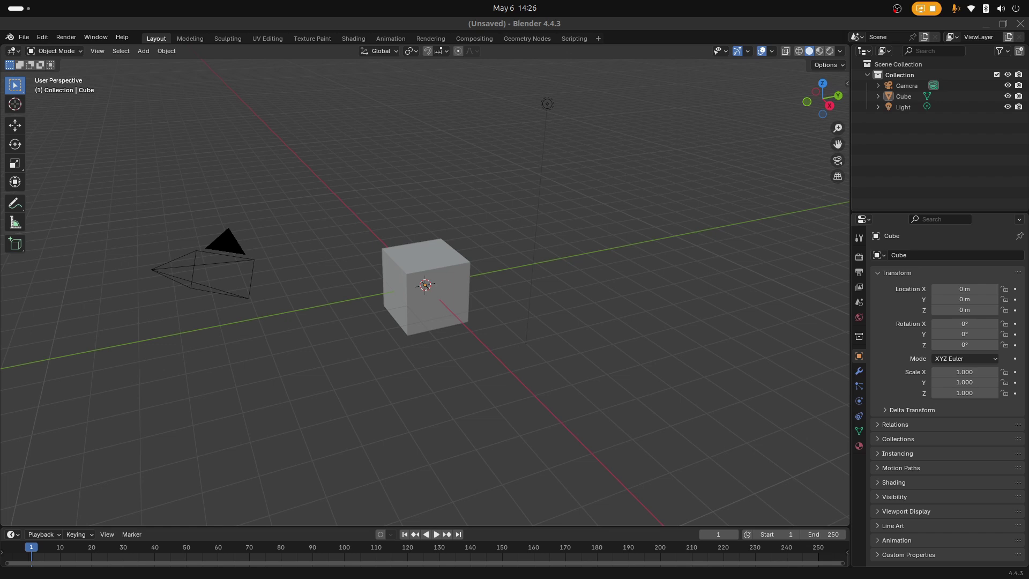
Step: Align the scene camera to the top orthographic view so it looks straight down on the cube
{"action": "right_click", "coordinate": [509, 304], "text": "shift"}
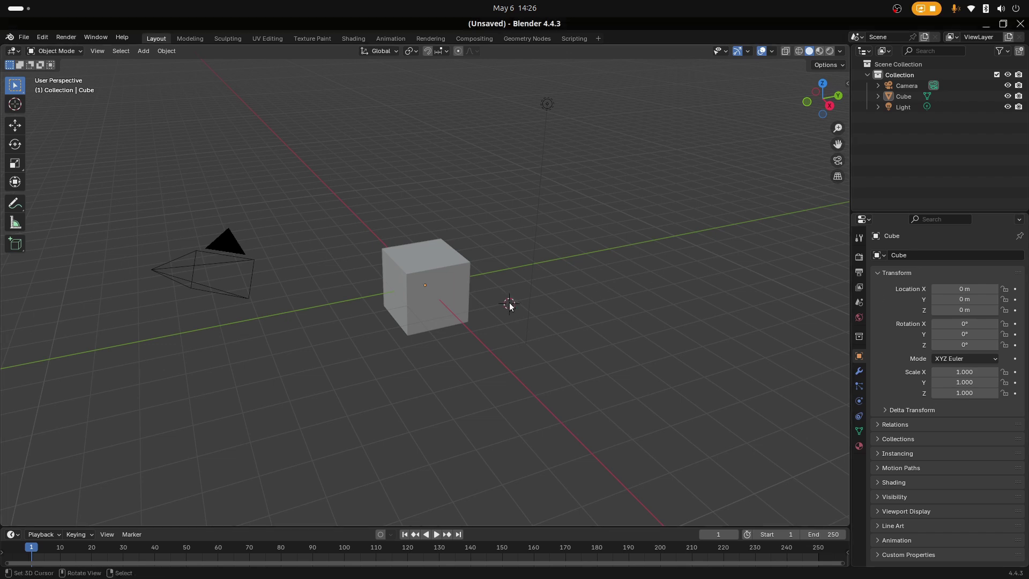
{"action": "key", "text": "KP_0"}
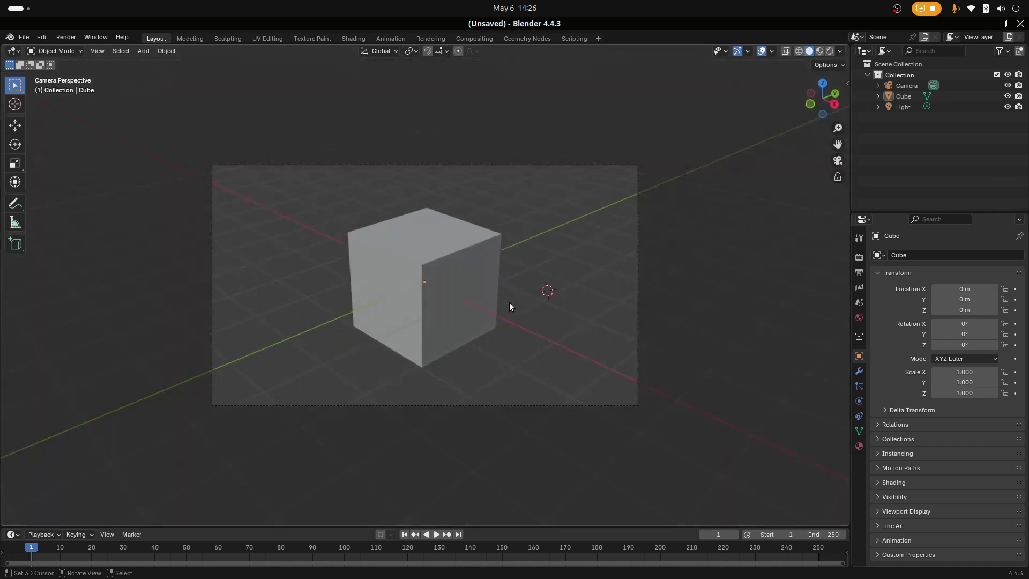
{"action": "key", "text": "KP_0"}
{"action": "key", "text": "KP_7"}
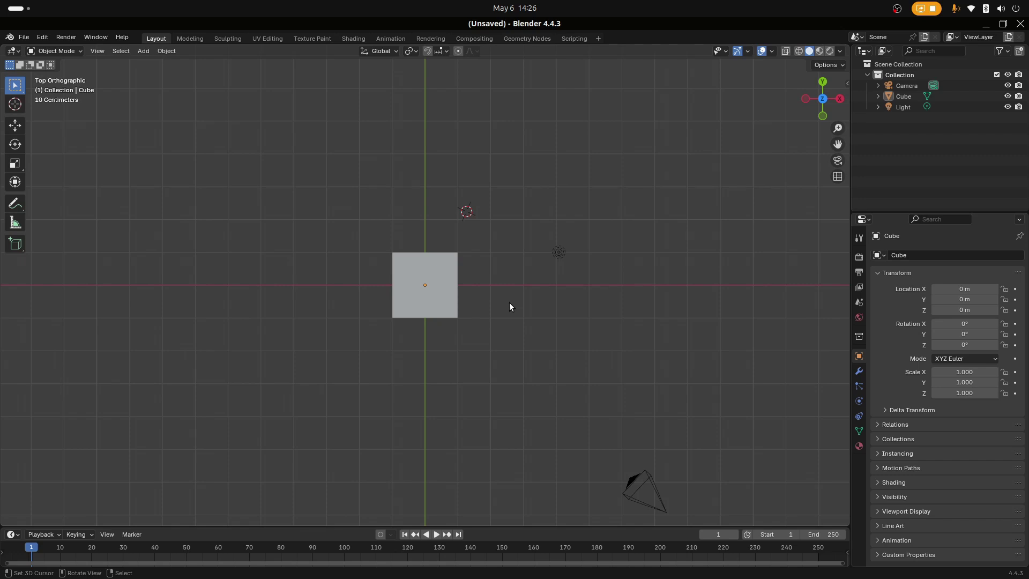
{"action": "key", "text": "ctrl+alt+KP_0"}
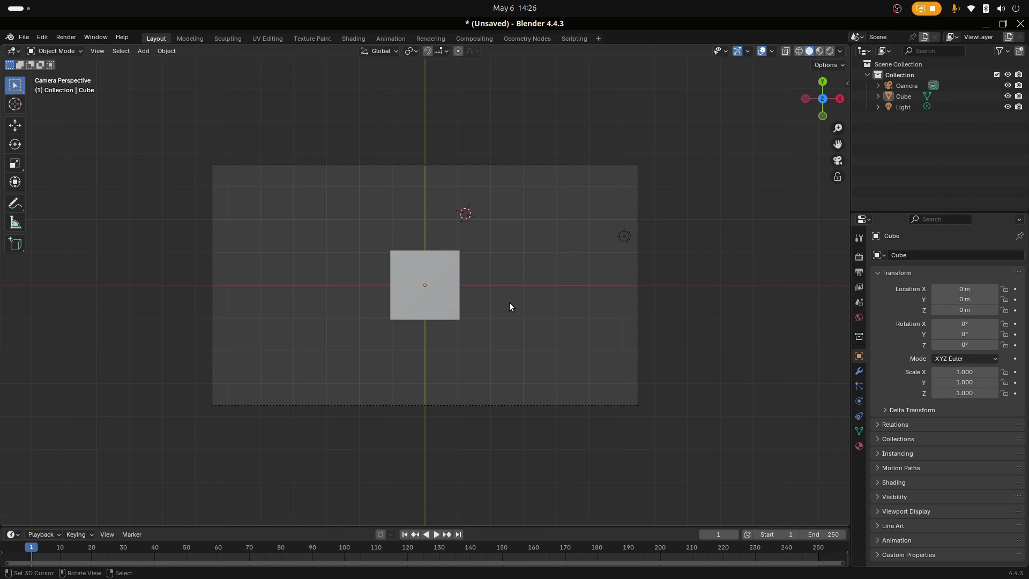
Step: Delete the default cube and snap the 3D cursor to the world origin
{"action": "left_click", "coordinate": [433, 284]}
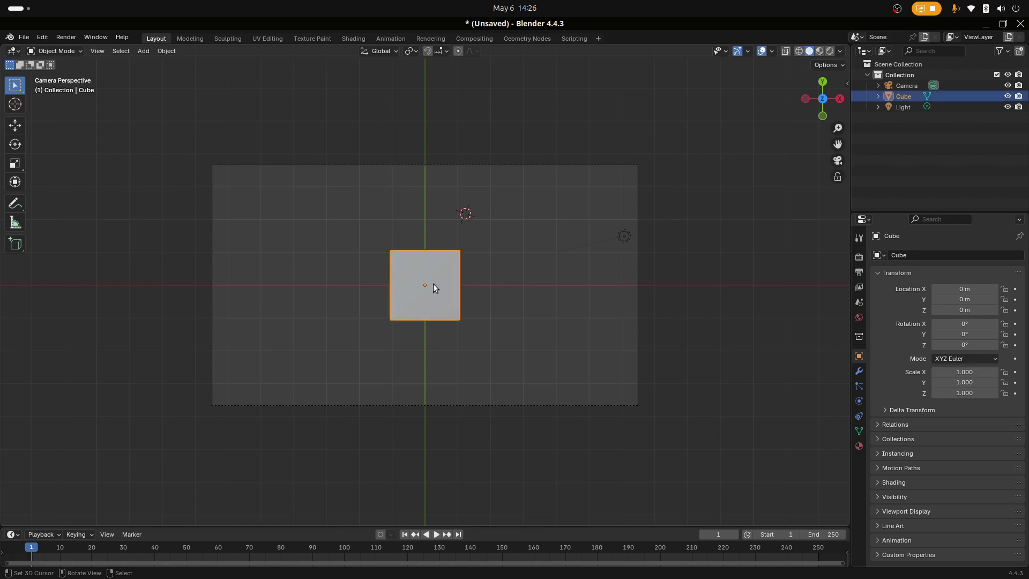
{"action": "key", "text": "Delete"}
{"action": "key", "text": "shift+s"}
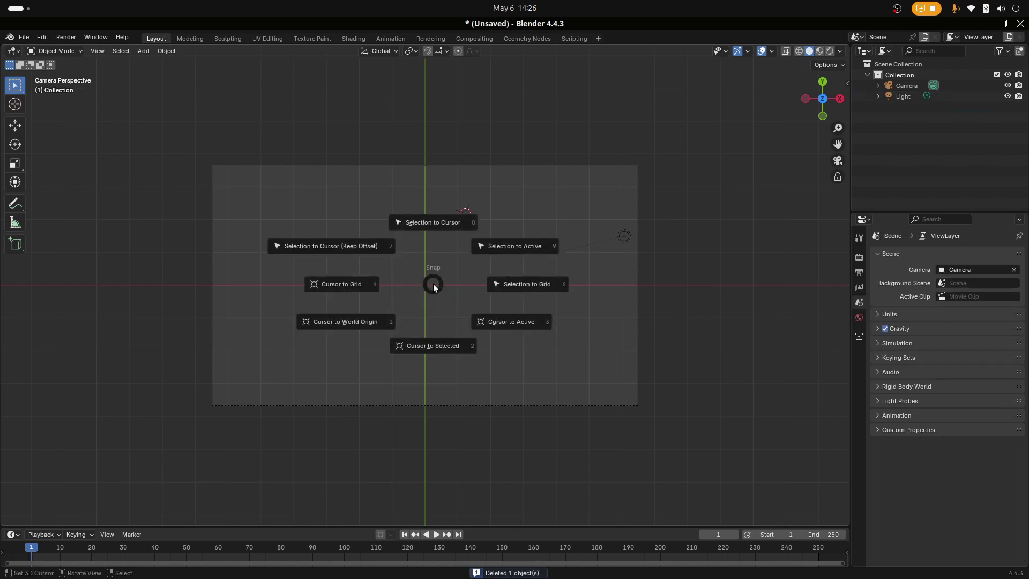
{"action": "left_click", "coordinate": [376, 330]}
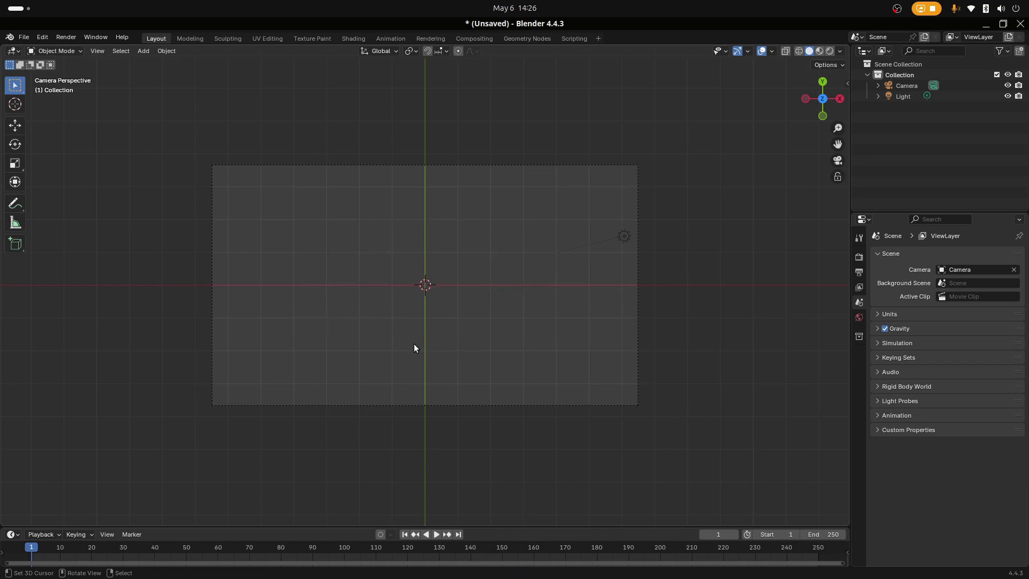
Step: Add a text object at the world origin and replace its content with MINETYPE
{"action": "key", "text": "shift+a"}
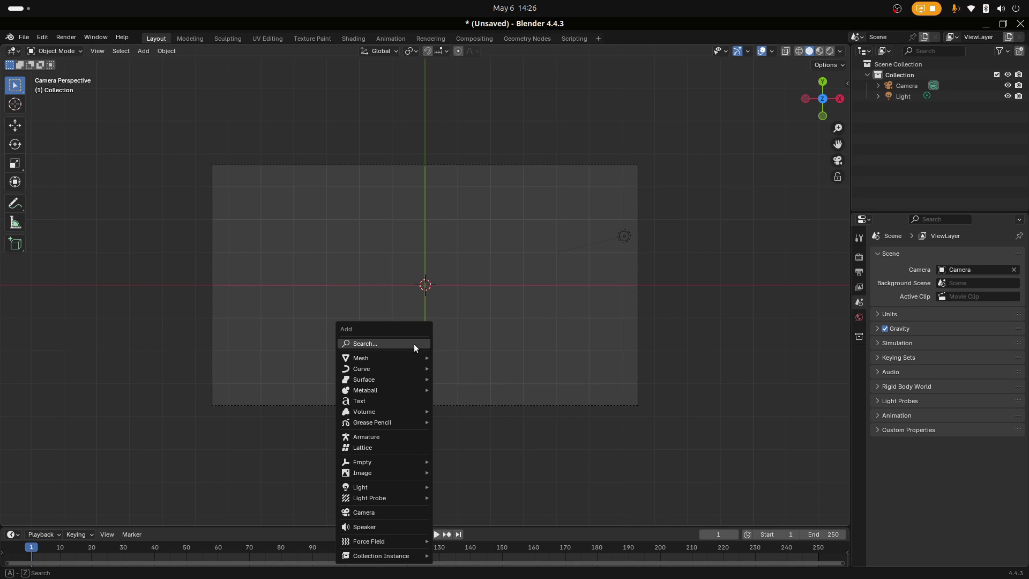
{"action": "left_click", "coordinate": [376, 401]}
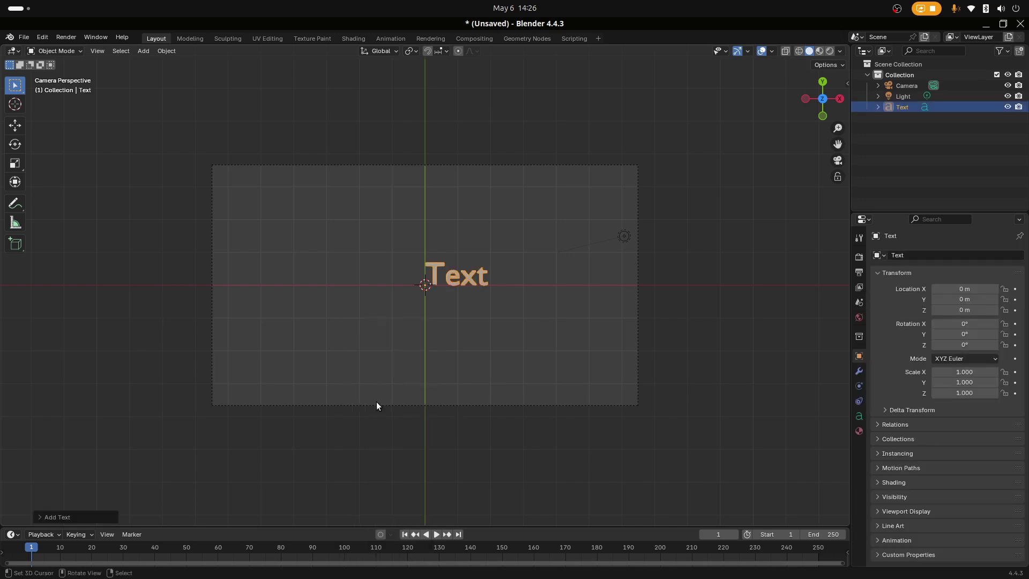
{"action": "key", "text": "Tab"}
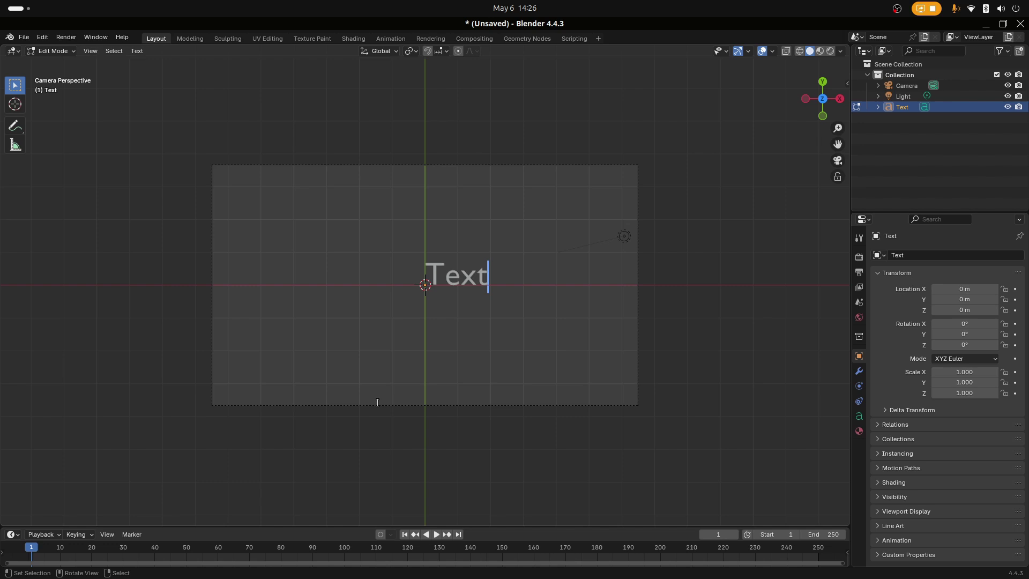
{"action": "key", "text": "ctrl+a"}
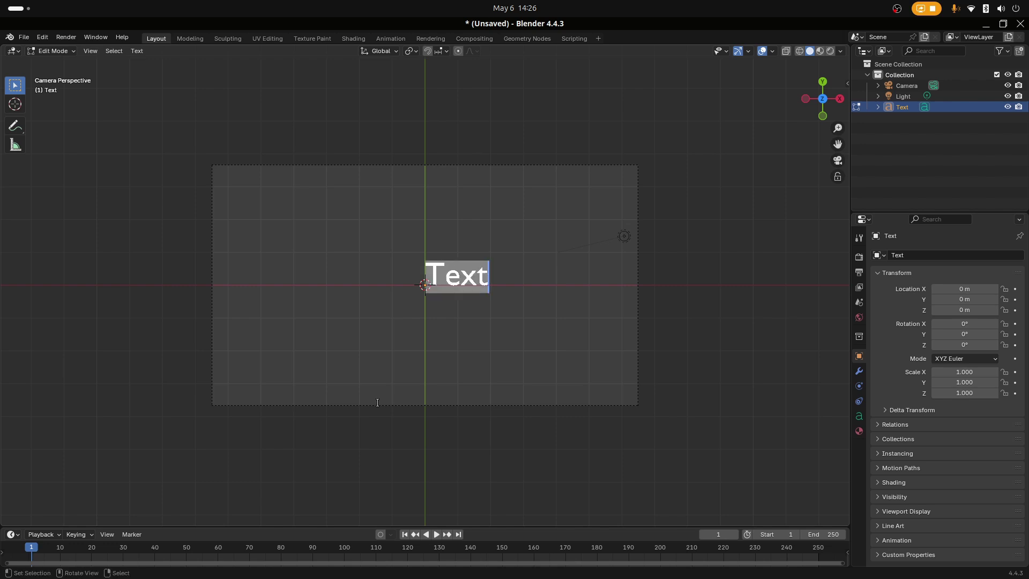
{"action": "key", "text": "shift"}
{"action": "type", "text": "MI"}
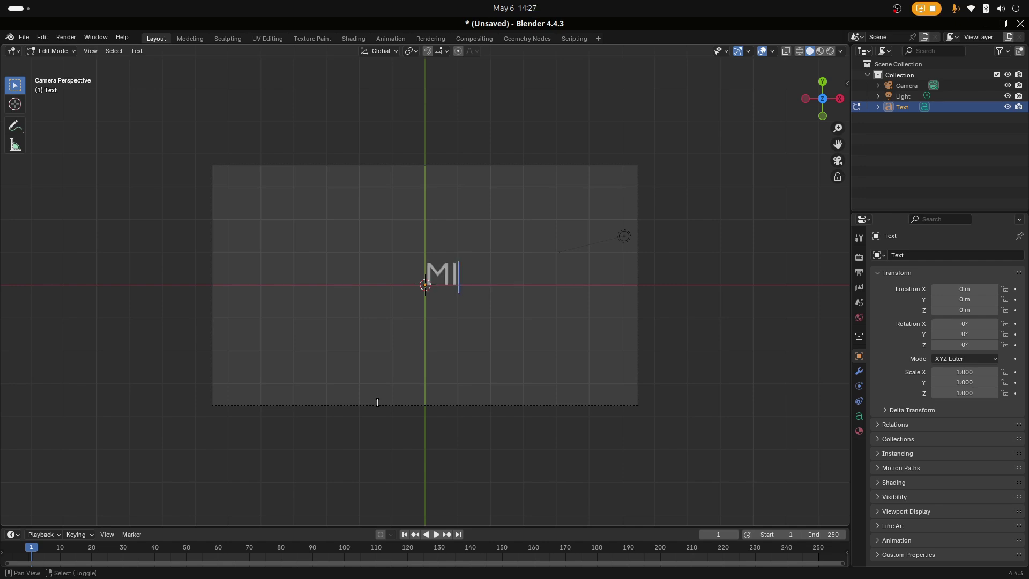
{"action": "type", "text": "NETYPE"}
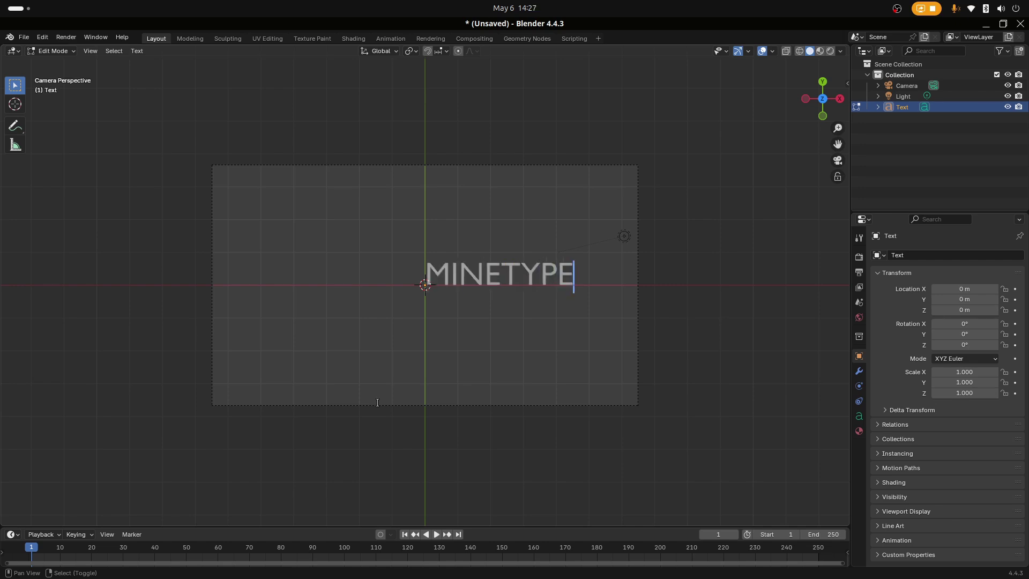
{"action": "key", "text": "Tab"}
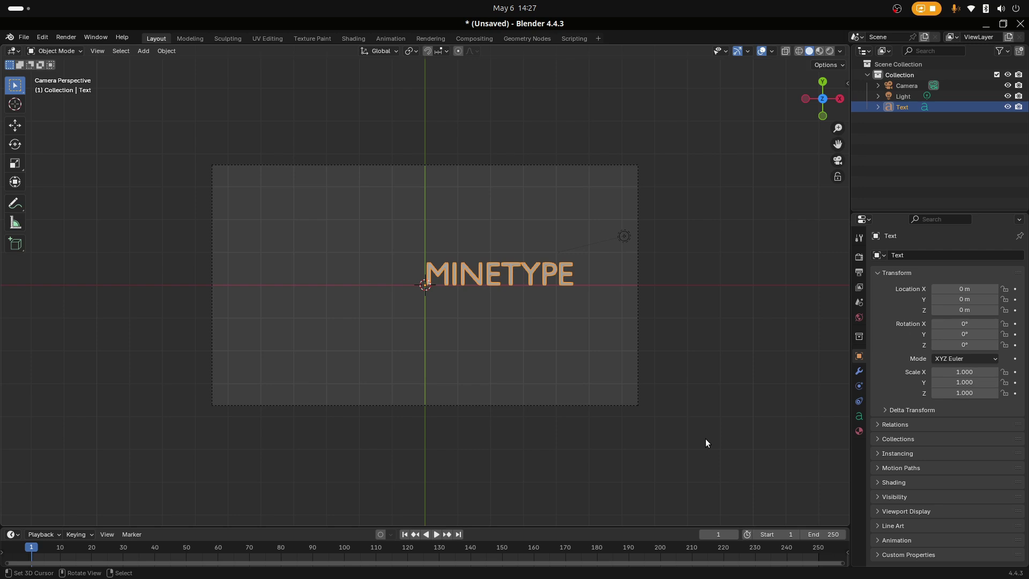
Step: Load MineCrafter_3_Regular.ttf from the Font folder as the text object's regular font
{"action": "left_click", "coordinate": [858, 416]}
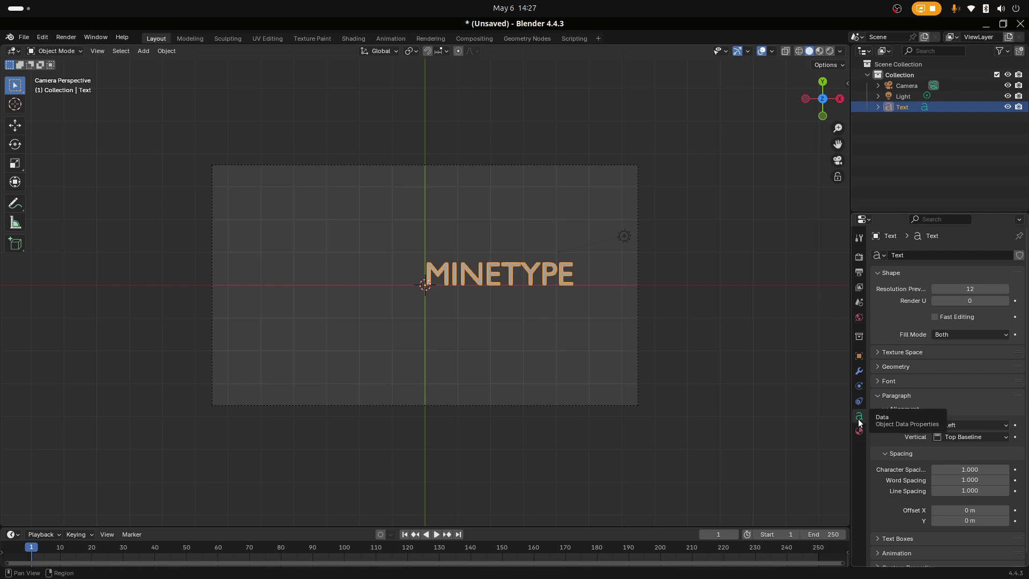
{"action": "left_click", "coordinate": [878, 381]}
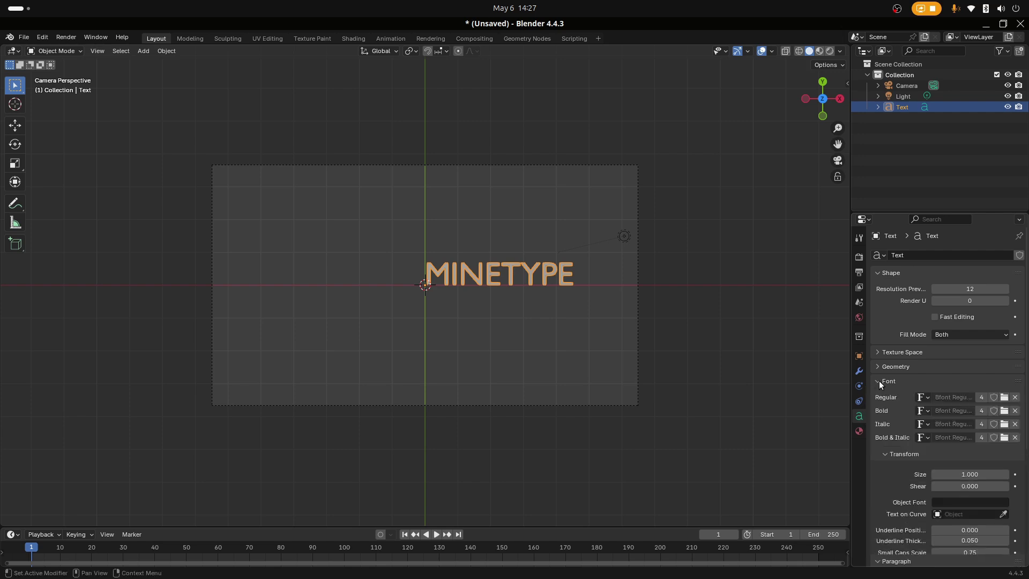
{"action": "left_click", "coordinate": [1004, 397]}
{"action": "left_click", "coordinate": [133, 293]}
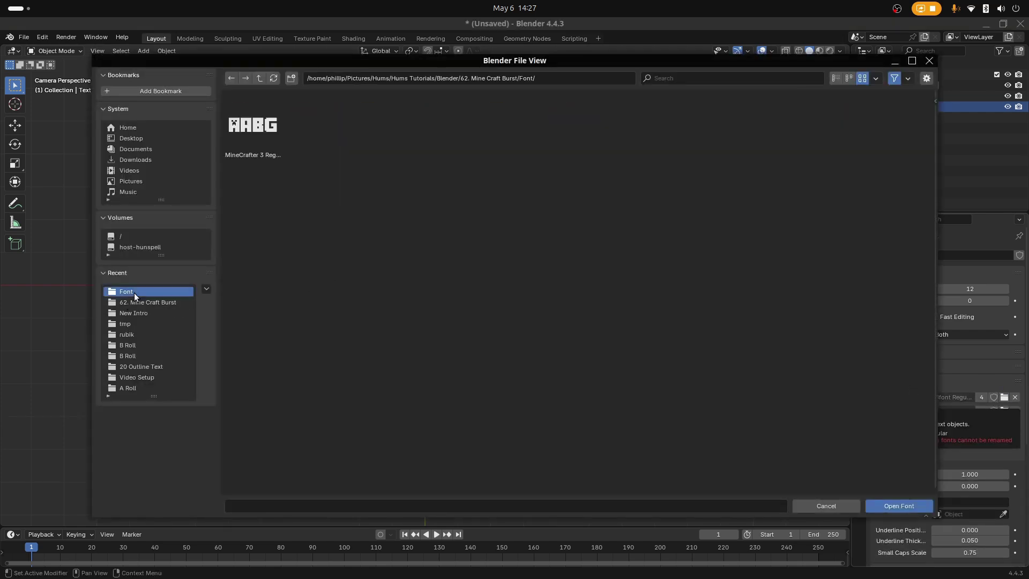
{"action": "left_click", "coordinate": [257, 154]}
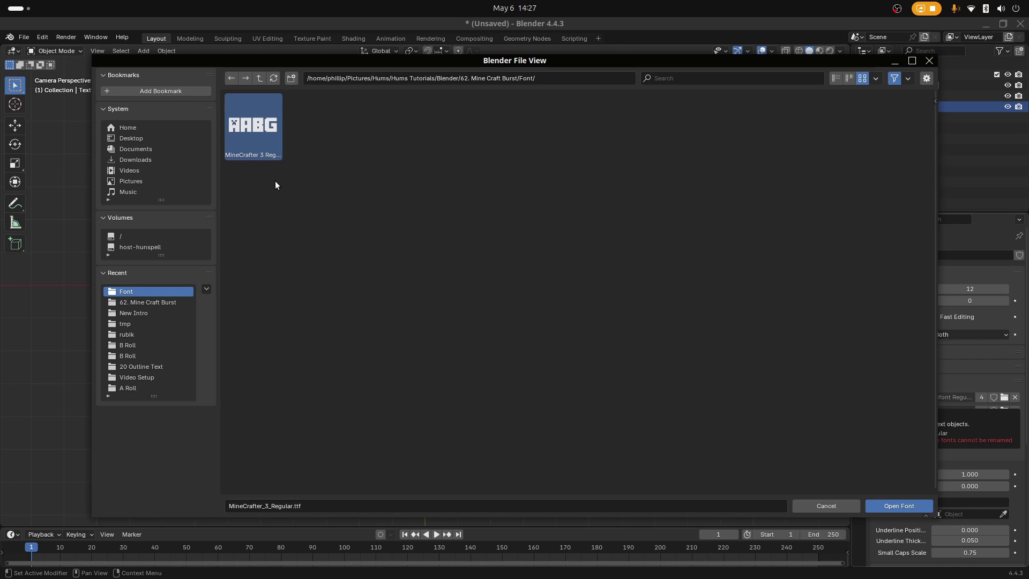
{"action": "left_click", "coordinate": [880, 502]}
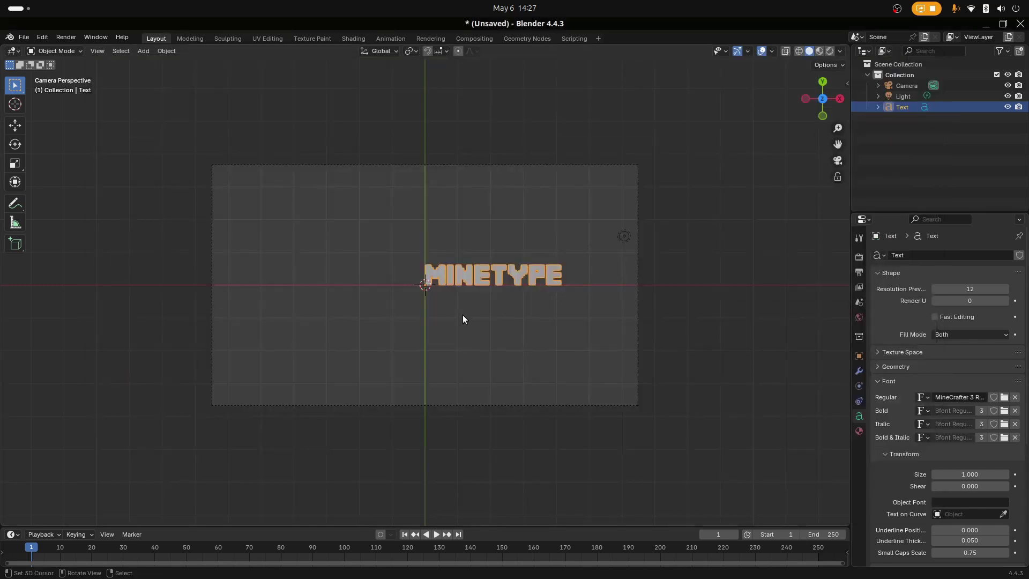
Step: Scale the MINETYPE text up to about twice its size and move it to the middle of the camera frame
{"action": "key", "text": "s"}
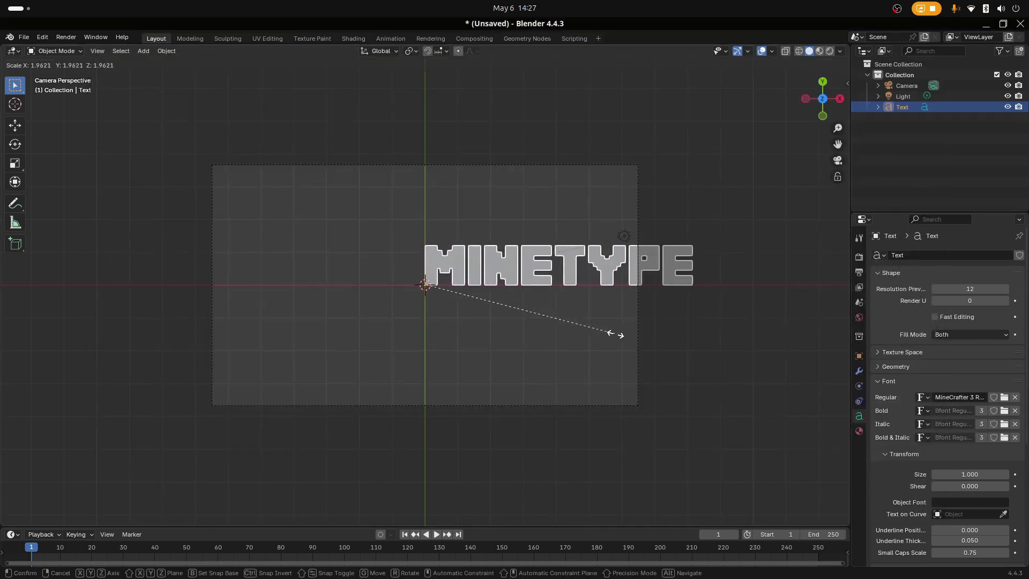
{"action": "left_click", "coordinate": [620, 336]}
{"action": "key", "text": "g"}
{"action": "left_click", "coordinate": [464, 358]}
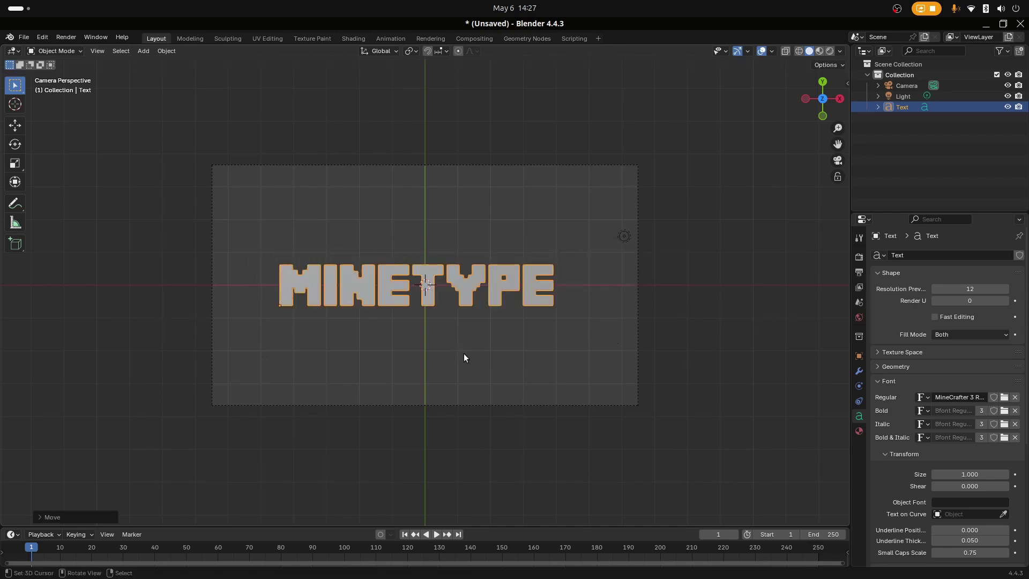
{"action": "key", "text": "g"}
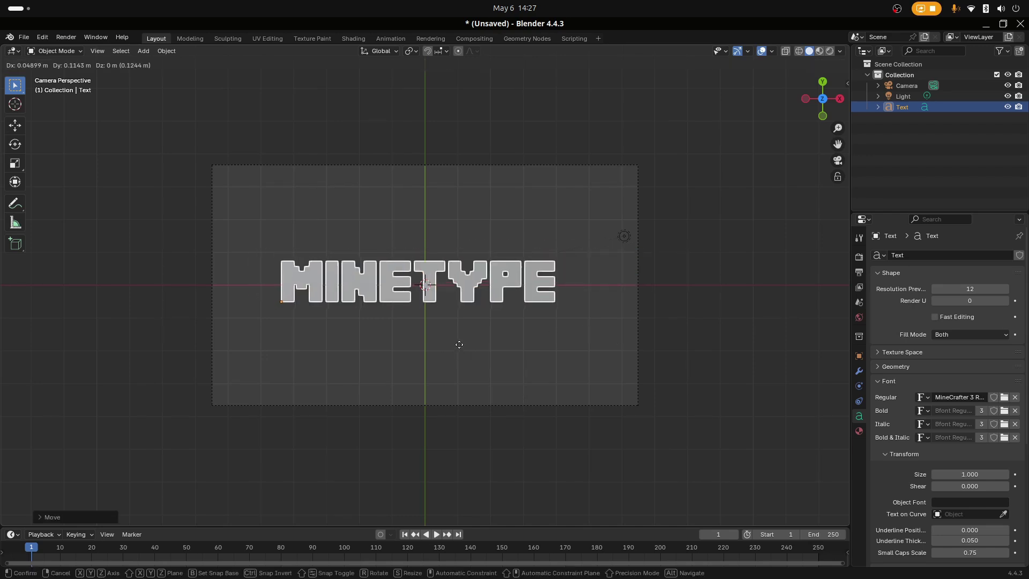
{"action": "left_click", "coordinate": [464, 344]}
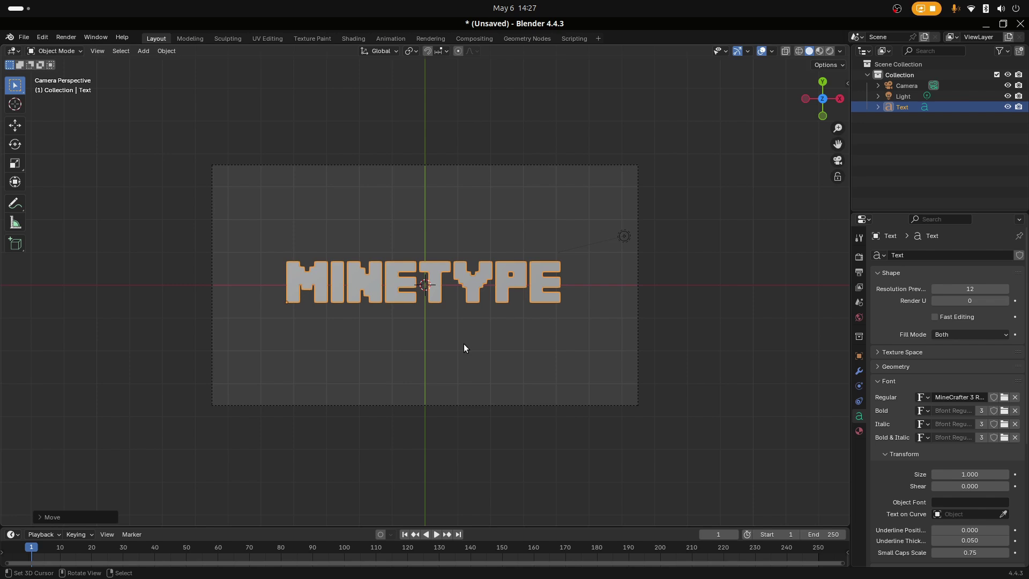
Step: Shrink the MINETYPE text slightly and re-center it over the world origin within the camera frame
{"action": "key", "text": "s"}
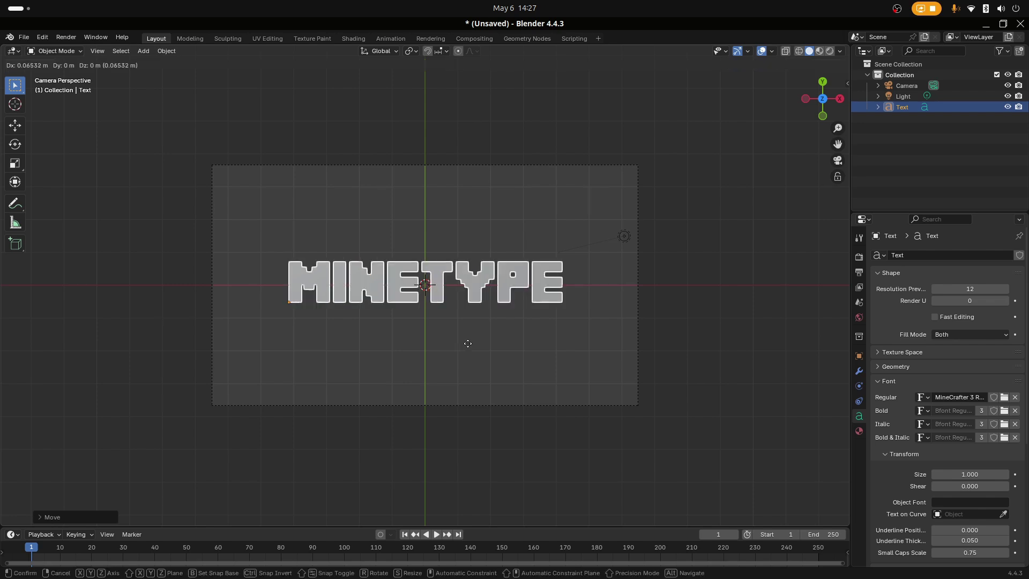
{"action": "left_click", "coordinate": [530, 348]}
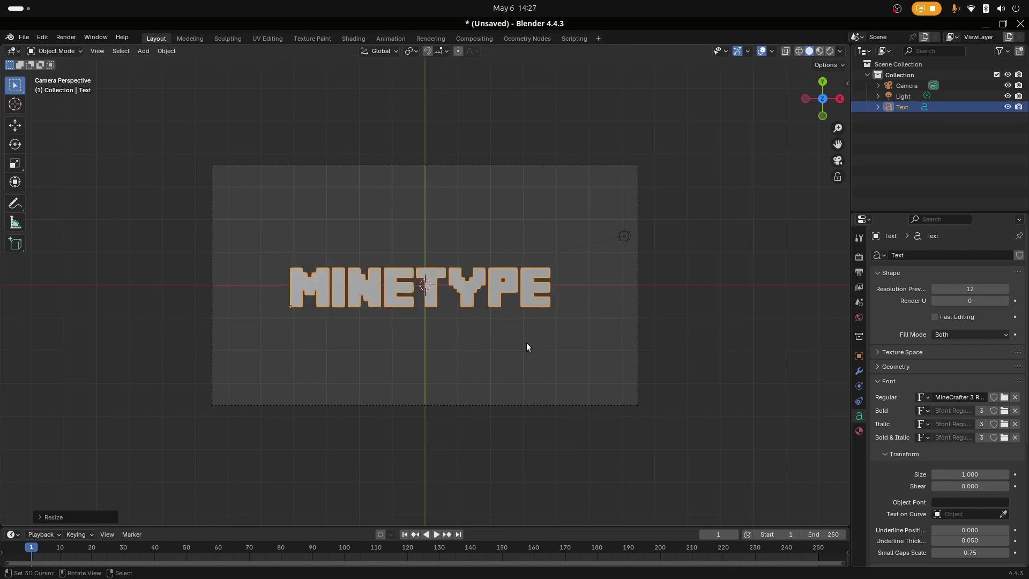
{"action": "key", "text": "g"}
{"action": "left_click", "coordinate": [538, 345]}
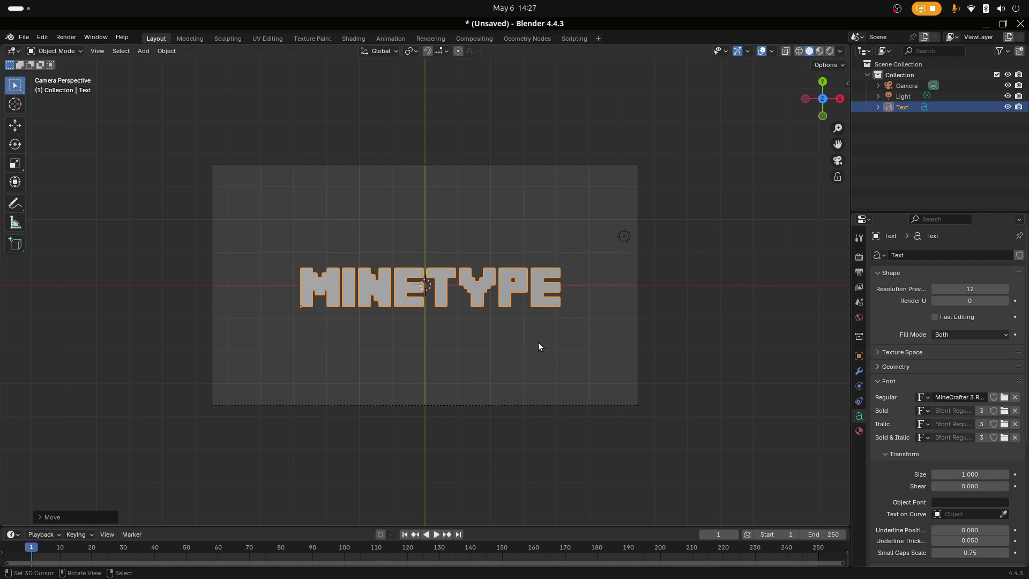
{"action": "key", "text": "g"}
{"action": "left_click", "coordinate": [470, 368]}
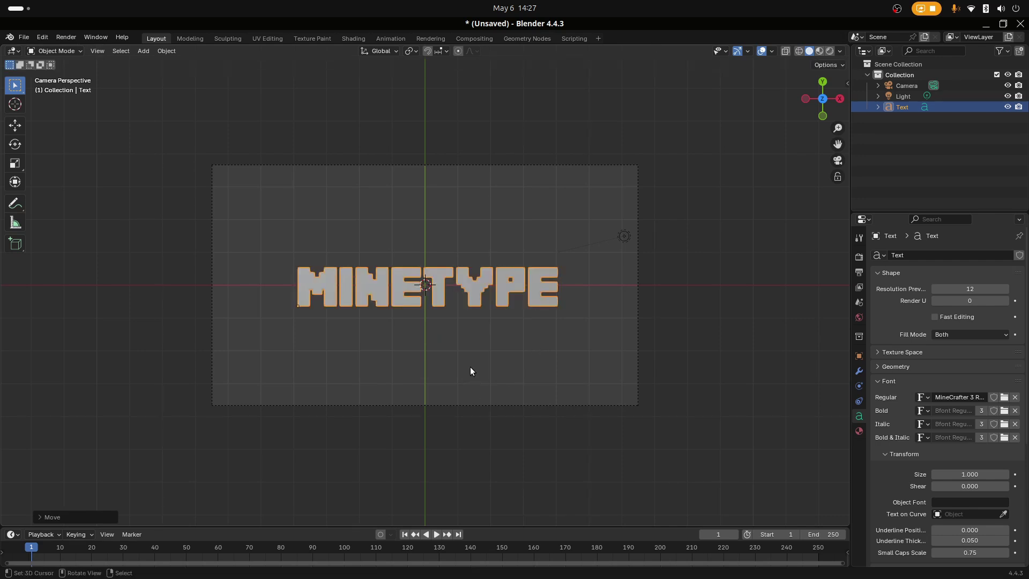
Step: Convert the MINETYPE text to a mesh and clean up all of its geometry with Limited Dissolve
{"action": "key", "text": "F3"}
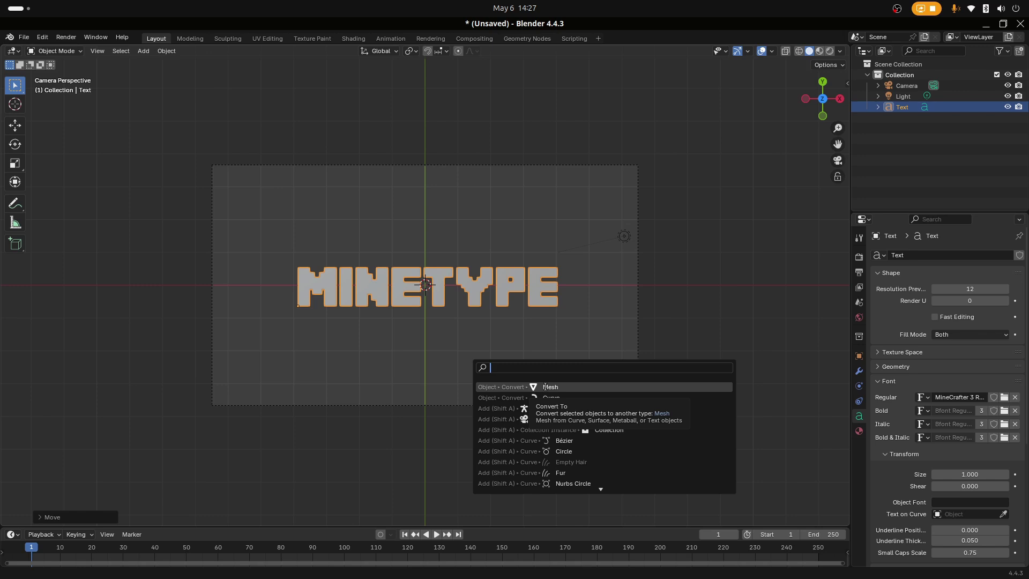
{"action": "left_click", "coordinate": [545, 387]}
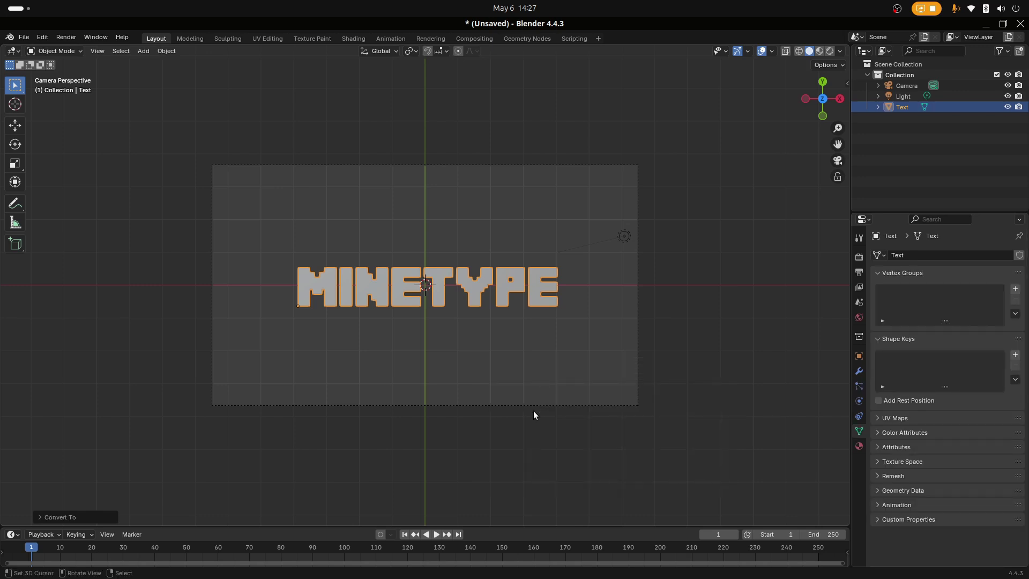
{"action": "key", "text": "Tab"}
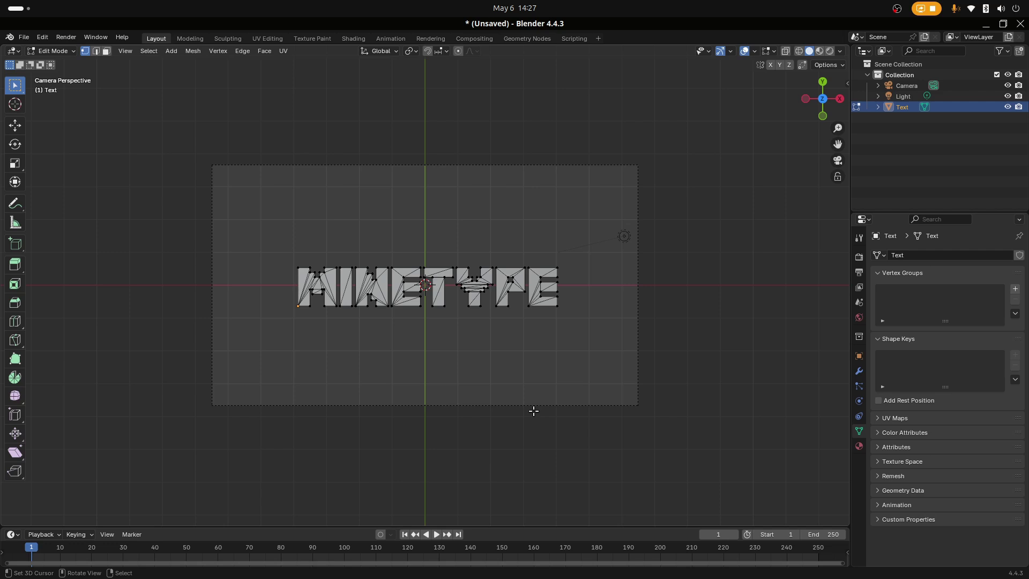
{"action": "key", "text": "a"}
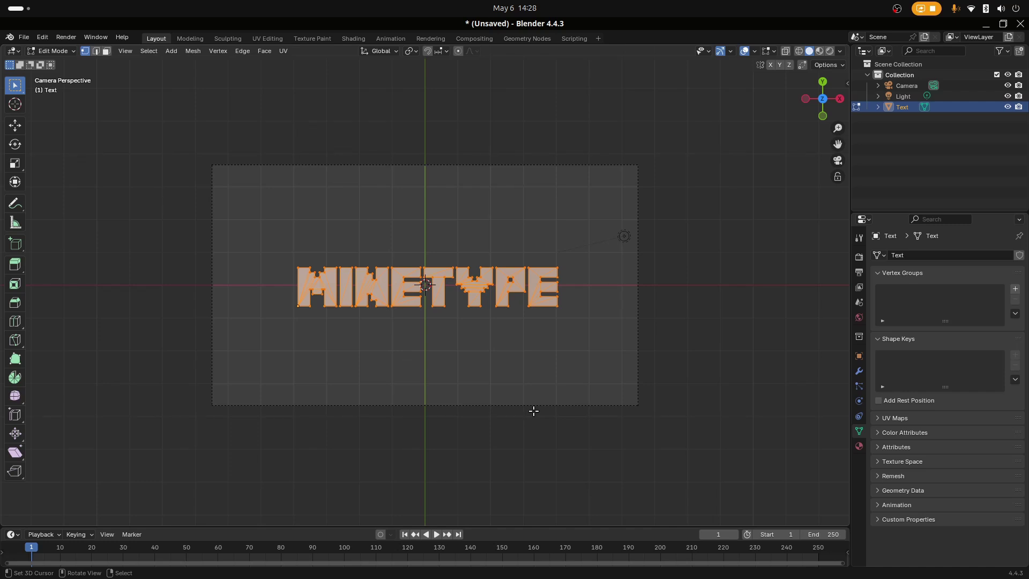
{"action": "key", "text": "x"}
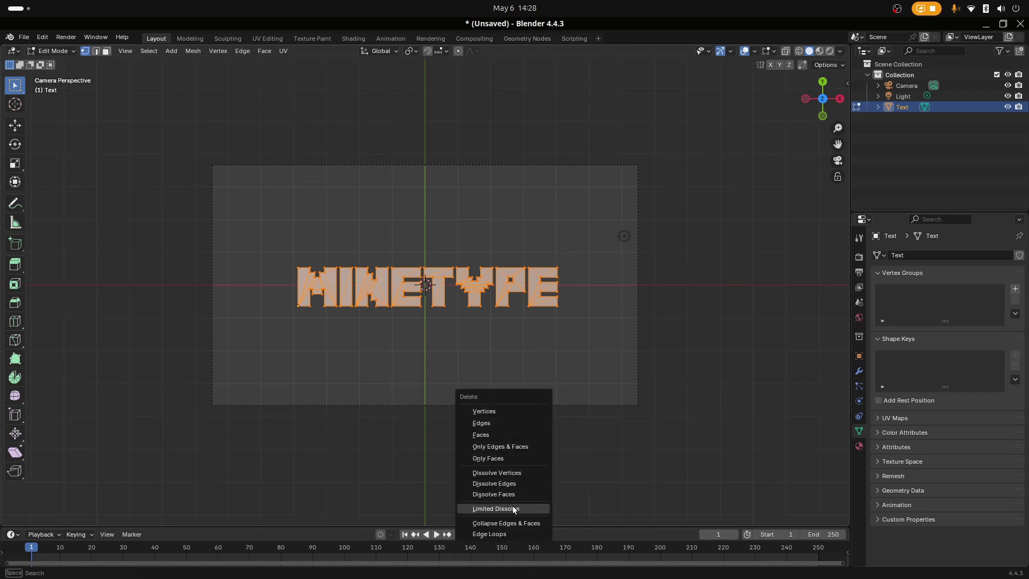
{"action": "left_click", "coordinate": [513, 508]}
{"action": "scroll", "coordinate": [461, 341], "scroll_direction": "up", "scroll_amount": 1}
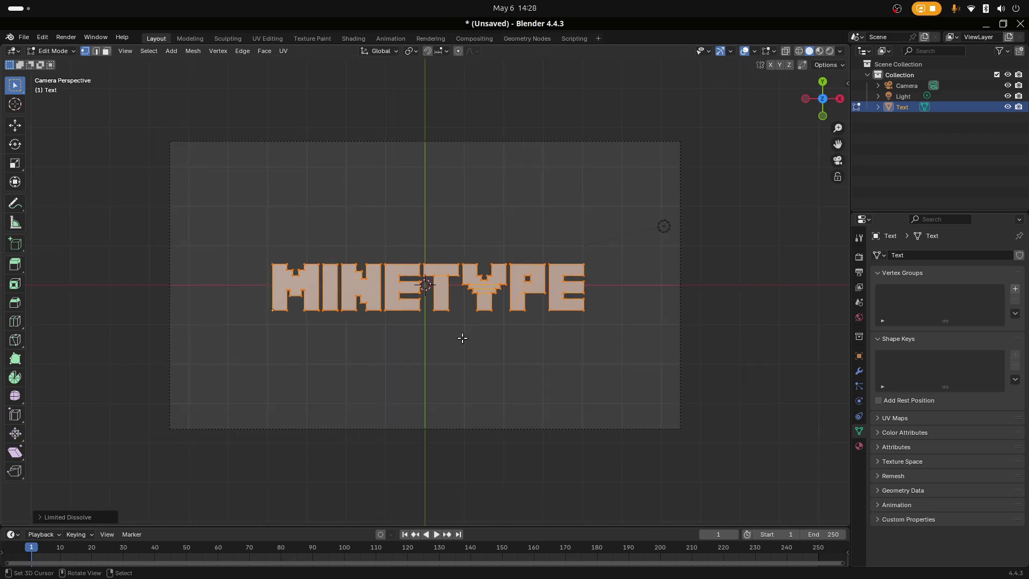
{"action": "scroll", "coordinate": [463, 338], "scroll_direction": "up", "scroll_amount": 2}
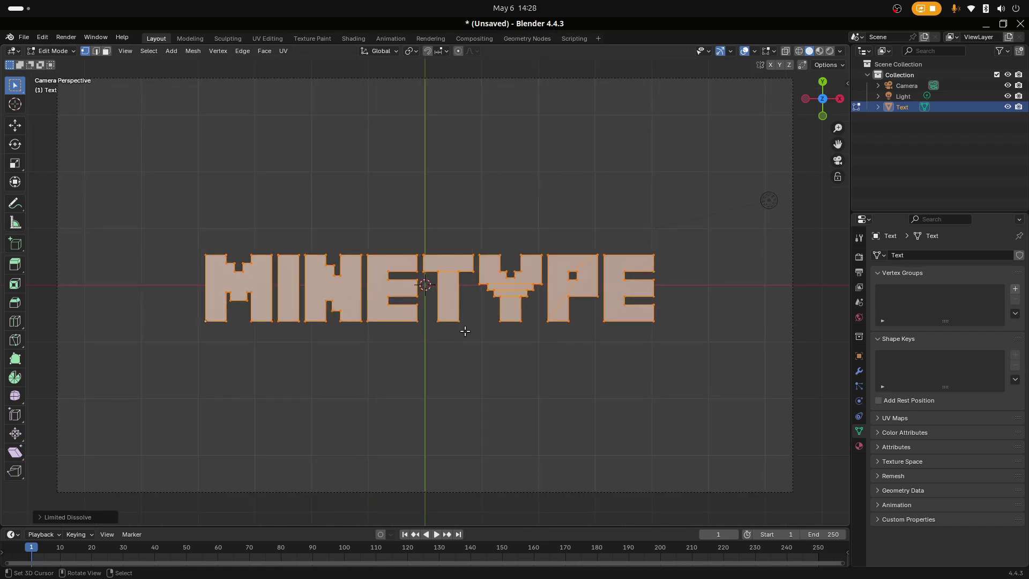
{"action": "key", "text": "Tab"}
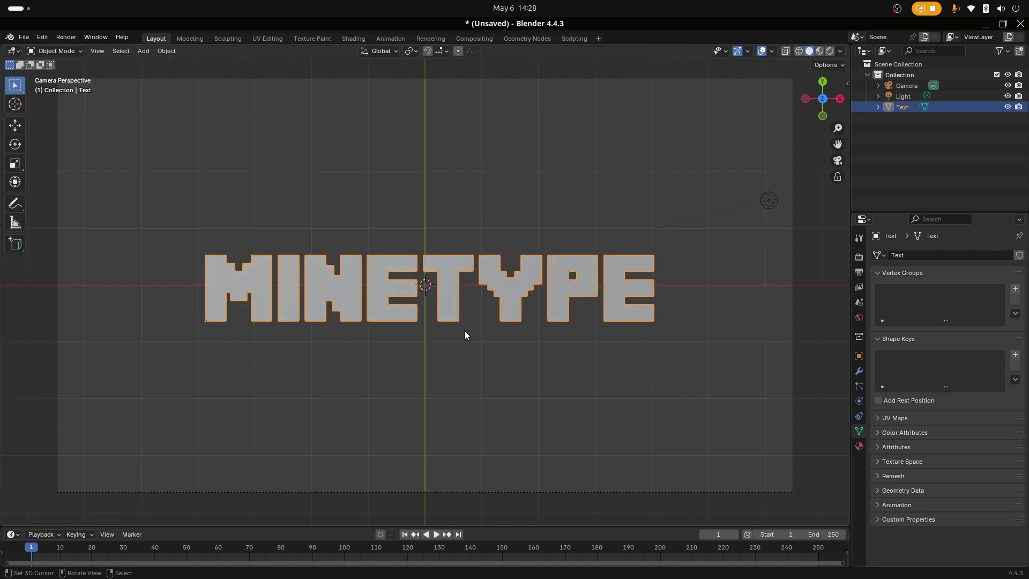
Step: Extrude the whole MINETYPE mesh straight down by about 0.56 m in the front view and return to Object Mode
{"action": "key", "text": "KP_1"}
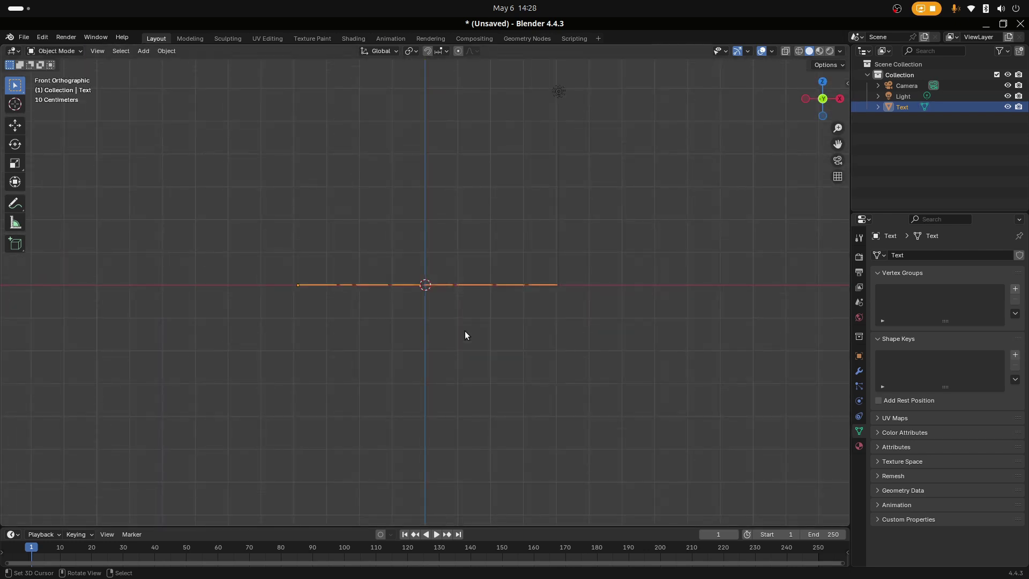
{"action": "key", "text": "Tab"}
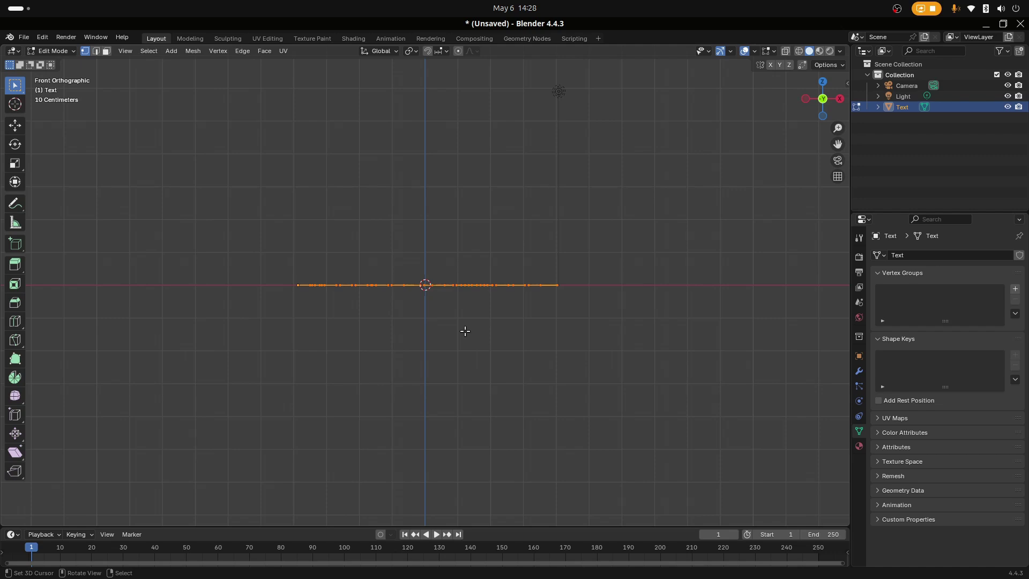
{"action": "key", "text": "e"}
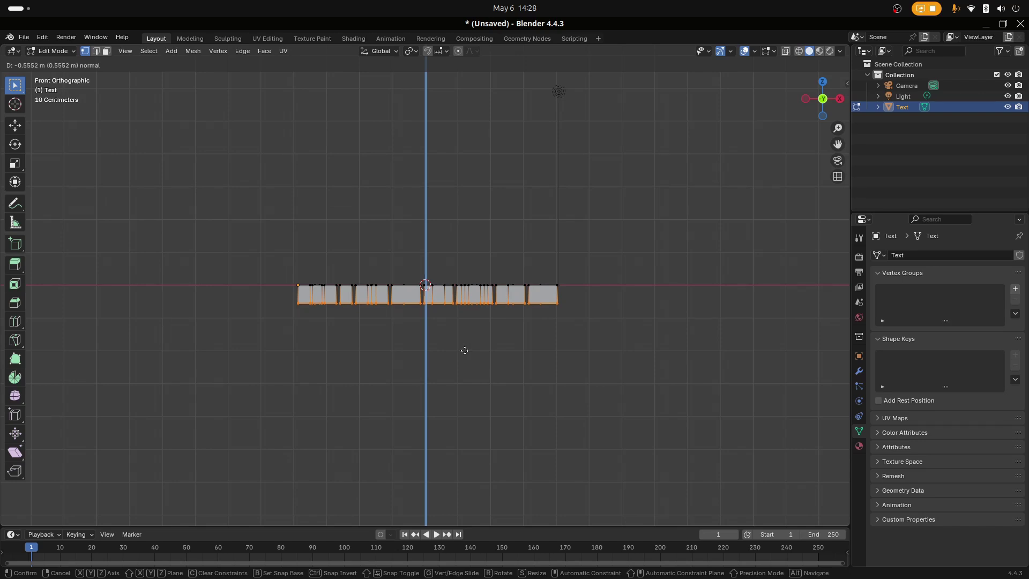
{"action": "left_click", "coordinate": [465, 351]}
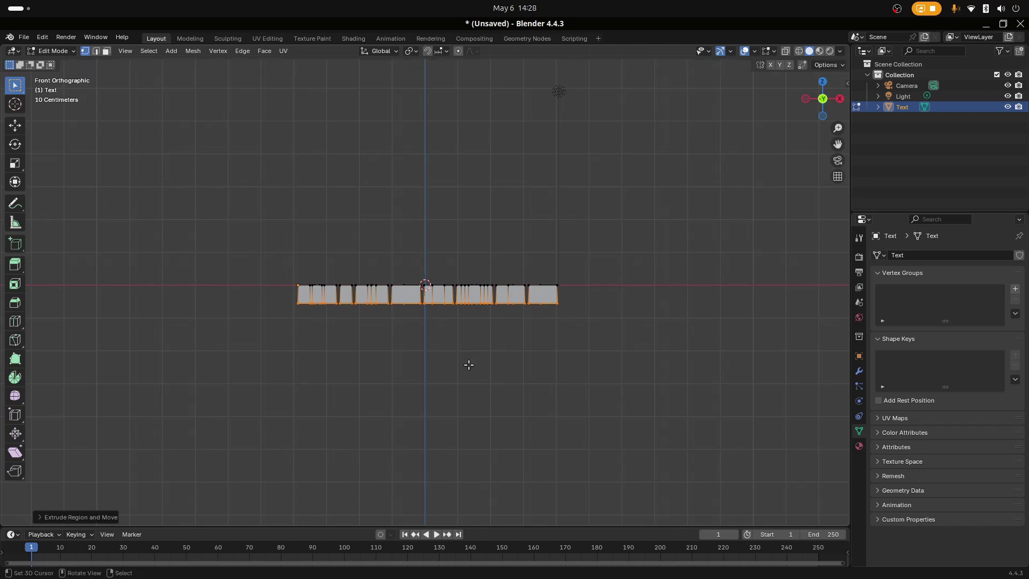
{"action": "key", "text": "Tab"}
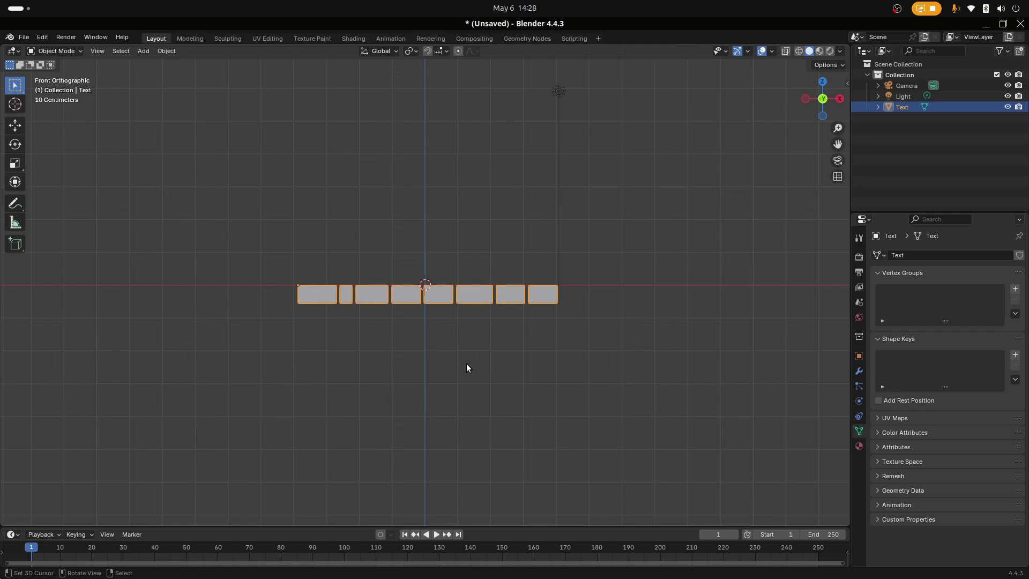
Step: Rotate the MINETYPE object -42 degrees around the global X axis in the camera view and show its transform values
{"action": "key", "text": "KP_0"}
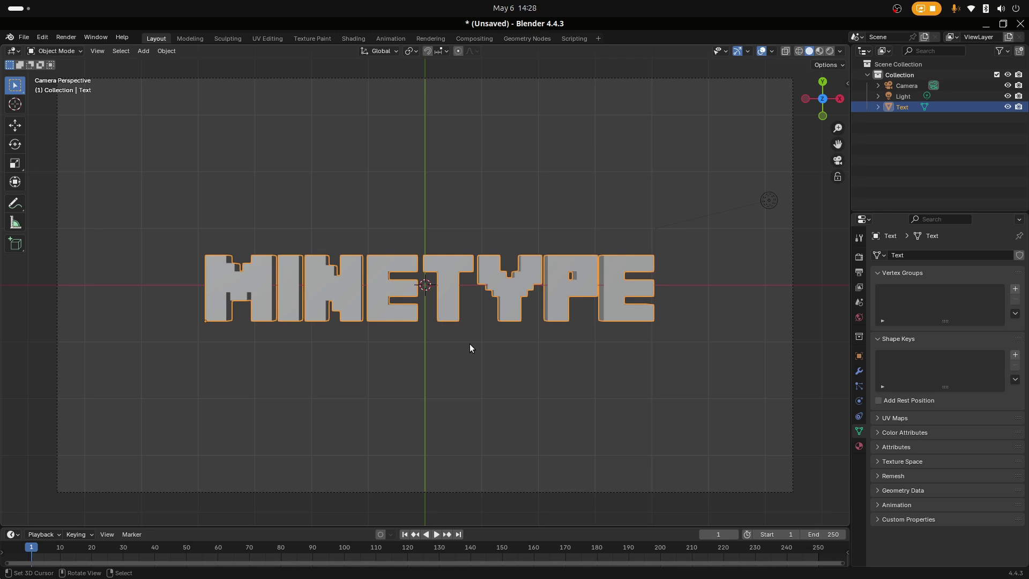
{"action": "key", "text": "r"}
{"action": "key", "text": "x"}
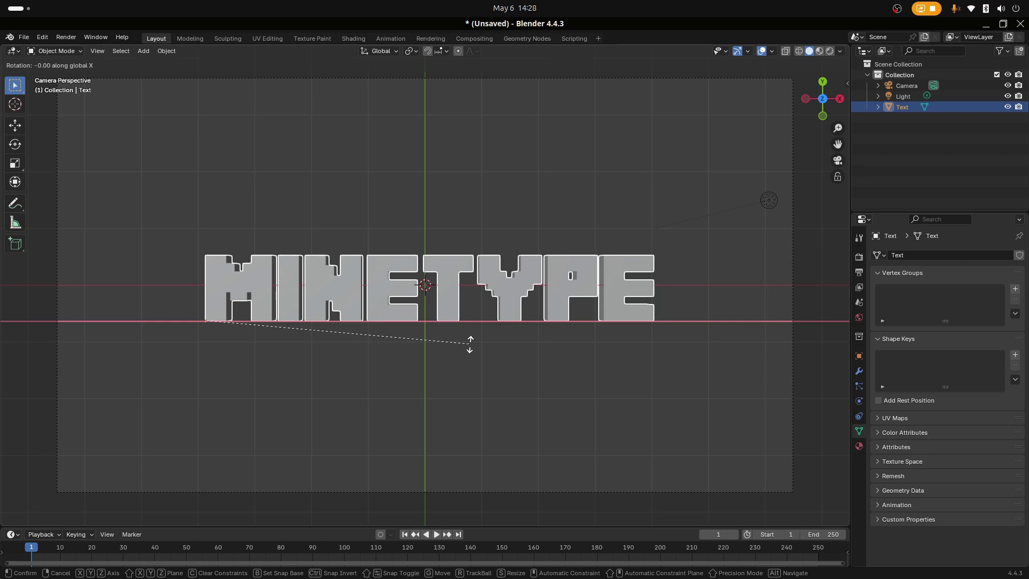
{"action": "type", "text": "-40"}
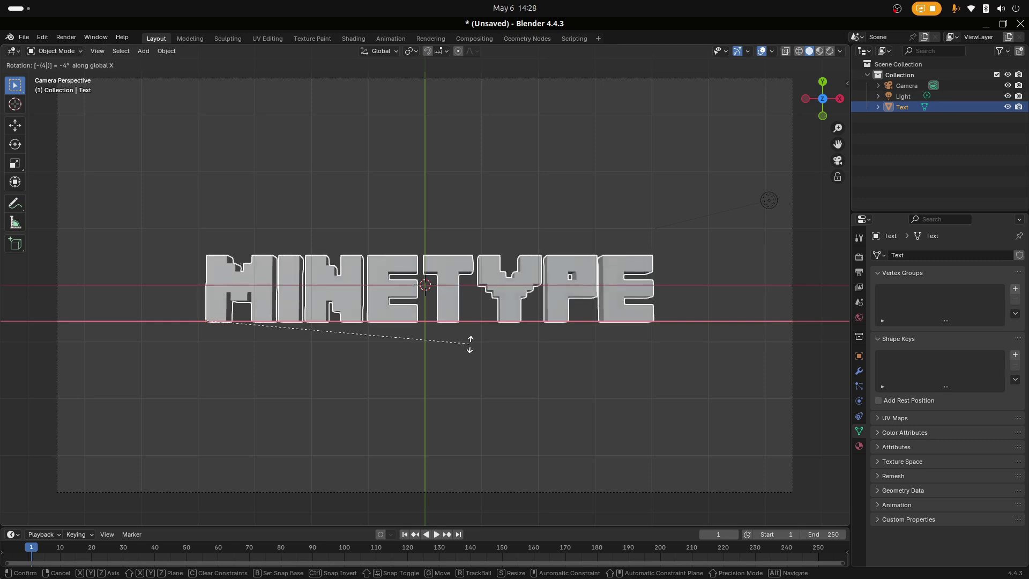
{"action": "key", "text": "Return"}
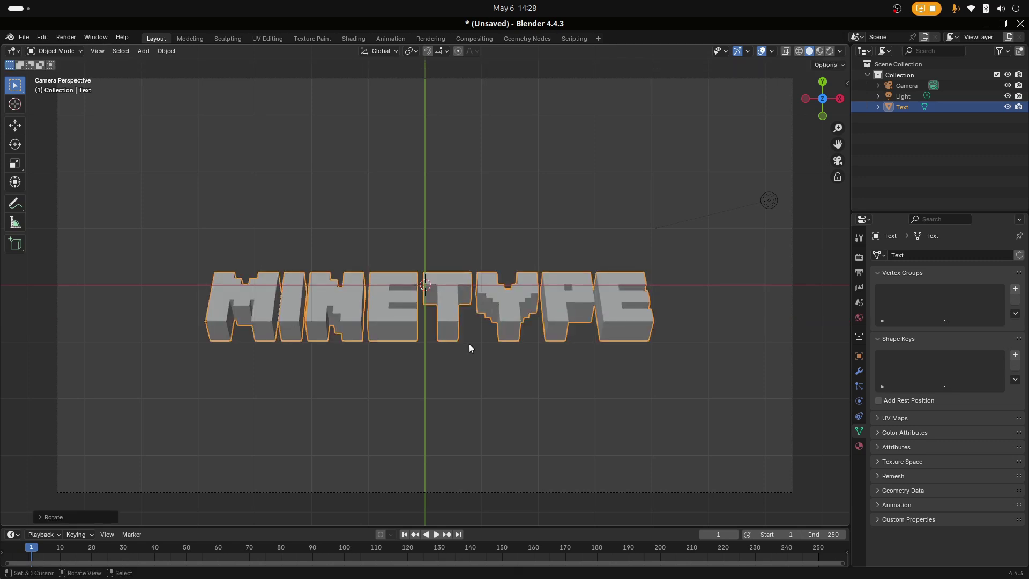
{"action": "left_click", "coordinate": [856, 356]}
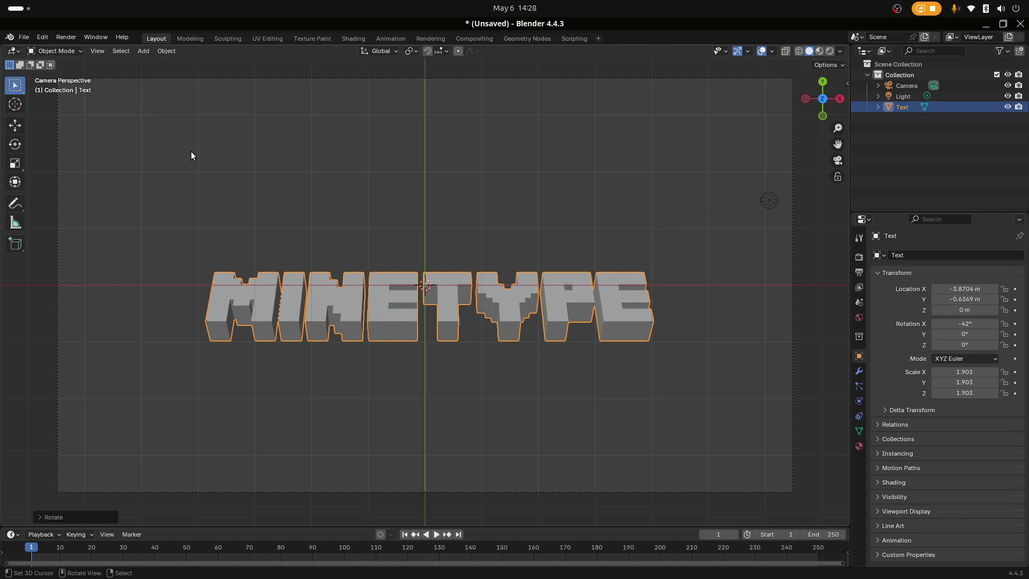
Step: In edge selection, select the lower front edges of every letter plus the inner ledge edges of the last E
{"action": "key", "text": "Tab"}
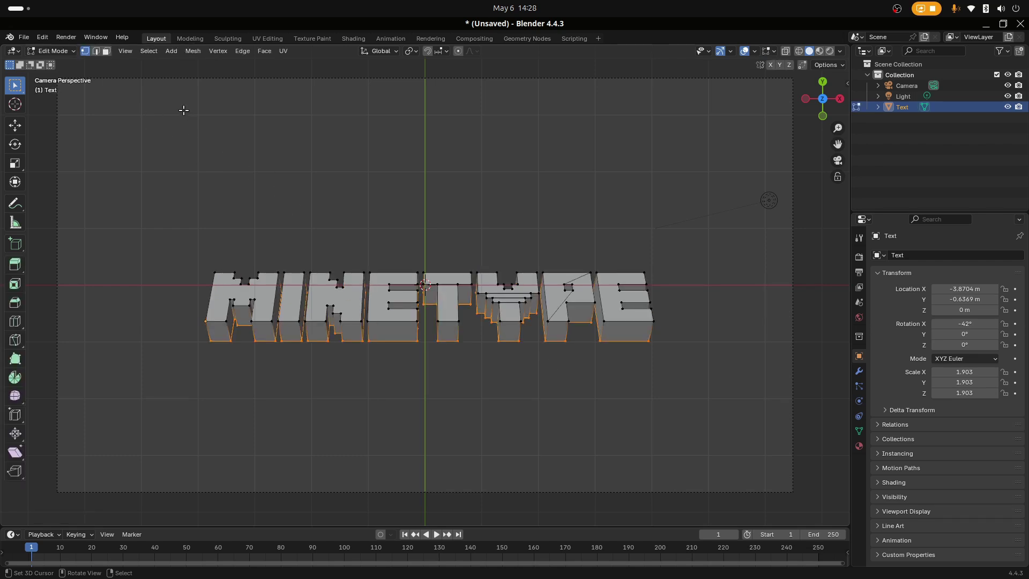
{"action": "left_click", "coordinate": [98, 50]}
{"action": "left_click", "coordinate": [233, 321]}
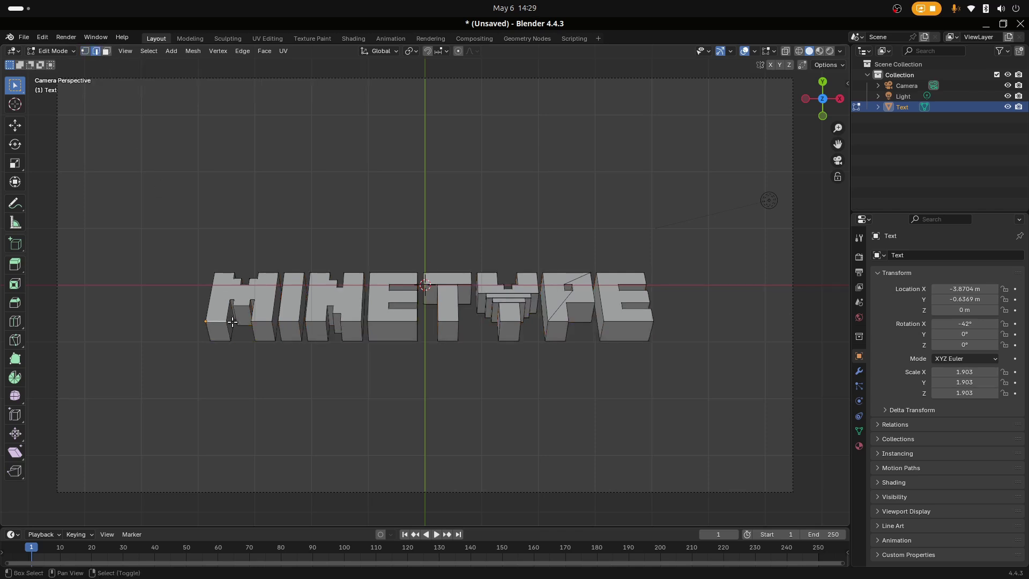
{"action": "left_click", "coordinate": [256, 322], "text": "shift"}
{"action": "left_click", "coordinate": [284, 321], "text": "shift"}
{"action": "left_click", "coordinate": [316, 321], "text": "shift"}
{"action": "left_click", "coordinate": [351, 322], "text": "shift"}
{"action": "left_click", "coordinate": [380, 321], "text": "shift"}
{"action": "left_click", "coordinate": [447, 322], "text": "shift"}
{"action": "left_click", "coordinate": [510, 322], "text": "shift"}
{"action": "left_click", "coordinate": [560, 322], "text": "shift"}
{"action": "left_click", "coordinate": [616, 321], "text": "shift"}
{"action": "left_click", "coordinate": [637, 303], "text": "shift"}
{"action": "left_click", "coordinate": [633, 282], "text": "shift"}
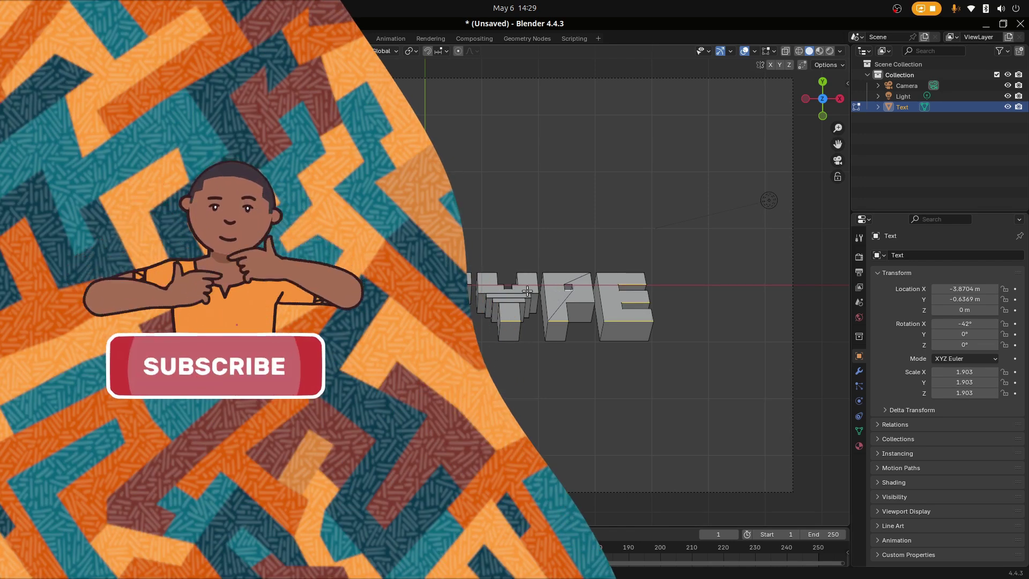
Step: Add the inner ledge edges of the first E, N and M to the selection and bevel them about 0.02 m with 3 segments
{"action": "scroll", "coordinate": [553, 285], "scroll_direction": "up", "scroll_amount": 3}
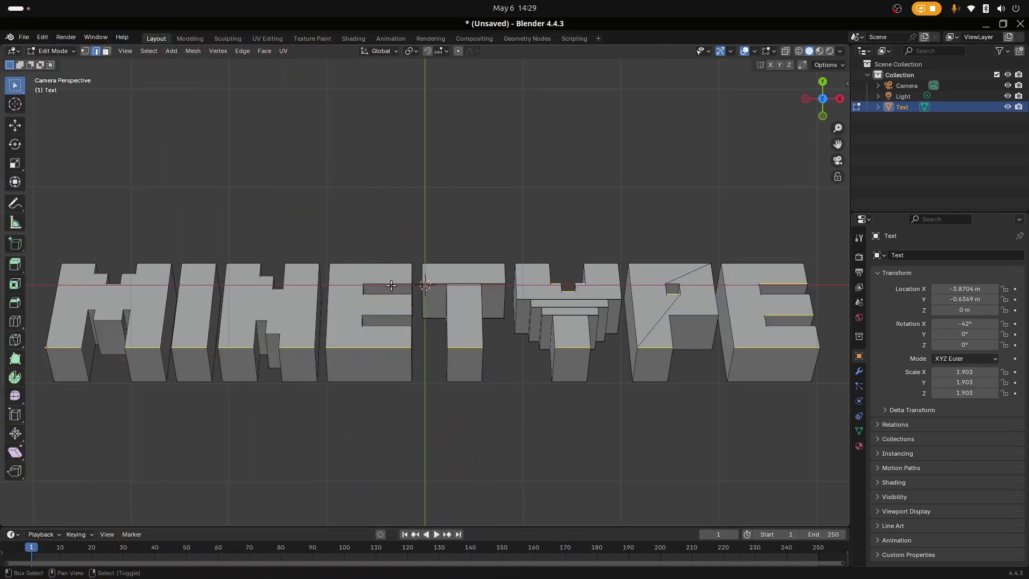
{"action": "left_click", "coordinate": [385, 314], "text": "shift"}
{"action": "left_click", "coordinate": [389, 285], "text": "shift"}
{"action": "left_click", "coordinate": [279, 291], "text": "shift"}
{"action": "middle_click_drag", "start_coordinate": [211, 323], "coordinate": [334, 329], "text": "shift"}
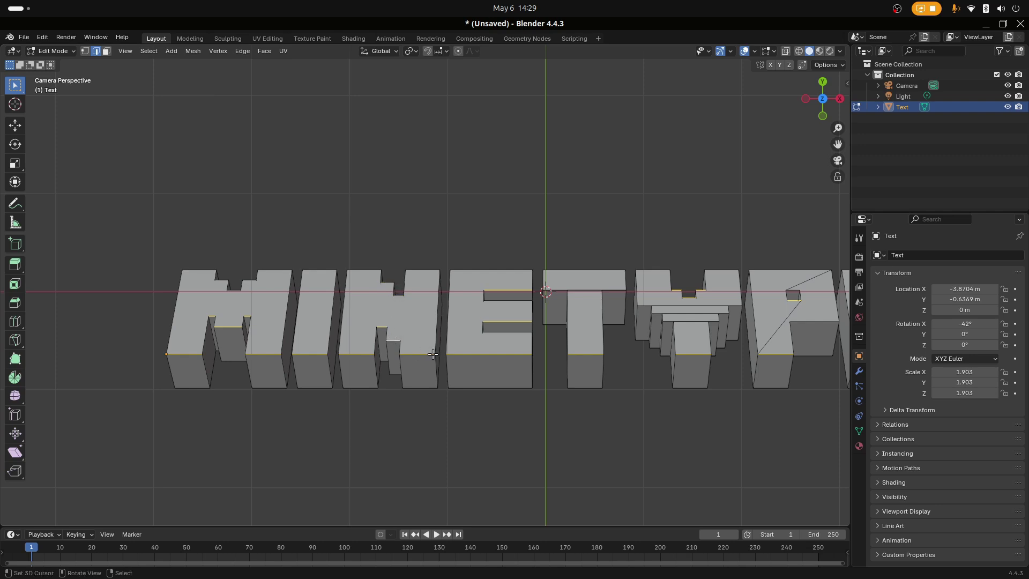
{"action": "scroll", "coordinate": [433, 353], "scroll_direction": "down", "scroll_amount": 1}
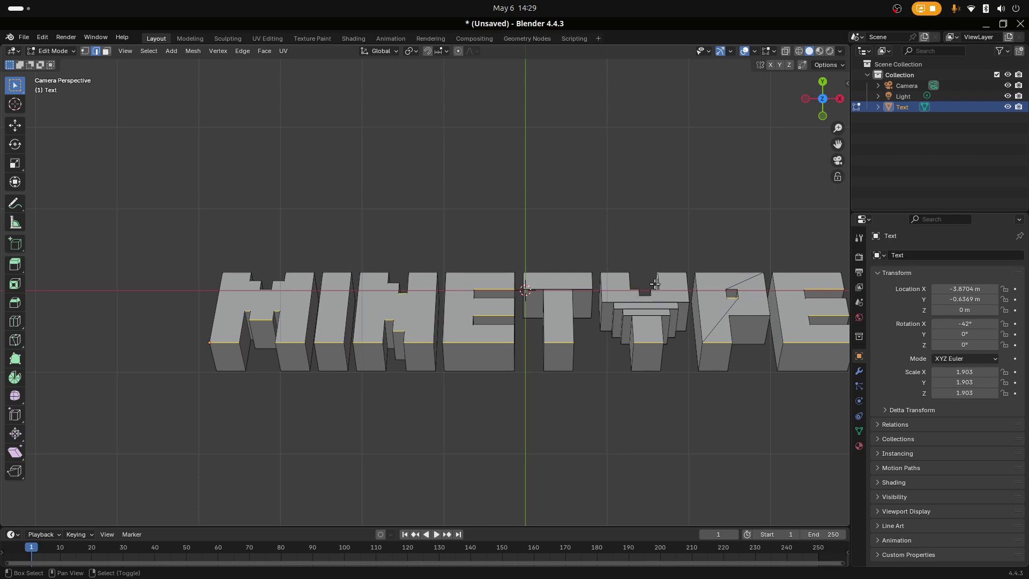
{"action": "key", "text": "ctrl+b"}
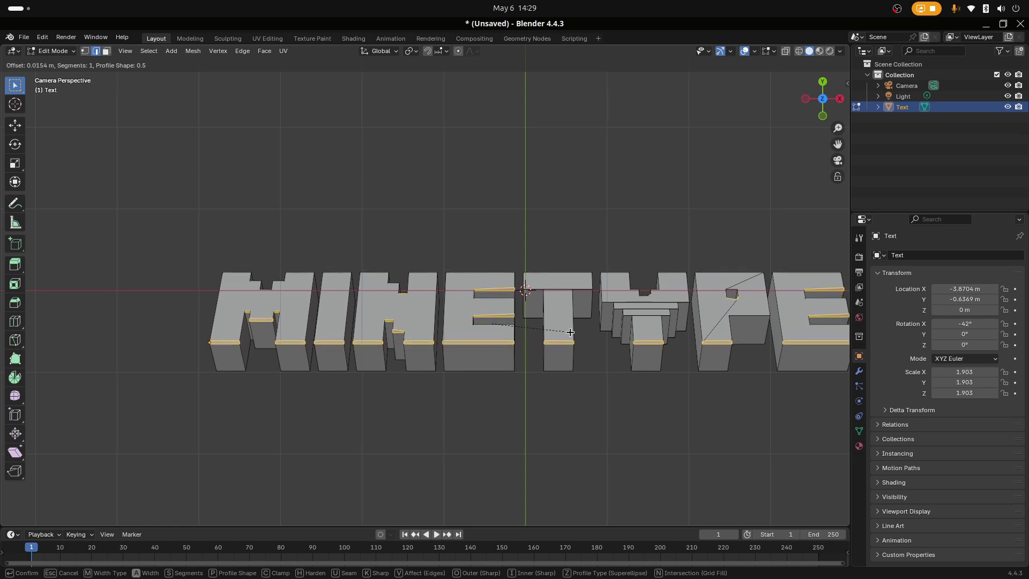
{"action": "scroll", "coordinate": [573, 334], "scroll_direction": "up", "scroll_amount": 1}
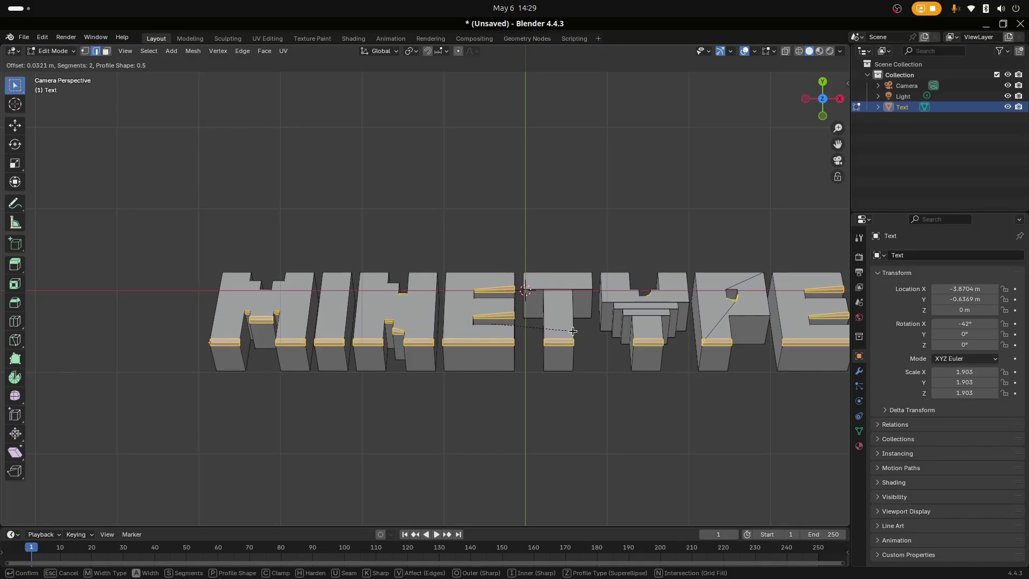
{"action": "scroll", "coordinate": [573, 332], "scroll_direction": "up", "scroll_amount": 1}
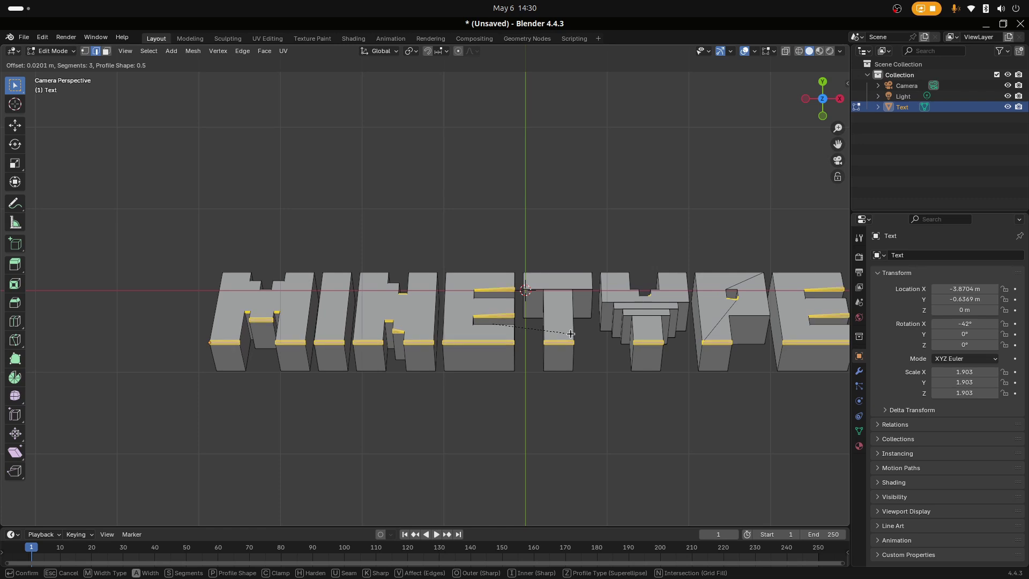
{"action": "left_click", "coordinate": [571, 333]}
{"action": "scroll", "coordinate": [570, 370], "scroll_direction": "down", "scroll_amount": 1}
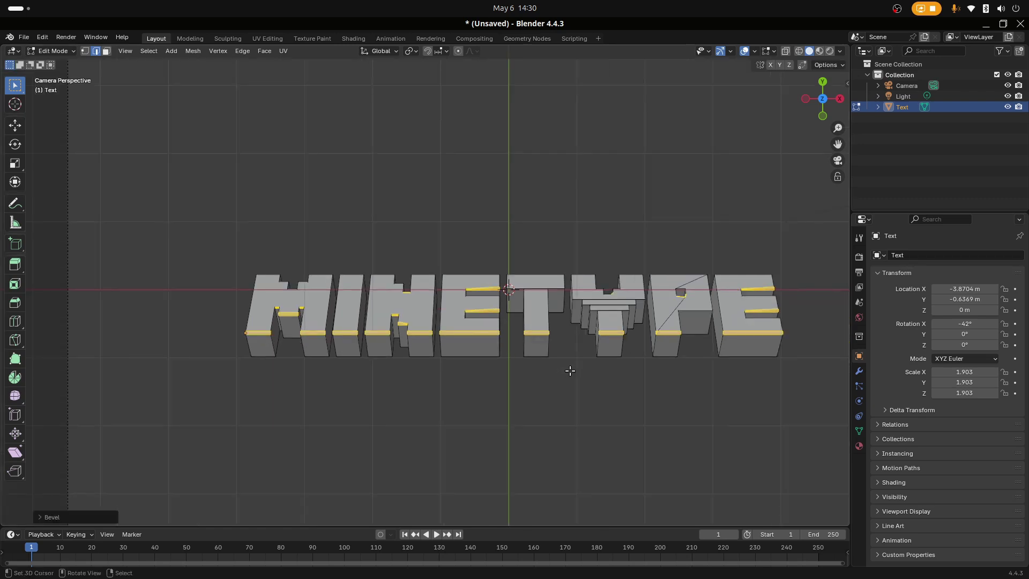
{"action": "key", "text": "Tab"}
Step: Examine the beveled edges up close across all the MINETYPE letters
{"action": "middle_click_drag", "start_coordinate": [689, 350], "coordinate": [524, 374], "text": "shift"}
{"action": "scroll", "coordinate": [524, 374], "scroll_direction": "up", "scroll_amount": 2}
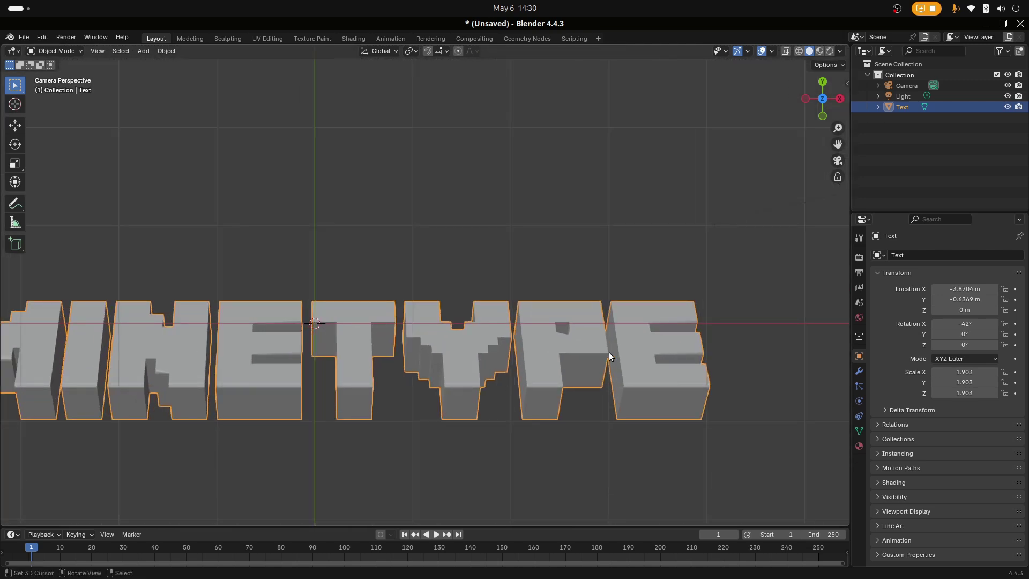
{"action": "scroll", "coordinate": [610, 354], "scroll_direction": "up", "scroll_amount": 2}
{"action": "scroll", "coordinate": [610, 354], "scroll_direction": "down", "scroll_amount": 1}
{"action": "middle_click_drag", "start_coordinate": [316, 382], "coordinate": [568, 397], "text": "shift"}
{"action": "scroll", "coordinate": [359, 390], "scroll_direction": "down", "scroll_amount": 3}
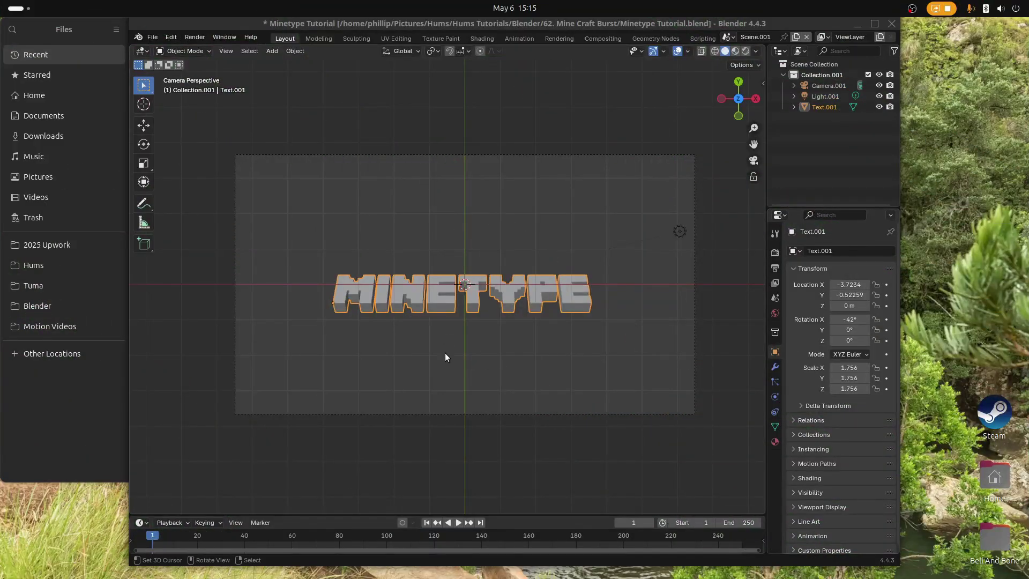
Step: Separate the entire MINETYPE mesh by loose parts so each letter becomes its own object, and return to Object Mode
{"action": "scroll", "coordinate": [355, 317], "scroll_direction": "up", "scroll_amount": 3}
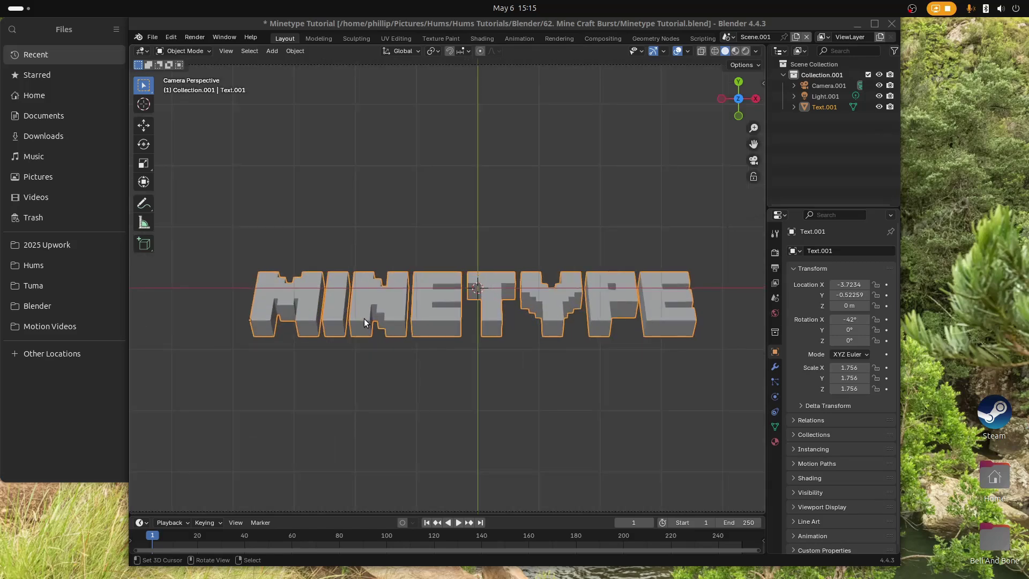
{"action": "mouse_move", "coordinate": [364, 319]}
{"action": "middle_mouse_down", "text": "shift"}
{"action": "mouse_move", "coordinate": [434, 320]}
{"action": "mouse_move", "coordinate": [385, 320]}
{"action": "middle_mouse_up", "text": "shift"}
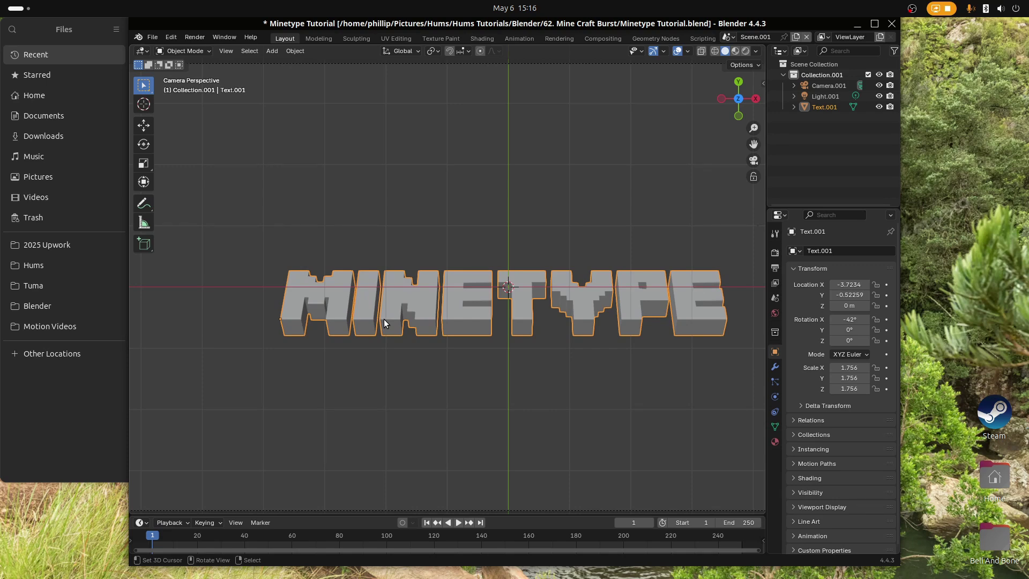
{"action": "key", "text": "Tab"}
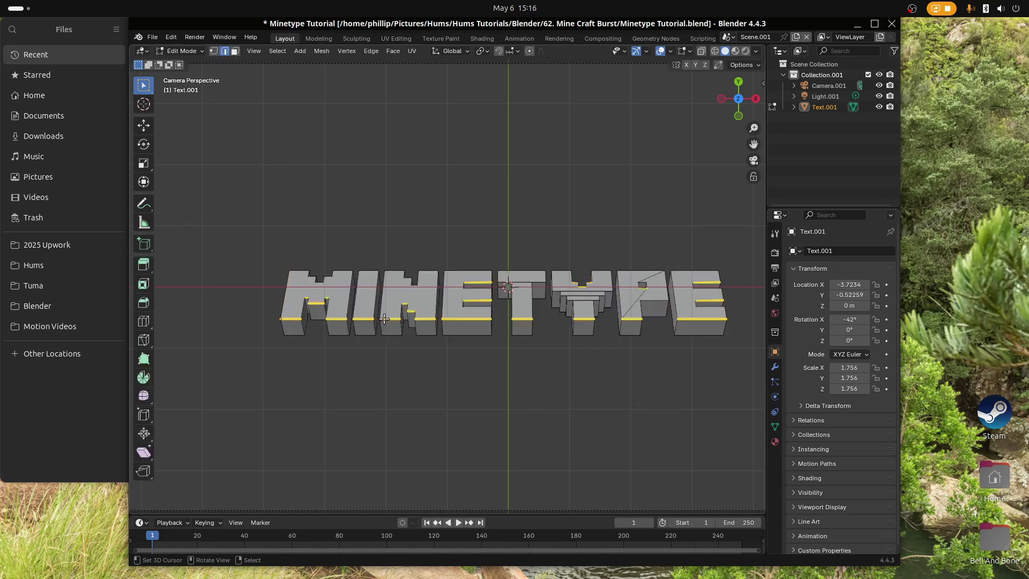
{"action": "key", "text": "a"}
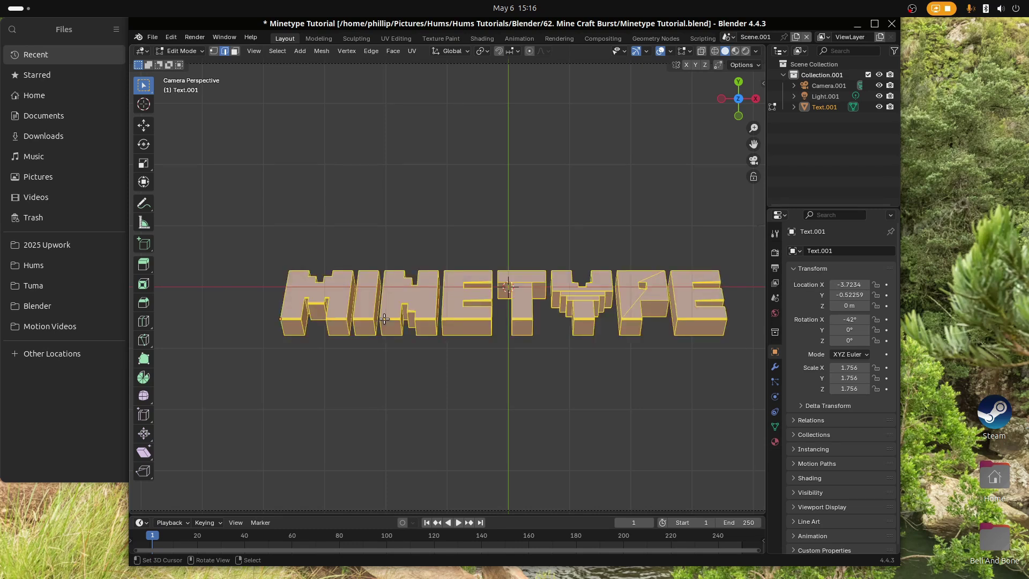
{"action": "key", "text": "p"}
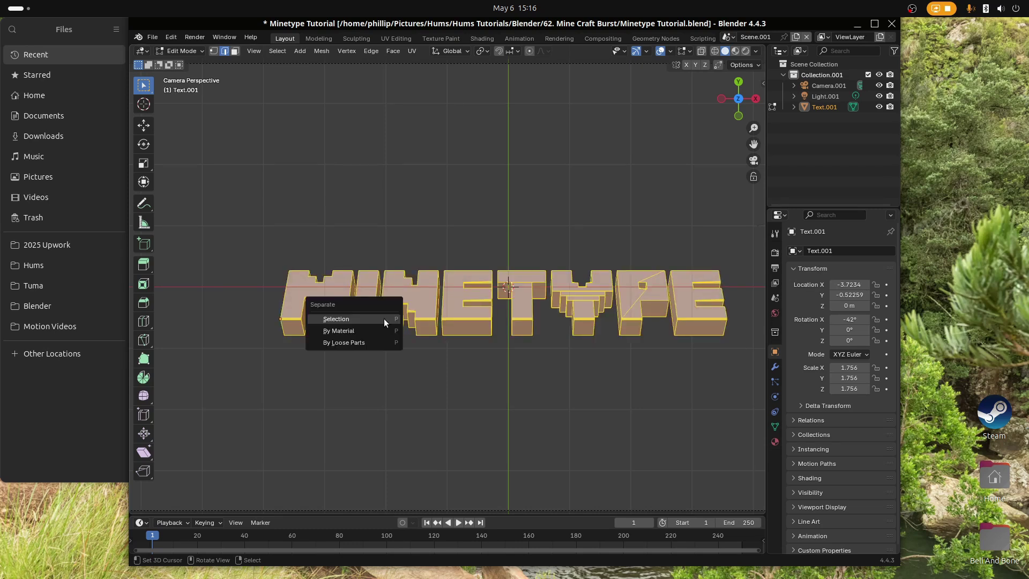
{"action": "left_click", "coordinate": [343, 342]}
{"action": "key", "text": "Tab"}
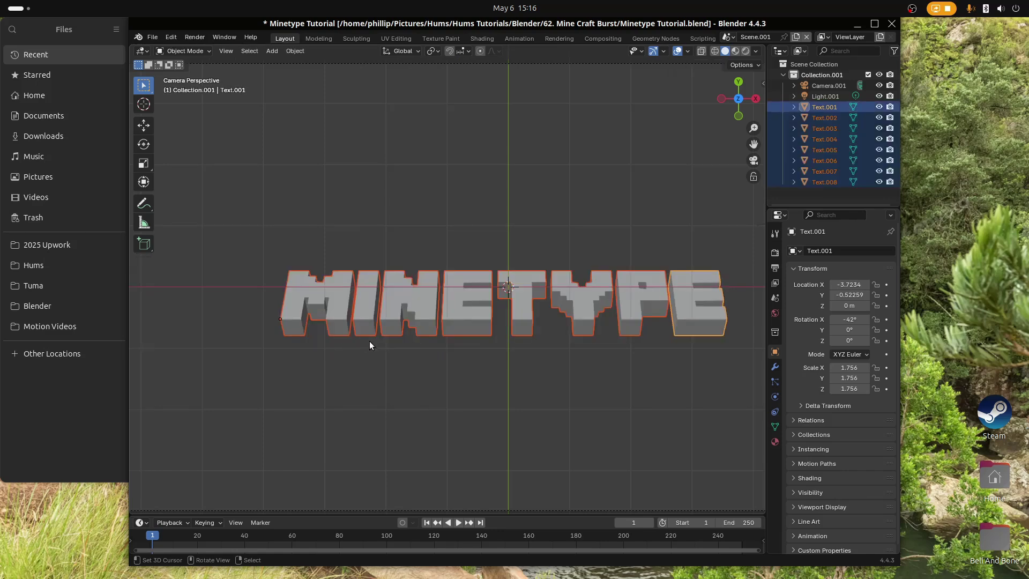
Step: Select the letters one after another, ending with the M, to check whether each is an individual object
{"action": "right_click", "coordinate": [421, 331]}
{"action": "right_click", "coordinate": [456, 326]}
{"action": "right_click", "coordinate": [521, 323]}
{"action": "right_click", "coordinate": [581, 321]}
{"action": "right_click", "coordinate": [635, 324]}
{"action": "right_click", "coordinate": [691, 323]}
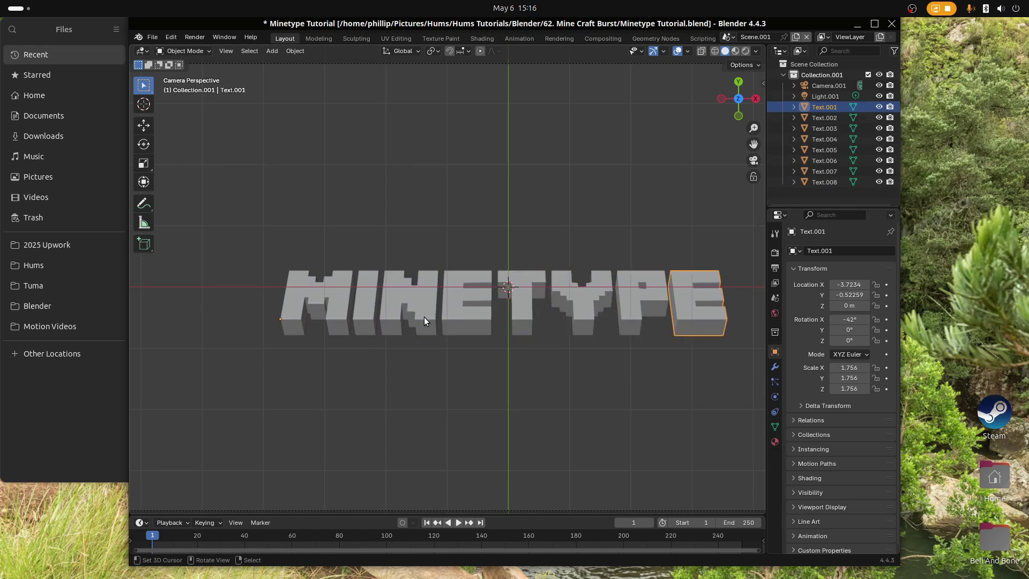
{"action": "right_click", "coordinate": [314, 290]}
Step: Run Separate by loose parts on the letter M's mesh and return to Object Mode
{"action": "left_click", "coordinate": [295, 51]}
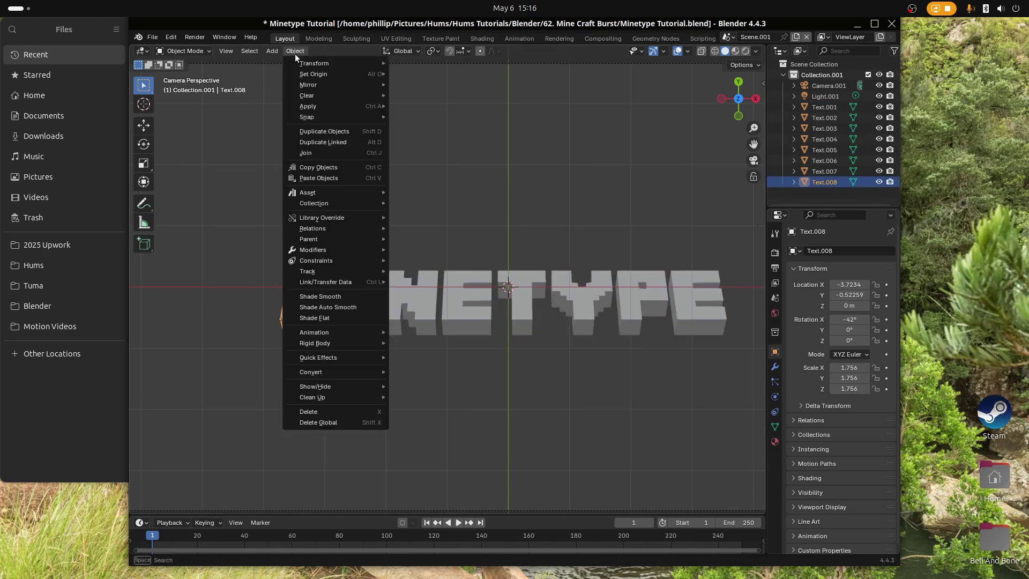
{"action": "key", "text": "Tab"}
{"action": "left_click", "coordinate": [322, 51]}
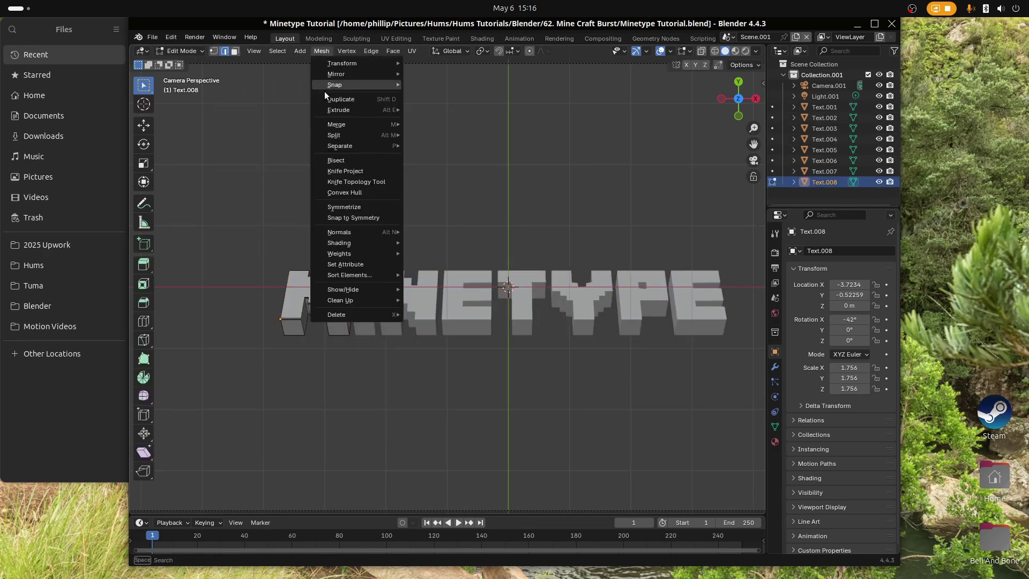
{"action": "mouse_move", "coordinate": [349, 146]}
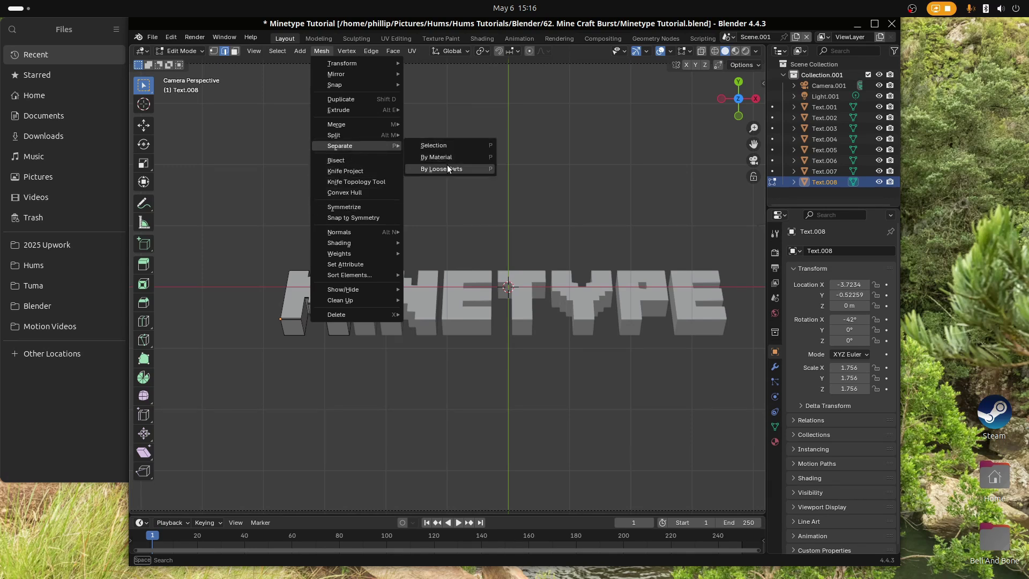
{"action": "left_click", "coordinate": [465, 169]}
{"action": "key", "text": "Tab"}
Step: Check the separation by selecting the I, the first E and the M individually, leaving the M selected
{"action": "left_click", "coordinate": [372, 317]}
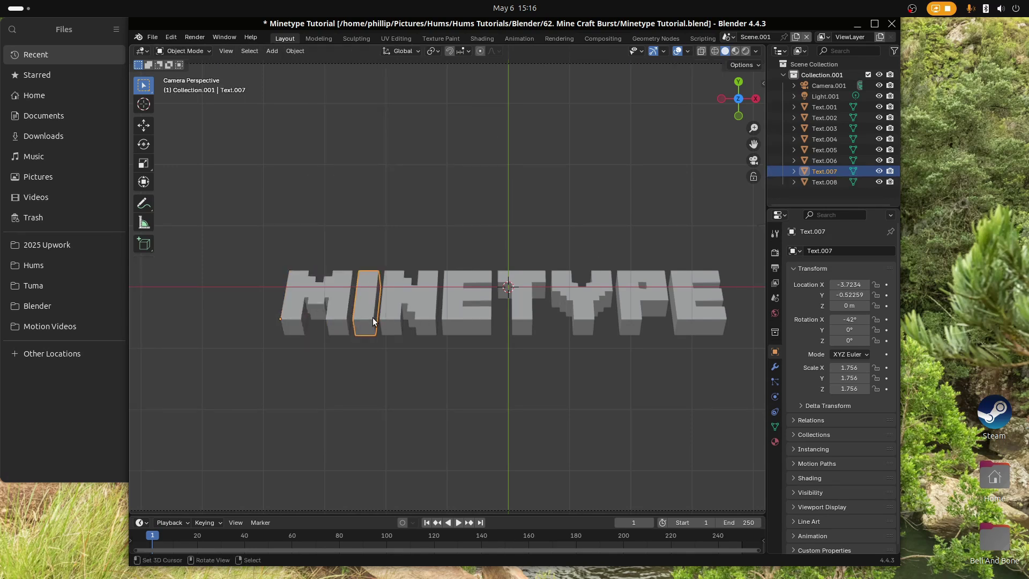
{"action": "left_click", "coordinate": [455, 314]}
{"action": "left_click", "coordinate": [317, 301]}
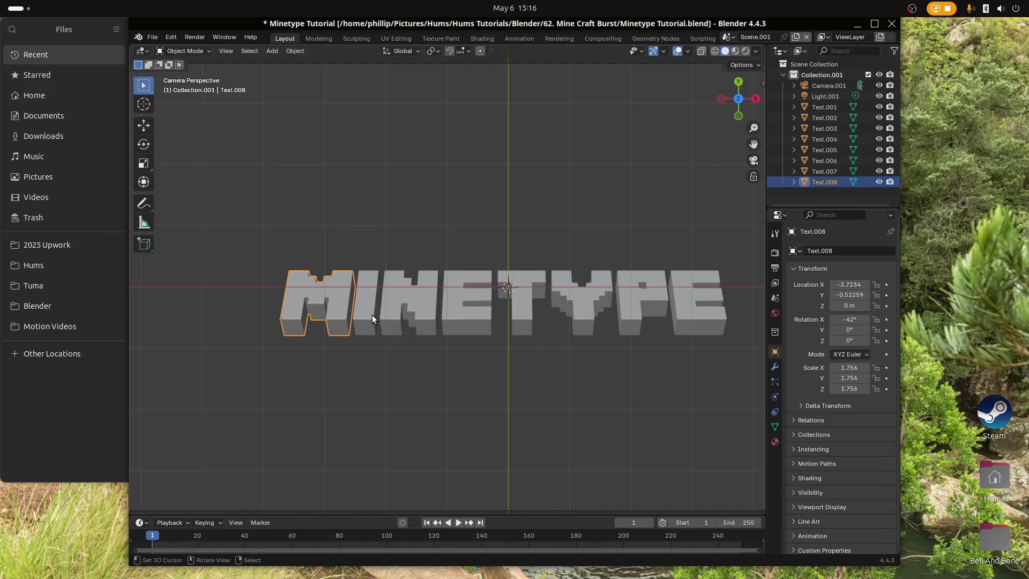
{"action": "scroll", "coordinate": [351, 368], "scroll_direction": "down", "scroll_amount": 2}
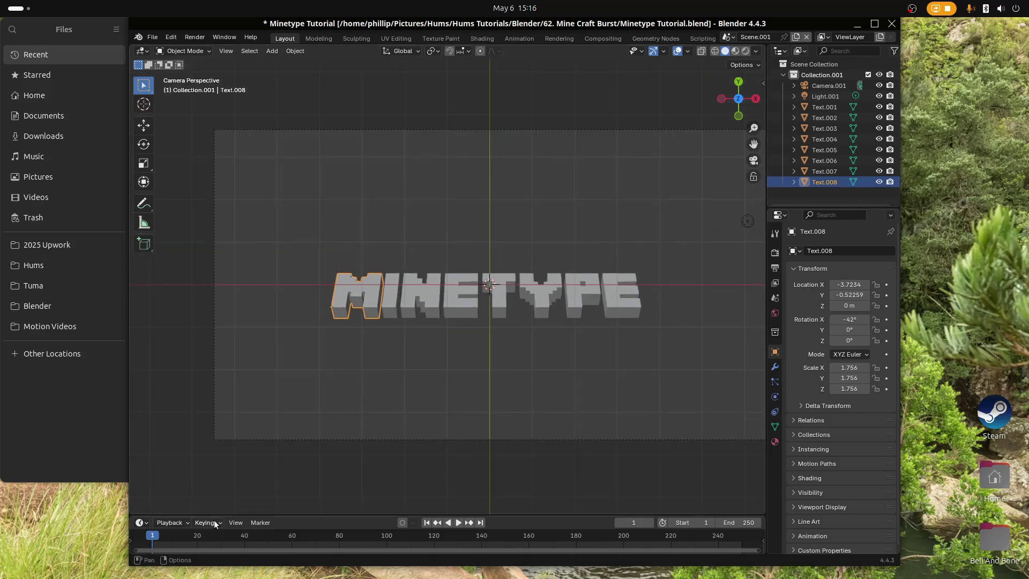
Step: Enlarge the timeline area and, at frame 10, insert a single keyframe on the letter M's Y location
{"action": "left_click_drag", "start_coordinate": [226, 514], "coordinate": [263, 325]}
{"action": "key", "text": "space"}
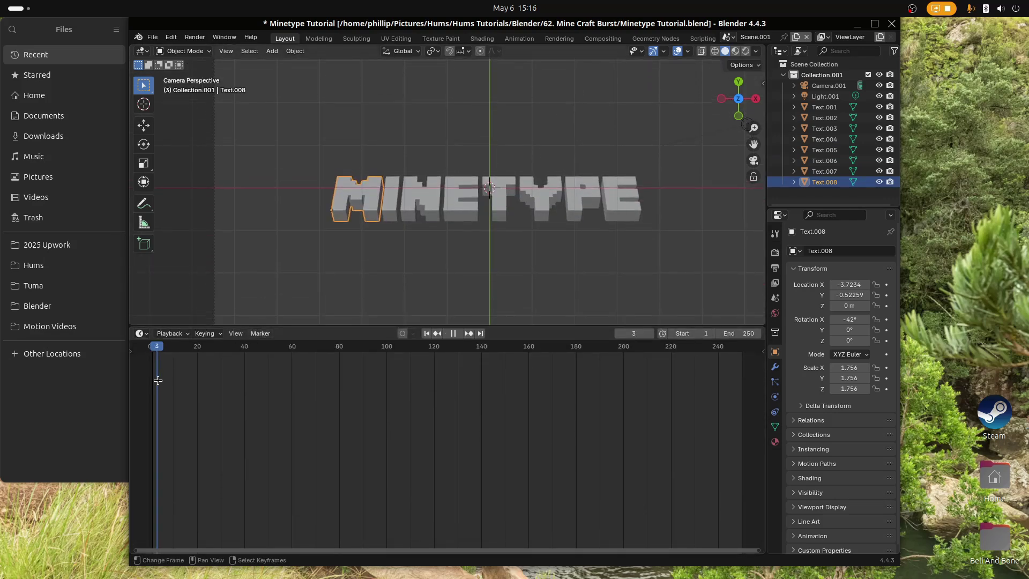
{"action": "mouse_move", "coordinate": [157, 380]}
{"action": "left_mouse_down"}
{"action": "mouse_move", "coordinate": [195, 387]}
{"action": "mouse_move", "coordinate": [173, 393]}
{"action": "left_mouse_up"}
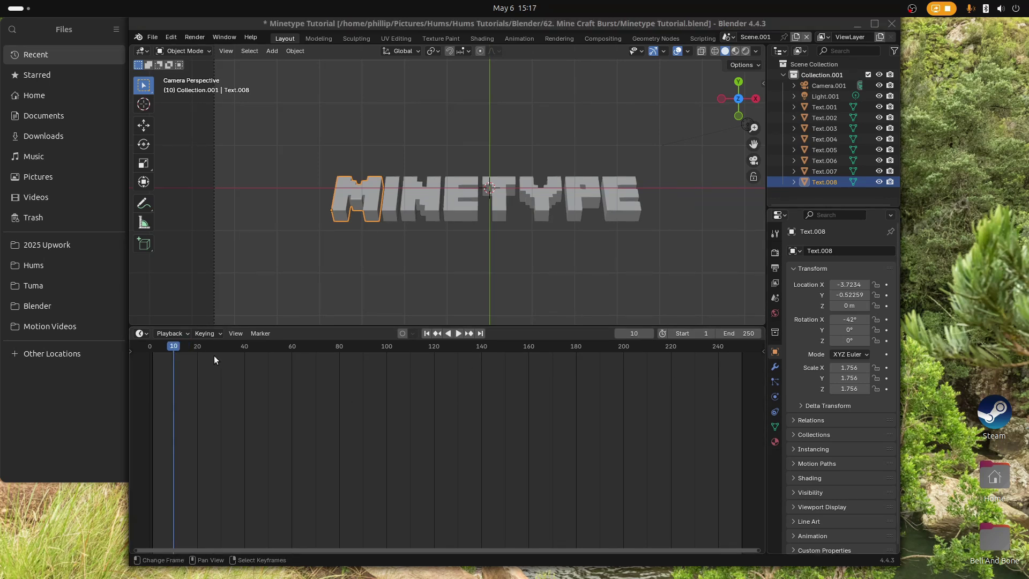
{"action": "right_click", "coordinate": [843, 294]}
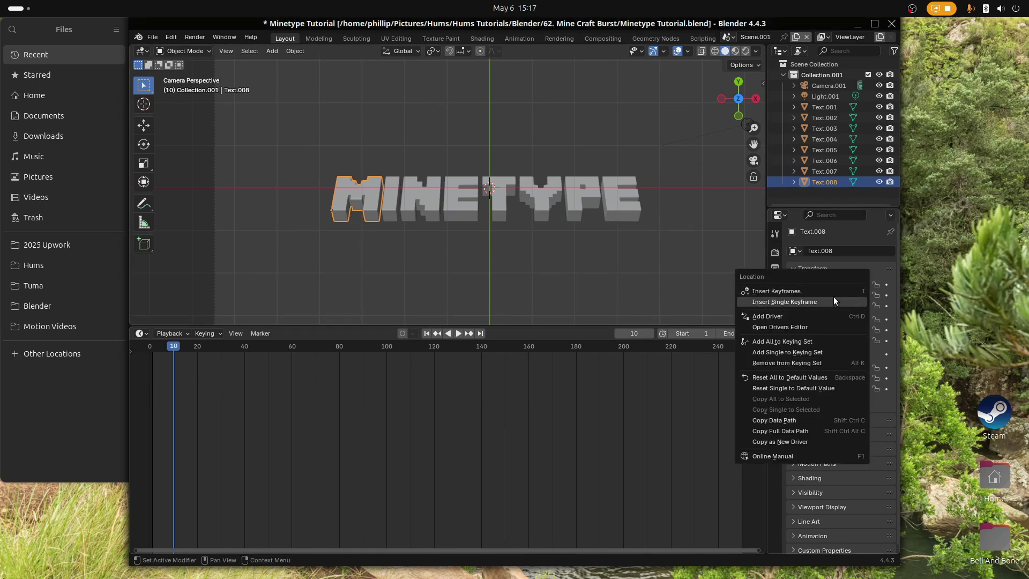
{"action": "left_click", "coordinate": [836, 298]}
Step: At frame 1, set the letter M's Y location to 2.3 m and keyframe that value
{"action": "left_click_drag", "start_coordinate": [172, 406], "coordinate": [151, 410]}
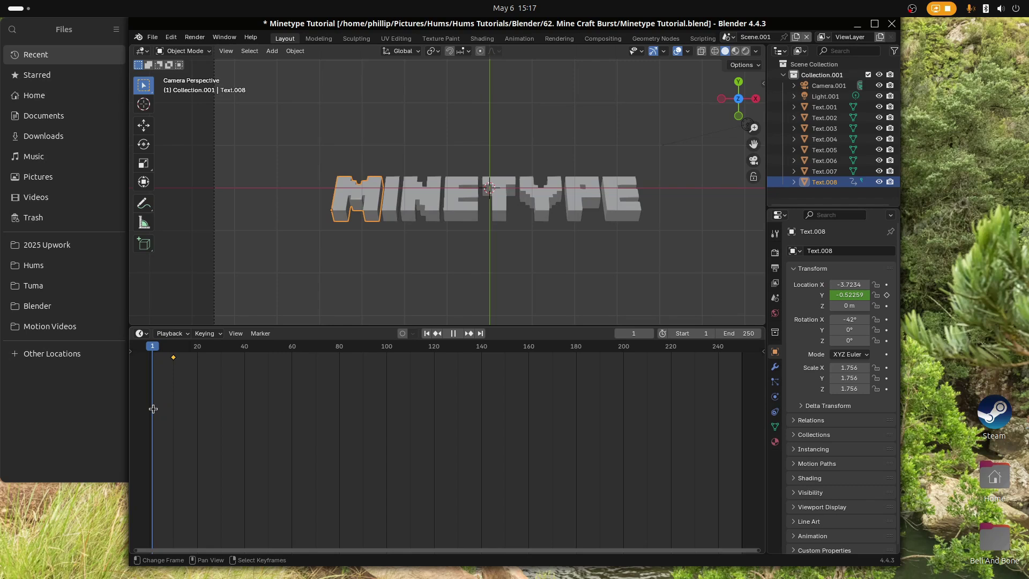
{"action": "key", "text": "space"}
{"action": "key", "text": "space"}
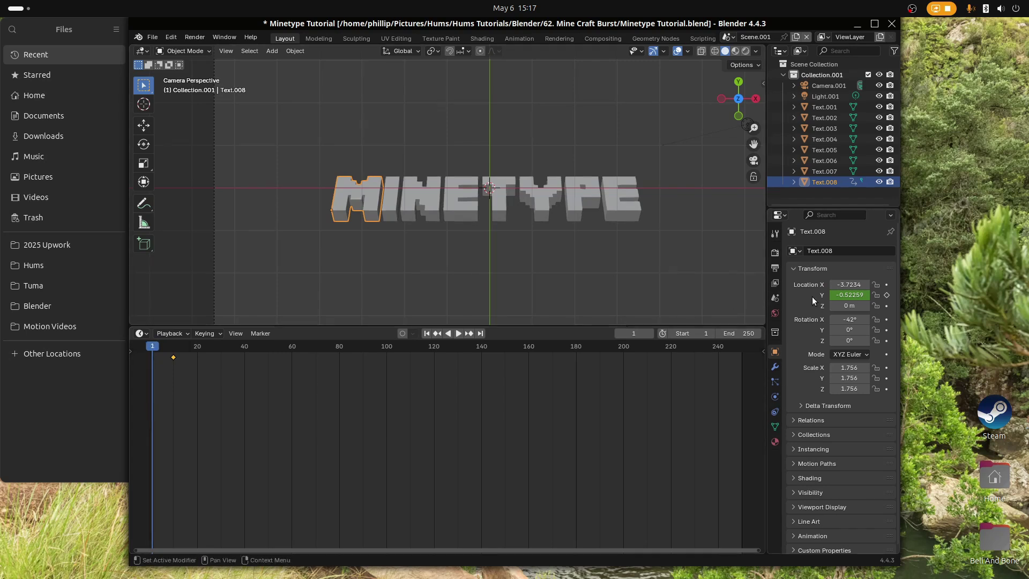
{"action": "left_click", "coordinate": [859, 295]}
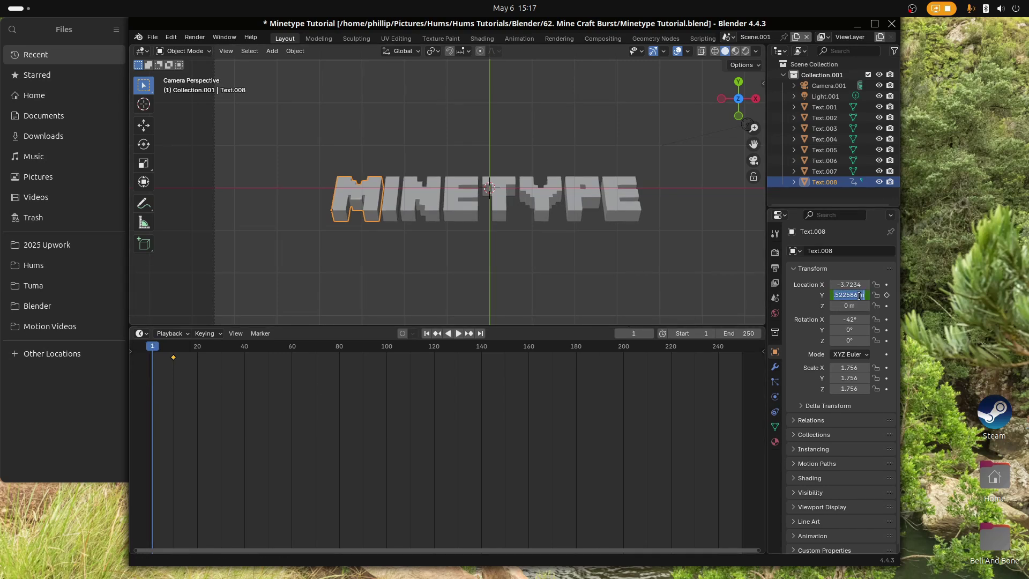
{"action": "type", "text": "2.3"}
{"action": "key", "text": "Return"}
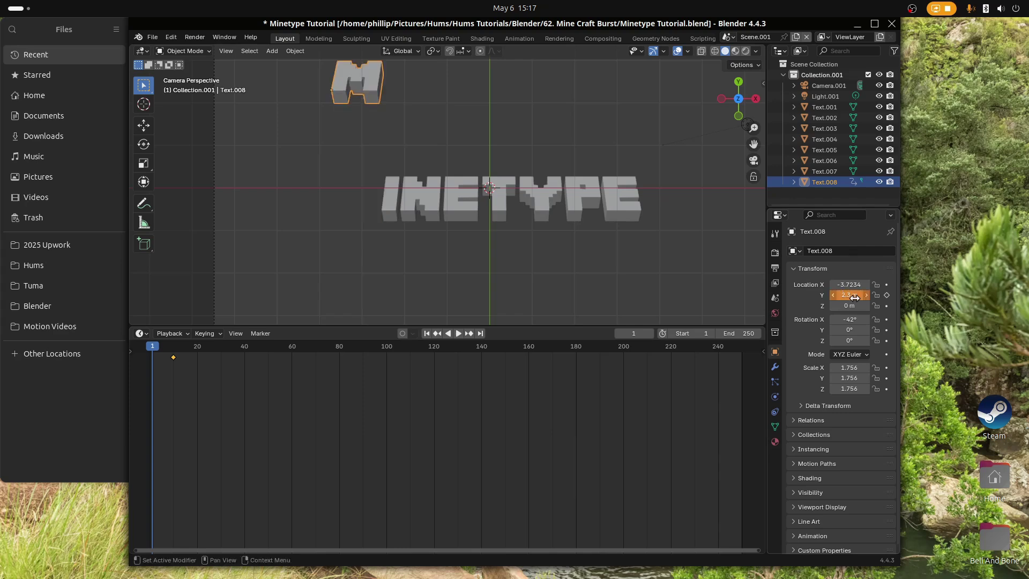
{"action": "right_click", "coordinate": [857, 295]}
{"action": "left_click", "coordinate": [857, 292]}
Step: Play back the letter M's drop animation and return to frame 1
{"action": "key", "text": "space"}
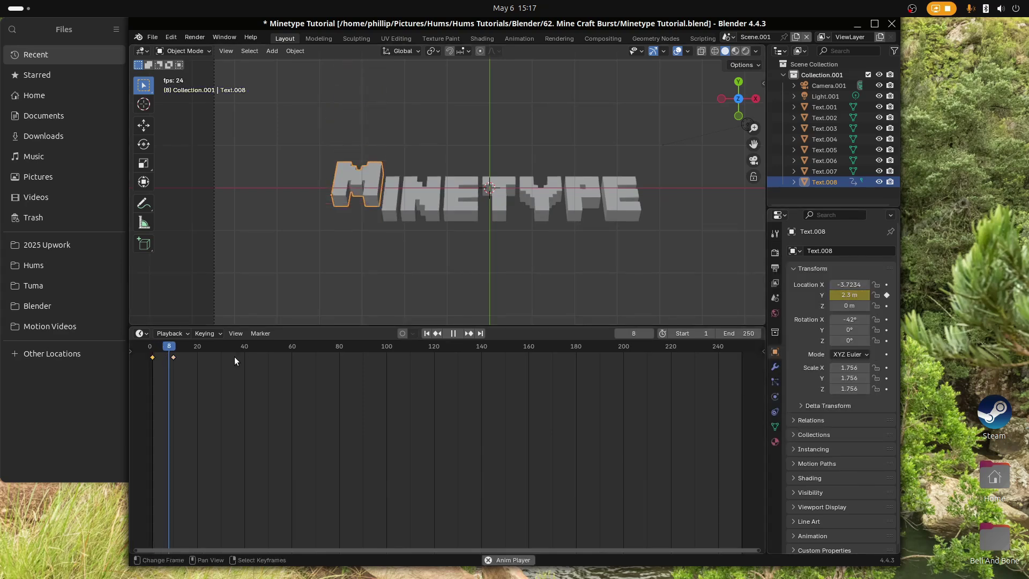
{"action": "left_click", "coordinate": [150, 369]}
{"action": "key", "text": "space"}
{"action": "mouse_move", "coordinate": [149, 369]}
{"action": "left_mouse_down"}
{"action": "mouse_move", "coordinate": [170, 368]}
{"action": "mouse_move", "coordinate": [153, 369]}
{"action": "left_mouse_up"}
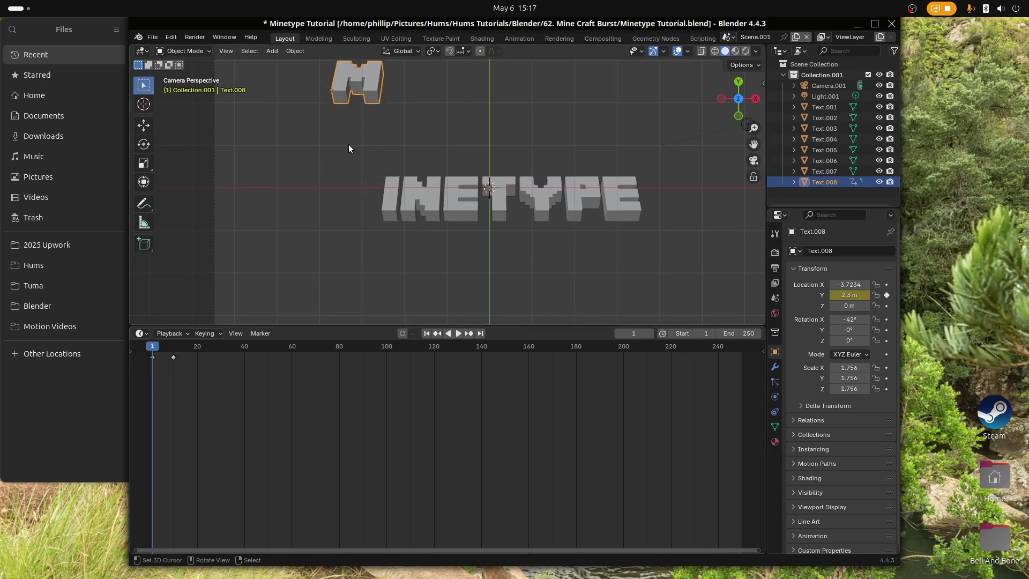
Step: Switch the timeline area to the Graph Editor to show the letter M's Y location curve
{"action": "left_click", "coordinate": [141, 334]}
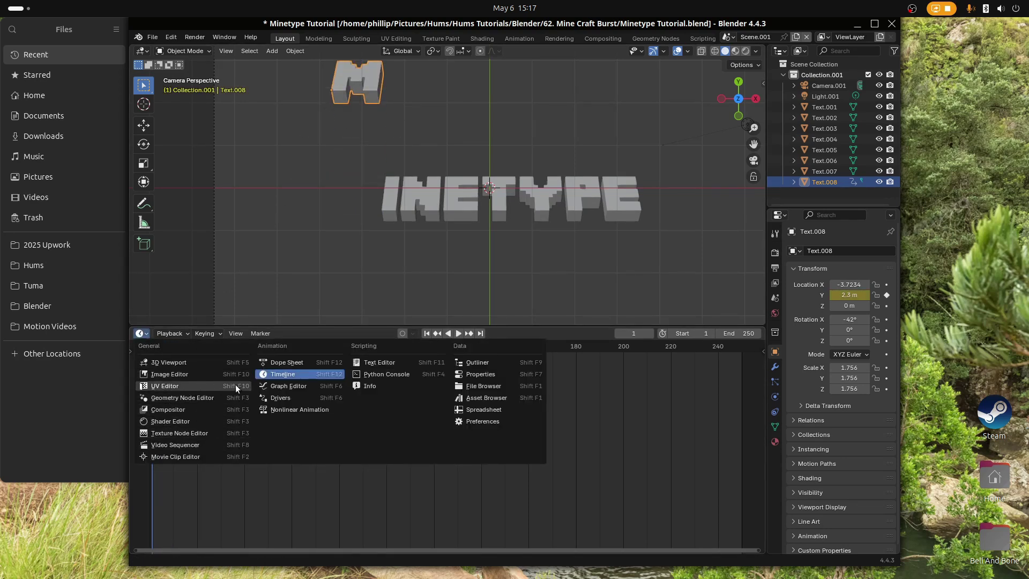
{"action": "left_click", "coordinate": [286, 386]}
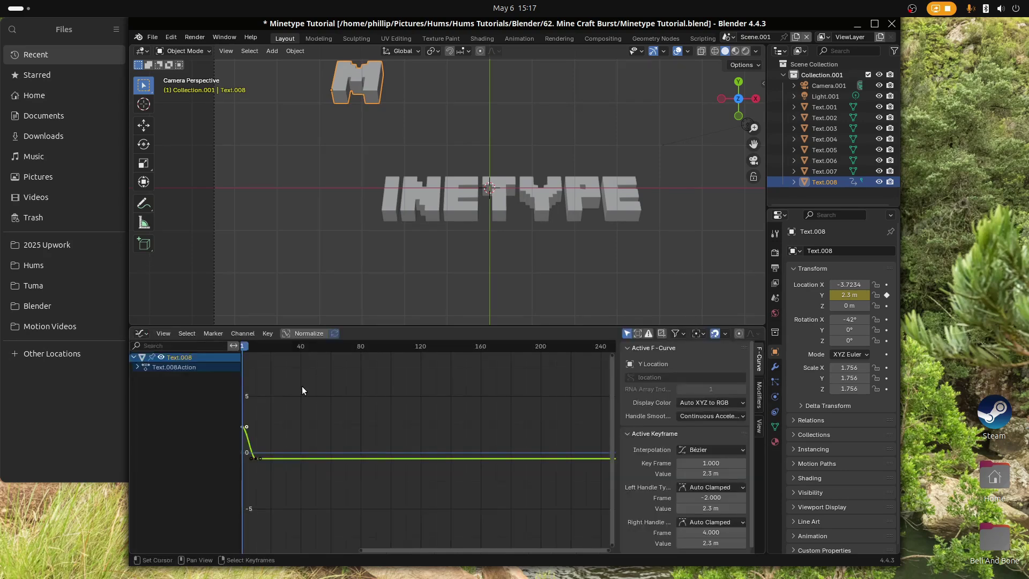
{"action": "middle_click_drag", "start_coordinate": [285, 437], "coordinate": [416, 431]}
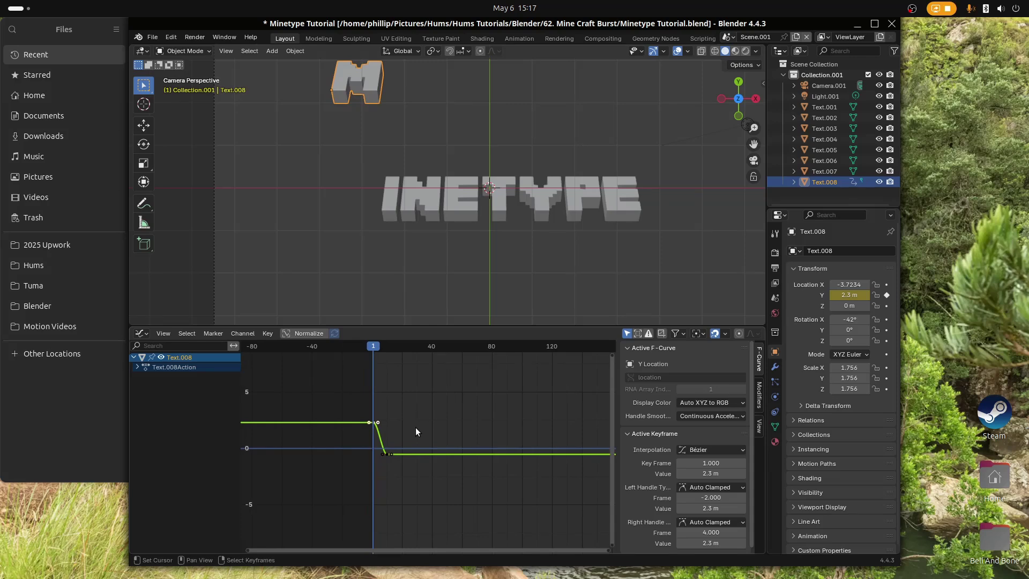
{"action": "left_click", "coordinate": [142, 333]}
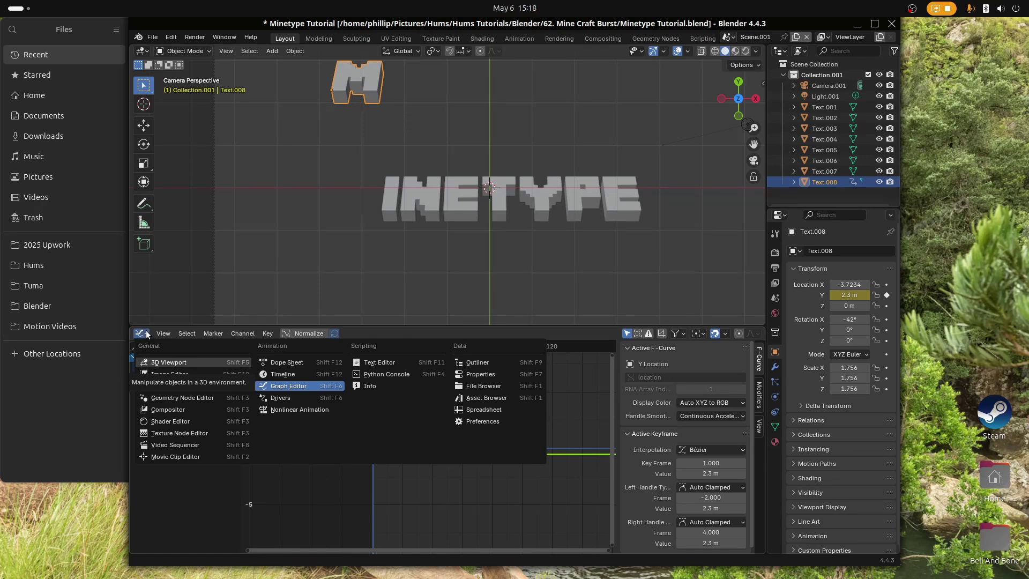
{"action": "left_click", "coordinate": [278, 385]}
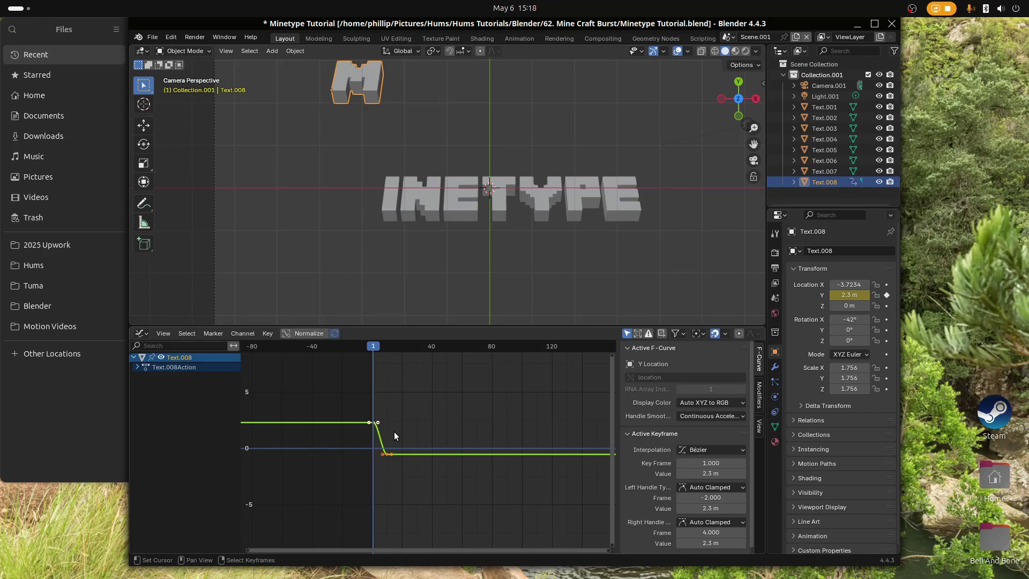
Step: Reshape the M's Y curve, extending frame 1's right handle to about frame 5 and raising frame 10's left handle vertically to about 1.63 m
{"action": "left_click", "coordinate": [403, 477]}
{"action": "key", "text": "a"}
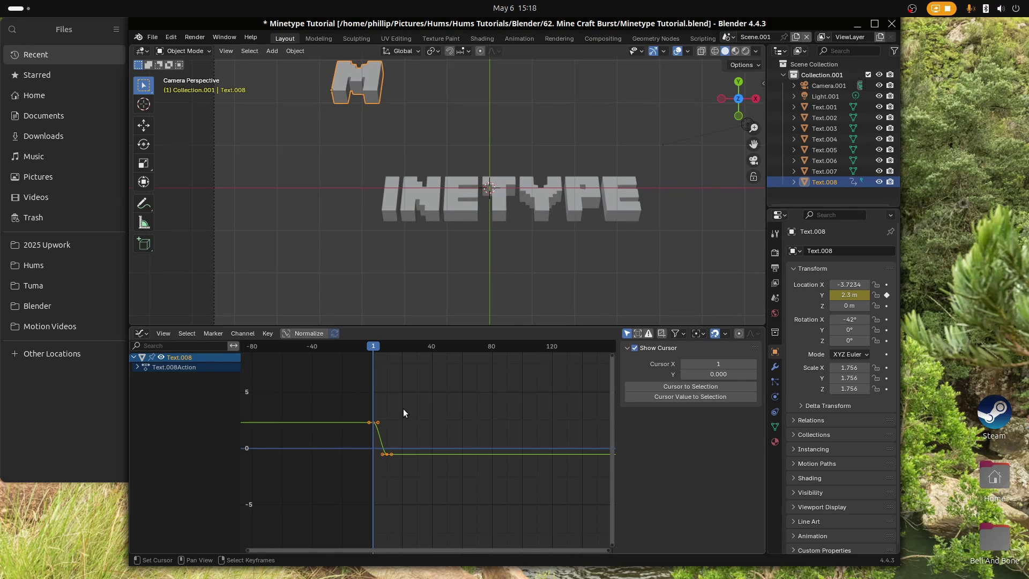
{"action": "key", "text": "Home"}
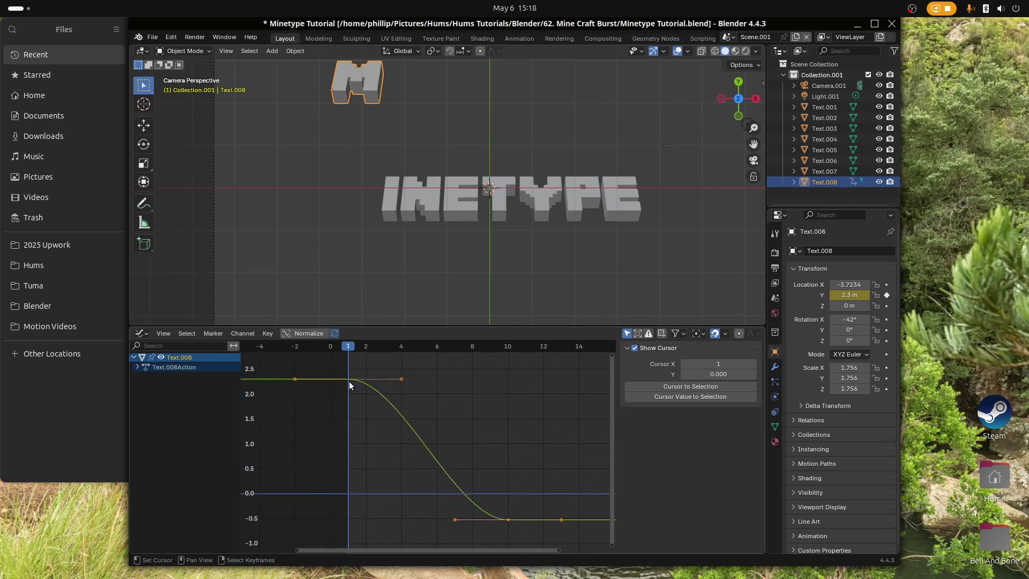
{"action": "left_click", "coordinate": [349, 379]}
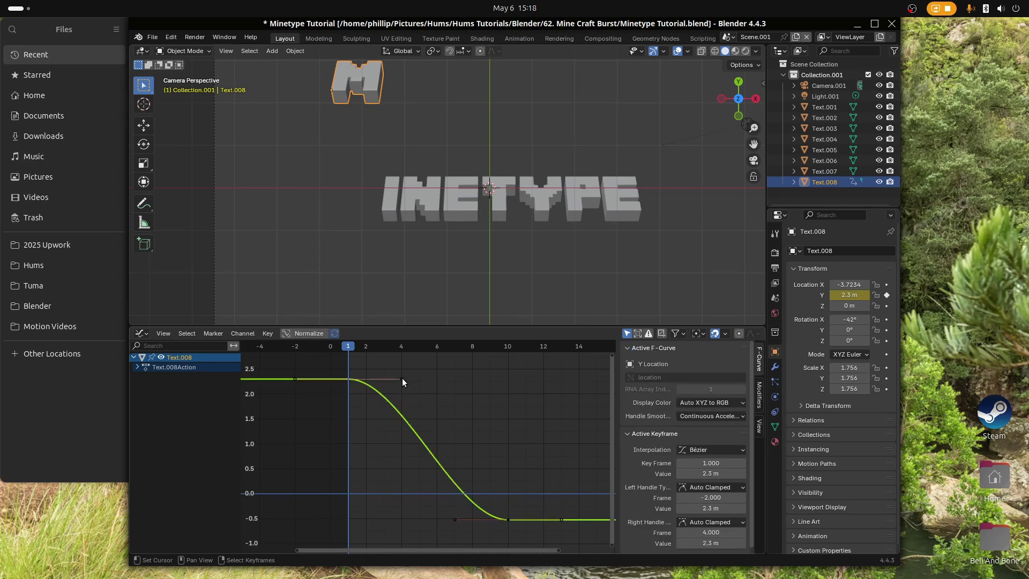
{"action": "left_click_drag", "start_coordinate": [451, 517], "coordinate": [508, 448]}
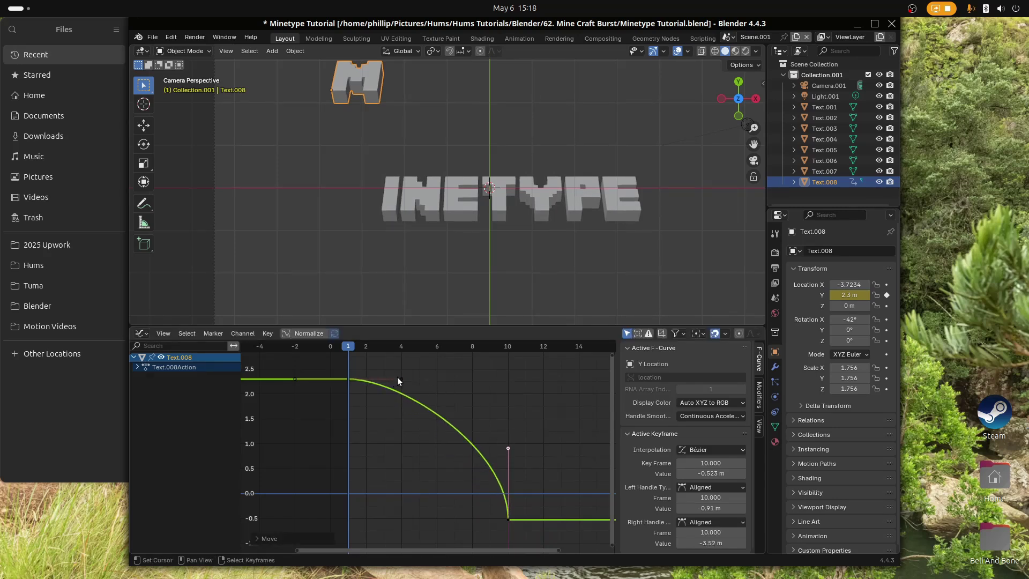
{"action": "left_click_drag", "start_coordinate": [398, 380], "coordinate": [423, 380]}
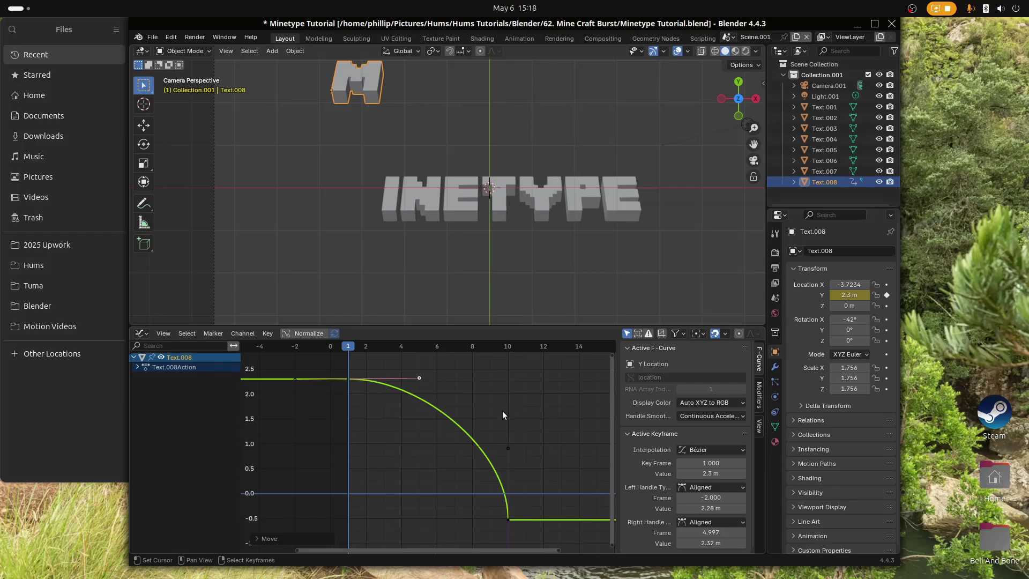
{"action": "left_click", "coordinate": [465, 447]}
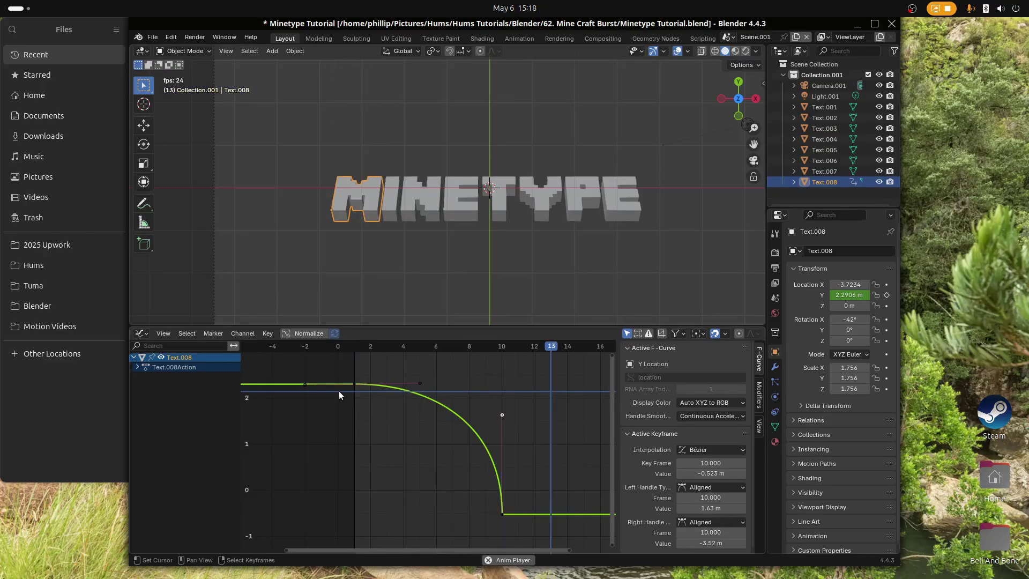
Step: Replay the letter M's drop from frame 1 several times to check the new easing, stopping at frame 13
{"action": "key", "text": "space"}
{"action": "left_click", "coordinate": [346, 387]}
{"action": "key", "text": "space"}
{"action": "key", "text": "space"}
{"action": "left_click", "coordinate": [368, 393]}
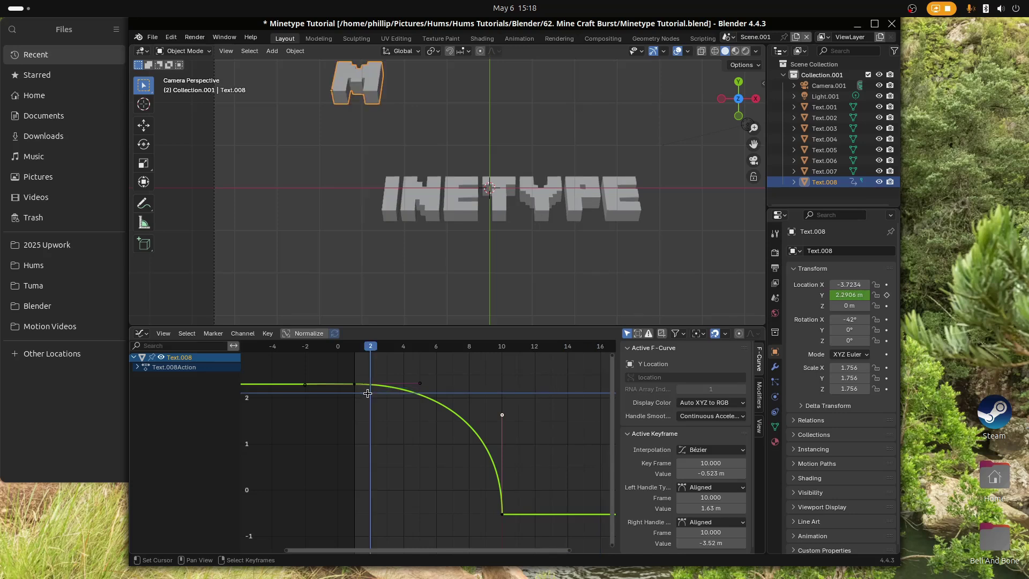
{"action": "left_click_drag", "start_coordinate": [368, 393], "coordinate": [354, 418]}
{"action": "key", "text": "space"}
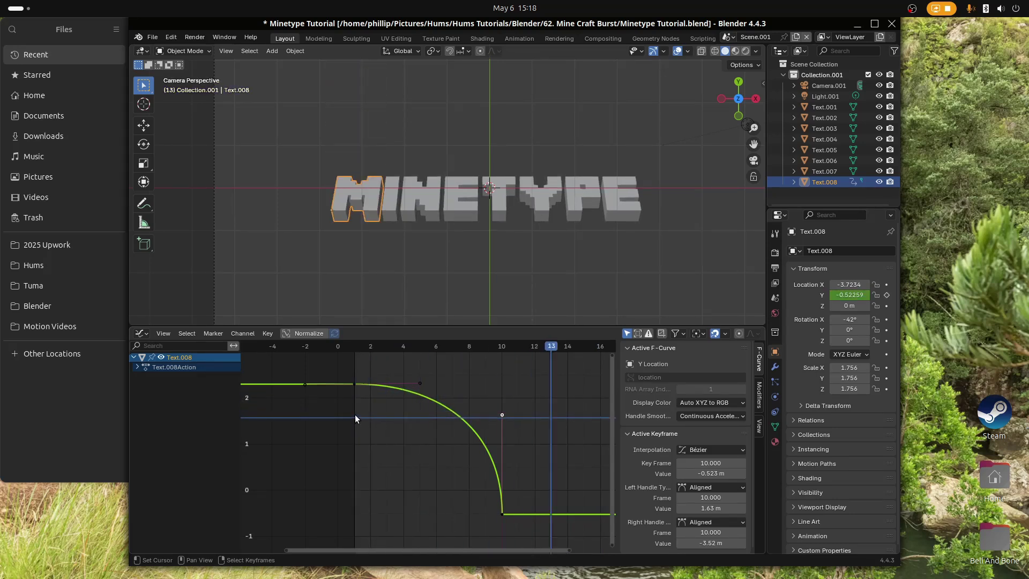
{"action": "left_click_drag", "start_coordinate": [523, 401], "coordinate": [345, 404]}
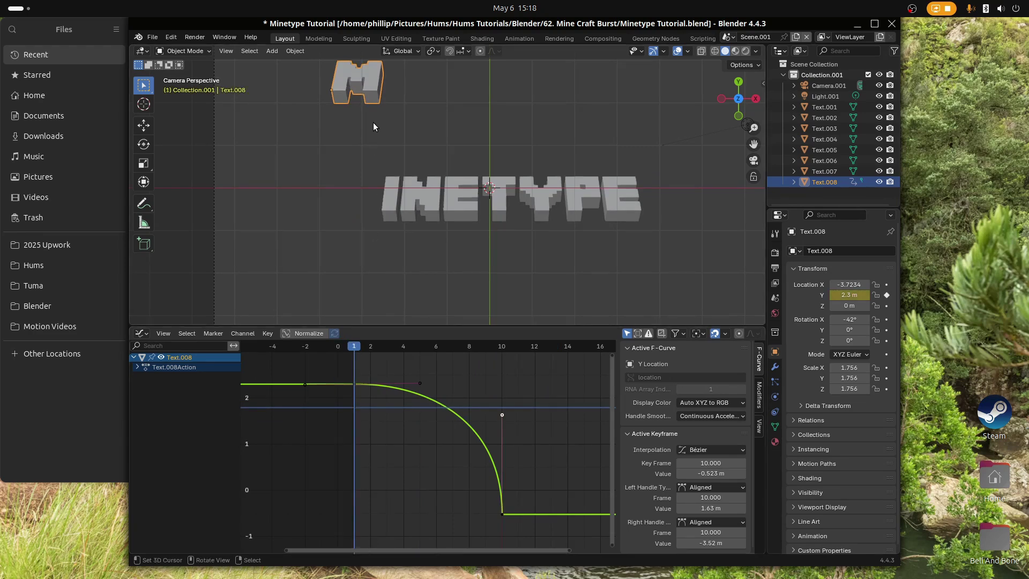
{"action": "key", "text": "space"}
{"action": "key", "text": "space"}
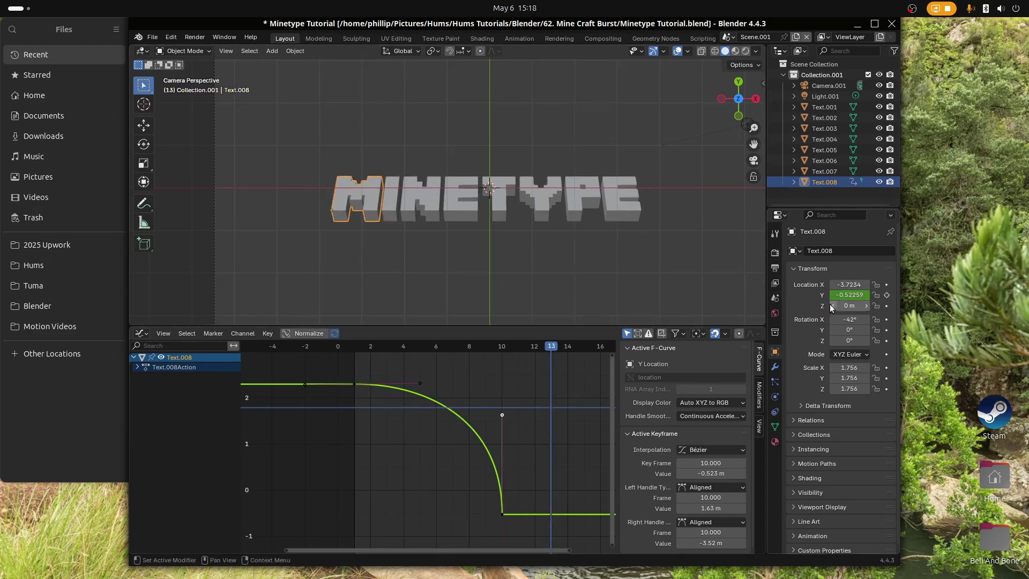
Step: Show the letter M's mesh data properties and switch the Graph Editor area to the Dope Sheet
{"action": "left_click", "coordinate": [775, 426]}
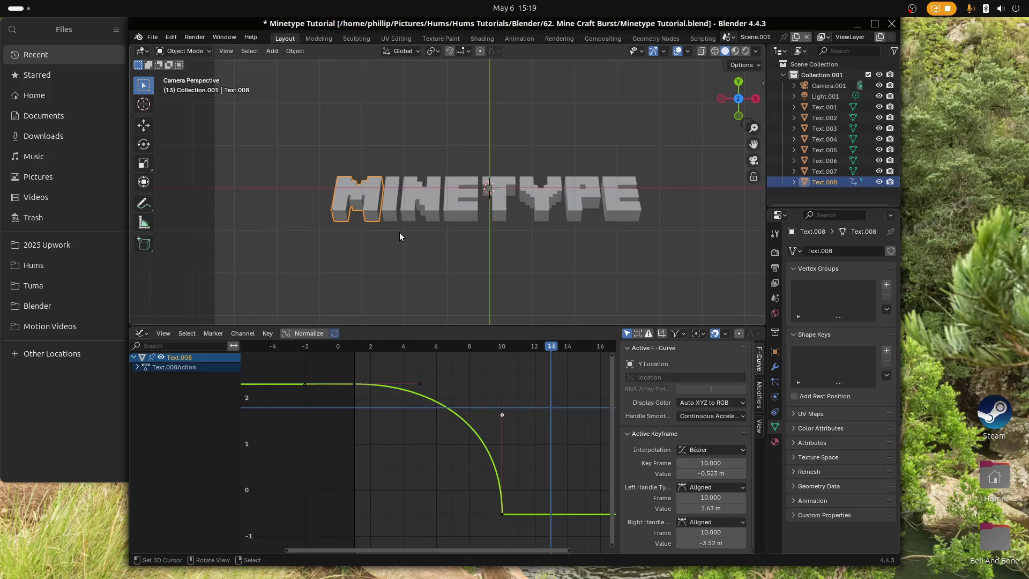
{"action": "left_click", "coordinate": [142, 334]}
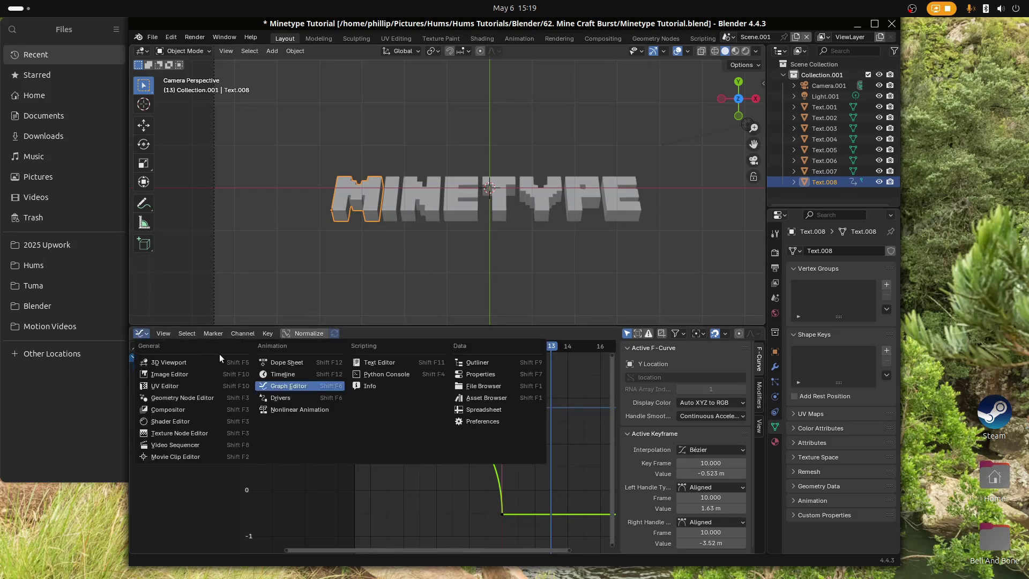
{"action": "left_click", "coordinate": [291, 364]}
Step: Examine the letter M's mesh up close in Edit Mode and return to Object Mode
{"action": "scroll", "coordinate": [337, 259], "scroll_direction": "up", "scroll_amount": 1}
{"action": "key", "text": "Tab"}
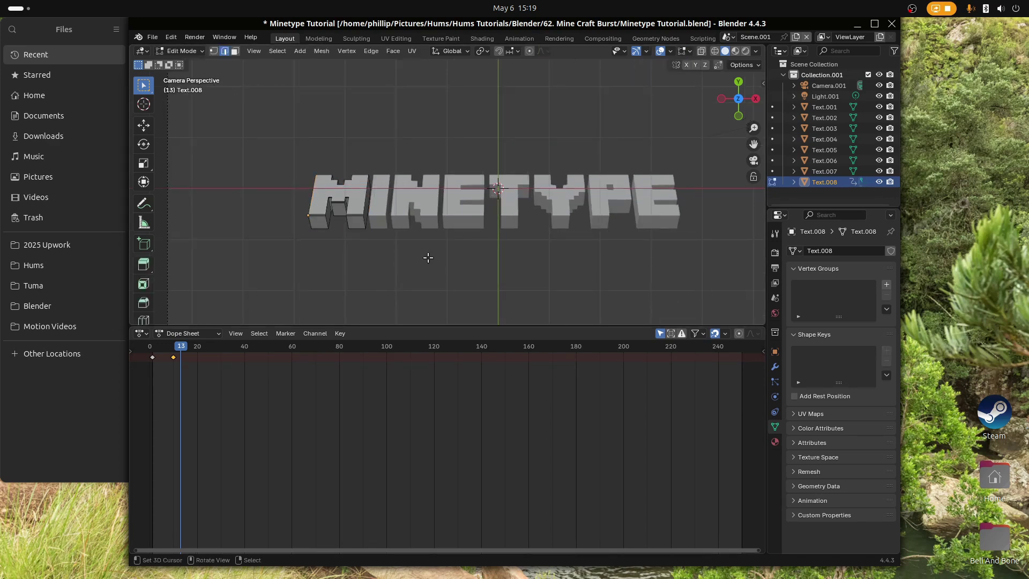
{"action": "scroll", "coordinate": [523, 258], "scroll_direction": "up", "scroll_amount": 4}
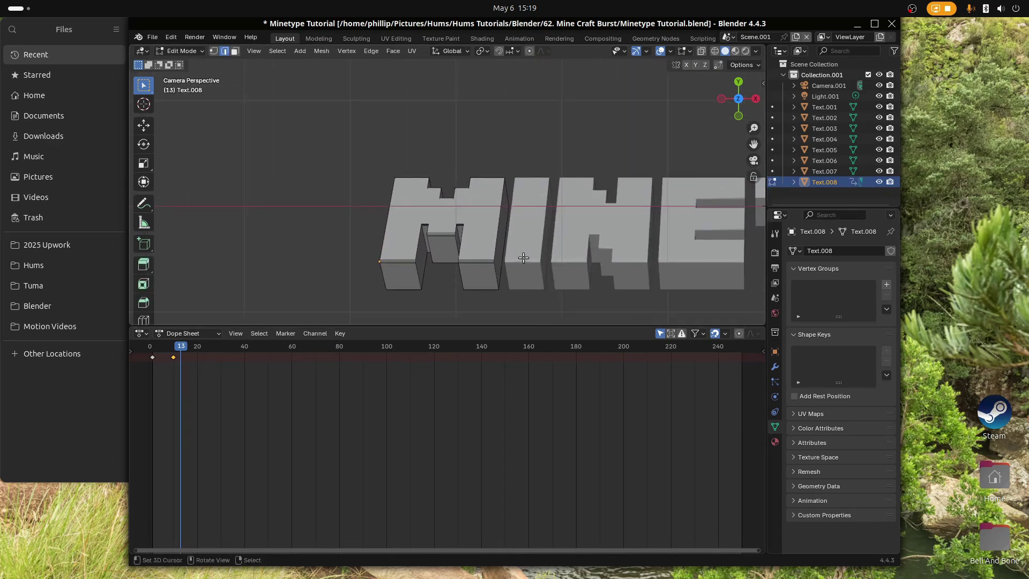
{"action": "middle_click_drag", "start_coordinate": [485, 260], "coordinate": [412, 278]}
{"action": "key", "text": "KP_0"}
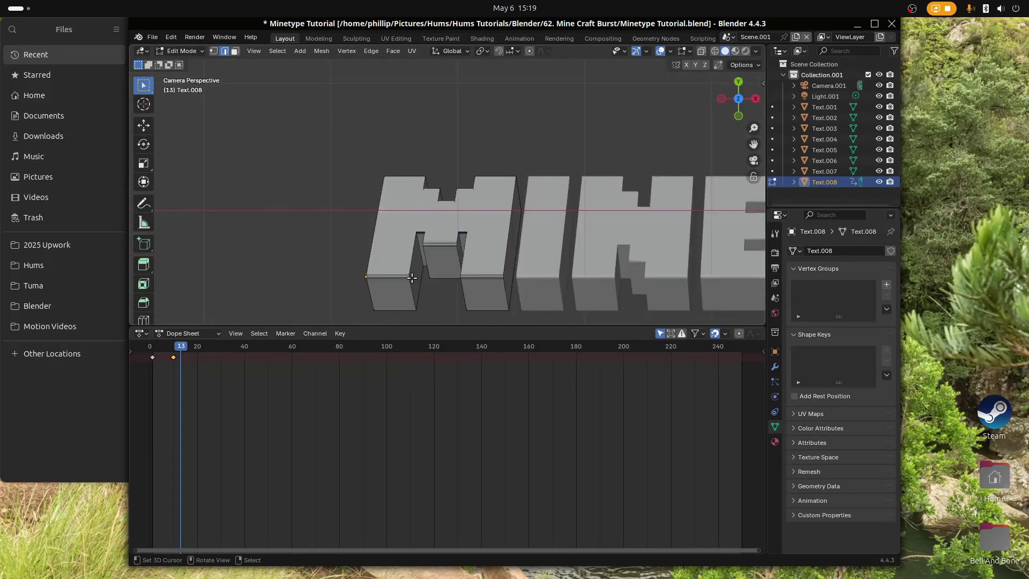
{"action": "scroll", "coordinate": [410, 261], "scroll_direction": "up", "scroll_amount": 2}
{"action": "scroll", "coordinate": [422, 253], "scroll_direction": "down", "scroll_amount": 2}
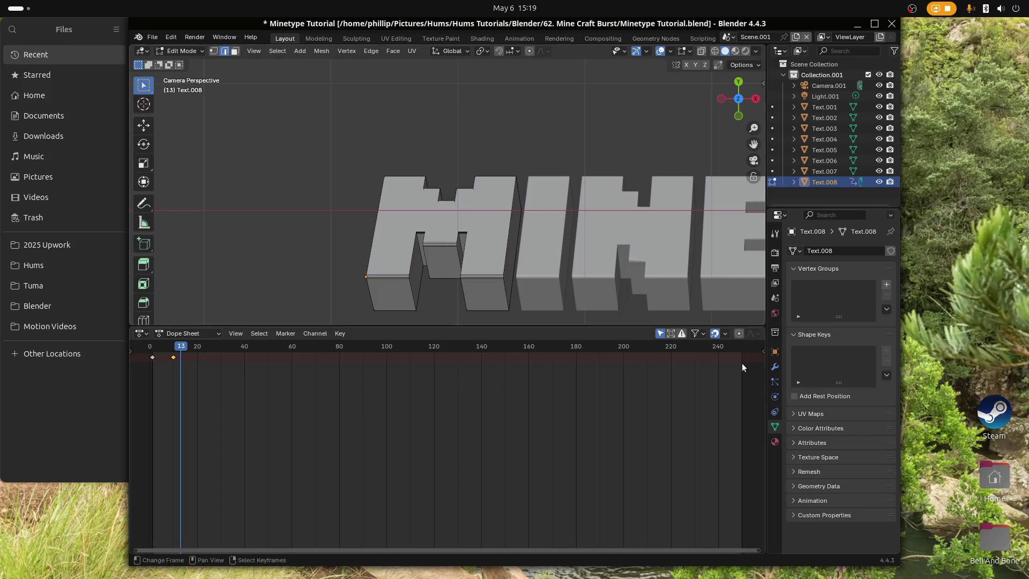
{"action": "key", "text": "Tab"}
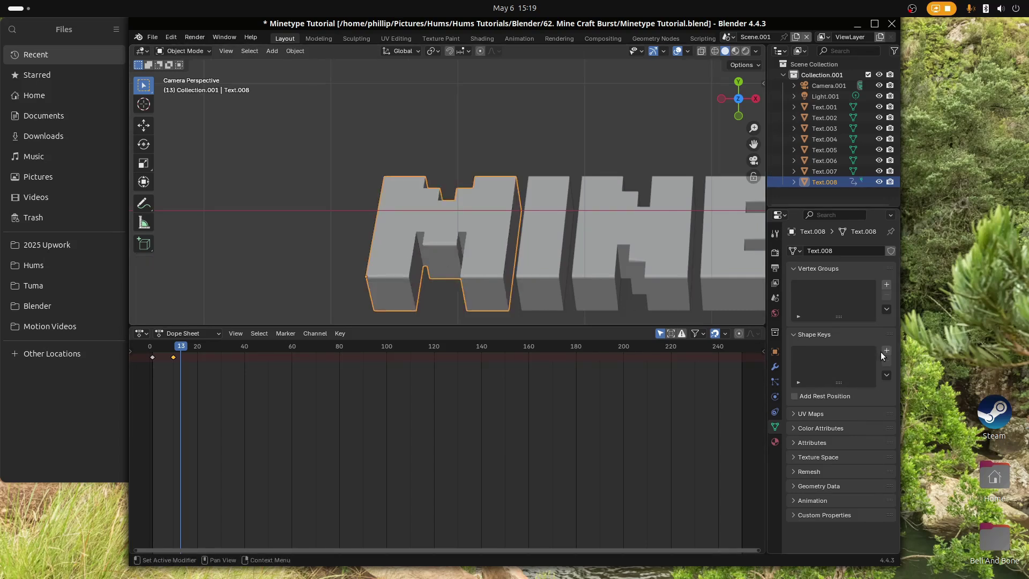
Step: Collapse the vertex group settings and add a basis shape key plus a second, relative shape key to the letter M
{"action": "left_click", "coordinate": [793, 268]}
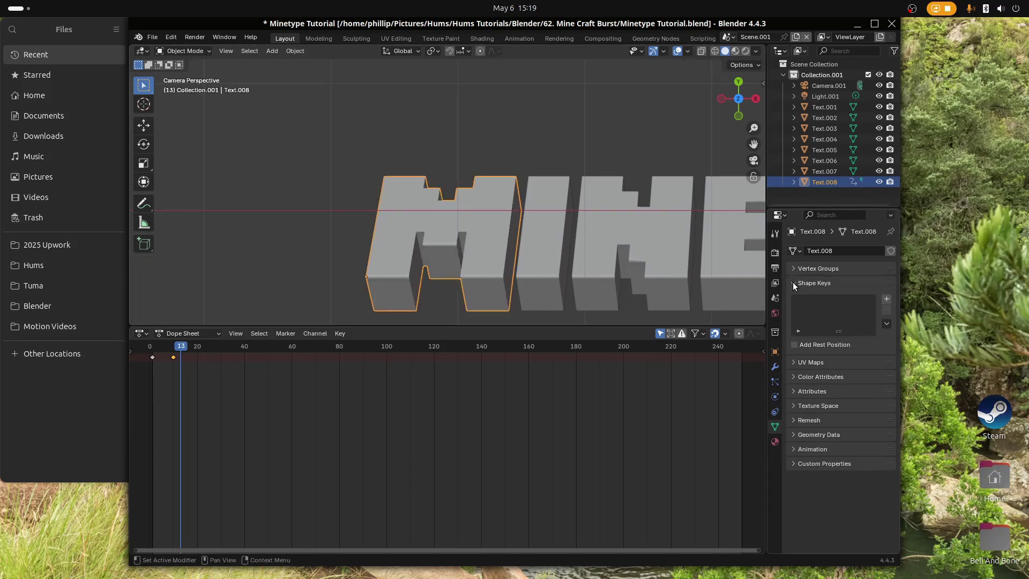
{"action": "left_click", "coordinate": [793, 282]}
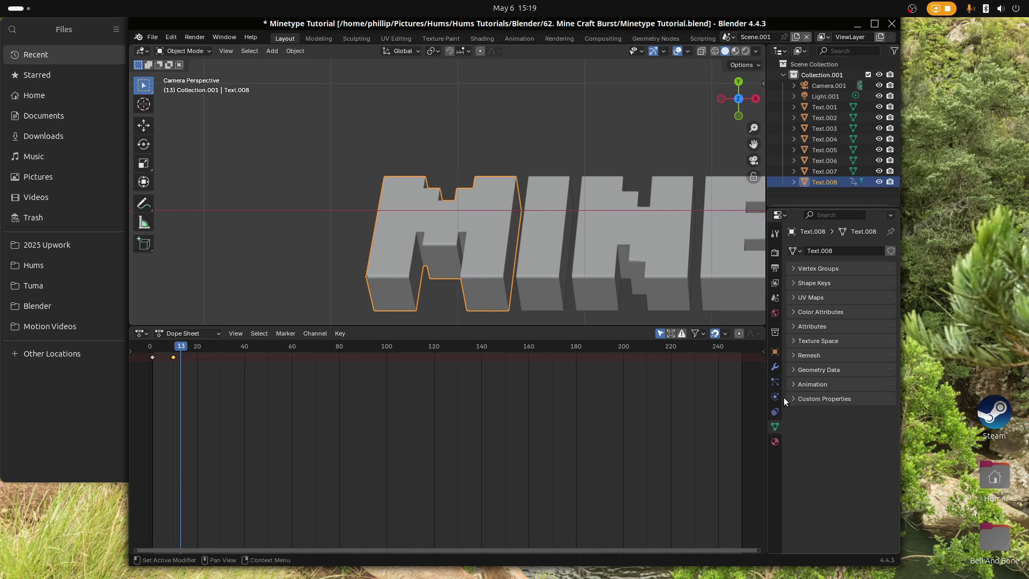
{"action": "left_click", "coordinate": [804, 283]}
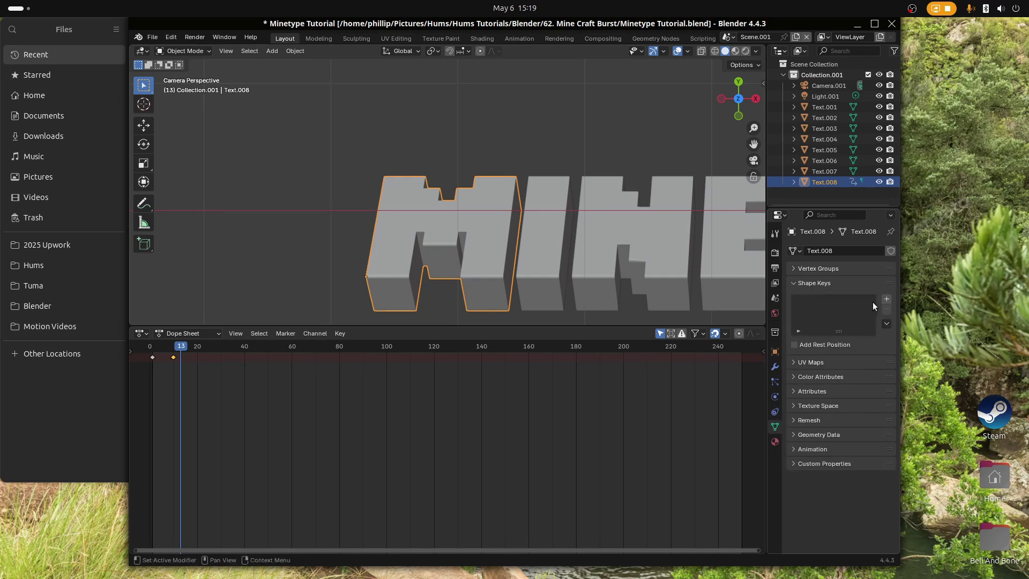
{"action": "left_click", "coordinate": [887, 298]}
{"action": "left_click", "coordinate": [886, 298]}
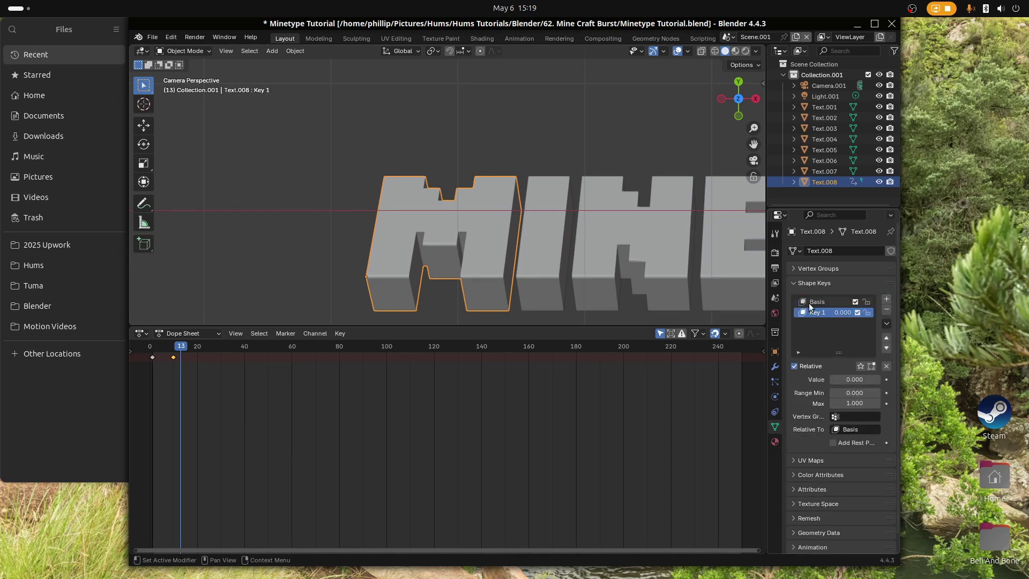
Step: Enter Edit Mode on the letter M with vertex selection and box-select the vertices of its front face
{"action": "key", "text": "Tab"}
{"action": "key", "text": "Tab"}
{"action": "key", "text": "Tab"}
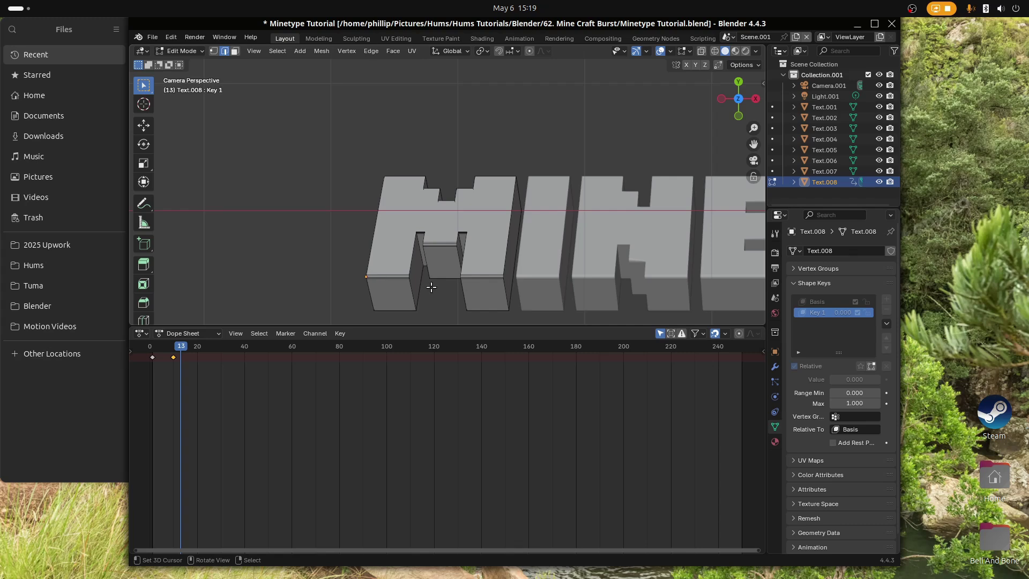
{"action": "middle_click_drag", "start_coordinate": [521, 292], "coordinate": [556, 276]}
{"action": "key", "text": "KP_0"}
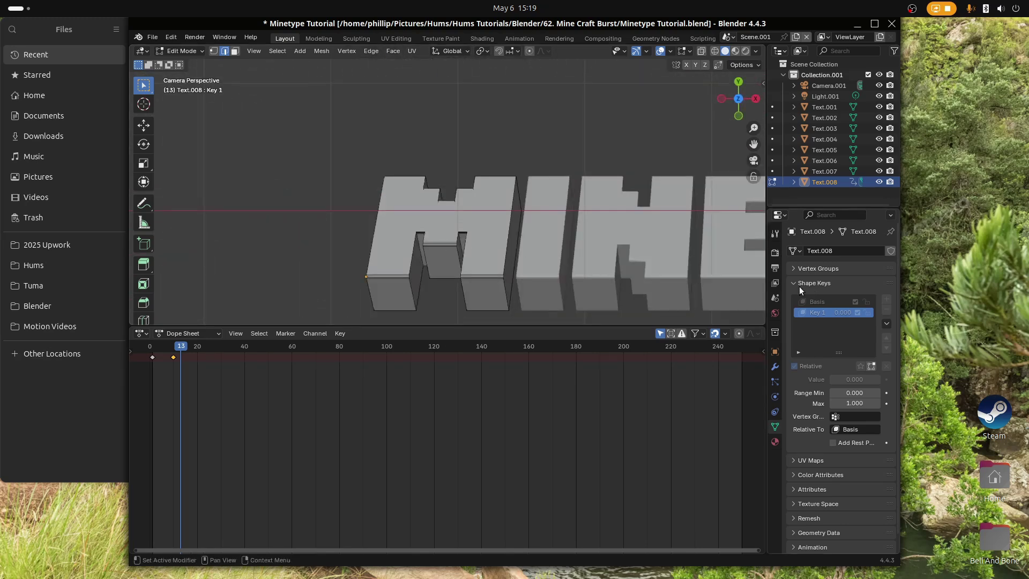
{"action": "left_click", "coordinate": [213, 51]}
{"action": "middle_click_drag", "start_coordinate": [387, 235], "coordinate": [506, 223]}
{"action": "scroll", "coordinate": [463, 262], "scroll_direction": "up", "scroll_amount": 4}
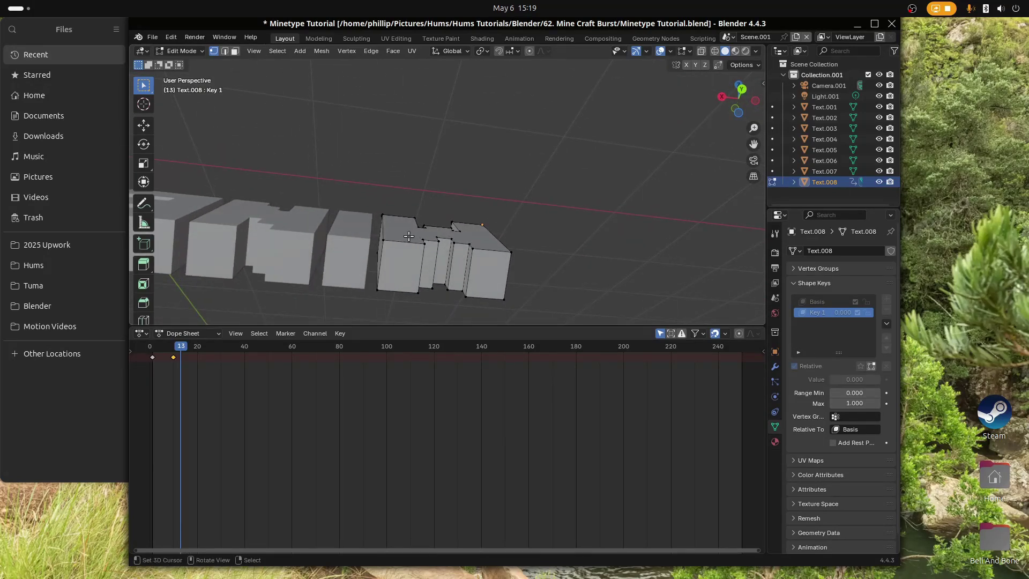
{"action": "left_click_drag", "start_coordinate": [379, 198], "coordinate": [517, 257]}
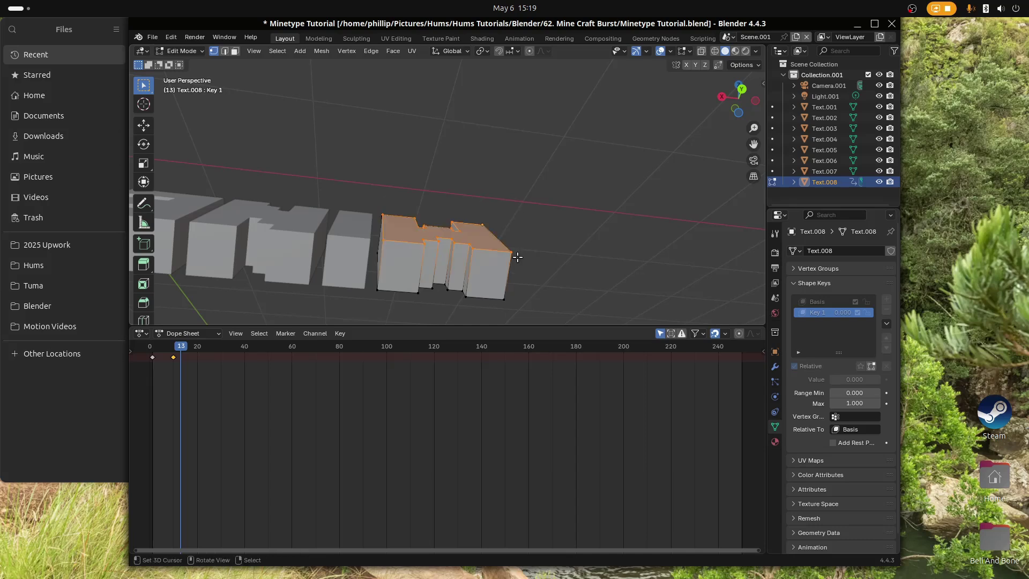
Step: Box-select the remaining front edge vertices of the letter M to extend the front face selection
{"action": "middle_click_drag", "start_coordinate": [518, 259], "coordinate": [442, 85]}
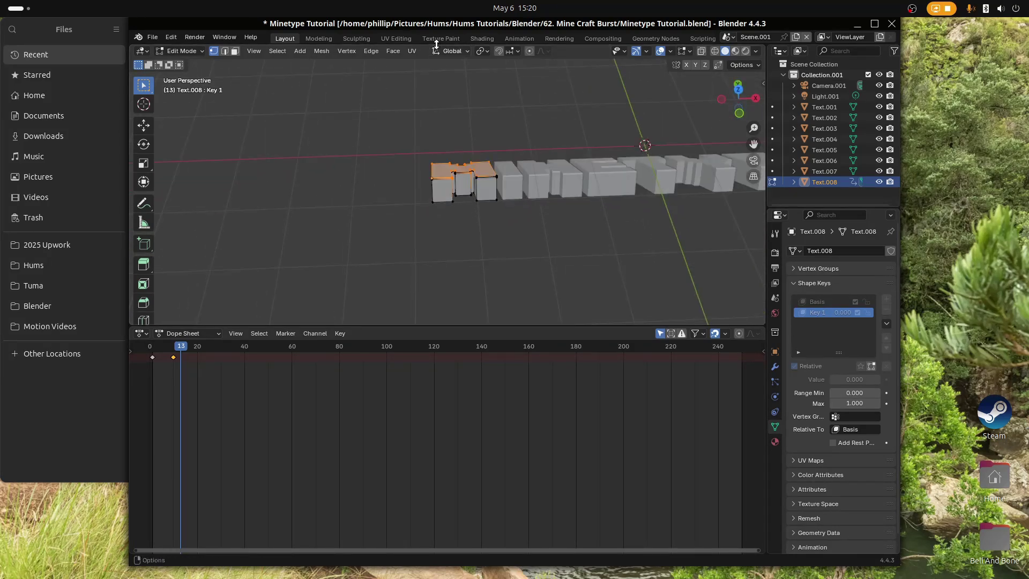
{"action": "middle_click_drag", "start_coordinate": [464, 219], "coordinate": [473, 246]}
{"action": "scroll", "coordinate": [486, 207], "scroll_direction": "up", "scroll_amount": 5}
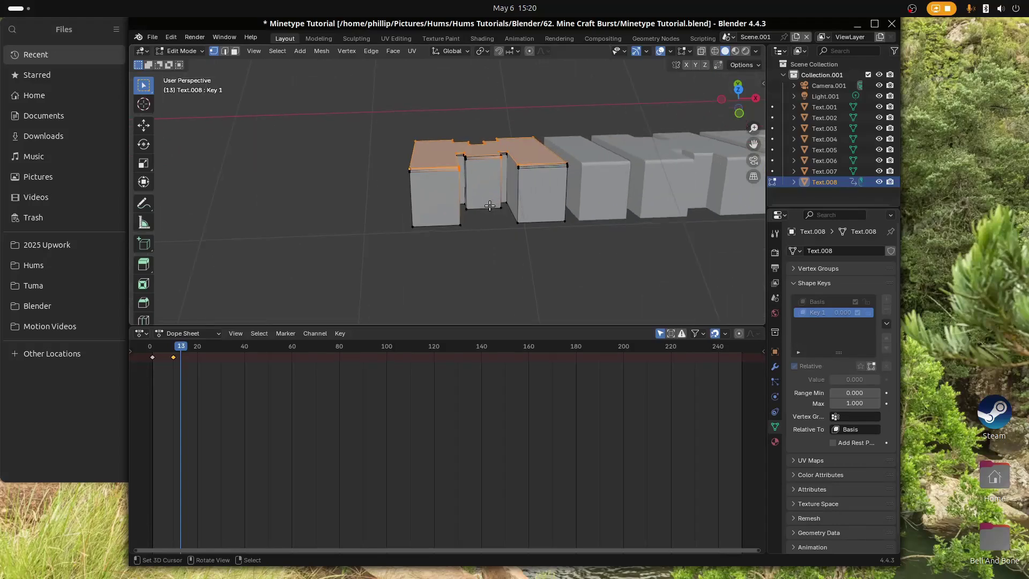
{"action": "scroll", "coordinate": [489, 206], "scroll_direction": "up", "scroll_amount": 3}
{"action": "key", "text": "b"}
{"action": "left_click_drag", "start_coordinate": [366, 157], "coordinate": [435, 168]}
{"action": "key", "text": "b"}
{"action": "left_click_drag", "start_coordinate": [548, 177], "coordinate": [632, 138]}
{"action": "middle_click_drag", "start_coordinate": [632, 138], "coordinate": [602, 154]}
{"action": "key", "text": "b"}
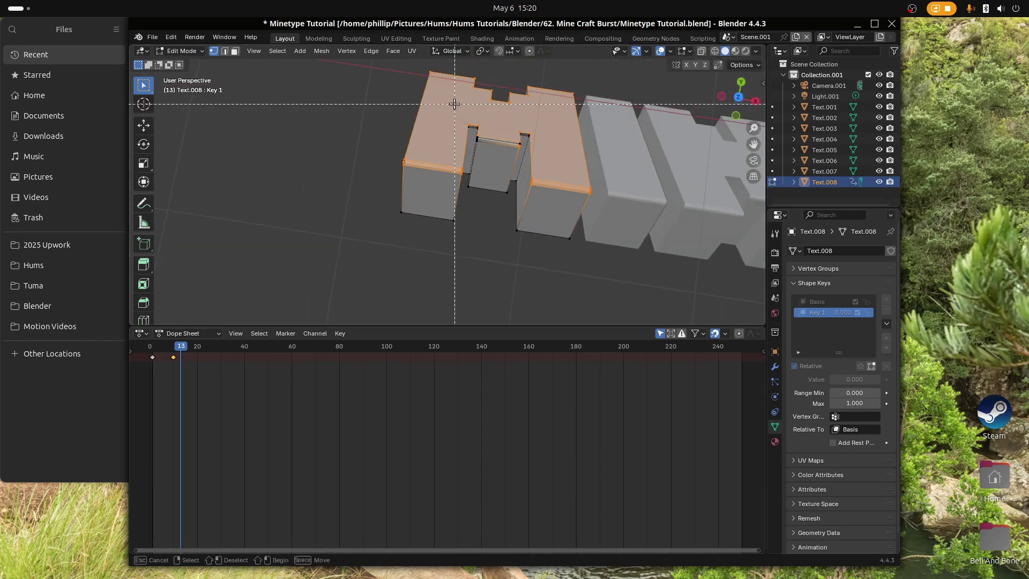
{"action": "left_click_drag", "start_coordinate": [558, 153], "coordinate": [558, 153]}
Step: Move the M's selected face down about 0.16 m, readjust its position to squash the letter, and return to Object Mode
{"action": "middle_click_drag", "start_coordinate": [540, 129], "coordinate": [454, 176]}
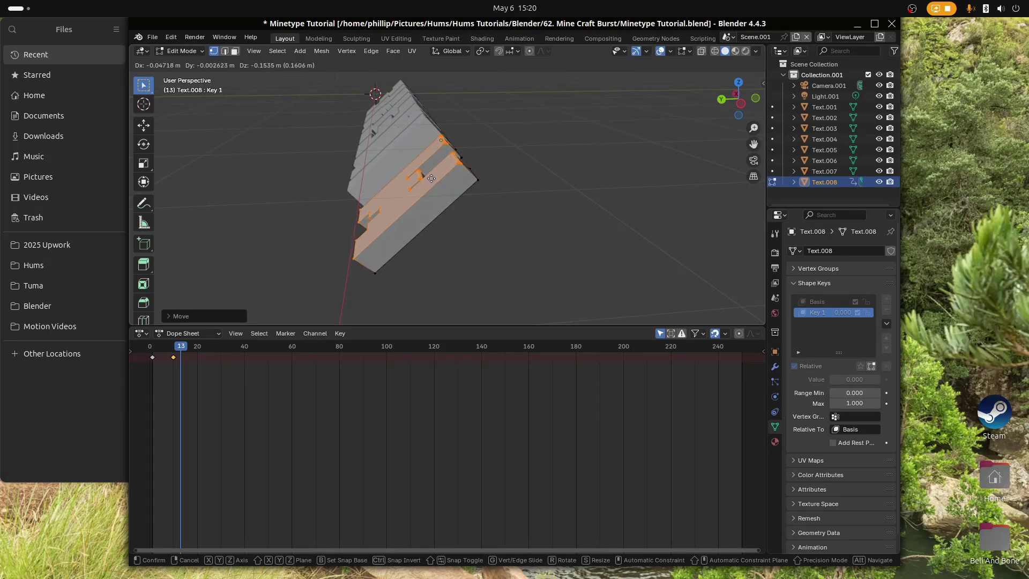
{"action": "left_click", "coordinate": [432, 178]}
{"action": "middle_click_drag", "start_coordinate": [431, 178], "coordinate": [546, 105]}
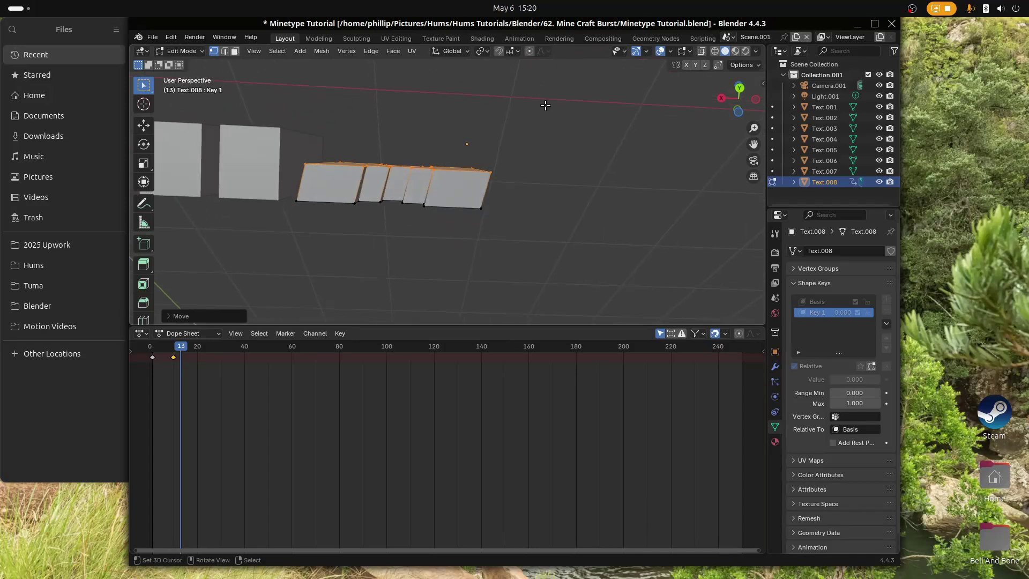
{"action": "key", "text": "g"}
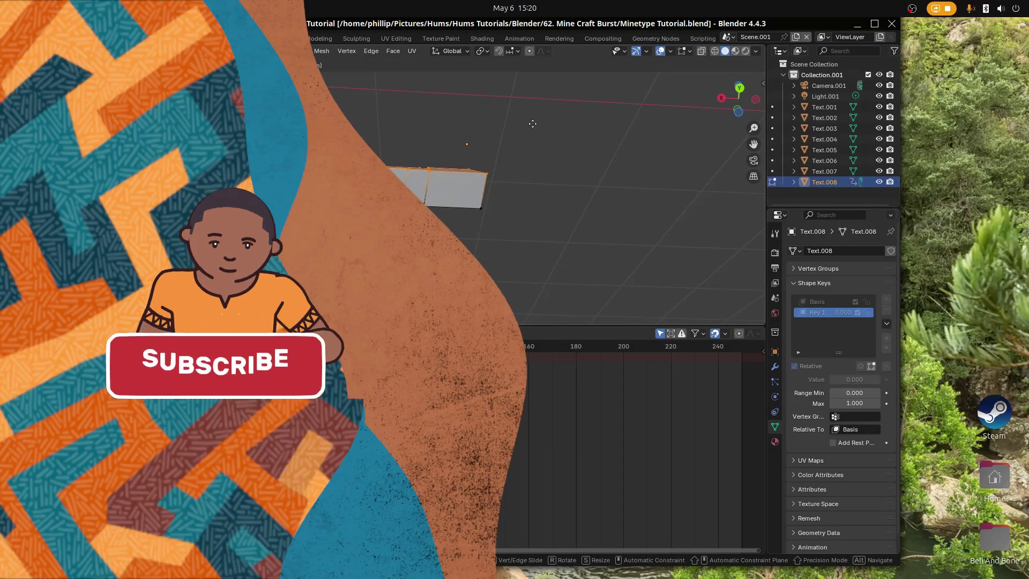
{"action": "left_click", "coordinate": [527, 134]}
{"action": "key", "text": "Tab"}
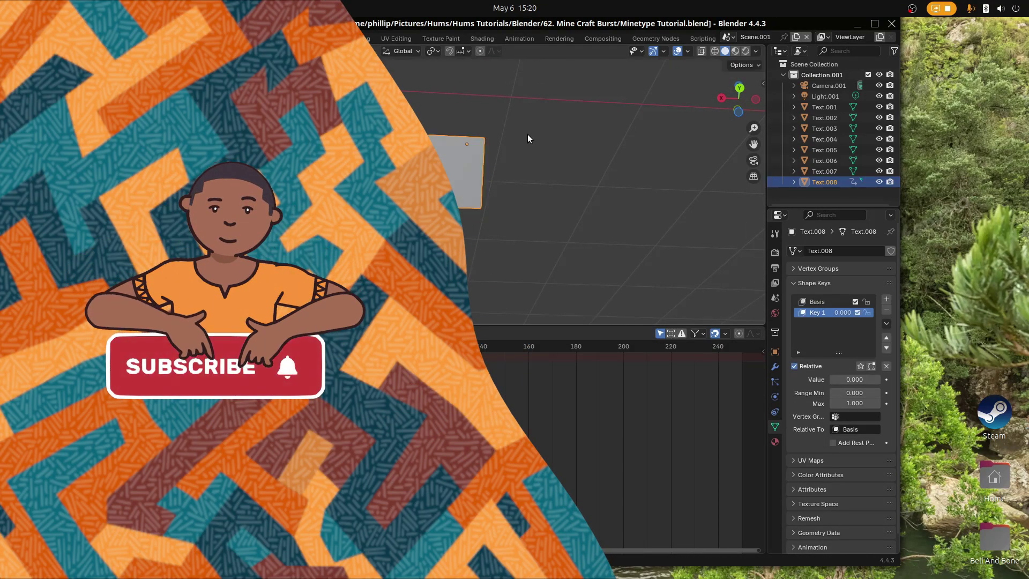
{"action": "middle_click_drag", "start_coordinate": [546, 139], "coordinate": [374, 195]}
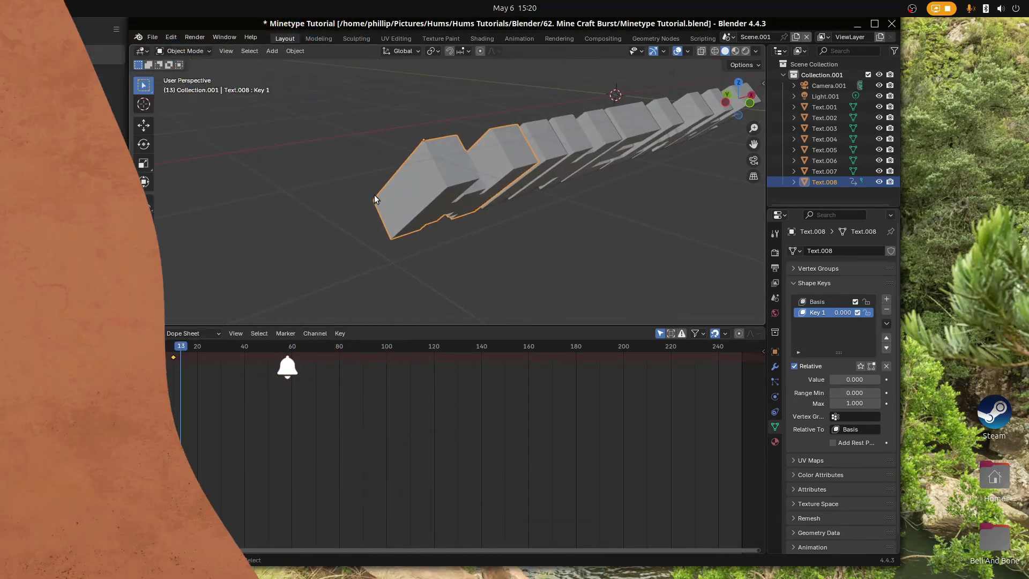
Step: From the camera view, set the M's Key 1 shape key value to 1.000 and insert a keyframe for it at frame 6
{"action": "key", "text": "KP_0"}
{"action": "left_click_drag", "start_coordinate": [851, 380], "coordinate": [903, 380]}
{"action": "left_click_drag", "start_coordinate": [184, 380], "coordinate": [165, 395]}
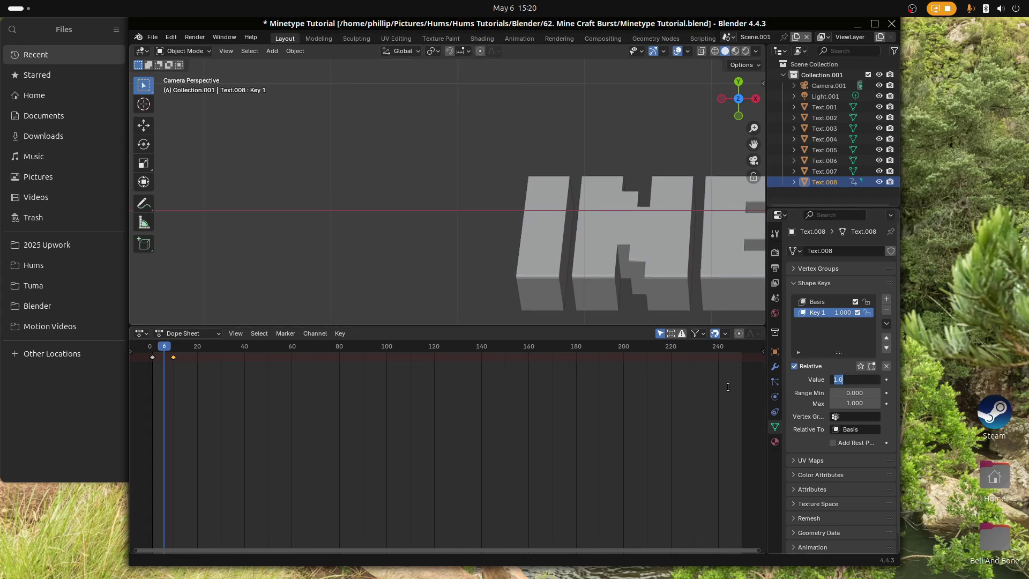
{"action": "right_click", "coordinate": [860, 378]}
{"action": "left_click", "coordinate": [843, 378]}
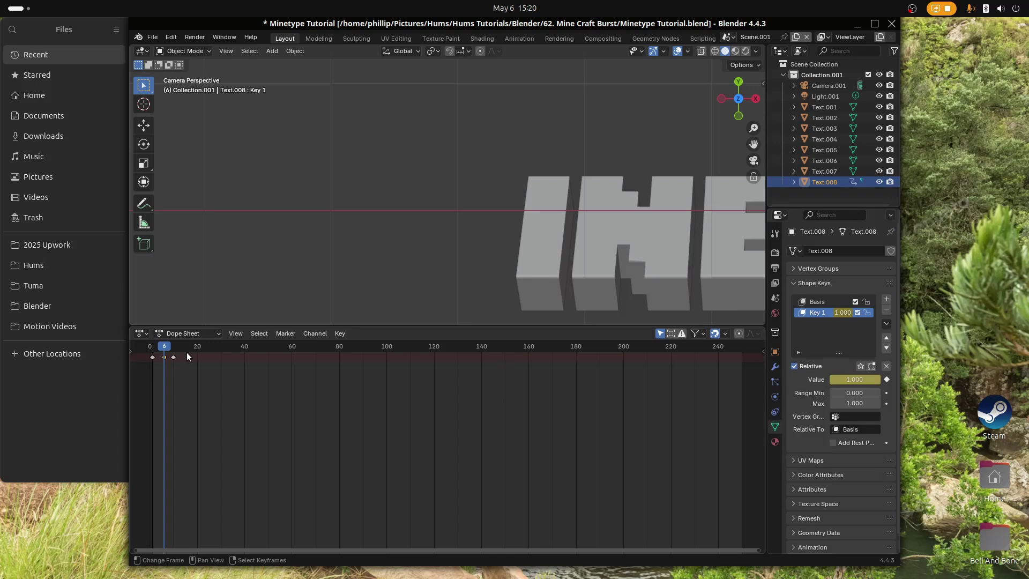
Step: Shift the shape key keyframe from frame 6 to frame 7 and insert a second one with value 1.000 at frame 15
{"action": "left_click_drag", "start_coordinate": [165, 371], "coordinate": [186, 378]}
{"action": "left_click", "coordinate": [170, 367]}
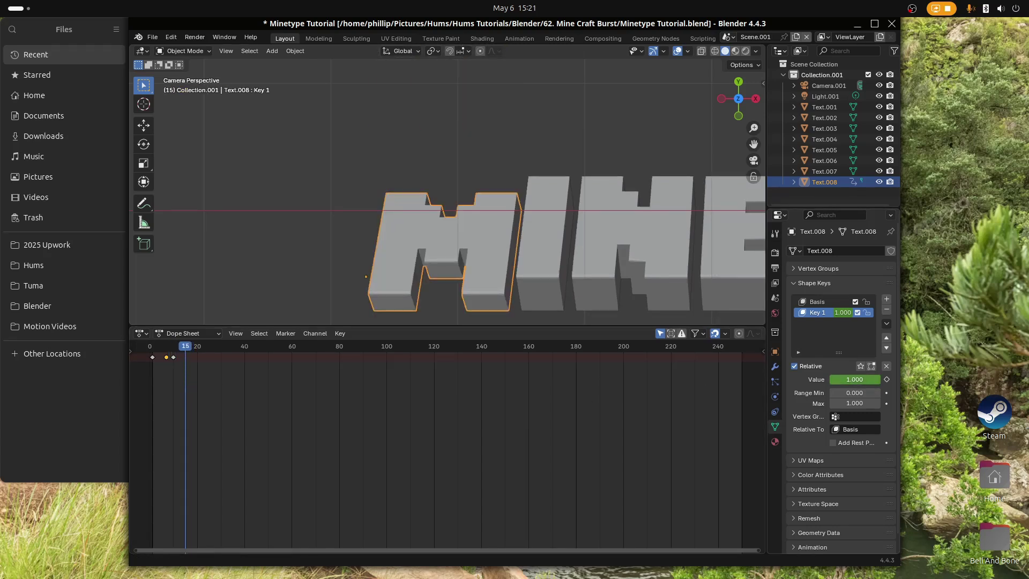
{"action": "mouse_move", "coordinate": [862, 379]}
{"action": "left_mouse_down"}
{"action": "mouse_move", "coordinate": [830, 380]}
{"action": "mouse_move", "coordinate": [880, 378]}
{"action": "left_mouse_up"}
{"action": "right_click", "coordinate": [856, 378]}
{"action": "left_click", "coordinate": [850, 378]}
Step: Set the M's Key 1 value to 0.000 at frame 7 and replace the keyframe there
{"action": "left_click", "coordinate": [167, 374]}
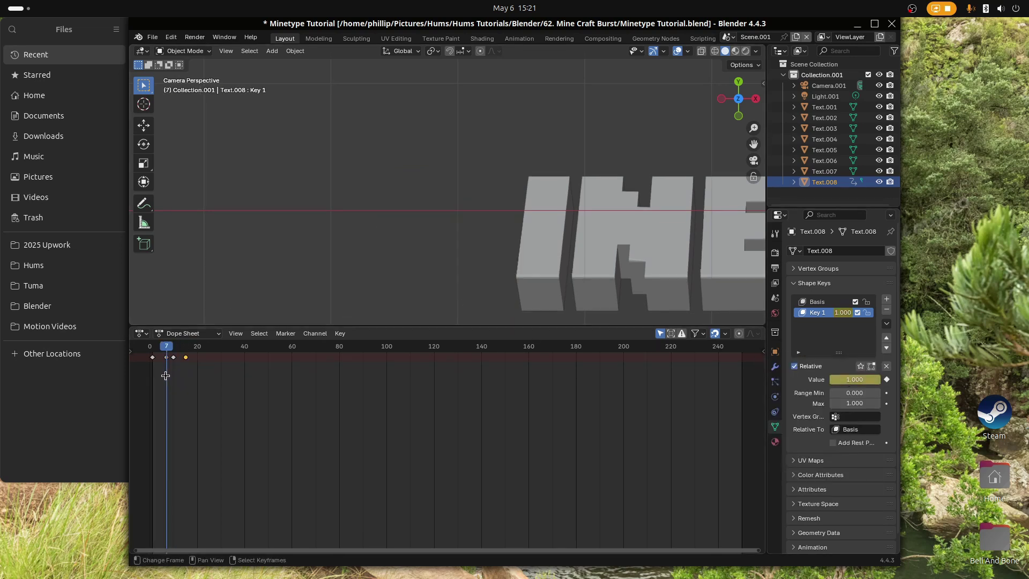
{"action": "left_click_drag", "start_coordinate": [879, 379], "coordinate": [830, 378]}
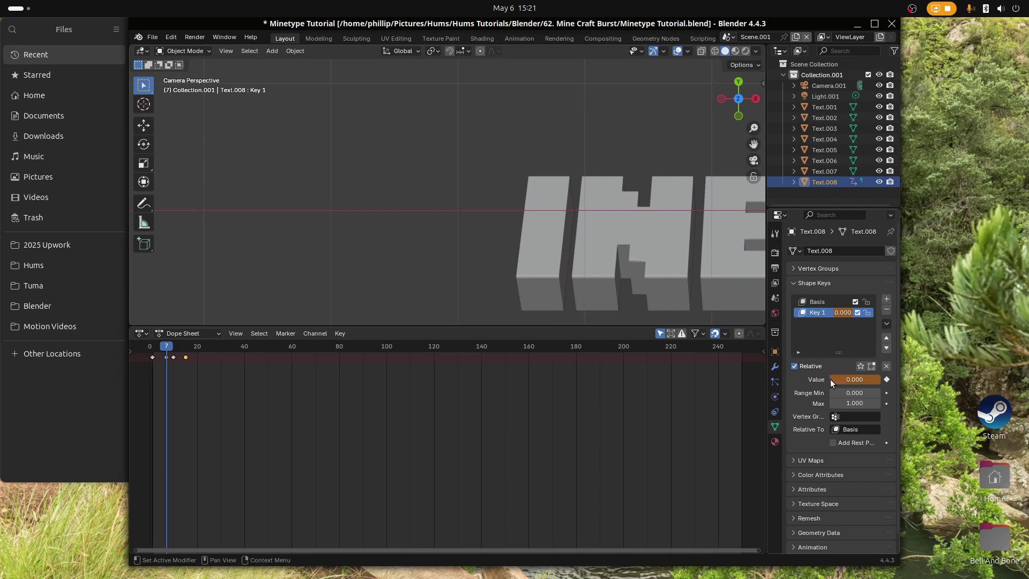
{"action": "right_click", "coordinate": [831, 379]}
{"action": "left_click", "coordinate": [834, 375]}
Step: Set the M's Key 1 value to 0.000 at frame 20 and insert a keyframe for it
{"action": "left_click_drag", "start_coordinate": [172, 358], "coordinate": [197, 372]}
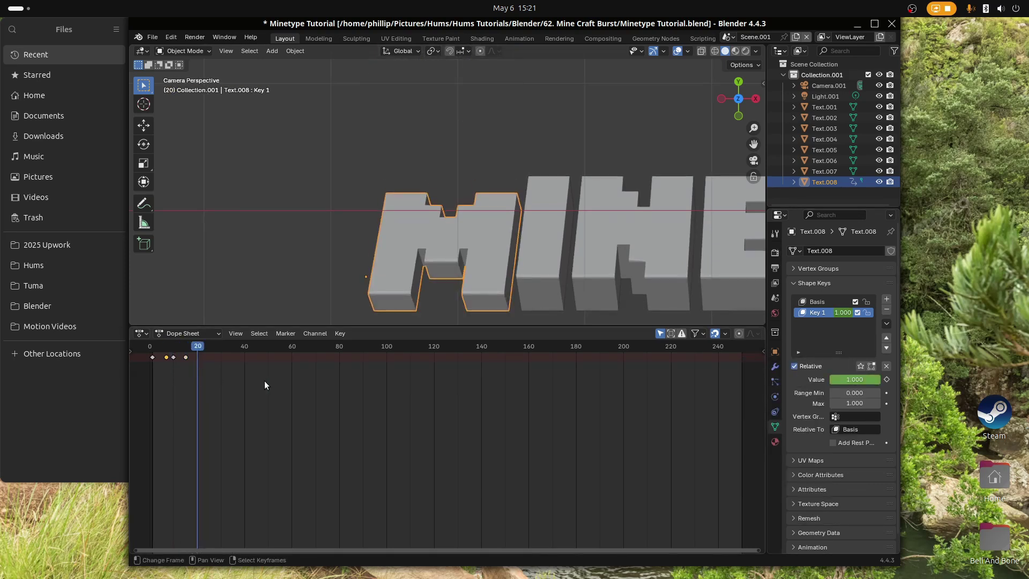
{"action": "left_click_drag", "start_coordinate": [841, 380], "coordinate": [790, 381]}
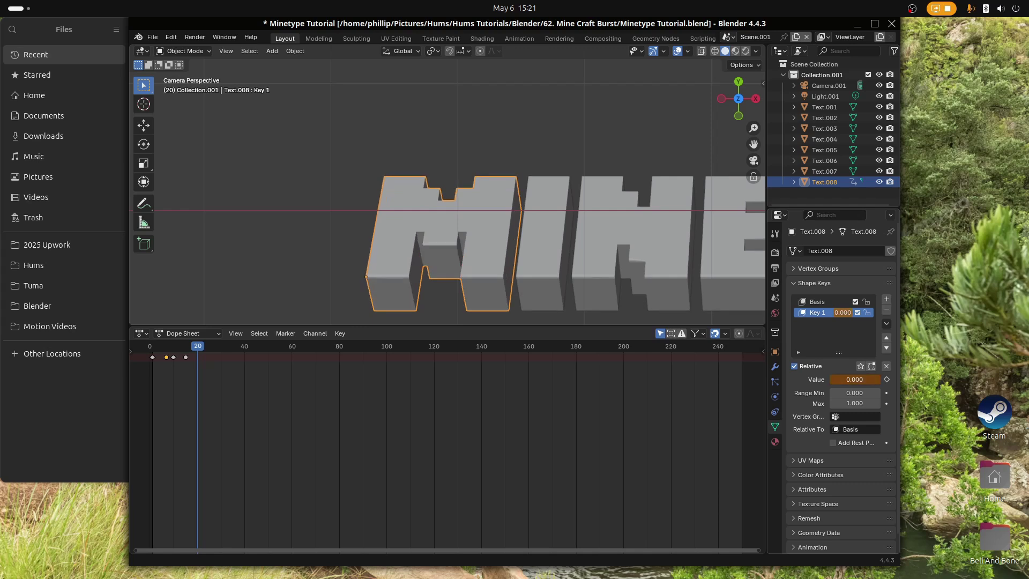
{"action": "right_click", "coordinate": [844, 379]}
{"action": "left_click", "coordinate": [851, 379]}
Step: Play the M's drop and squash from the start with the whole title in view, stopping at frame 25
{"action": "left_click", "coordinate": [155, 369]}
{"action": "key", "text": "space"}
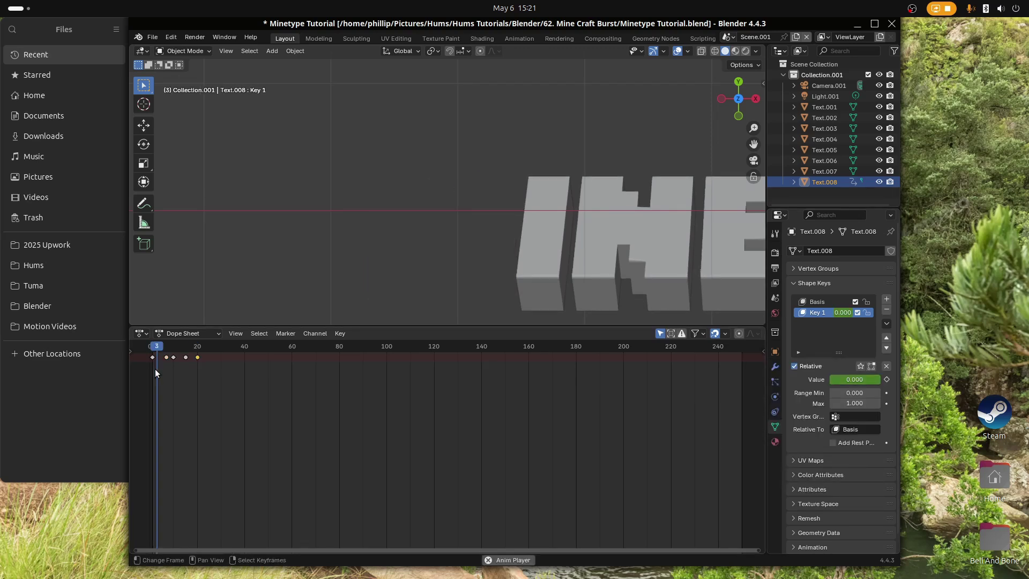
{"action": "scroll", "coordinate": [310, 246], "scroll_direction": "down", "scroll_amount": 4}
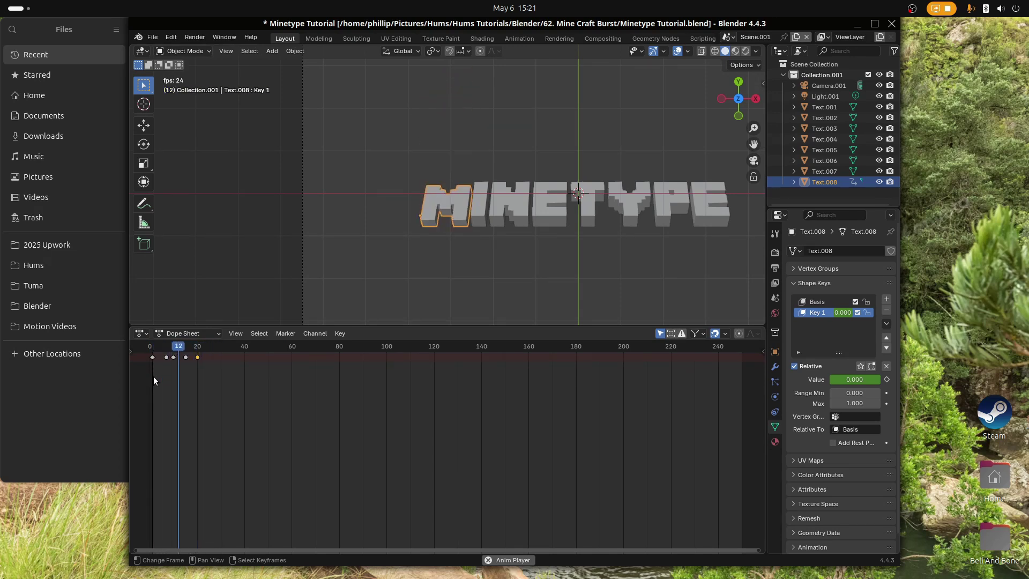
{"action": "key", "text": "space"}
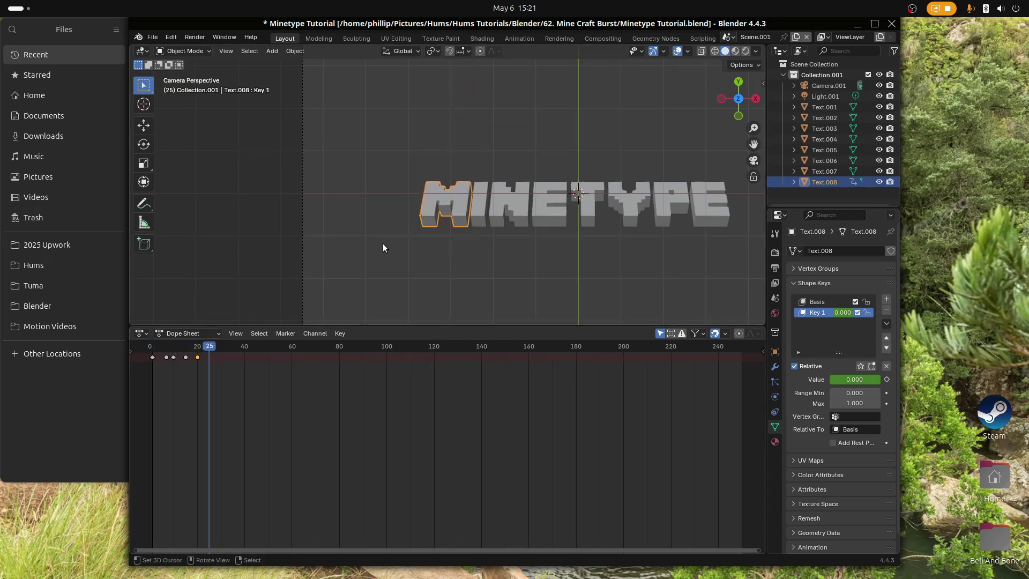
Step: Select the title's letters one by one to check their individual objects and animation data
{"action": "right_click", "coordinate": [494, 199]}
{"action": "right_click", "coordinate": [587, 204]}
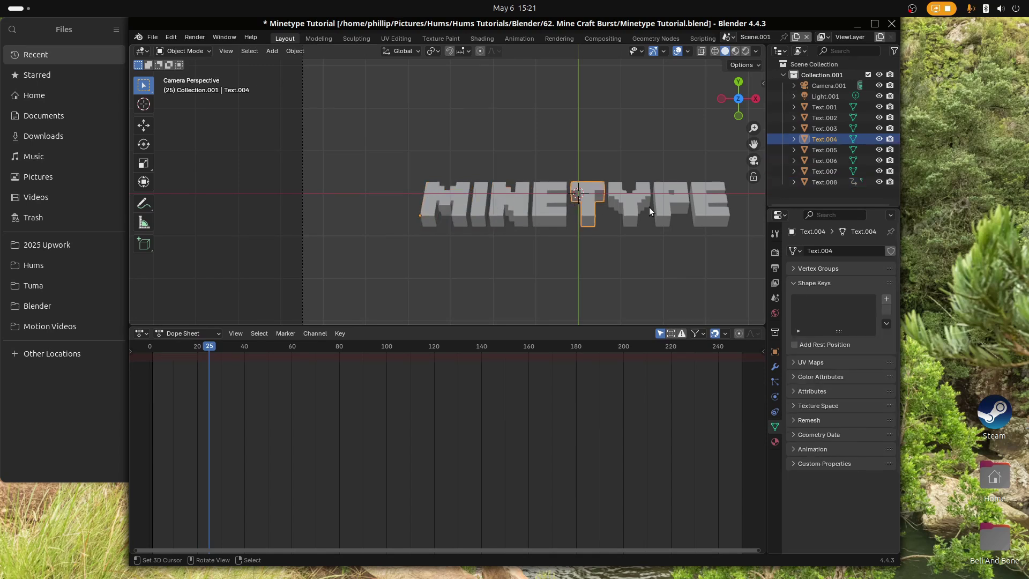
{"action": "right_click", "coordinate": [665, 207]}
{"action": "right_click", "coordinate": [711, 208]}
{"action": "right_click", "coordinate": [628, 210]}
{"action": "right_click", "coordinate": [507, 212]}
{"action": "right_click", "coordinate": [460, 214]}
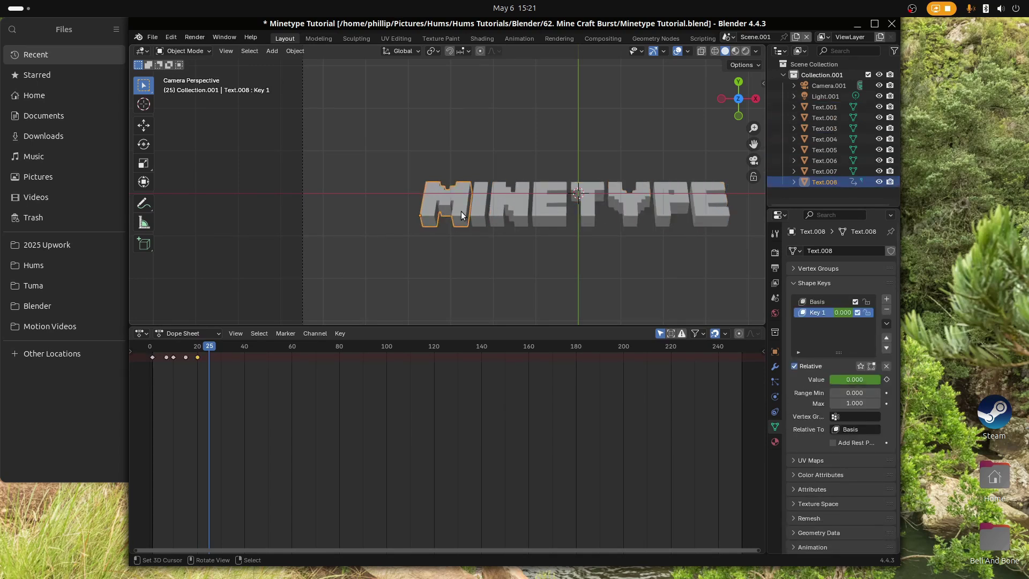
{"action": "right_click", "coordinate": [478, 212]}
{"action": "right_click", "coordinate": [507, 212]}
{"action": "right_click", "coordinate": [547, 211]}
{"action": "right_click", "coordinate": [587, 209]}
{"action": "right_click", "coordinate": [631, 208]}
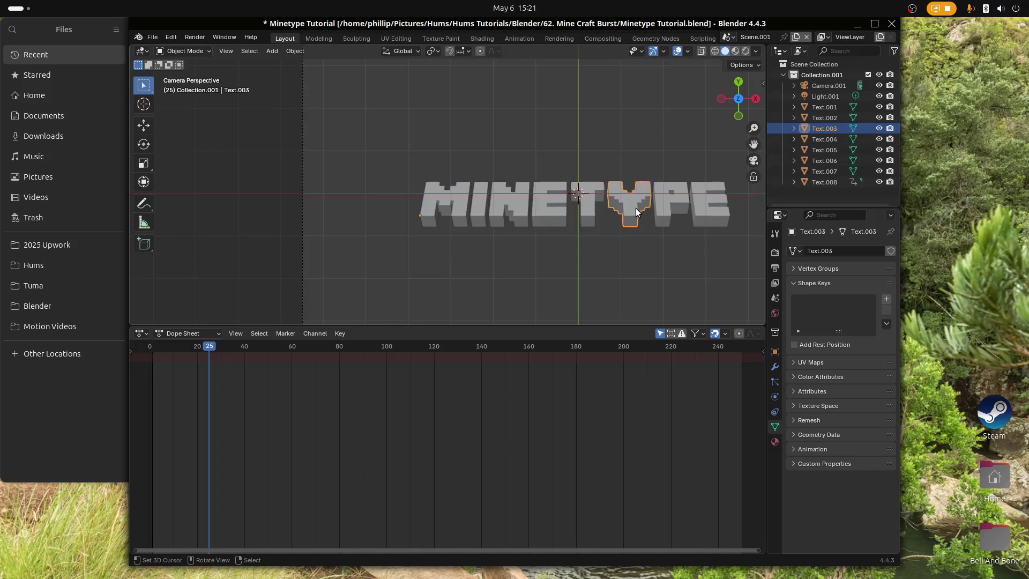
{"action": "right_click", "coordinate": [667, 207]}
{"action": "right_click", "coordinate": [708, 207]}
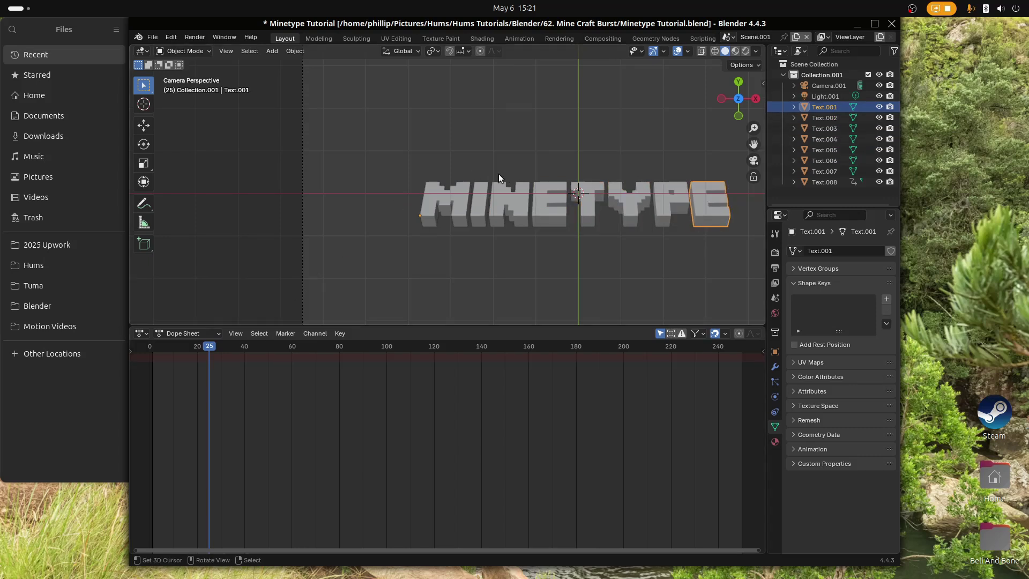
Step: Select the letters I, N, E, T, Y, P and E plus the M as active object, and link the M's animation data to them
{"action": "right_click", "coordinate": [469, 188]}
{"action": "right_click", "coordinate": [477, 214]}
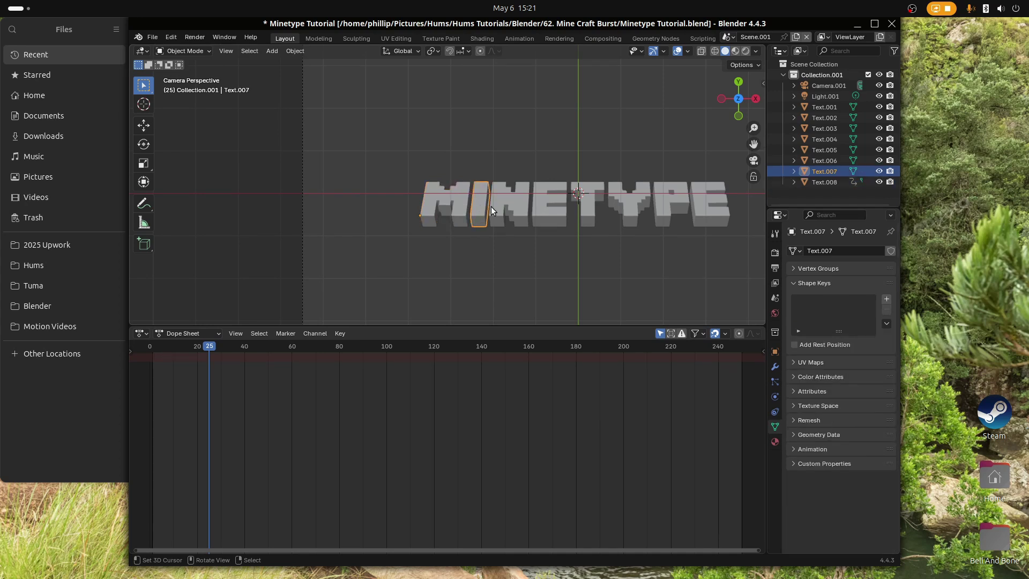
{"action": "right_click", "coordinate": [497, 205], "text": "shift"}
{"action": "right_click", "coordinate": [562, 200], "text": "shift"}
{"action": "right_click", "coordinate": [593, 201], "text": "shift"}
{"action": "right_click", "coordinate": [632, 205], "text": "shift"}
{"action": "right_click", "coordinate": [667, 205], "text": "shift"}
{"action": "right_click", "coordinate": [680, 204], "text": "shift"}
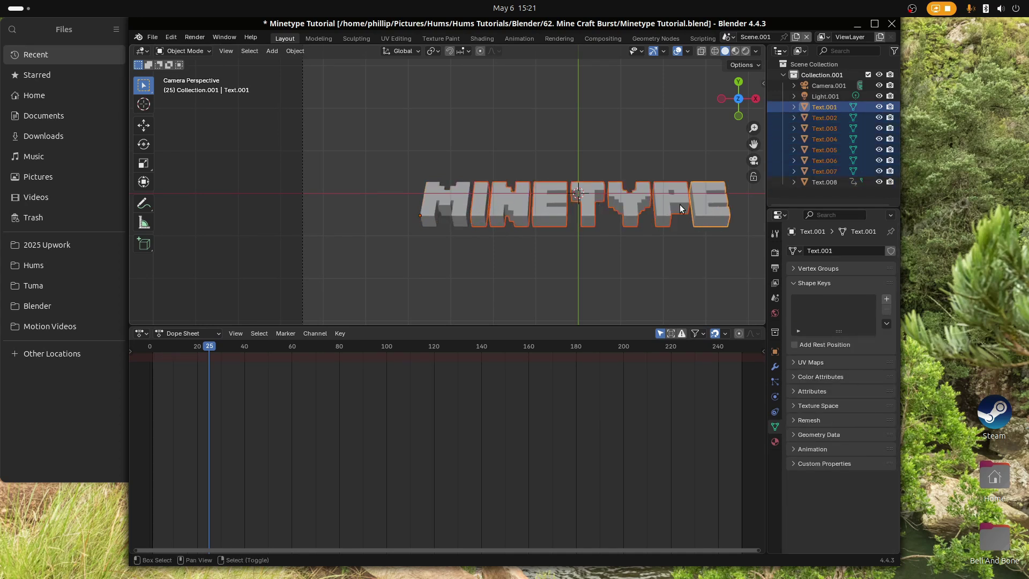
{"action": "right_click", "coordinate": [442, 197], "text": "shift"}
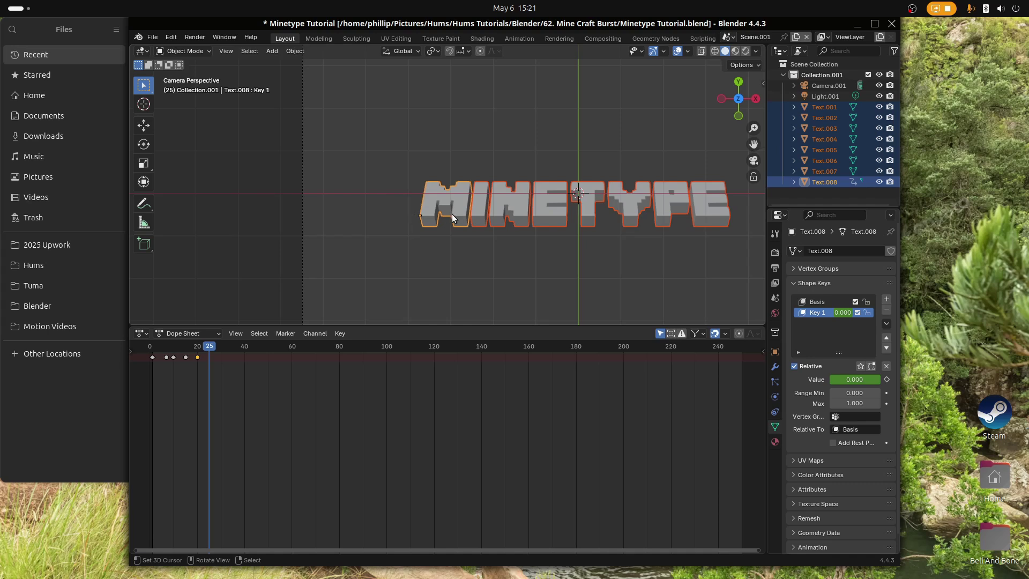
{"action": "key", "text": "ctrl+l"}
{"action": "mouse_move", "coordinate": [464, 243]}
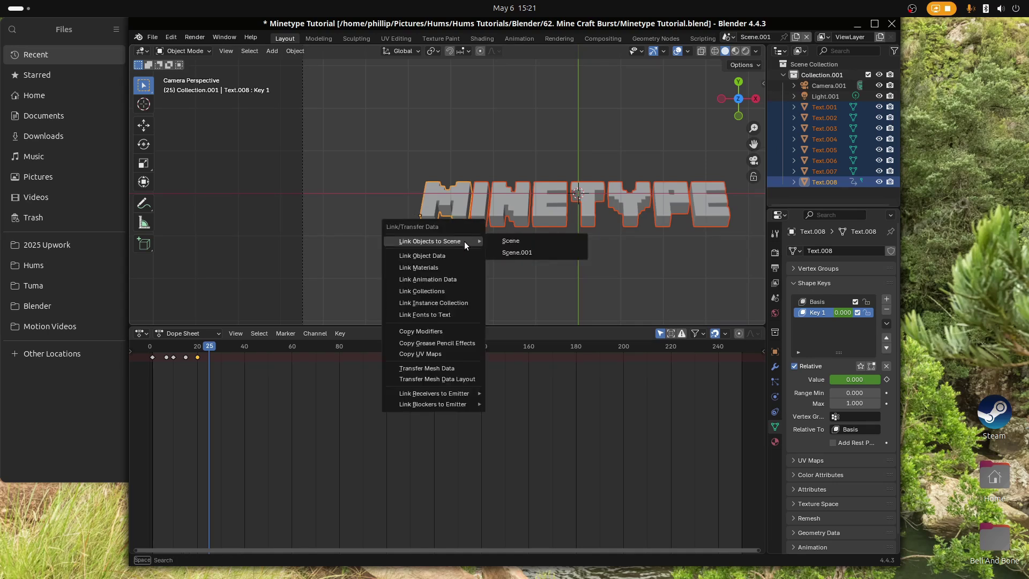
{"action": "left_click", "coordinate": [438, 278]}
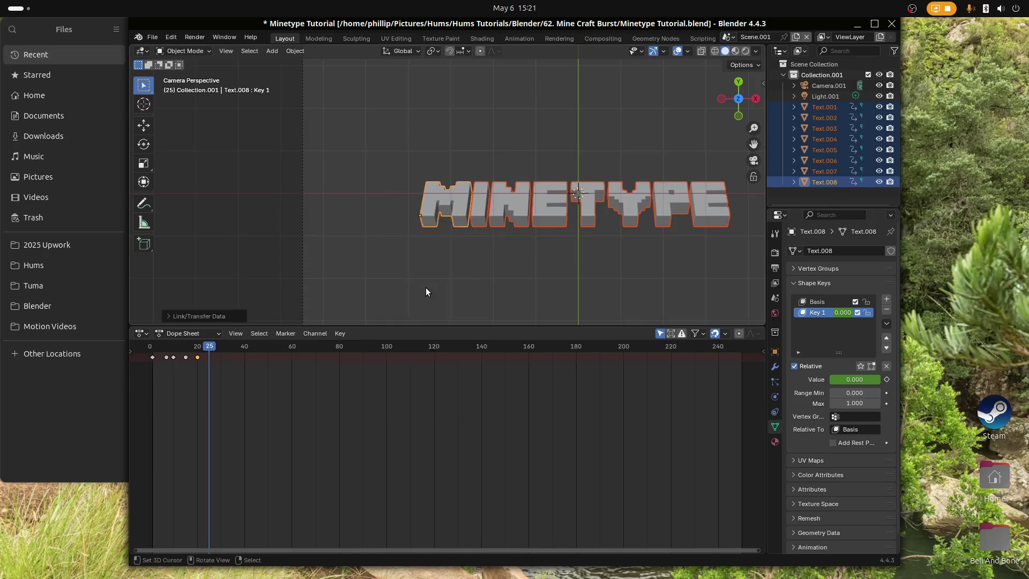
Step: Replay the drop of all the linked letters from the start several times, stopping at frame 4
{"action": "left_click_drag", "start_coordinate": [201, 406], "coordinate": [146, 416]}
{"action": "key", "text": "space"}
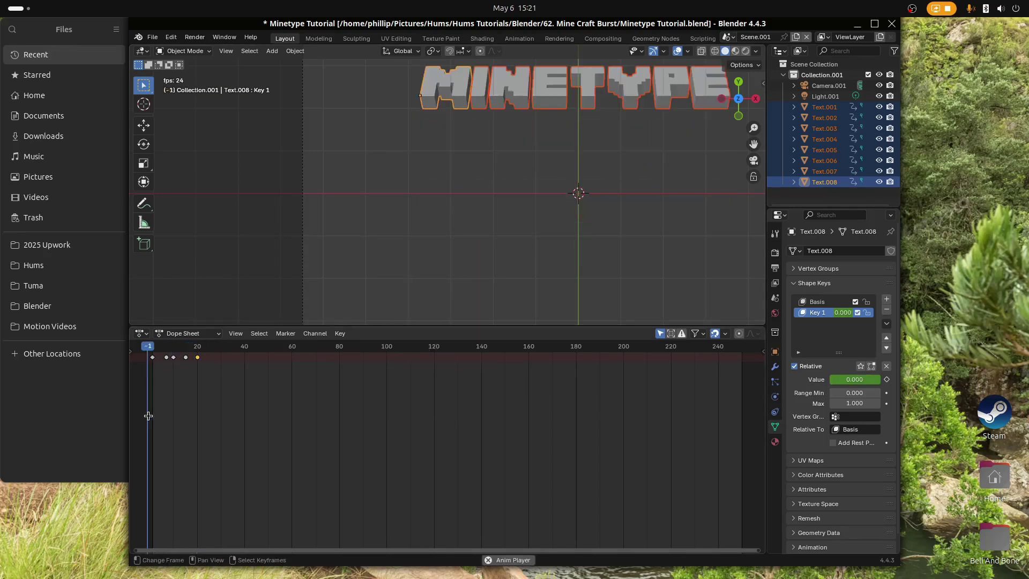
{"action": "key", "text": "shift+Left"}
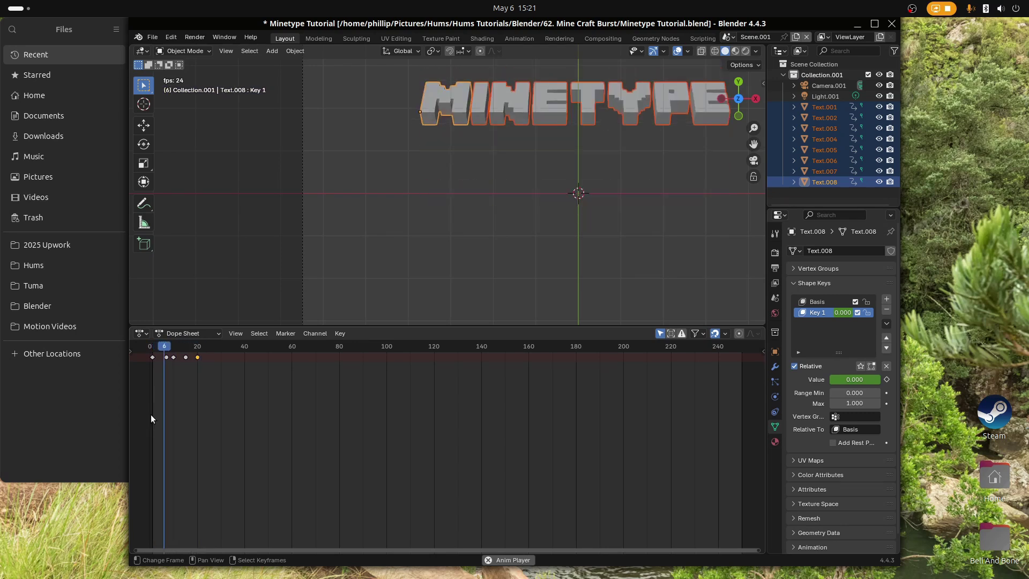
{"action": "key", "text": "space"}
{"action": "left_click_drag", "start_coordinate": [175, 411], "coordinate": [154, 417]}
{"action": "key", "text": "space"}
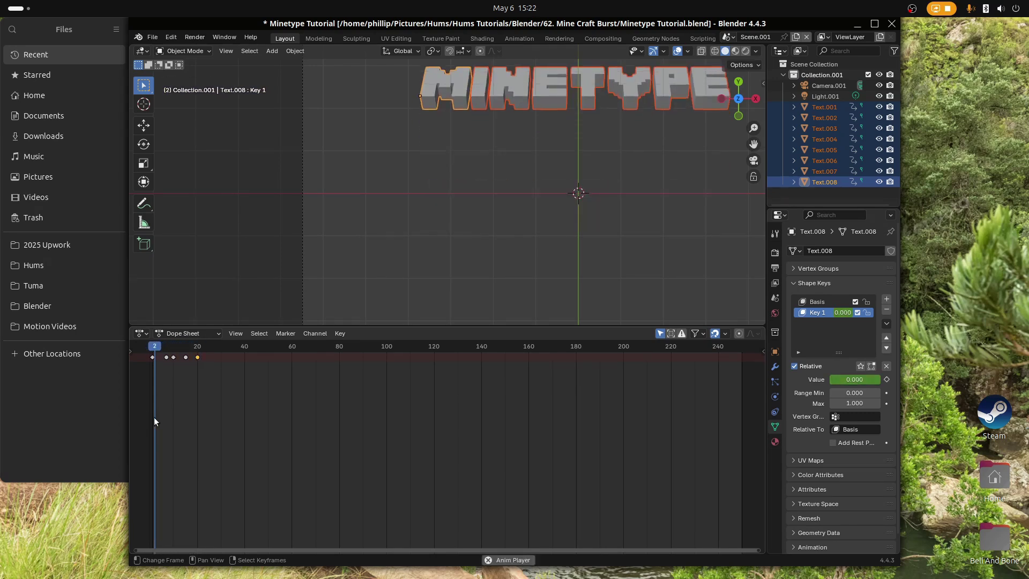
{"action": "key", "text": "space"}
{"action": "key", "text": "space"}
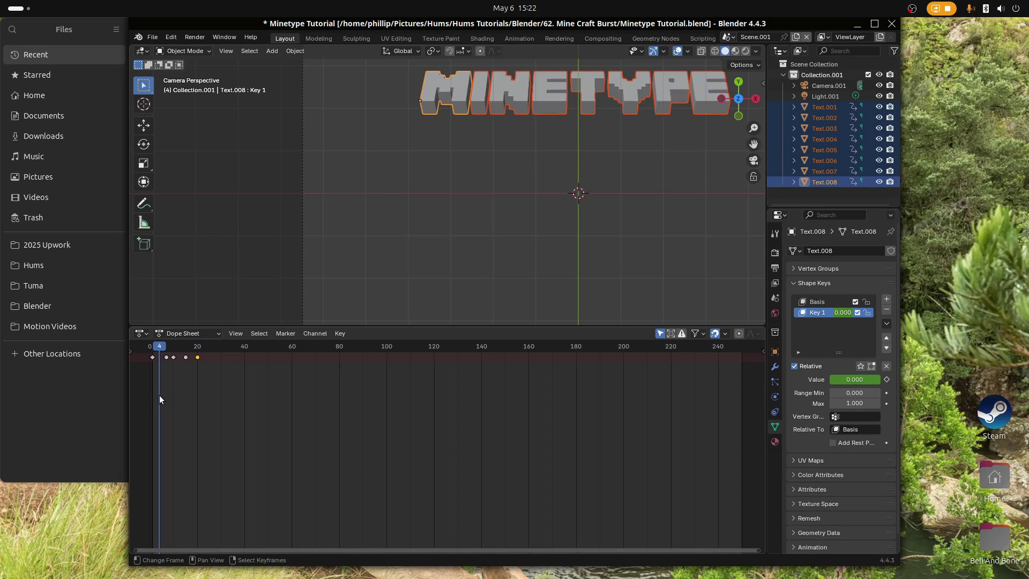
Step: Replay the drop of all the letters together from the start, stopping at frame 27
{"action": "key", "text": "space"}
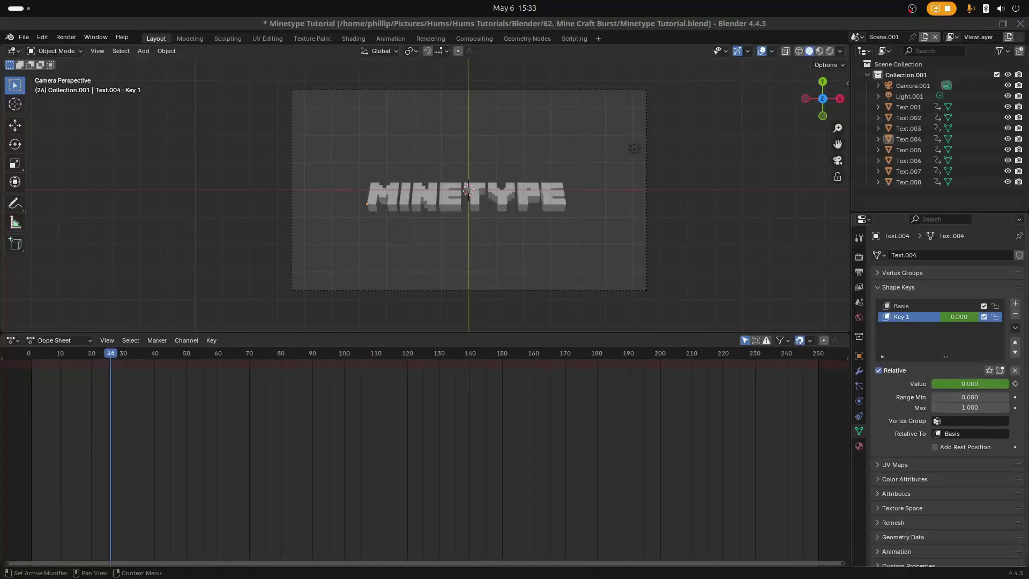
{"action": "left_click", "coordinate": [47, 389]}
{"action": "key", "text": "space"}
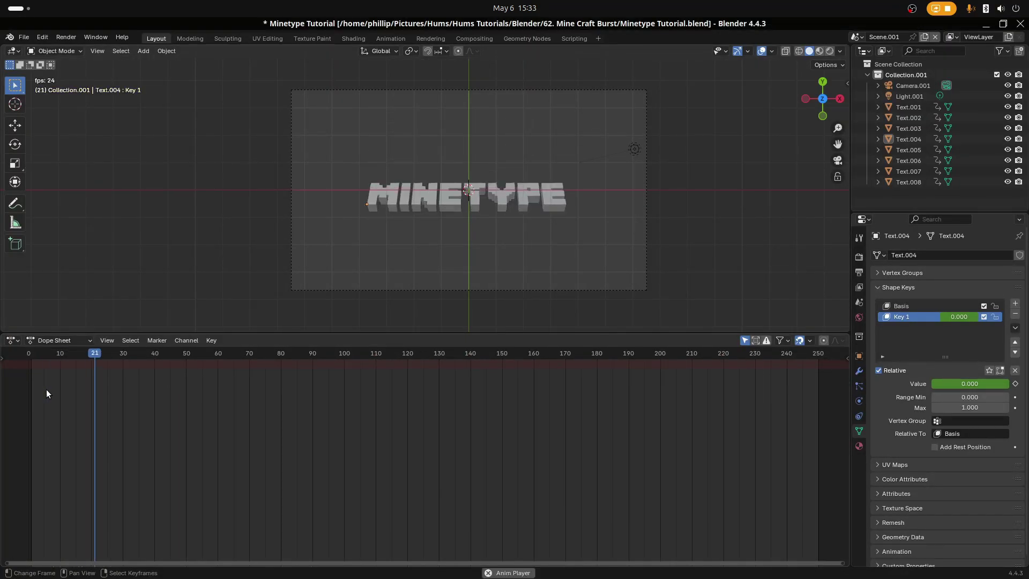
{"action": "key", "text": "space"}
{"action": "scroll", "coordinate": [413, 189], "scroll_direction": "up", "scroll_amount": 2}
Step: Select all the title's letters with the M as active object and make their animation single-user
{"action": "left_click", "coordinate": [378, 192]}
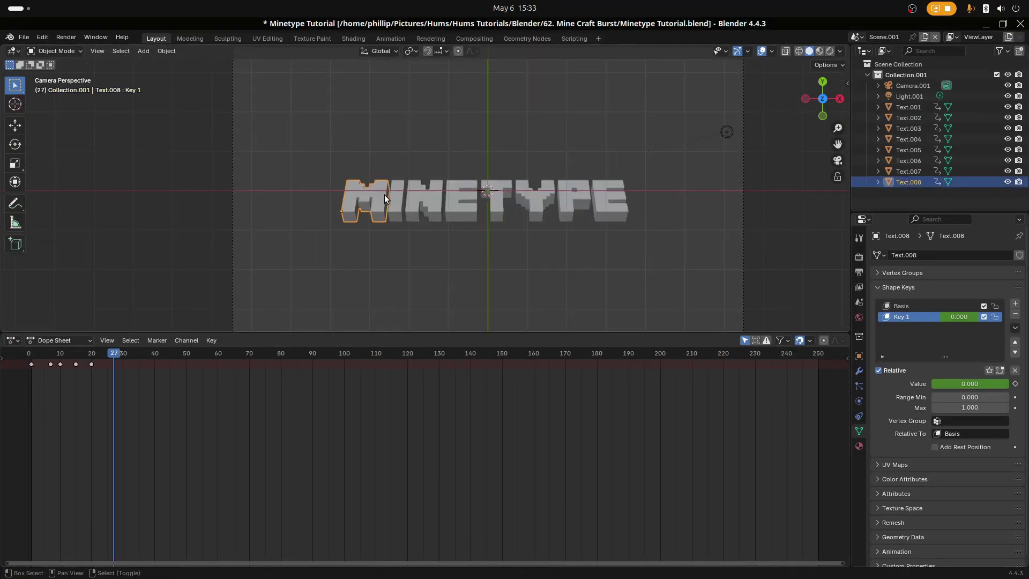
{"action": "key", "text": "b"}
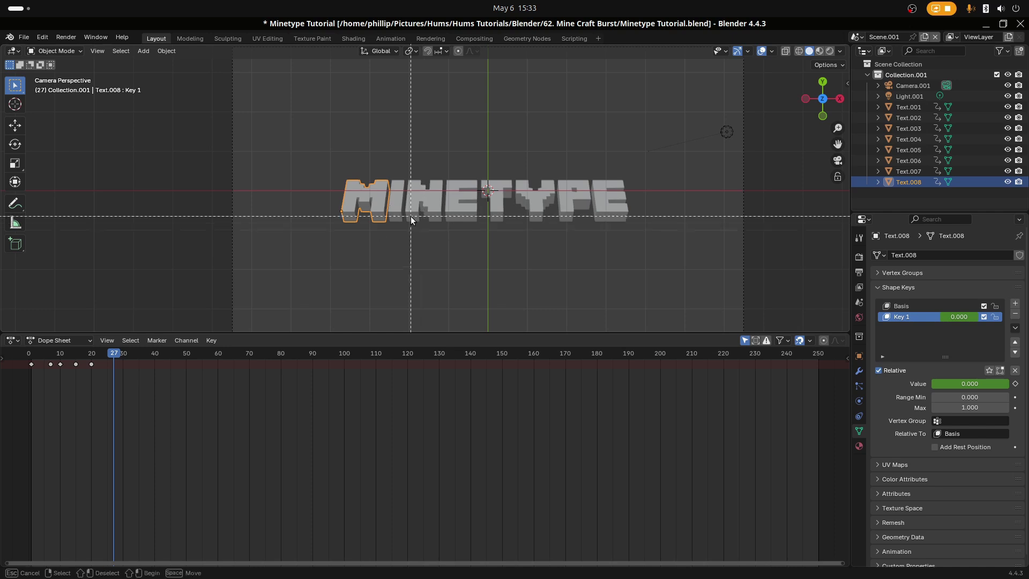
{"action": "left_click_drag", "start_coordinate": [312, 172], "coordinate": [647, 222]}
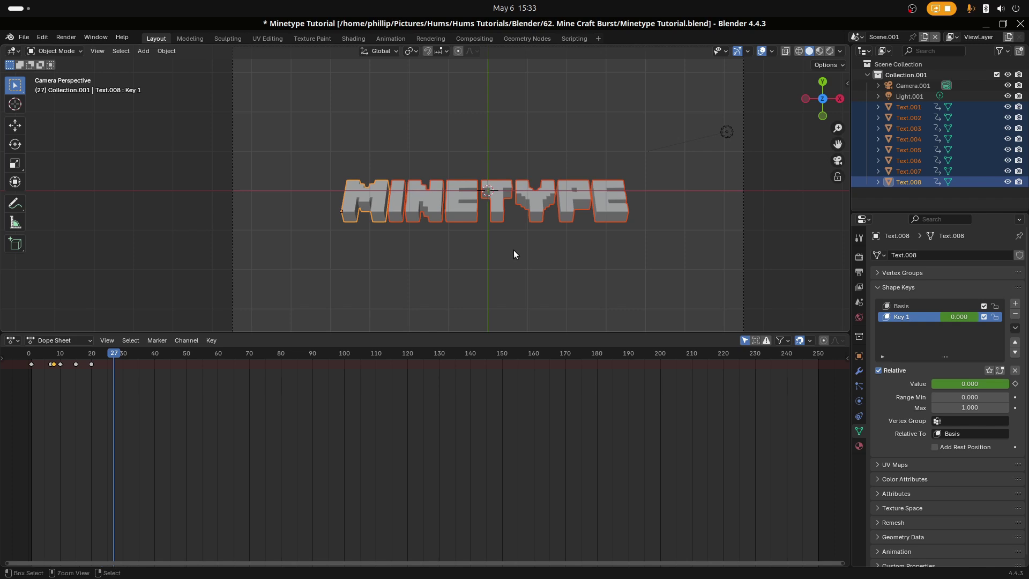
{"action": "key", "text": "u"}
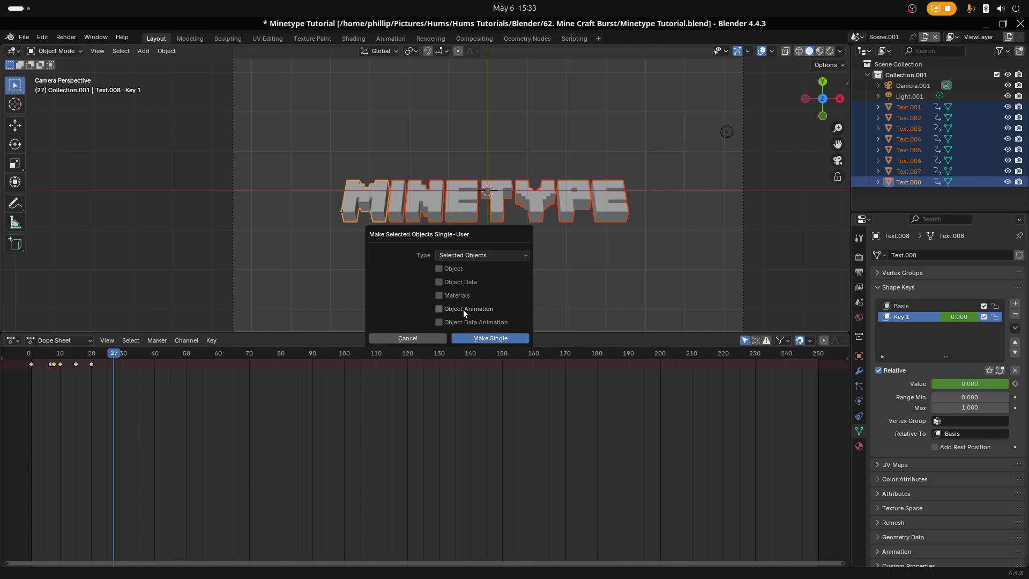
{"action": "left_click", "coordinate": [471, 338]}
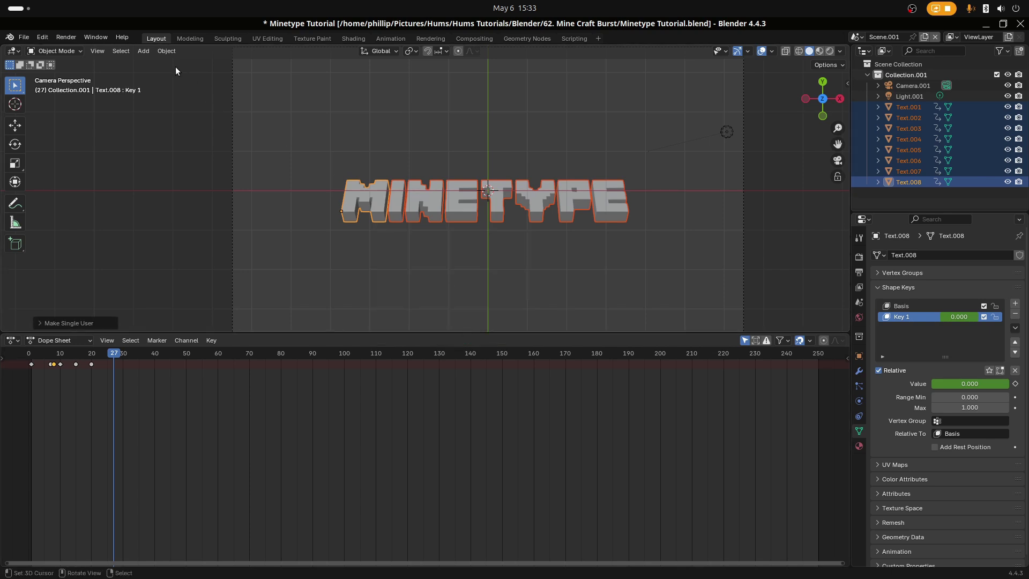
Step: Examine the Make Single User choices offered for the selected letters
{"action": "left_click", "coordinate": [166, 51]}
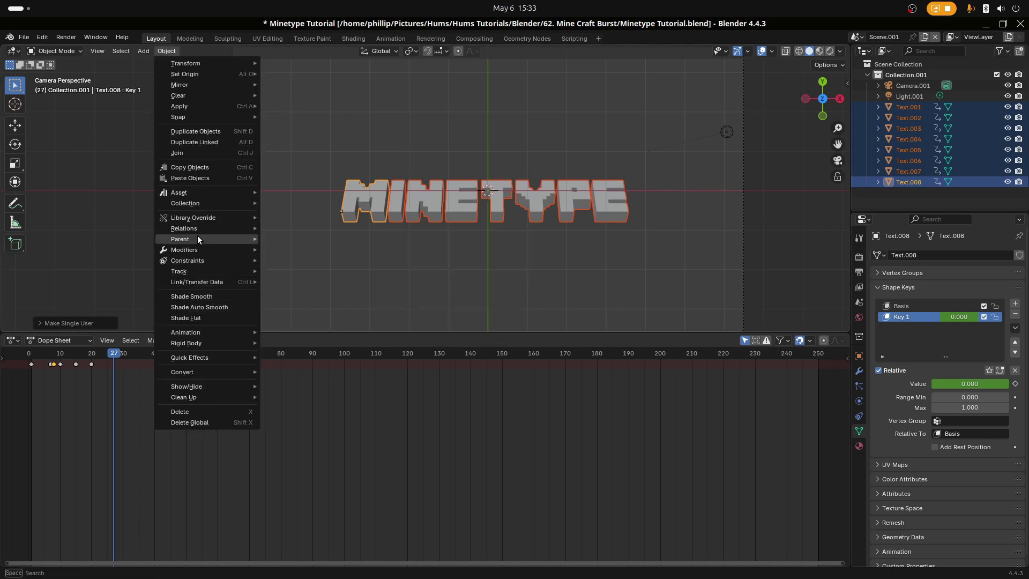
{"action": "mouse_move", "coordinate": [199, 228]}
{"action": "mouse_move", "coordinate": [308, 255]}
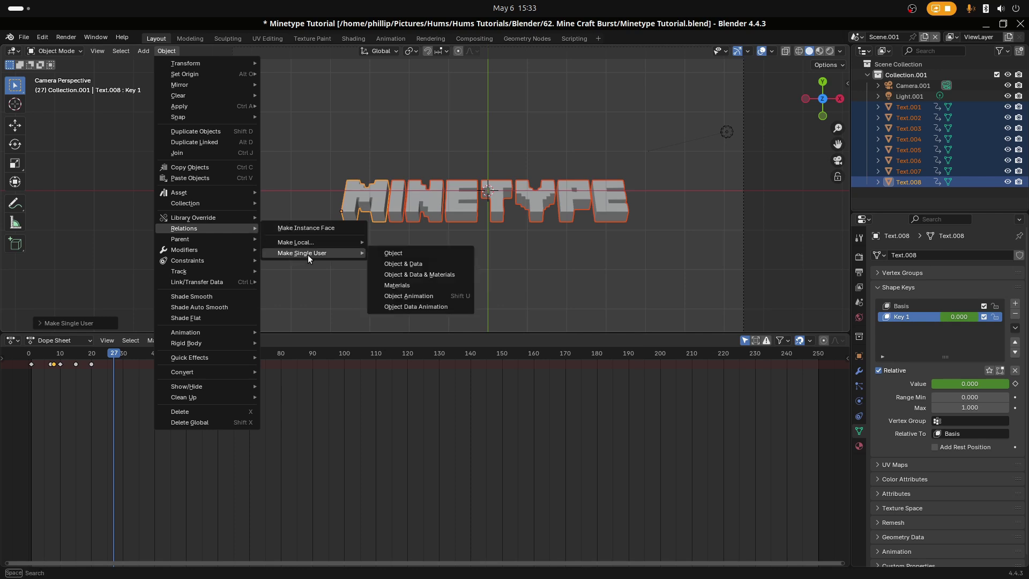
{"action": "left_click", "coordinate": [461, 285]}
{"action": "key", "text": "Tab"}
{"action": "key", "text": "Tab"}
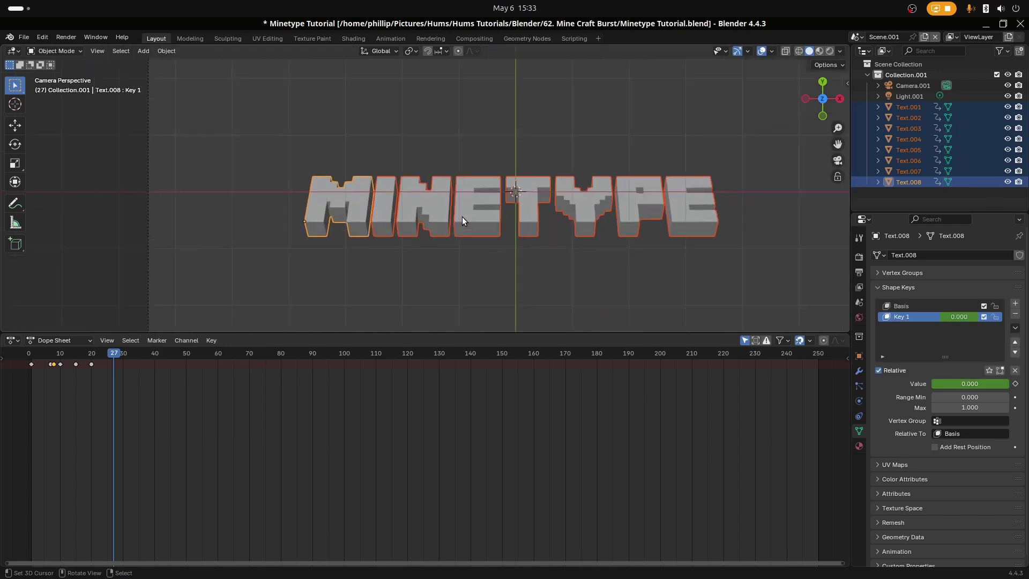
Step: Select the M alone and add the I, N, E, T, Y, P and E to the selection in order
{"action": "scroll", "coordinate": [462, 216], "scroll_direction": "up", "scroll_amount": 3}
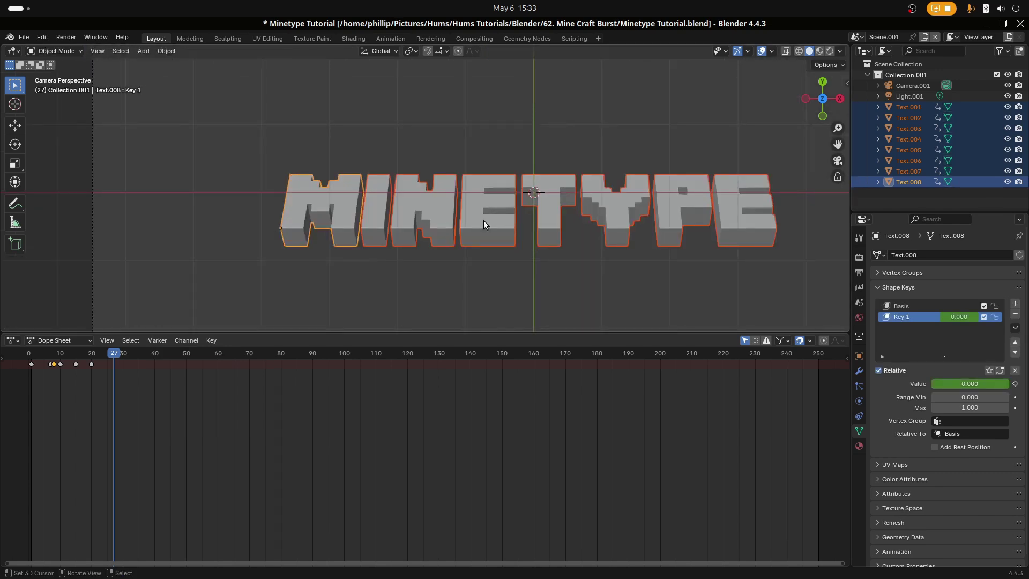
{"action": "left_click", "coordinate": [485, 221]}
{"action": "left_click", "coordinate": [309, 216]}
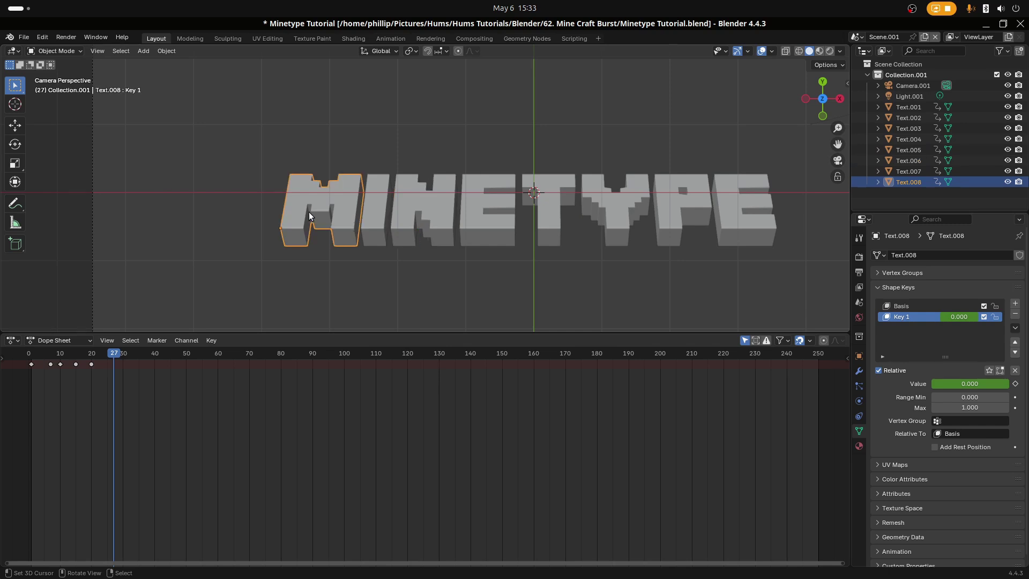
{"action": "scroll", "coordinate": [455, 214], "scroll_direction": "down", "scroll_amount": 2}
{"action": "left_click", "coordinate": [401, 216], "text": "shift"}
{"action": "left_click", "coordinate": [390, 210], "text": "shift"}
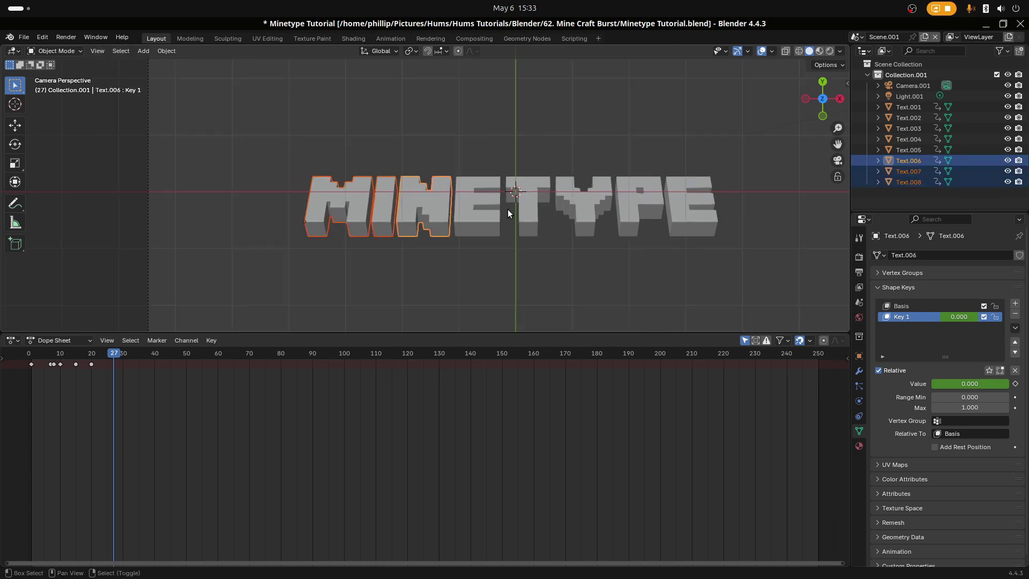
{"action": "left_click", "coordinate": [507, 210], "text": "shift"}
{"action": "left_click", "coordinate": [474, 214], "text": "shift"}
{"action": "left_click", "coordinate": [566, 210], "text": "shift"}
{"action": "left_click", "coordinate": [641, 213], "text": "shift"}
{"action": "left_click", "coordinate": [686, 215], "text": "shift"}
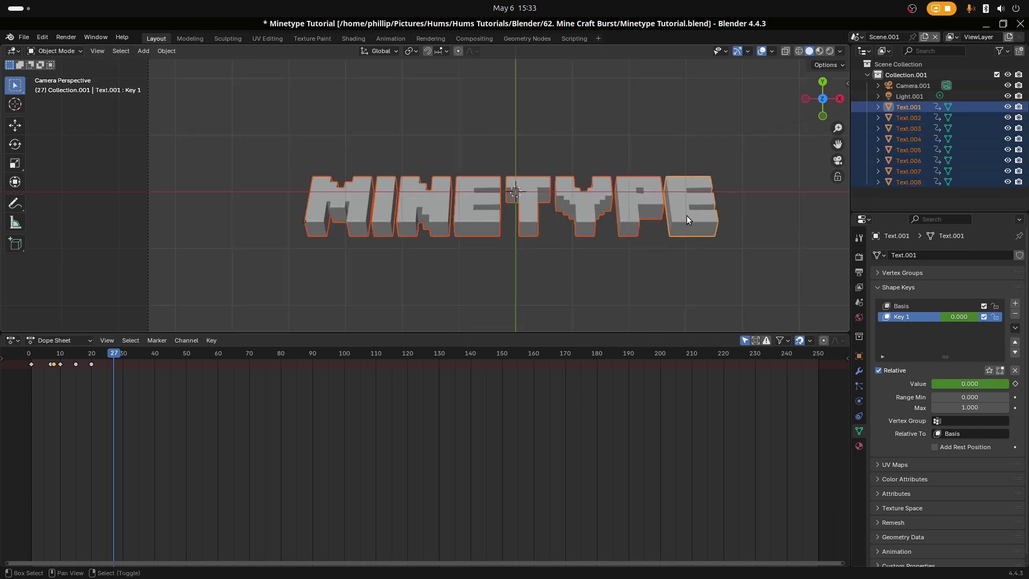
Step: Select the M and the I separately to compare their keyframes, and select the letters N, E, T, Y, P and E together
{"action": "left_click", "coordinate": [338, 213]}
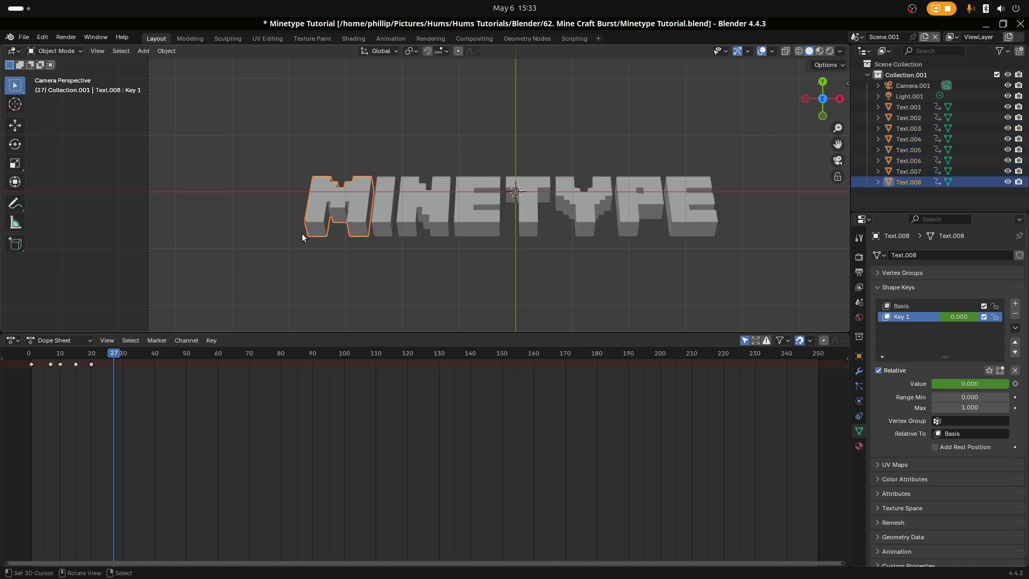
{"action": "left_click", "coordinate": [382, 218]}
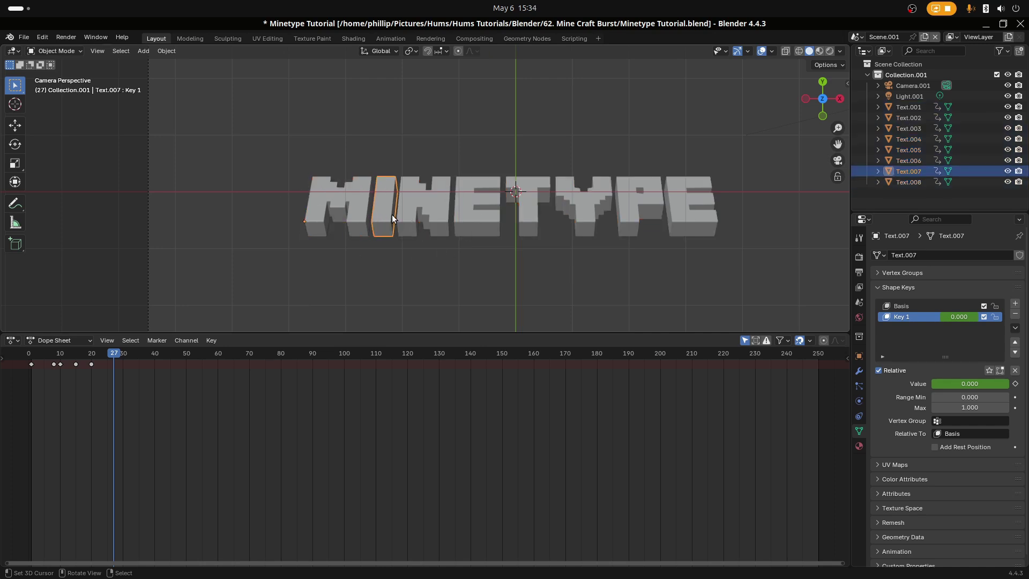
{"action": "mouse_move", "coordinate": [110, 402]}
{"action": "left_mouse_down"}
{"action": "mouse_move", "coordinate": [37, 402]}
{"action": "mouse_move", "coordinate": [116, 400]}
{"action": "left_mouse_up"}
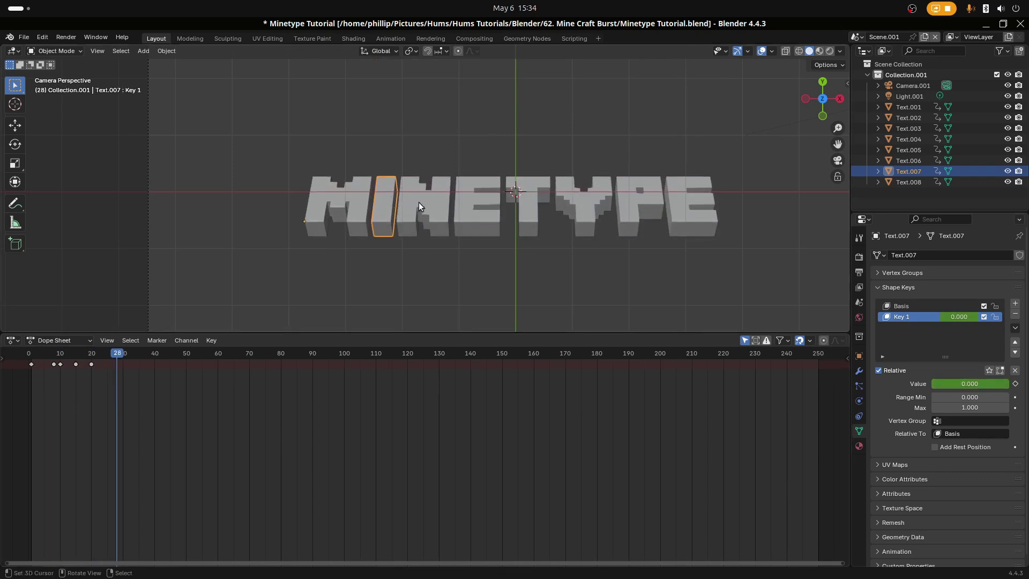
{"action": "left_click_drag", "start_coordinate": [419, 202], "coordinate": [686, 208]}
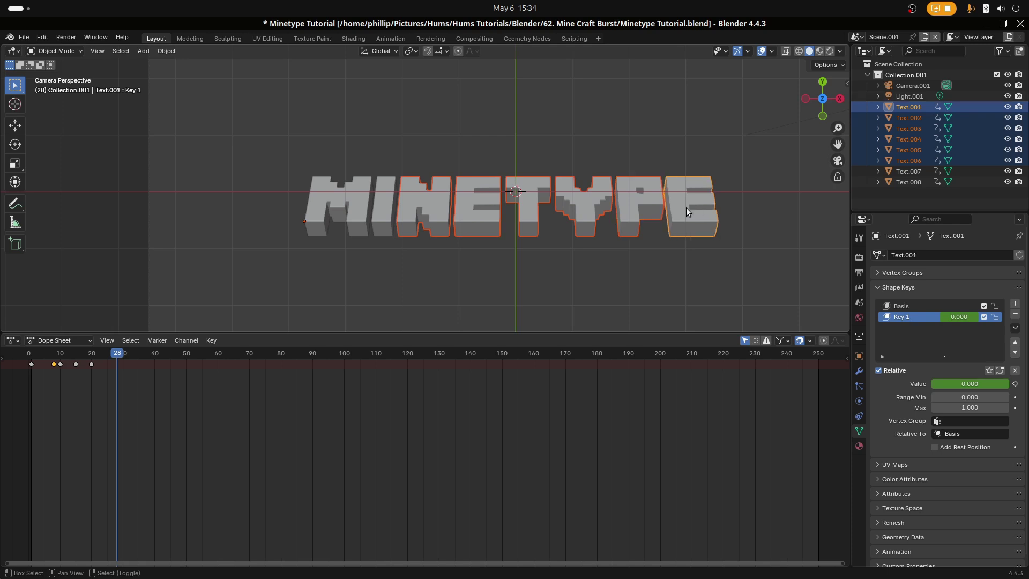
Step: Shift all keyframes of the letter I 3 frames later and play the delayed drop, stopping at frame 24
{"action": "left_click", "coordinate": [377, 227]}
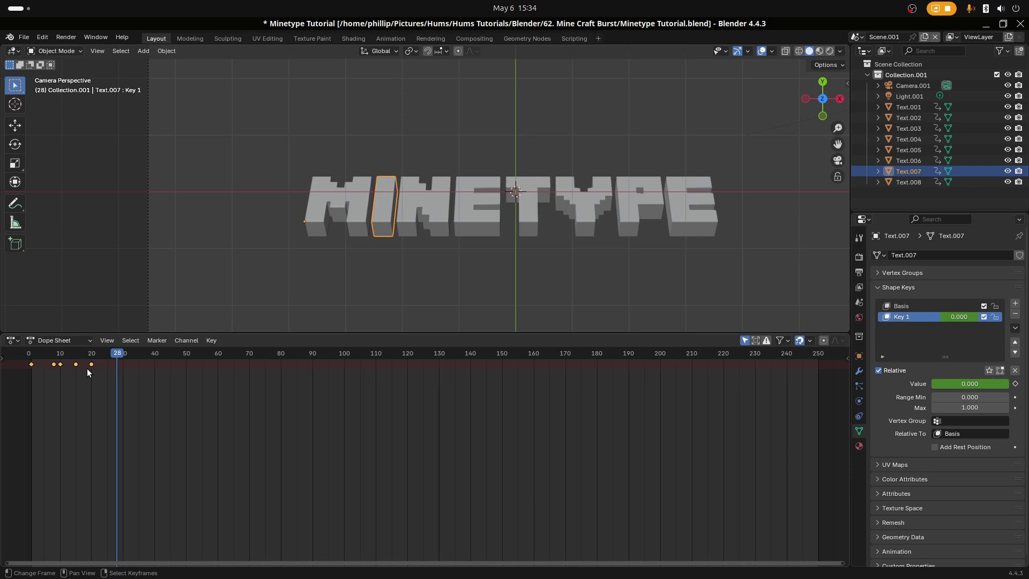
{"action": "key", "text": "a"}
{"action": "key", "text": "g"}
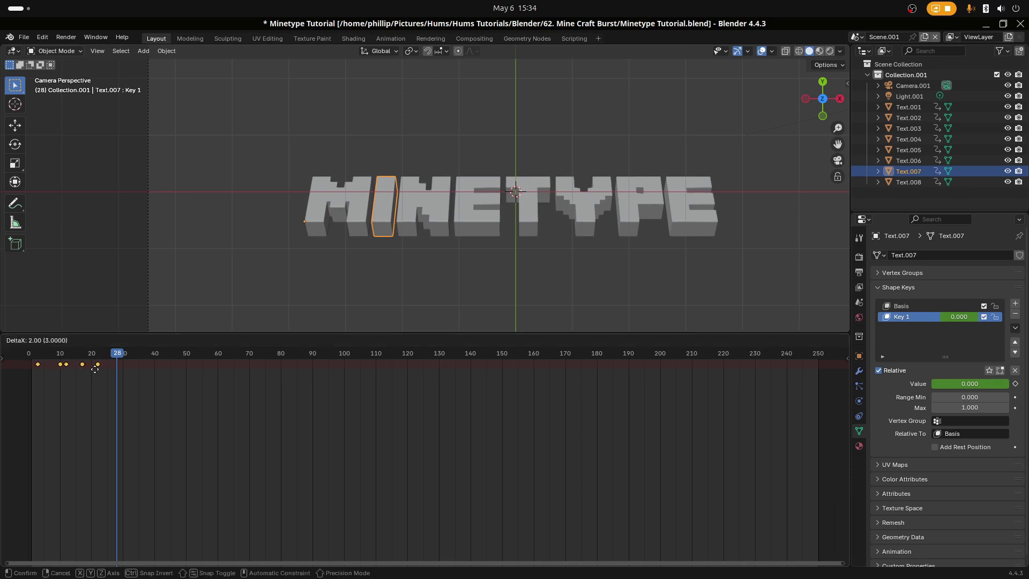
{"action": "left_click", "coordinate": [93, 374]}
{"action": "key", "text": "space"}
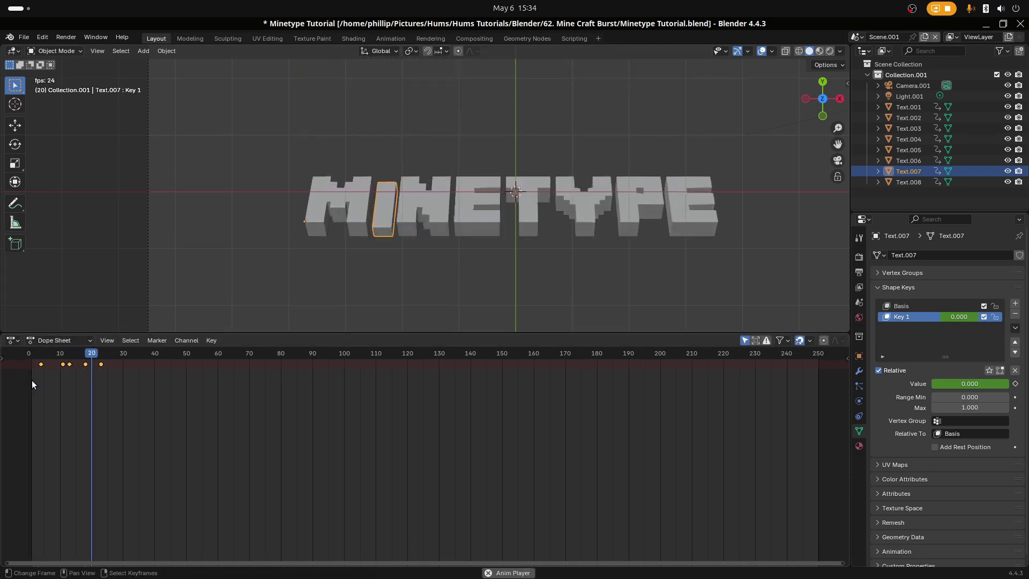
{"action": "key", "text": "space"}
Step: Set the current frame to 4, where the I's drop begins, and select the N
{"action": "left_click", "coordinate": [401, 203]}
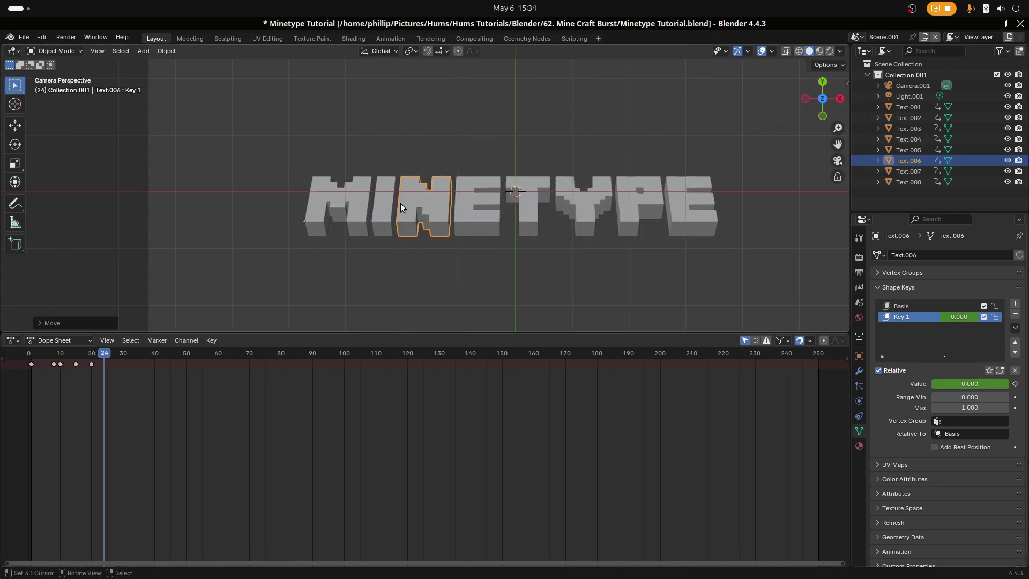
{"action": "left_click", "coordinate": [360, 201]}
{"action": "left_click", "coordinate": [40, 385]}
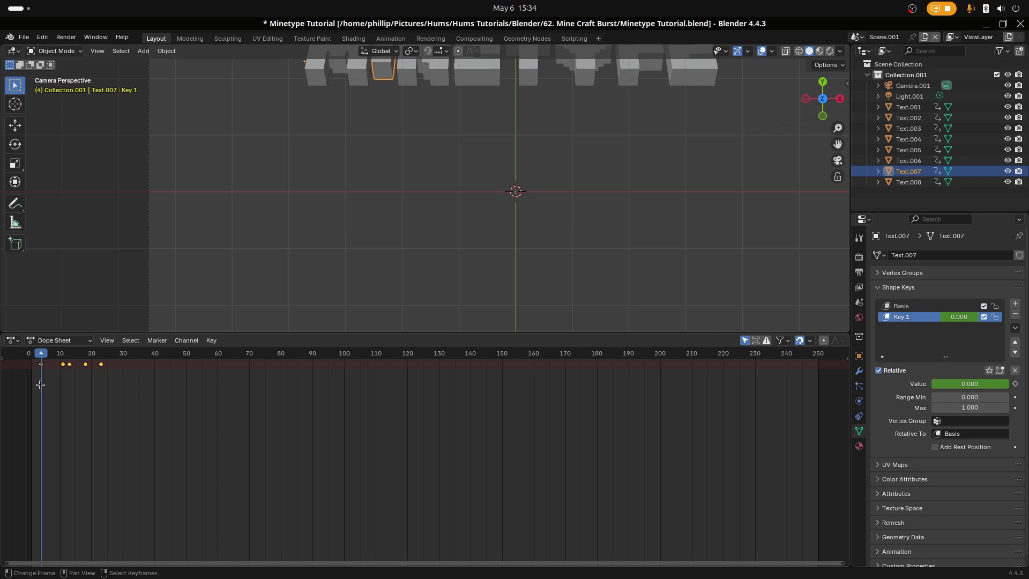
{"action": "left_click", "coordinate": [401, 77]}
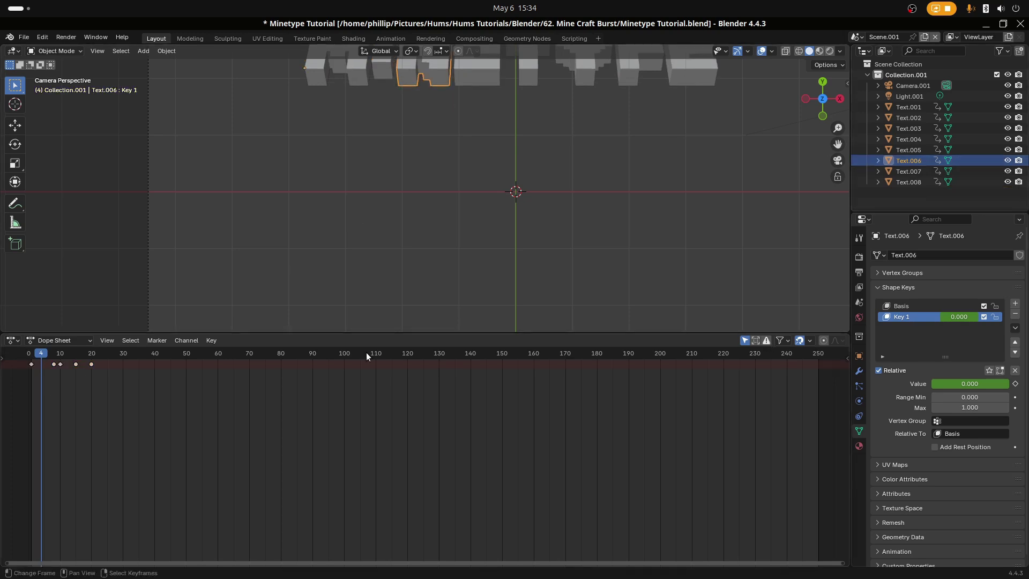
Step: Replay the staggered drop of the letters from the start, stopping at frame 42
{"action": "key", "text": "shift+Left"}
{"action": "key", "text": "space"}
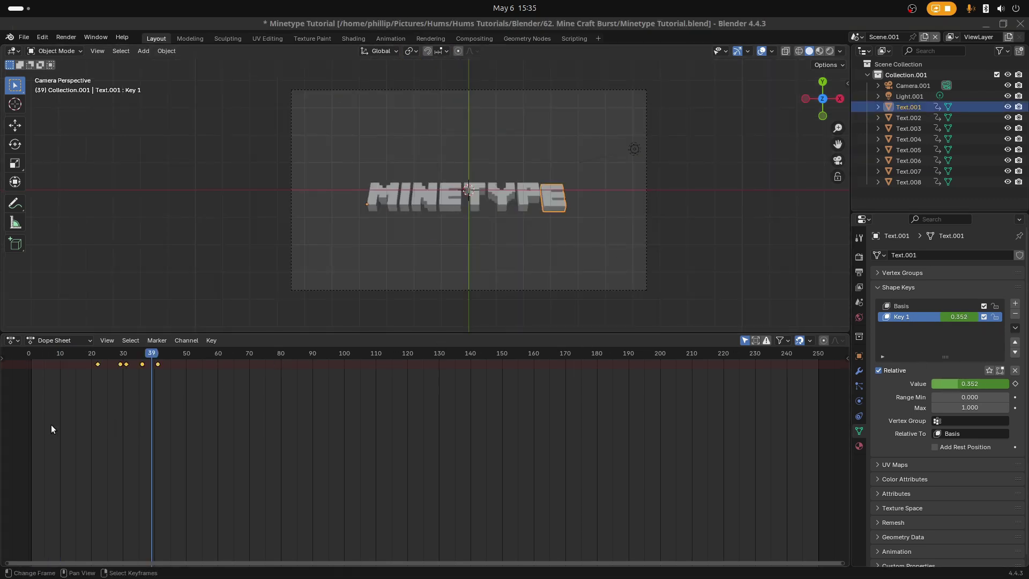
{"action": "key", "text": "shift+Left"}
{"action": "key", "text": "space"}
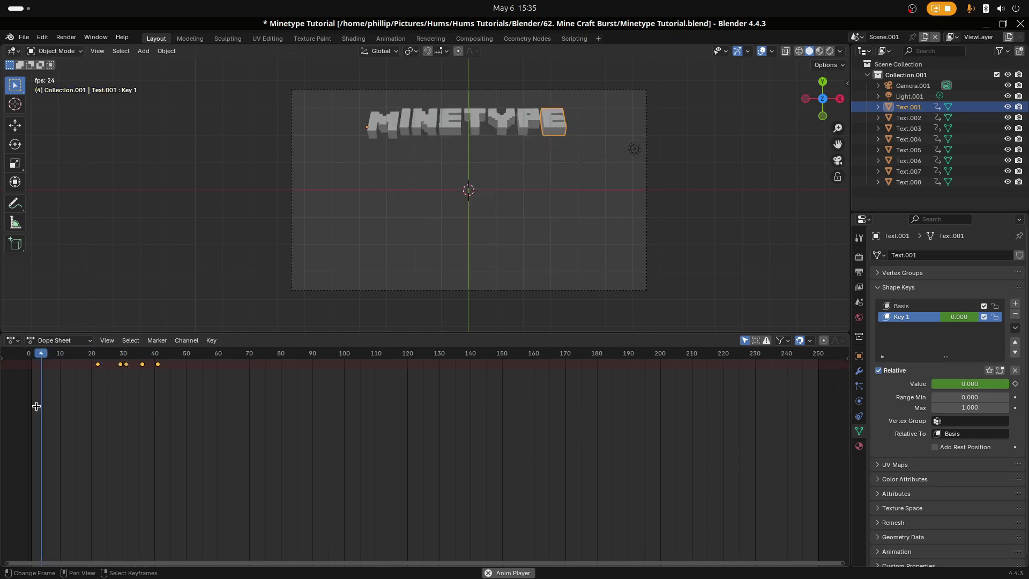
{"action": "key", "text": "space"}
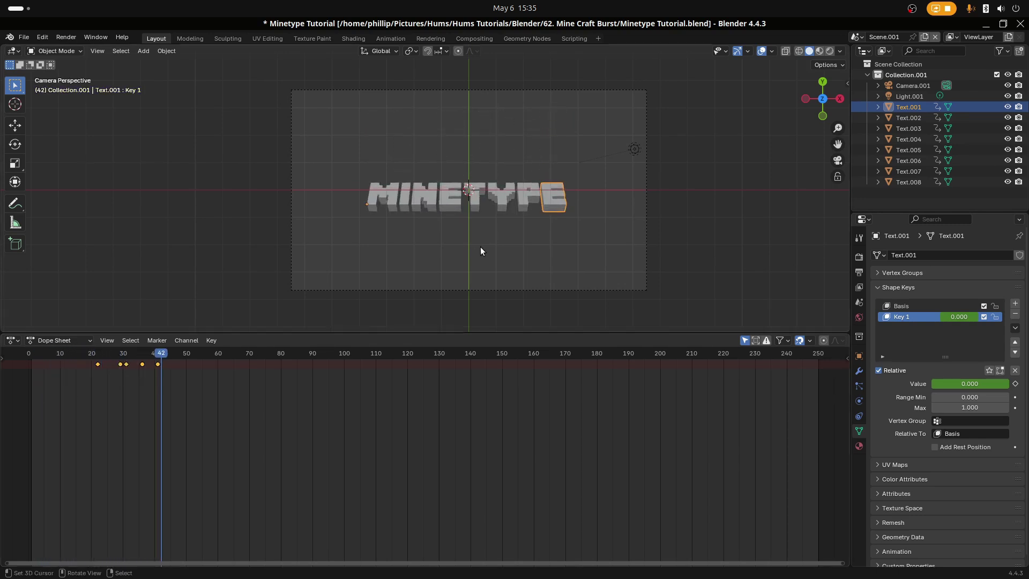
Step: Select the letters I, M, N, T and P one by one to check their keyframe offsets
{"action": "scroll", "coordinate": [480, 246], "scroll_direction": "up", "scroll_amount": 2}
{"action": "left_click", "coordinate": [391, 185]}
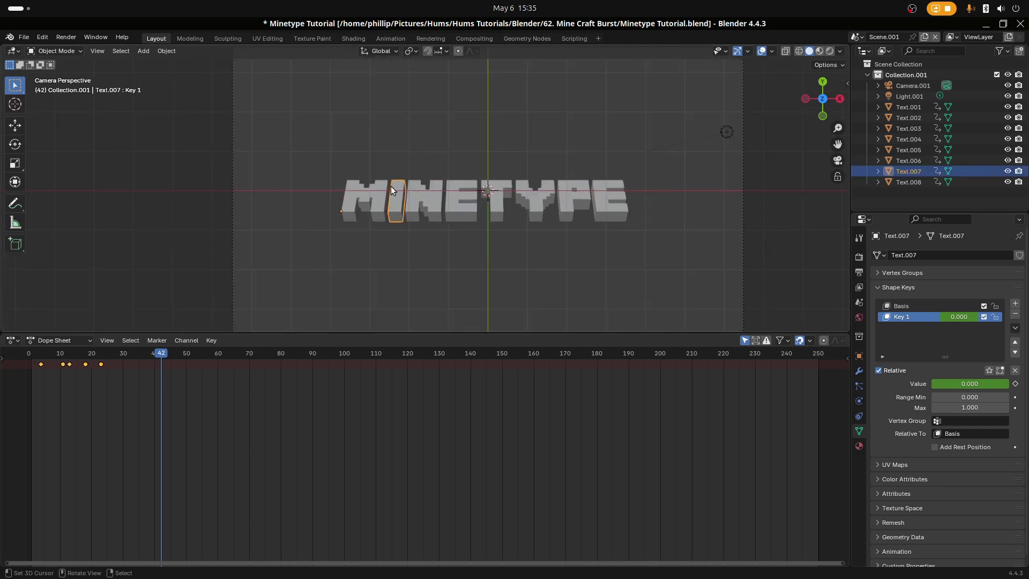
{"action": "right_click", "coordinate": [375, 193]}
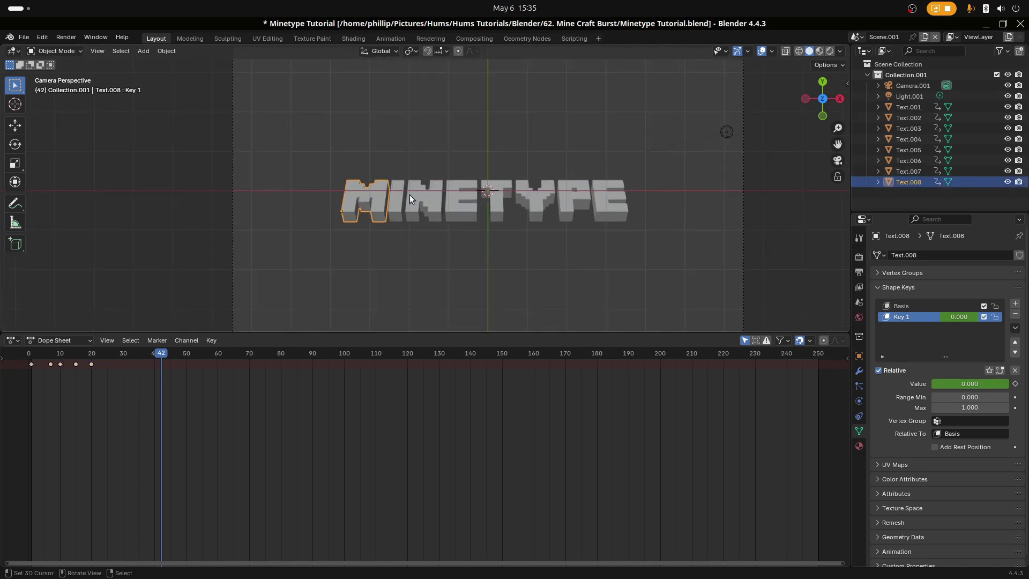
{"action": "right_click", "coordinate": [415, 194]}
{"action": "right_click", "coordinate": [498, 197]}
{"action": "right_click", "coordinate": [569, 200]}
{"action": "scroll", "coordinate": [498, 252], "scroll_direction": "down", "scroll_amount": 2}
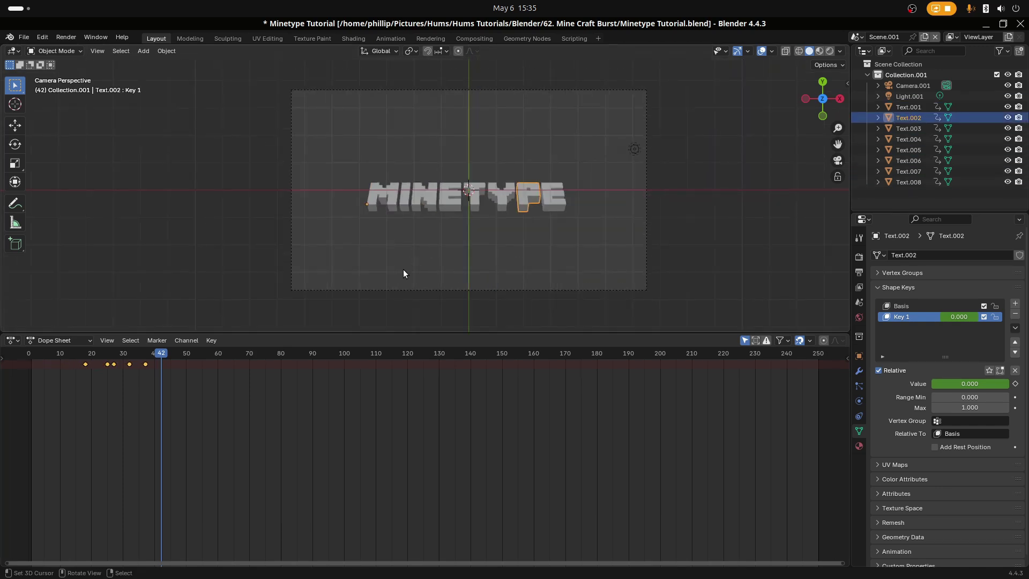
Step: Select the camera and keyframe only its X rotation of 0° at frame 25
{"action": "right_click", "coordinate": [400, 288]}
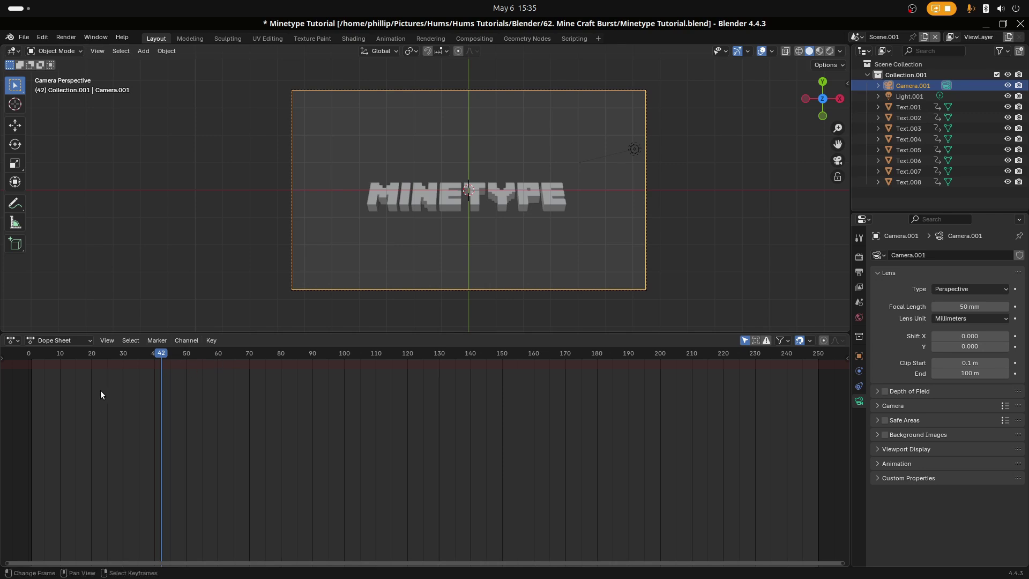
{"action": "left_click_drag", "start_coordinate": [101, 391], "coordinate": [32, 390]}
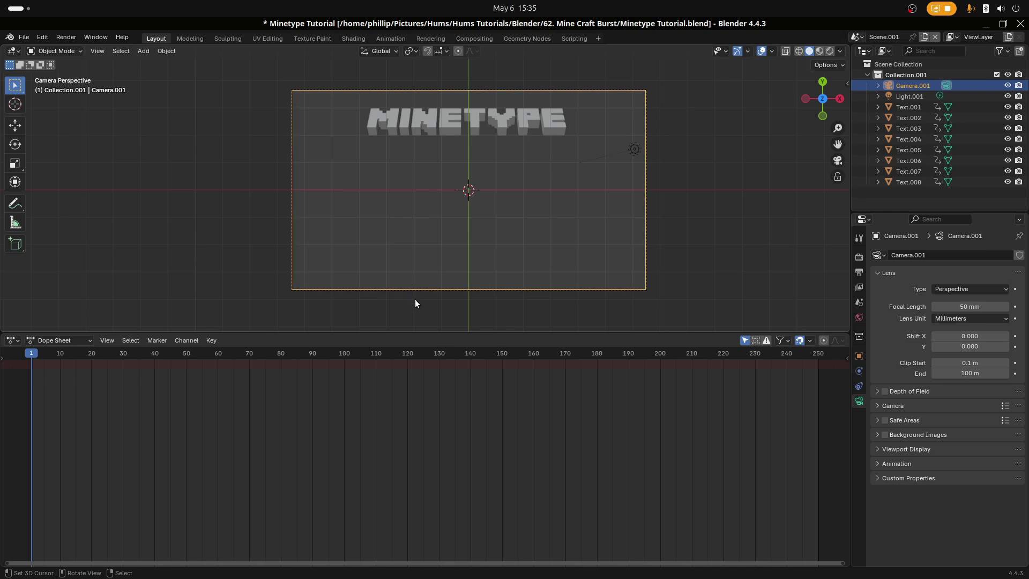
{"action": "left_click_drag", "start_coordinate": [46, 366], "coordinate": [107, 386]}
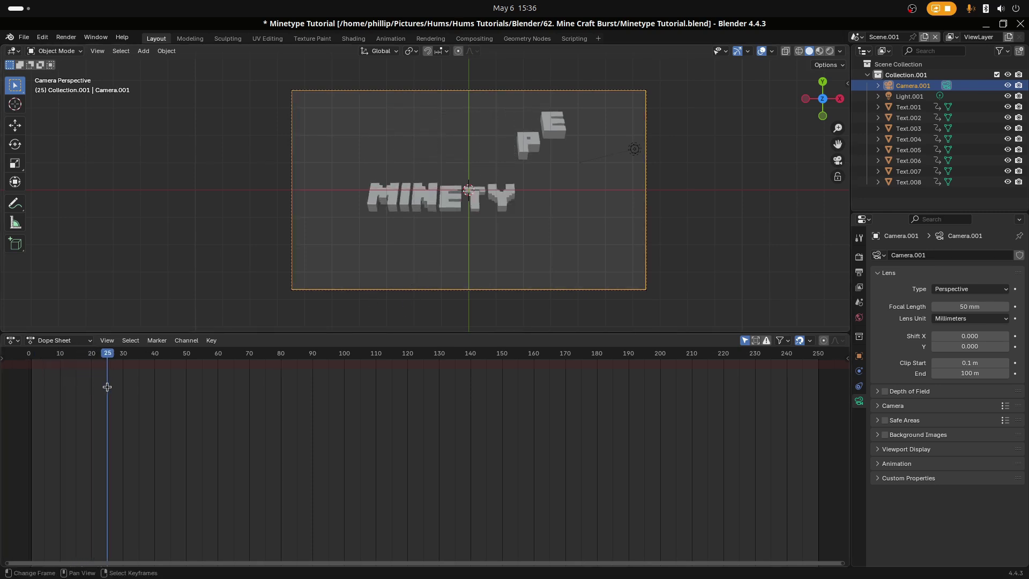
{"action": "left_click", "coordinate": [859, 356]}
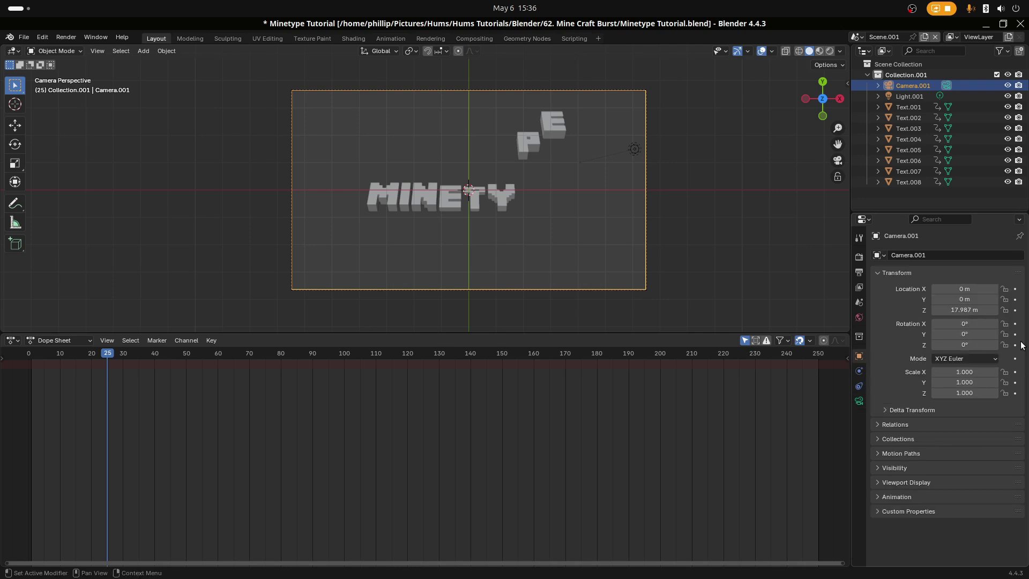
{"action": "right_click", "coordinate": [956, 324]}
{"action": "left_click", "coordinate": [947, 333]}
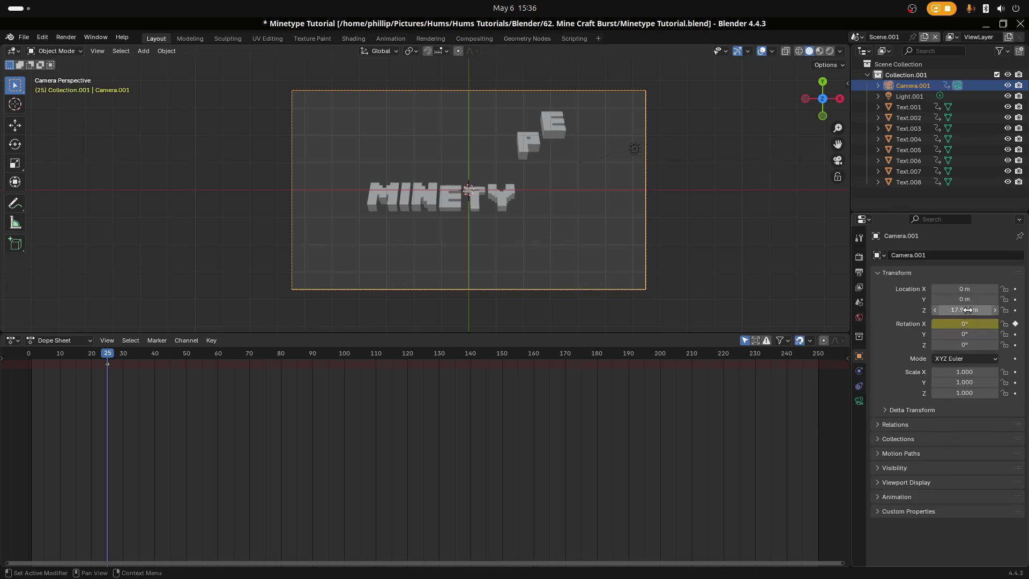
Step: Keyframe the camera's Y location of 0 m at frame 25, and its Y location and X rotation at frame 1
{"action": "right_click", "coordinate": [962, 299]}
{"action": "left_click", "coordinate": [954, 298]}
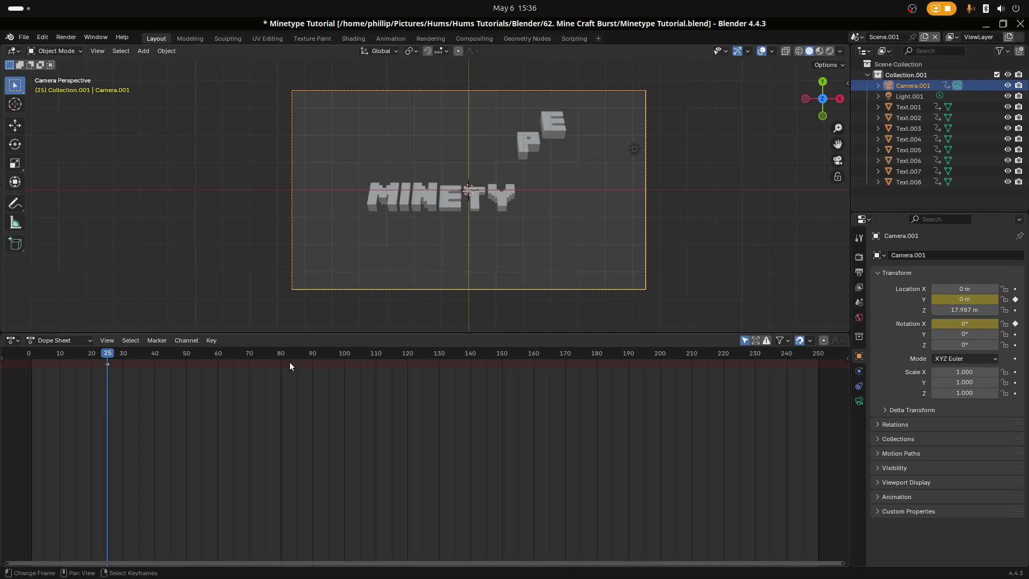
{"action": "left_click_drag", "start_coordinate": [111, 399], "coordinate": [30, 409]}
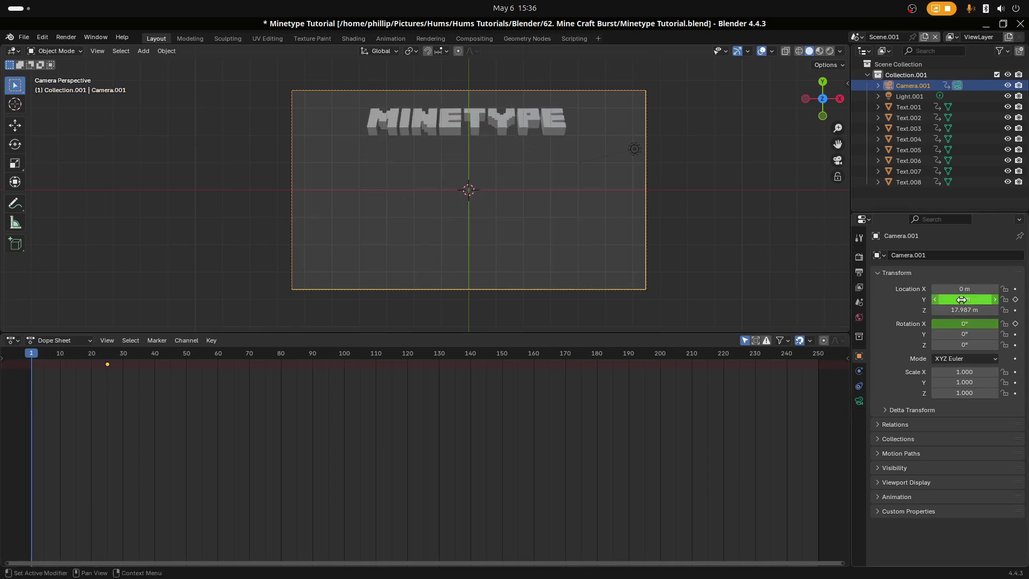
{"action": "right_click", "coordinate": [943, 299]}
{"action": "left_click", "coordinate": [943, 300]}
{"action": "right_click", "coordinate": [938, 325]}
{"action": "left_click", "coordinate": [938, 326]}
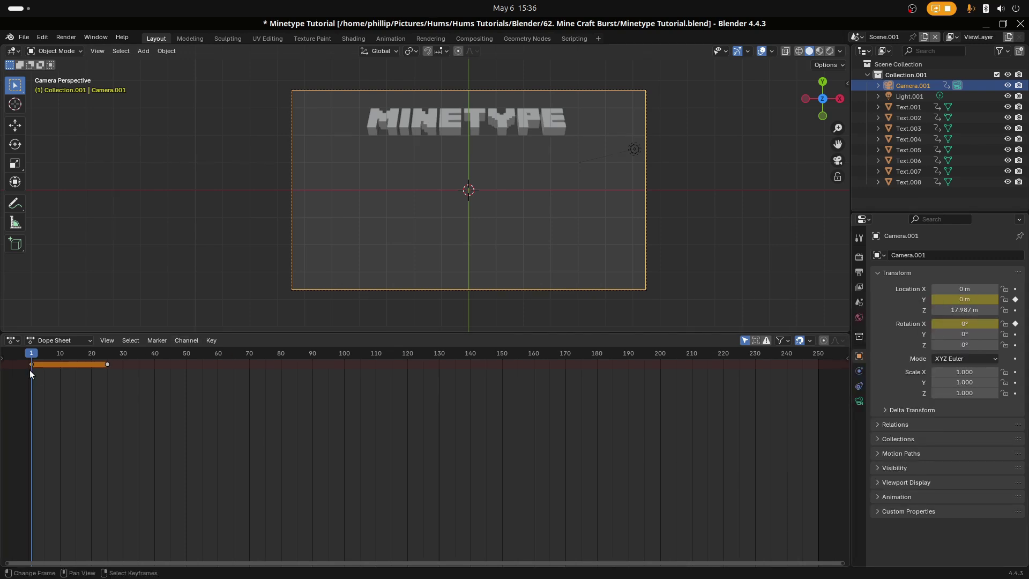
Step: At frame 1, move the camera along Y to about -1.09 m and rotate it about -10.6° around X
{"action": "key", "text": "g"}
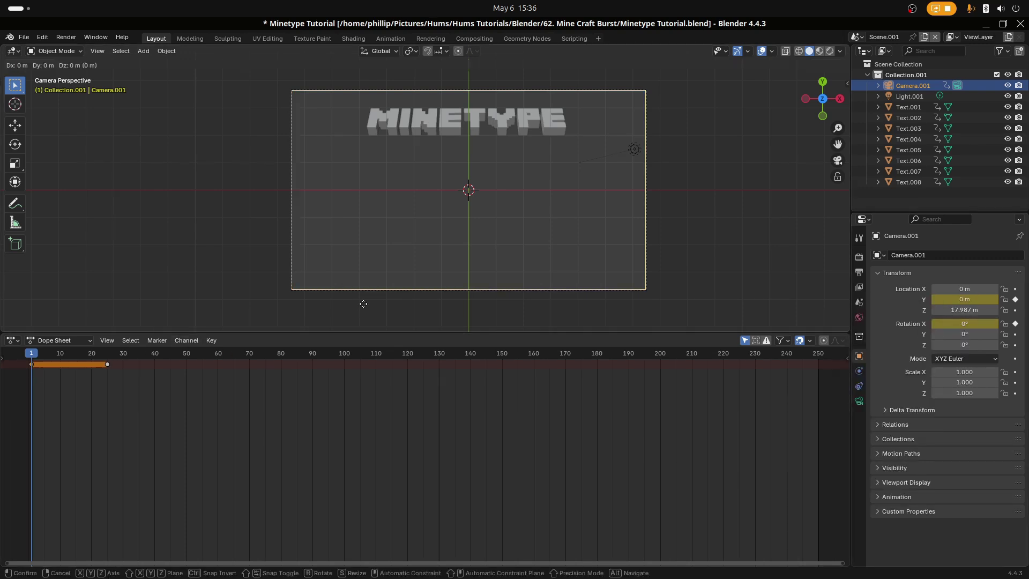
{"action": "key", "text": "y"}
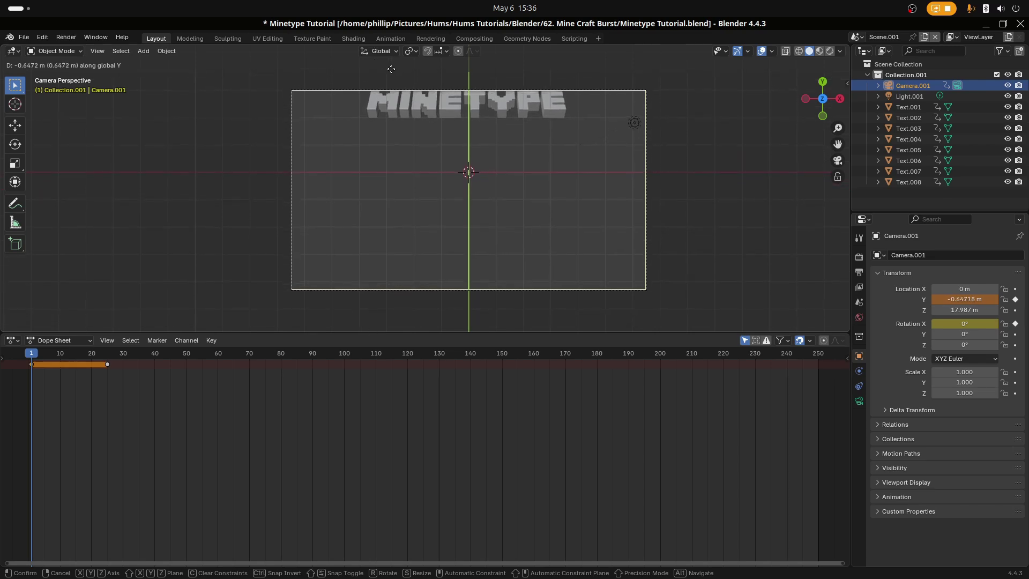
{"action": "left_click", "coordinate": [397, 107]}
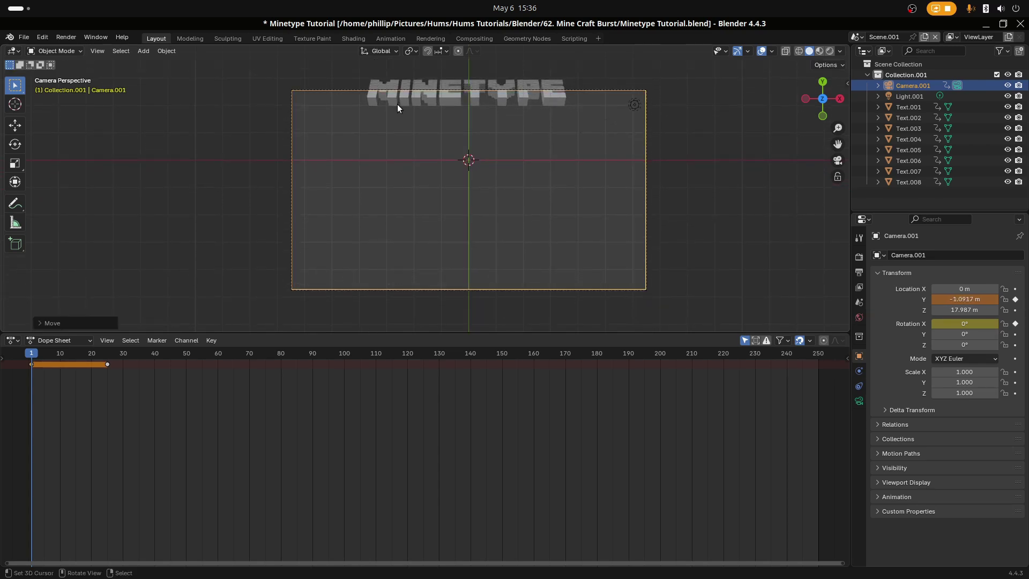
{"action": "key", "text": "r"}
{"action": "key", "text": "x"}
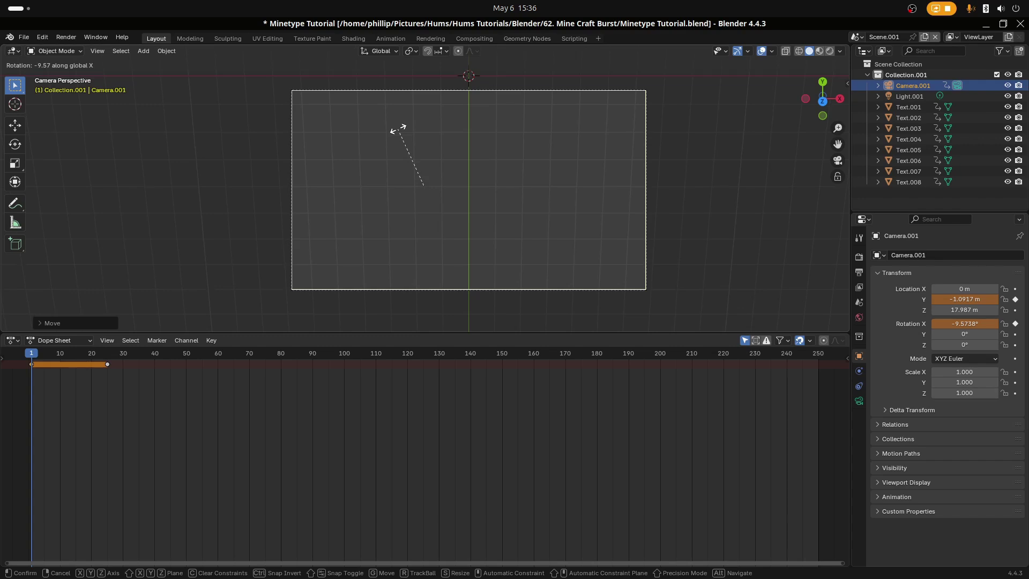
{"action": "left_click", "coordinate": [399, 134]}
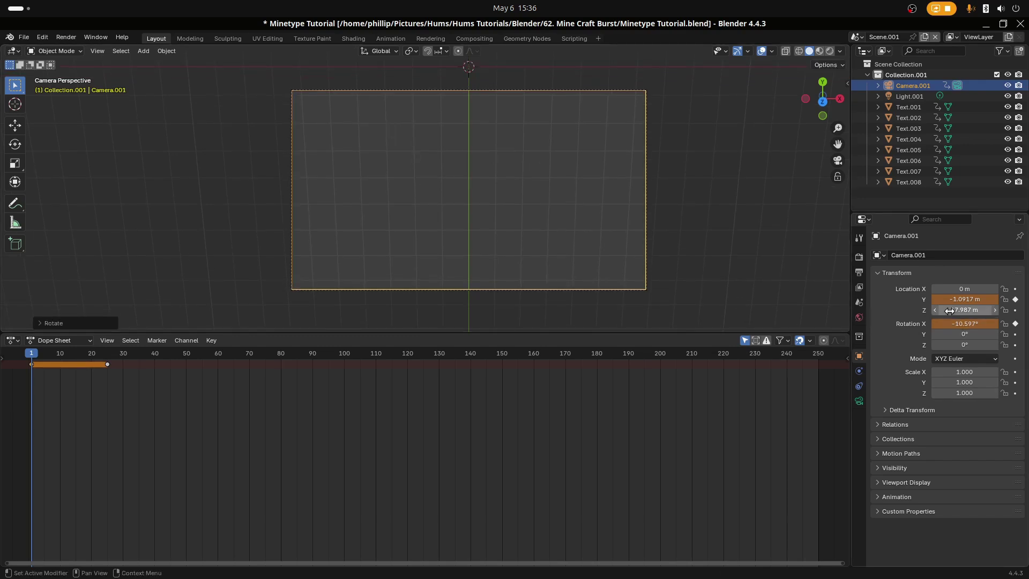
Step: Replace the camera's frame 1 keyframes with its new Y location and X rotation
{"action": "right_click", "coordinate": [972, 298]}
{"action": "left_click", "coordinate": [953, 308]}
{"action": "right_click", "coordinate": [953, 326]}
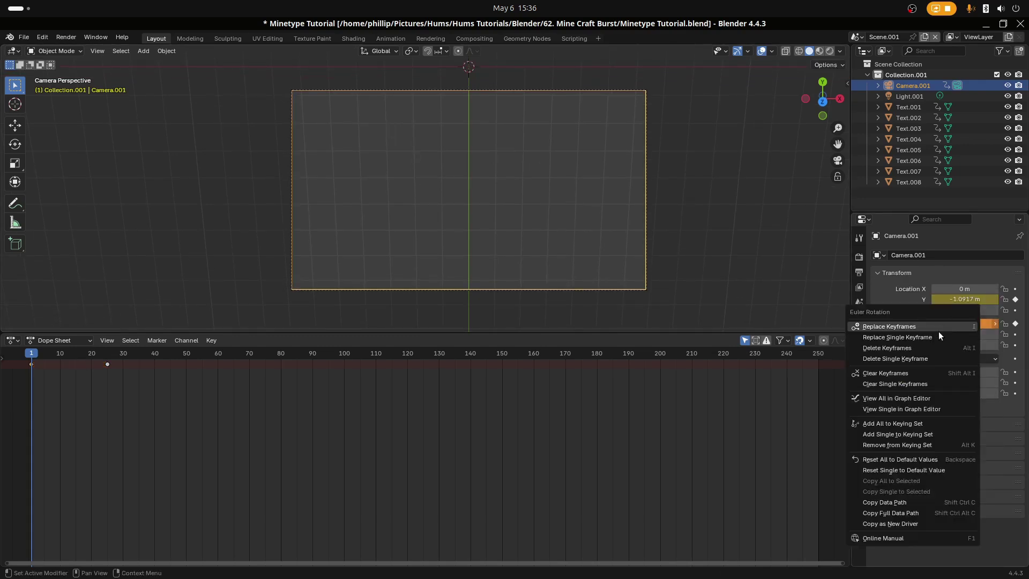
{"action": "left_click", "coordinate": [938, 330]}
Step: Play the animation from the start to review the camera move with the dropping letters
{"action": "key", "text": "space"}
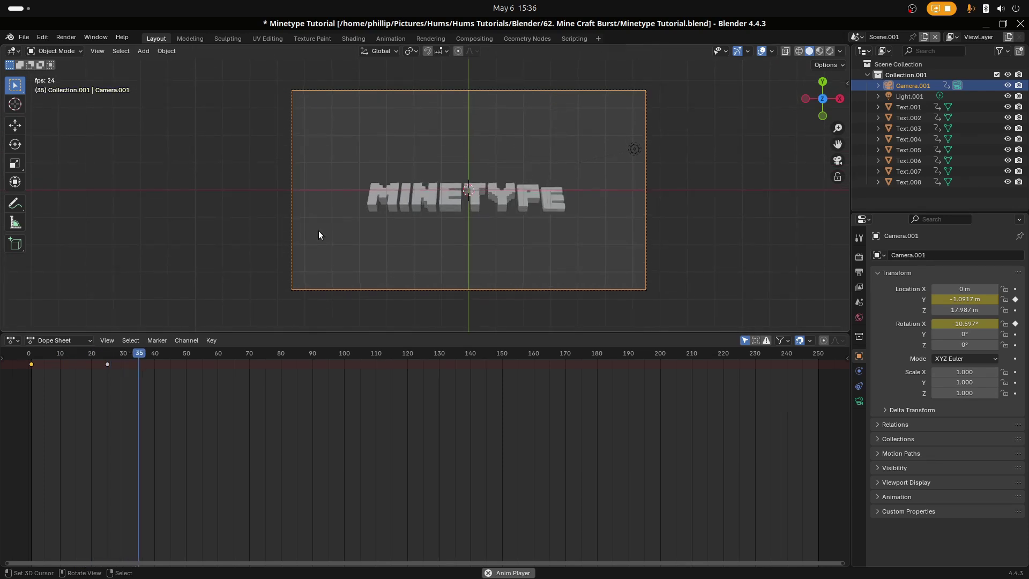
{"action": "left_click", "coordinate": [26, 381]}
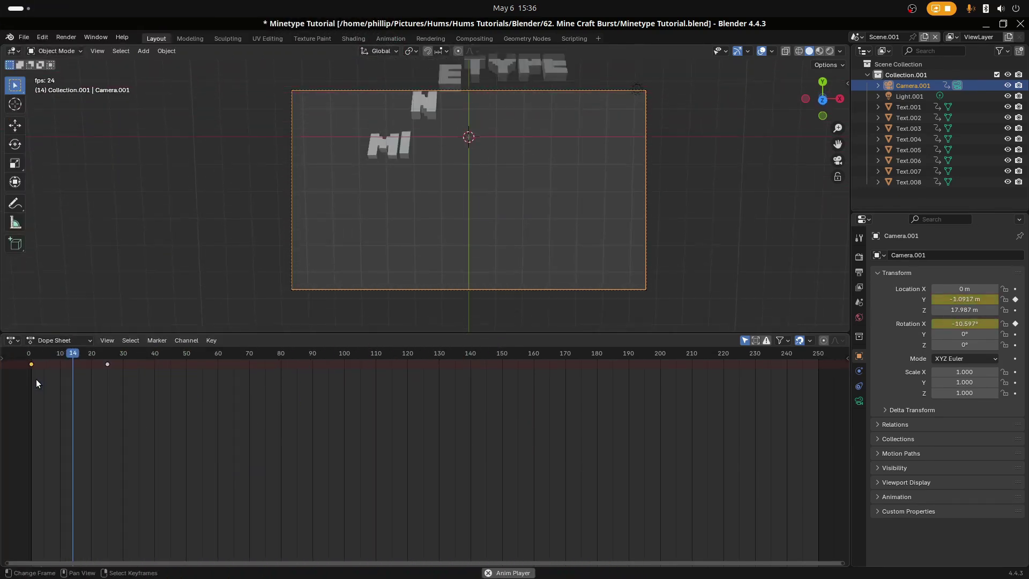
{"action": "key", "text": "space"}
Step: At frame 17, keyframe the camera's Y location of about -0.28 m and X rotation of about -2.75°
{"action": "left_click_drag", "start_coordinate": [37, 384], "coordinate": [81, 383]}
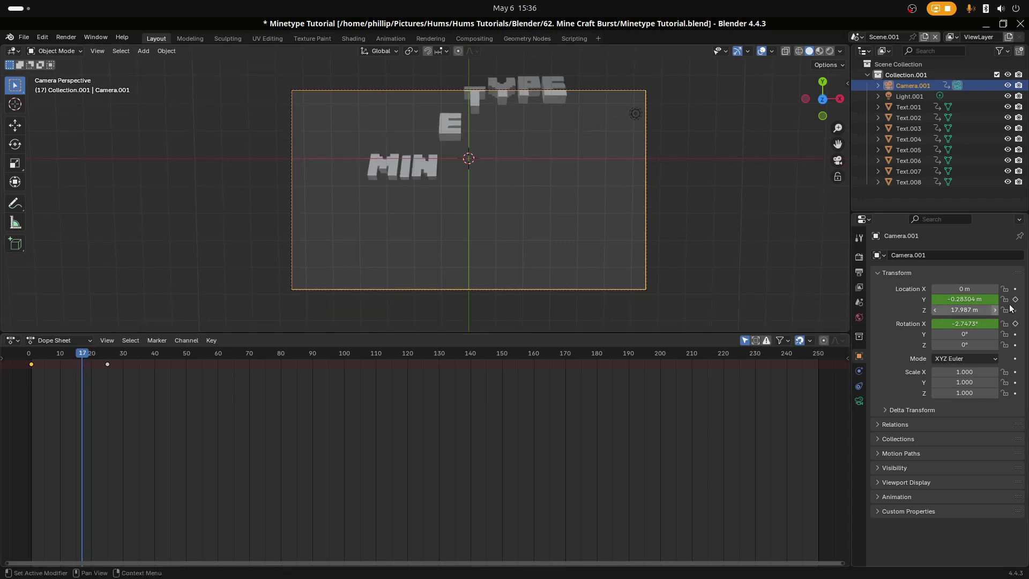
{"action": "right_click", "coordinate": [942, 299]}
{"action": "left_click", "coordinate": [940, 310]}
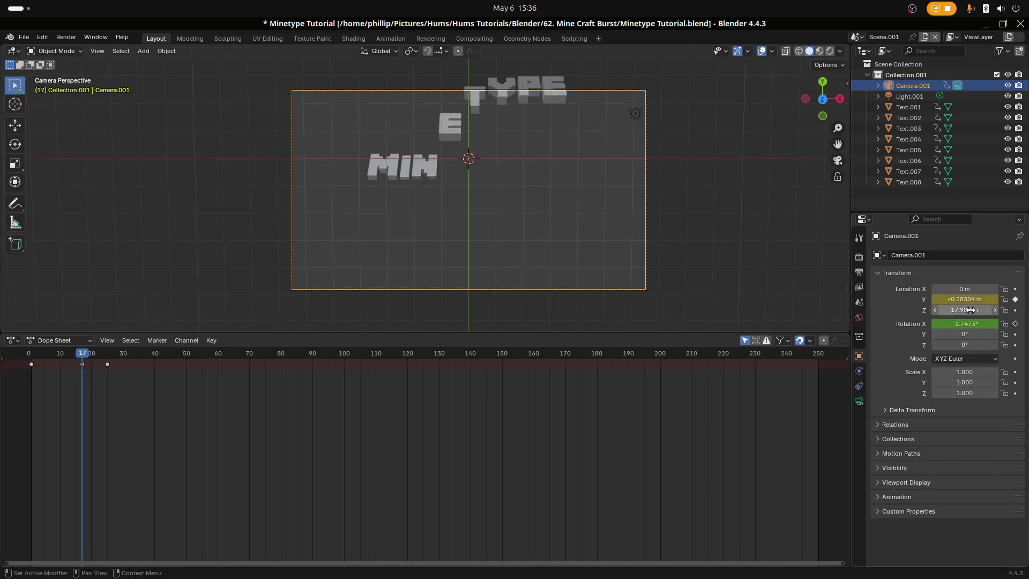
{"action": "right_click", "coordinate": [955, 326]}
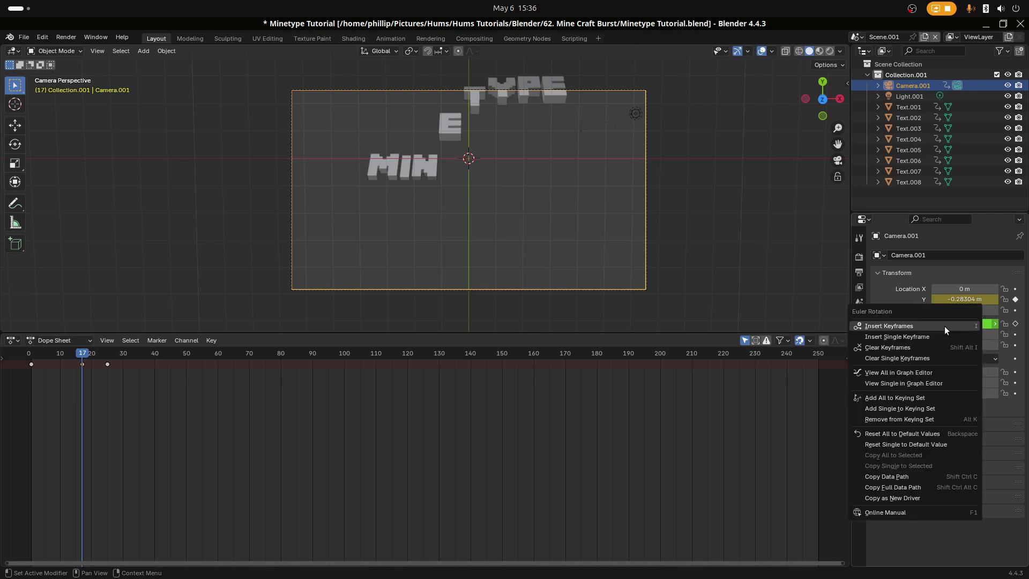
{"action": "left_click", "coordinate": [921, 341]}
{"action": "right_click", "coordinate": [958, 299]}
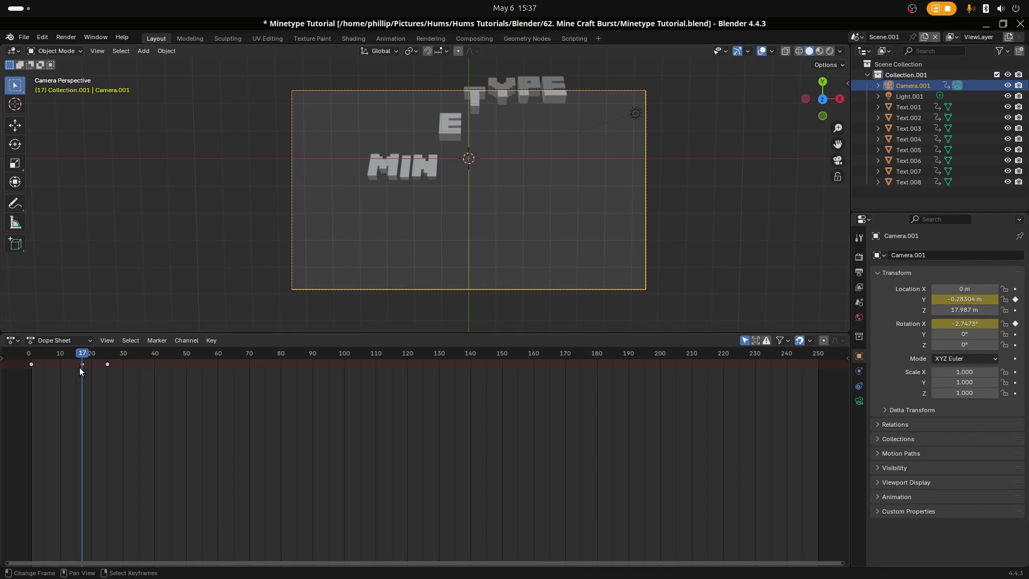
Step: Shift the camera's frame 17 keyframes to frame 8 and replay the animation from the start
{"action": "left_click_drag", "start_coordinate": [80, 368], "coordinate": [30, 404]}
{"action": "left_click", "coordinate": [50, 396]}
{"action": "key", "text": "space"}
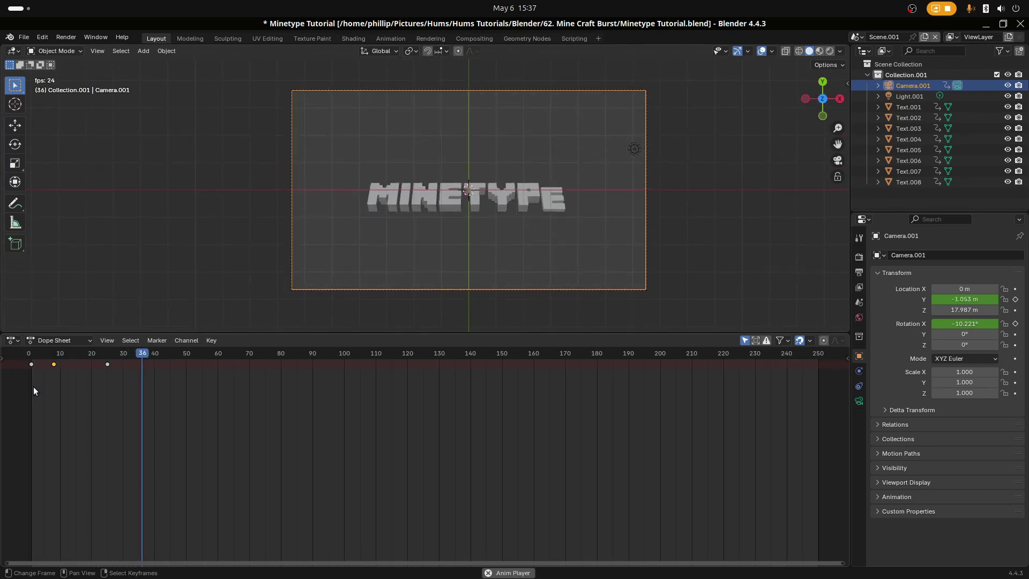
{"action": "mouse_move", "coordinate": [33, 372]}
{"action": "left_mouse_down"}
{"action": "mouse_move", "coordinate": [82, 381]}
{"action": "mouse_move", "coordinate": [25, 384]}
{"action": "left_mouse_up"}
{"action": "key", "text": "space"}
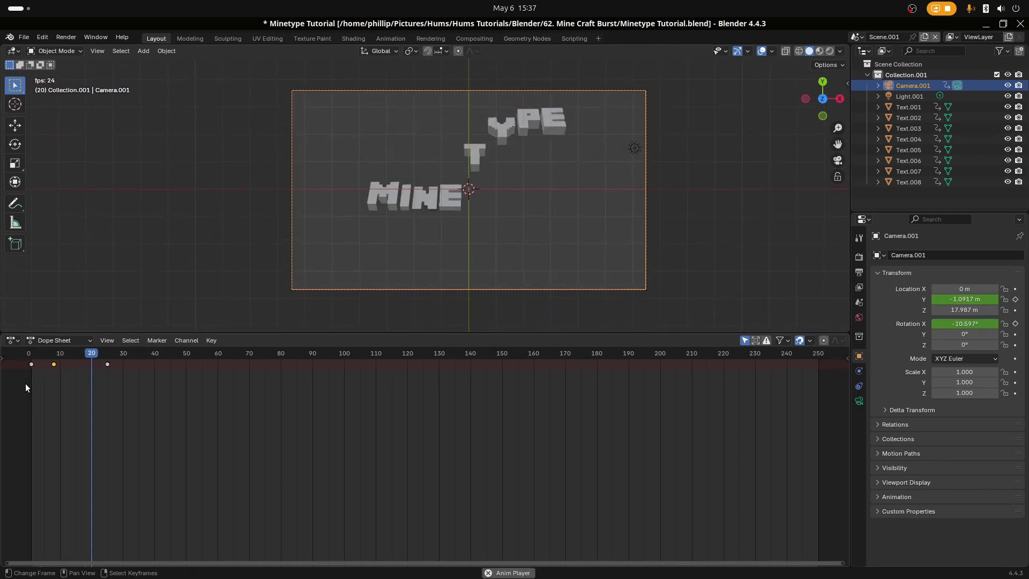
{"action": "mouse_move", "coordinate": [39, 375]}
{"action": "left_mouse_down"}
{"action": "mouse_move", "coordinate": [95, 376]}
{"action": "mouse_move", "coordinate": [37, 381]}
{"action": "left_mouse_up"}
{"action": "key", "text": "space"}
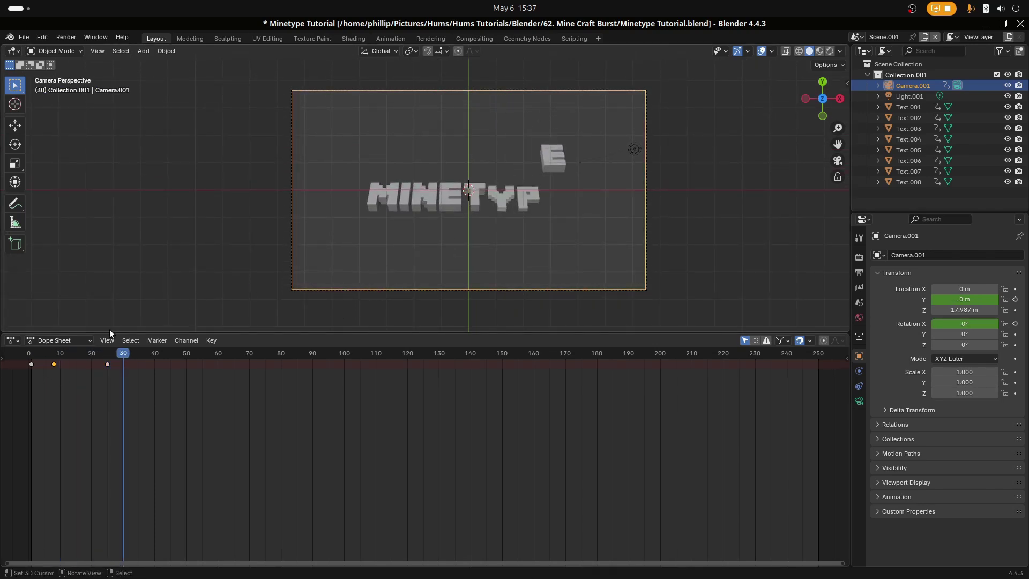
Step: Switch the Dope Sheet area to the Graph Editor and select the camera's Y Location keyframe at frame 1
{"action": "left_click", "coordinate": [11, 343]}
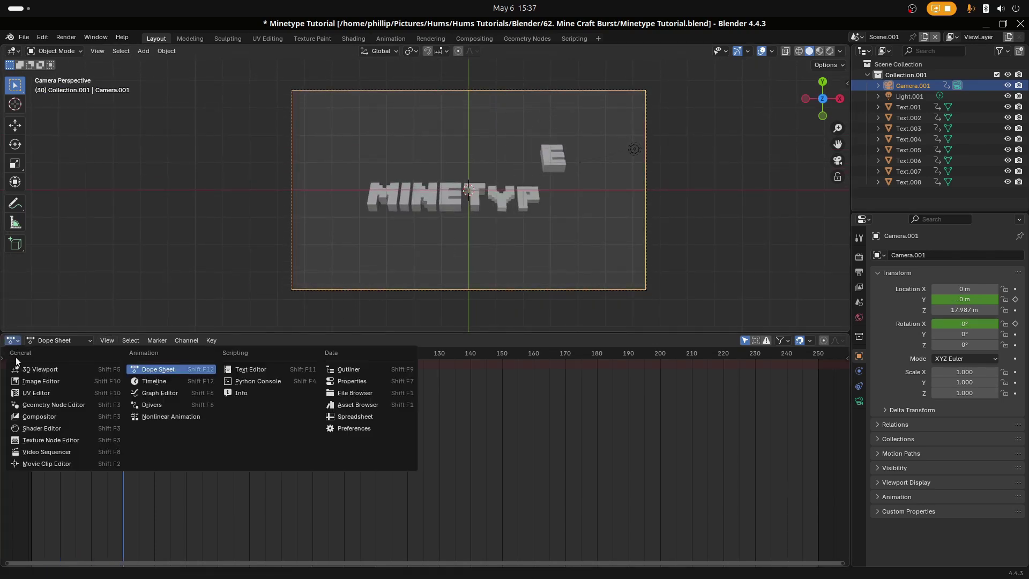
{"action": "left_click", "coordinate": [136, 394]}
{"action": "scroll", "coordinate": [236, 415], "scroll_direction": "down", "scroll_amount": 3}
{"action": "middle_click_drag", "start_coordinate": [389, 536], "coordinate": [298, 461]}
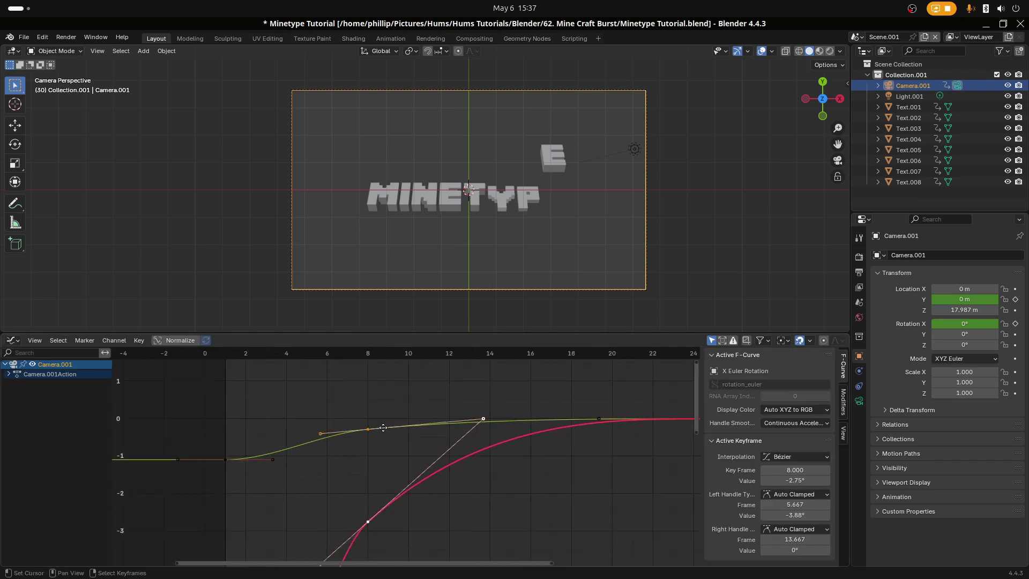
{"action": "scroll", "coordinate": [298, 460], "scroll_direction": "down", "scroll_amount": 5}
{"action": "left_click", "coordinate": [288, 457]}
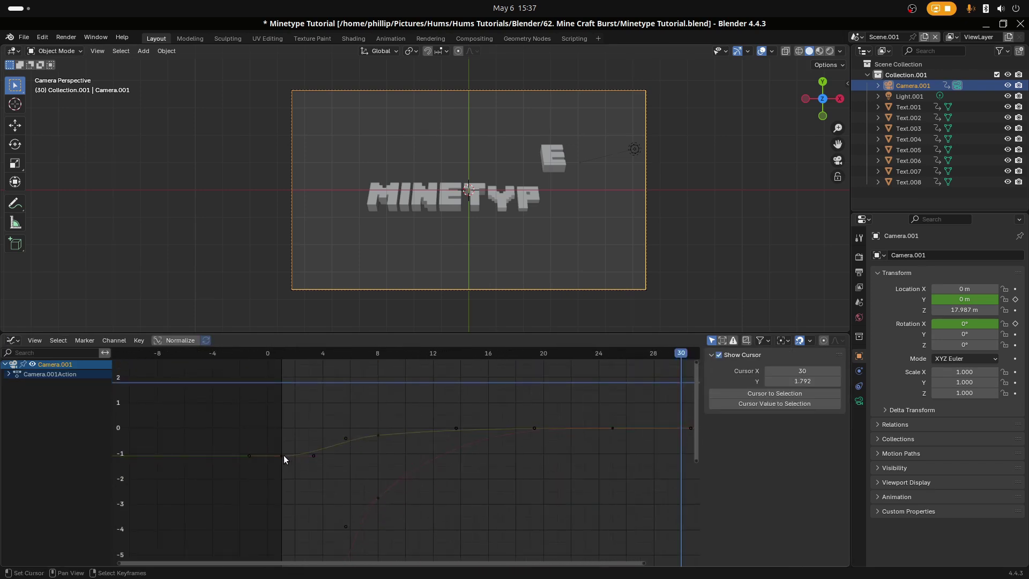
{"action": "left_click", "coordinate": [284, 455]}
Step: Set the current frame to 10, where the M lands, and save the file
{"action": "scroll", "coordinate": [311, 460], "scroll_direction": "up", "scroll_amount": 2}
{"action": "left_click_drag", "start_coordinate": [272, 470], "coordinate": [407, 474]}
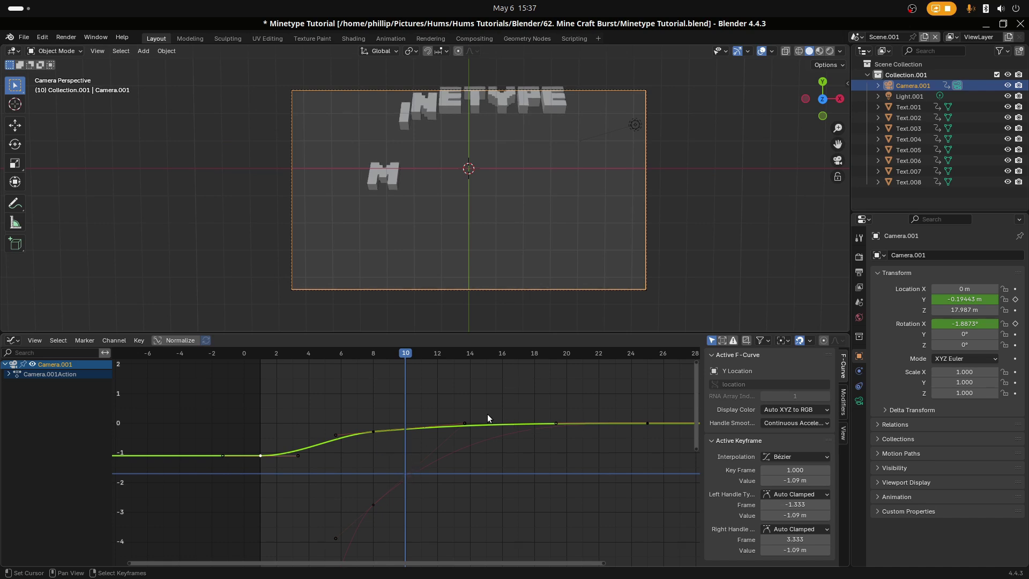
{"action": "scroll", "coordinate": [682, 471], "scroll_direction": "down", "scroll_amount": 3}
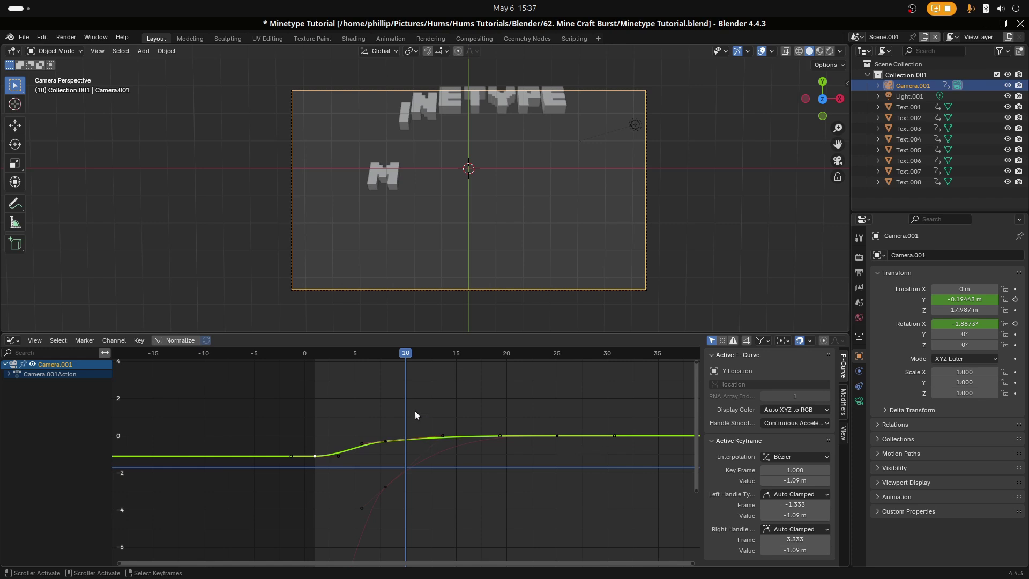
{"action": "left_click_drag", "start_coordinate": [415, 411], "coordinate": [452, 458]}
{"action": "left_click_drag", "start_coordinate": [414, 462], "coordinate": [405, 464]}
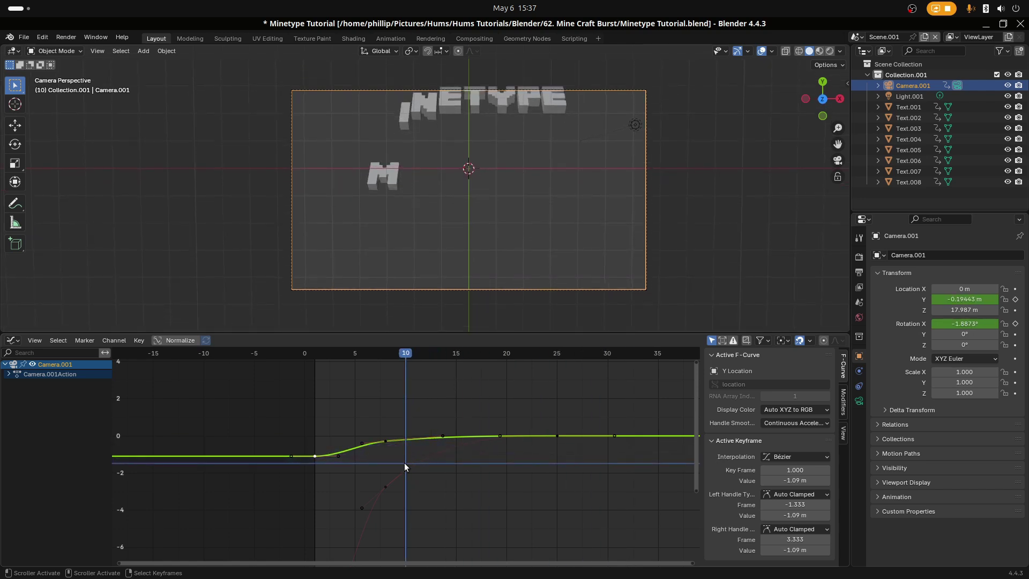
{"action": "key", "text": "ctrl+s"}
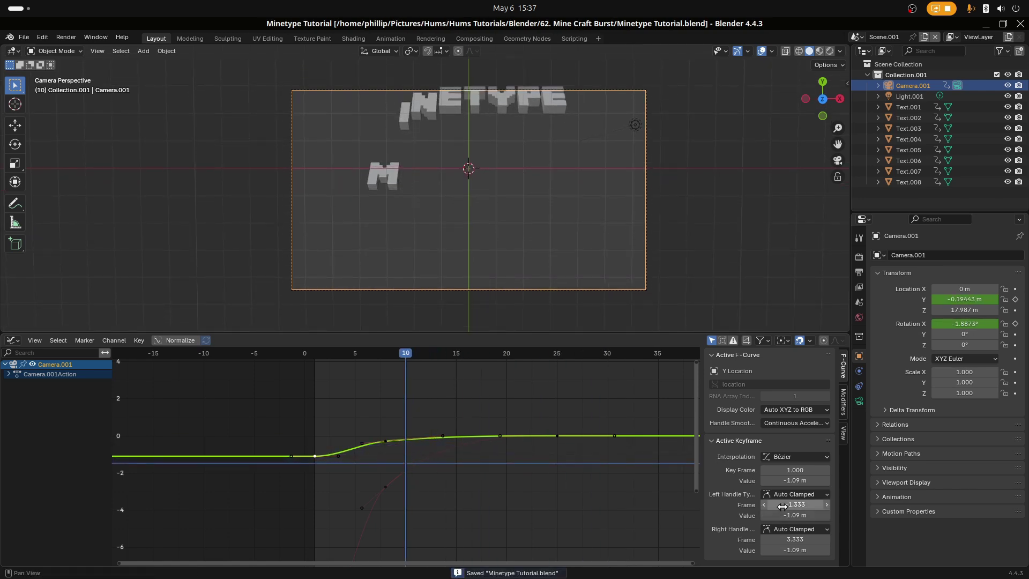
Step: Expand the camera's animation channels and add a Noise modifier to the Y Location curve
{"action": "left_click", "coordinate": [8, 374]}
{"action": "left_click", "coordinate": [11, 383]}
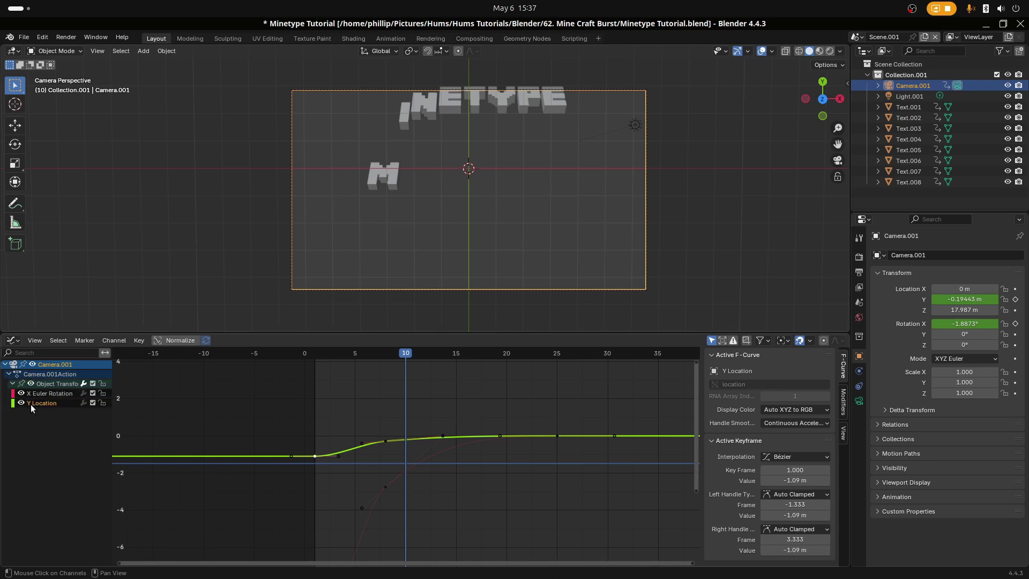
{"action": "left_click", "coordinate": [46, 392]}
{"action": "left_click", "coordinate": [69, 402]}
{"action": "left_click", "coordinate": [842, 410]}
{"action": "left_click", "coordinate": [773, 357]}
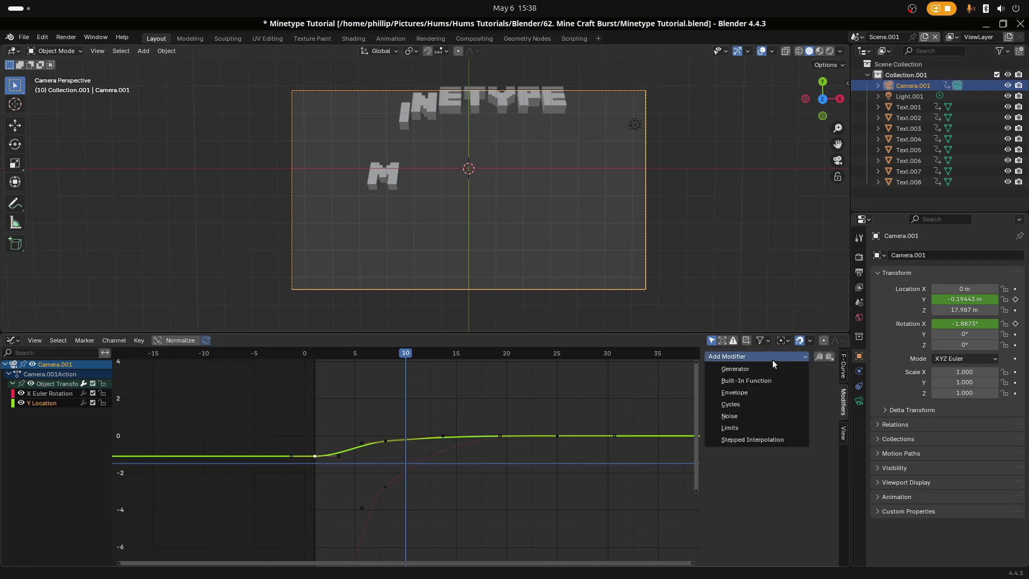
{"action": "left_click", "coordinate": [756, 416]}
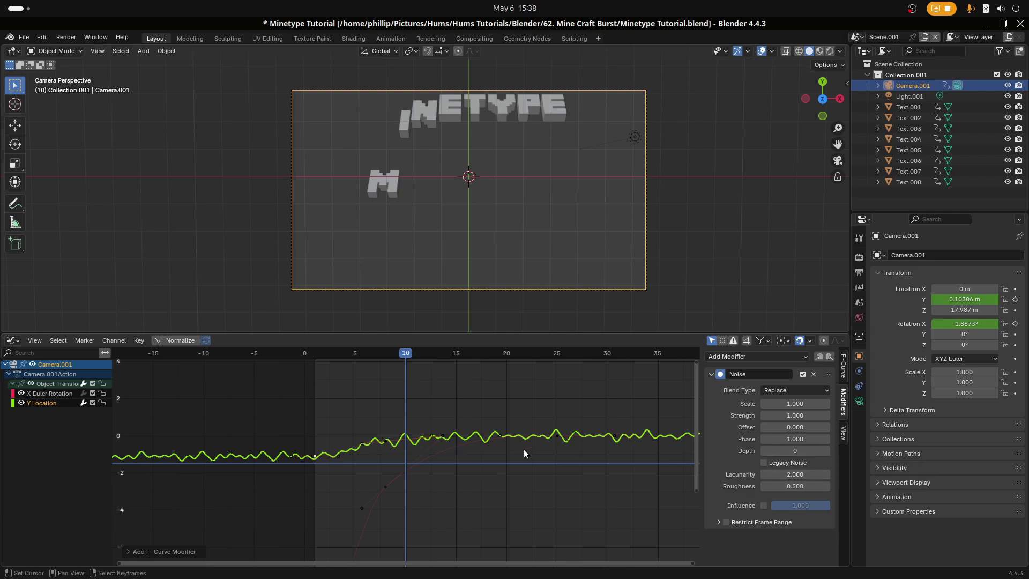
Step: Restrict the Noise modifier's frame range to start at 10 and end at 35
{"action": "left_click", "coordinate": [717, 522]}
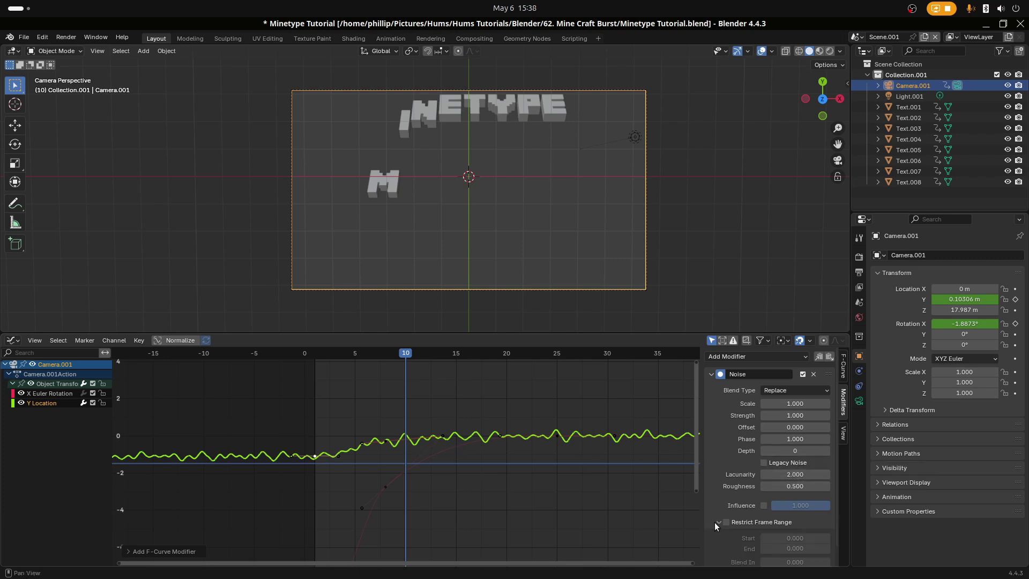
{"action": "scroll", "coordinate": [744, 509], "scroll_direction": "down", "scroll_amount": 1}
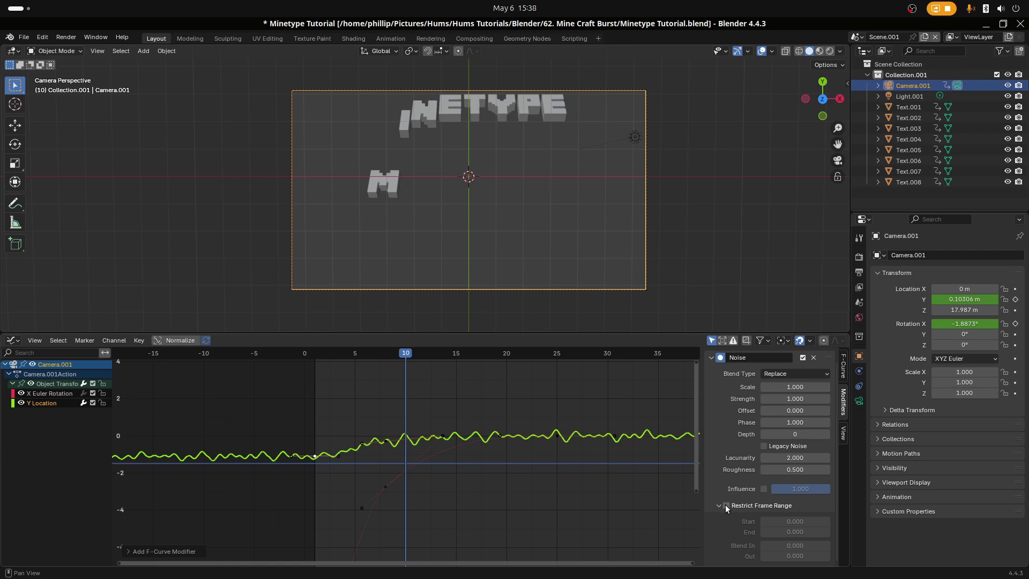
{"action": "left_click", "coordinate": [726, 505]}
{"action": "left_click", "coordinate": [795, 521]}
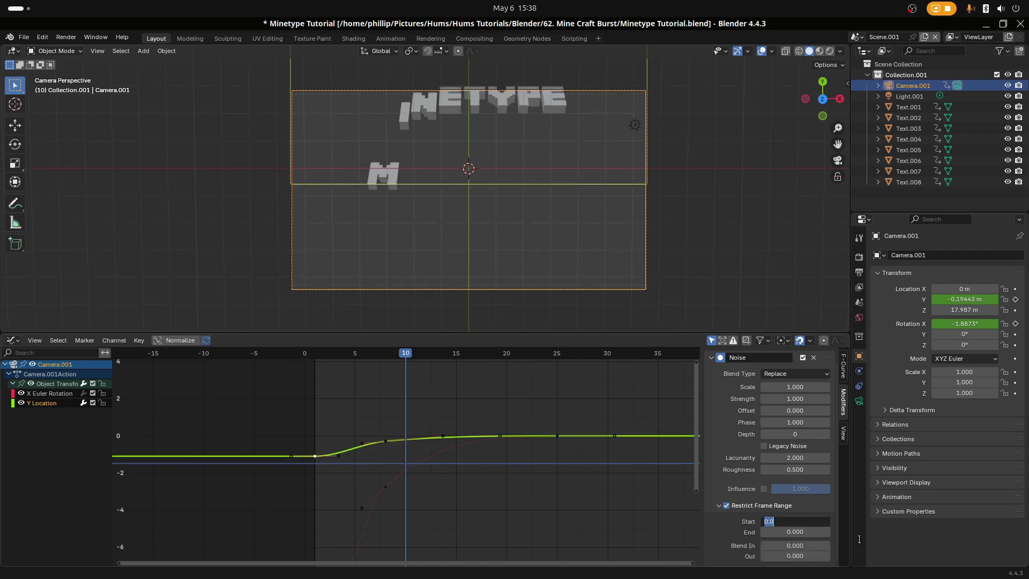
{"action": "type", "text": "10"}
{"action": "key", "text": "Return"}
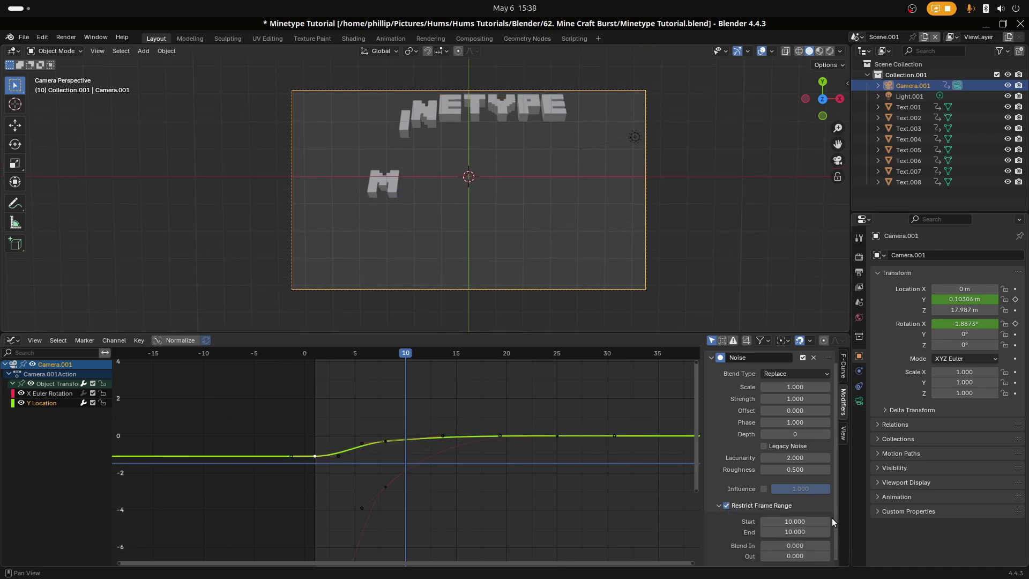
{"action": "left_click", "coordinate": [785, 532]}
{"action": "type", "text": "35"}
{"action": "key", "text": "Return"}
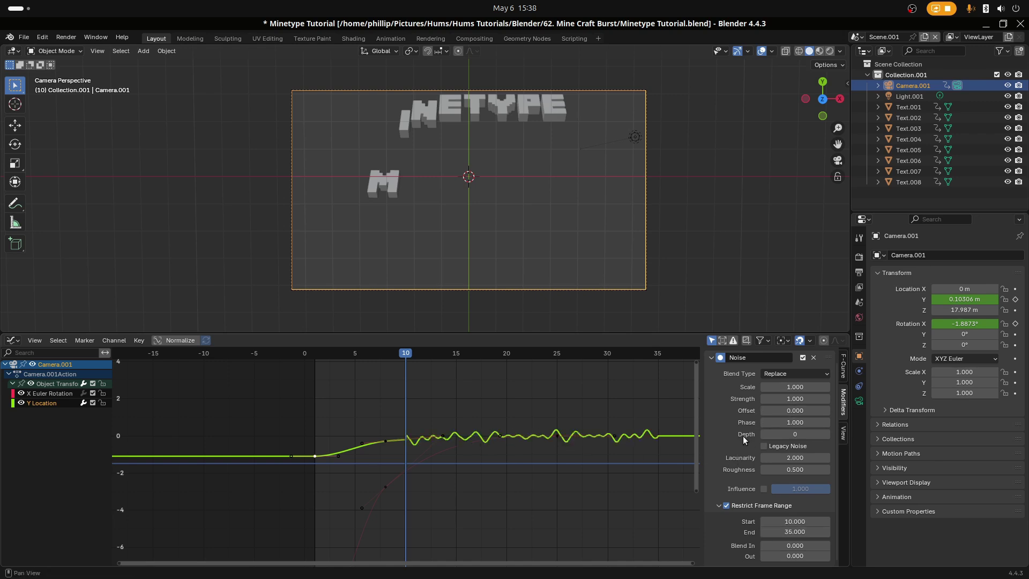
Step: Set the Noise modifier's Blend In to 5 frames
{"action": "left_click", "coordinate": [786, 549]}
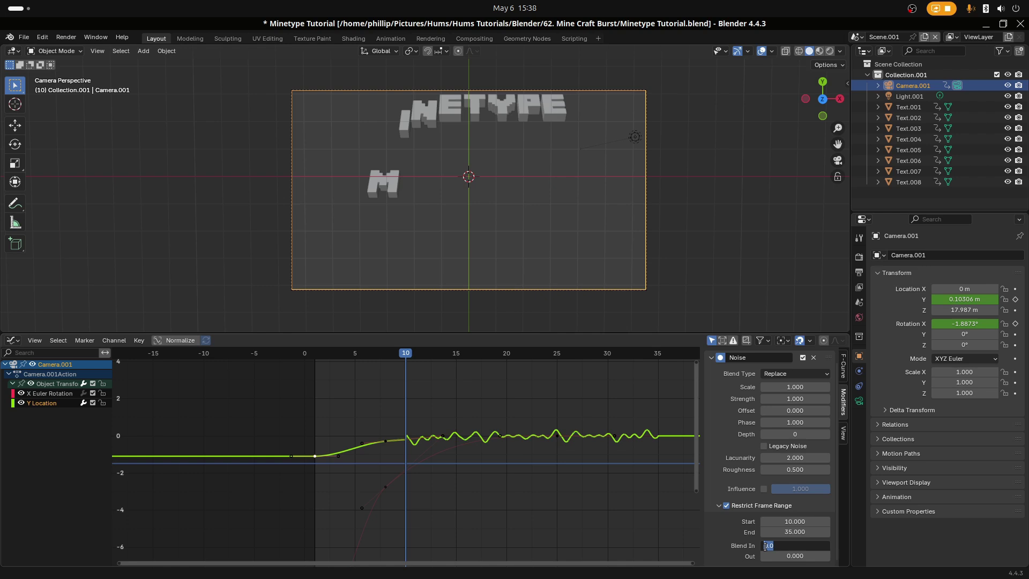
{"action": "type", "text": "10"}
{"action": "key", "text": "BackSpace"}
{"action": "key", "text": "BackSpace"}
{"action": "type", "text": "5"}
{"action": "key", "text": "Return"}
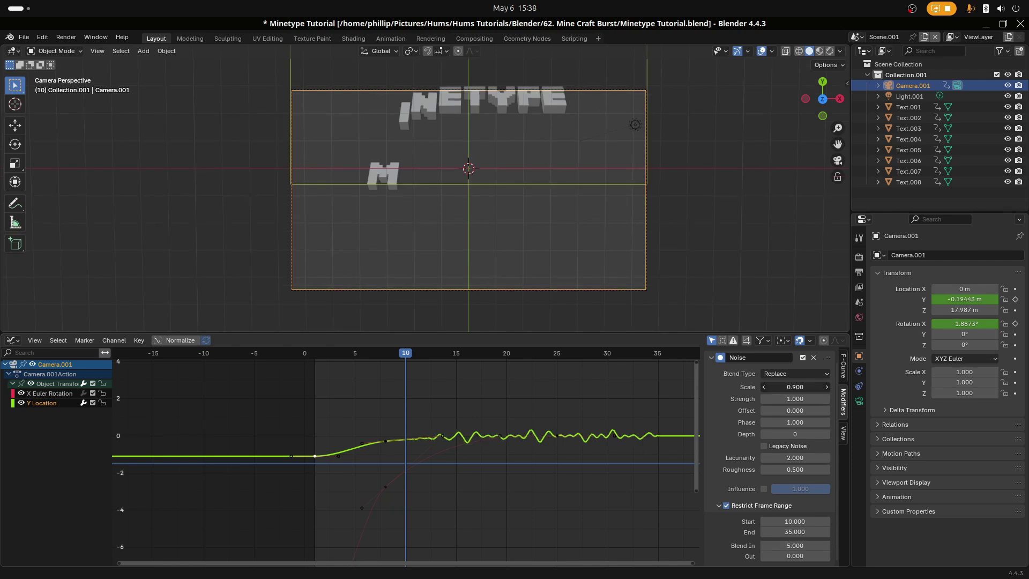
Step: Set the Noise modifier's Scale to 0.600 and Strength to 0.300, and preview the camera shake
{"action": "mouse_move", "coordinate": [783, 402]}
{"action": "left_mouse_down"}
{"action": "mouse_move", "coordinate": [740, 402]}
{"action": "mouse_move", "coordinate": [796, 388]}
{"action": "mouse_move", "coordinate": [775, 389]}
{"action": "left_mouse_up"}
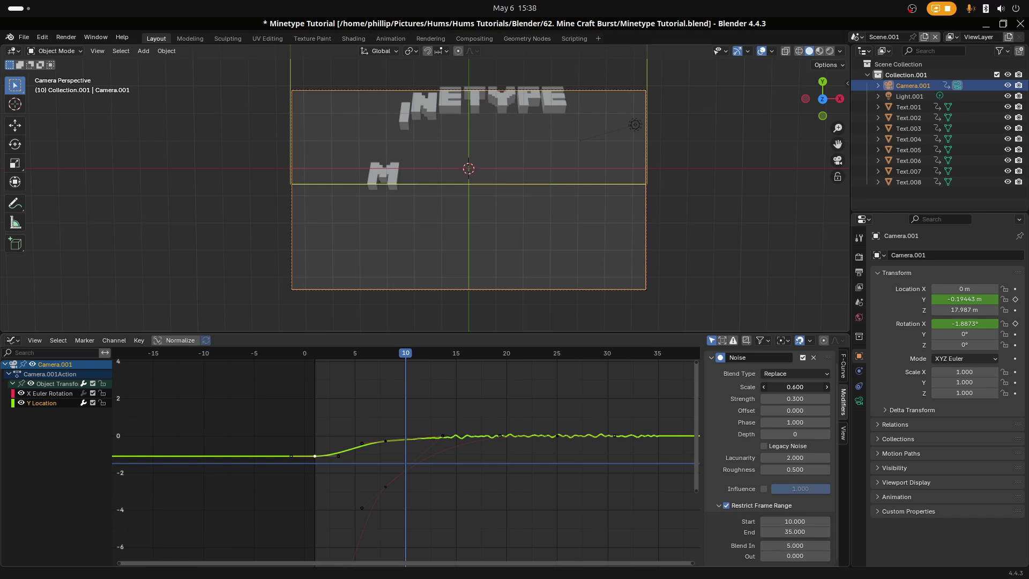
{"action": "left_click", "coordinate": [306, 420]}
{"action": "scroll", "coordinate": [332, 425], "scroll_direction": "down", "scroll_amount": 1}
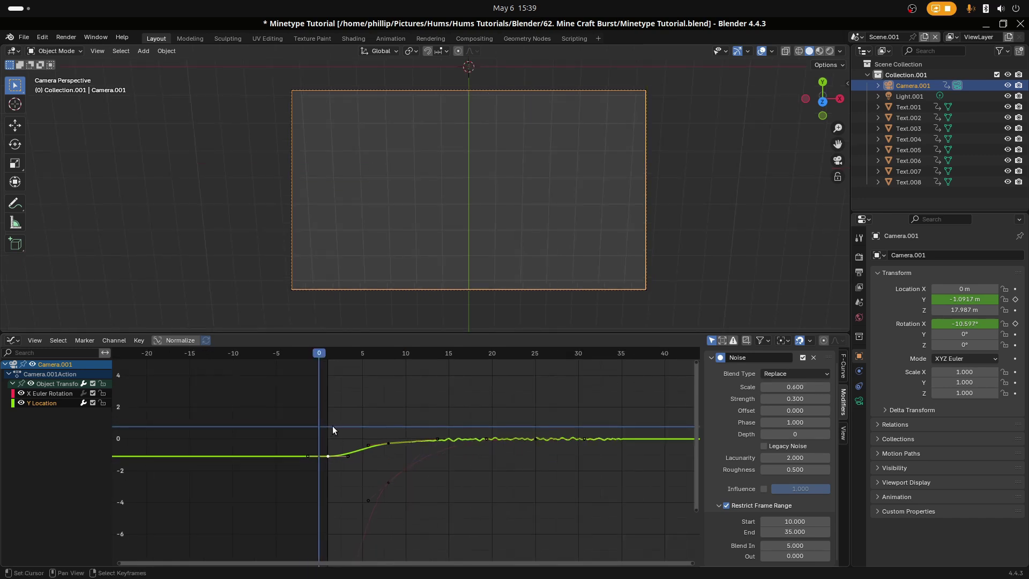
{"action": "key", "text": "space"}
{"action": "left_click", "coordinate": [314, 411]}
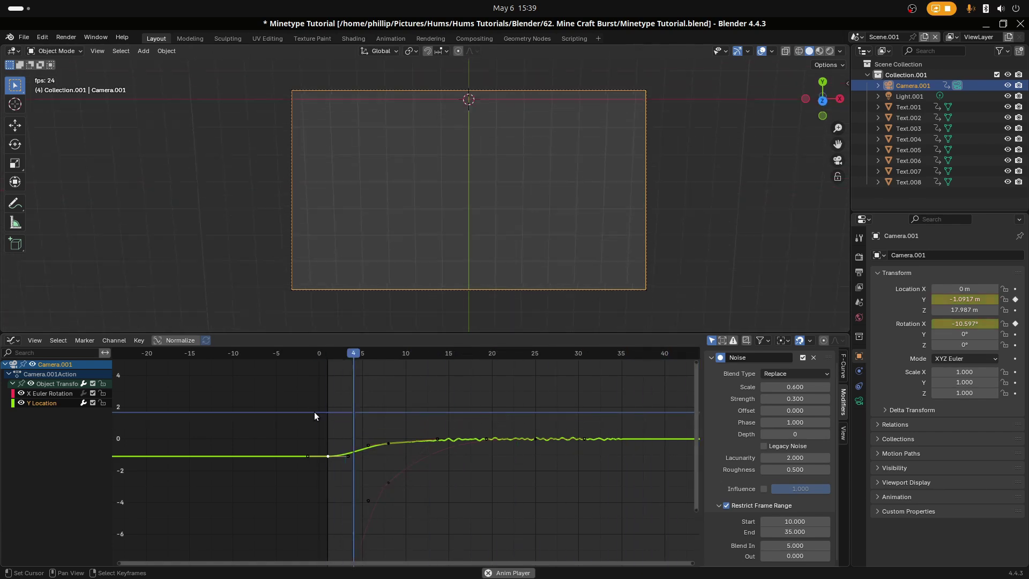
{"action": "left_click_drag", "start_coordinate": [336, 407], "coordinate": [391, 412]}
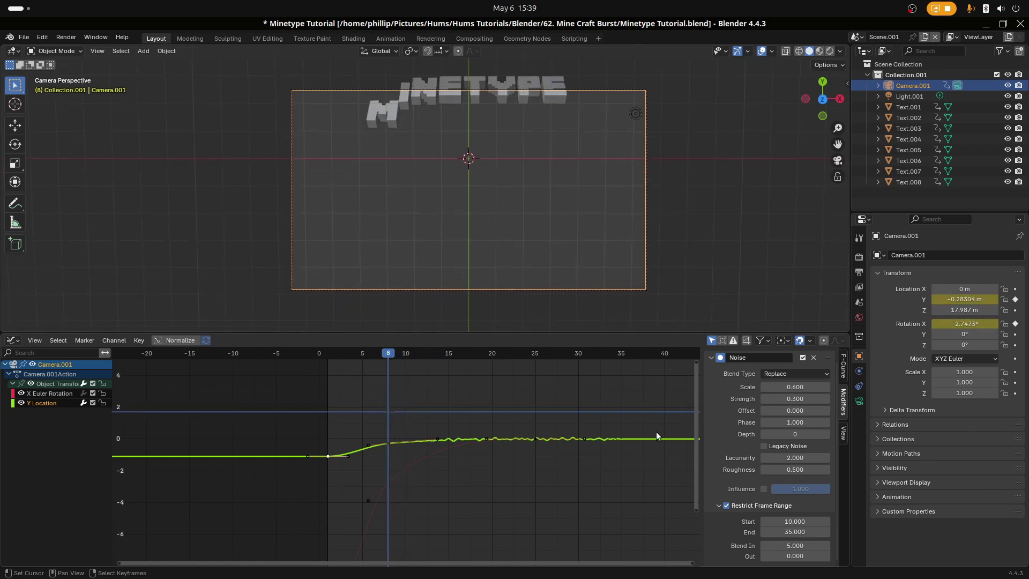
Step: Set the Noise modifier's Strength to 0.600 and play back the stronger camera shake
{"action": "left_click_drag", "start_coordinate": [794, 398], "coordinate": [814, 399]}
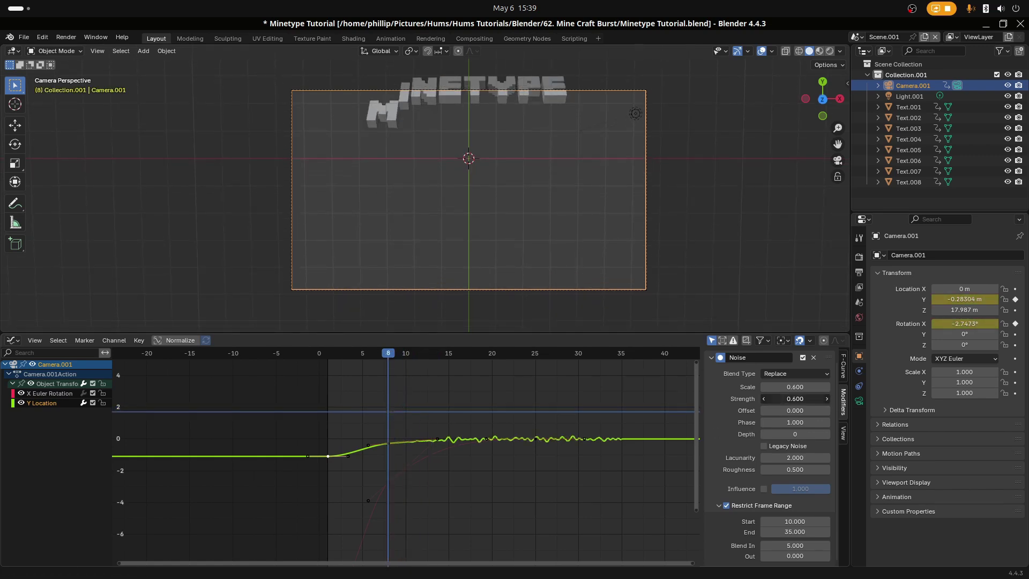
{"action": "key", "text": "space"}
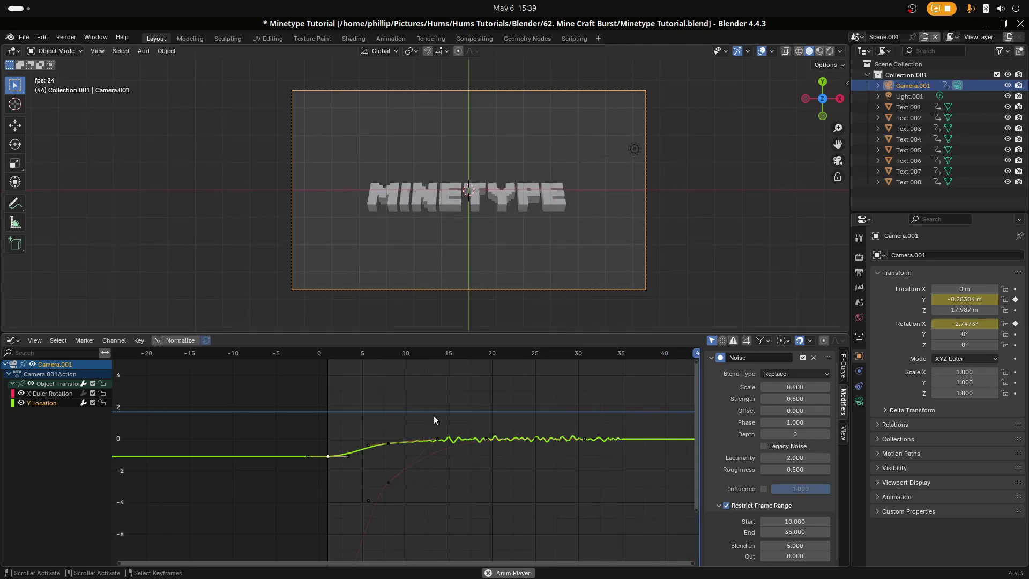
{"action": "left_click", "coordinate": [375, 423]}
{"action": "key", "text": "space"}
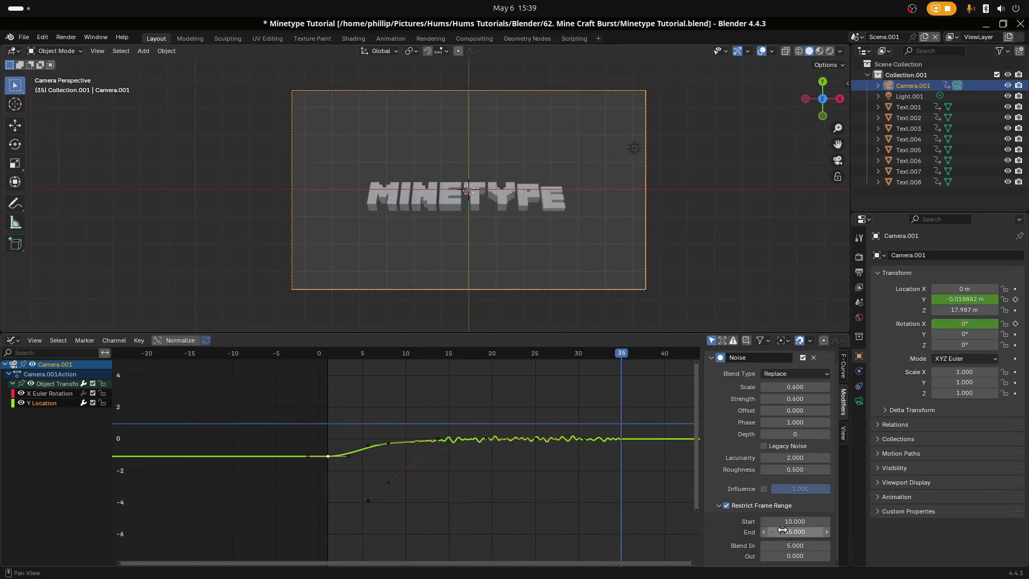
Step: Set the Noise modifier's Blend In to 10 frames and play back the animation
{"action": "left_click", "coordinate": [792, 545]}
{"action": "type", "text": "10"}
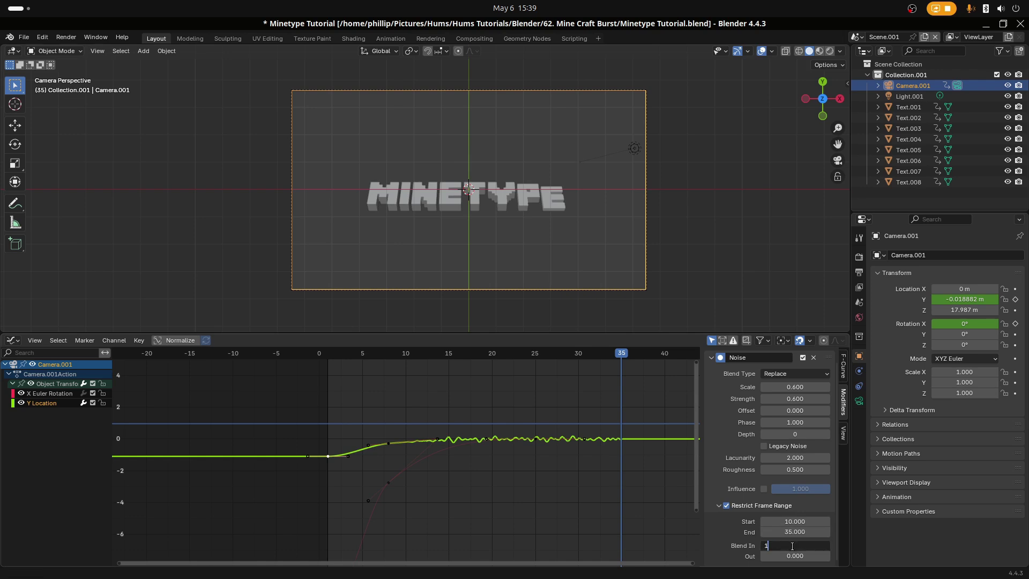
{"action": "key", "text": "Return"}
{"action": "key", "text": "space"}
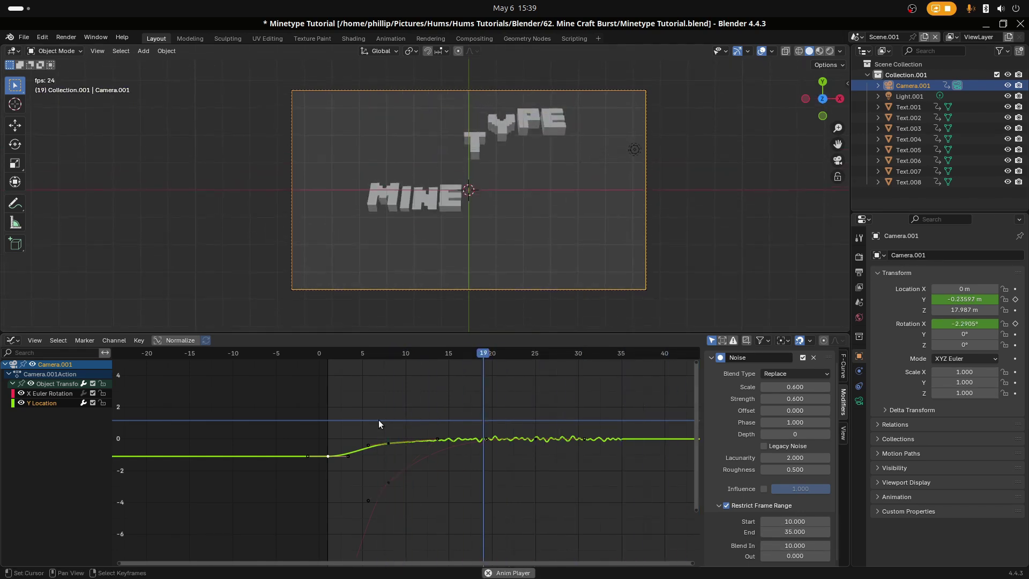
{"action": "key", "text": "space"}
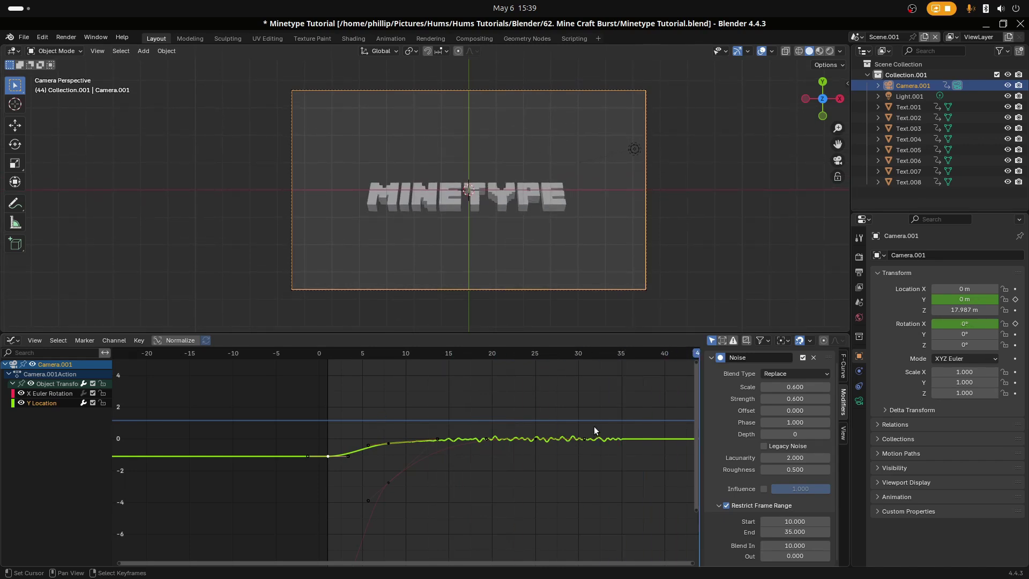
Step: Replay the animation from its early frames to check the camera shake, and save the file
{"action": "left_click_drag", "start_coordinate": [621, 419], "coordinate": [346, 441]}
{"action": "key", "text": "space"}
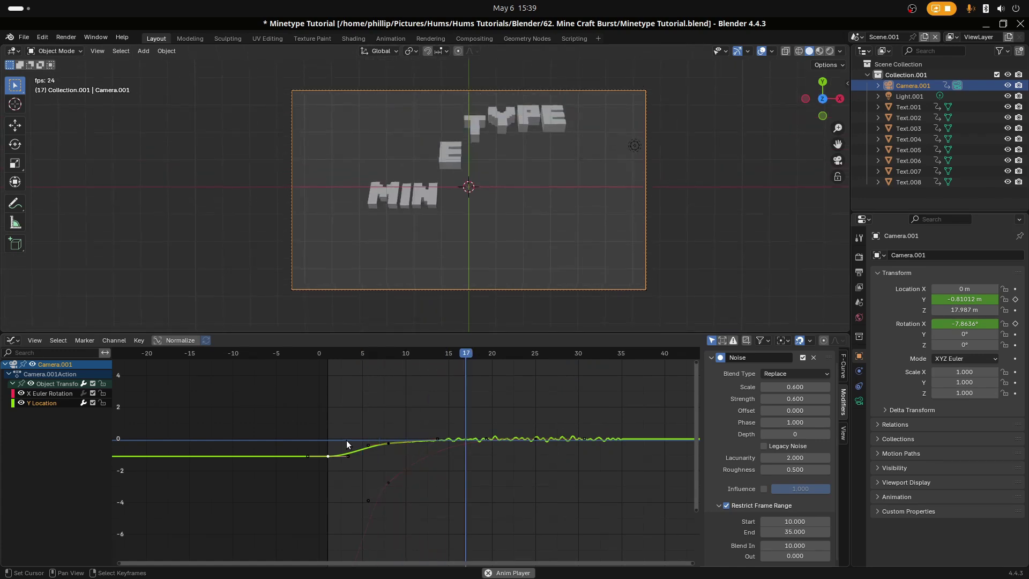
{"action": "right_click", "coordinate": [333, 419], "text": "shift"}
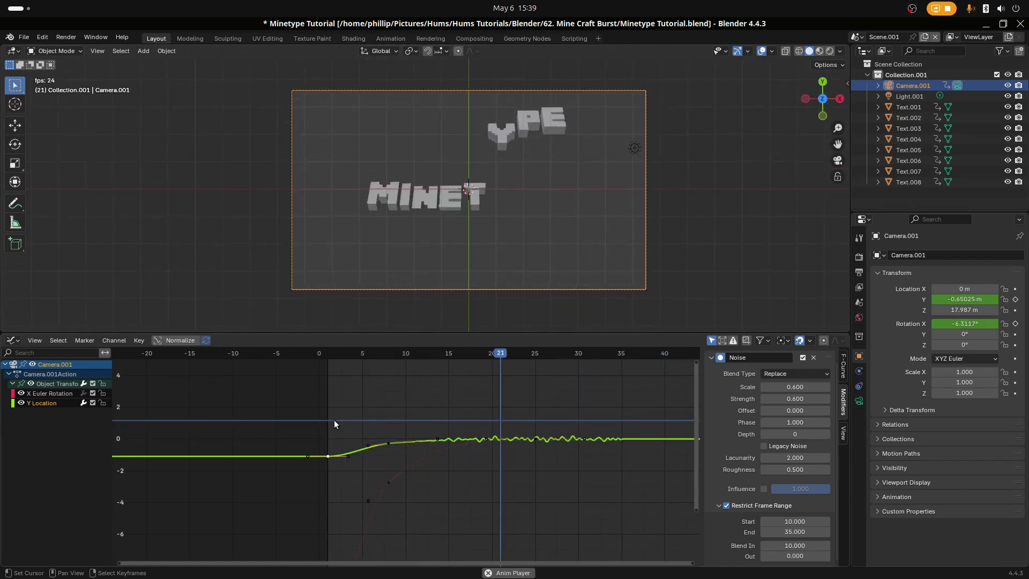
{"action": "key", "text": "space"}
{"action": "key", "text": "ctrl+s"}
{"action": "key", "text": "space"}
{"action": "key", "text": "space"}
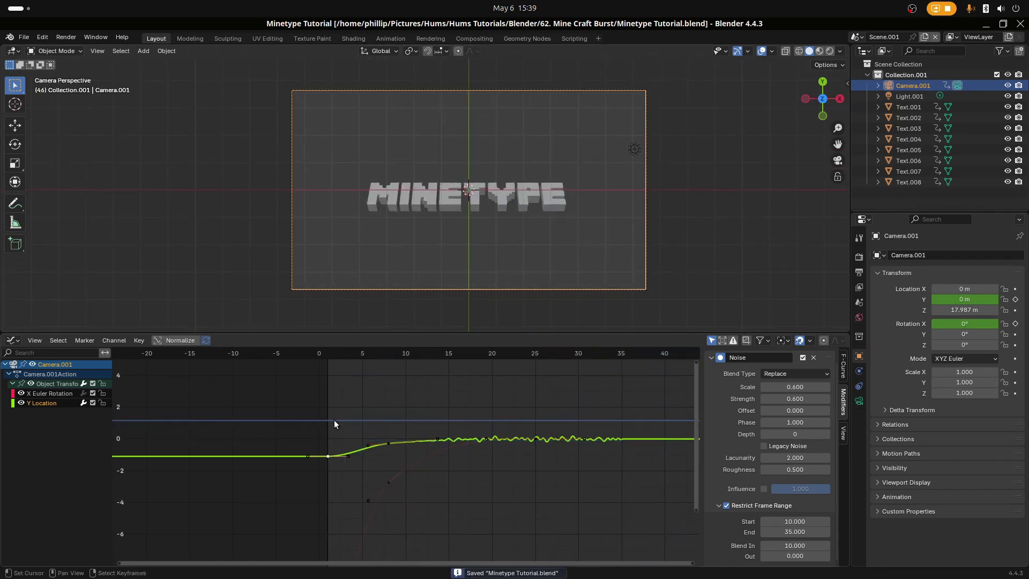
{"action": "left_click_drag", "start_coordinate": [640, 414], "coordinate": [363, 426]}
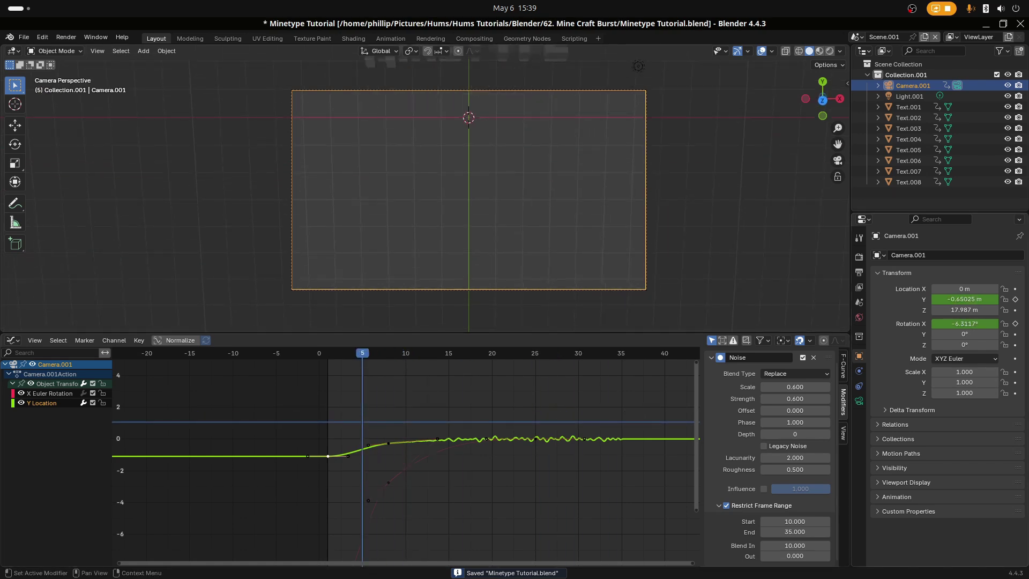
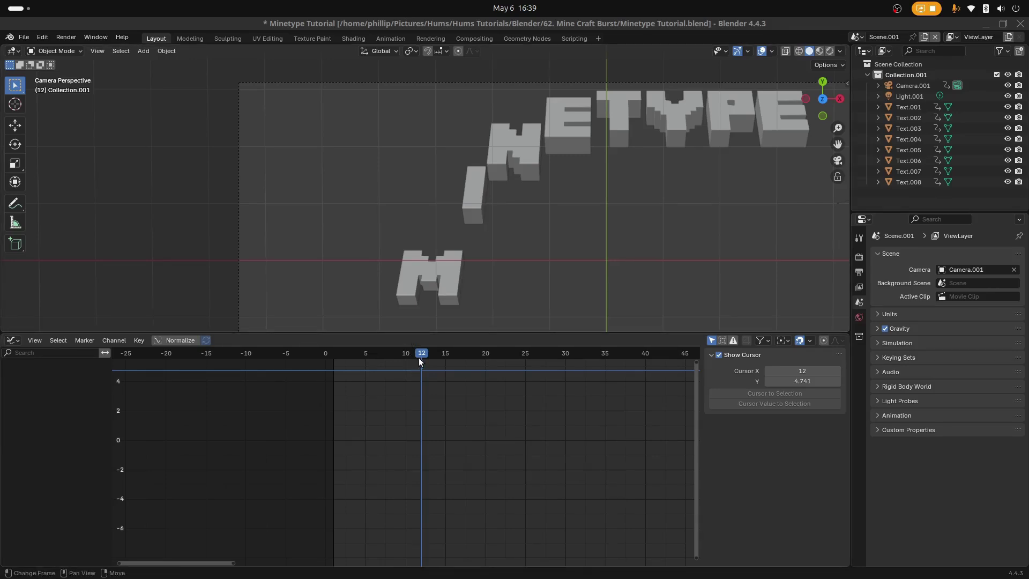
Step: Set the current frame to 11 and open the letter M's mesh for editing, framed in the viewport
{"action": "mouse_move", "coordinate": [419, 358]}
{"action": "left_mouse_down"}
{"action": "mouse_move", "coordinate": [349, 360]}
{"action": "mouse_move", "coordinate": [415, 363]}
{"action": "left_mouse_up"}
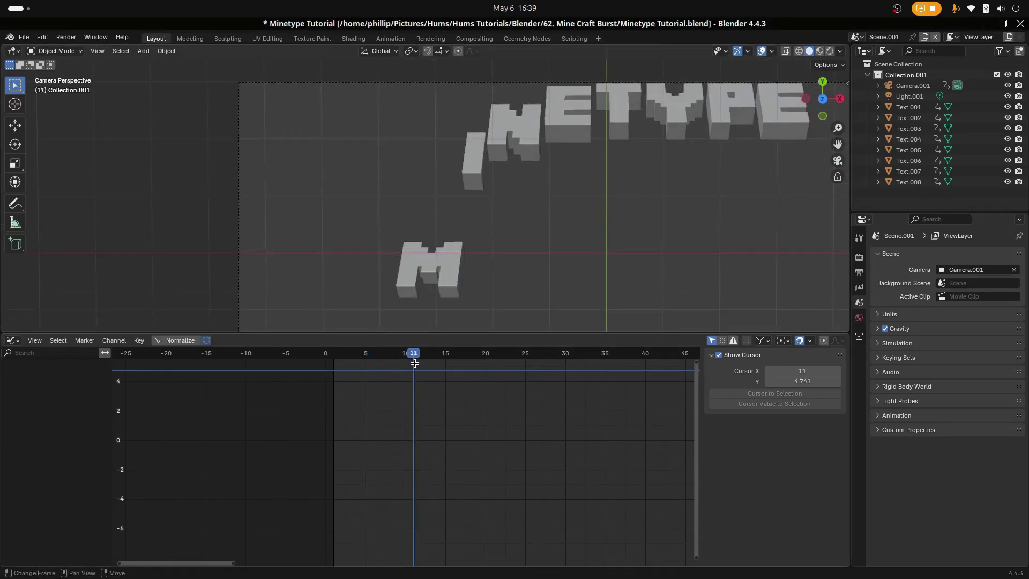
{"action": "left_click", "coordinate": [439, 271]}
{"action": "key", "text": "Tab"}
{"action": "key", "text": "KP_Decimal"}
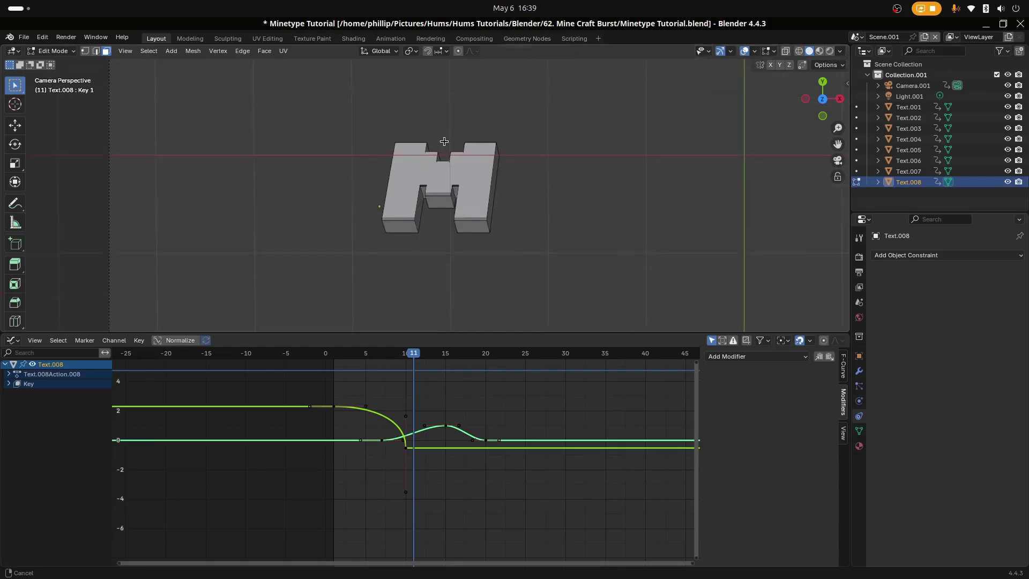
{"action": "scroll", "coordinate": [444, 142], "scroll_direction": "up", "scroll_amount": 1}
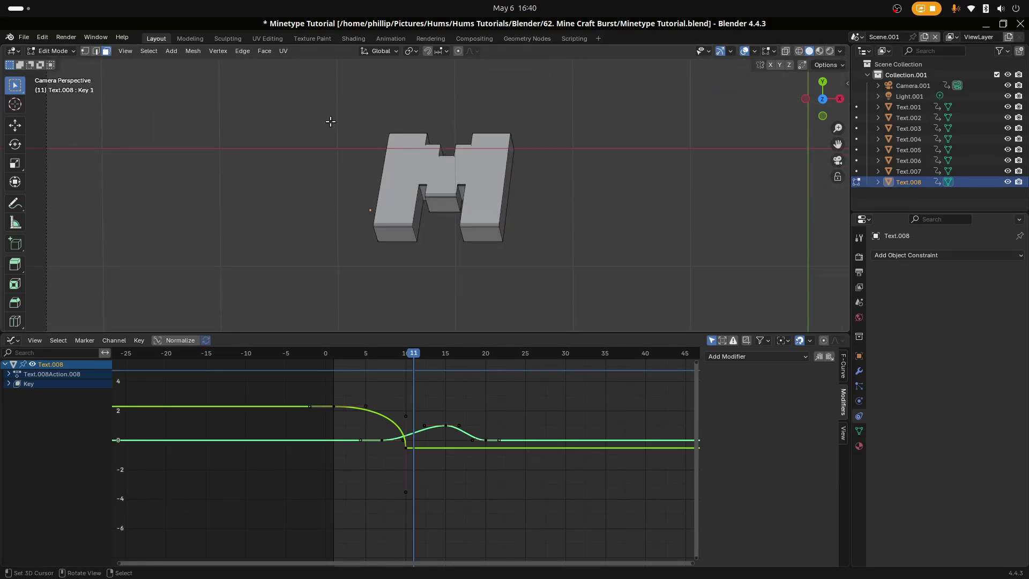
Step: Duplicate the front face of the M and move the copy about 0.08 m along Y
{"action": "left_click", "coordinate": [420, 167]}
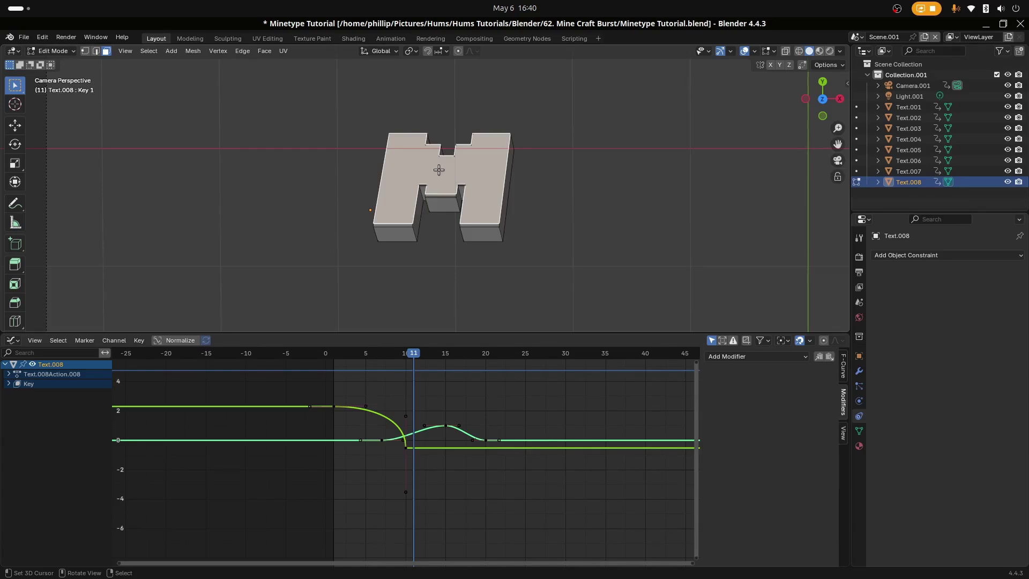
{"action": "key", "text": "shift+d"}
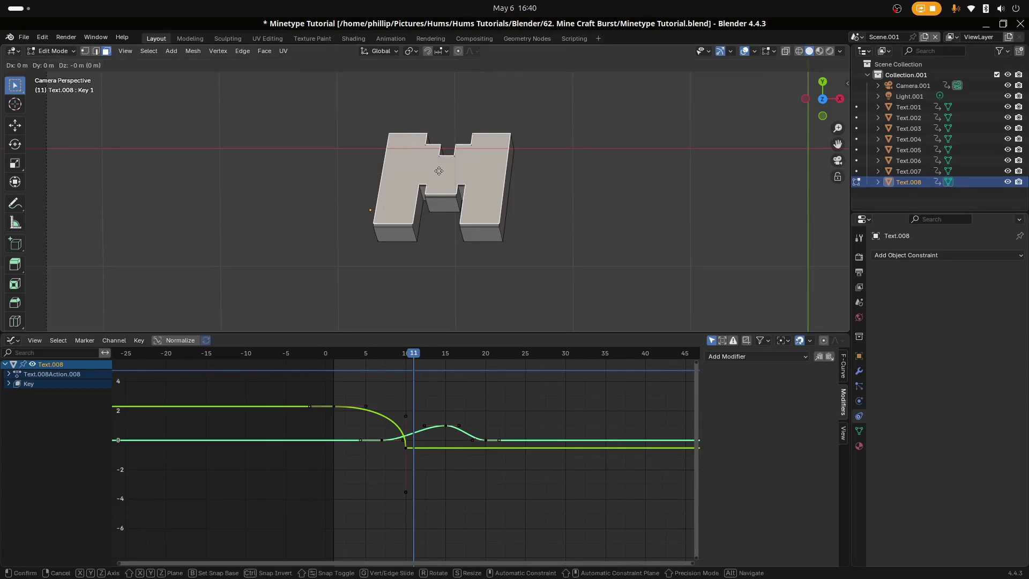
{"action": "right_click", "coordinate": [455, 152]}
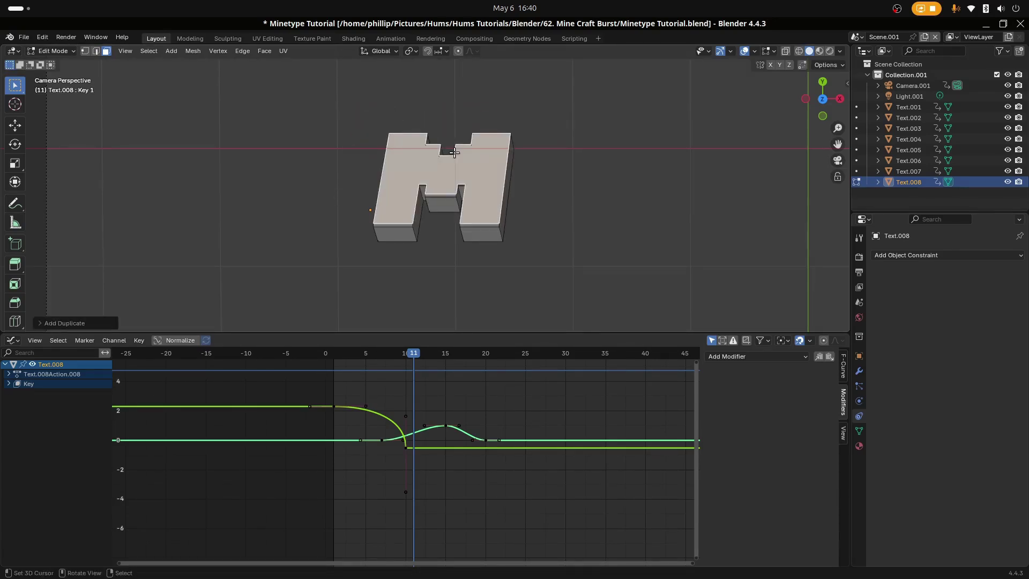
{"action": "key", "text": "g"}
{"action": "key", "text": "z"}
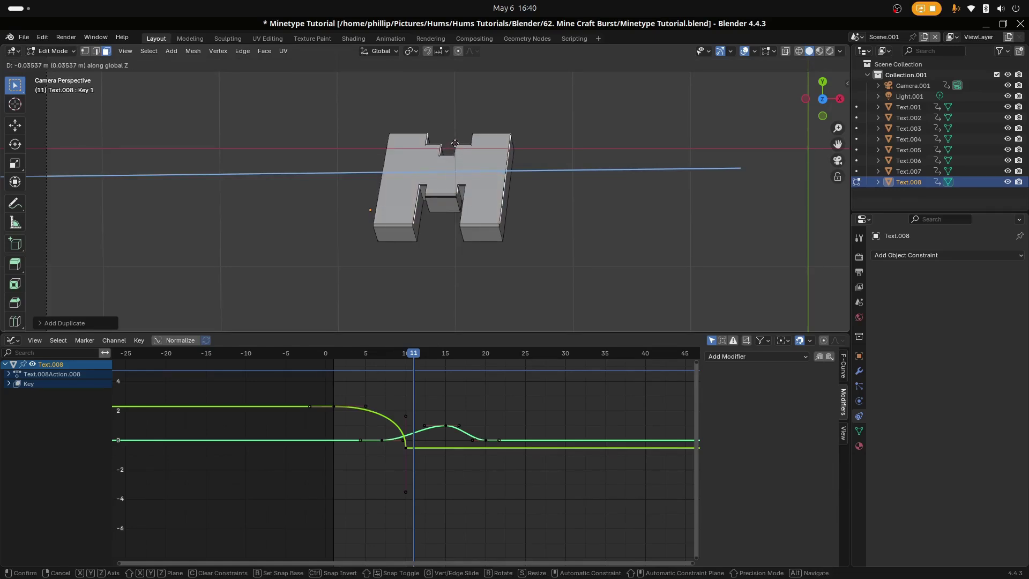
{"action": "key", "text": "y"}
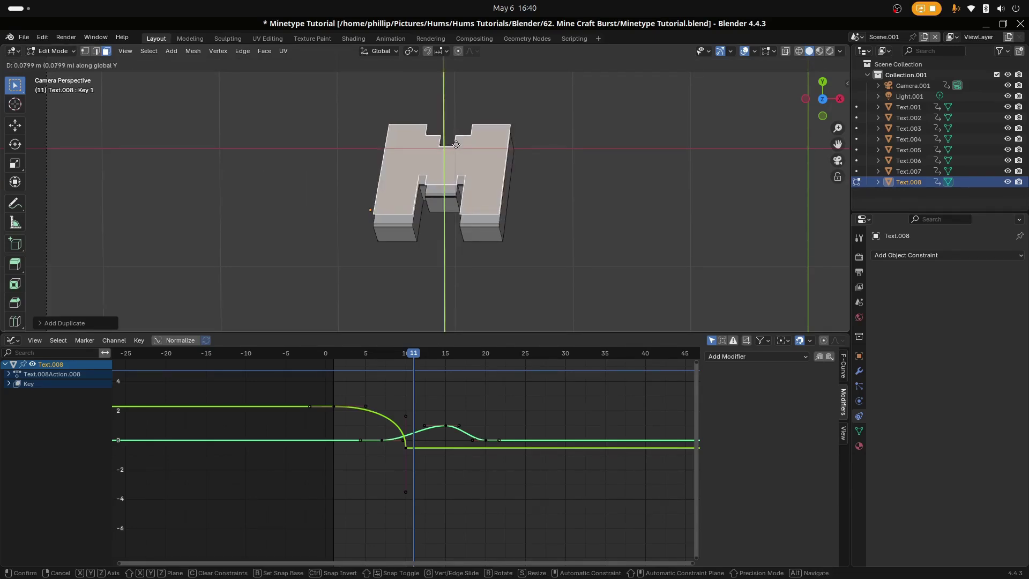
{"action": "left_click", "coordinate": [457, 144]}
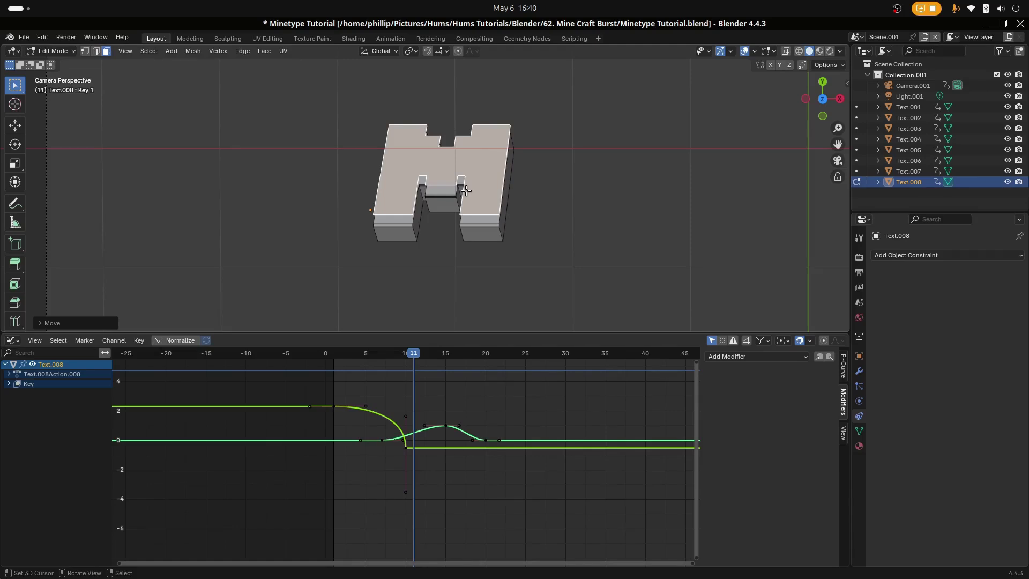
Step: Select the M's whole mesh along with the duplicated face and separate it by loose parts
{"action": "key", "text": "l"}
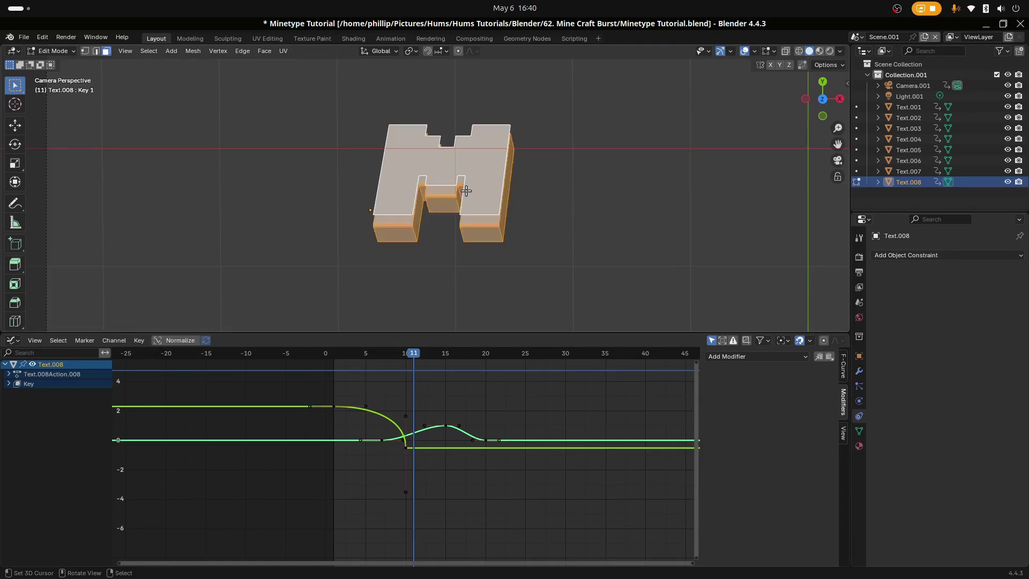
{"action": "key", "text": "1"}
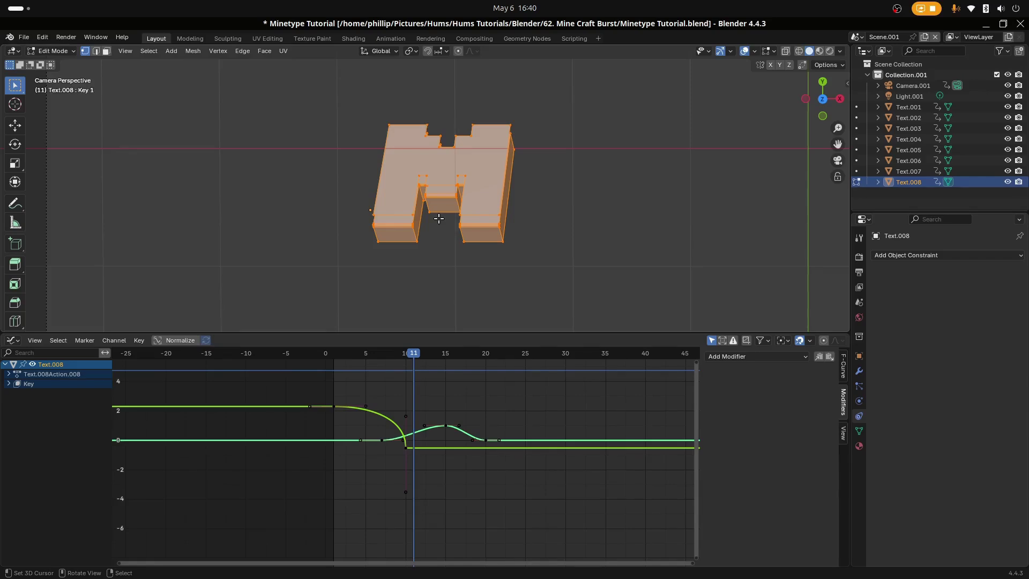
{"action": "key", "text": "p"}
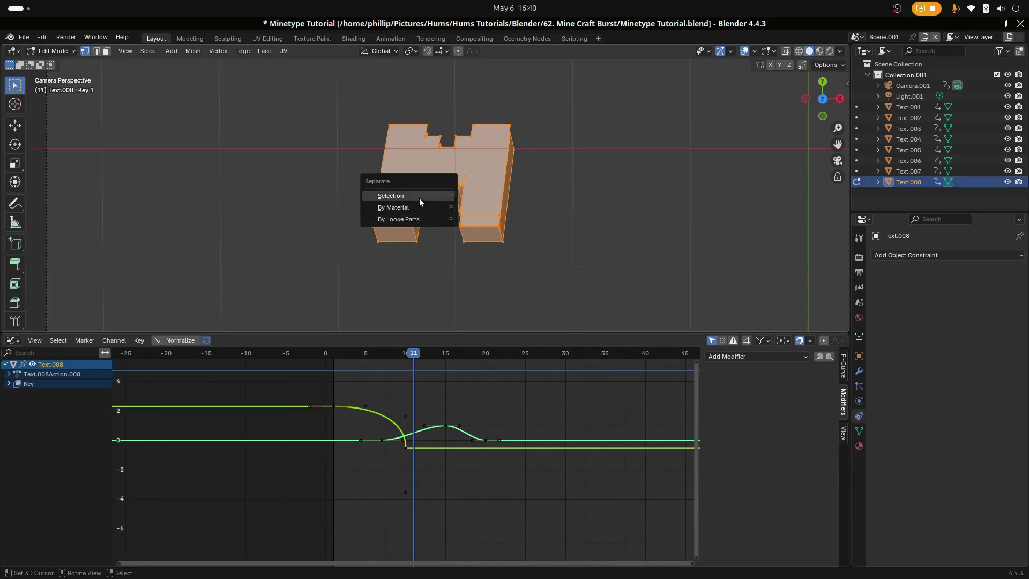
{"action": "left_click", "coordinate": [406, 219]}
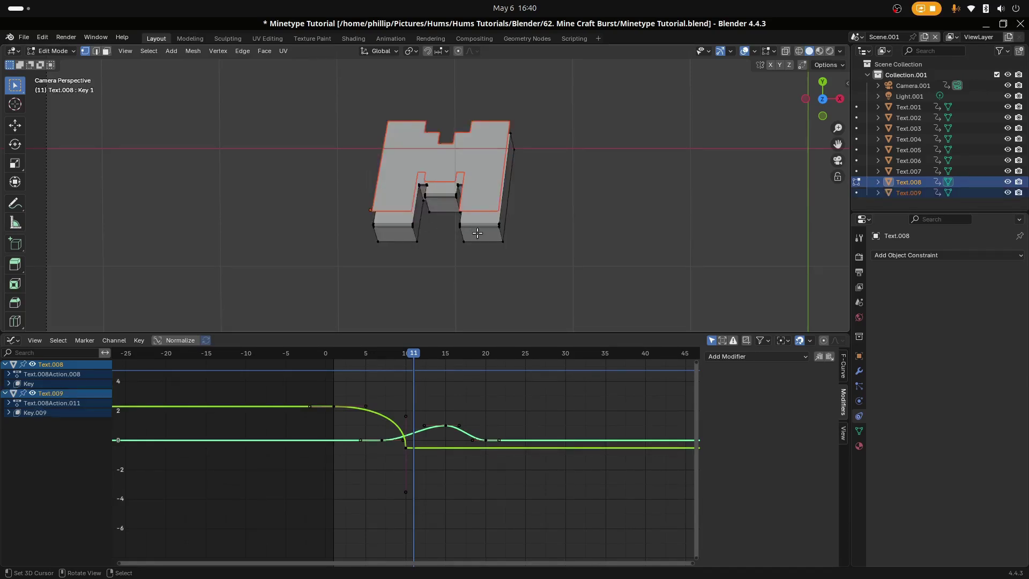
Step: In Object Mode, move the separated M face about 0.9 m down along Y and about 0.08 m in negative X
{"action": "key", "text": "Tab"}
{"action": "left_click", "coordinate": [478, 178]}
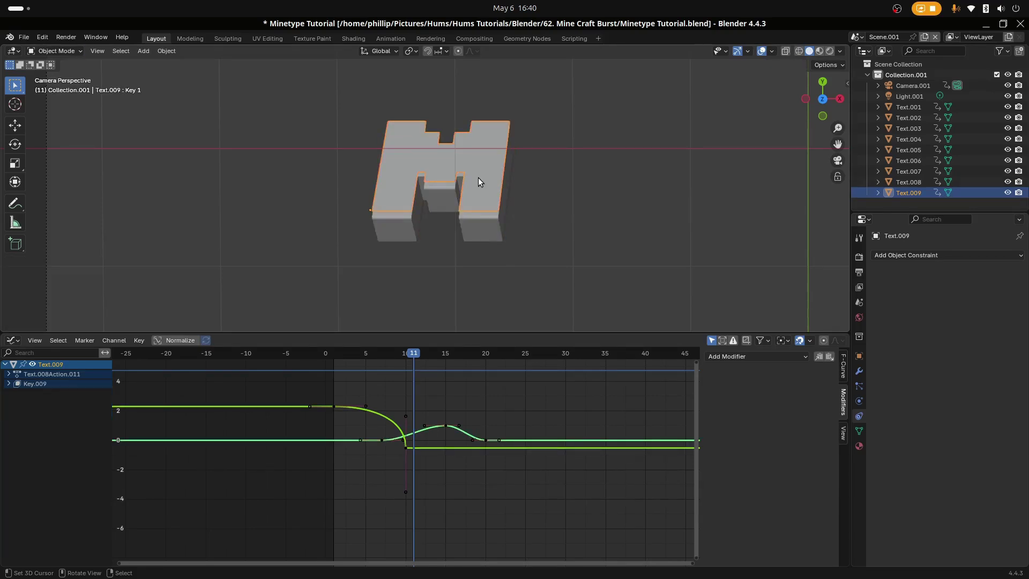
{"action": "key", "text": "g"}
{"action": "key", "text": "y"}
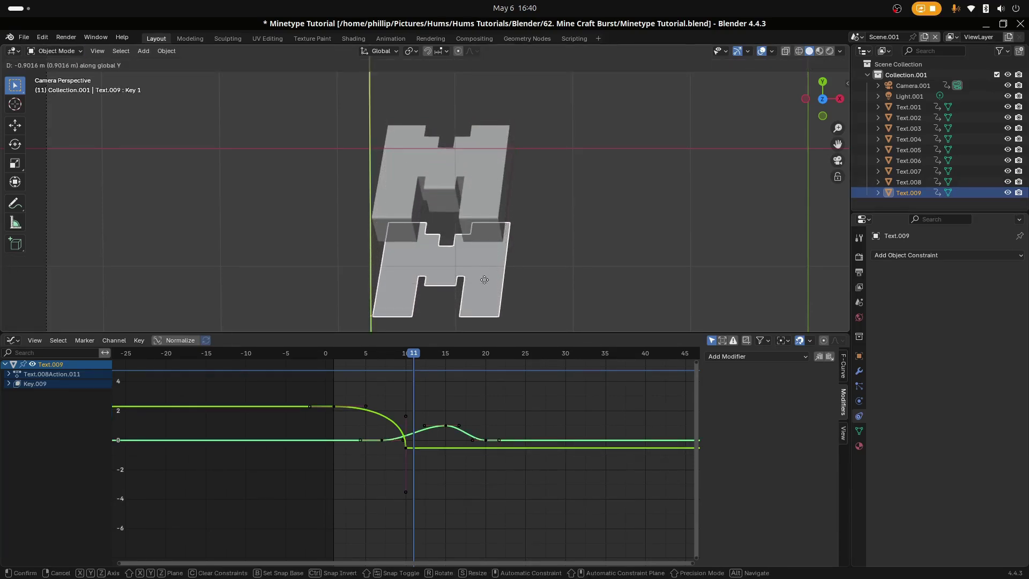
{"action": "left_click", "coordinate": [487, 256]}
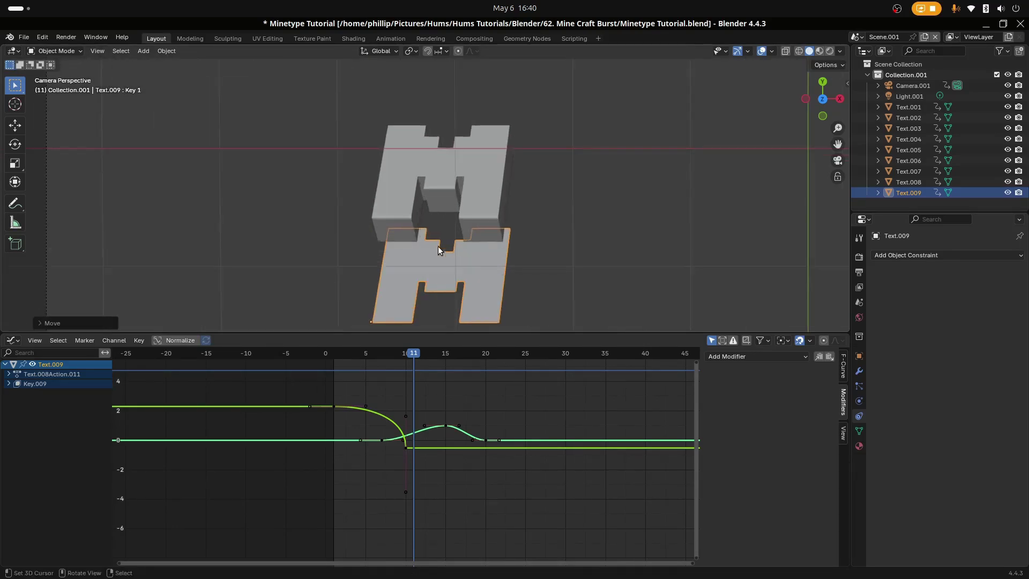
{"action": "key", "text": "g"}
{"action": "key", "text": "x"}
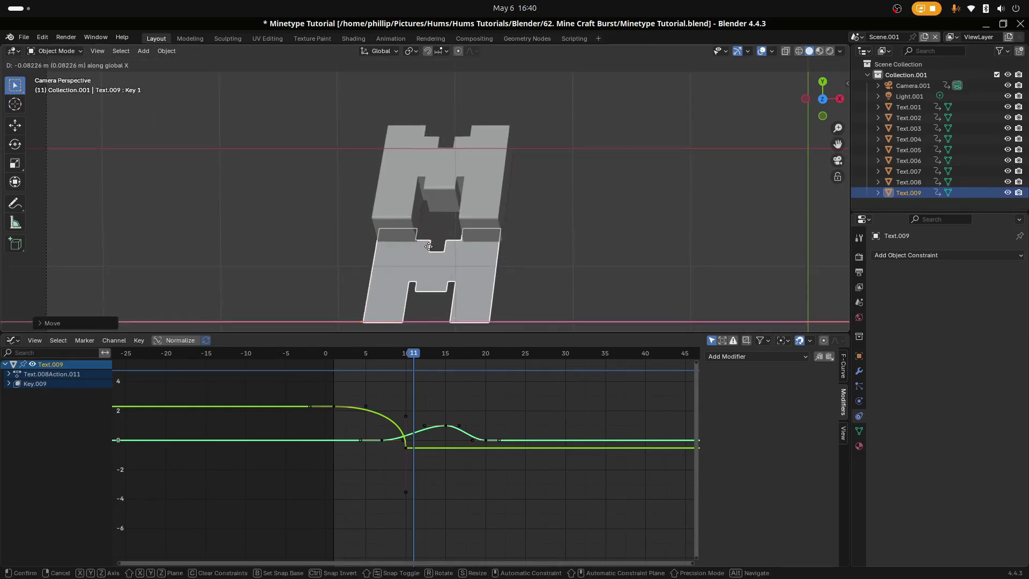
{"action": "left_click", "coordinate": [428, 246]}
{"action": "scroll", "coordinate": [462, 240], "scroll_direction": "down", "scroll_amount": 1}
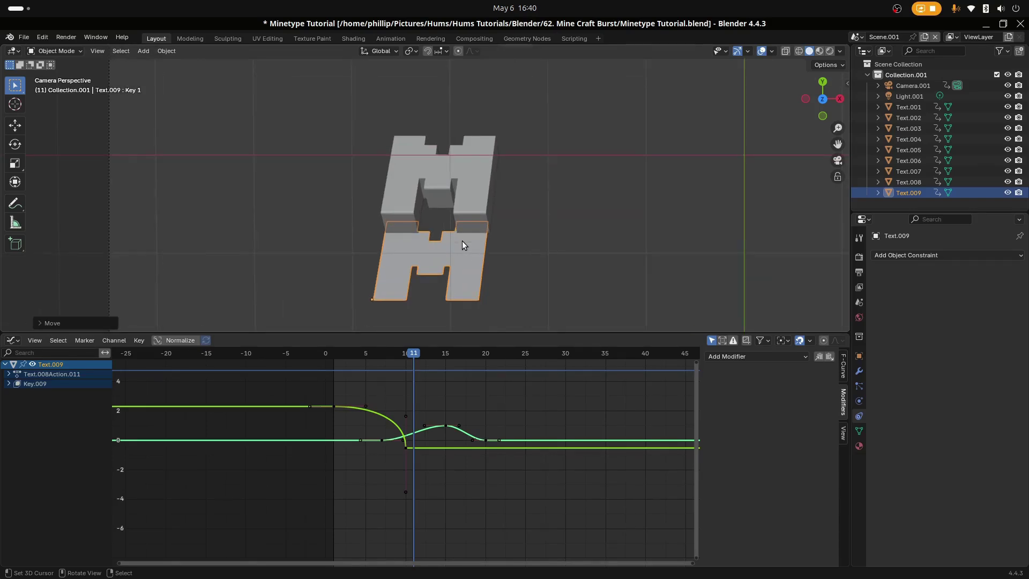
Step: Set the separated M face's origin to its centre of mass, first by surface and again by volume
{"action": "key", "text": "r"}
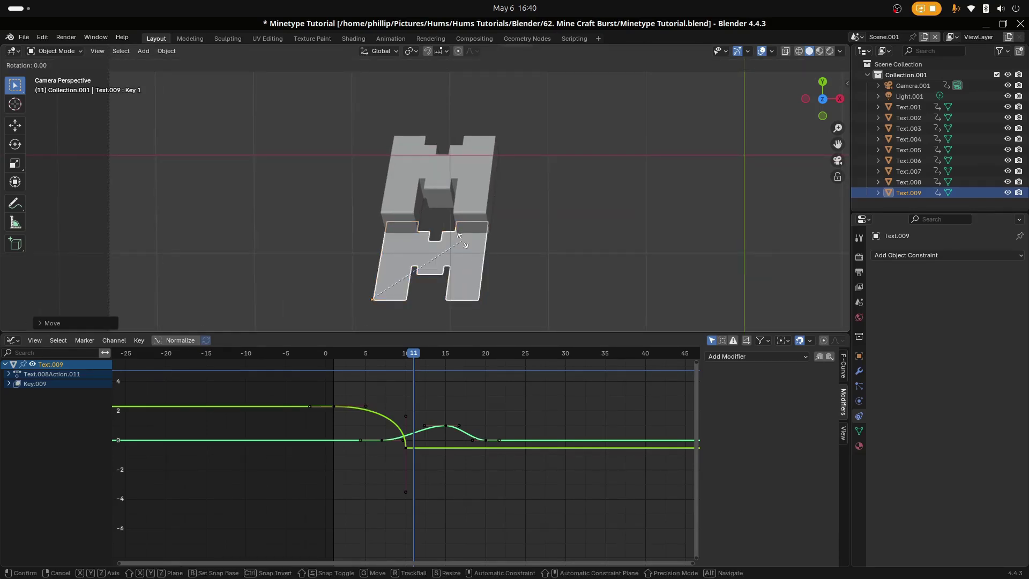
{"action": "right_click", "coordinate": [462, 240]}
{"action": "left_click", "coordinate": [163, 51]}
{"action": "mouse_move", "coordinate": [195, 73]}
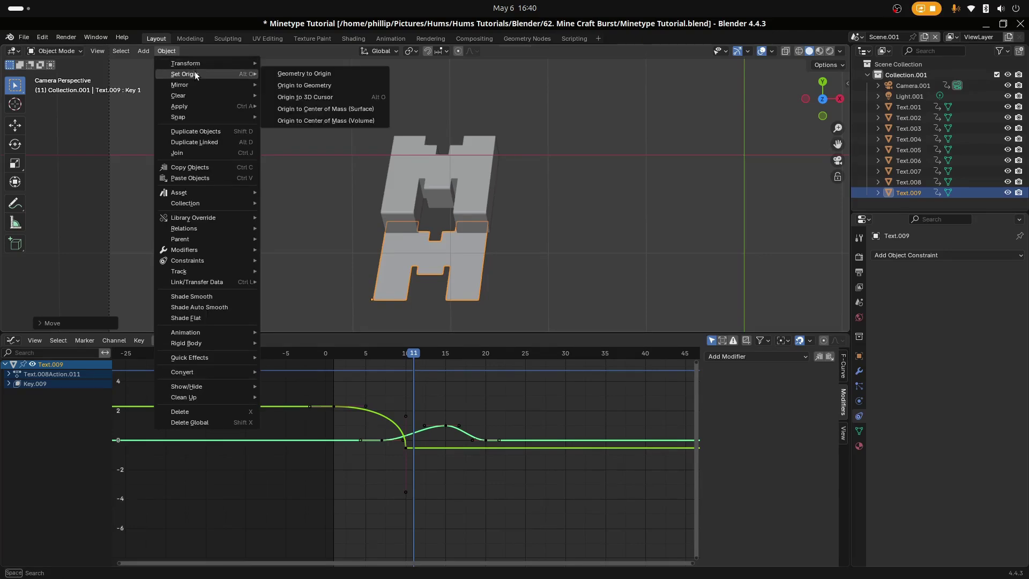
{"action": "left_click", "coordinate": [351, 109]}
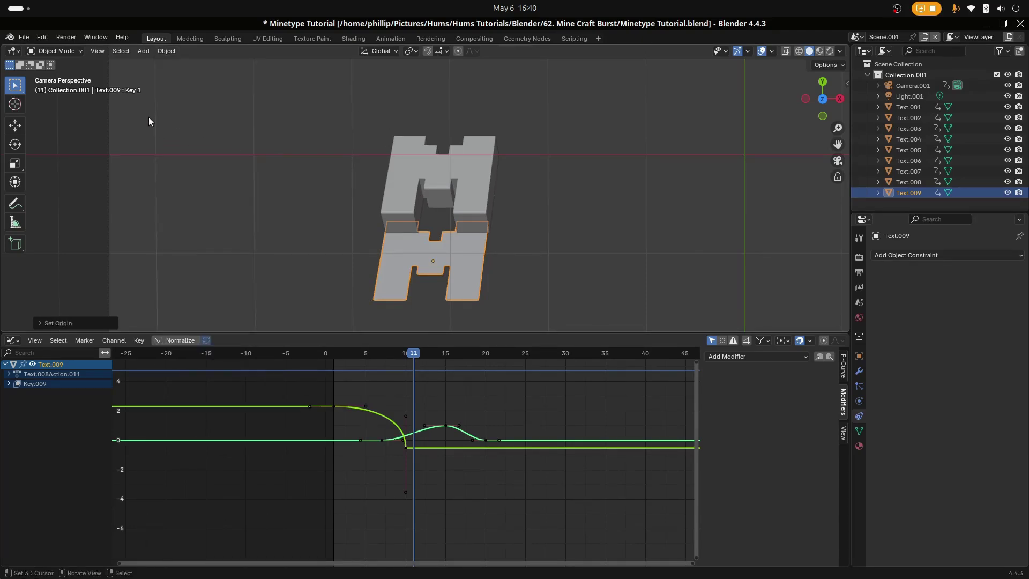
{"action": "left_click", "coordinate": [166, 51]}
{"action": "mouse_move", "coordinate": [235, 74]}
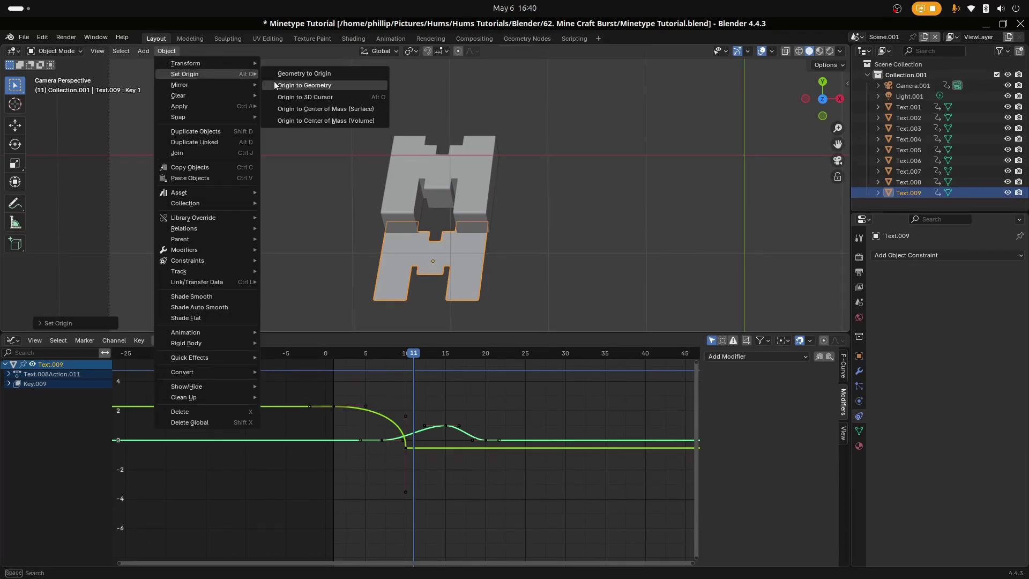
{"action": "left_click", "coordinate": [343, 119]}
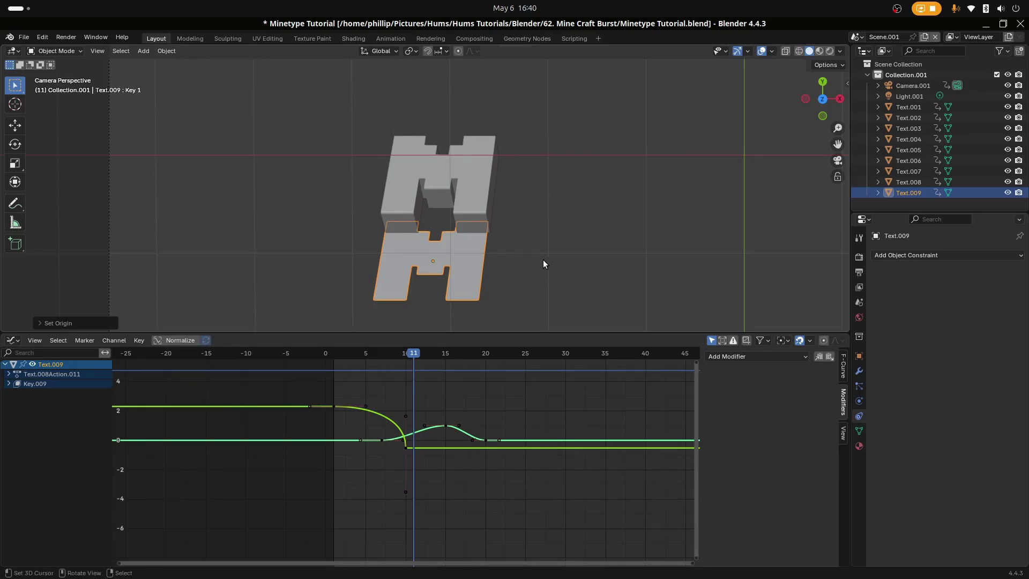
Step: Rotate the separated M face 42° about the global X axis
{"action": "key", "text": "r"}
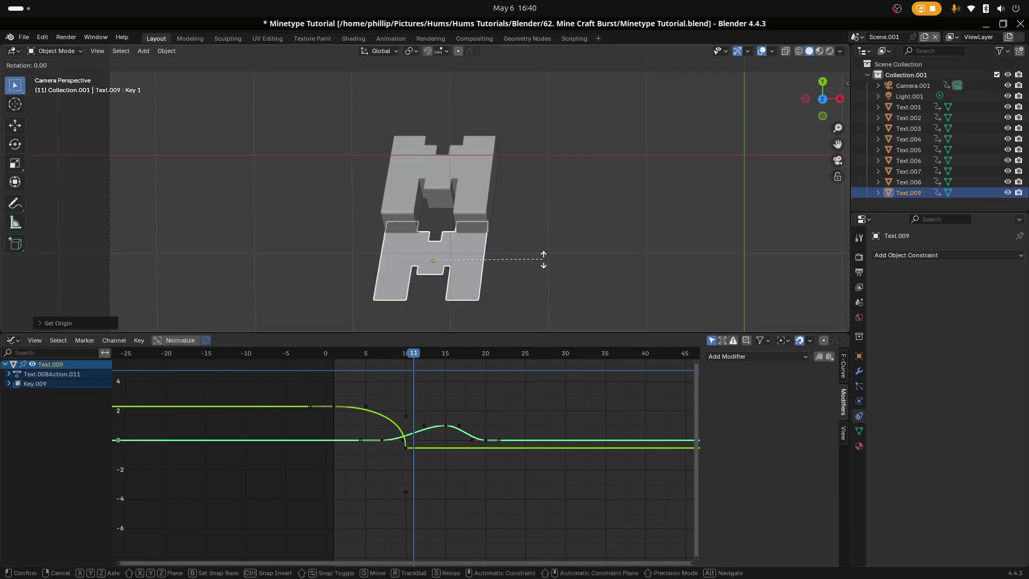
{"action": "key", "text": "x"}
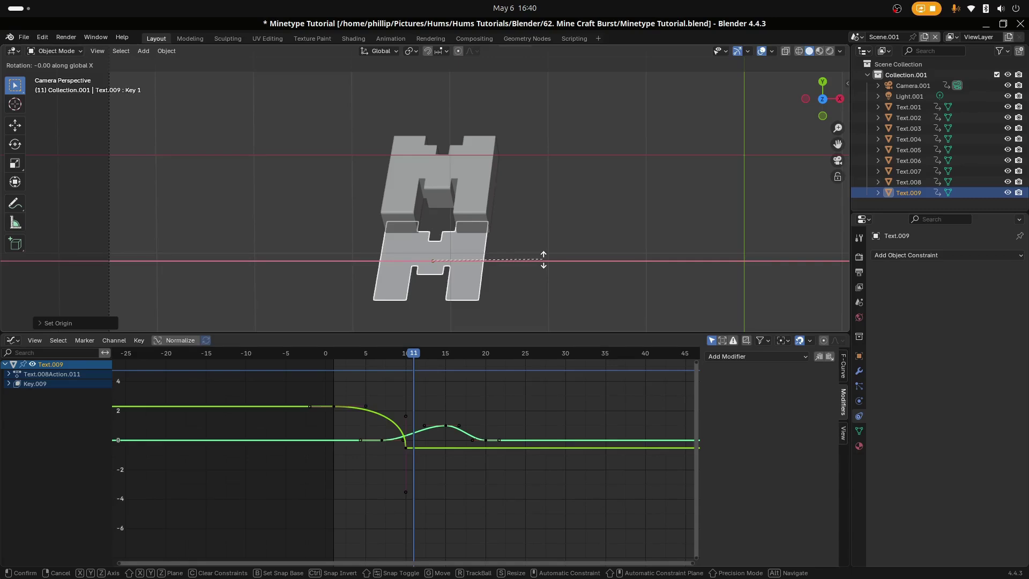
{"action": "type", "text": "42"}
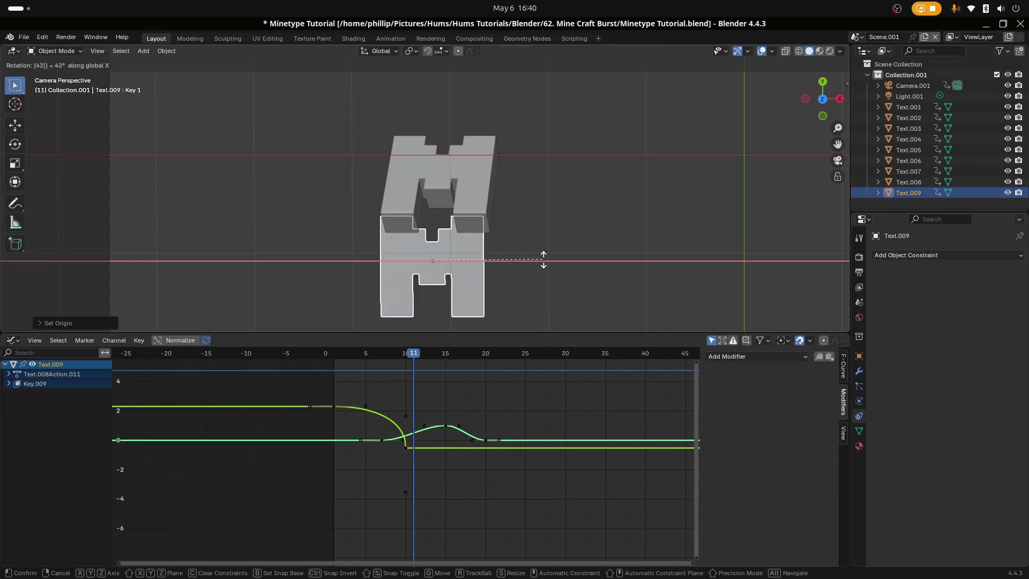
{"action": "key", "text": "Return"}
{"action": "scroll", "coordinate": [489, 236], "scroll_direction": "down", "scroll_amount": 1}
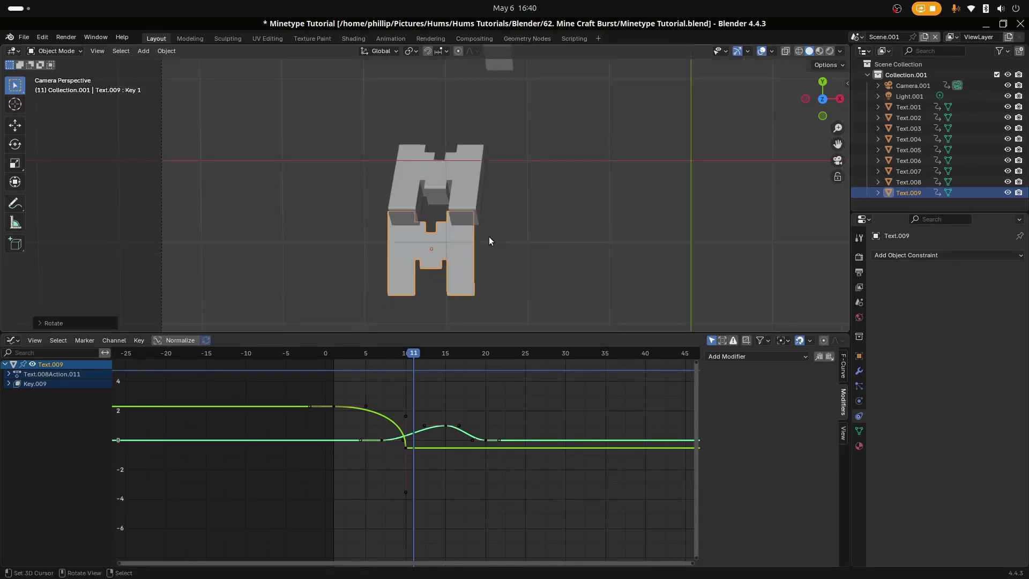
{"action": "middle_click_drag", "start_coordinate": [488, 236], "coordinate": [512, 236], "text": "shift"}
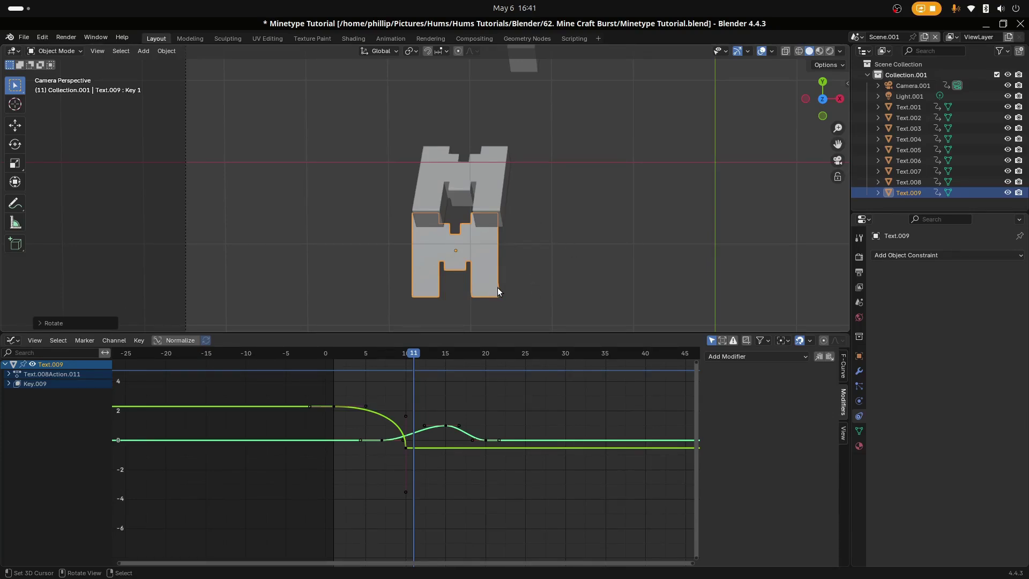
Step: Flip the M face by scaling it -1 along global Y and nudge it slightly along positive X
{"action": "key", "text": "s"}
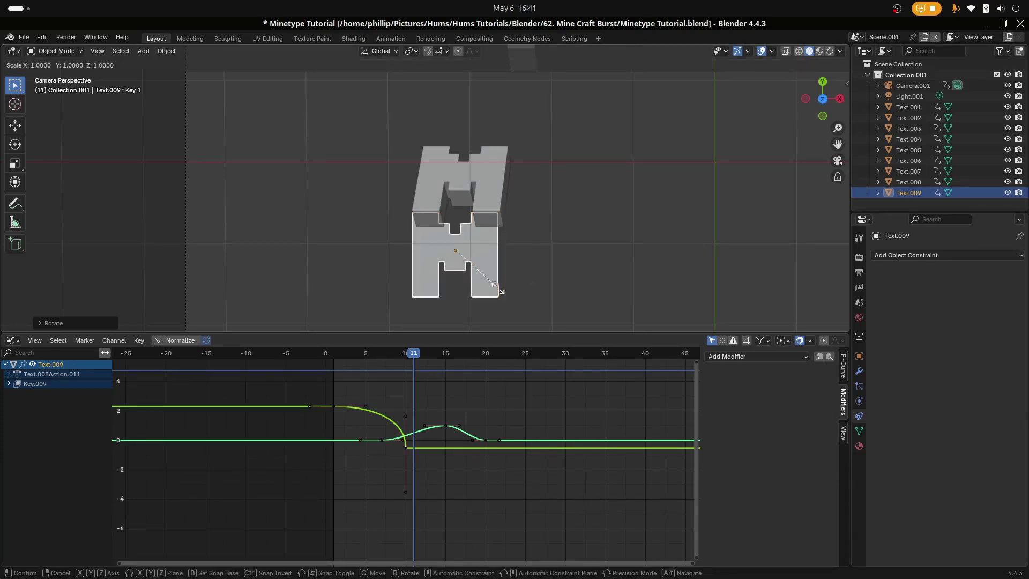
{"action": "type", "text": "y"}
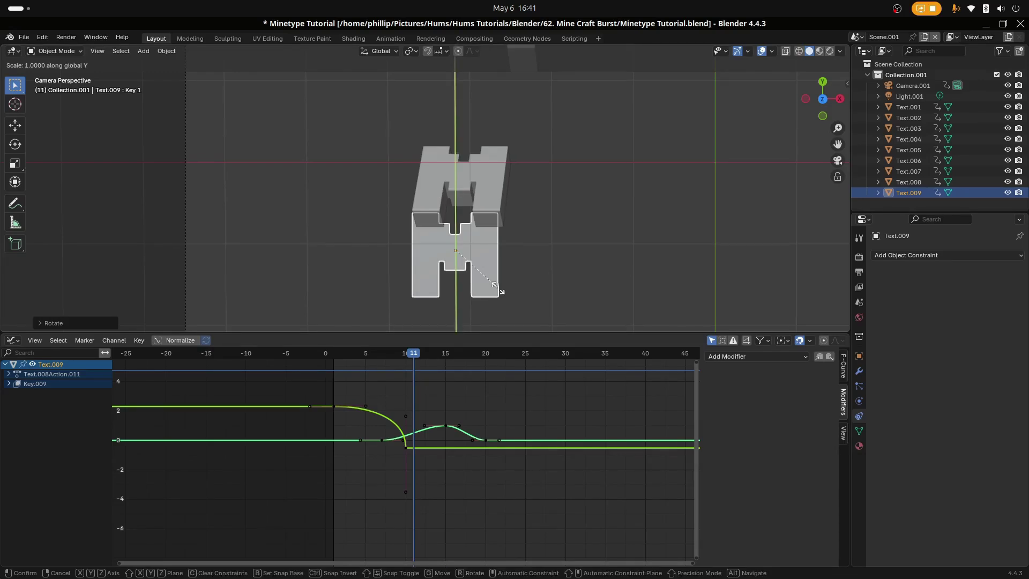
{"action": "type", "text": "-1"}
{"action": "key", "text": "Return"}
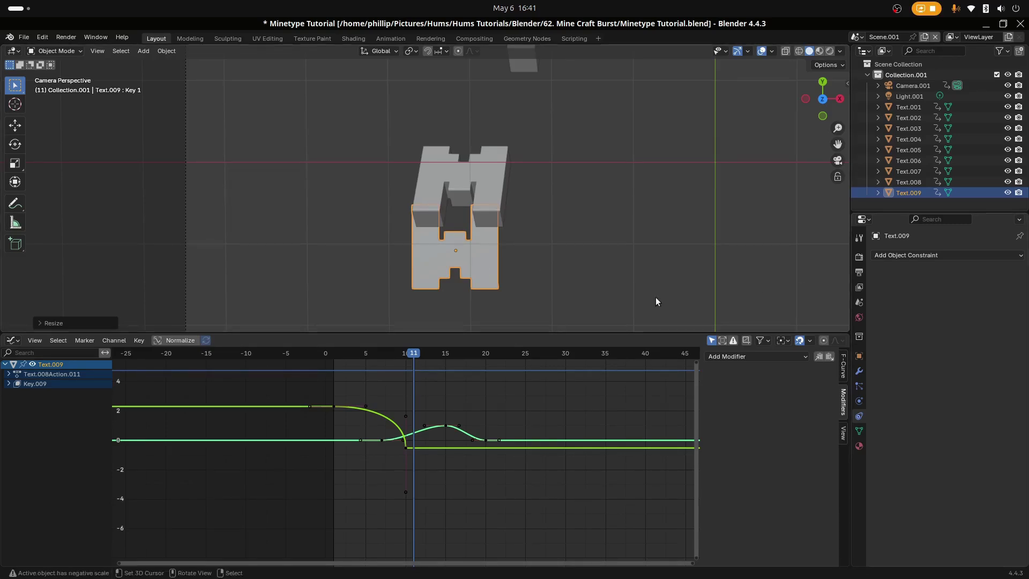
{"action": "key", "text": "g"}
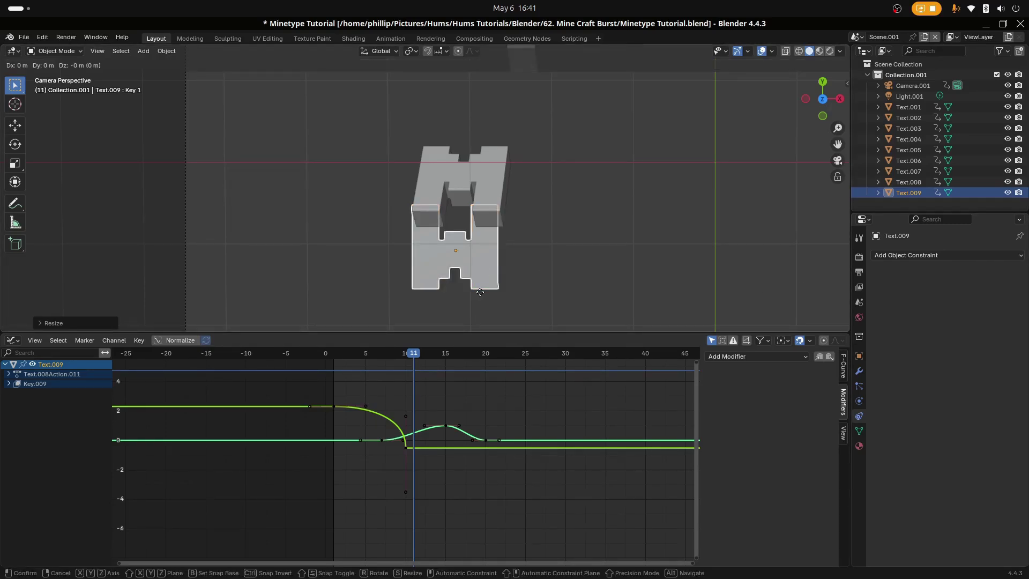
{"action": "left_click", "coordinate": [482, 293]}
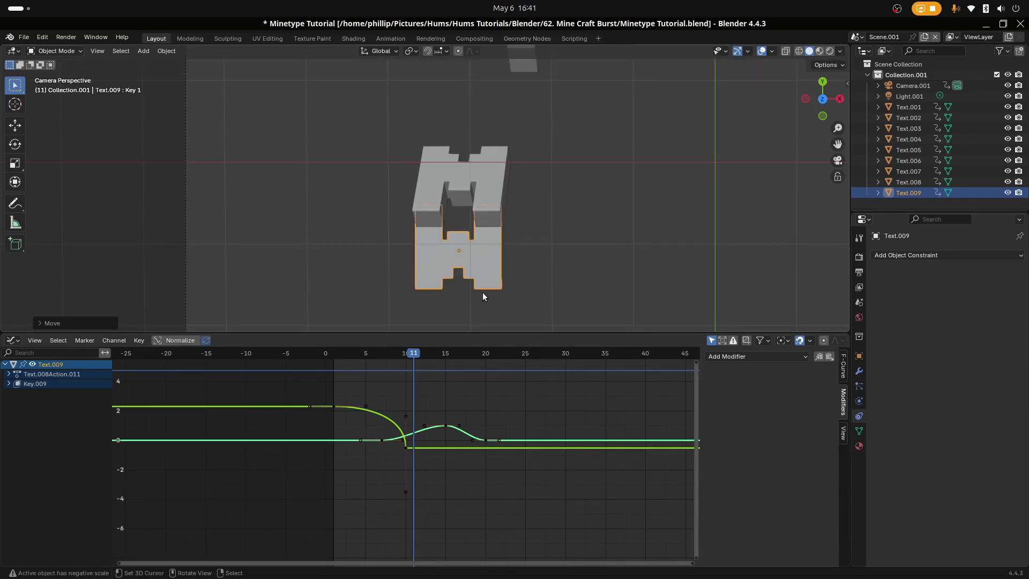
Step: Tilt the flipped M face back to an X rotation of -42° and move it about 0.05 m in negative X
{"action": "key", "text": "r"}
{"action": "key", "text": "x"}
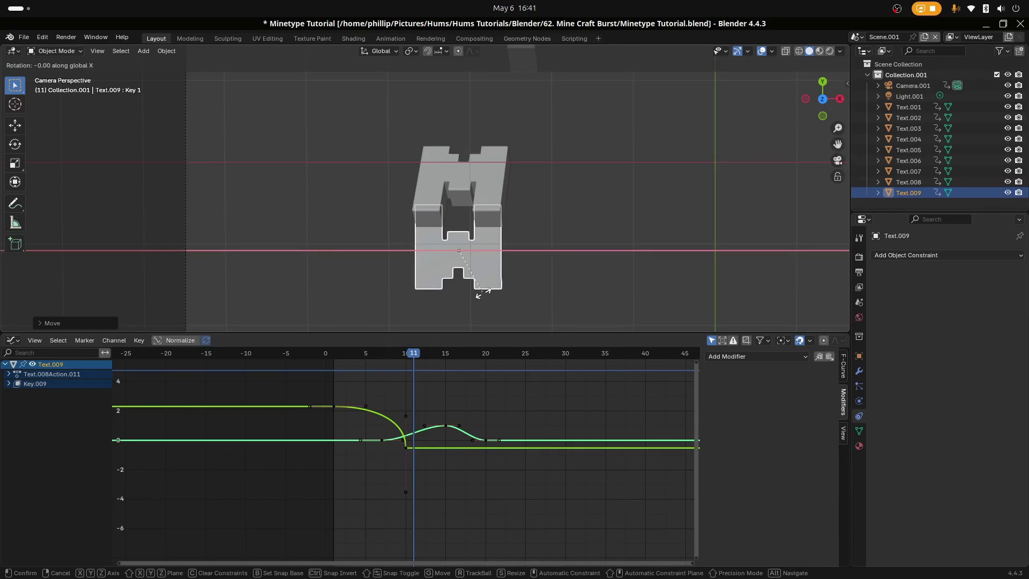
{"action": "left_click", "coordinate": [483, 296]}
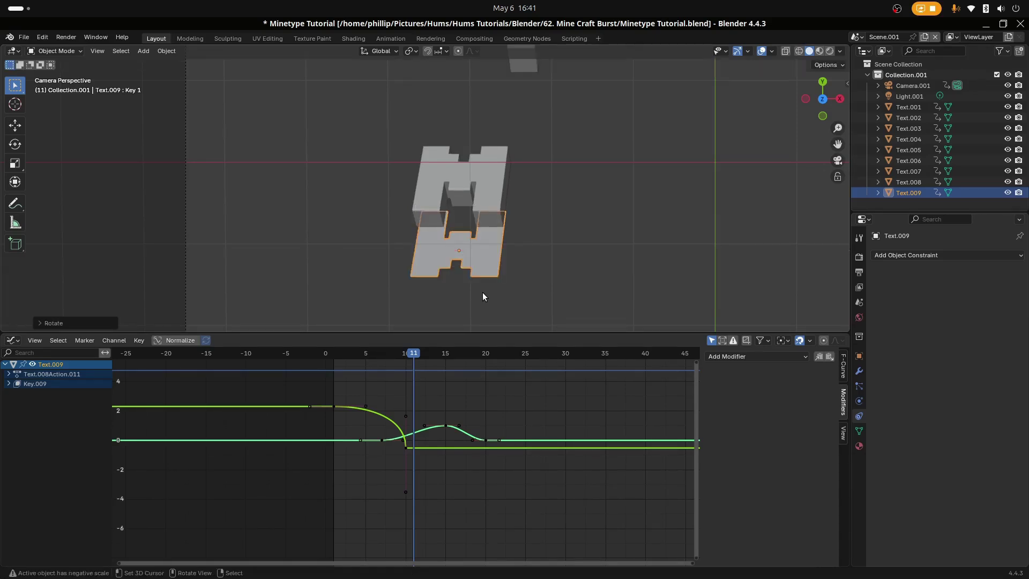
{"action": "key", "text": "g"}
{"action": "key", "text": "x"}
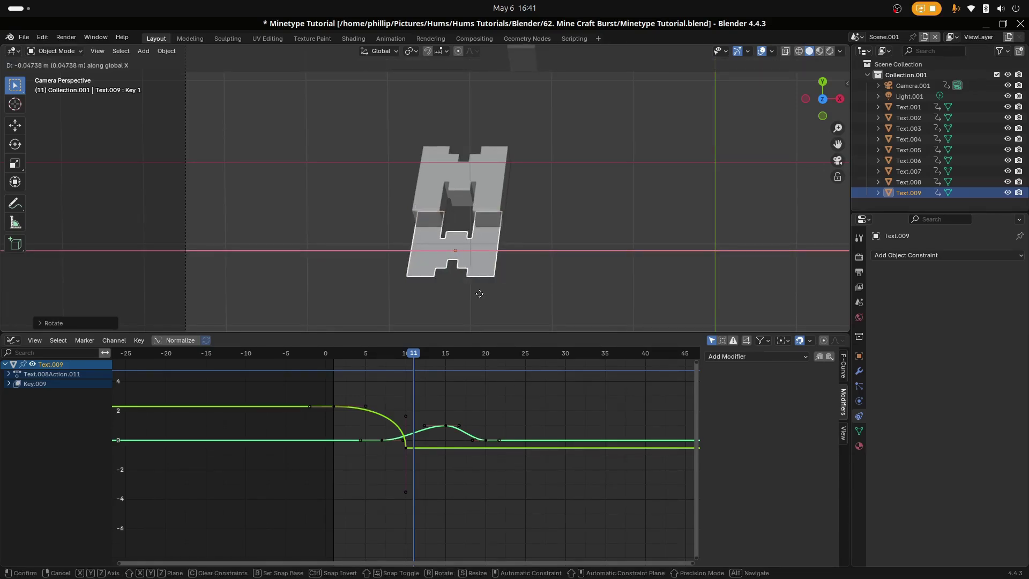
{"action": "left_click", "coordinate": [479, 293]}
{"action": "left_click", "coordinate": [581, 241]}
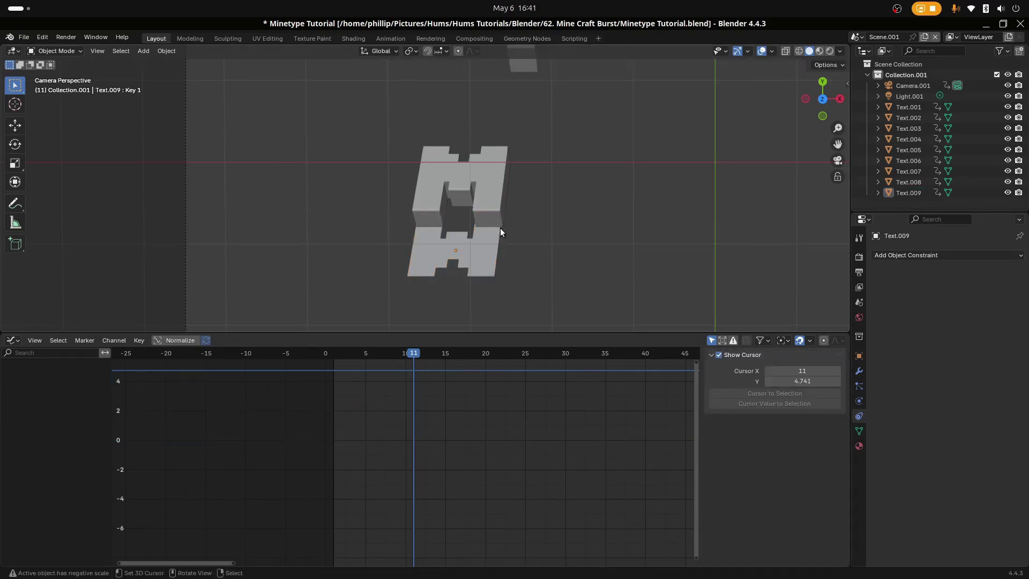
Step: Add a Copy Location constraint to the M face targeting Text.008, using only the Y axis with Offset enabled
{"action": "left_click", "coordinate": [484, 244]}
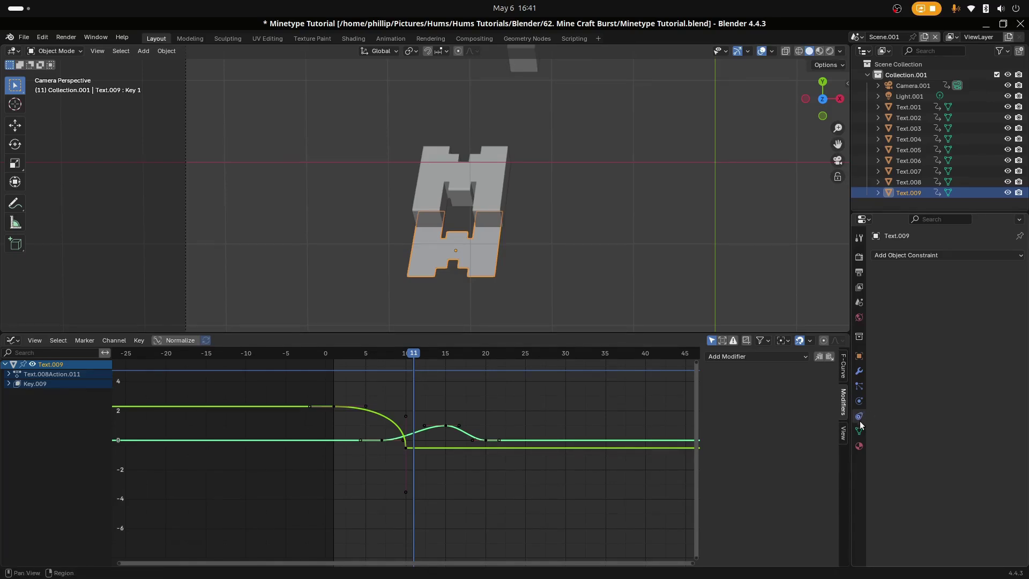
{"action": "left_click", "coordinate": [912, 258]}
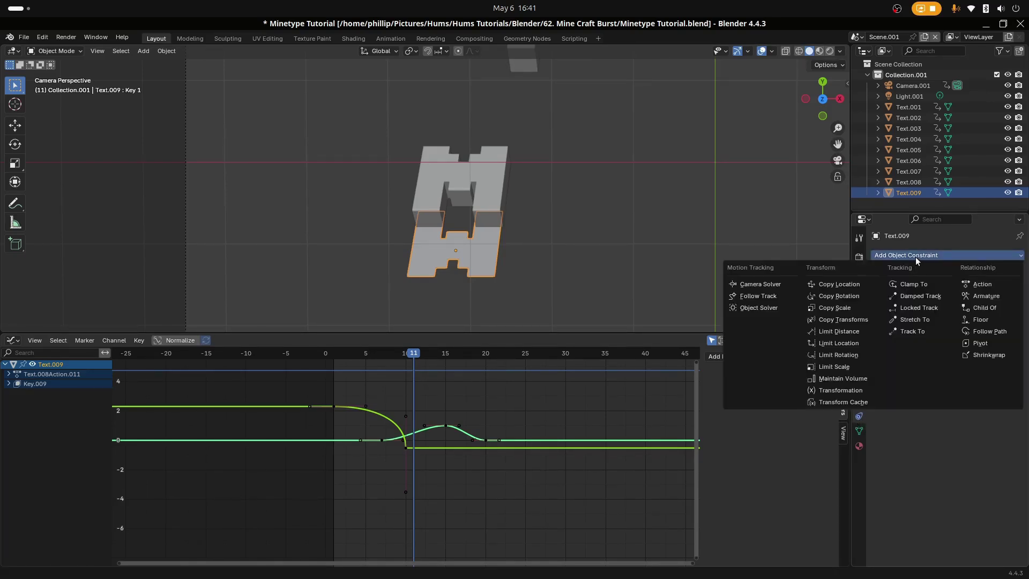
{"action": "left_click", "coordinate": [851, 287]}
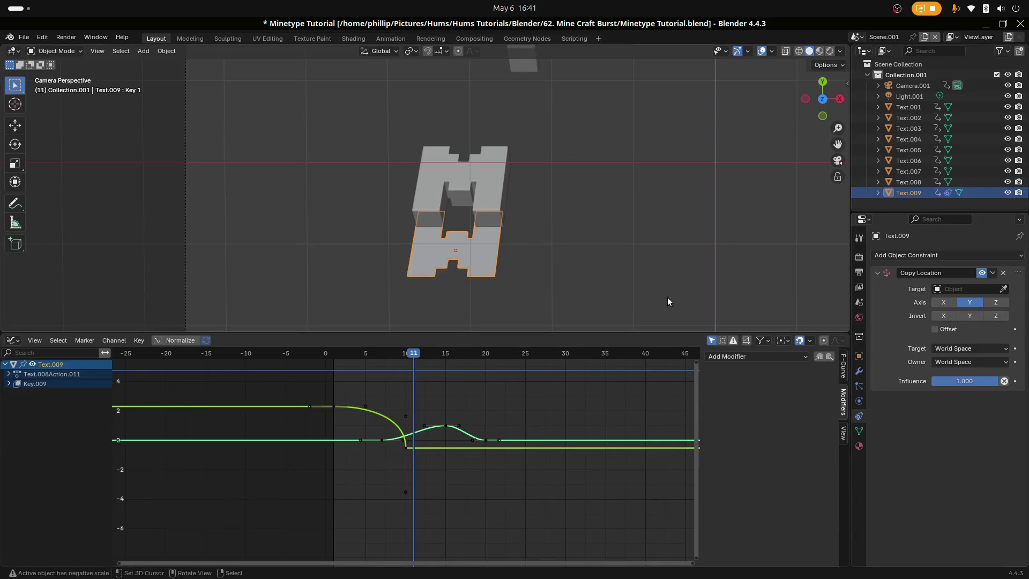
{"action": "left_click", "coordinate": [498, 178]}
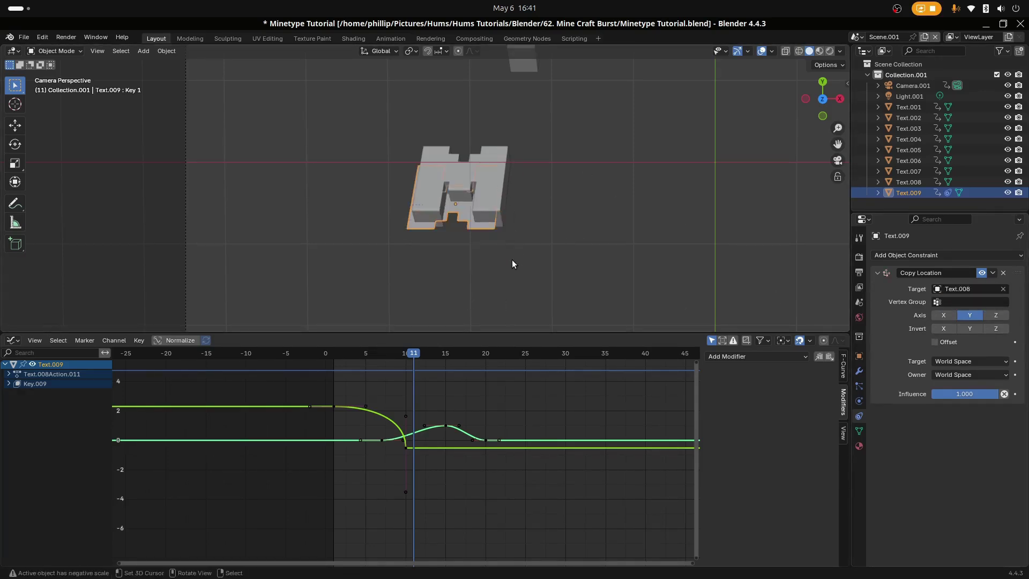
{"action": "left_click", "coordinate": [934, 343]}
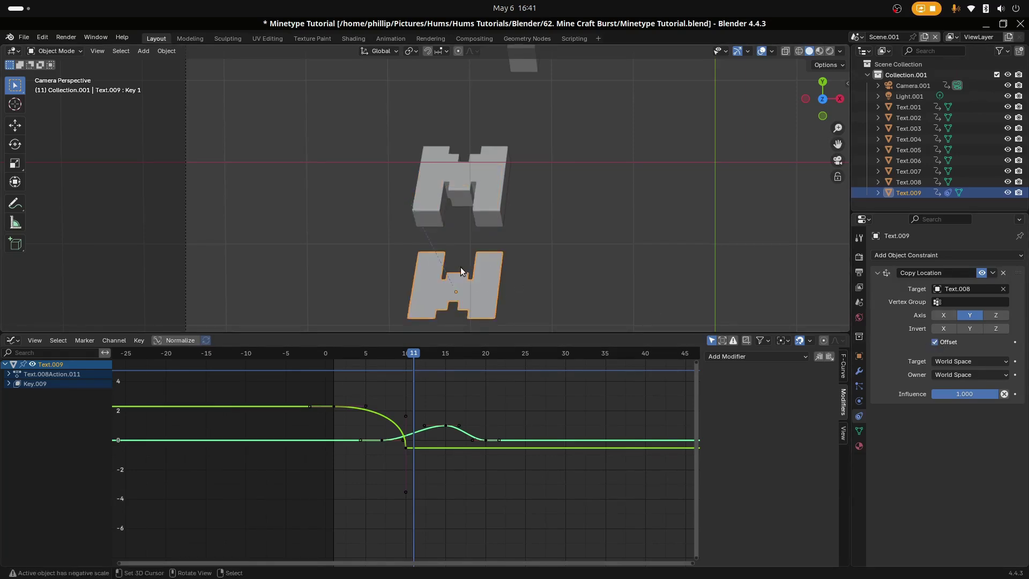
Step: Move the M face up along Y to just below the M letter and check its position at frame 14
{"action": "key", "text": "g"}
{"action": "key", "text": "y"}
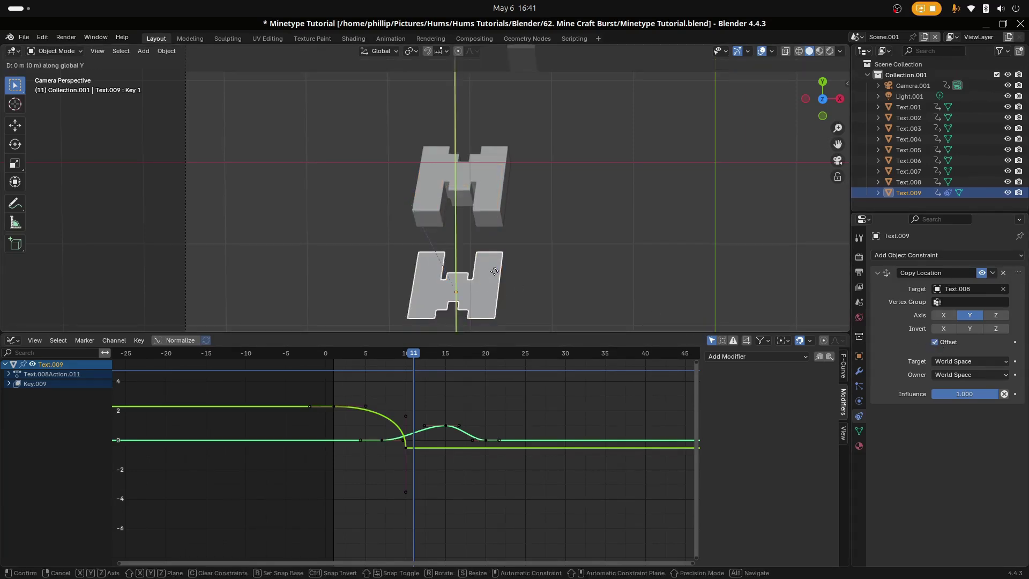
{"action": "left_click", "coordinate": [499, 232]}
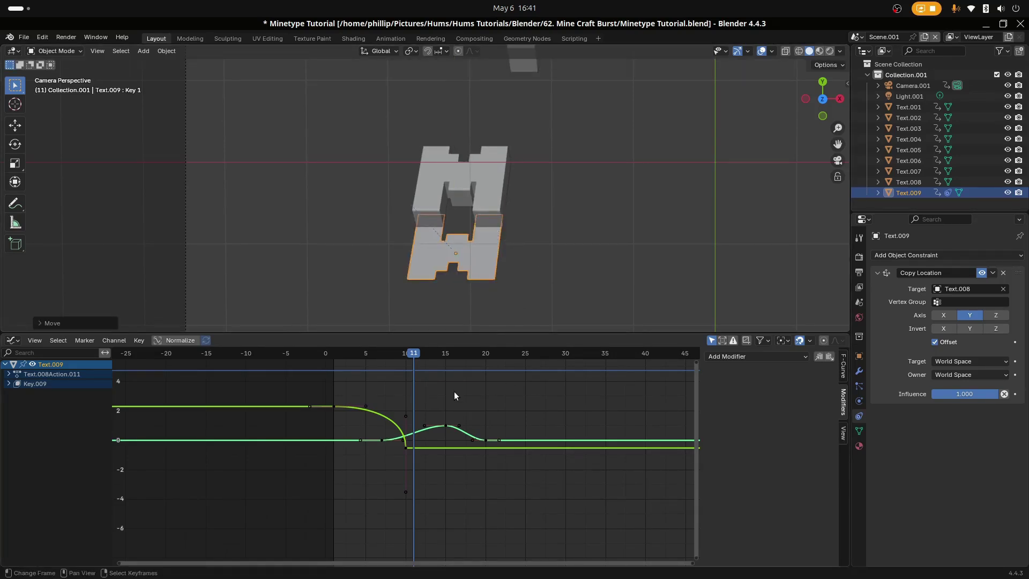
{"action": "left_click_drag", "start_coordinate": [415, 395], "coordinate": [437, 406]}
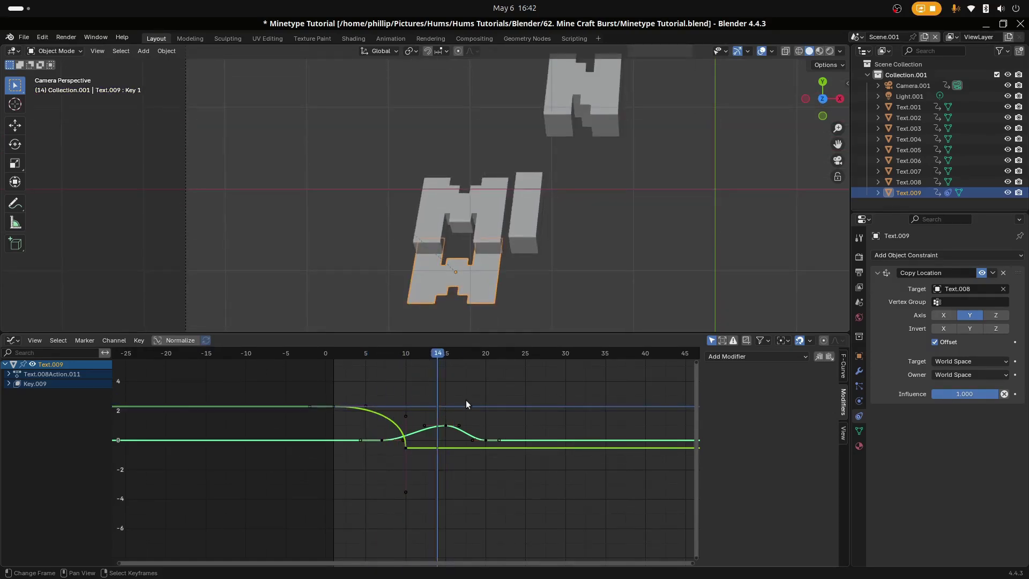
Step: Invert the Y axis in the M face's Copy Location constraint and play the animation from frame 1 to check the mirrored motion
{"action": "left_click", "coordinate": [973, 328]}
{"action": "left_click_drag", "start_coordinate": [423, 403], "coordinate": [393, 400]}
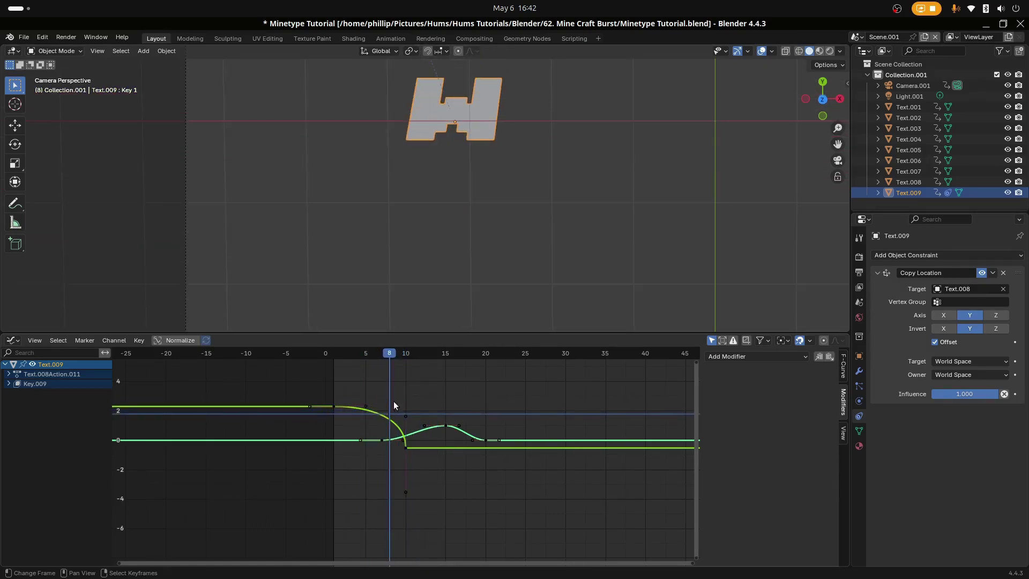
{"action": "scroll", "coordinate": [476, 236], "scroll_direction": "down", "scroll_amount": 3}
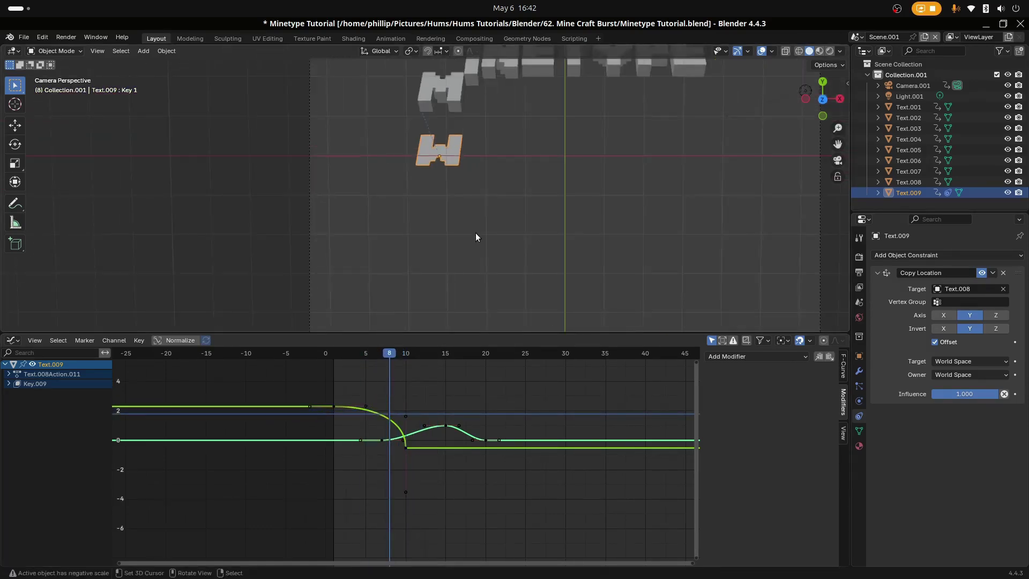
{"action": "middle_click_drag", "start_coordinate": [475, 233], "coordinate": [480, 315], "text": "shift"}
{"action": "left_click_drag", "start_coordinate": [377, 399], "coordinate": [334, 405]}
{"action": "key", "text": "space"}
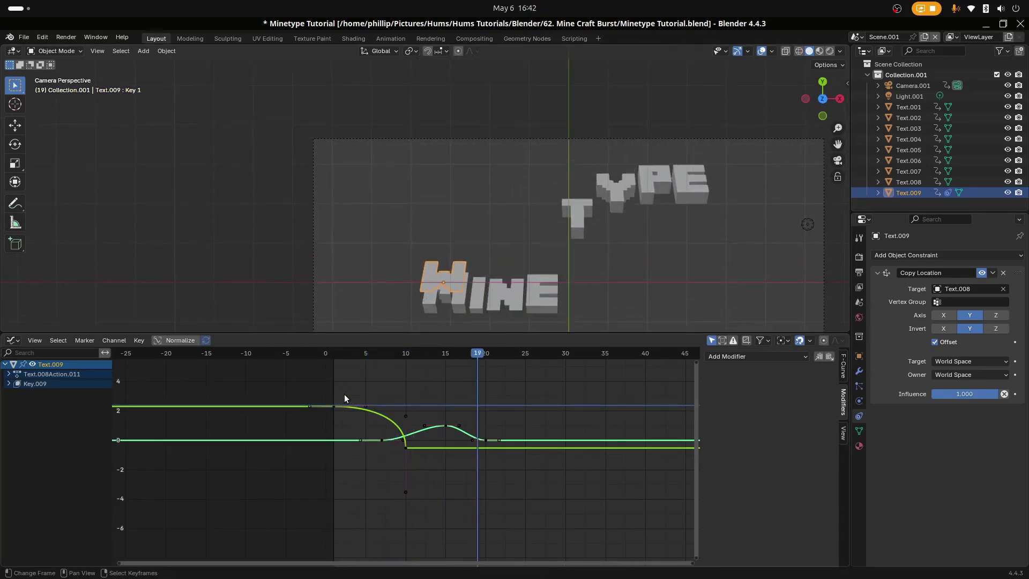
{"action": "middle_click_drag", "start_coordinate": [459, 285], "coordinate": [473, 226], "text": "shift"}
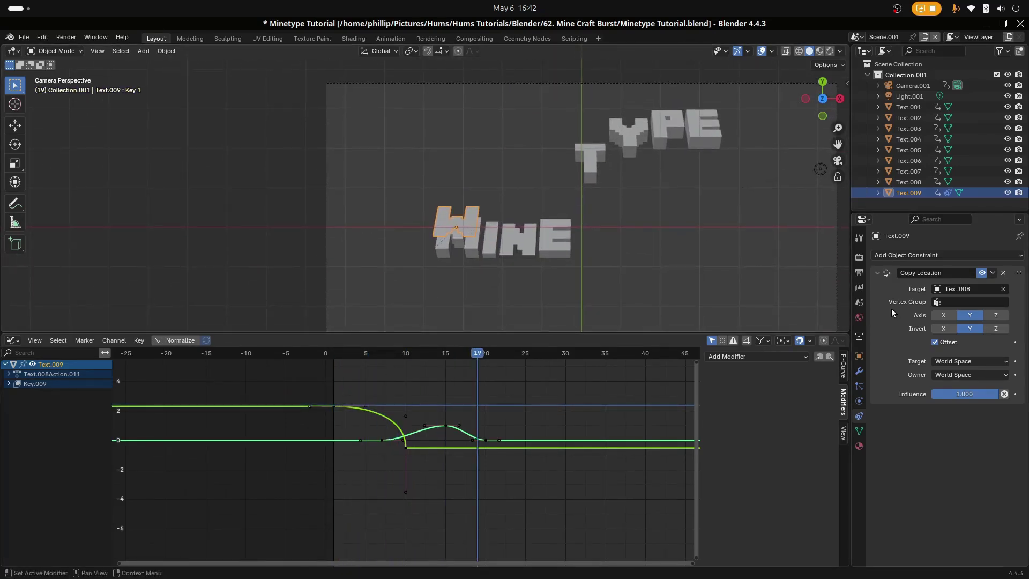
Step: Clear the location keyframes from the flipped M face and move it about 1.1 m in negative Y, below the M letter
{"action": "left_click", "coordinate": [859, 356]}
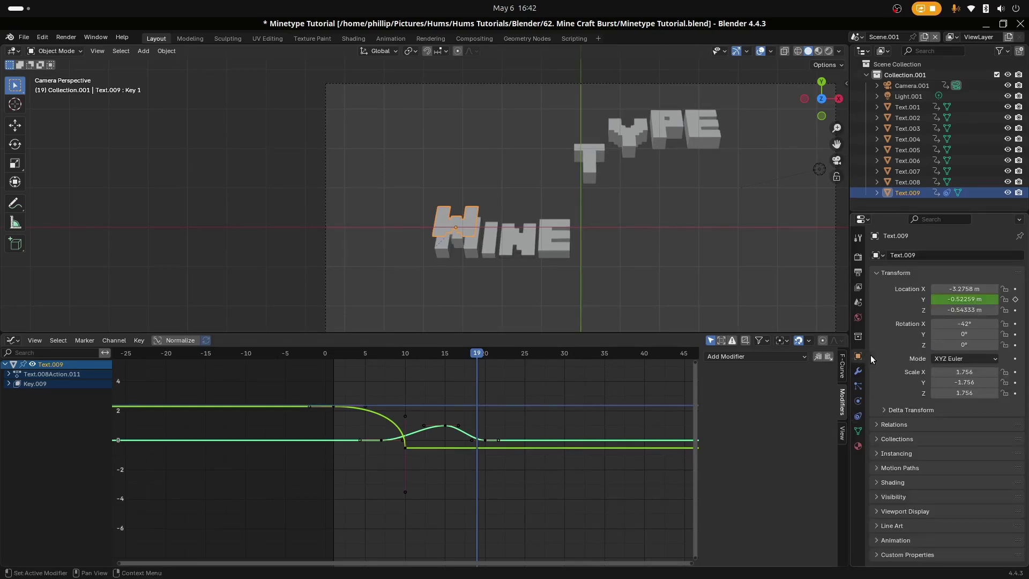
{"action": "right_click", "coordinate": [957, 299]}
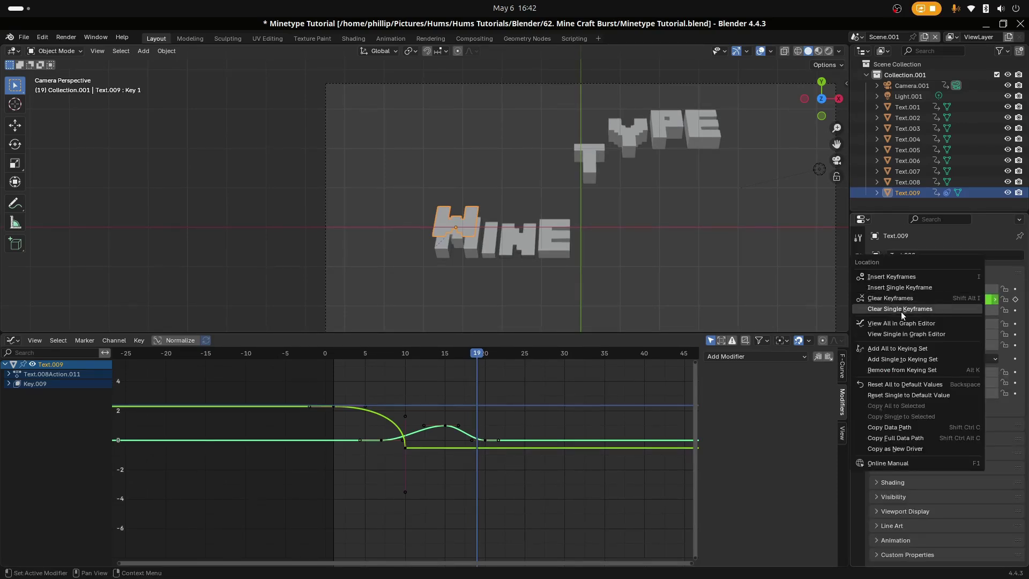
{"action": "left_click", "coordinate": [914, 298]}
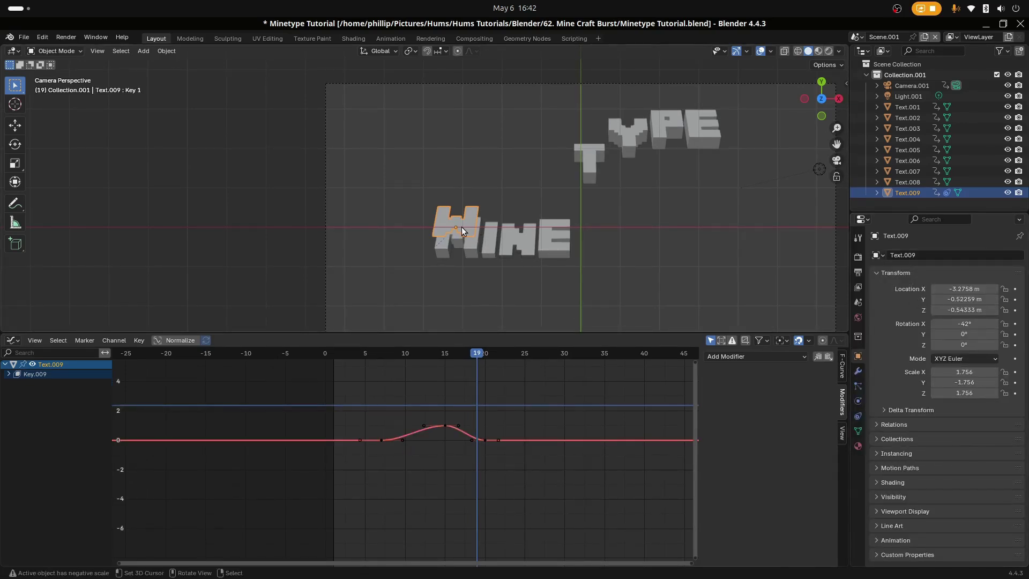
{"action": "key", "text": "g"}
{"action": "key", "text": "y"}
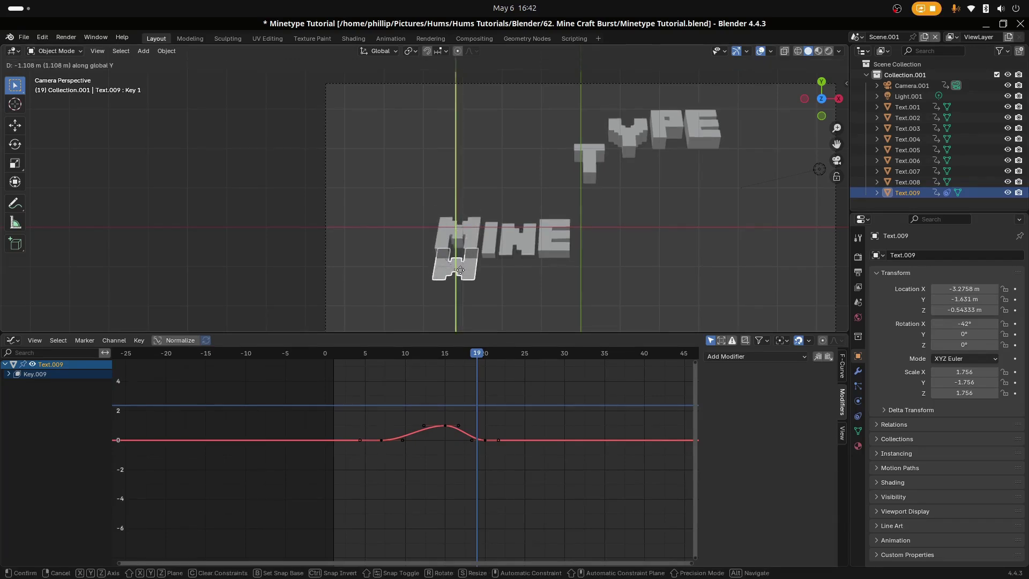
{"action": "left_click", "coordinate": [460, 270]}
Step: Try resetting the M face's Key 1 shape key value to its default and keyframing it at frame 19
{"action": "left_click", "coordinate": [858, 431]}
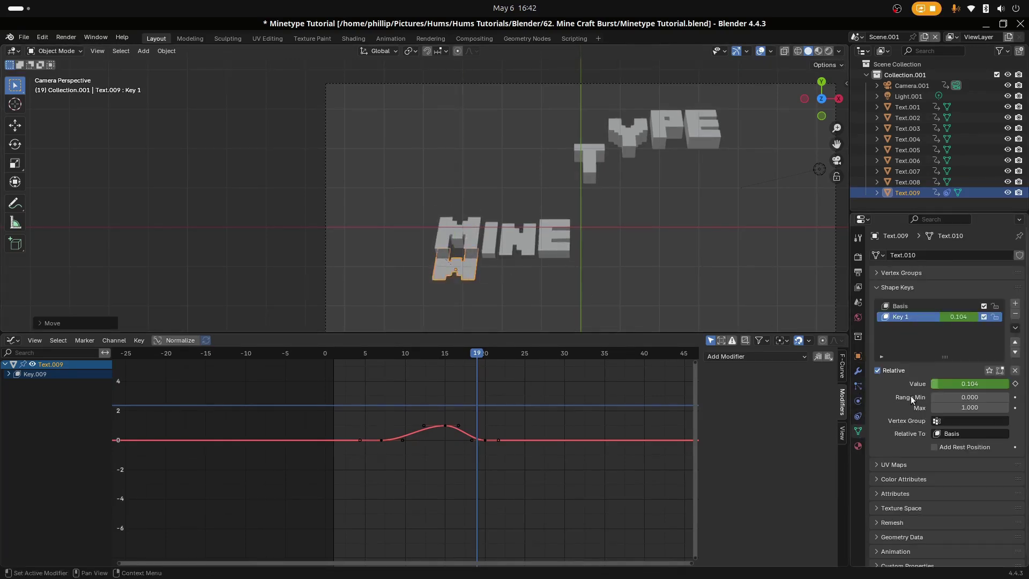
{"action": "right_click", "coordinate": [981, 384]}
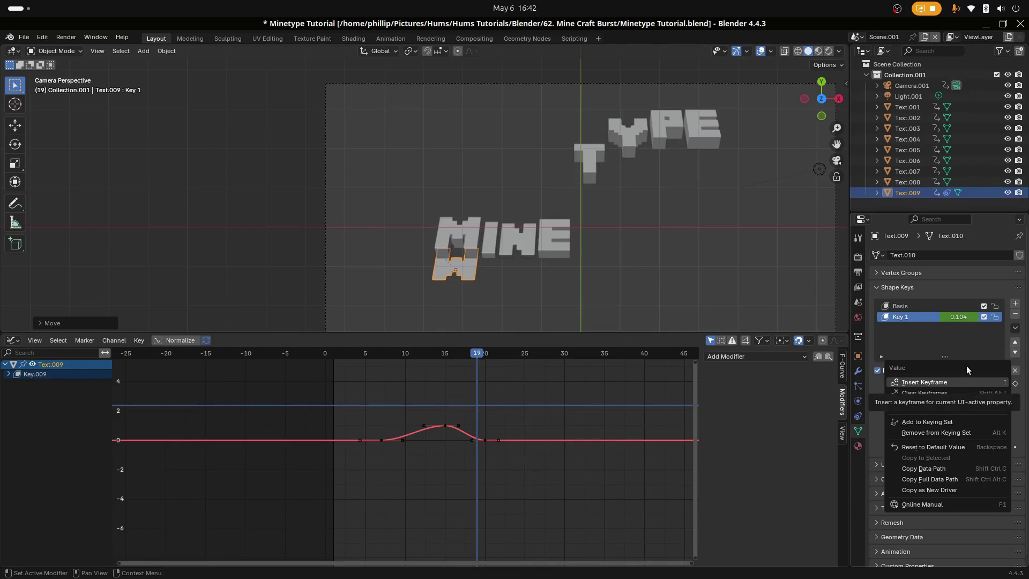
{"action": "key", "text": "BackSpace"}
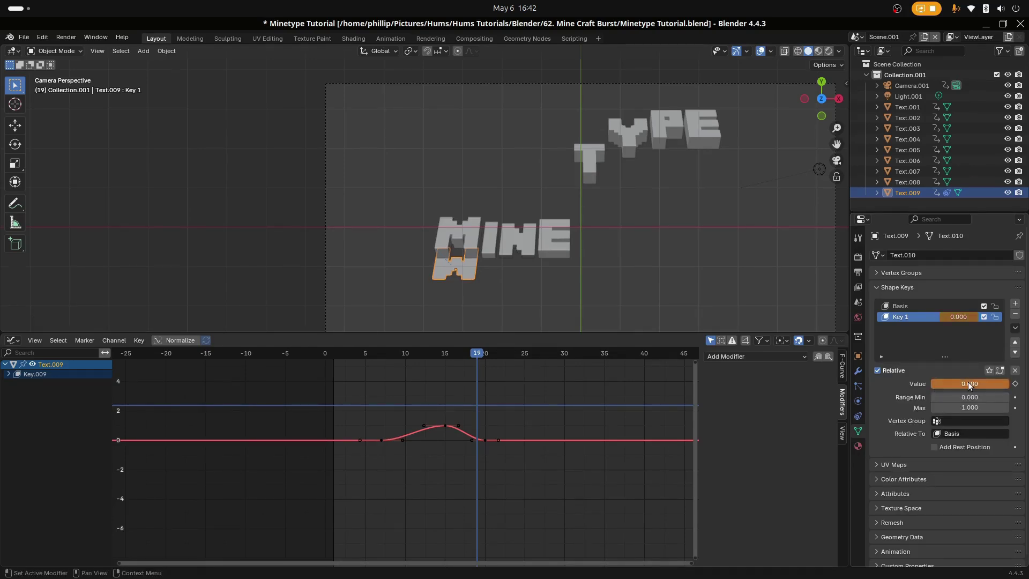
{"action": "right_click", "coordinate": [951, 382]}
{"action": "left_click", "coordinate": [951, 384]}
{"action": "right_click", "coordinate": [940, 315]}
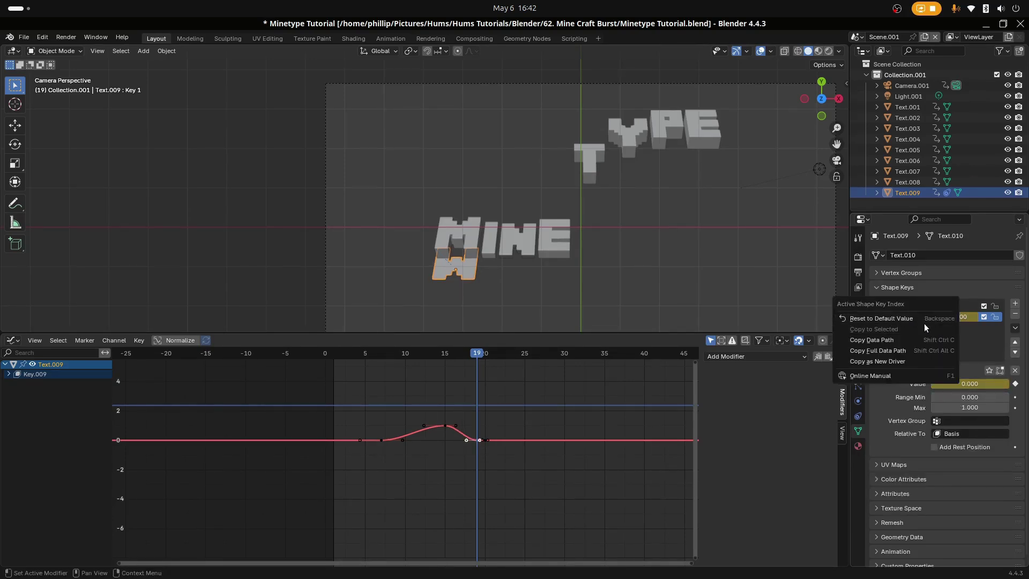
{"action": "right_click", "coordinate": [967, 379]}
{"action": "left_click", "coordinate": [942, 390]}
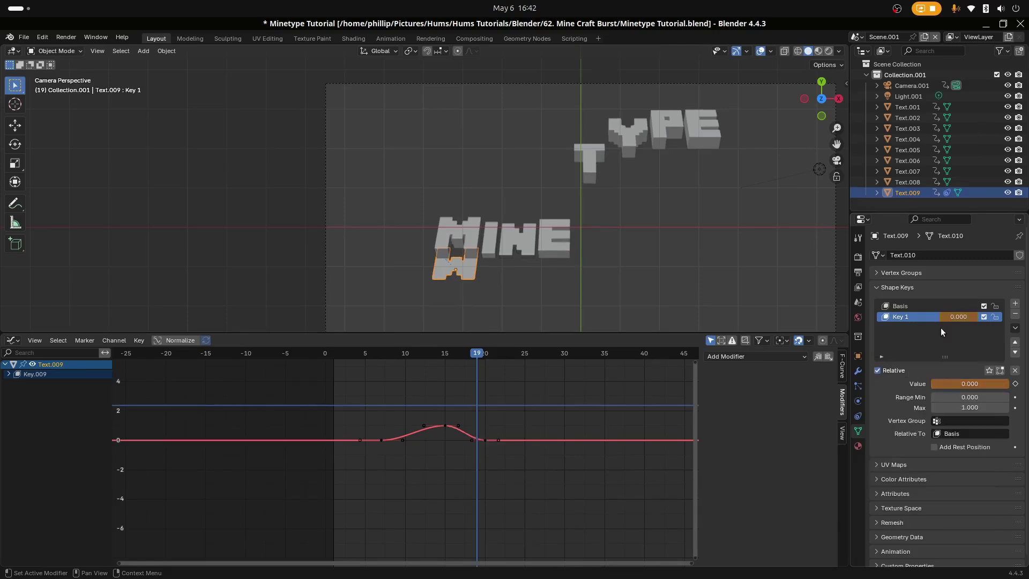
Step: Remove both shape keys, Key 1 and Basis, from the M face
{"action": "right_click", "coordinate": [937, 319]}
{"action": "left_click", "coordinate": [1015, 315]}
{"action": "left_click", "coordinate": [1015, 315]}
Step: Play the animation from frame 4 to check how the M face mirrors the dropping M letter
{"action": "left_click_drag", "start_coordinate": [476, 409], "coordinate": [353, 410]}
{"action": "key", "text": "space"}
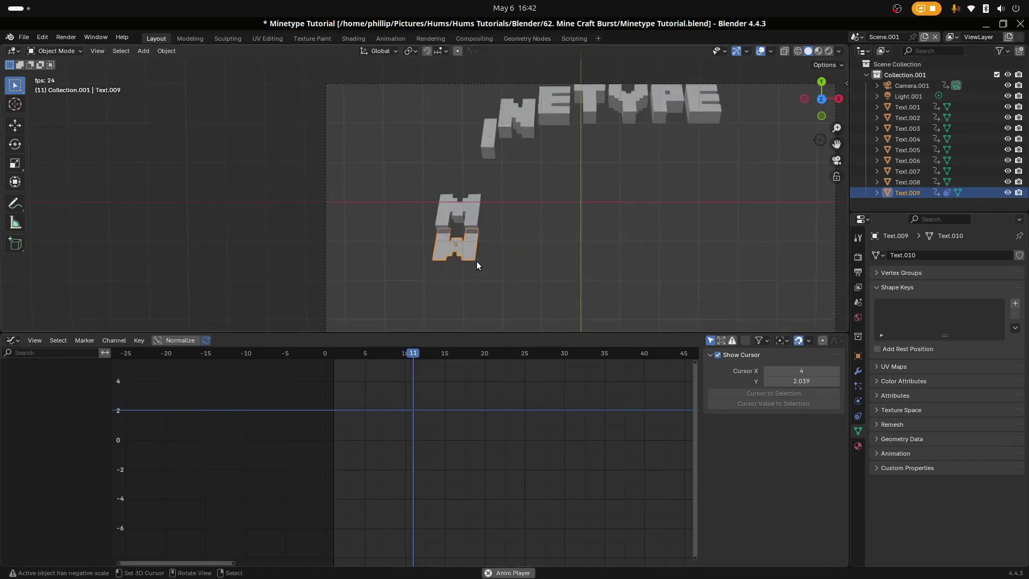
{"action": "left_click", "coordinate": [352, 396]}
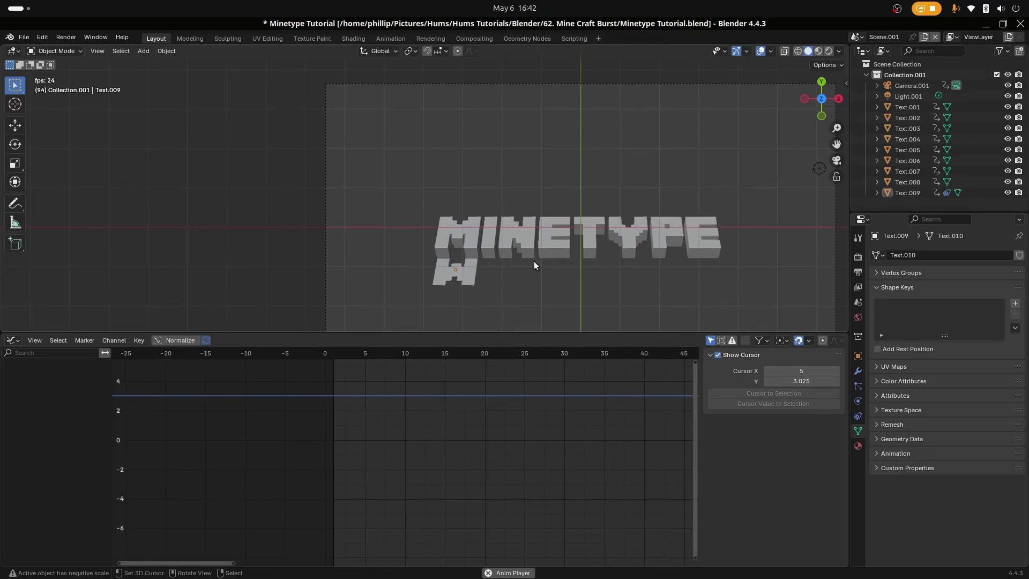
{"action": "key", "text": "space"}
{"action": "left_click_drag", "start_coordinate": [328, 400], "coordinate": [667, 421]}
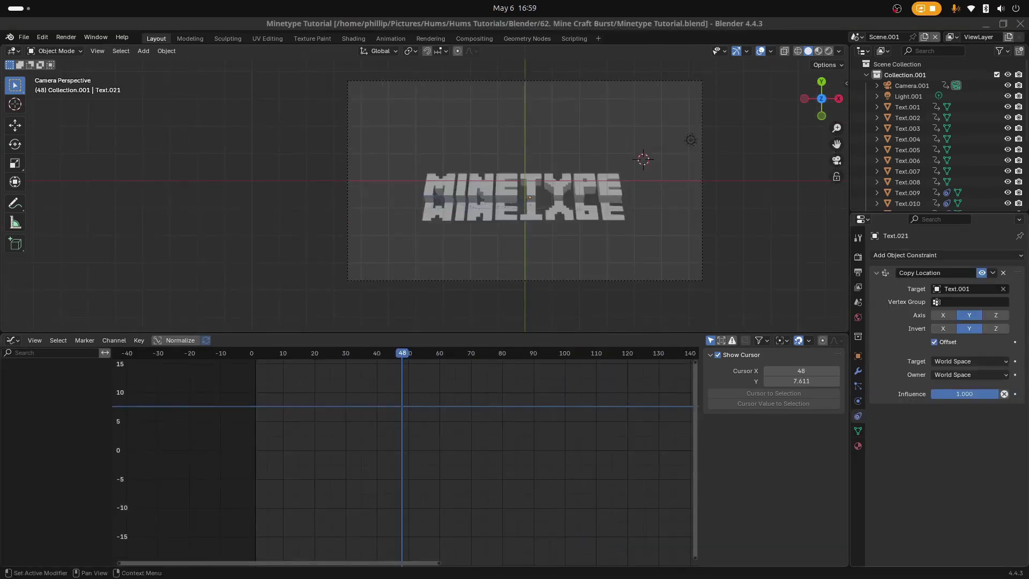
Step: Scrub back to the start and play the animation to check the mirrored faces of all the MINETYPE letters
{"action": "scroll", "coordinate": [599, 173], "scroll_direction": "up", "scroll_amount": 2}
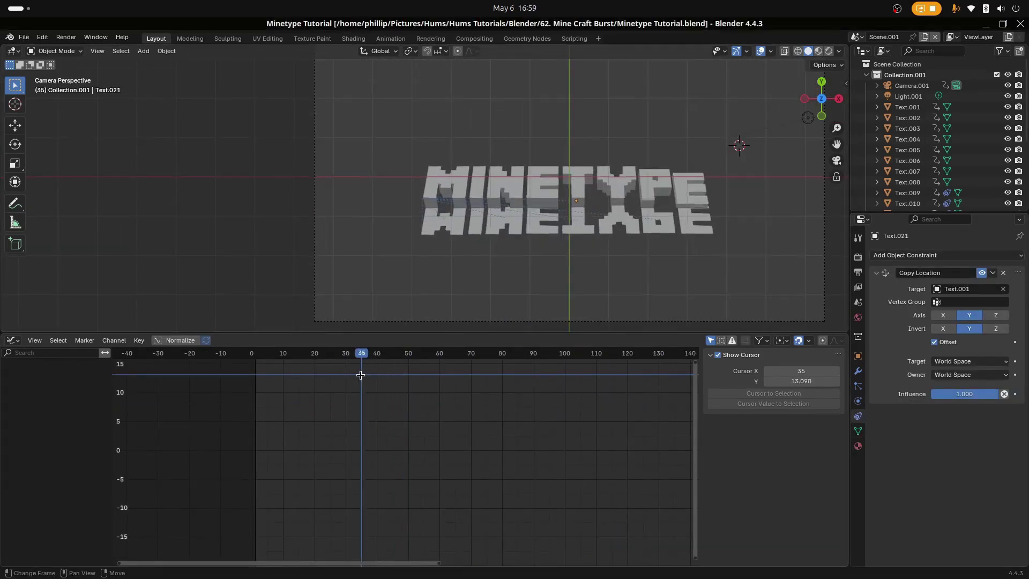
{"action": "key", "text": "space"}
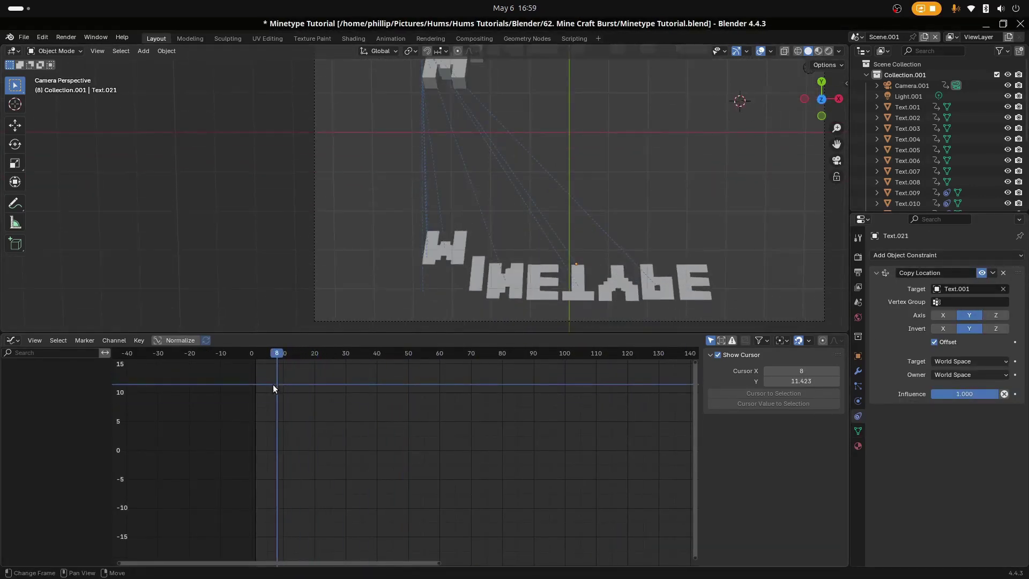
{"action": "scroll", "coordinate": [449, 215], "scroll_direction": "down", "scroll_amount": 2}
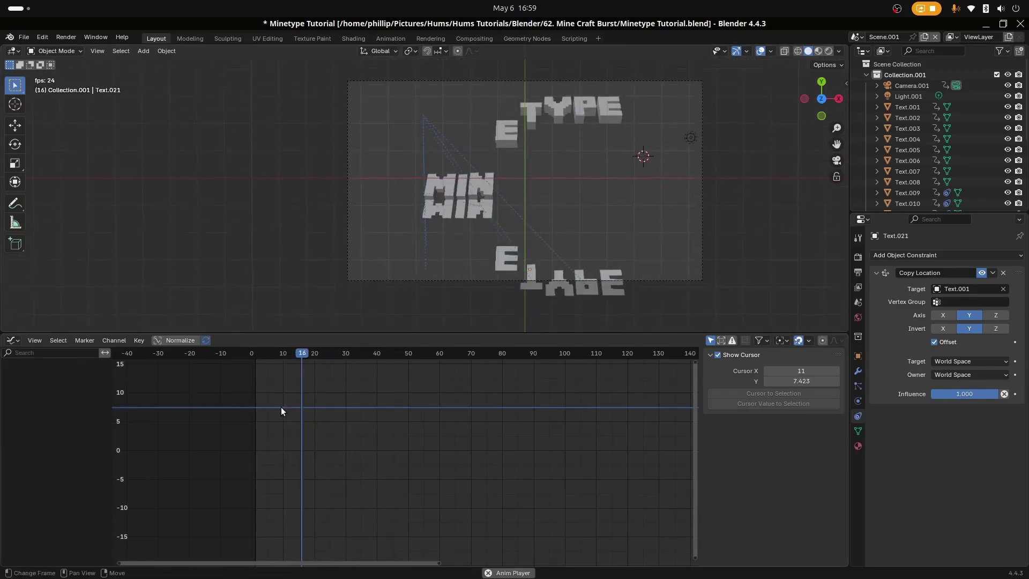
{"action": "key", "text": "space"}
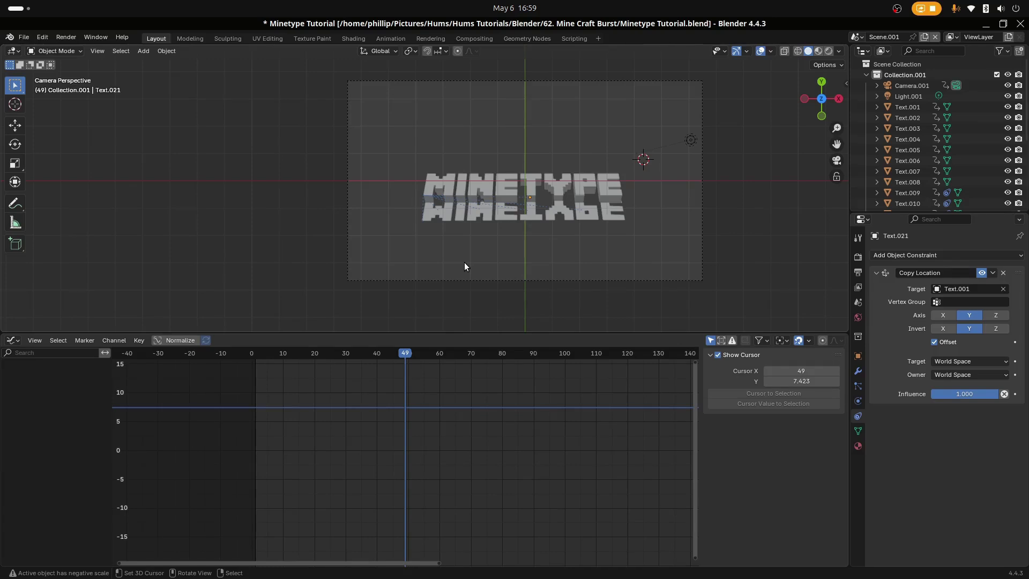
Step: Import Mine Craft Sword.svg as Grease Pencil with the playhead at frame 65
{"action": "left_click_drag", "start_coordinate": [376, 384], "coordinate": [455, 388]}
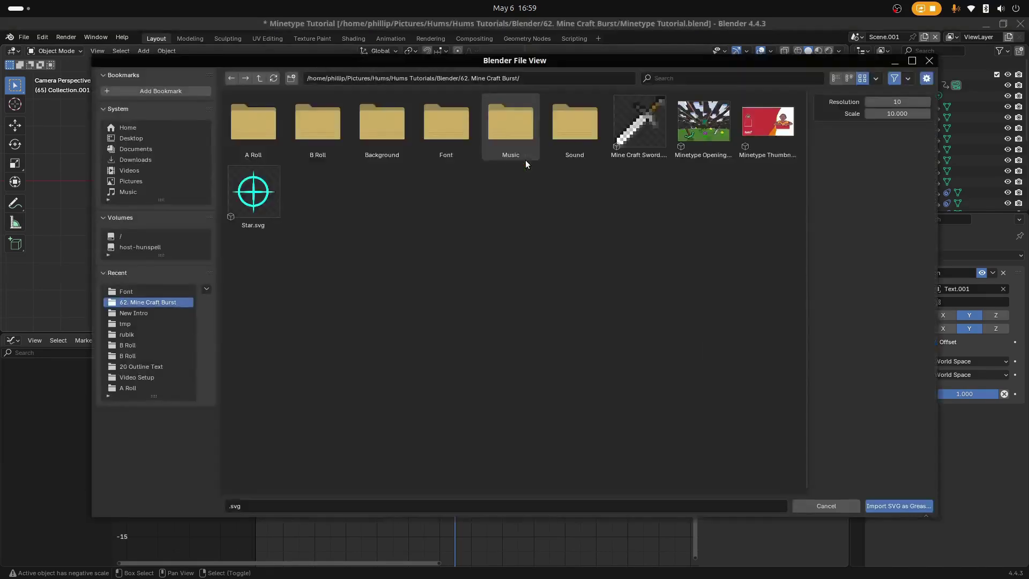
{"action": "left_click", "coordinate": [640, 131]}
{"action": "left_click", "coordinate": [898, 504]}
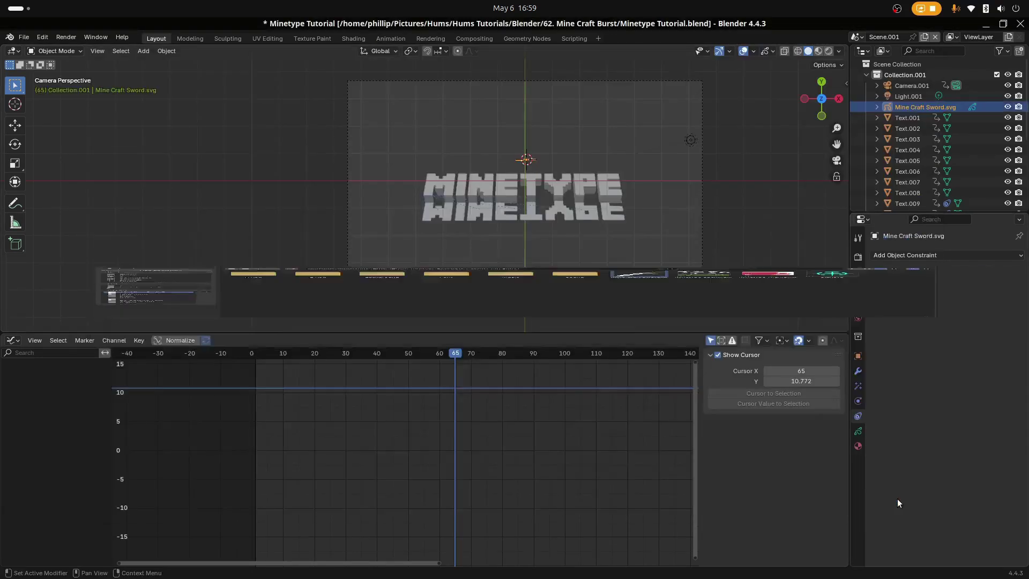
Step: Rotate the imported sword around the X axis to face the camera and enlarge it over the title
{"action": "key", "text": "r"}
{"action": "key", "text": "x"}
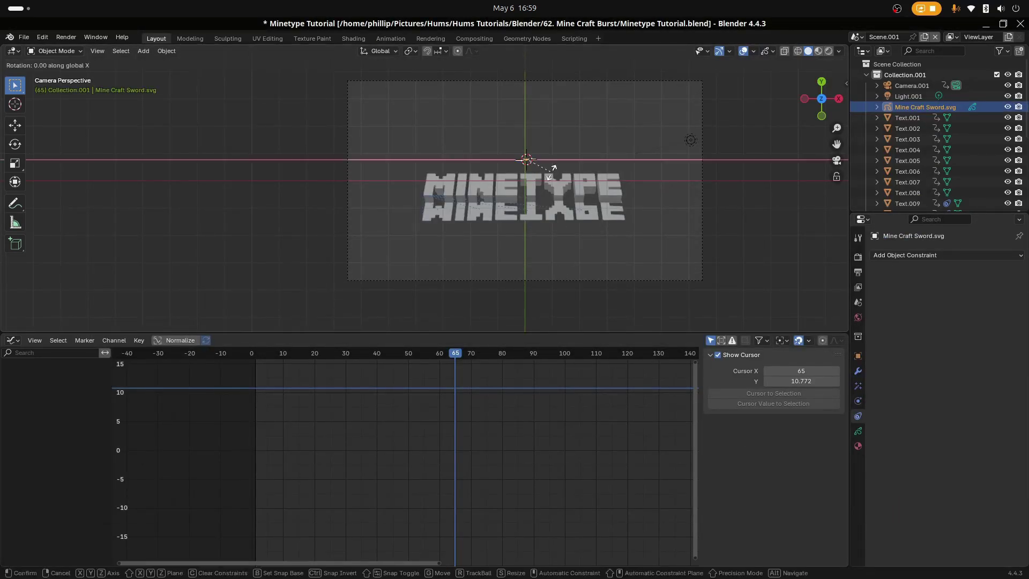
{"action": "key", "text": "Return"}
{"action": "key", "text": "s"}
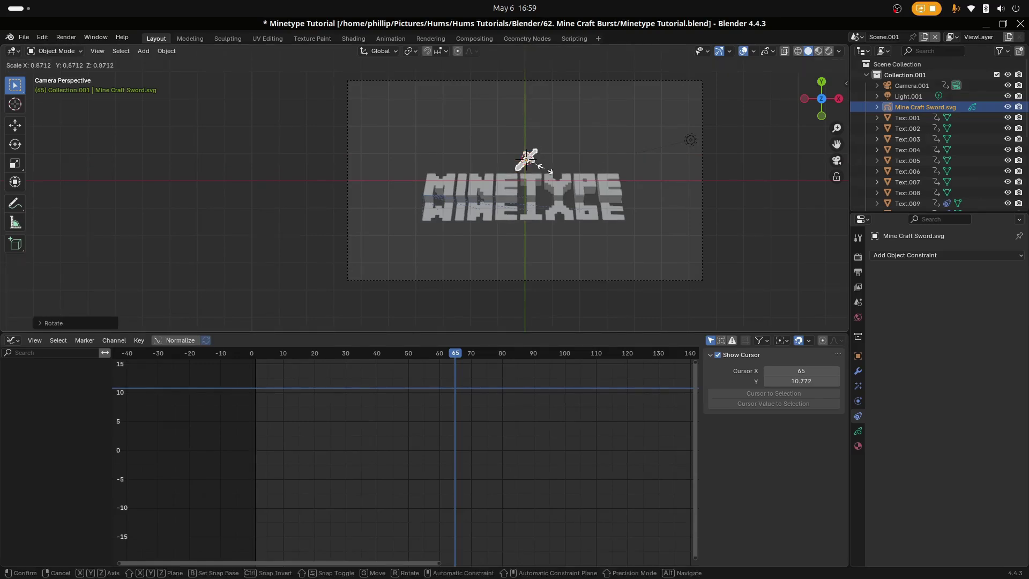
{"action": "key", "text": "Return"}
Step: Shift the sword along Z, place it just above the middle of the title, and scale it to about 0.86
{"action": "key", "text": "g"}
{"action": "key", "text": "z"}
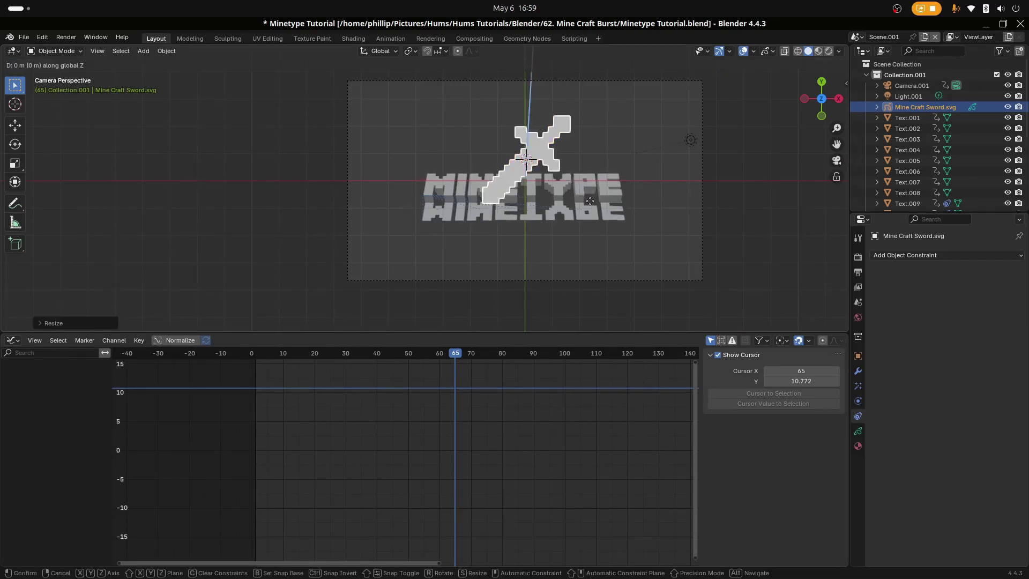
{"action": "key", "text": "Return"}
{"action": "key", "text": "g"}
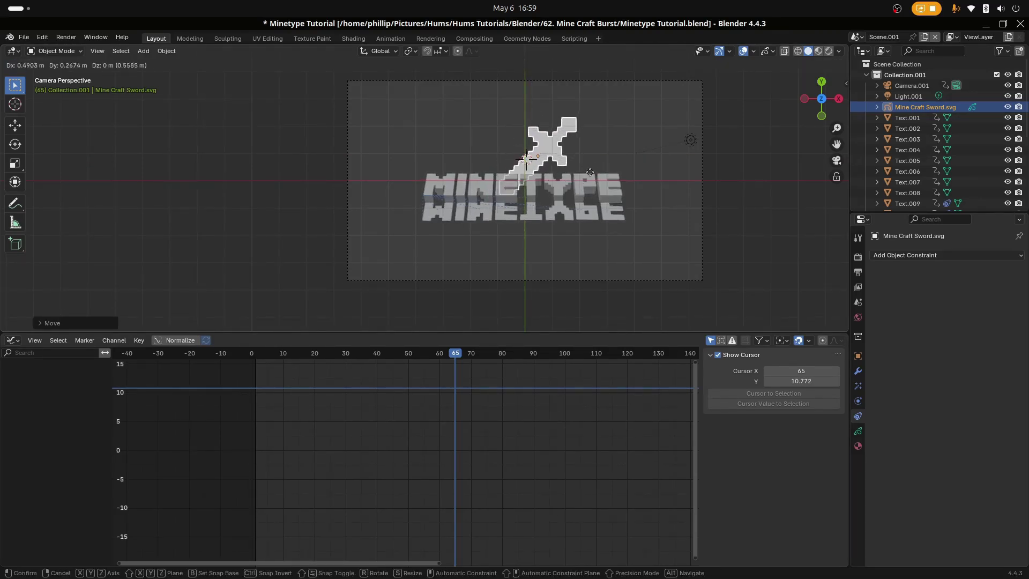
{"action": "key", "text": "s"}
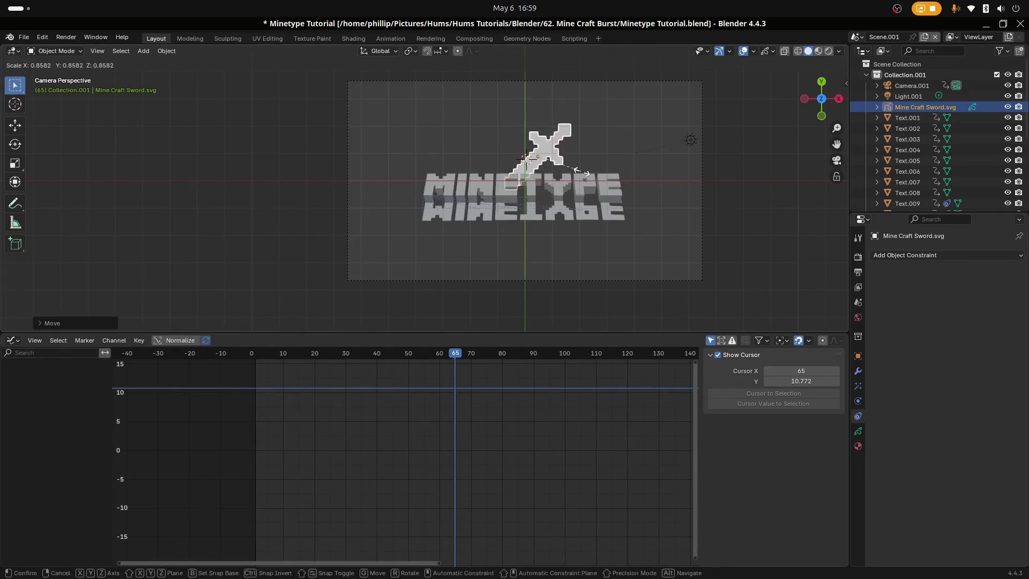
{"action": "key", "text": "Return"}
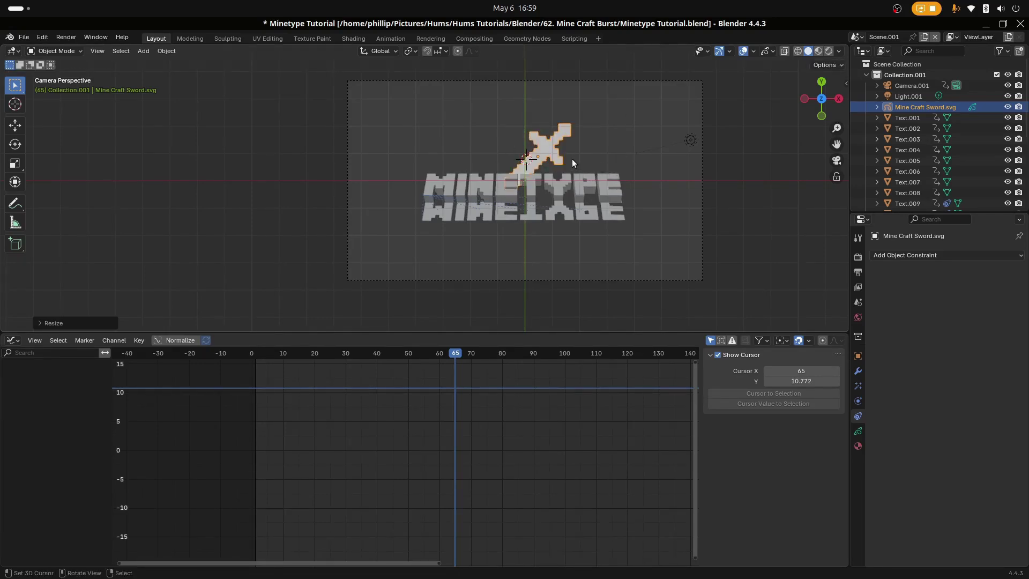
Step: Switch the viewport to Material Preview shading and inspect the selected sword's colours above the title
{"action": "right_click", "coordinate": [615, 146]}
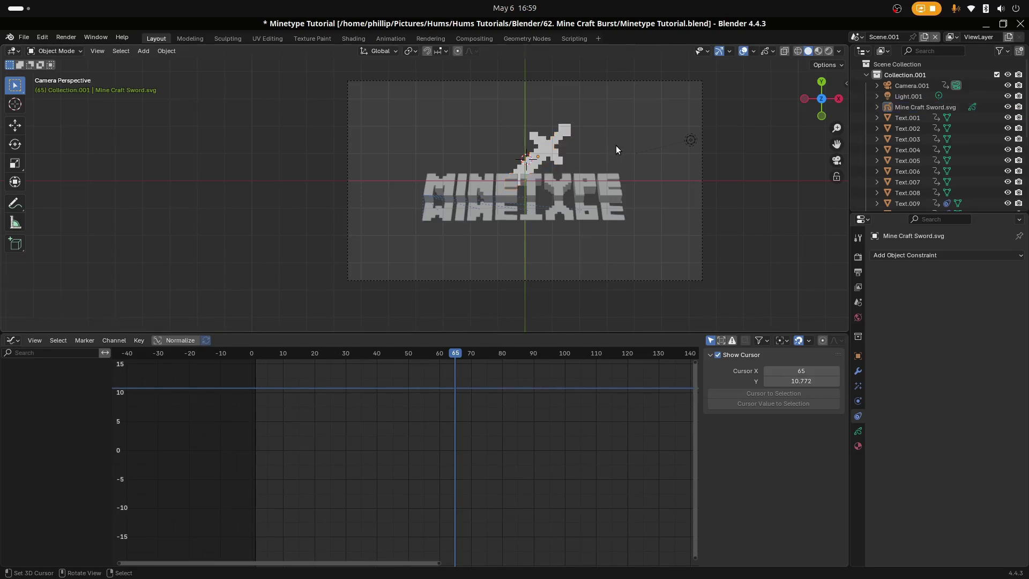
{"action": "right_click", "coordinate": [561, 151]}
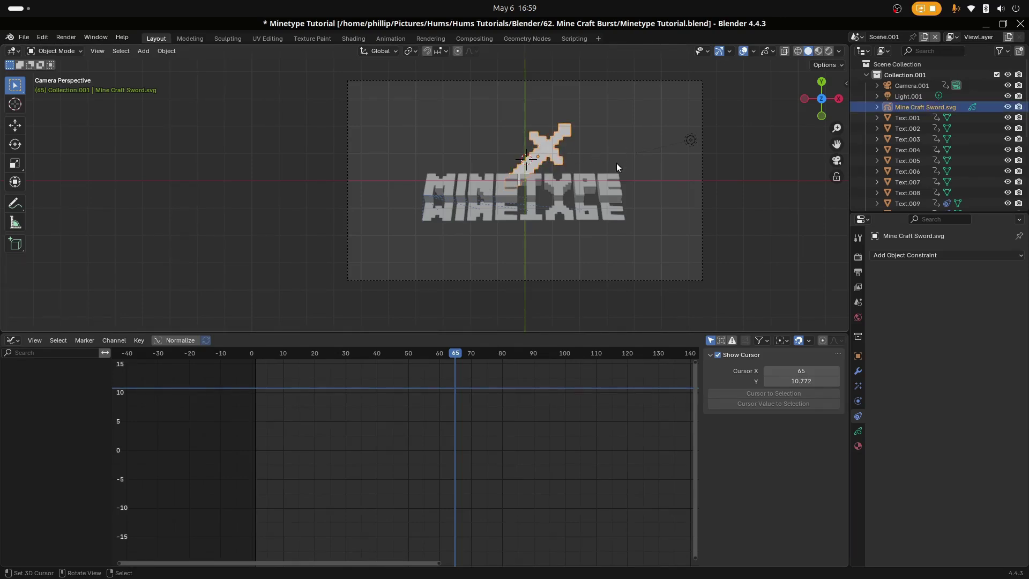
{"action": "left_click", "coordinate": [818, 51]}
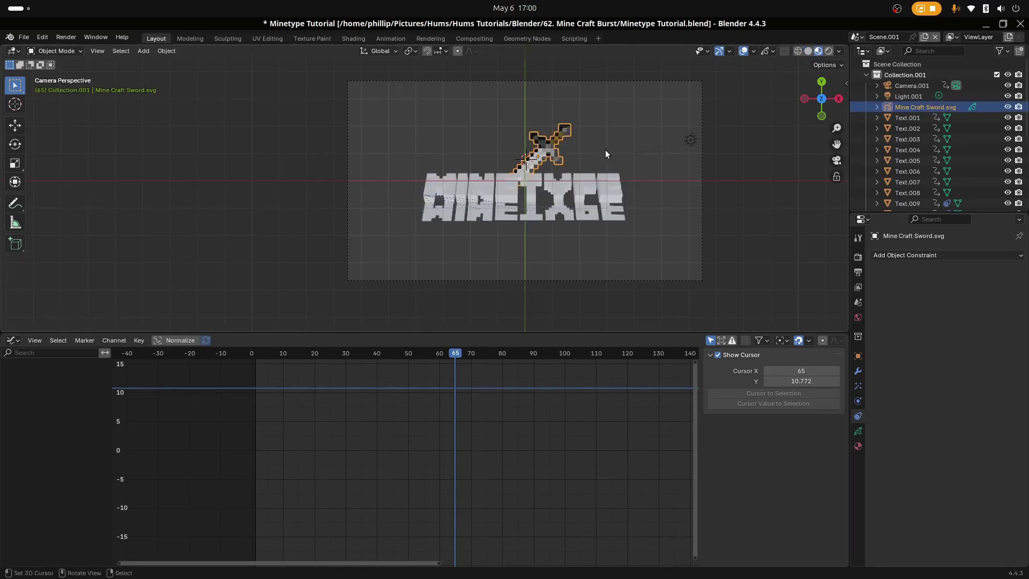
{"action": "scroll", "coordinate": [605, 151], "scroll_direction": "up", "scroll_amount": 2}
{"action": "right_click", "coordinate": [648, 149]}
{"action": "middle_click_drag", "start_coordinate": [649, 149], "coordinate": [519, 214], "text": "shift"}
{"action": "right_click", "coordinate": [496, 186]}
{"action": "scroll", "coordinate": [496, 186], "scroll_direction": "down", "scroll_amount": 1}
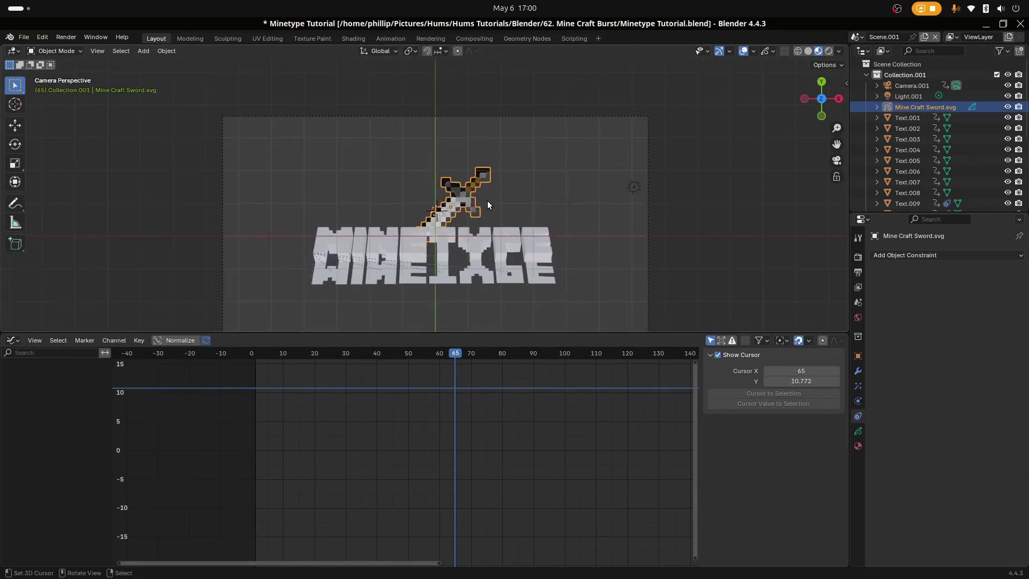
{"action": "scroll", "coordinate": [488, 204], "scroll_direction": "down", "scroll_amount": 2}
Step: Enter Edit Mode on the sword and move its Grease Pencil keyframe to frame 1 in the Dope Sheet
{"action": "left_click_drag", "start_coordinate": [455, 399], "coordinate": [489, 407]}
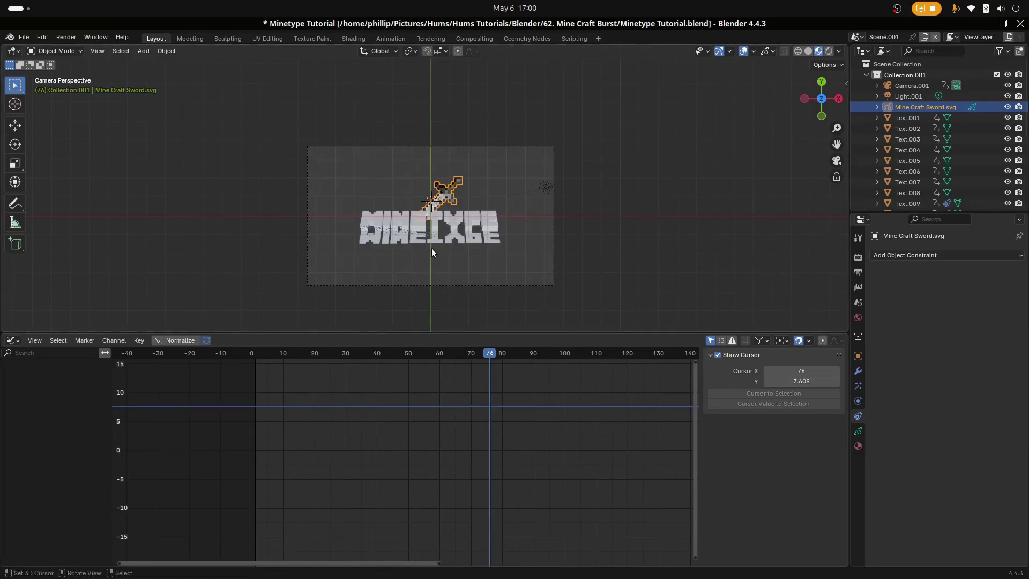
{"action": "key", "text": "Tab"}
{"action": "left_click", "coordinate": [15, 342]}
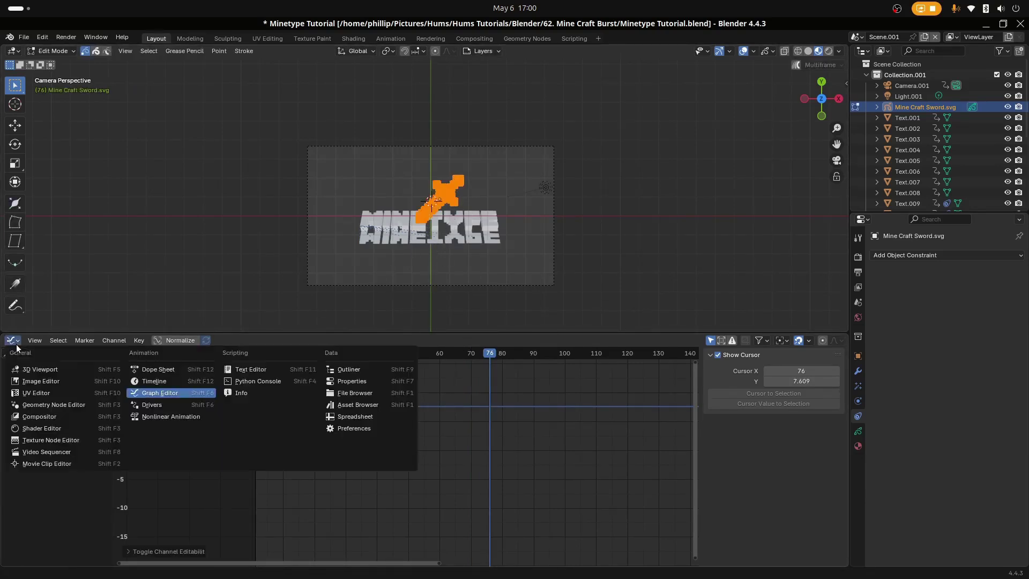
{"action": "left_click", "coordinate": [162, 371]}
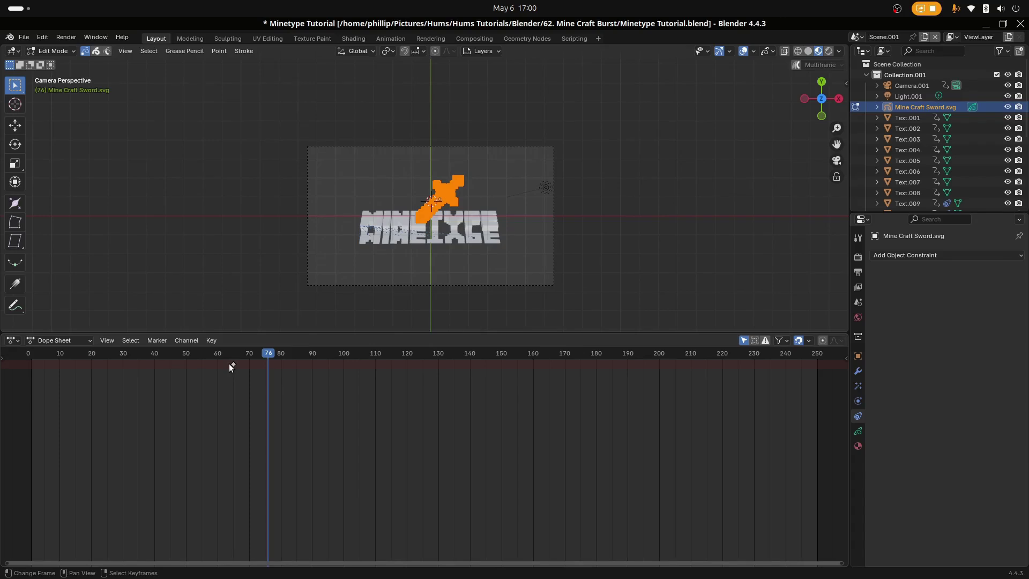
{"action": "key", "text": "x"}
{"action": "left_click", "coordinate": [201, 367]}
{"action": "left_click_drag", "start_coordinate": [236, 365], "coordinate": [197, 366]}
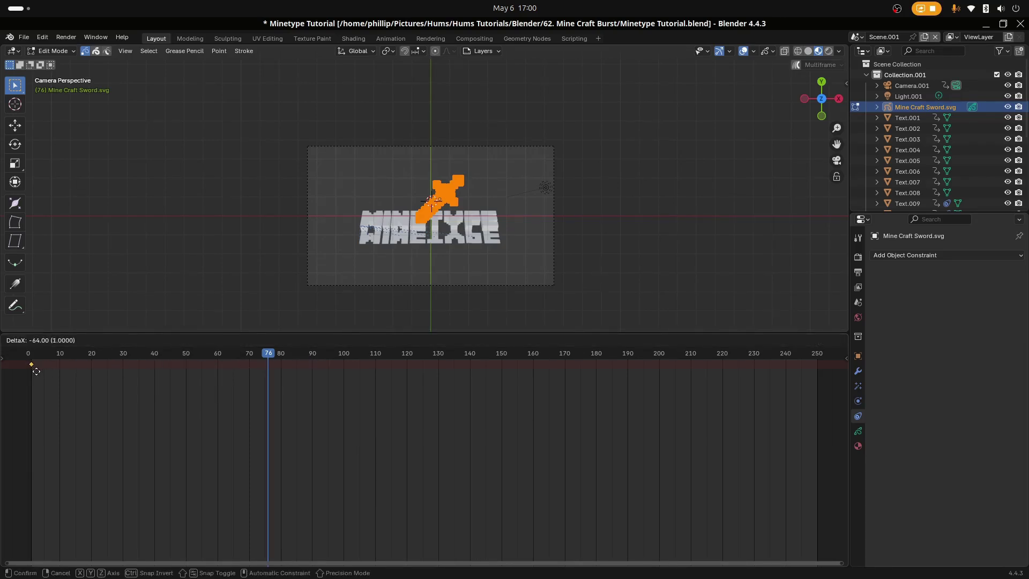
{"action": "left_click_drag", "start_coordinate": [36, 371], "coordinate": [35, 372]}
Step: Play the animation from frame 1 and again from frame 50 to check the sword's timing, ending on frame 70
{"action": "key", "text": "shift+Left"}
{"action": "key", "text": "space"}
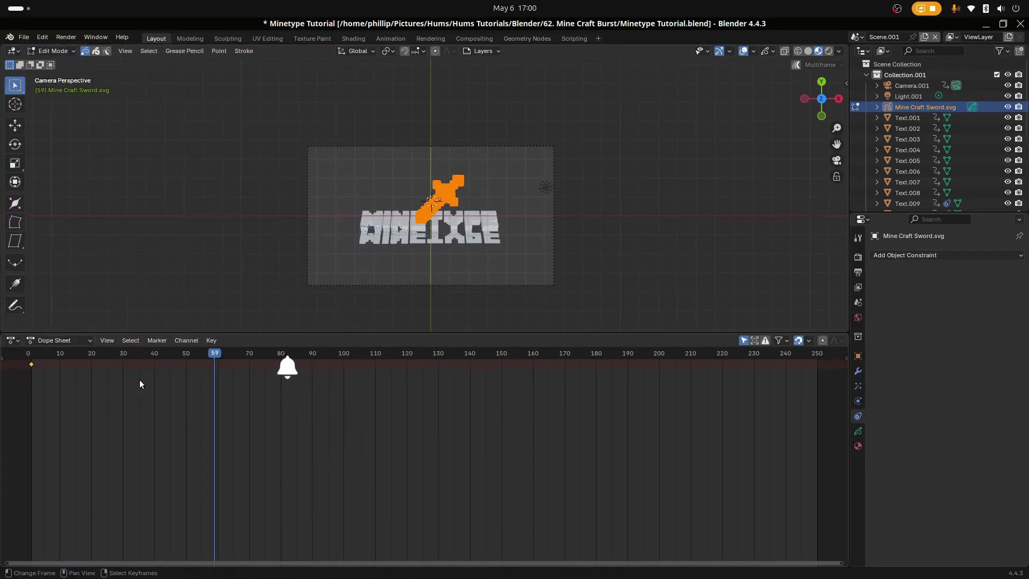
{"action": "left_click_drag", "start_coordinate": [218, 390], "coordinate": [186, 412]}
{"action": "key", "text": "space"}
{"action": "key", "text": "space"}
{"action": "key", "text": "space"}
{"action": "key", "text": "space"}
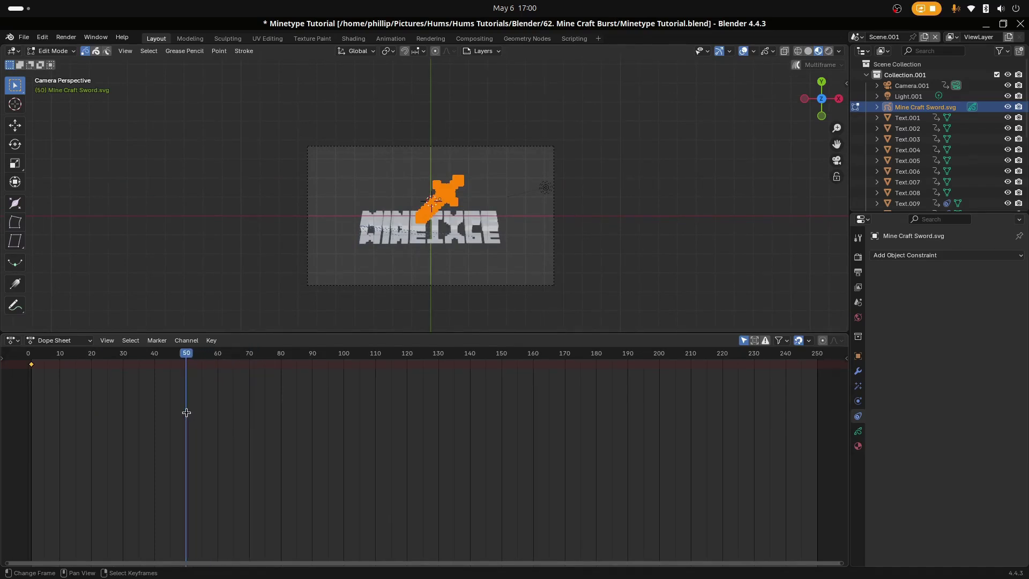
{"action": "left_click_drag", "start_coordinate": [253, 388], "coordinate": [249, 387]}
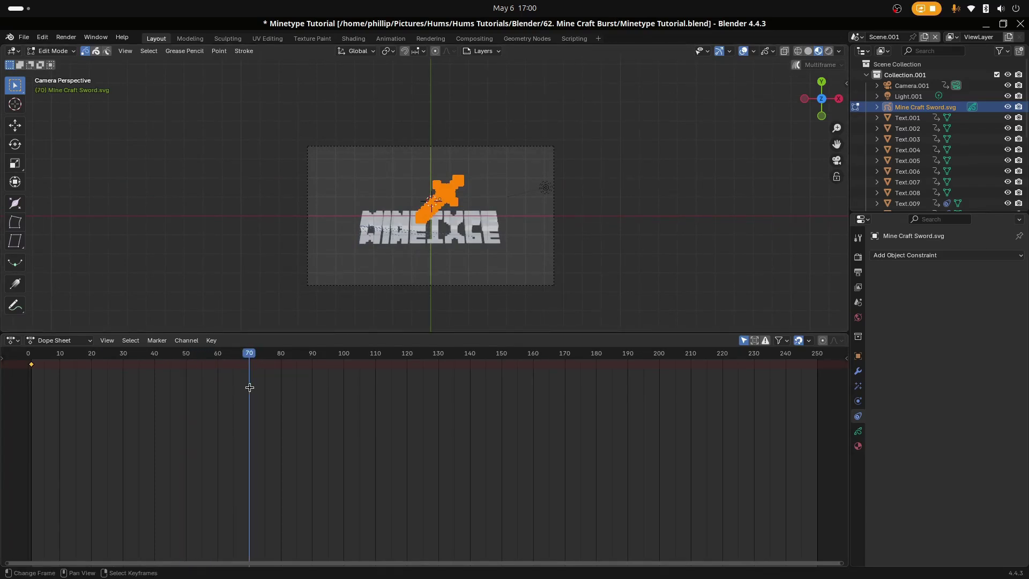
Step: Keyframe the sword's X and Y location, off-camera above the title at frame 50 and resting above the title's middle at frame 56
{"action": "left_click", "coordinate": [858, 356]}
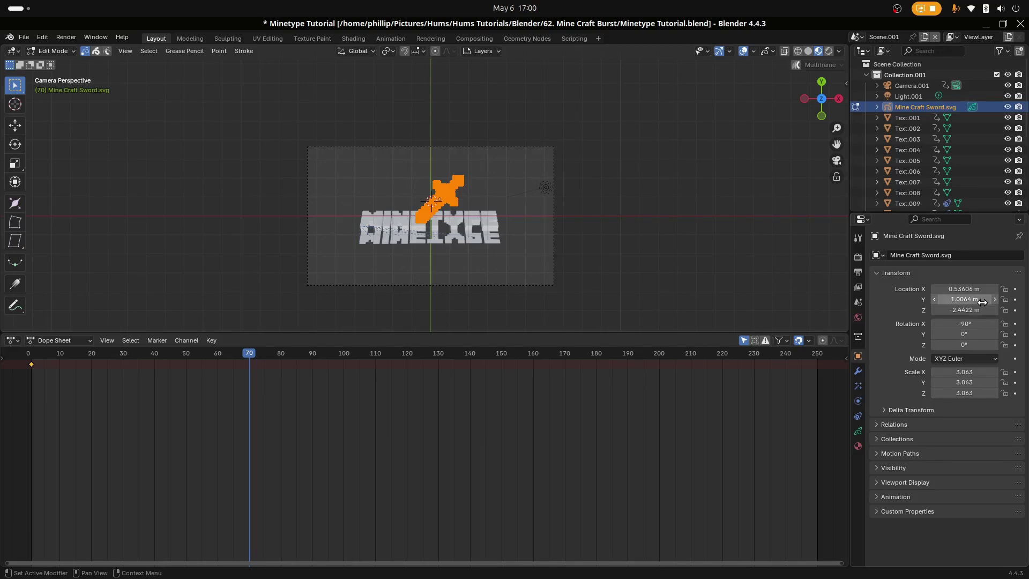
{"action": "right_click", "coordinate": [945, 292]}
{"action": "left_click", "coordinate": [948, 293]}
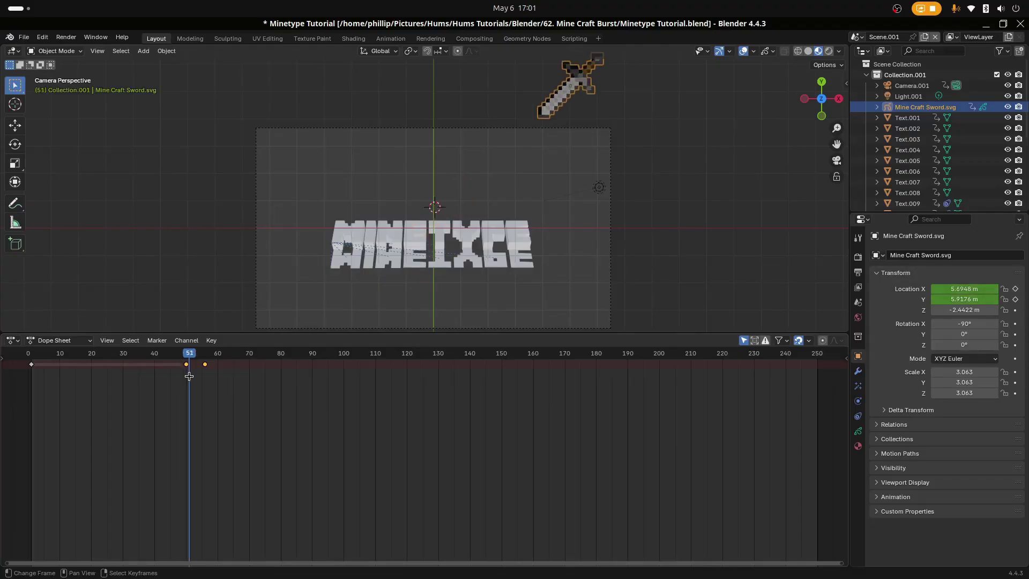
Step: In the Graph Editor, raise the frame 56 handles of the sword's X and Y location curves for an accelerating fall with an abrupt stop
{"action": "left_click_drag", "start_coordinate": [189, 376], "coordinate": [186, 376]}
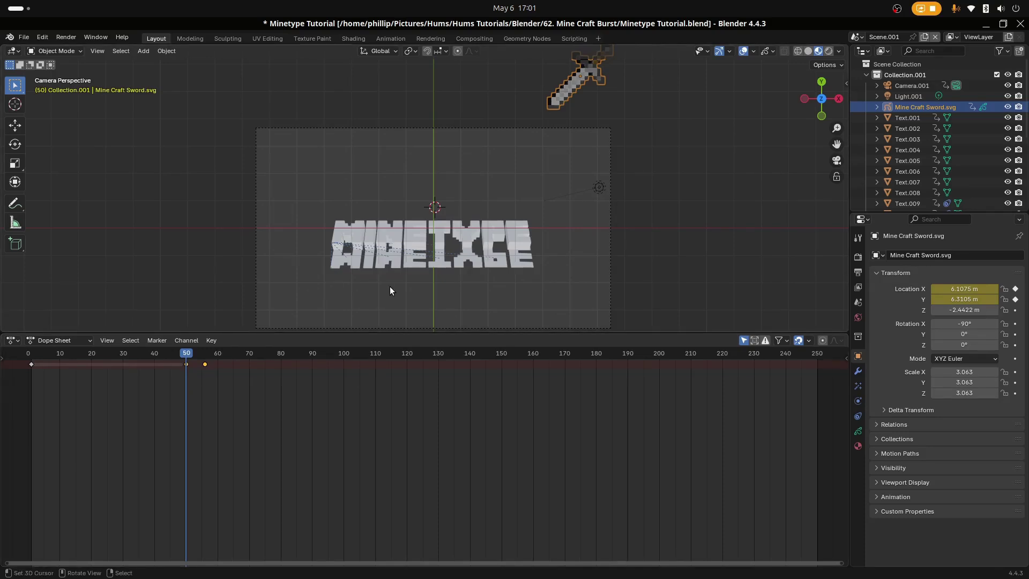
{"action": "left_click", "coordinate": [13, 340]}
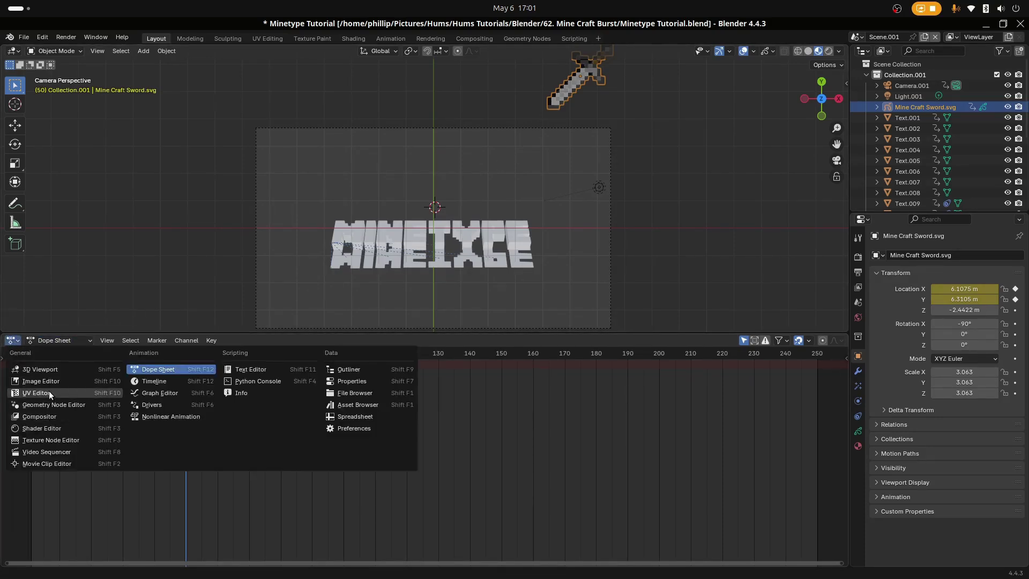
{"action": "left_click", "coordinate": [158, 394]}
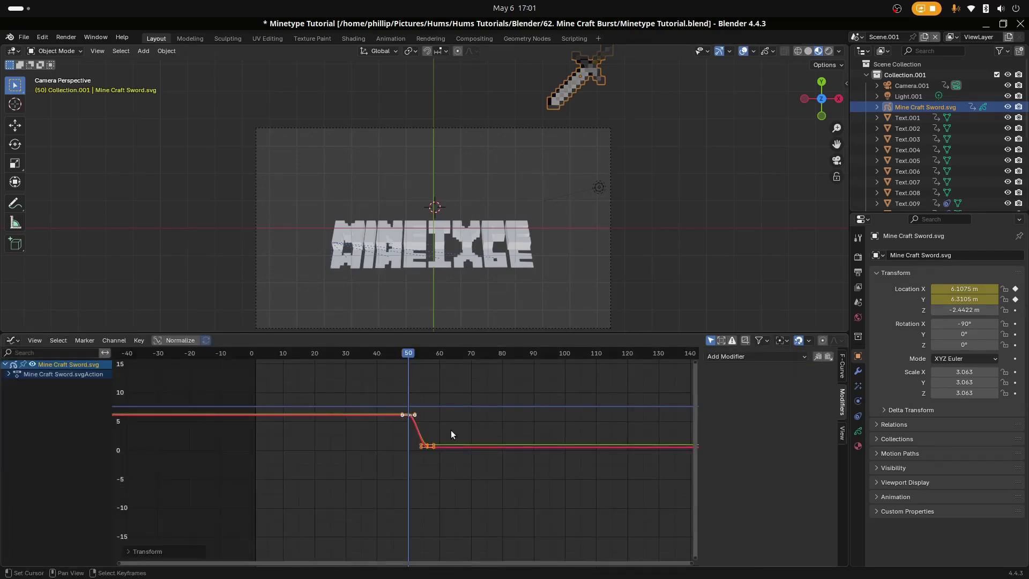
{"action": "scroll", "coordinate": [402, 489], "scroll_direction": "up", "scroll_amount": 5}
{"action": "middle_click_drag", "start_coordinate": [403, 490], "coordinate": [413, 539]}
{"action": "left_click", "coordinate": [399, 512]}
{"action": "left_click_drag", "start_coordinate": [366, 516], "coordinate": [406, 413]}
{"action": "left_click", "coordinate": [367, 526]}
{"action": "left_click_drag", "start_coordinate": [368, 526], "coordinate": [416, 424]}
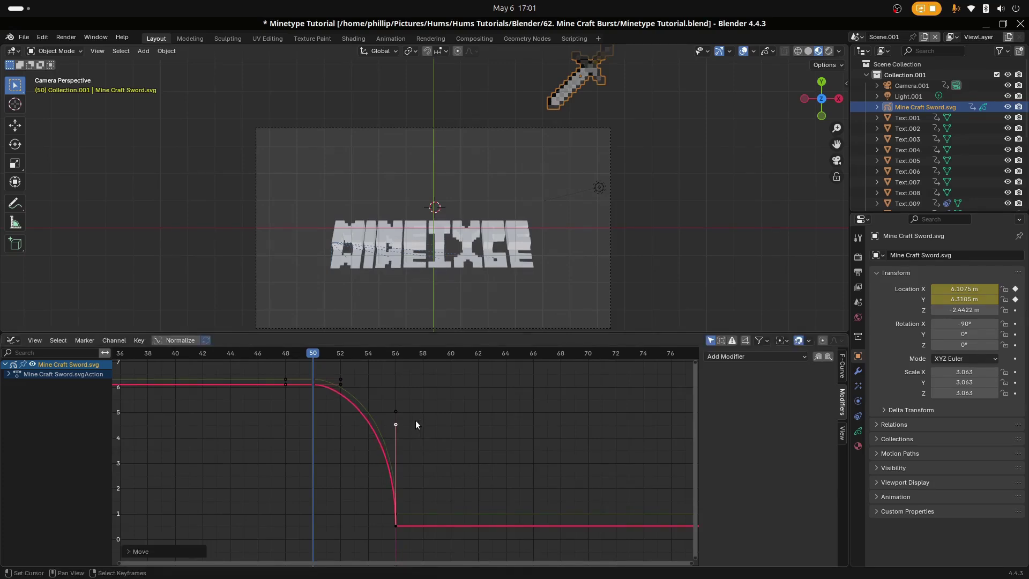
Step: Play the sword's landing to check its speed, and save the file with the camera selected
{"action": "key", "text": "space"}
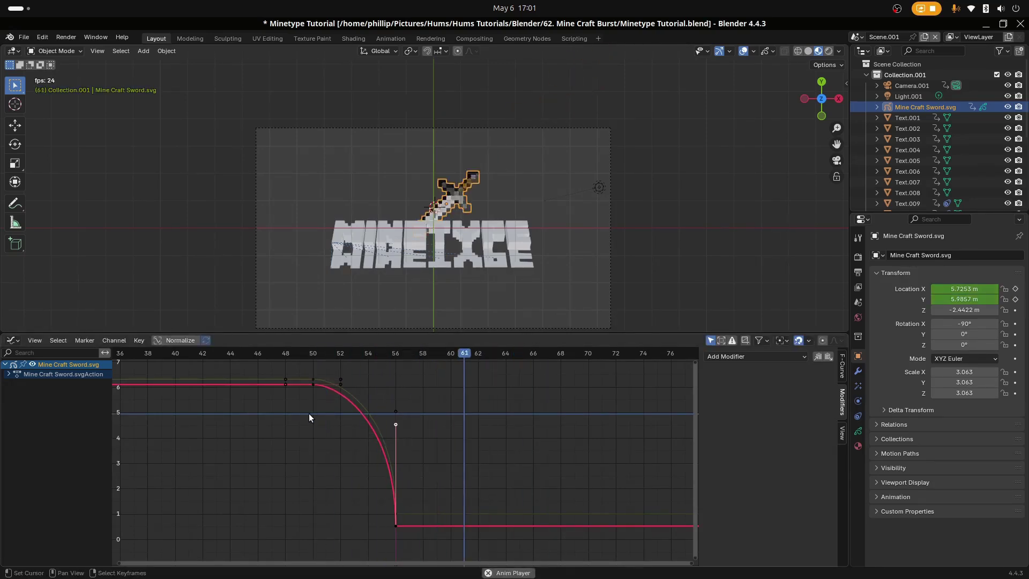
{"action": "left_click", "coordinate": [234, 412]}
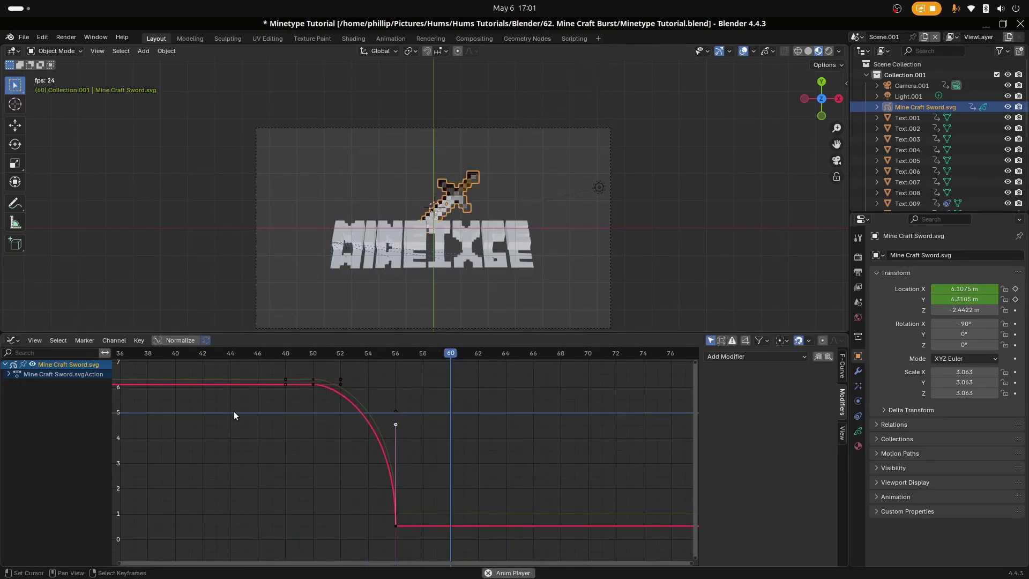
{"action": "key", "text": "space"}
{"action": "left_click", "coordinate": [385, 303]}
{"action": "key", "text": "ctrl+s"}
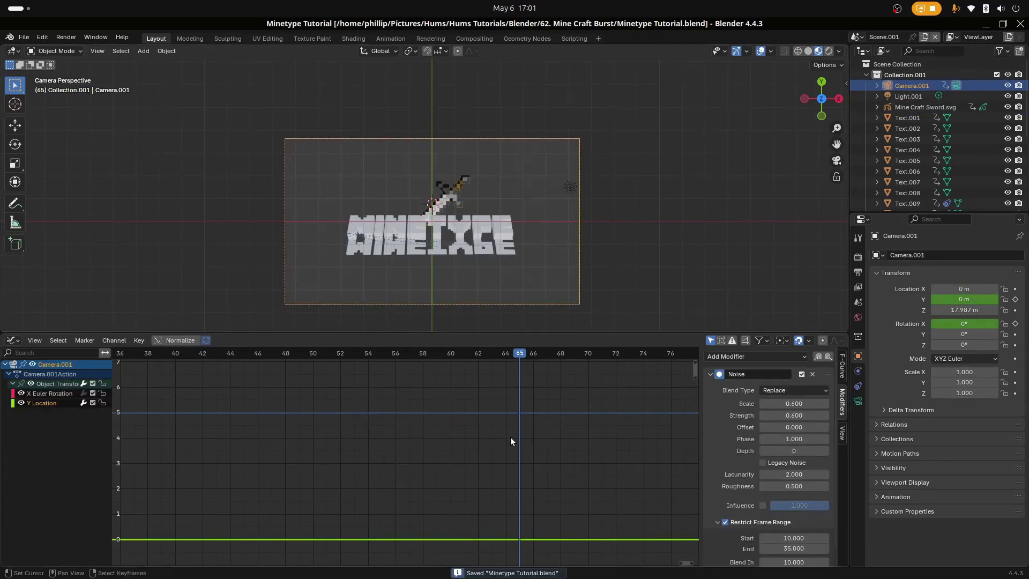
Step: Replay the animation and examine the camera's X rotation and Y location curves, ending on frame 59
{"action": "left_click", "coordinate": [371, 458]}
{"action": "left_click", "coordinate": [297, 469]}
{"action": "key", "text": "space"}
{"action": "key", "text": "space"}
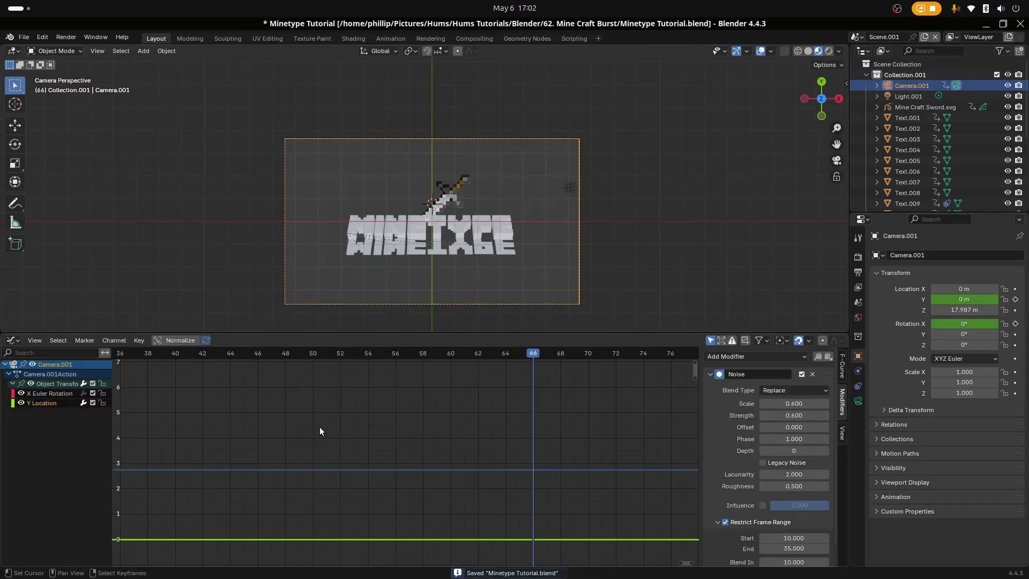
{"action": "left_click", "coordinate": [67, 395]}
{"action": "left_click", "coordinate": [56, 403]}
{"action": "right_click", "coordinate": [356, 307]}
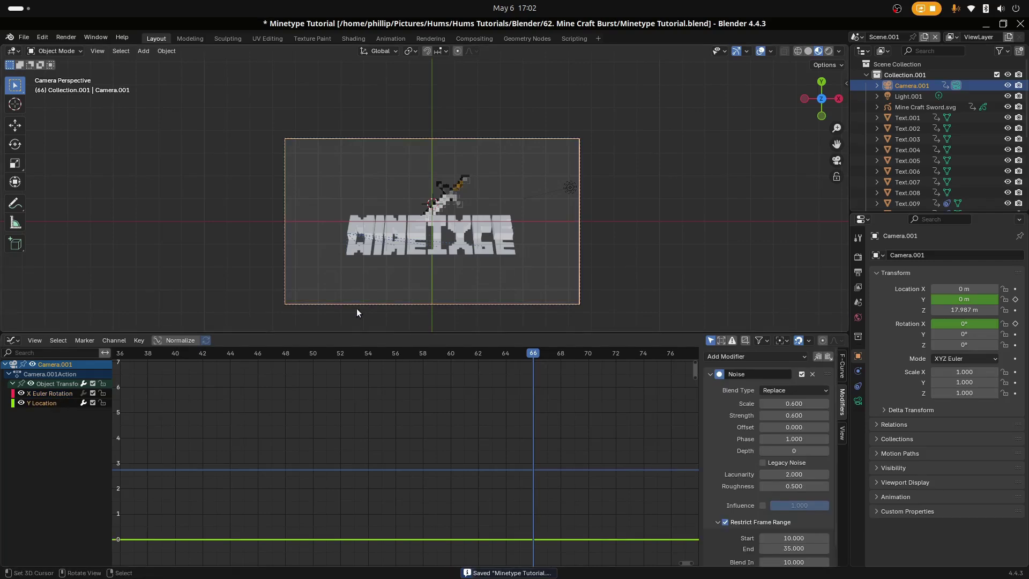
{"action": "left_click", "coordinate": [384, 302]}
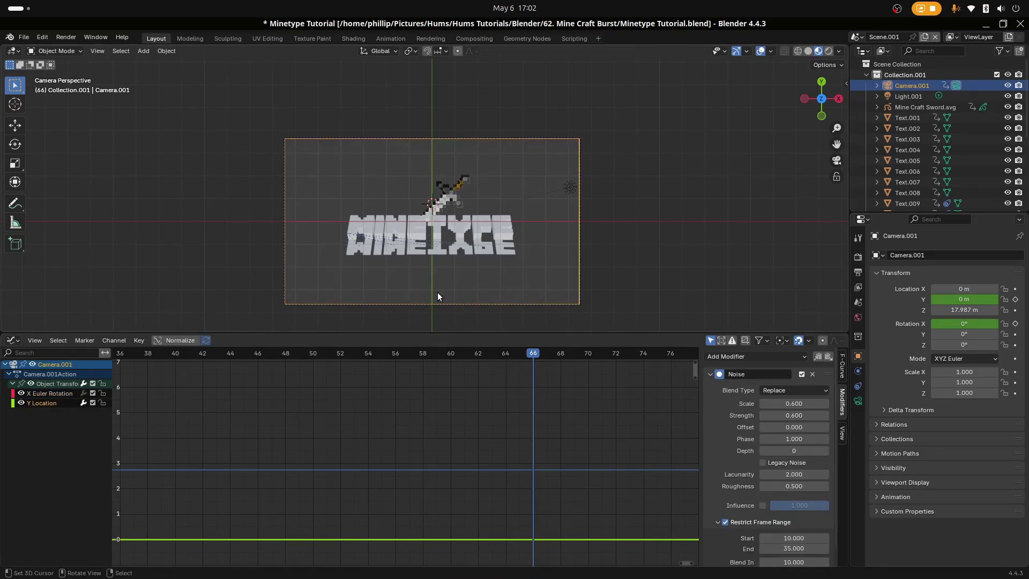
{"action": "left_click", "coordinate": [53, 393]}
{"action": "left_click", "coordinate": [48, 403]}
{"action": "left_click_drag", "start_coordinate": [530, 411], "coordinate": [437, 422]}
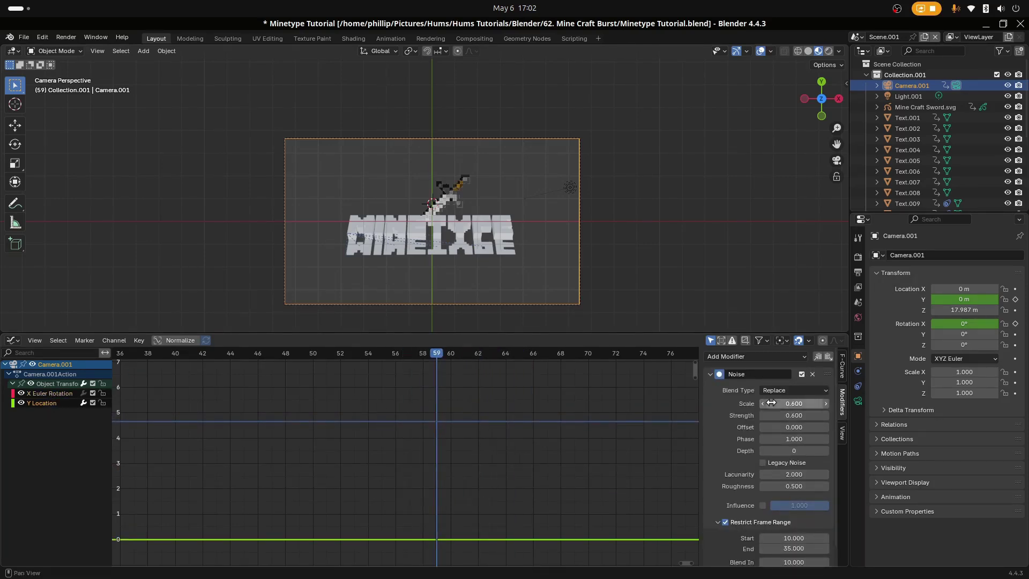
Step: Insert a single keyframe on the camera's X location at frame 59
{"action": "left_click", "coordinate": [12, 341]}
{"action": "left_click", "coordinate": [160, 368]}
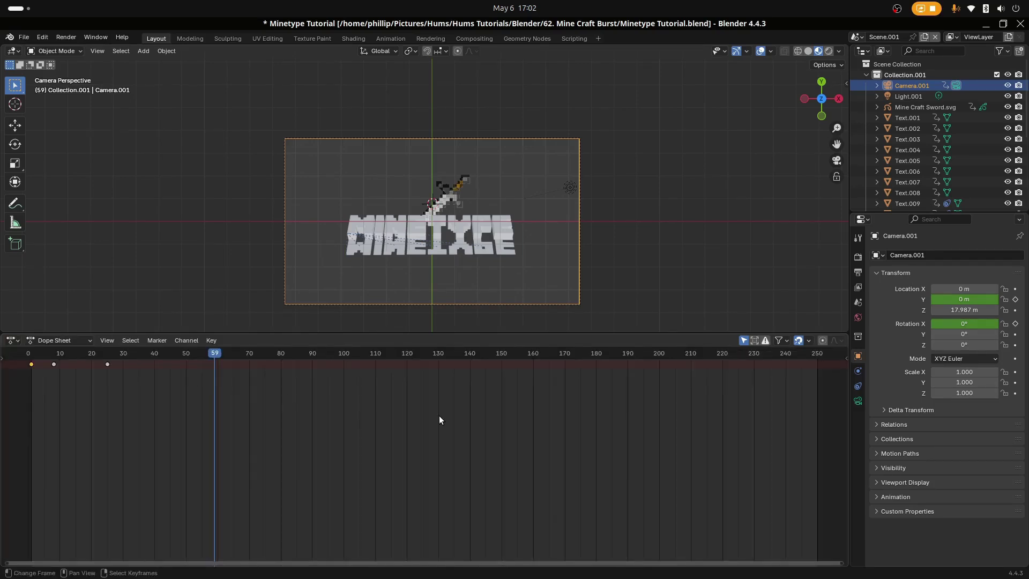
{"action": "middle_click_drag", "start_coordinate": [289, 415], "coordinate": [364, 437]}
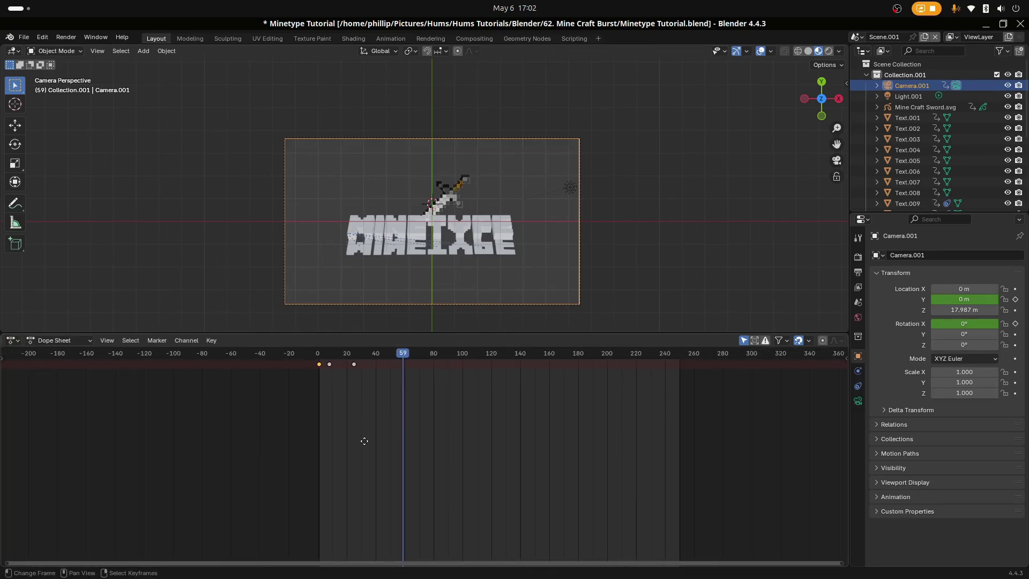
{"action": "right_click", "coordinate": [963, 296]}
{"action": "right_click", "coordinate": [963, 294]}
{"action": "right_click", "coordinate": [989, 278]}
{"action": "mouse_move", "coordinate": [980, 284]}
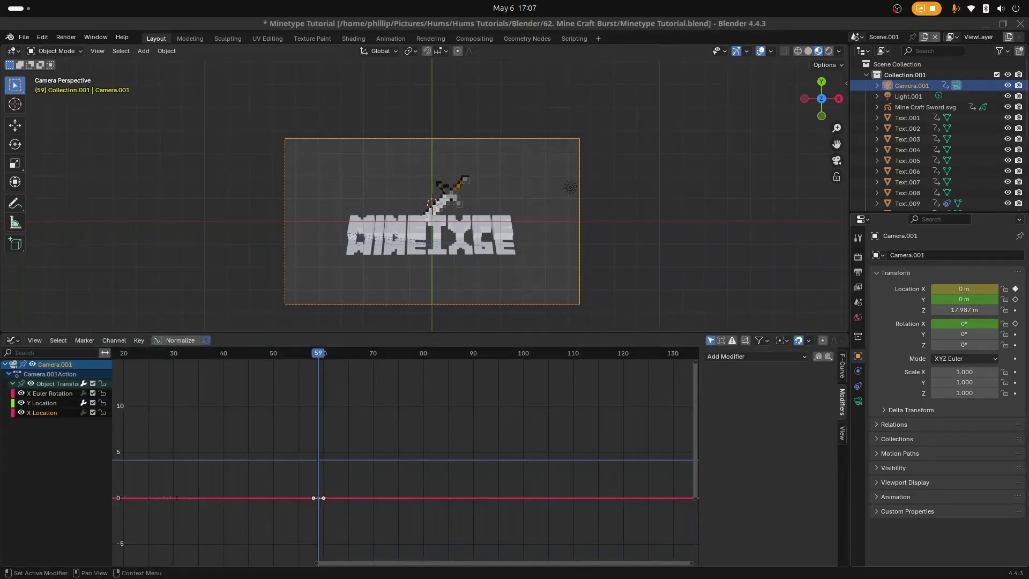
Step: Add a Noise modifier to the camera's X Location curve in the Graph Editor
{"action": "left_click_drag", "start_coordinate": [319, 389], "coordinate": [349, 399]}
{"action": "left_click_drag", "start_coordinate": [307, 434], "coordinate": [319, 437]}
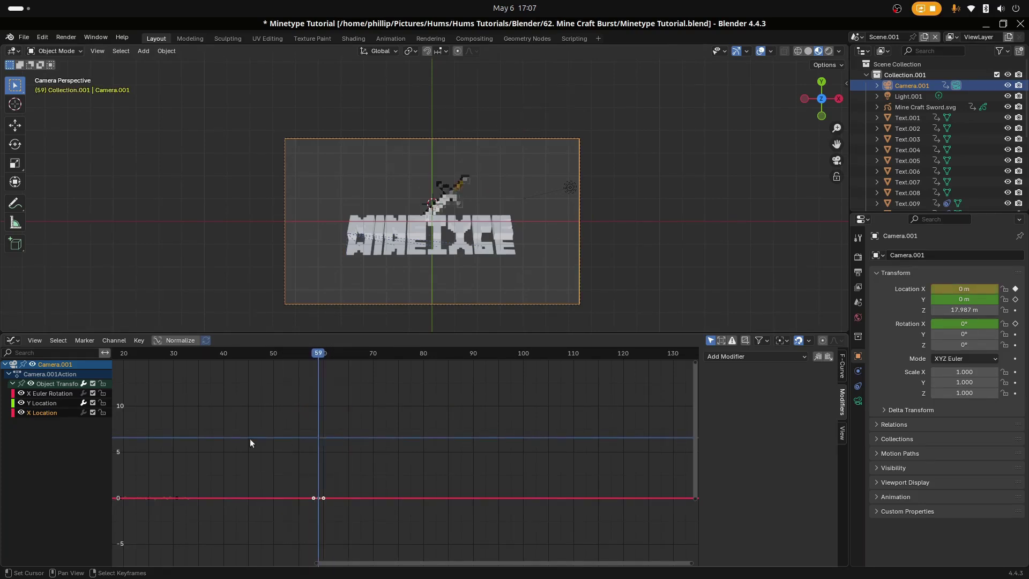
{"action": "left_click", "coordinate": [58, 404]}
{"action": "left_click", "coordinate": [54, 413]}
{"action": "scroll", "coordinate": [405, 460], "scroll_direction": "up", "scroll_amount": 2}
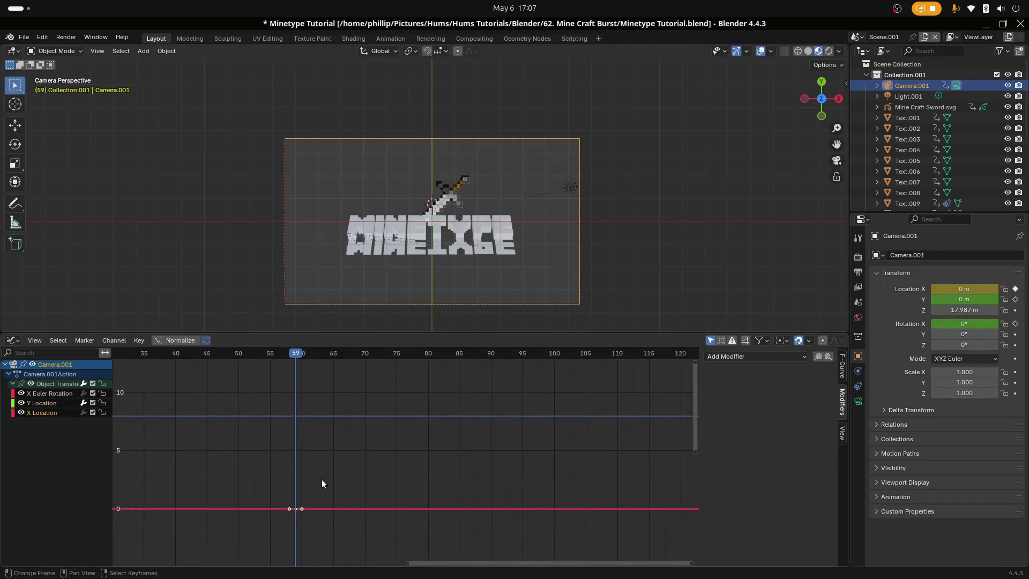
{"action": "left_click", "coordinate": [750, 356]}
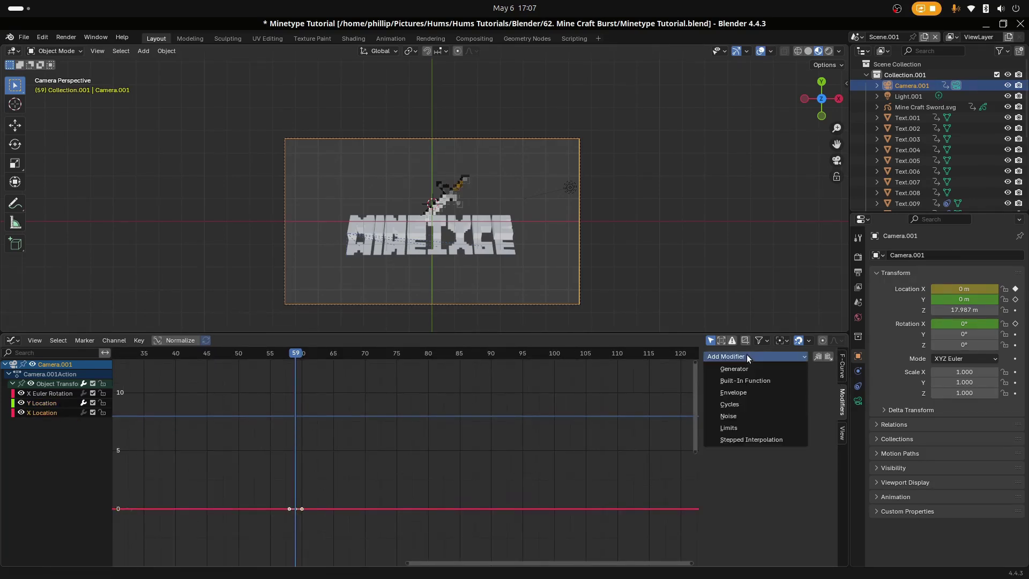
{"action": "left_click", "coordinate": [744, 416]}
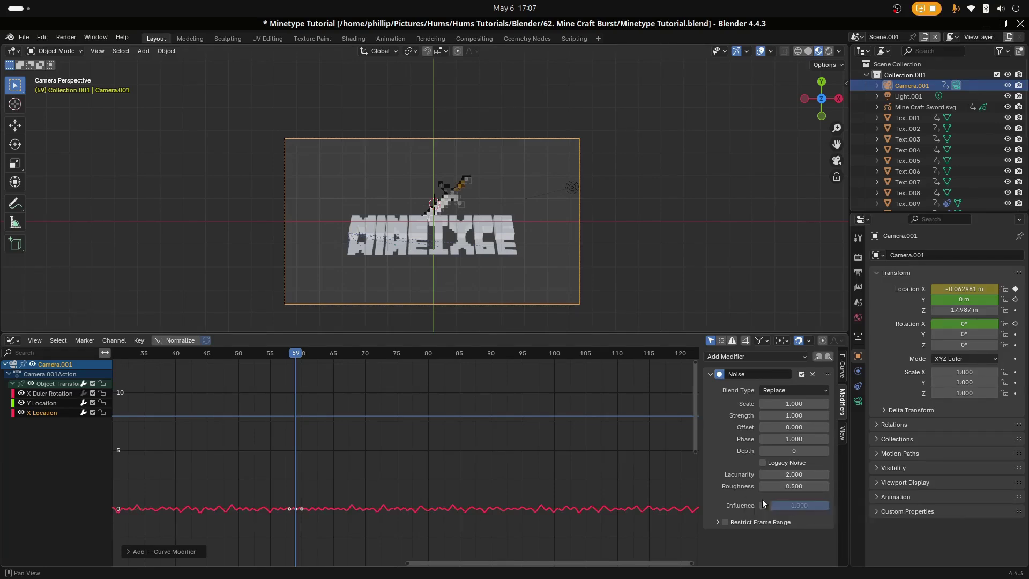
Step: Restrict the X Location noise to a frame range starting at 59 and ending at 66
{"action": "left_click", "coordinate": [725, 522]}
{"action": "left_click", "coordinate": [718, 522]}
{"action": "left_click", "coordinate": [781, 538]}
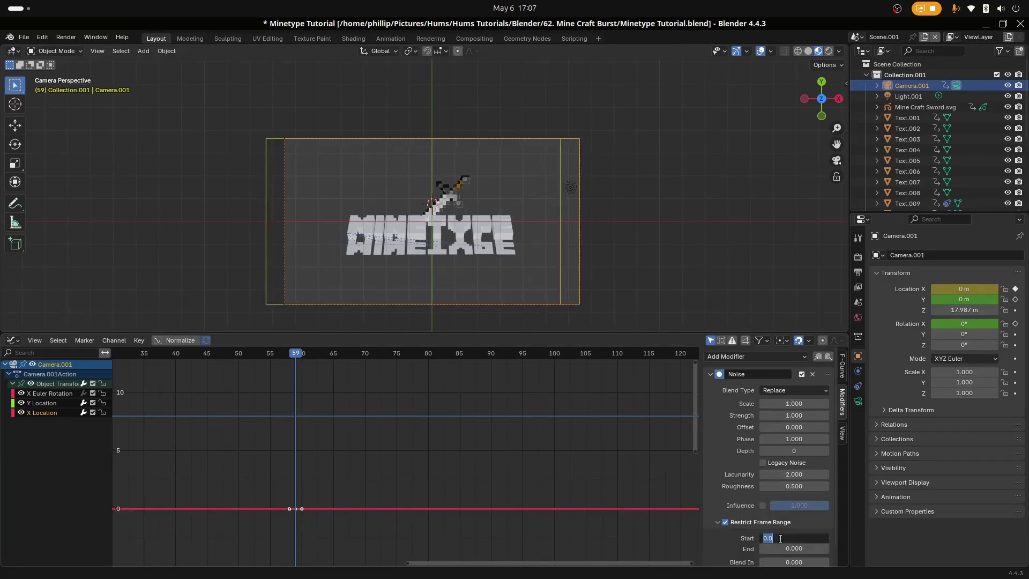
{"action": "type", "text": "59"}
{"action": "key", "text": "Return"}
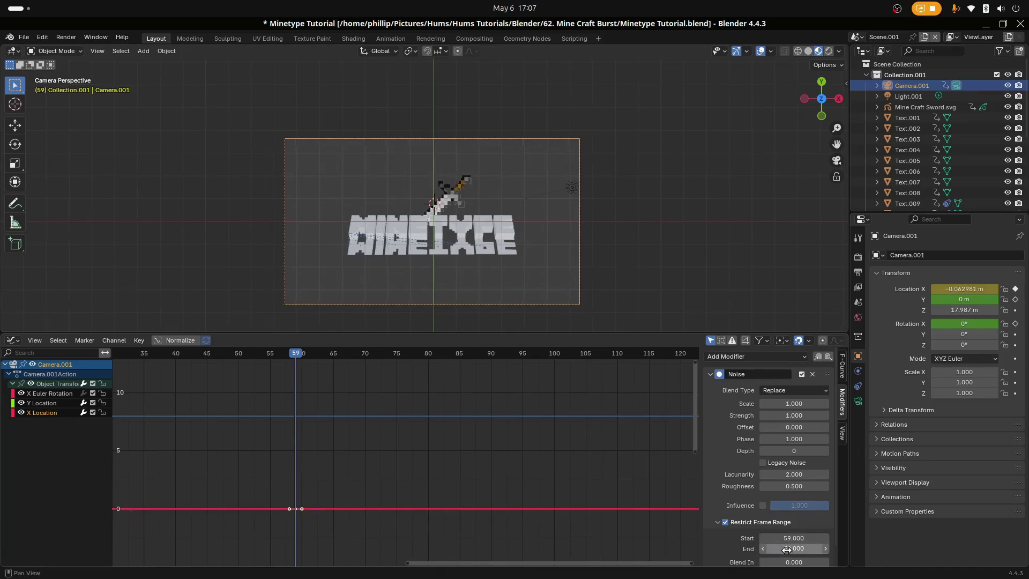
{"action": "left_click", "coordinate": [794, 548]}
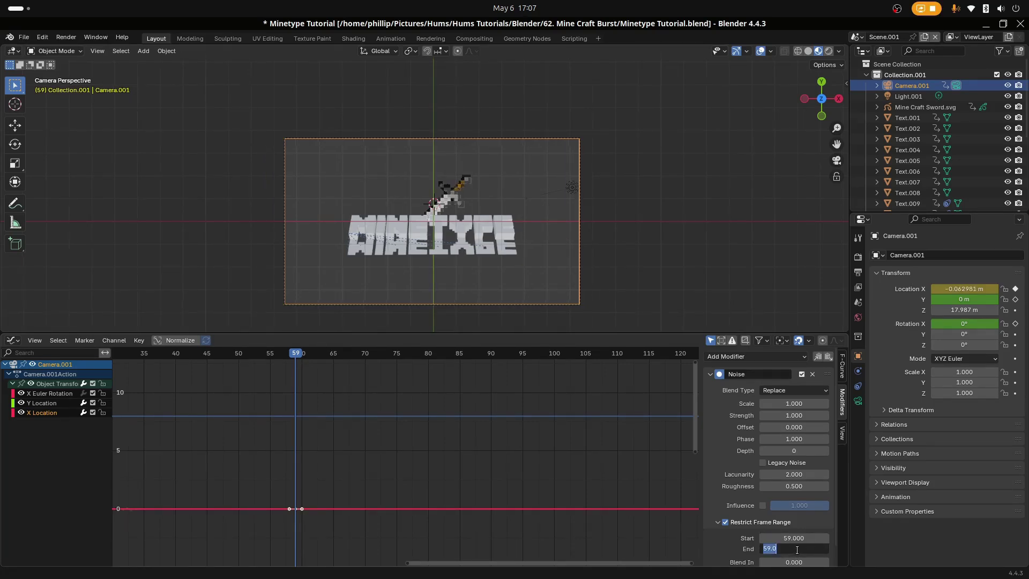
{"action": "type", "text": "66"}
{"action": "key", "text": "Return"}
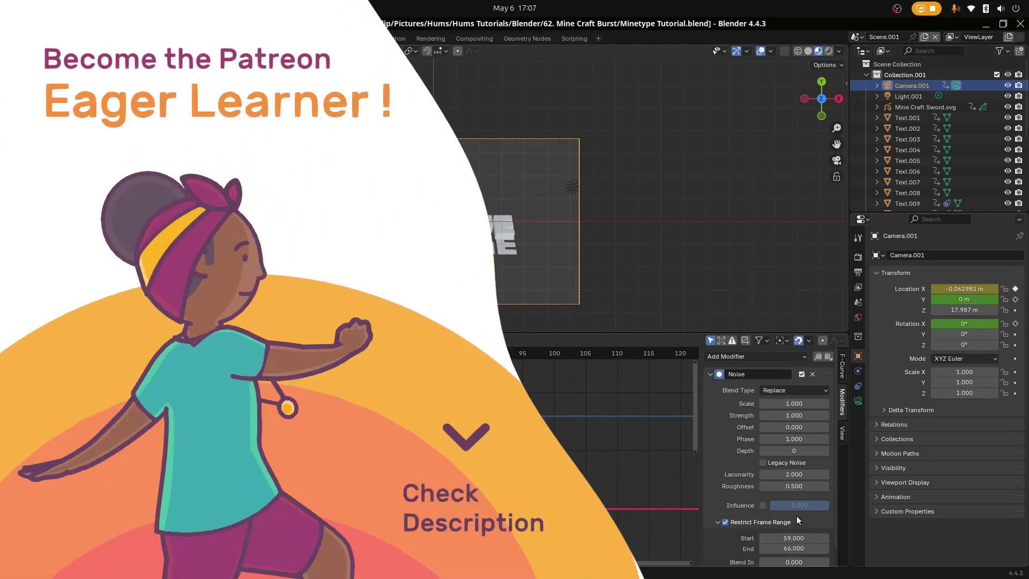
Step: Set the X Location noise's blend out to 5, its strength to 1.5 and its scale to 1.1
{"action": "scroll", "coordinate": [793, 536], "scroll_direction": "down", "scroll_amount": 2}
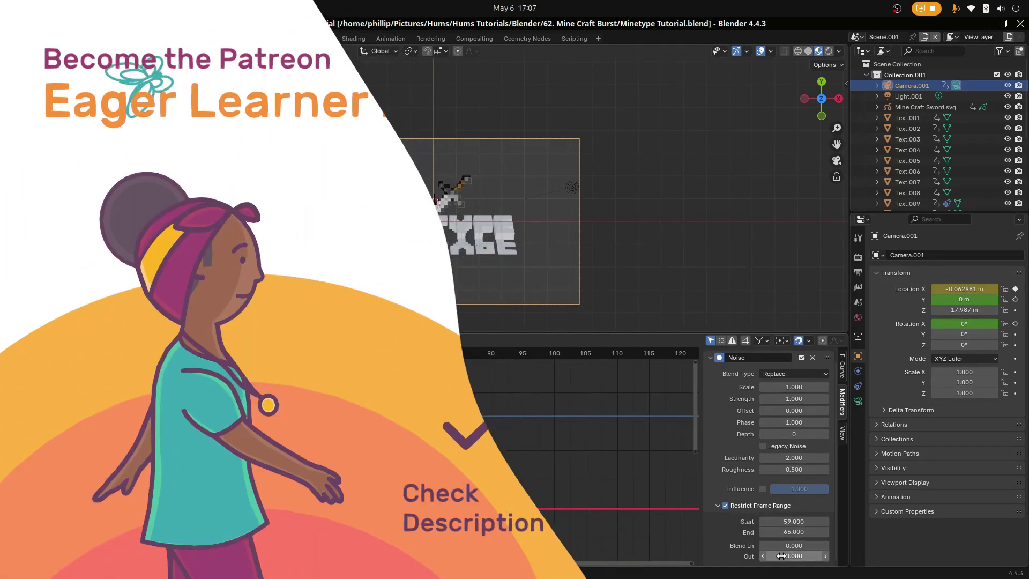
{"action": "left_click", "coordinate": [781, 556]}
{"action": "type", "text": "5"}
{"action": "key", "text": "Return"}
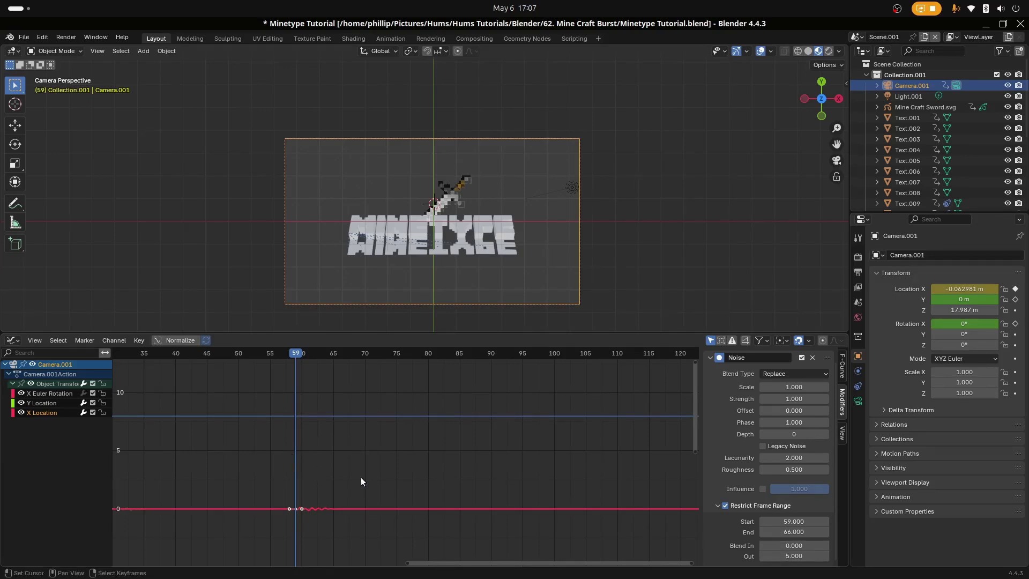
{"action": "mouse_move", "coordinate": [776, 403]}
{"action": "left_mouse_down"}
{"action": "mouse_move", "coordinate": [831, 402]}
{"action": "mouse_move", "coordinate": [791, 402]}
{"action": "mouse_move", "coordinate": [769, 387]}
{"action": "mouse_move", "coordinate": [782, 387]}
{"action": "left_mouse_up"}
Step: Play the animation around frames 47 to 66 repeatedly to check the camera shake when the sword lands
{"action": "key", "text": "space"}
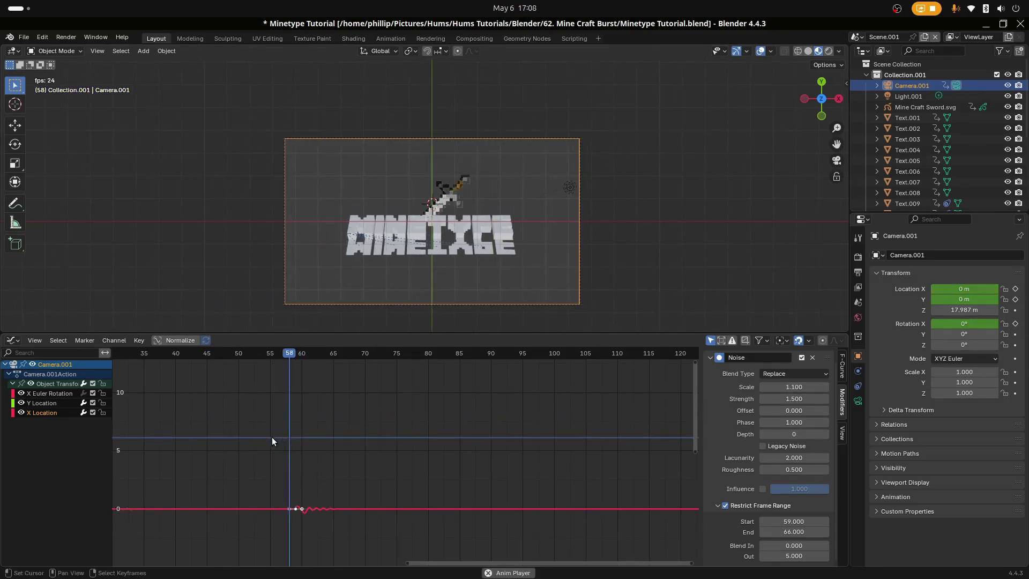
{"action": "left_click", "coordinate": [194, 415]}
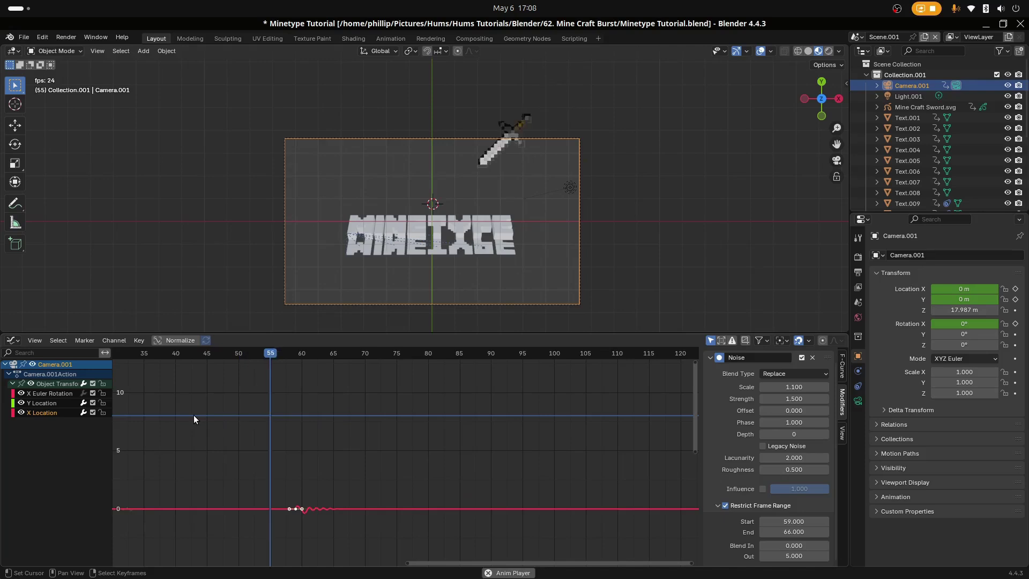
{"action": "left_click", "coordinate": [205, 449]}
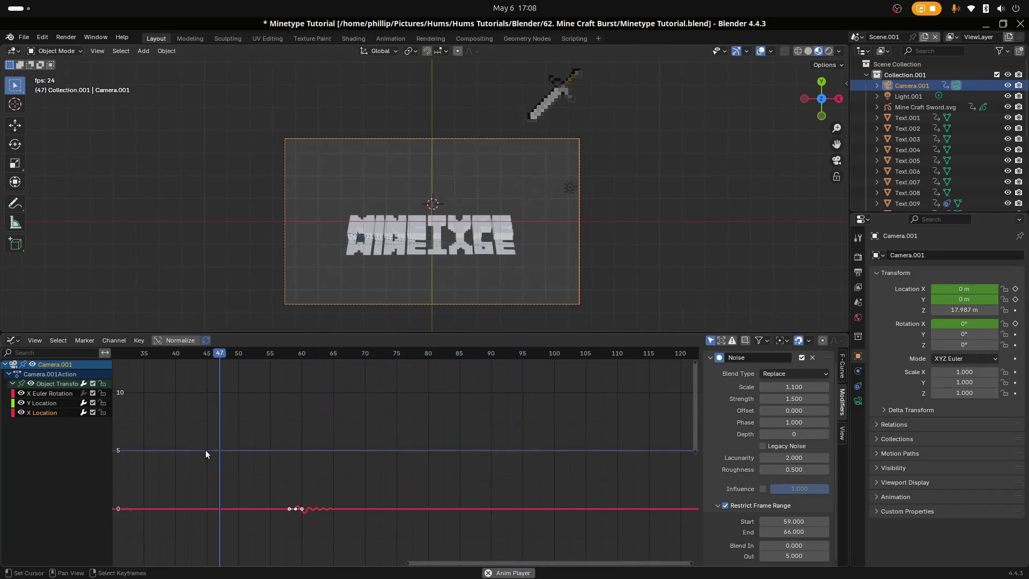
{"action": "scroll", "coordinate": [368, 416], "scroll_direction": "down", "scroll_amount": 1}
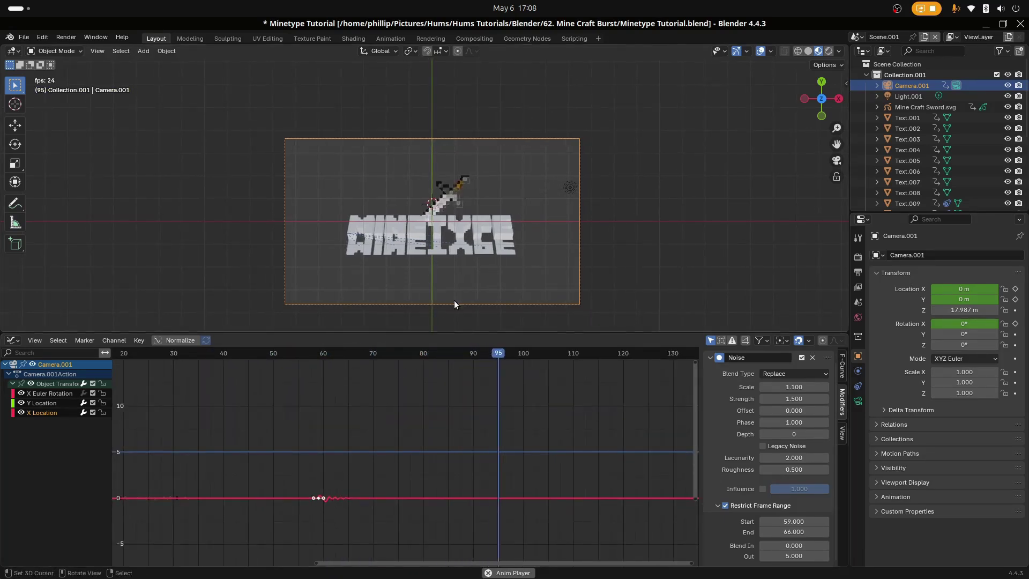
{"action": "left_click_drag", "start_coordinate": [354, 423], "coordinate": [264, 433]}
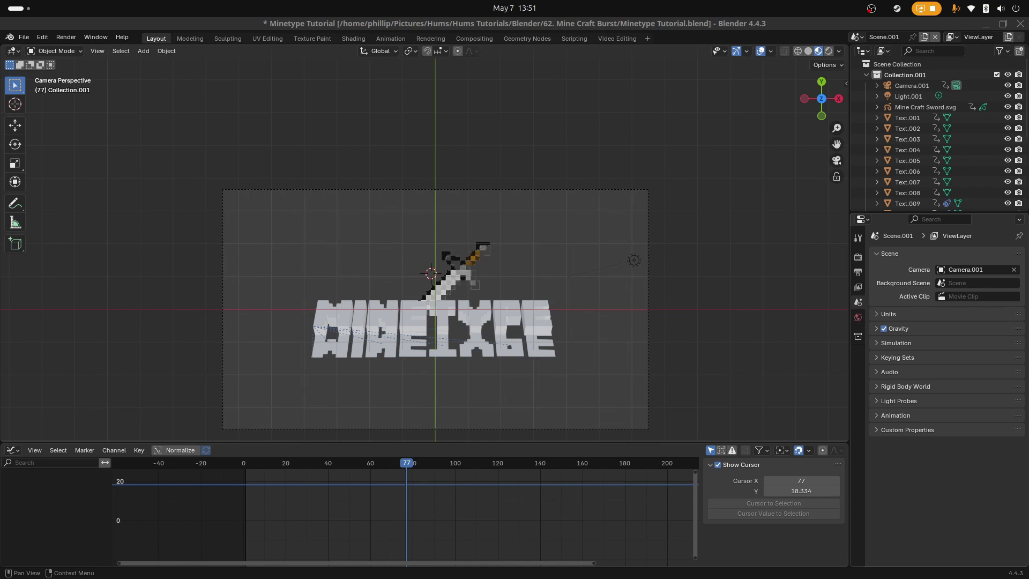
Step: Add a Bézier curve beside the sword's blade, just above the title, and enter Edit Mode on it
{"action": "left_click", "coordinate": [423, 279]}
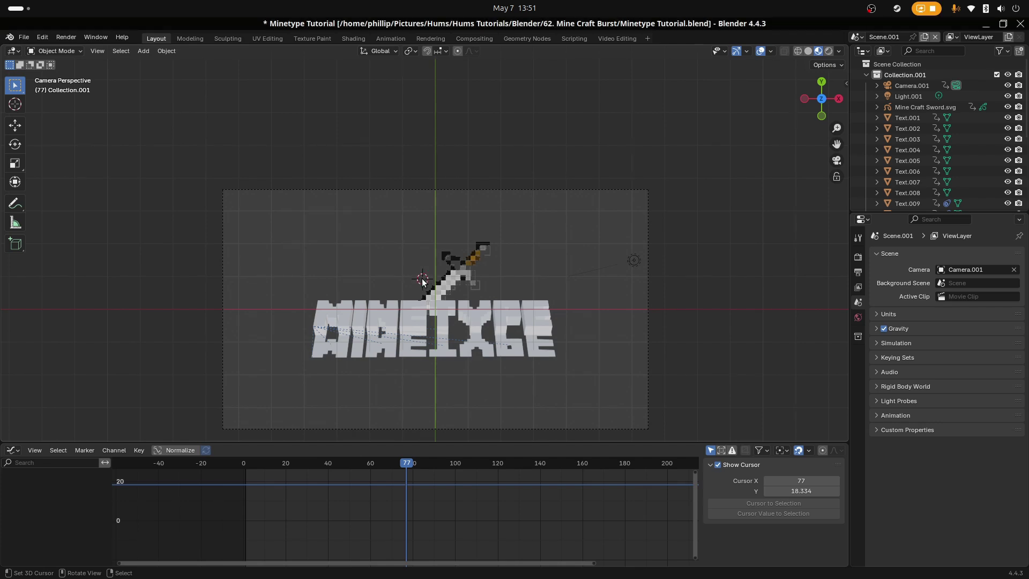
{"action": "key", "text": "shift+a"}
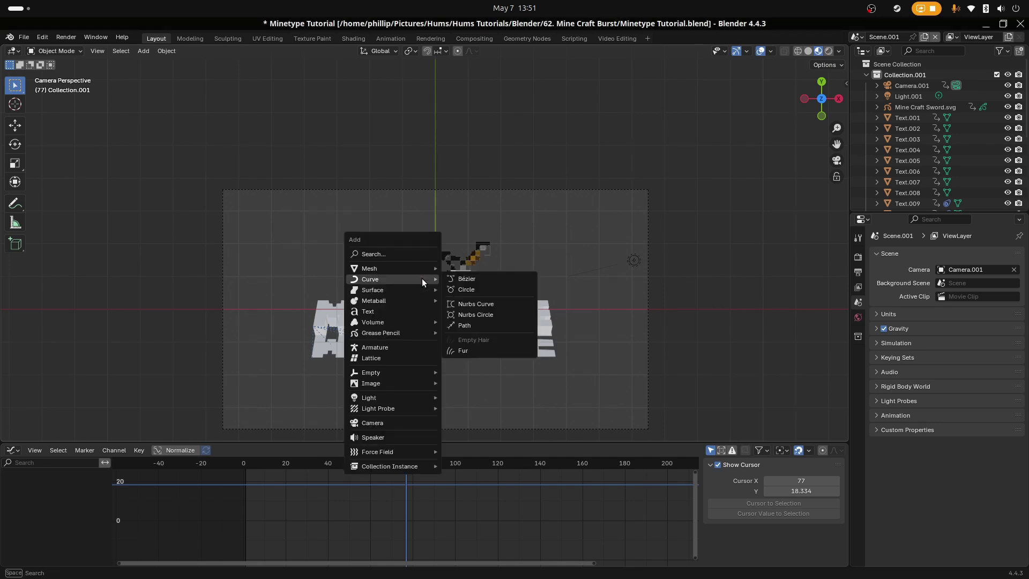
{"action": "left_click", "coordinate": [464, 279]}
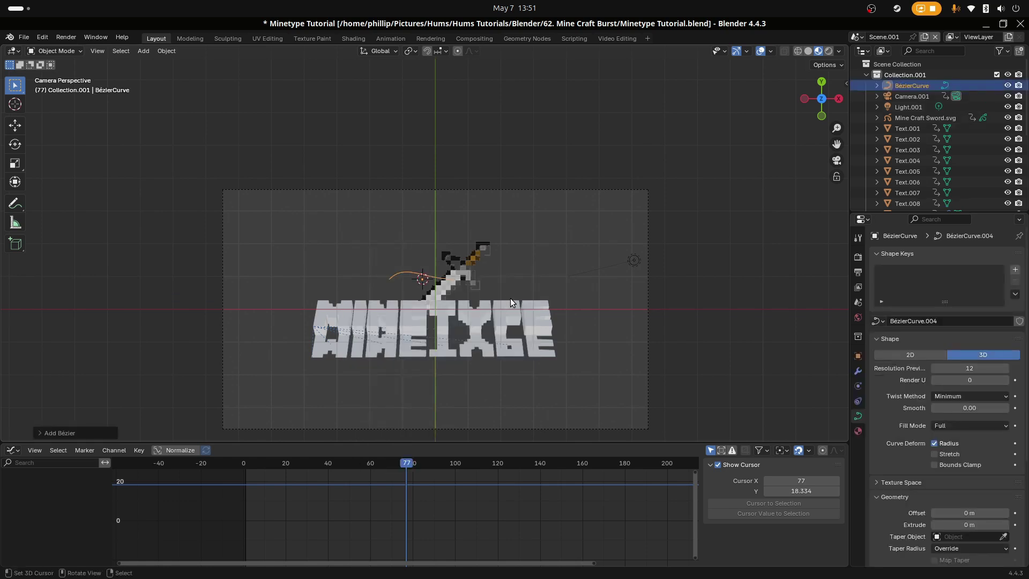
{"action": "key", "text": "Tab"}
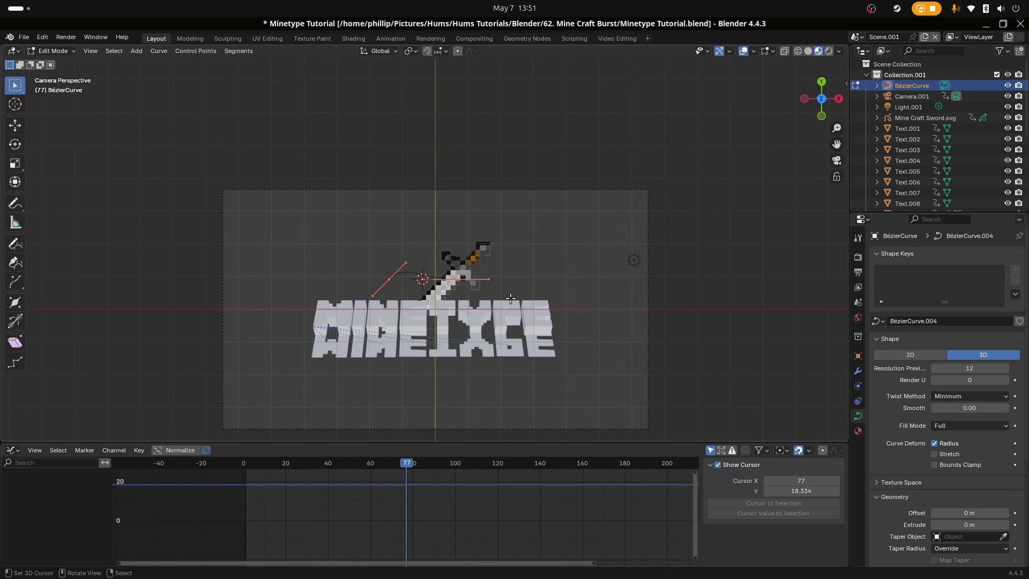
Step: Set the Bézier curve's handle type to Vector to turn it into a straight line
{"action": "key", "text": "v"}
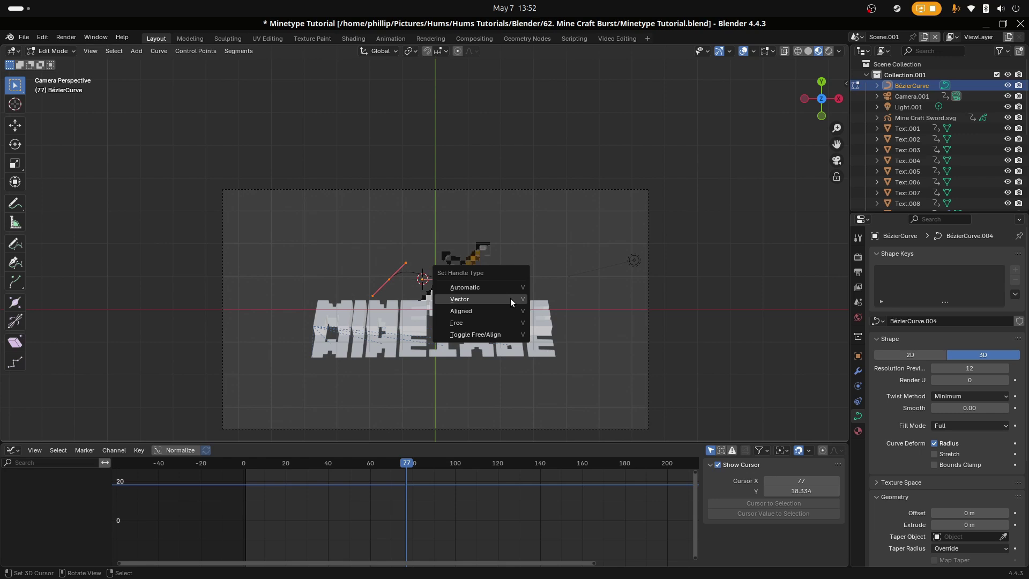
{"action": "left_click", "coordinate": [510, 297]}
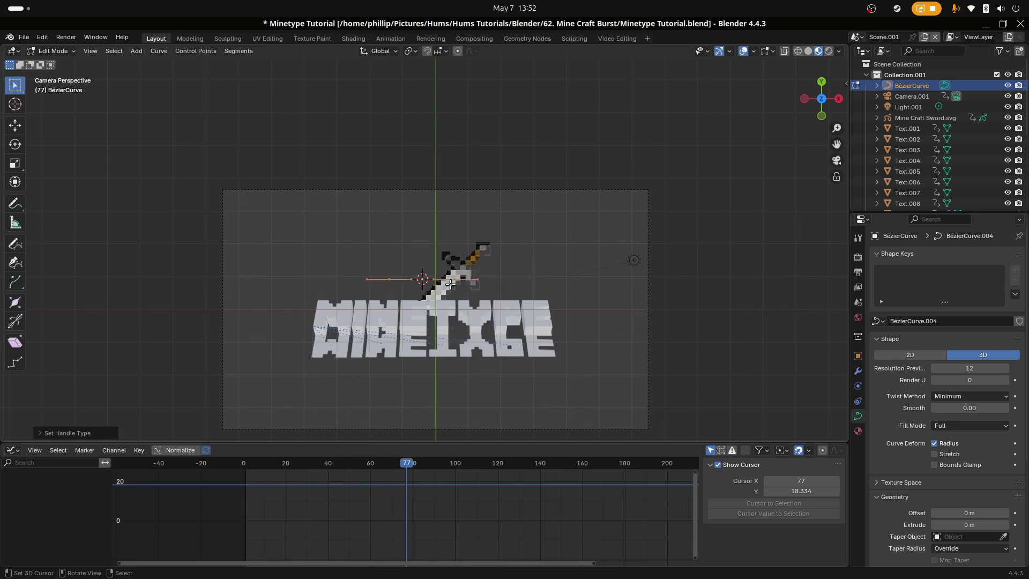
{"action": "key", "text": "Tab"}
{"action": "key", "text": "Tab"}
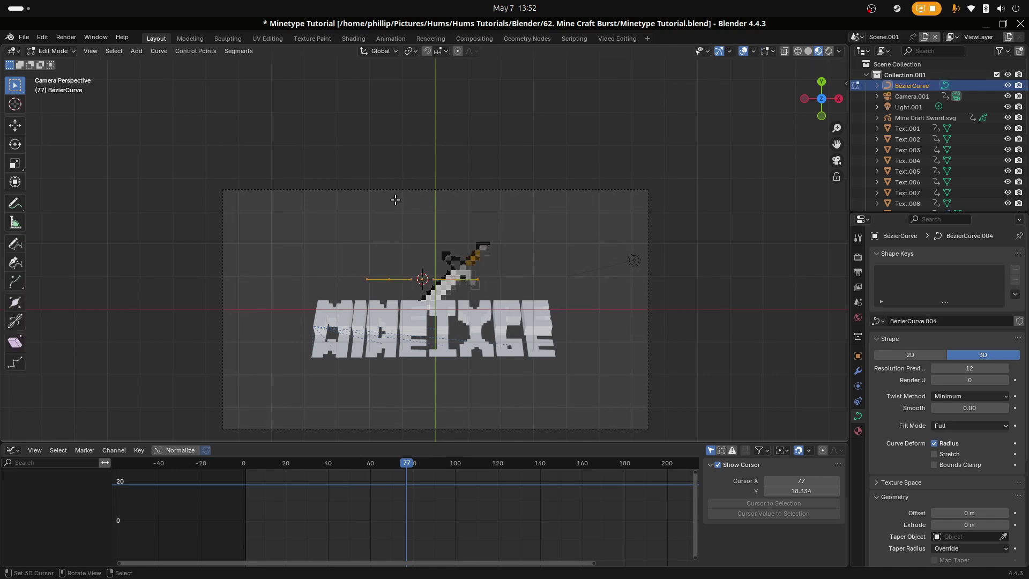
{"action": "left_click", "coordinate": [192, 50]}
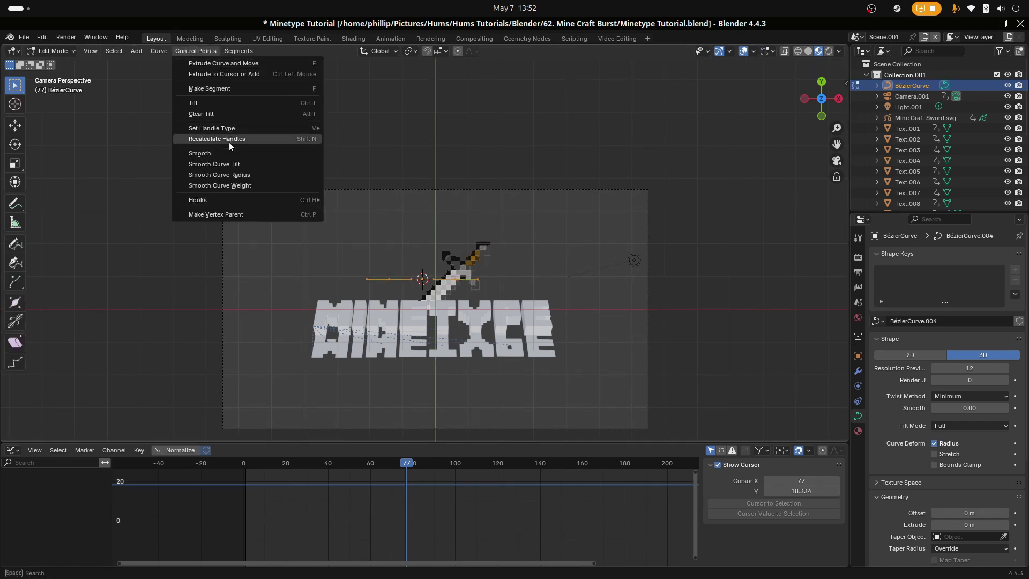
{"action": "mouse_move", "coordinate": [249, 128]}
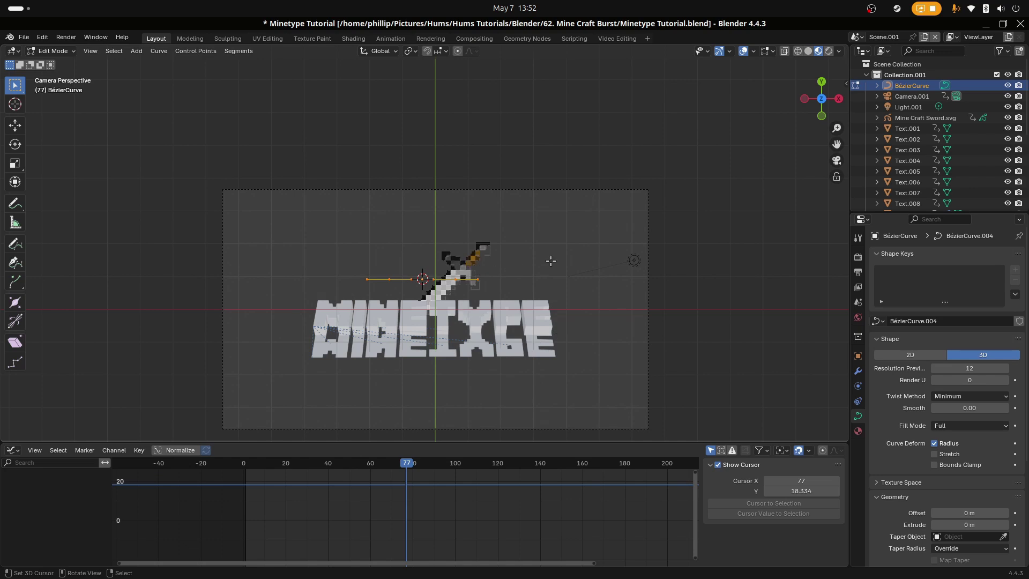
Step: Rotate the straight curve 45 degrees around the global Z axis so it runs parallel to the sword
{"action": "key", "text": "Tab"}
{"action": "key", "text": "r"}
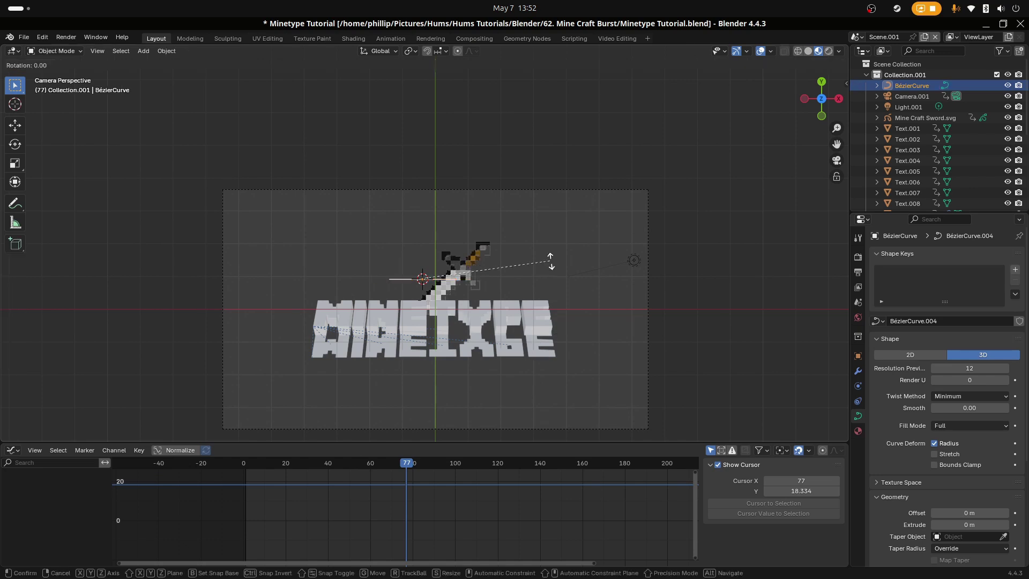
{"action": "key", "text": "z"}
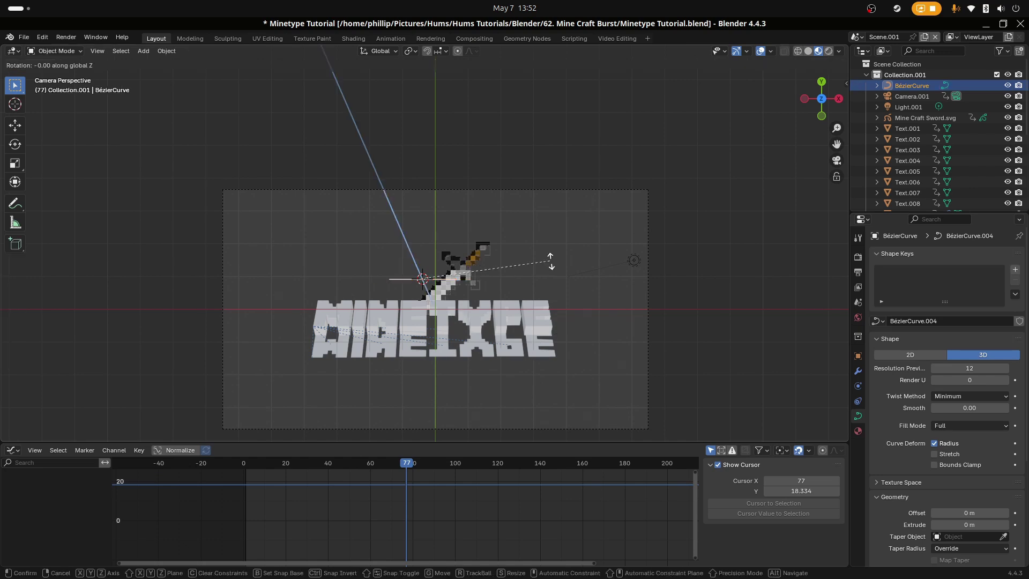
{"action": "type", "text": "45"}
{"action": "key", "text": "Return"}
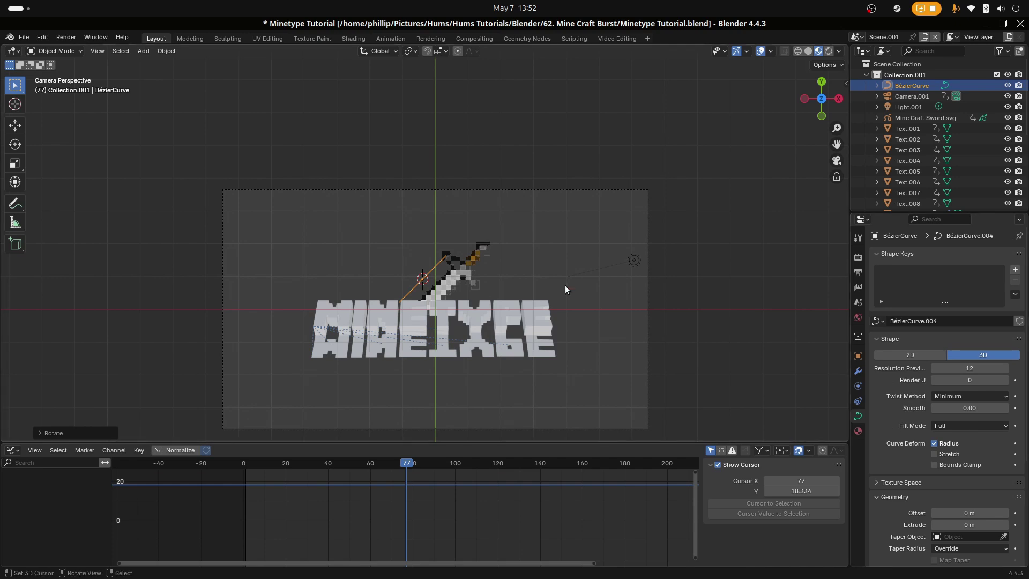
{"action": "key", "text": "Tab"}
{"action": "key", "text": "Tab"}
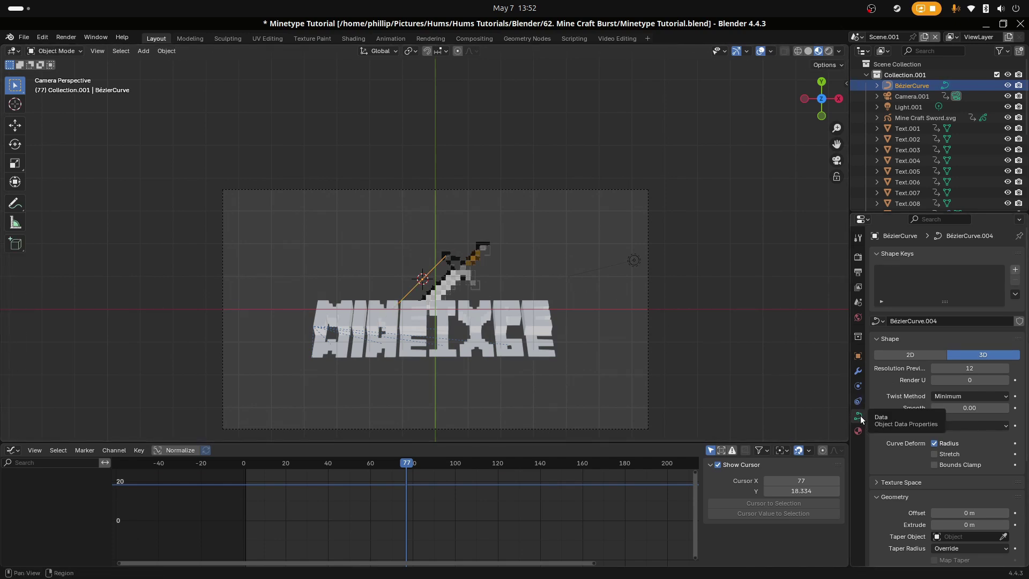
Step: Give the curve a round bevel with a depth of 0.04 m
{"action": "left_click", "coordinate": [874, 338]}
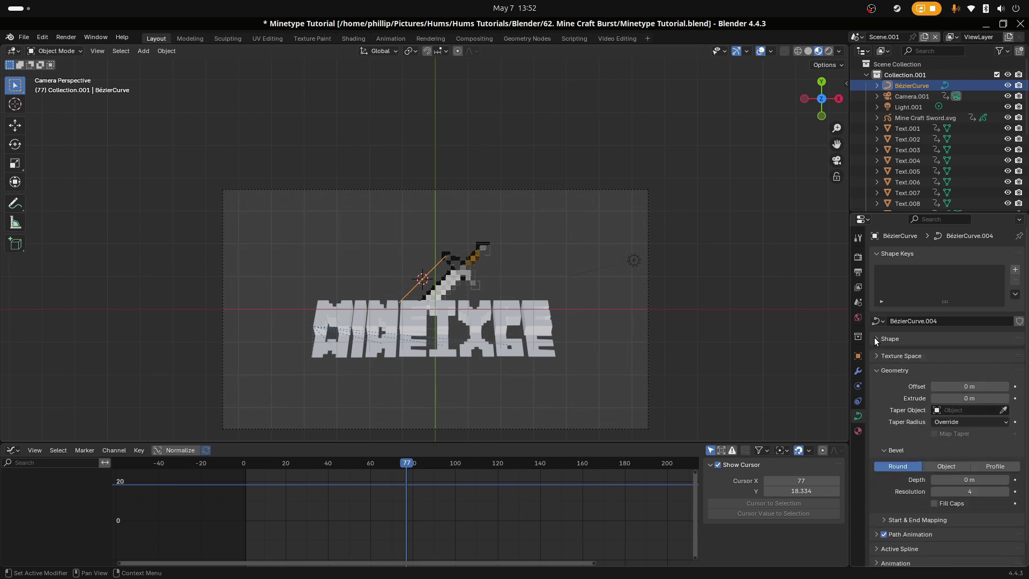
{"action": "left_click", "coordinate": [875, 366]}
{"action": "left_click", "coordinate": [874, 367]}
{"action": "scroll", "coordinate": [883, 416], "scroll_direction": "down", "scroll_amount": 1}
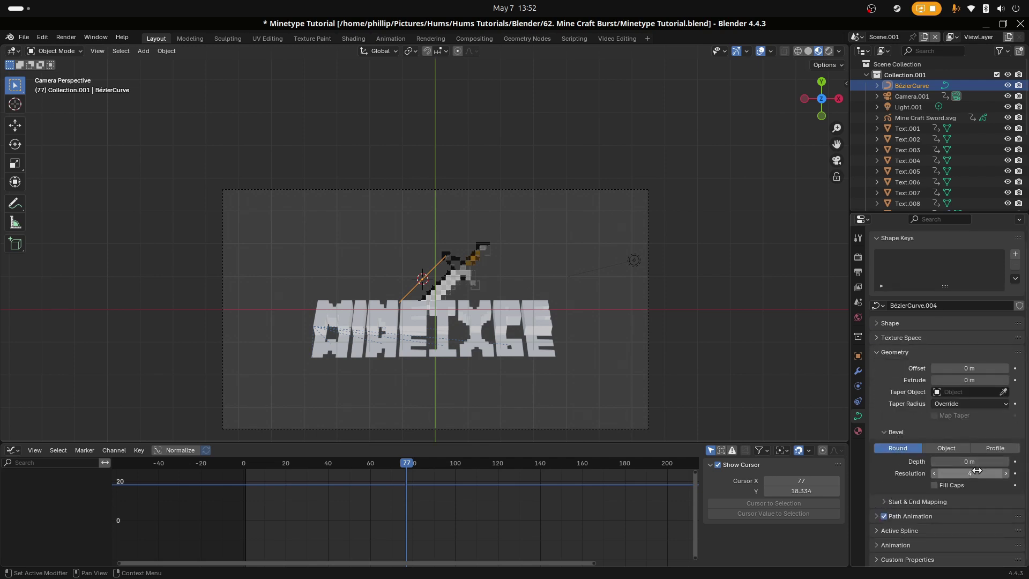
{"action": "left_click_drag", "start_coordinate": [956, 462], "coordinate": [970, 462]}
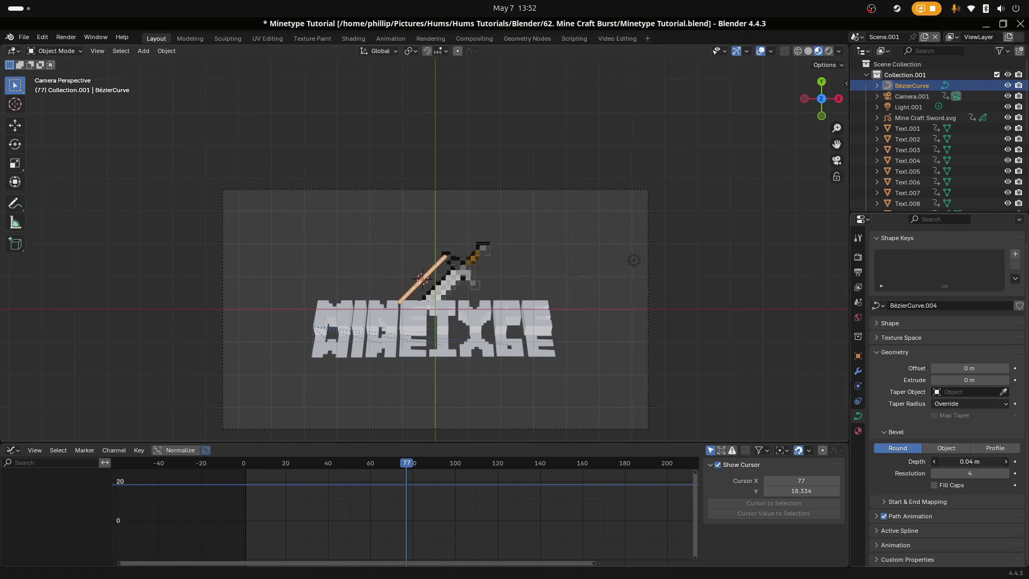
Step: Lengthen the curve in Edit Mode by moving one end down over the title and the other up past the camera frame
{"action": "key", "text": "Tab"}
{"action": "scroll", "coordinate": [388, 332], "scroll_direction": "up", "scroll_amount": 2}
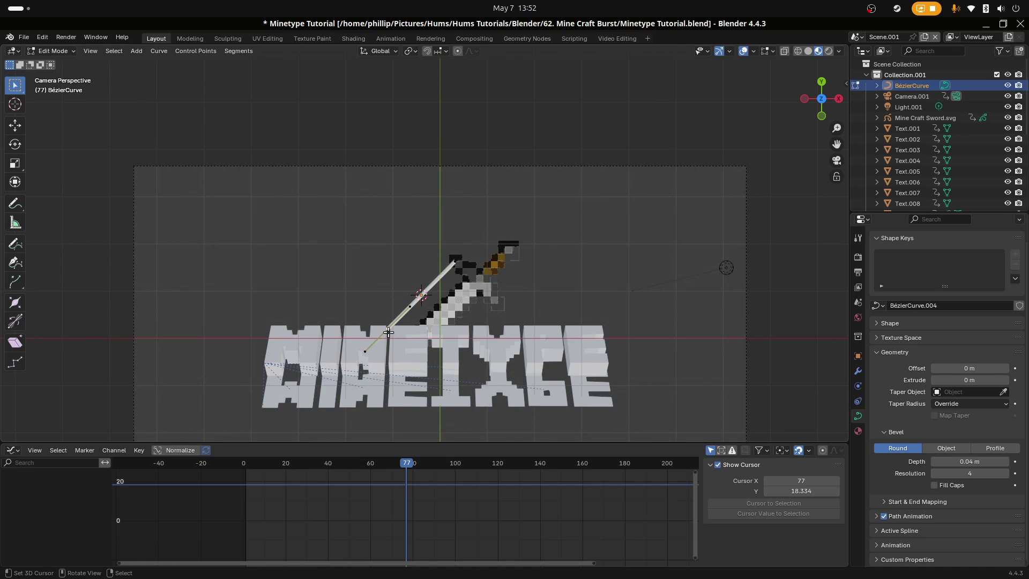
{"action": "key", "text": "g"}
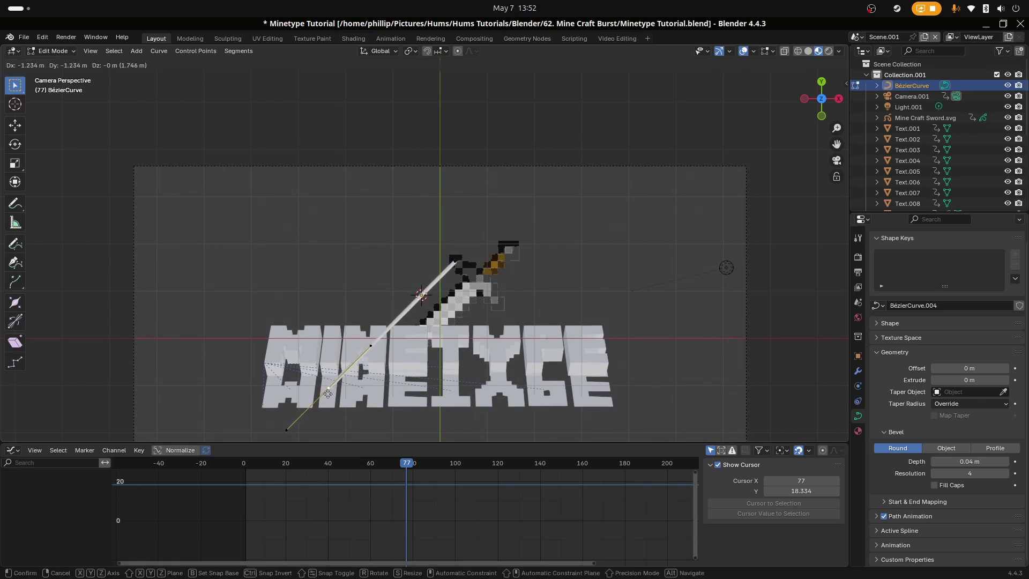
{"action": "left_click", "coordinate": [329, 392]}
{"action": "key", "text": "Tab"}
{"action": "key", "text": "Tab"}
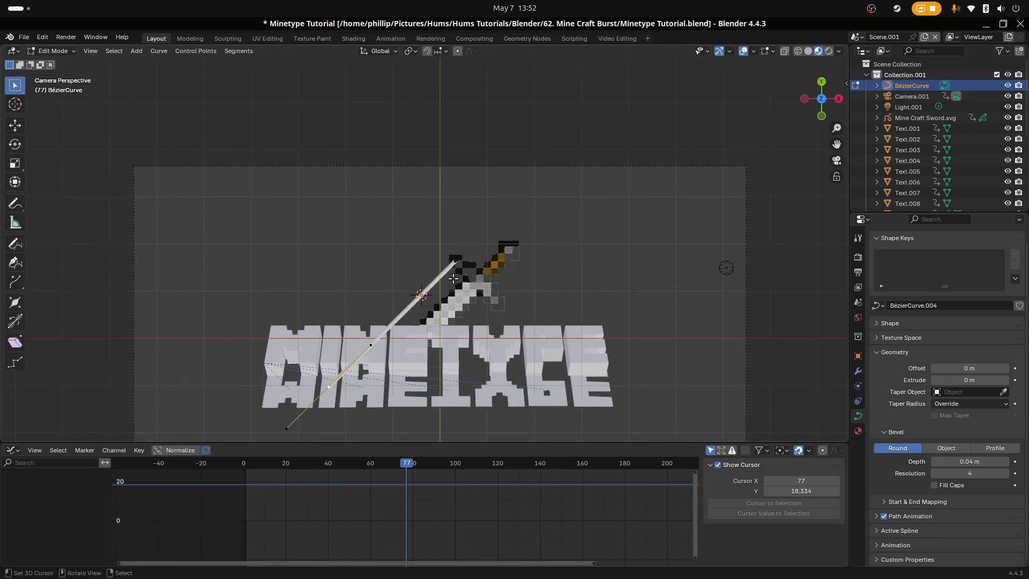
{"action": "right_click", "coordinate": [459, 263]}
{"action": "key", "text": "g"}
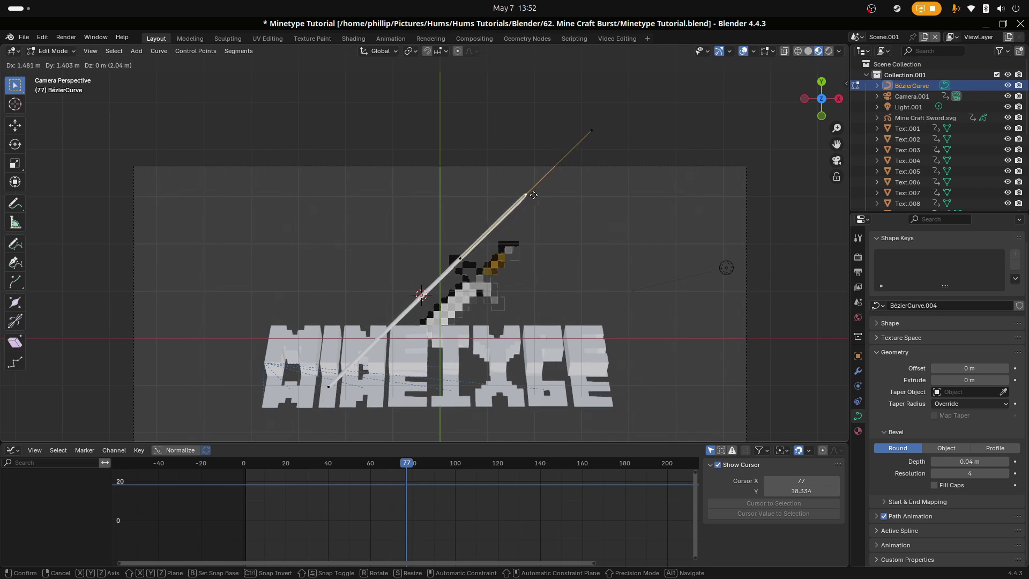
{"action": "left_click", "coordinate": [580, 148]}
{"action": "key", "text": "Tab"}
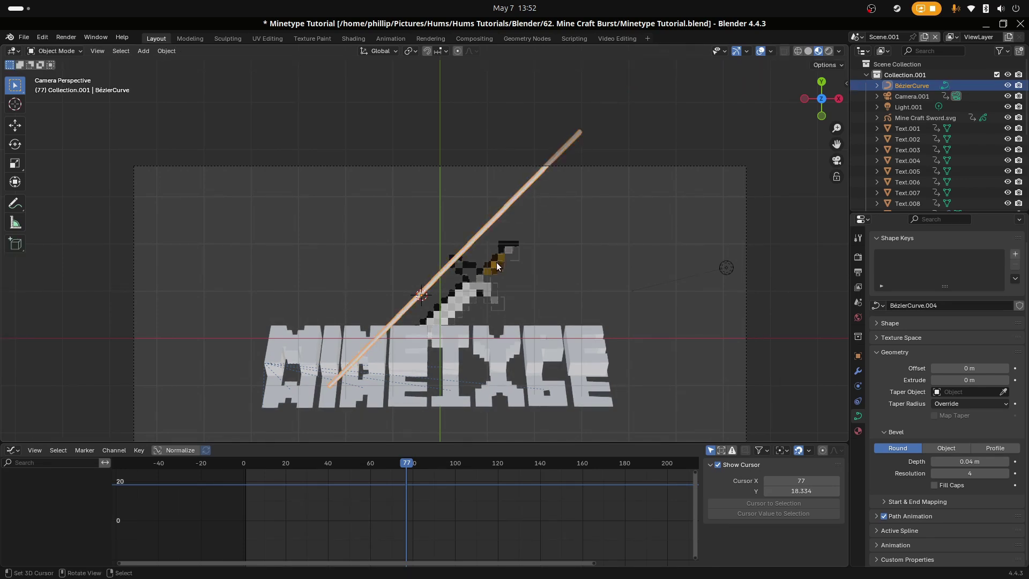
Step: Move the curve along Z so the title letters cover its lower part, and set its bevel depth to 0.07 m
{"action": "middle_click_drag", "start_coordinate": [342, 307], "coordinate": [537, 229]}
{"action": "key", "text": "KP_0"}
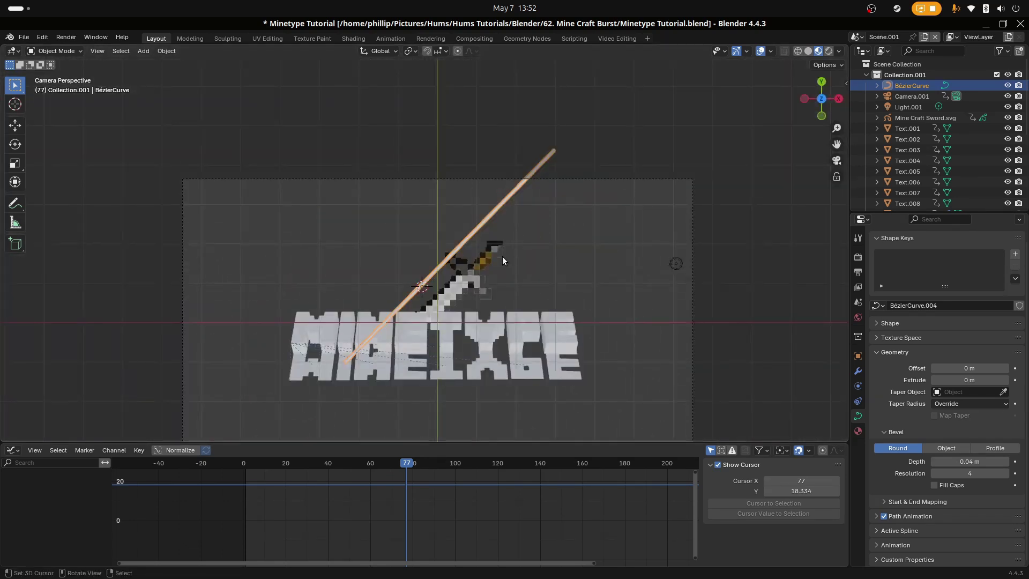
{"action": "key", "text": "g"}
{"action": "key", "text": "z"}
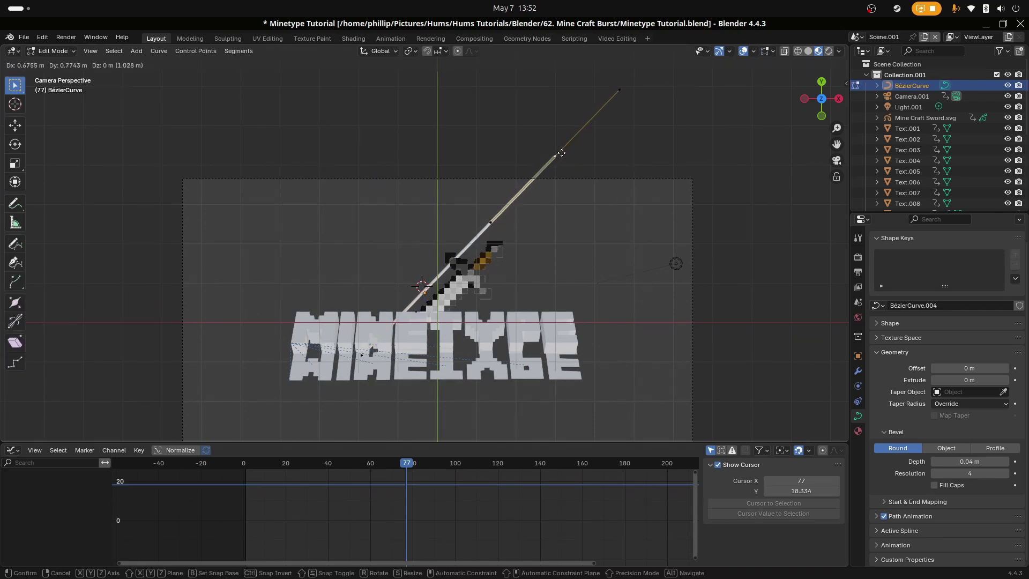
{"action": "left_click", "coordinate": [644, 270]}
{"action": "left_click_drag", "start_coordinate": [960, 462], "coordinate": [992, 462]}
{"action": "right_click", "coordinate": [542, 275]}
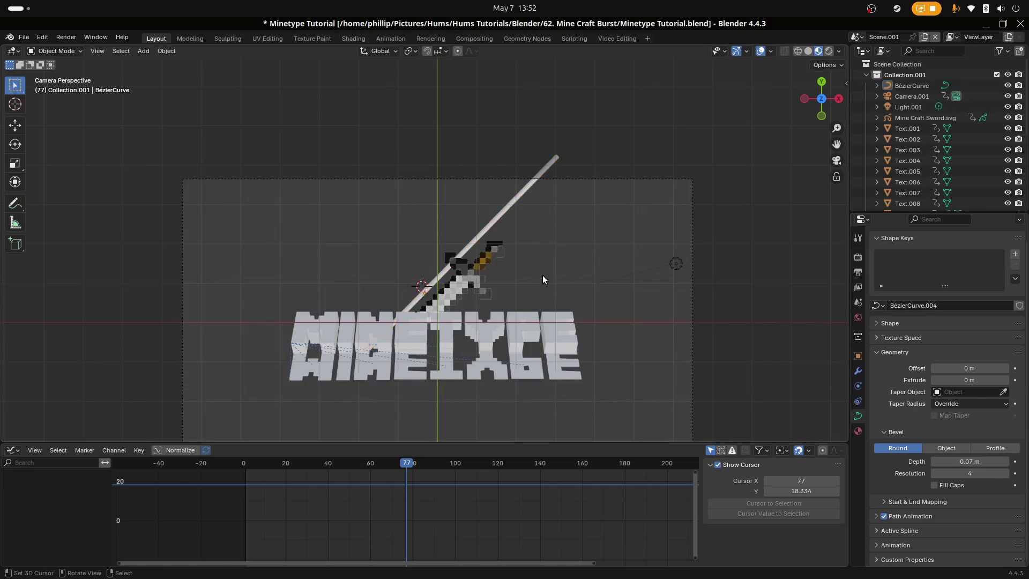
Step: Duplicate the beveled curve and move the copy along X to the other side of the sword
{"action": "right_click", "coordinate": [470, 252]}
{"action": "key", "text": "shift+d"}
{"action": "key", "text": "x"}
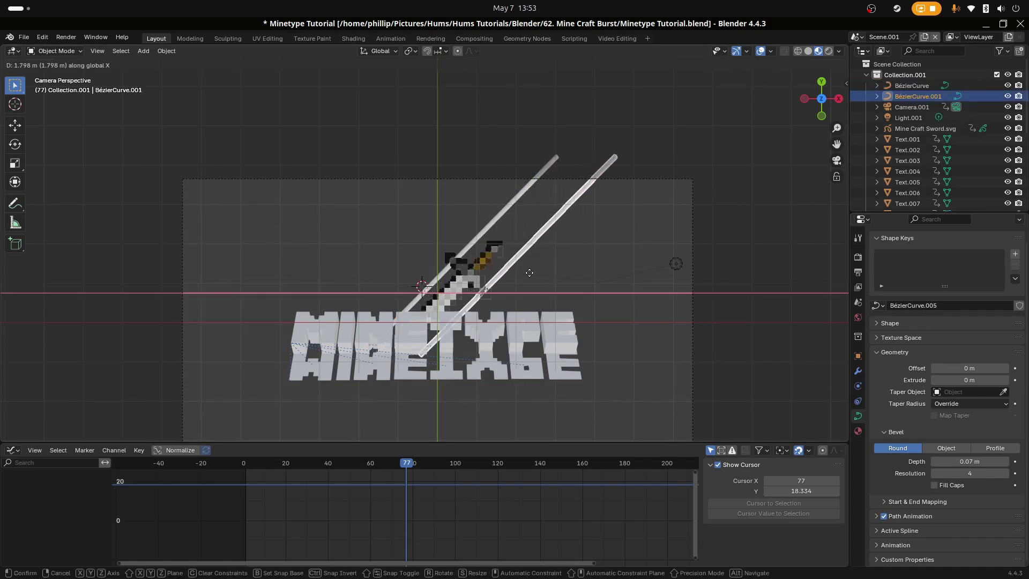
{"action": "left_click", "coordinate": [524, 275]}
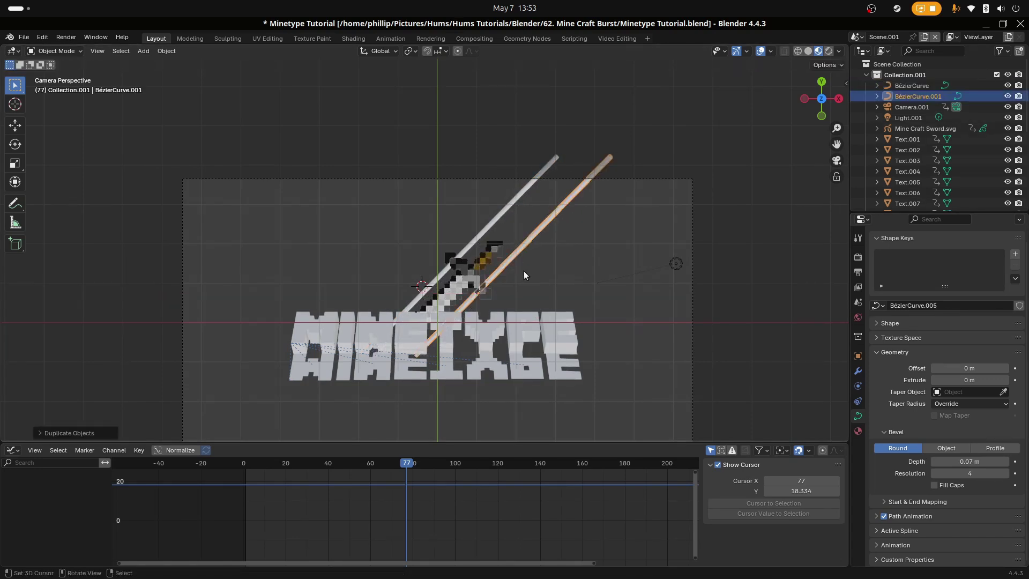
{"action": "key", "text": "g"}
{"action": "key", "text": "x"}
{"action": "left_click", "coordinate": [519, 262]}
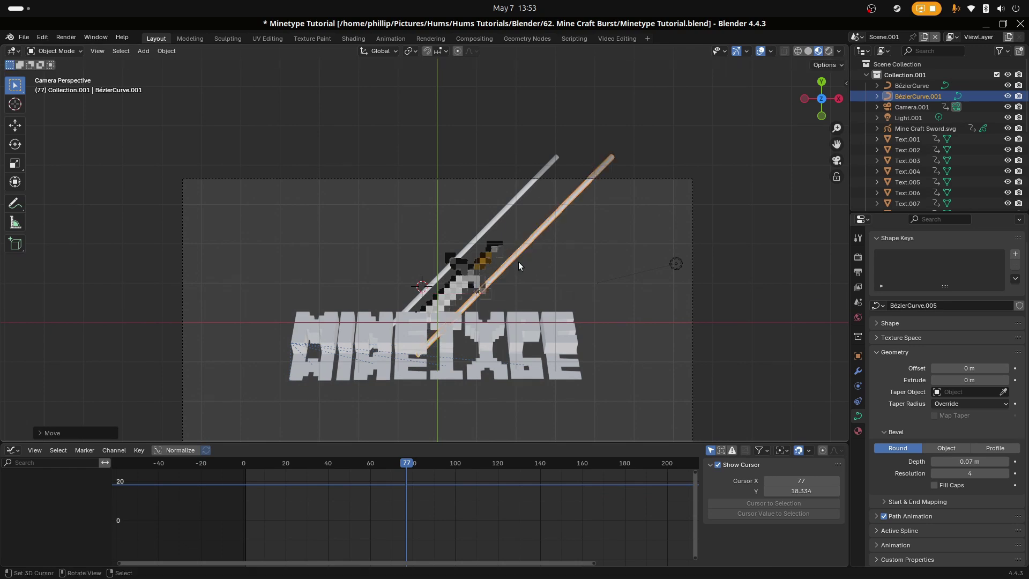
{"action": "left_click", "coordinate": [483, 228]}
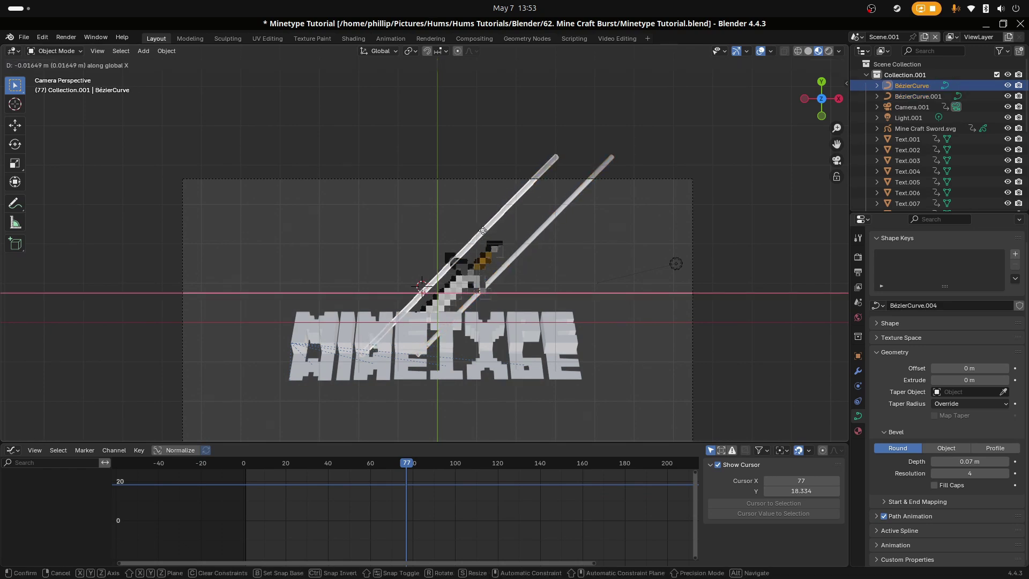
{"action": "left_click", "coordinate": [542, 225]}
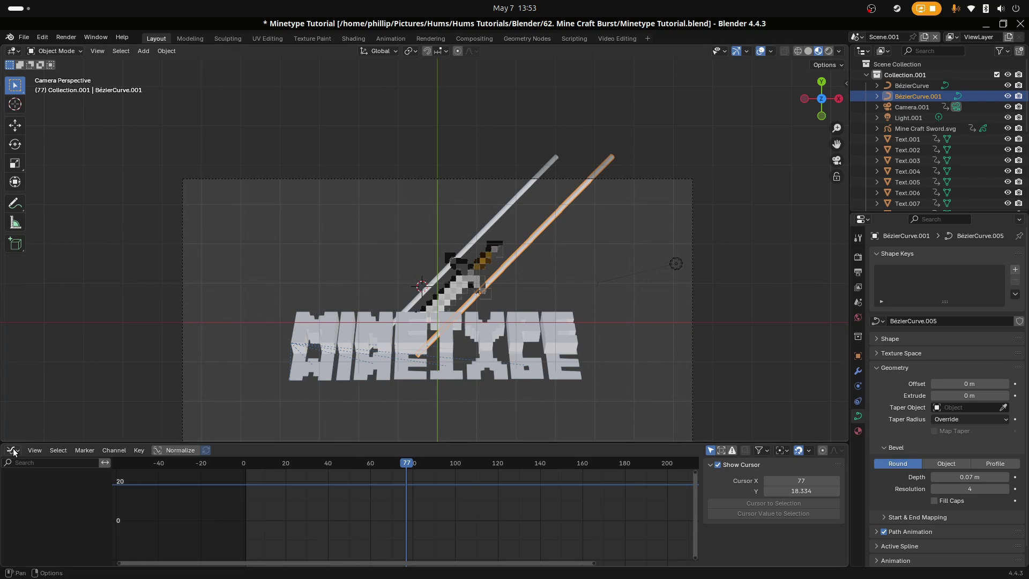
{"action": "right_click", "coordinate": [560, 284]}
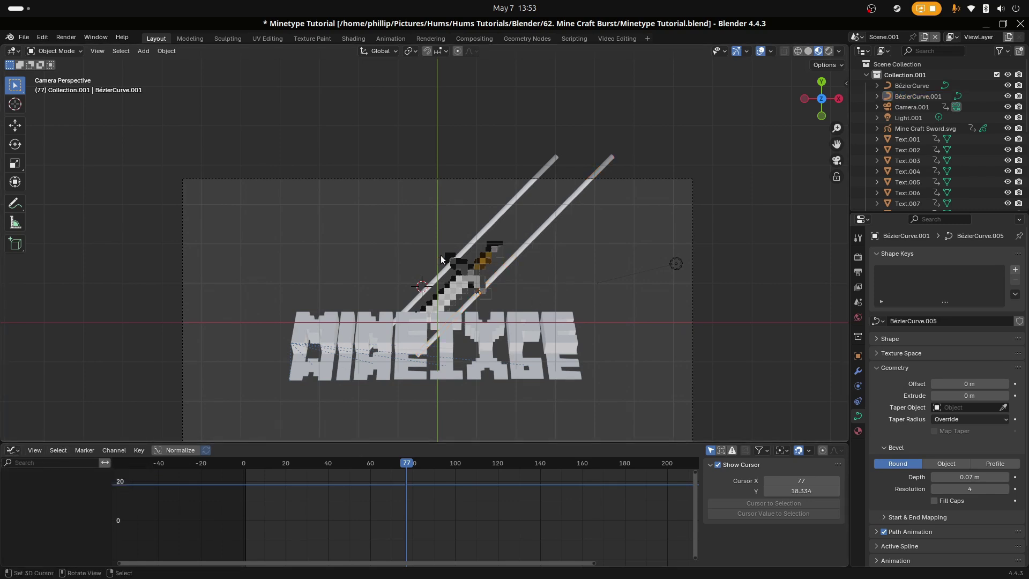
{"action": "right_click", "coordinate": [524, 258]}
{"action": "key", "text": "Tab"}
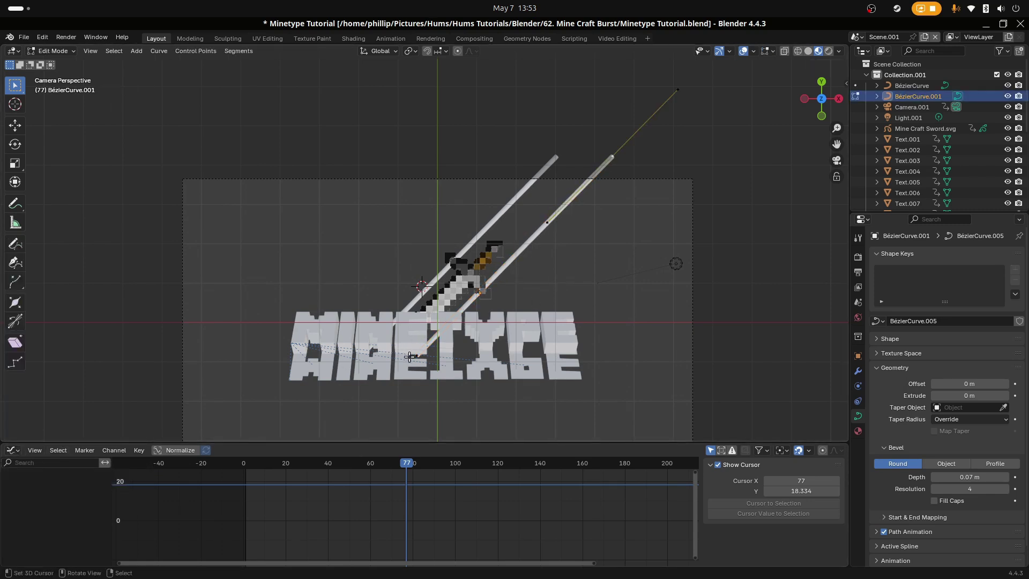
{"action": "key", "text": "Tab"}
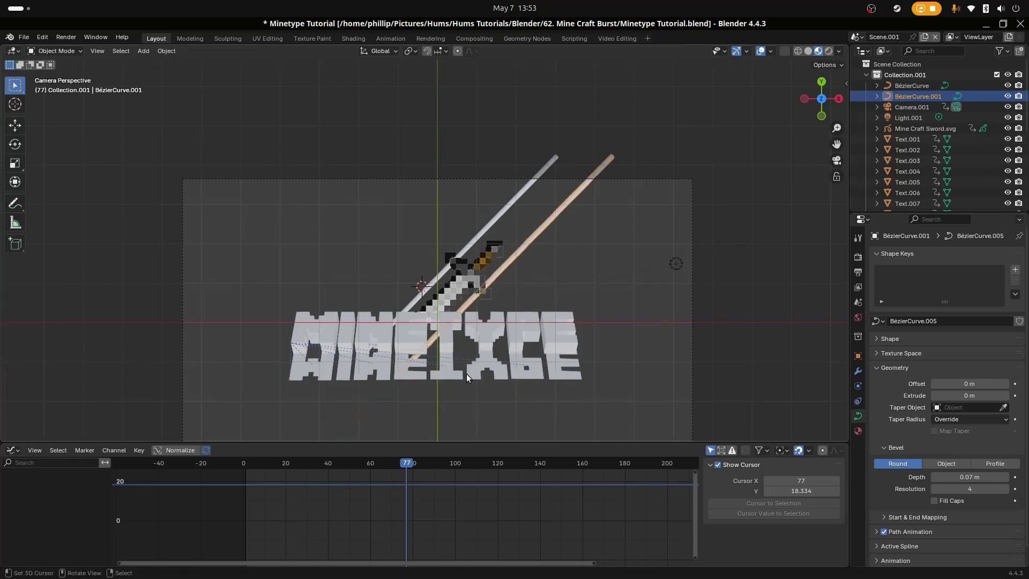
Step: Select the original curve and create a new material for it in an enlarged Shader Editor
{"action": "right_click", "coordinate": [517, 195]}
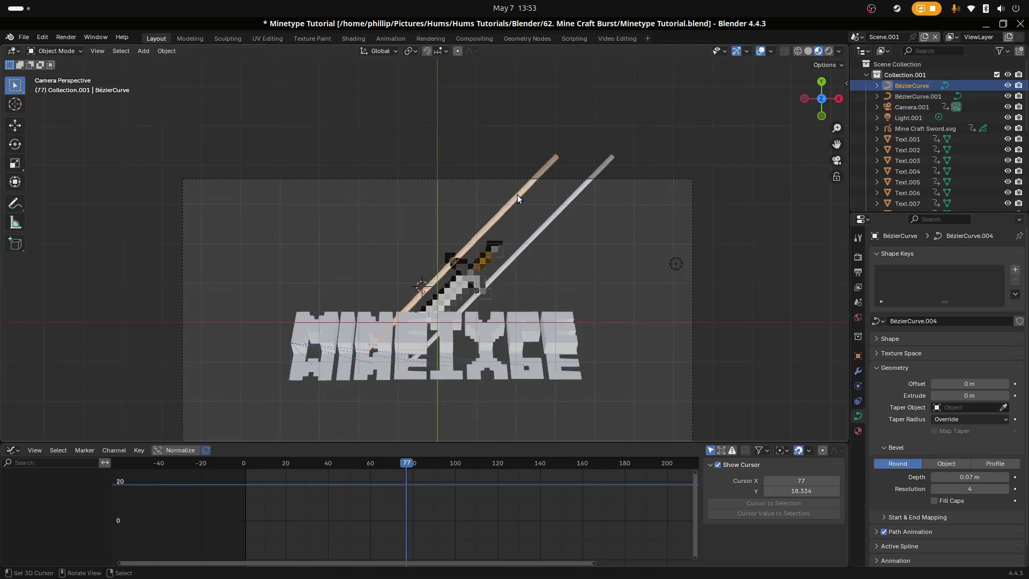
{"action": "left_click", "coordinate": [13, 450]}
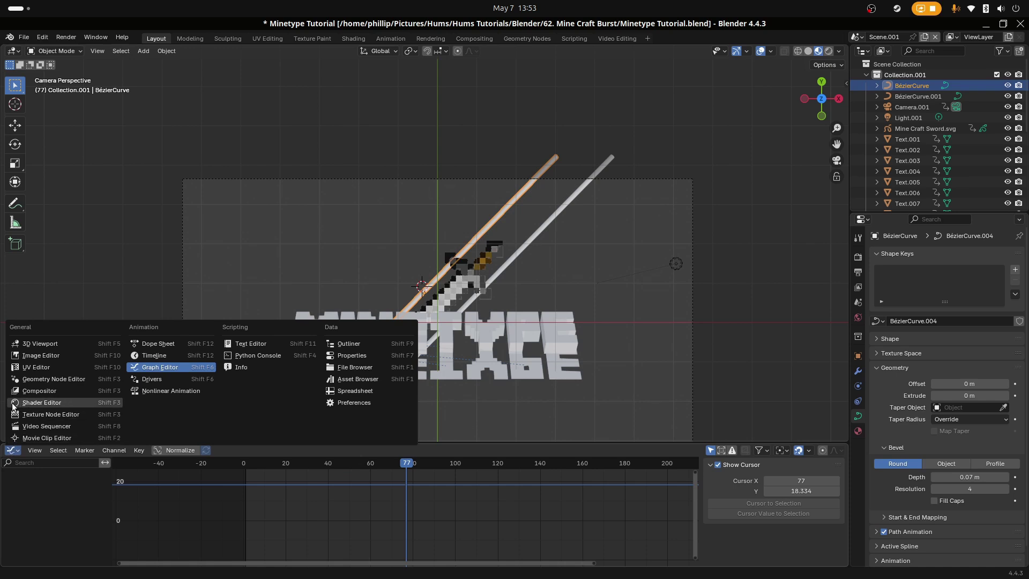
{"action": "left_click", "coordinate": [21, 407]}
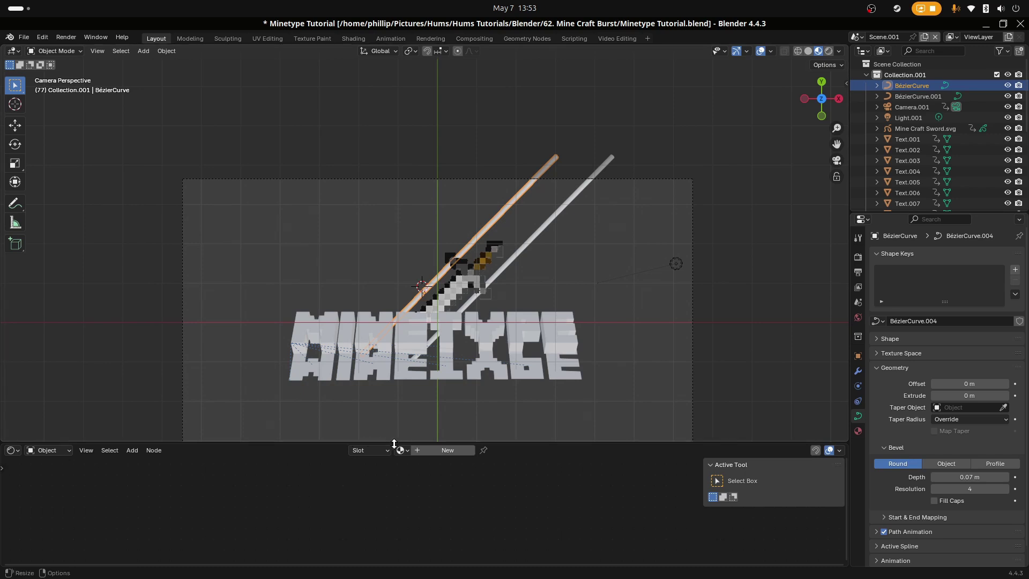
{"action": "left_click_drag", "start_coordinate": [395, 443], "coordinate": [441, 315]}
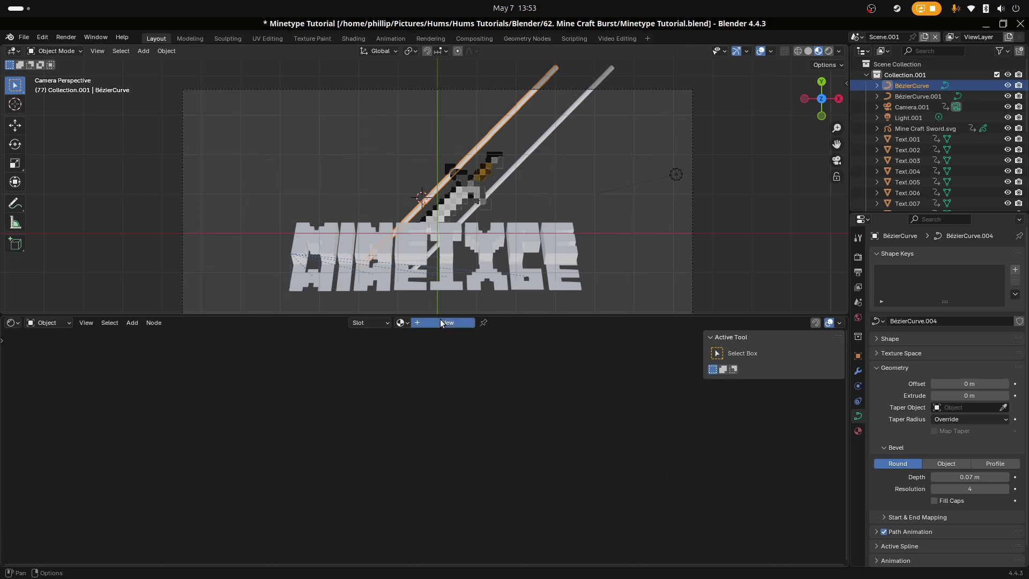
{"action": "left_click", "coordinate": [440, 322]}
{"action": "scroll", "coordinate": [440, 475], "scroll_direction": "up", "scroll_amount": 5}
{"action": "middle_click_drag", "start_coordinate": [439, 474], "coordinate": [443, 432]}
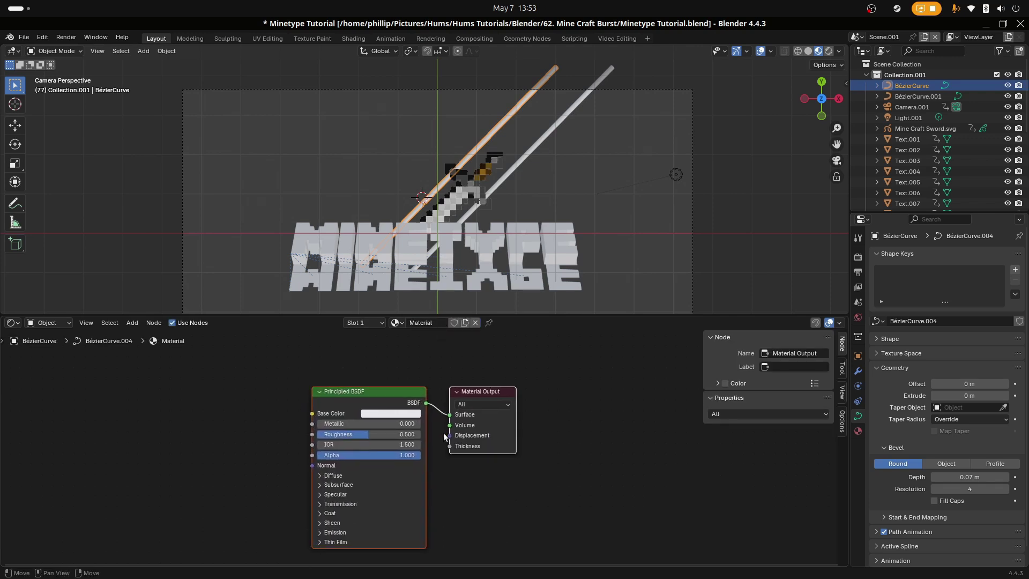
{"action": "scroll", "coordinate": [443, 429], "scroll_direction": "down", "scroll_amount": 5}
Step: Delete the material's Principled BSDF node and add a Texture Coordinate node
{"action": "left_click_drag", "start_coordinate": [403, 417], "coordinate": [321, 407]}
{"action": "left_click", "coordinate": [422, 408]}
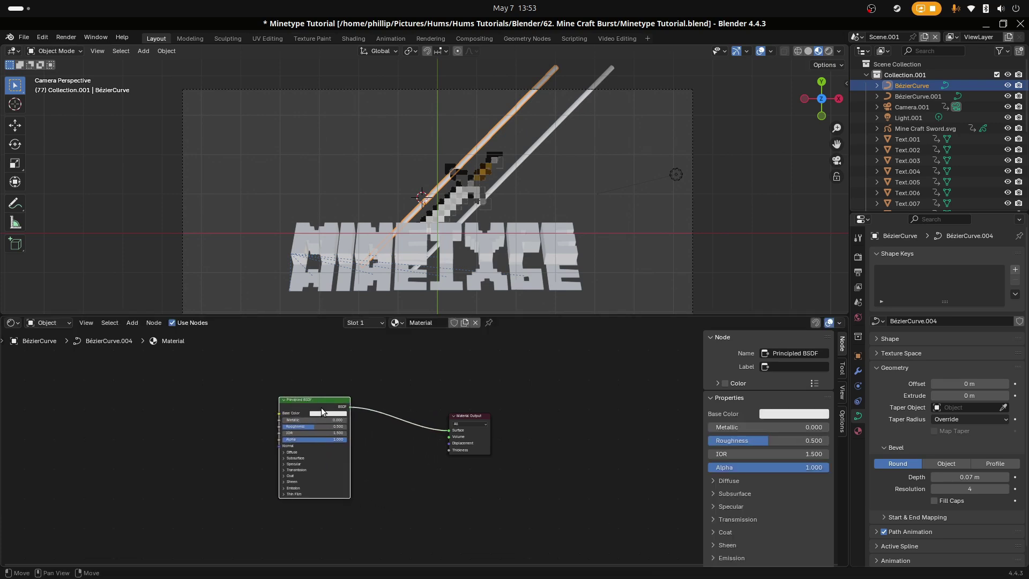
{"action": "key", "text": "x"}
{"action": "key", "text": "shift+a"}
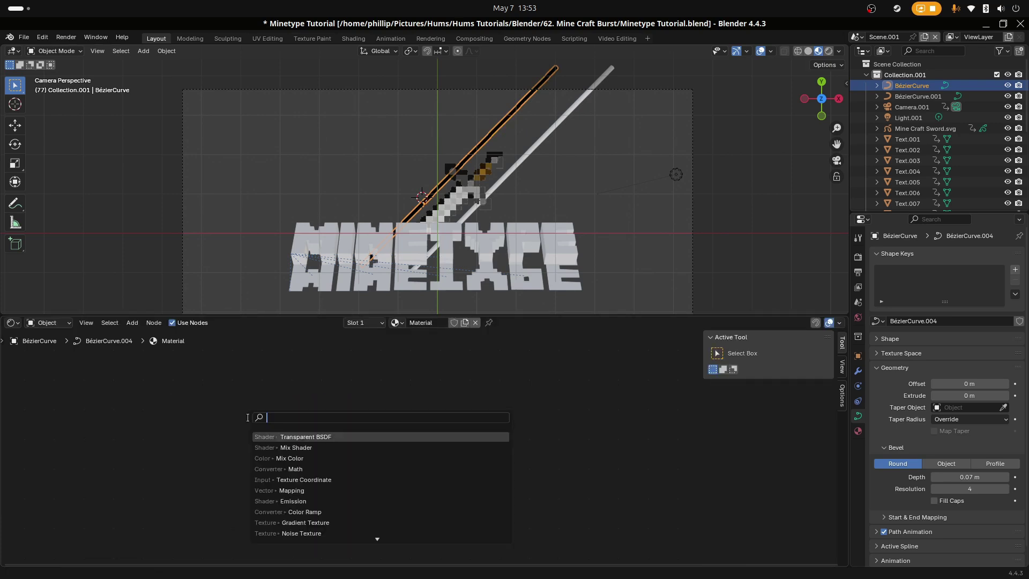
{"action": "type", "text": "TECTURE CO"}
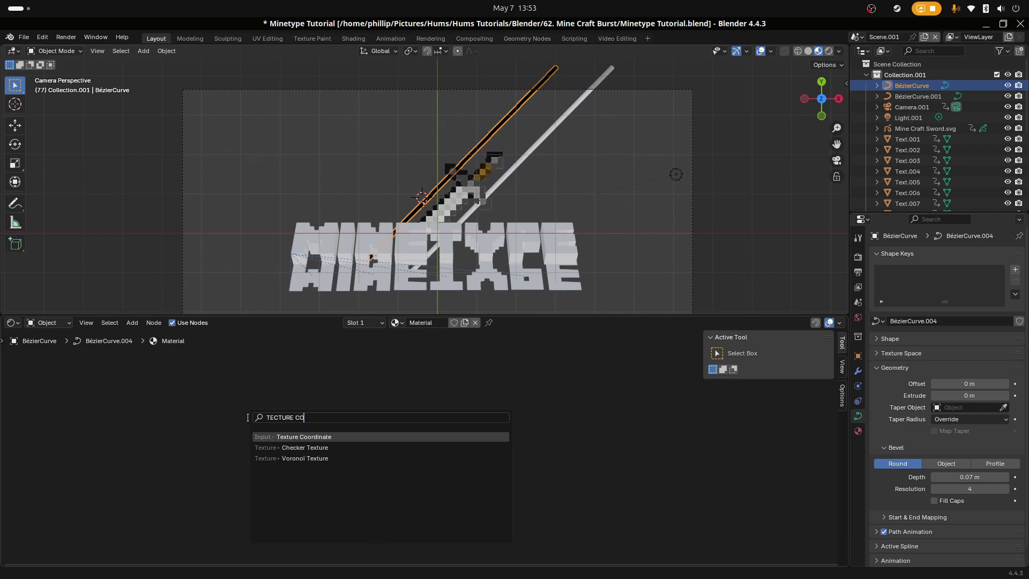
{"action": "key", "text": "Return"}
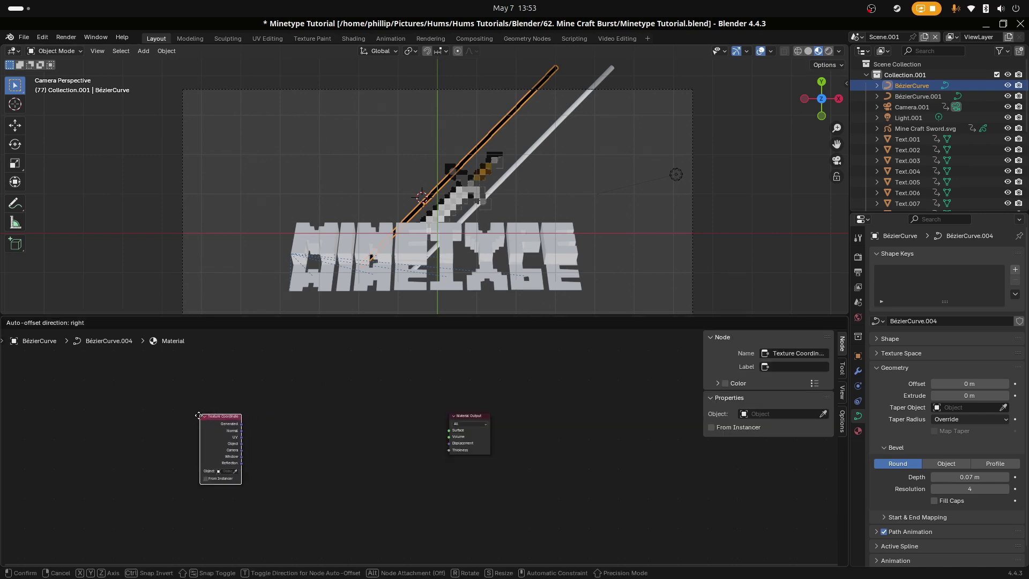
Step: Place the Texture Coordinate node and add a Mapping node beside it in the BézierCurve material
{"action": "left_click", "coordinate": [195, 417]}
{"action": "key", "text": "shift+a"}
{"action": "left_click", "coordinate": [393, 407]}
{"action": "type", "text": "mapping"}
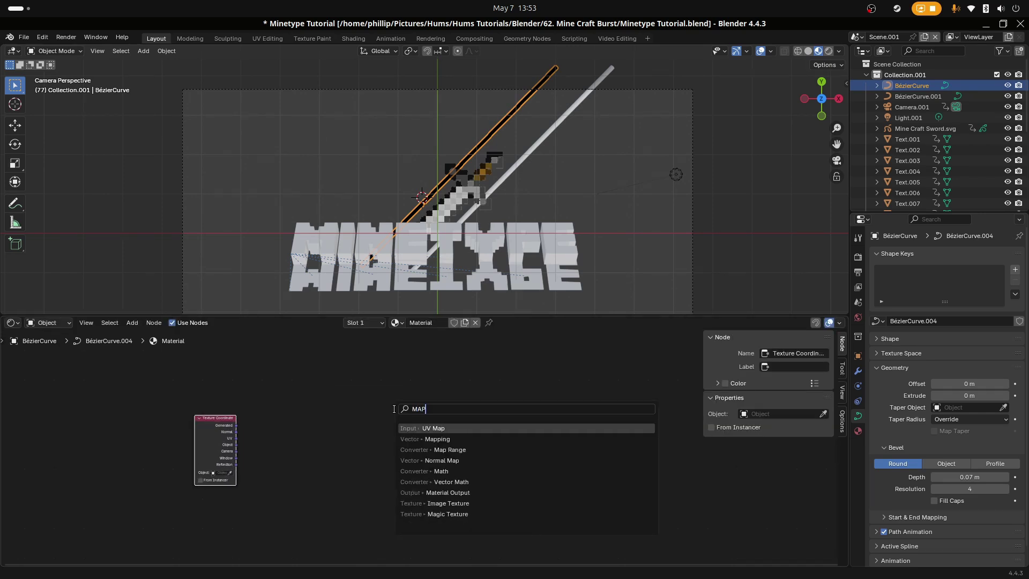
{"action": "key", "text": "Return"}
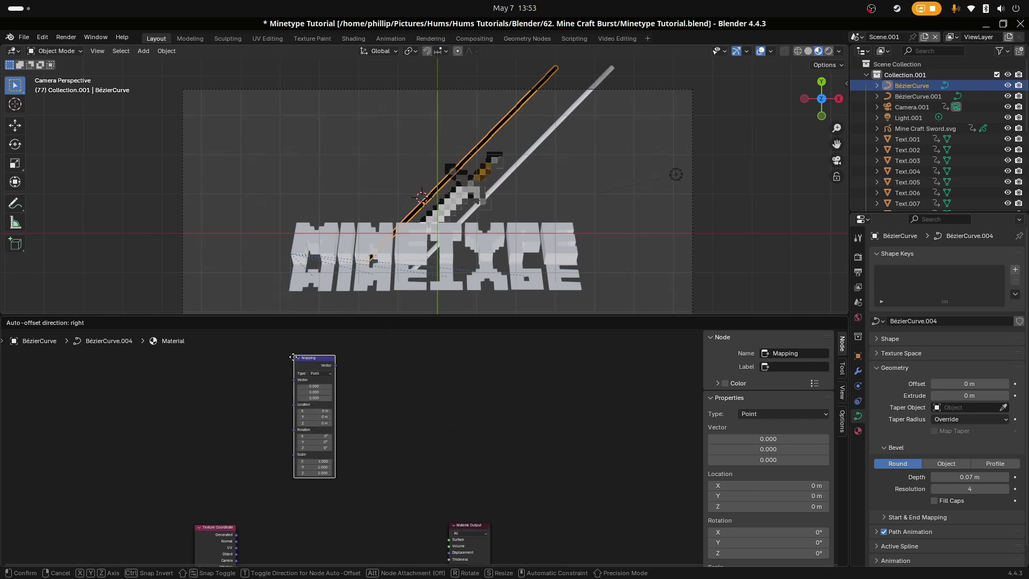
{"action": "left_click", "coordinate": [294, 504]}
{"action": "middle_click_drag", "start_coordinate": [294, 503], "coordinate": [291, 381]}
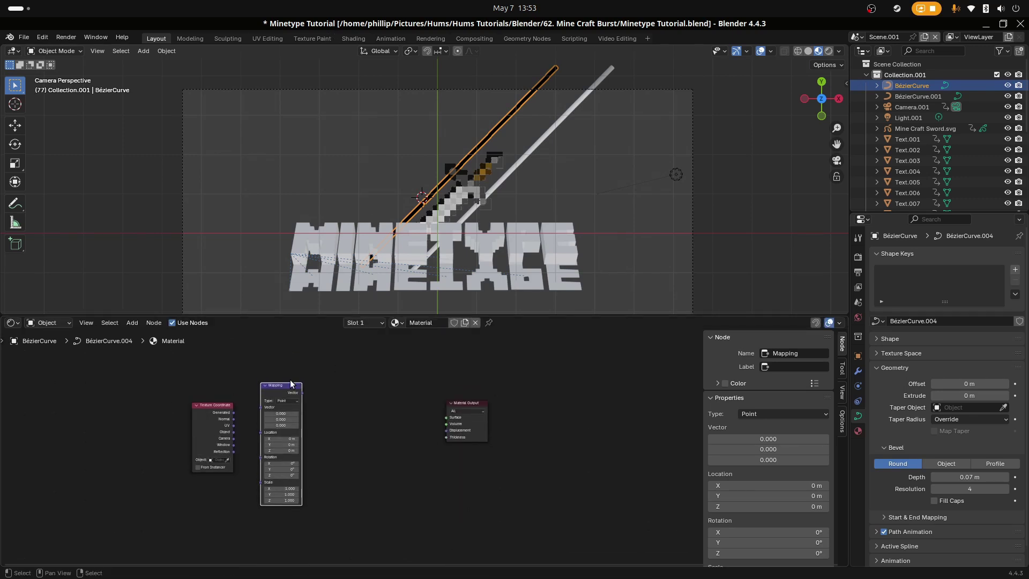
Step: Add a Gradient Texture node just after the Mapping node
{"action": "key", "text": "shift+a"}
{"action": "left_click", "coordinate": [339, 429]}
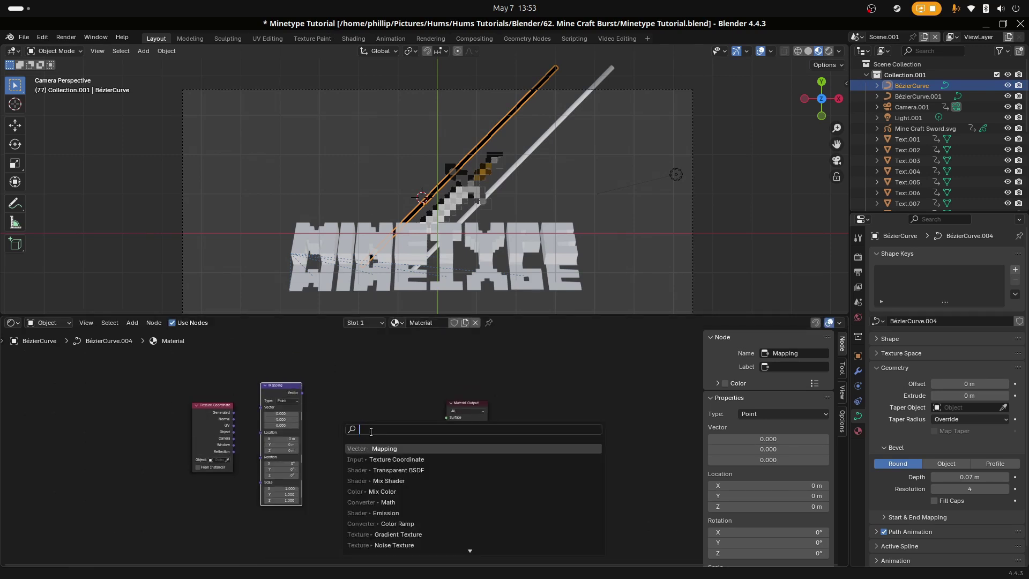
{"action": "type", "text": "grad"}
{"action": "key", "text": "Return"}
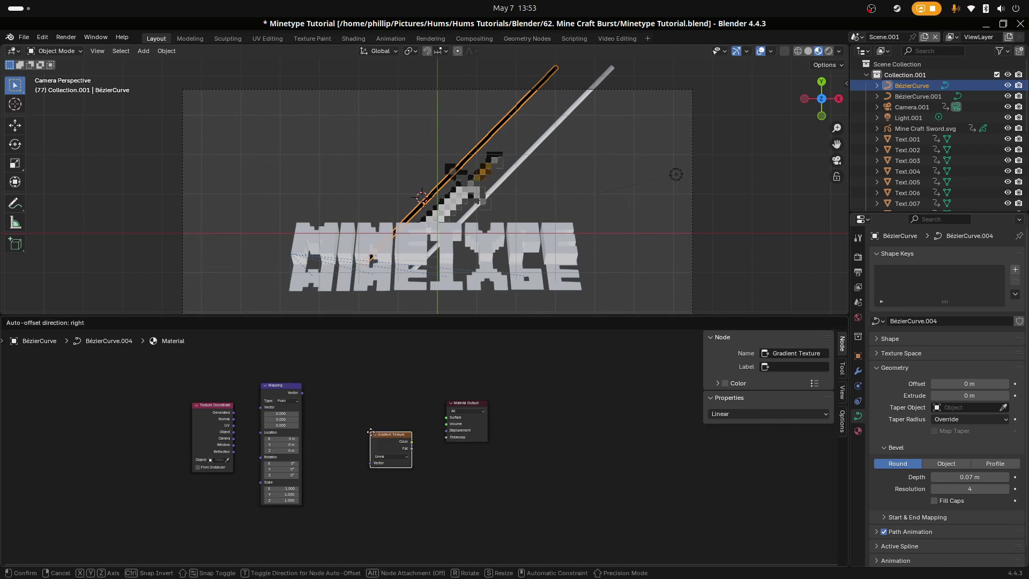
{"action": "left_click", "coordinate": [320, 410]}
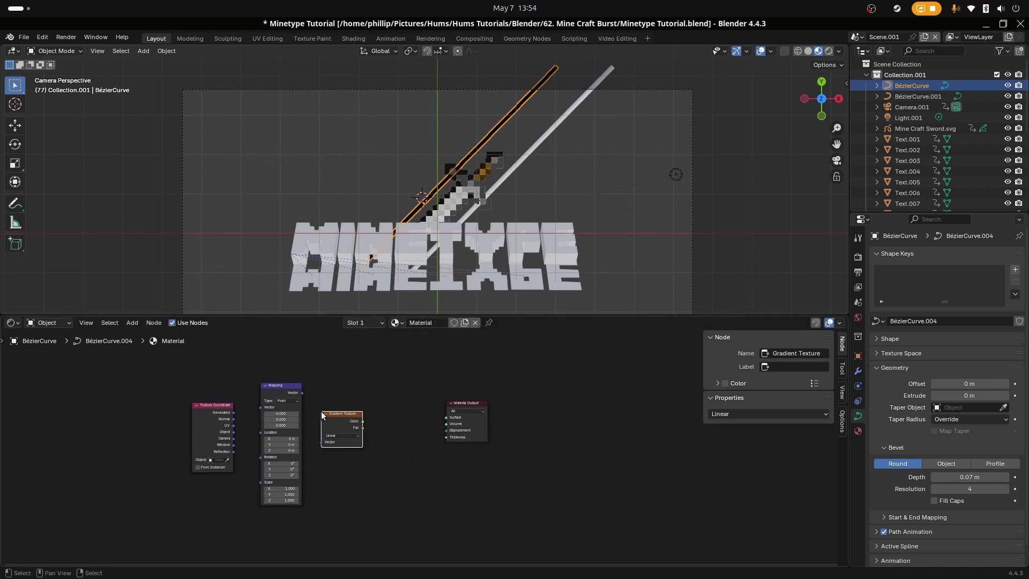
Step: Add a Color Ramp node after the Gradient Texture and move the Material Output farther away to make room
{"action": "key", "text": "shift+a"}
{"action": "left_click", "coordinate": [404, 400]}
{"action": "type", "text": "ramp"}
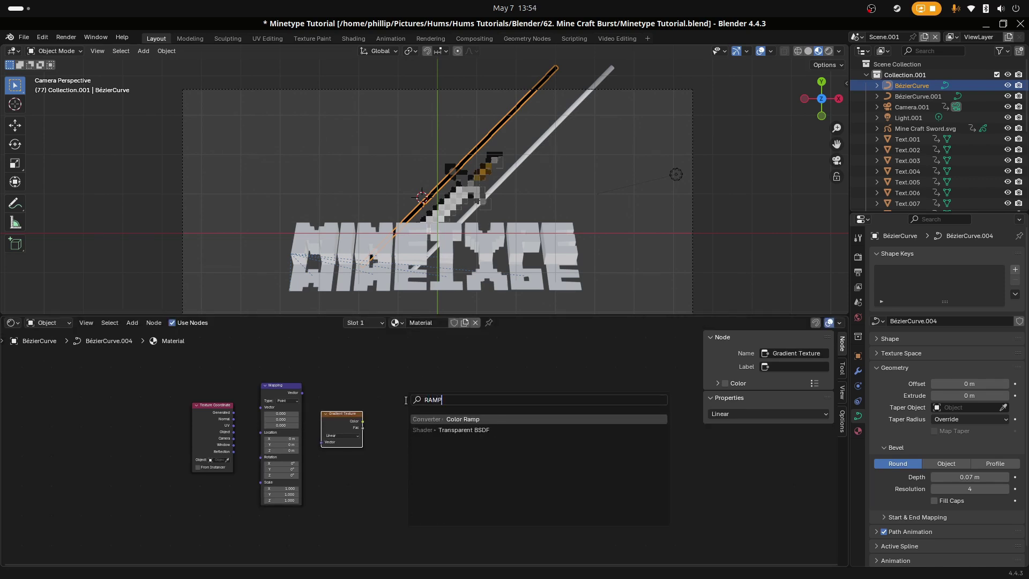
{"action": "key", "text": "Return"}
{"action": "left_click", "coordinate": [388, 400]}
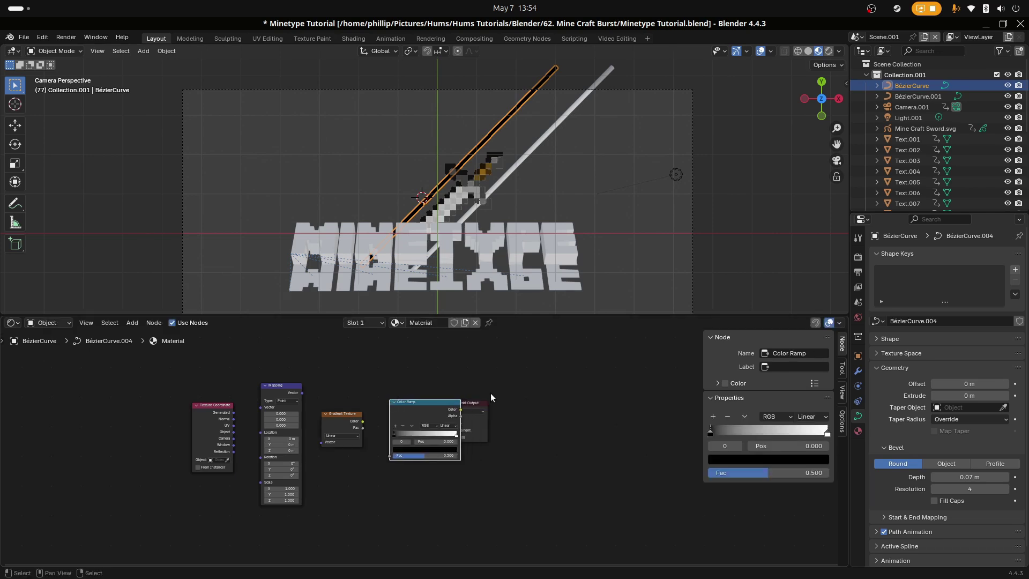
{"action": "left_click_drag", "start_coordinate": [480, 403], "coordinate": [619, 415]}
Step: Add an Emission shader node between the Color Ramp and the Material Output, slightly above them
{"action": "key", "text": "shift+a"}
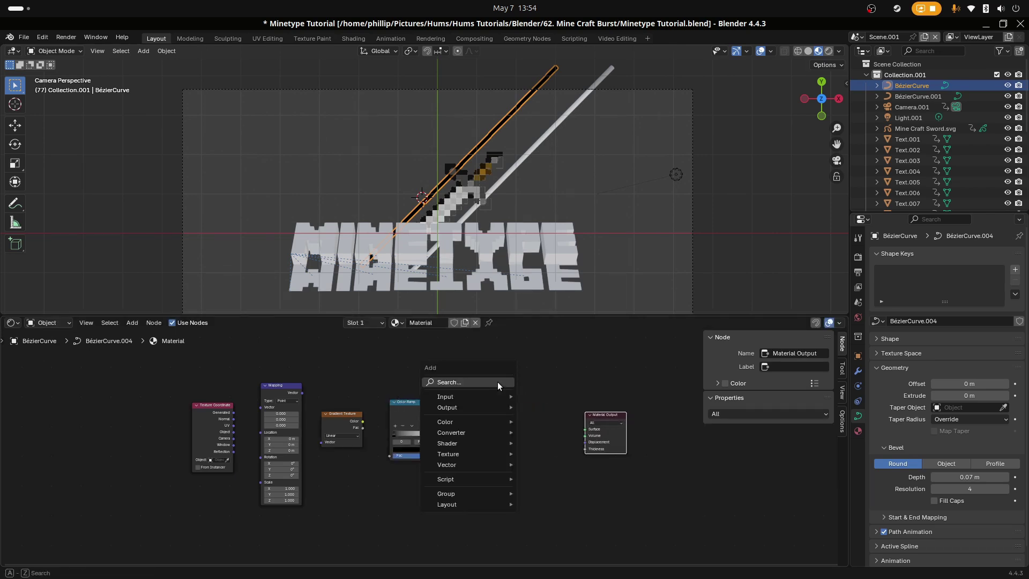
{"action": "left_click", "coordinate": [497, 382]}
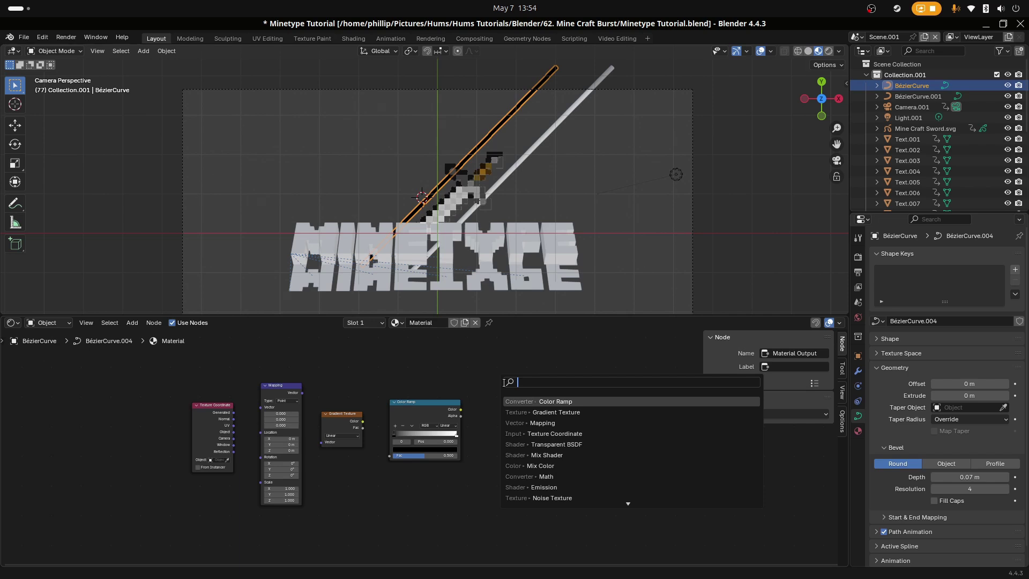
{"action": "type", "text": "emission"}
{"action": "key", "text": "Return"}
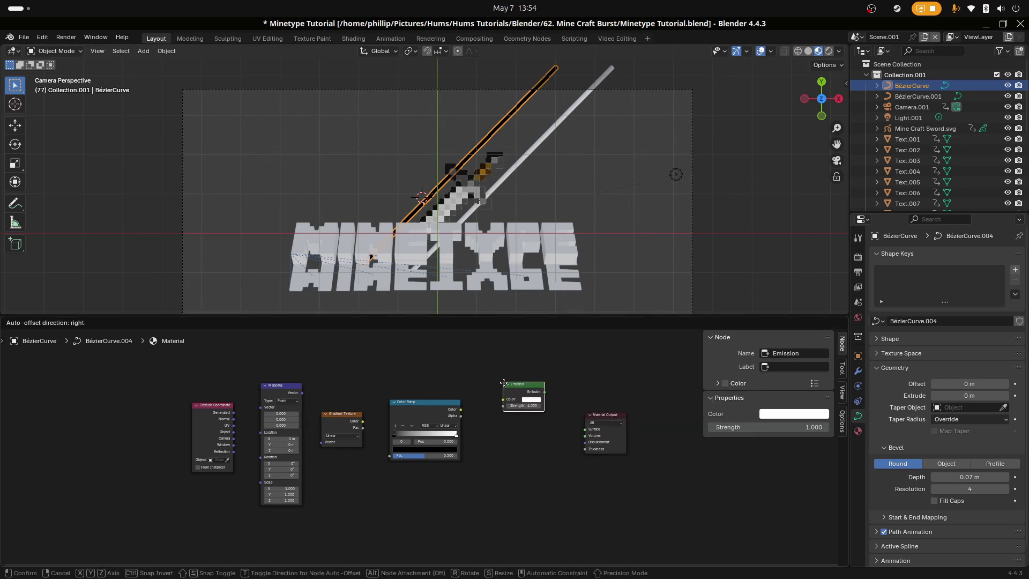
{"action": "left_click", "coordinate": [485, 371]}
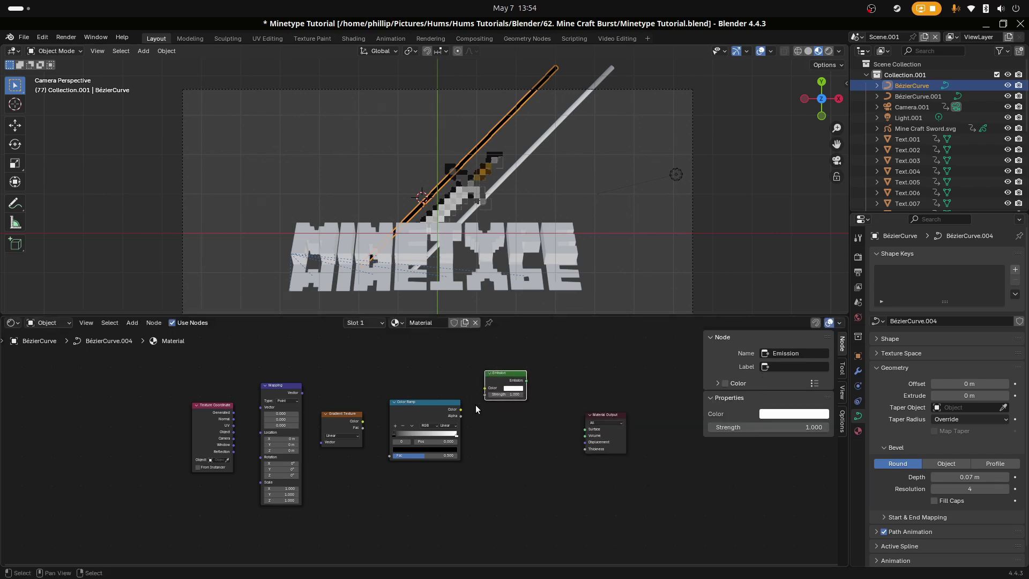
Step: Add a Transparent BSDF node directly below the Emission node
{"action": "key", "text": "shift+a"}
{"action": "left_click", "coordinate": [498, 423]}
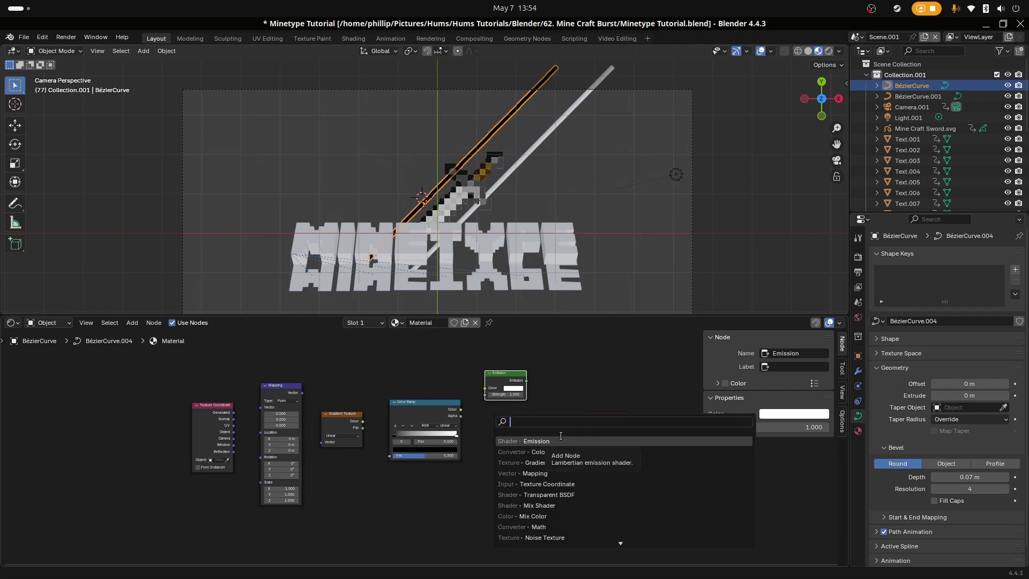
{"action": "type", "text": "TRANS"}
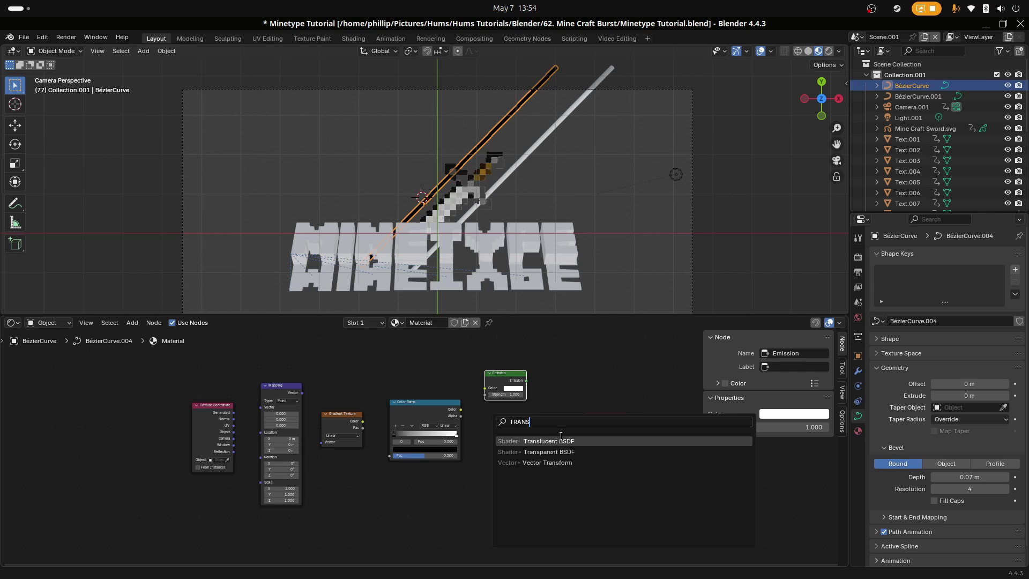
{"action": "key", "text": "Down"}
{"action": "key", "text": "Return"}
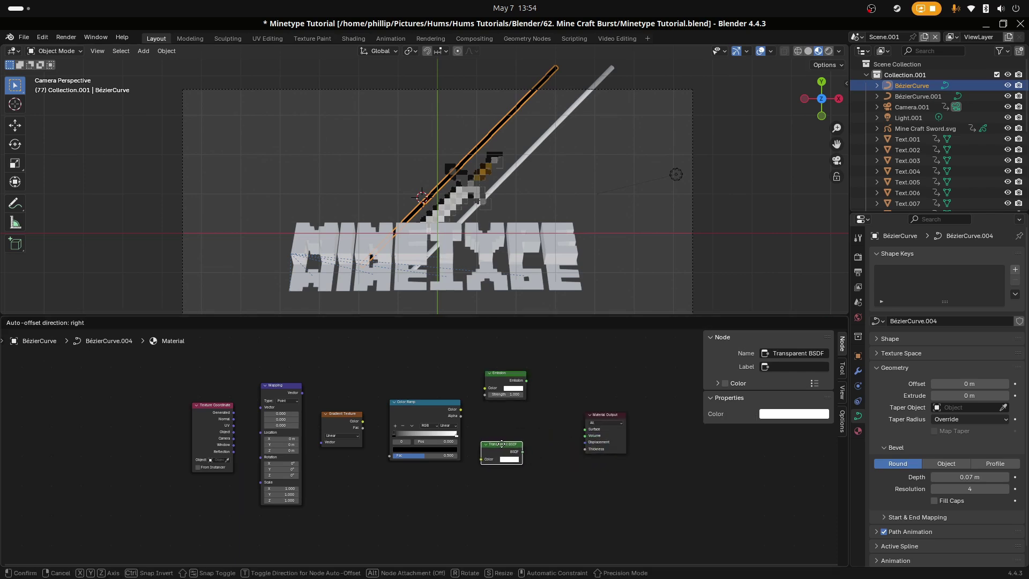
{"action": "left_click", "coordinate": [505, 447]}
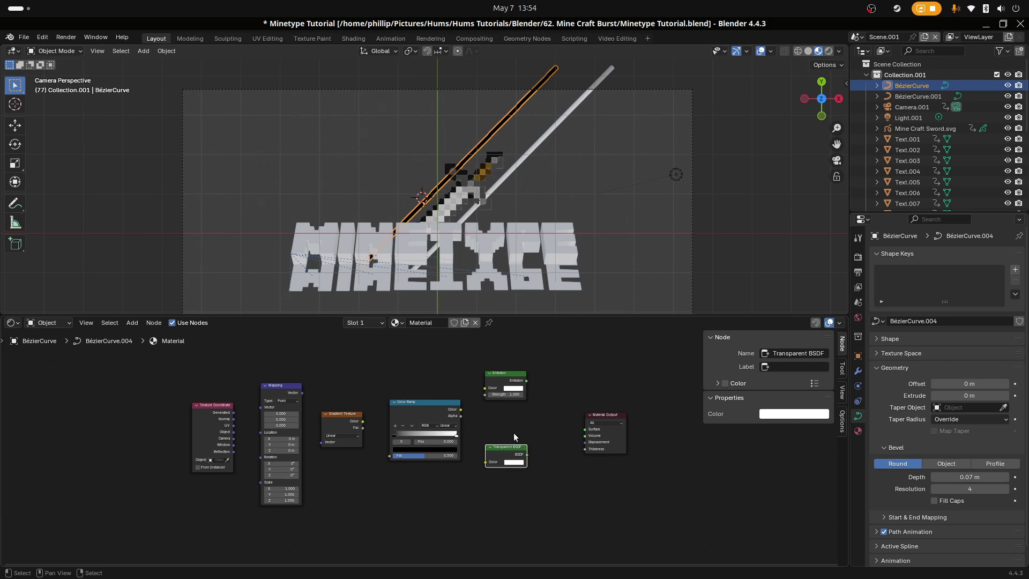
Step: Add a Mix Shader node between the two shaders and the Material Output, spacing the nodes so none overlap
{"action": "key", "text": "shift+a"}
{"action": "left_click", "coordinate": [529, 426]}
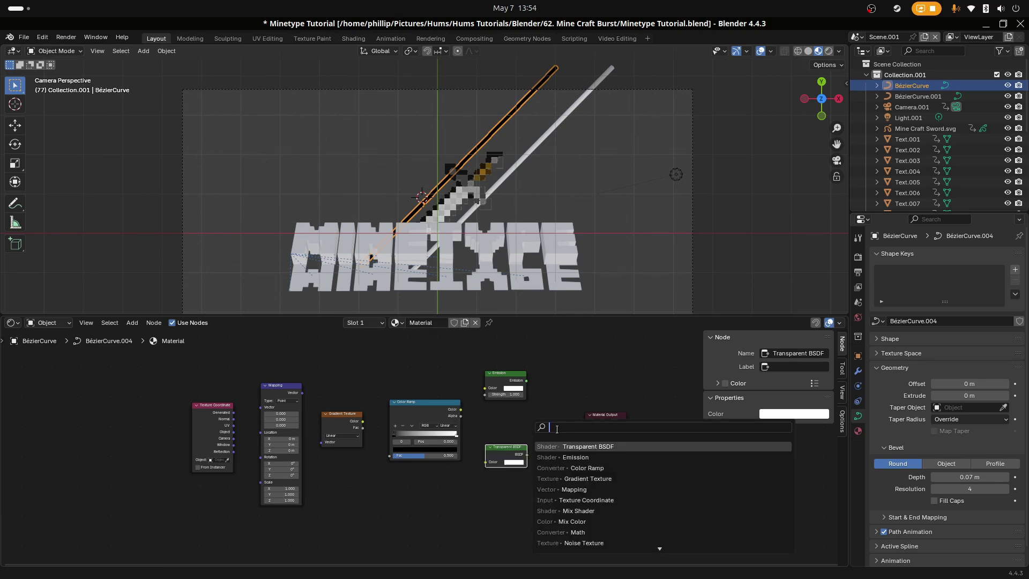
{"action": "type", "text": "mix"}
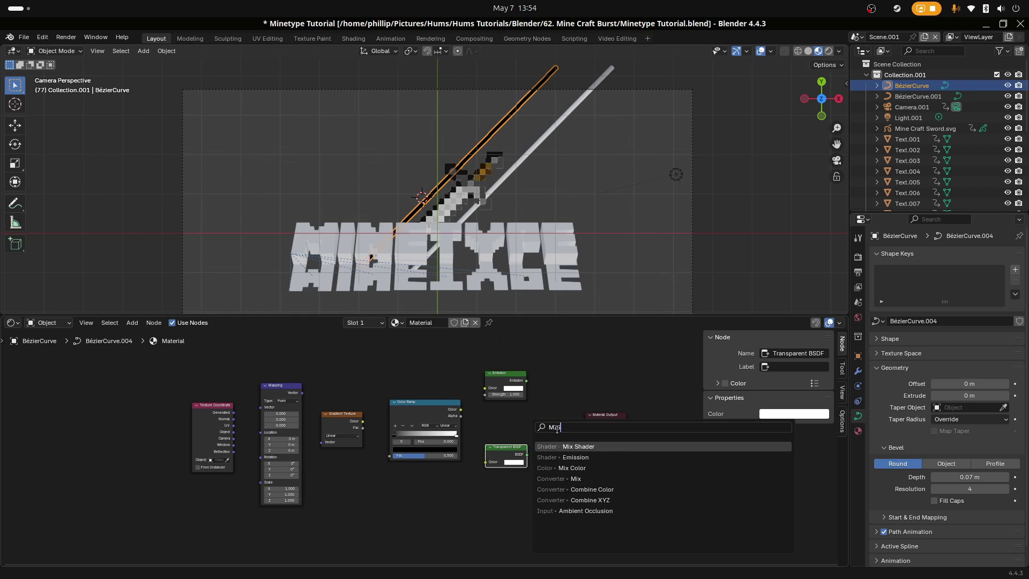
{"action": "key", "text": "Return"}
{"action": "left_click", "coordinate": [526, 415]}
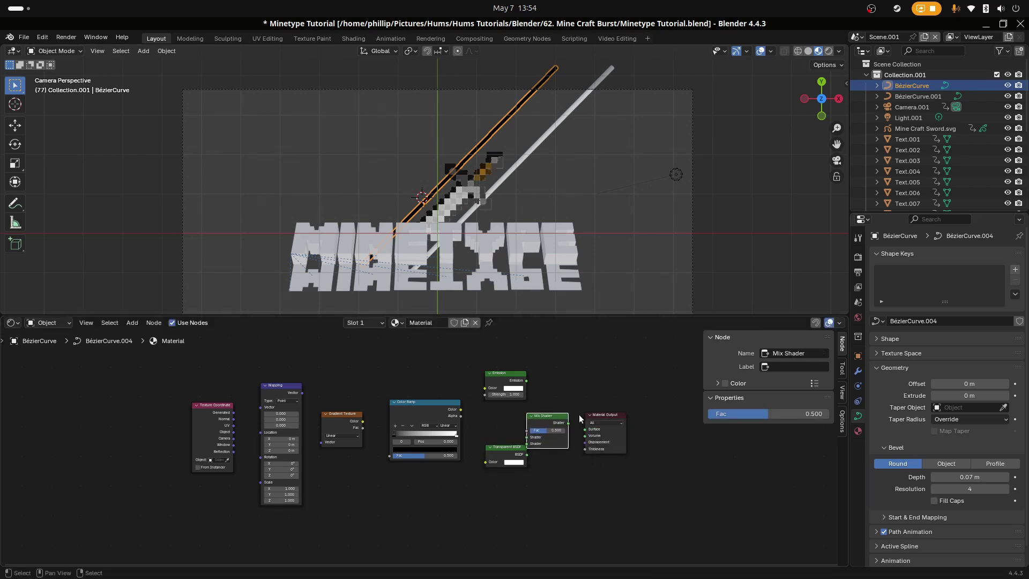
{"action": "left_click_drag", "start_coordinate": [595, 415], "coordinate": [626, 409]}
{"action": "left_click_drag", "start_coordinate": [538, 416], "coordinate": [557, 402]}
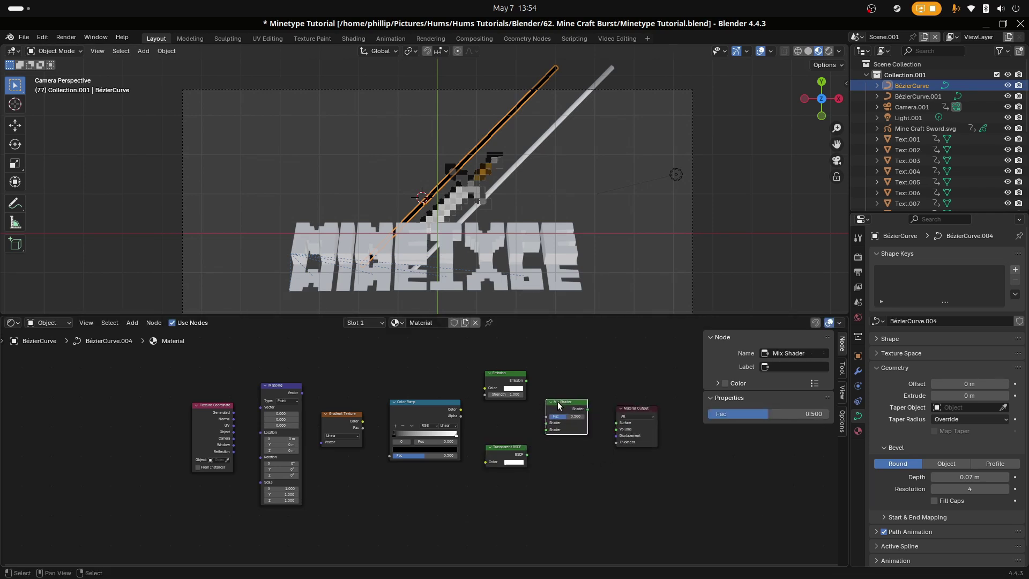
Step: Connect the Texture Coordinate's UV output to the Mapping node's Vector input and set the Mapping type to Texture
{"action": "scroll", "coordinate": [259, 432], "scroll_direction": "up", "scroll_amount": 1}
{"action": "left_click_drag", "start_coordinate": [216, 424], "coordinate": [249, 405]}
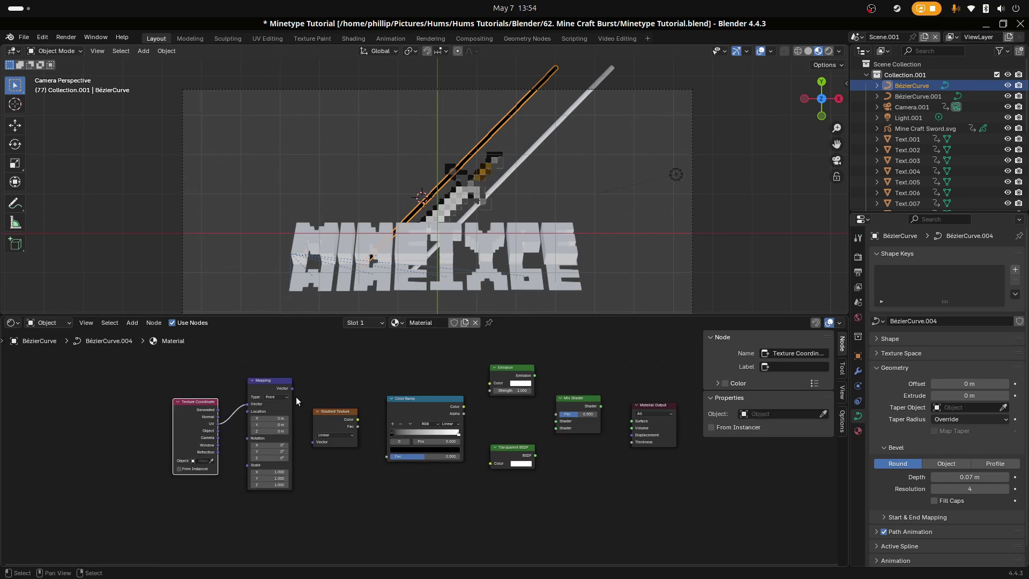
{"action": "left_click", "coordinate": [278, 397]}
{"action": "left_click", "coordinate": [276, 410]}
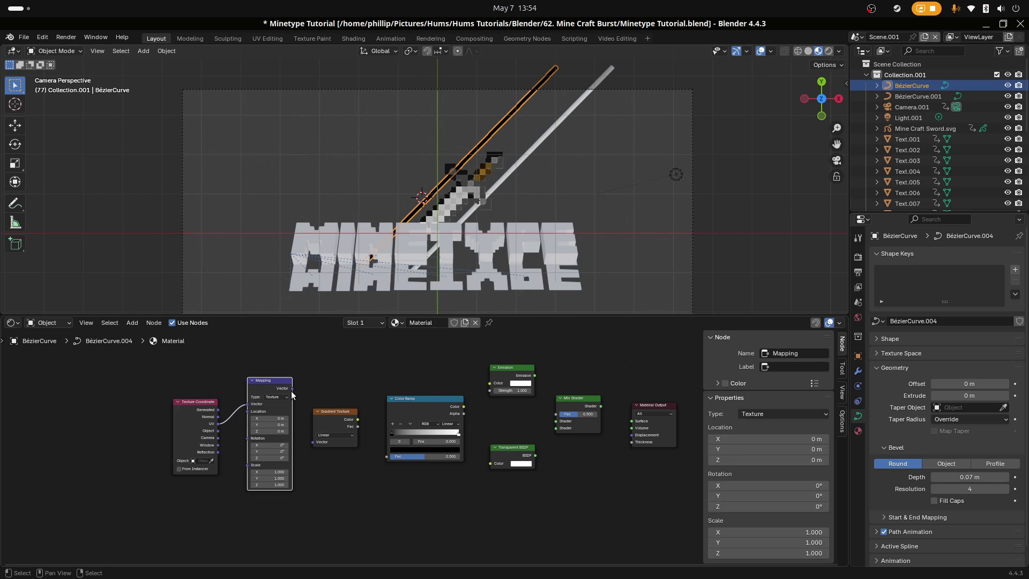
Step: Link Mapping through Gradient Texture and Color Ramp Alpha to the Mix Shader's Fac, and Emission plus Transparent BSDF through it to the Material Output's Surface
{"action": "left_click_drag", "start_coordinate": [292, 389], "coordinate": [394, 456]}
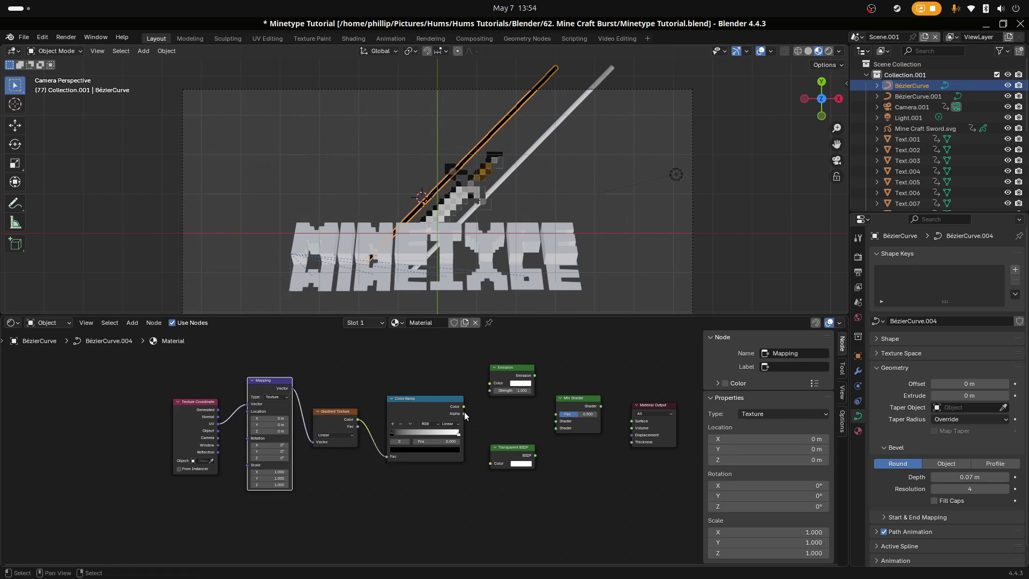
{"action": "left_click_drag", "start_coordinate": [464, 413], "coordinate": [558, 415]}
{"action": "left_click_drag", "start_coordinate": [534, 375], "coordinate": [555, 421]}
{"action": "left_click_drag", "start_coordinate": [535, 455], "coordinate": [561, 436]}
{"action": "middle_click_drag", "start_coordinate": [584, 451], "coordinate": [465, 459]}
{"action": "left_click_drag", "start_coordinate": [483, 415], "coordinate": [545, 398]}
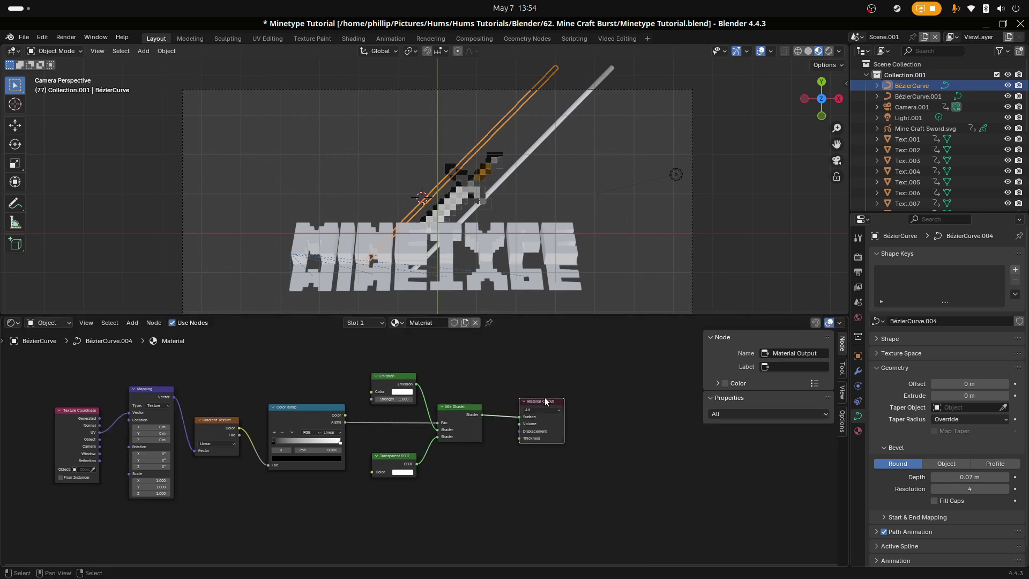
Step: Add a third stop to the Color Ramp and place it near the middle at position 0.516, keeping the first stop at 0
{"action": "scroll", "coordinate": [494, 152], "scroll_direction": "up", "scroll_amount": 3}
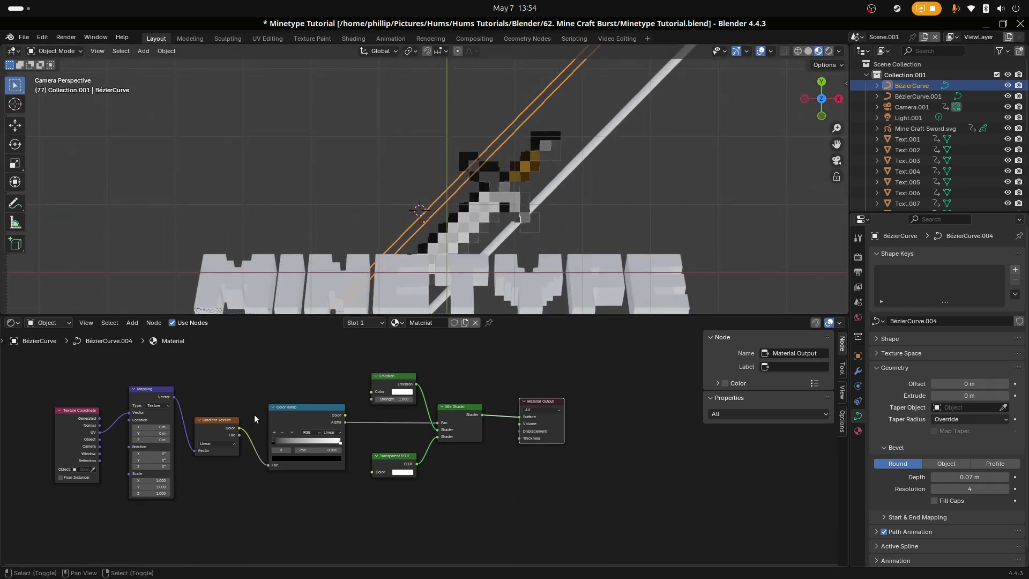
{"action": "middle_click_drag", "start_coordinate": [254, 414], "coordinate": [326, 423]}
{"action": "scroll", "coordinate": [327, 425], "scroll_direction": "up", "scroll_amount": 5}
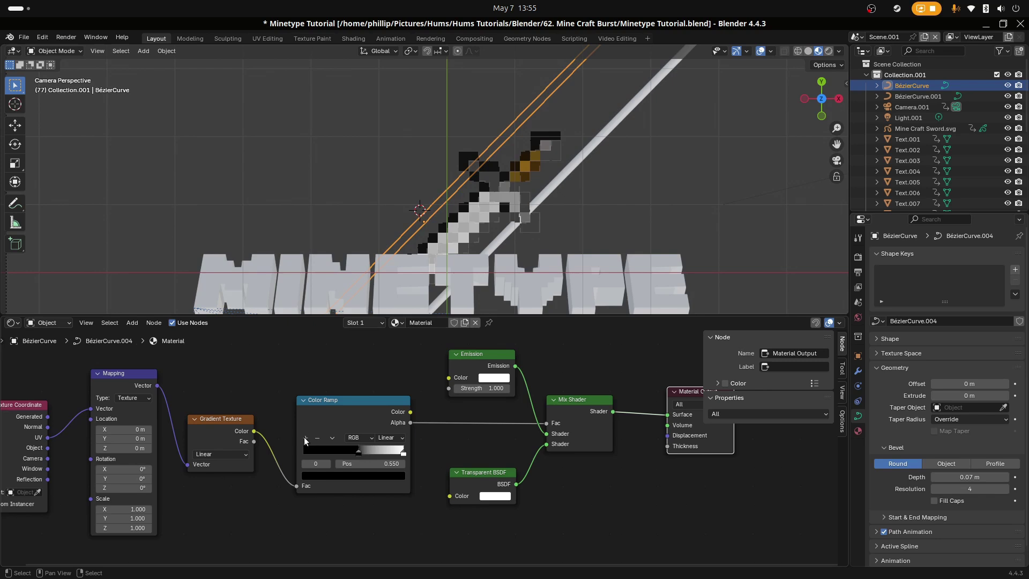
{"action": "left_click", "coordinate": [306, 438]}
{"action": "left_click_drag", "start_coordinate": [359, 454], "coordinate": [302, 454]}
{"action": "left_click", "coordinate": [376, 453]}
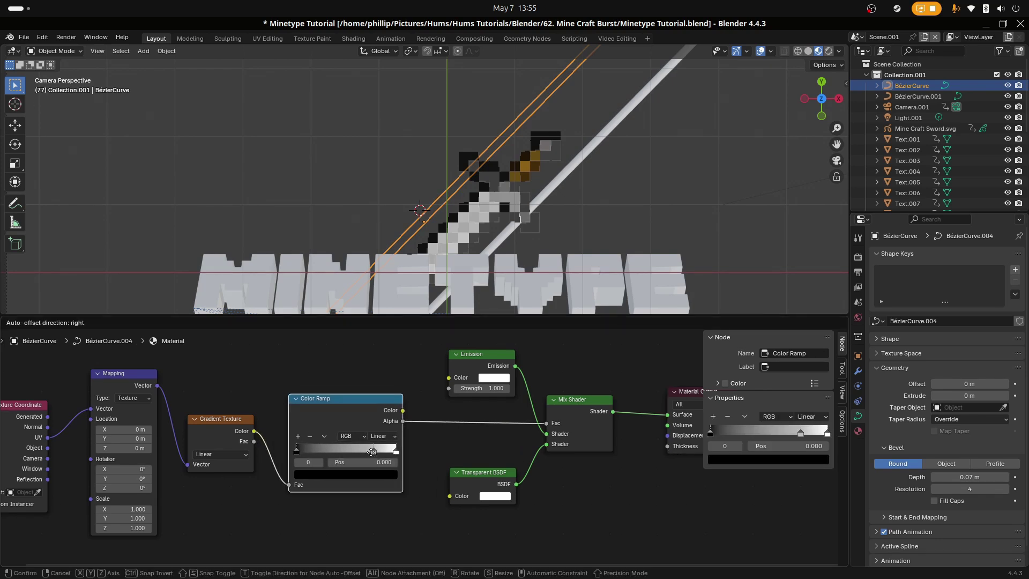
{"action": "left_click_drag", "start_coordinate": [376, 452], "coordinate": [344, 454]}
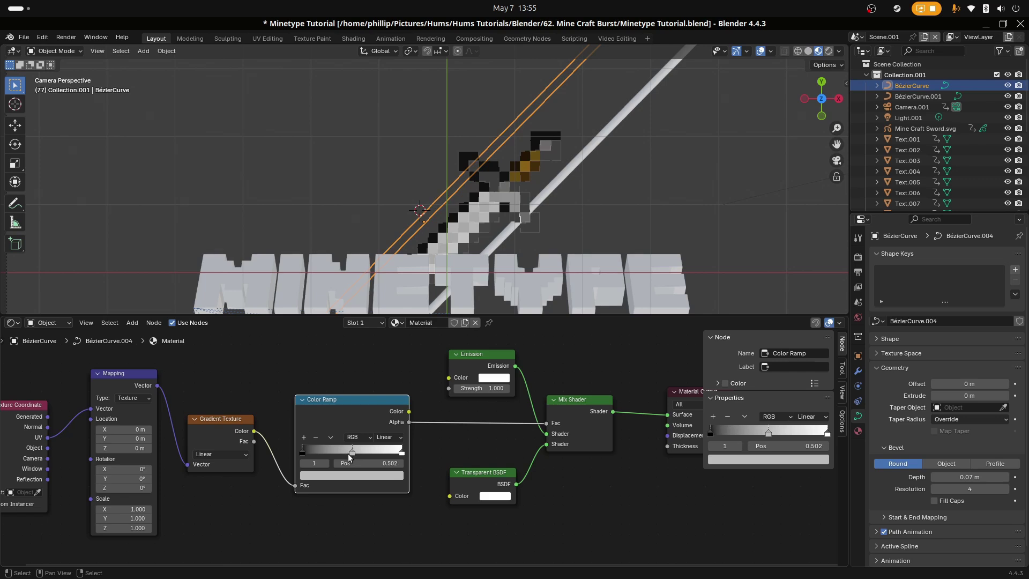
{"action": "scroll", "coordinate": [348, 454], "scroll_direction": "up", "scroll_amount": 4}
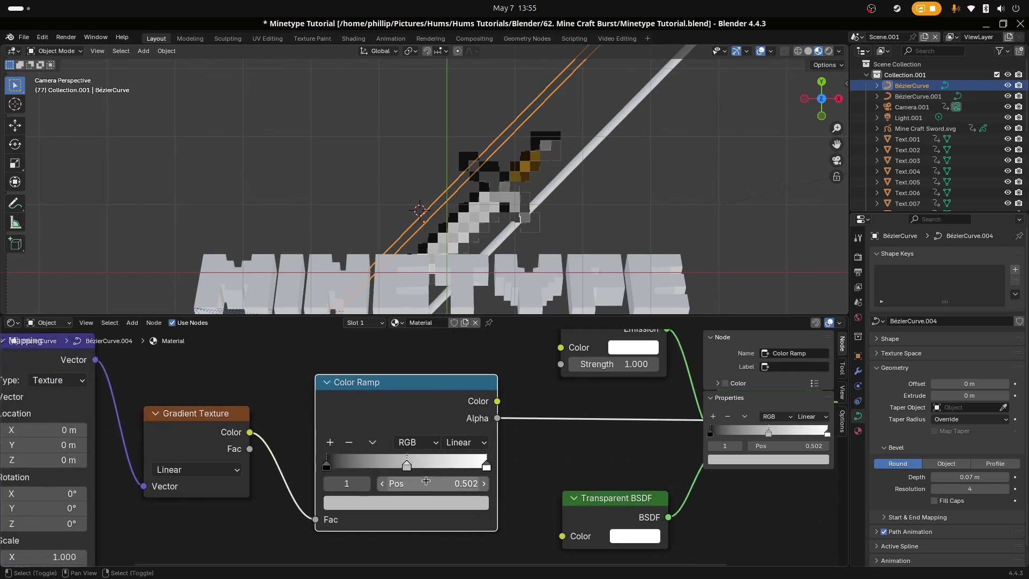
{"action": "scroll", "coordinate": [425, 481], "scroll_direction": "up", "scroll_amount": 1}
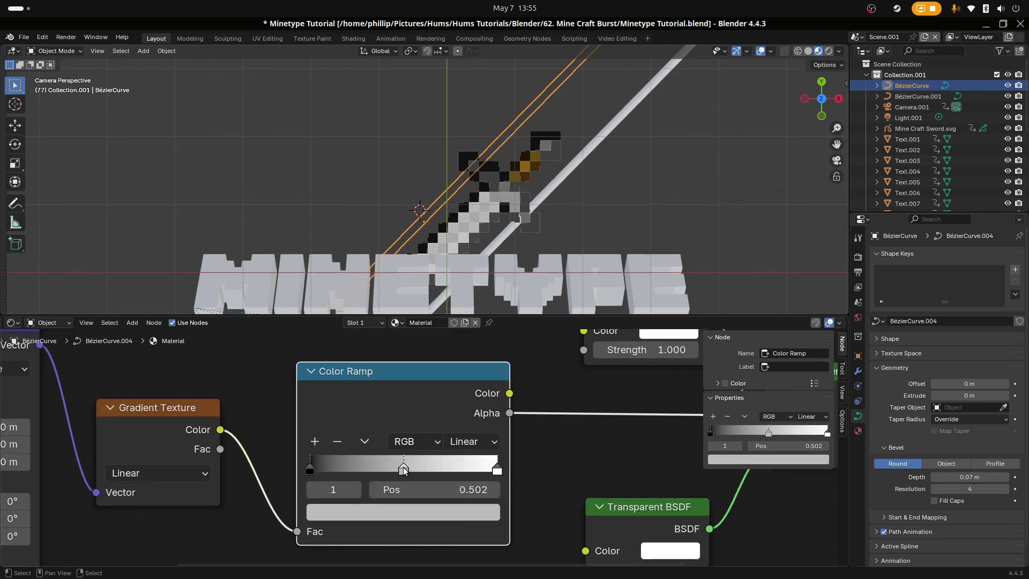
{"action": "left_click_drag", "start_coordinate": [404, 469], "coordinate": [406, 470]}
Step: Set the colours of the Color Ramp's first and middle stops to pure white with a Value of 1.000
{"action": "left_click", "coordinate": [309, 471]}
{"action": "left_click", "coordinate": [436, 509]}
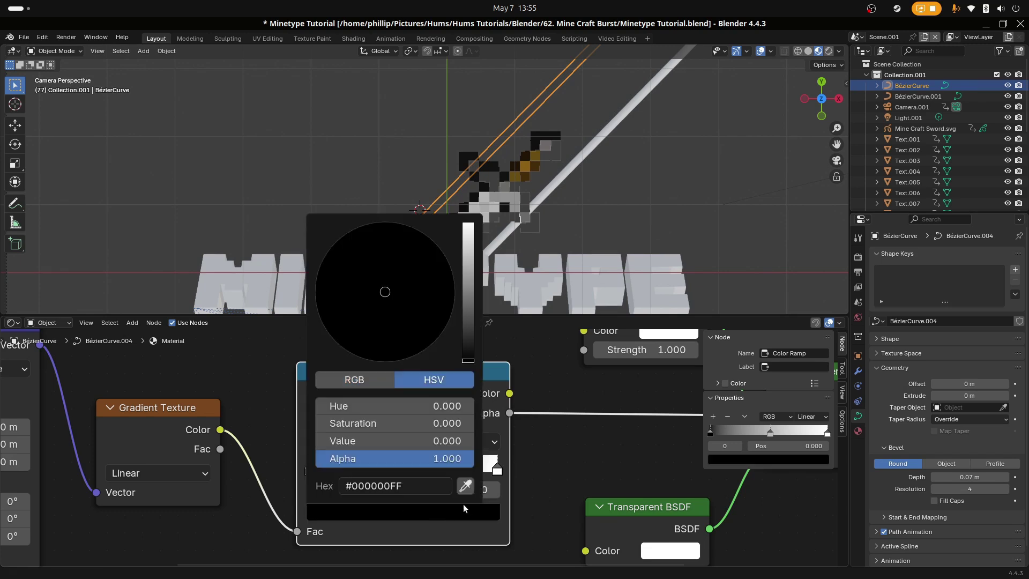
{"action": "left_click_drag", "start_coordinate": [471, 360], "coordinate": [468, 225]}
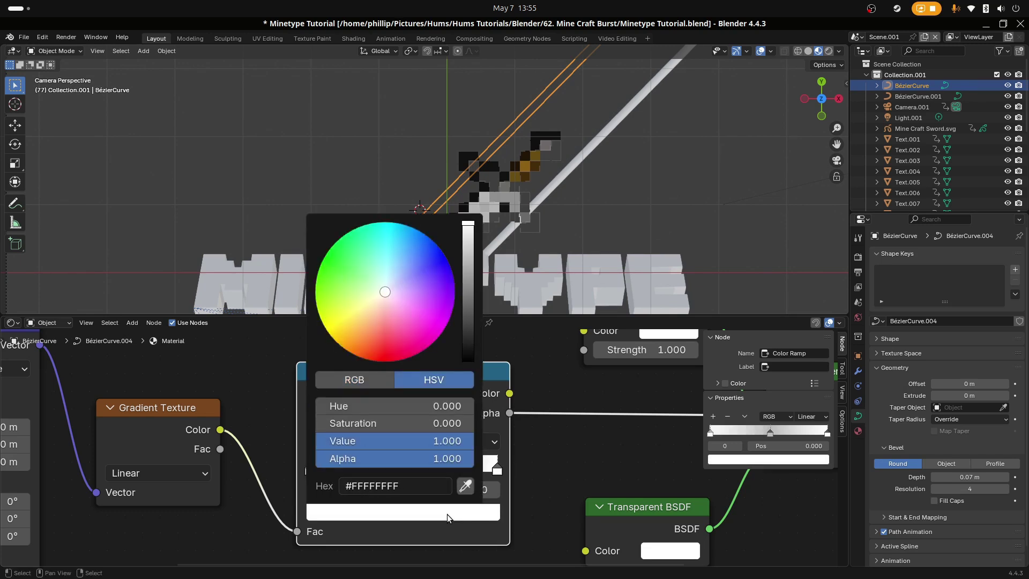
{"action": "left_click", "coordinate": [404, 469]}
{"action": "left_click", "coordinate": [404, 510]}
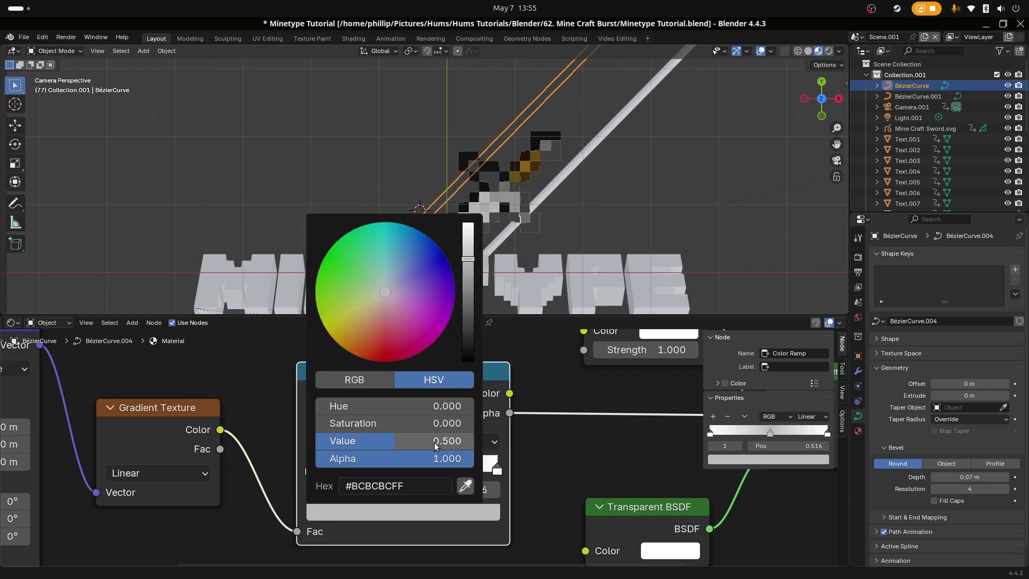
{"action": "left_click_drag", "start_coordinate": [471, 278], "coordinate": [468, 224]}
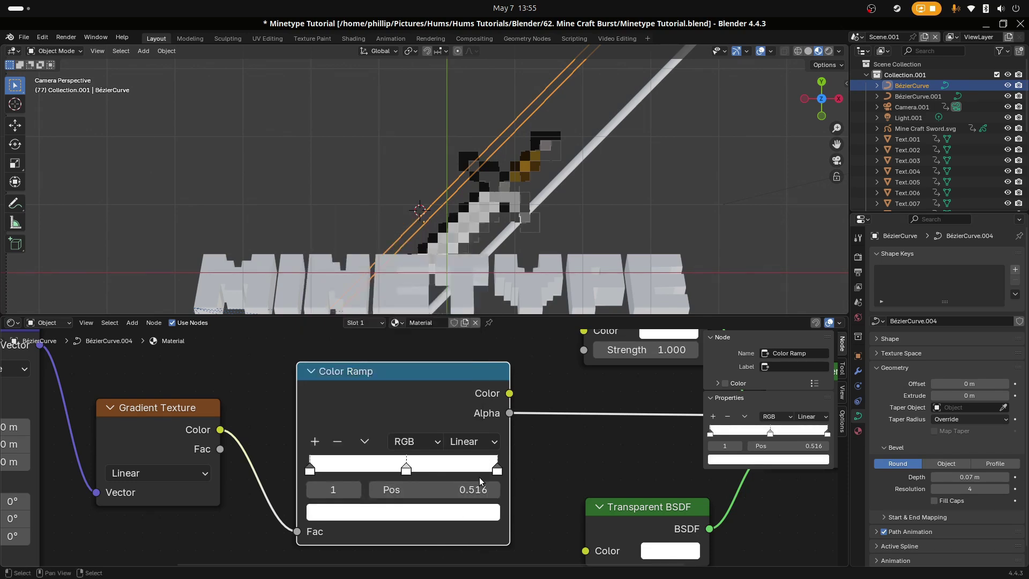
Step: Set the Alpha of the Color Ramp's last and first stops to 0 and check the fade on the streak
{"action": "left_click", "coordinate": [485, 513]}
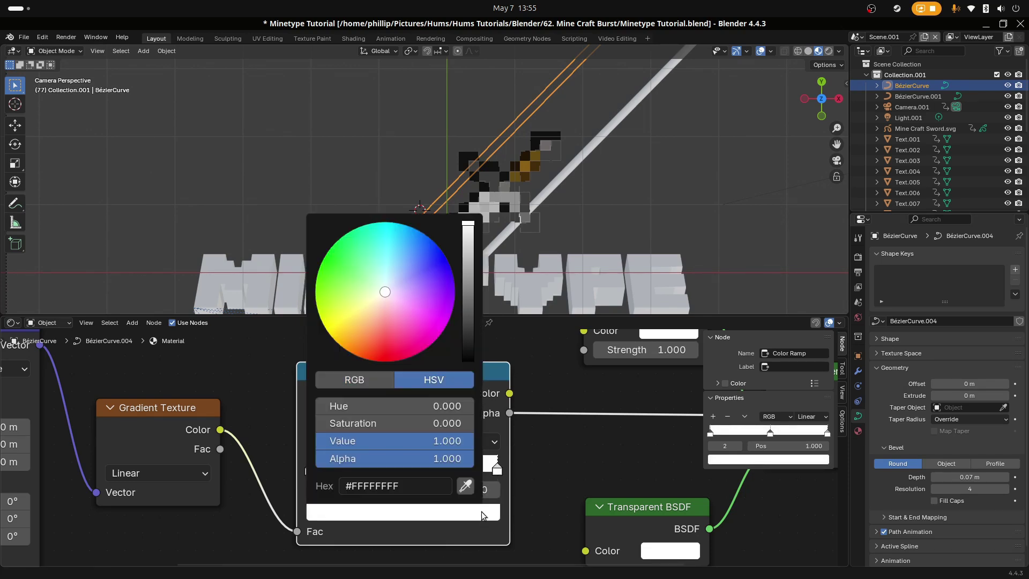
{"action": "left_click_drag", "start_coordinate": [407, 457], "coordinate": [245, 457]}
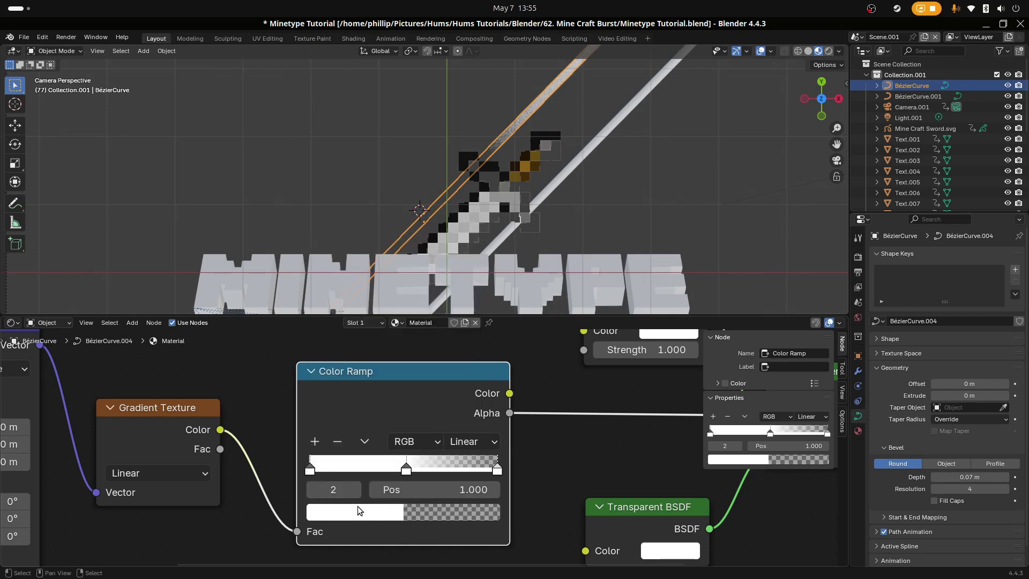
{"action": "left_click", "coordinate": [310, 470]}
{"action": "left_click", "coordinate": [348, 512]}
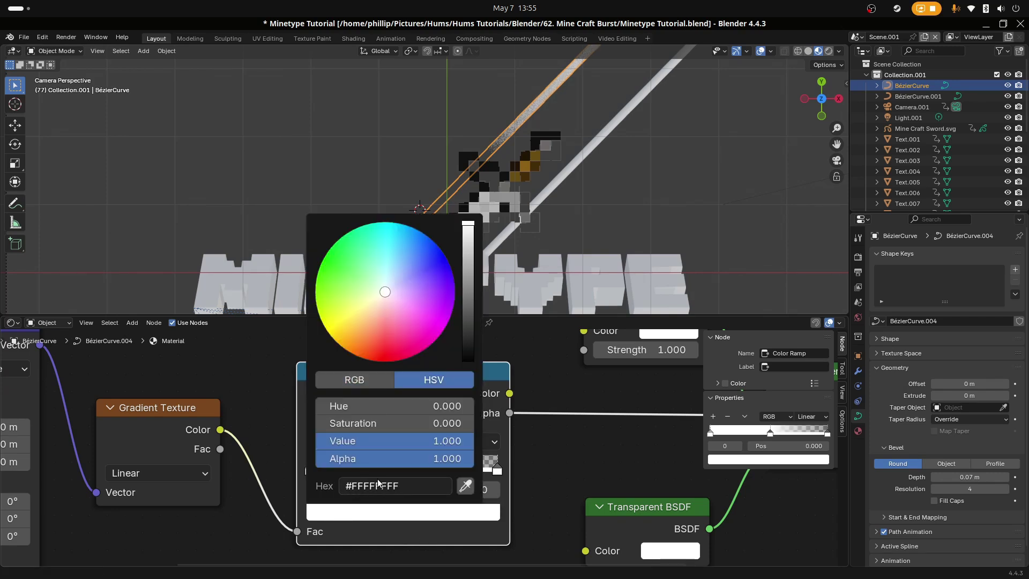
{"action": "left_click_drag", "start_coordinate": [411, 457], "coordinate": [291, 457]}
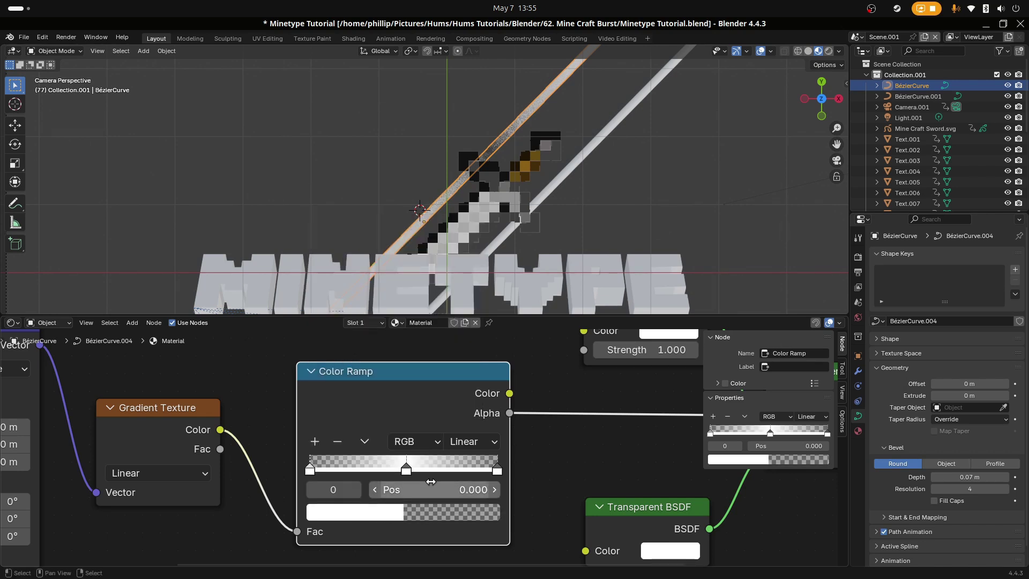
{"action": "scroll", "coordinate": [428, 487], "scroll_direction": "down", "scroll_amount": 2}
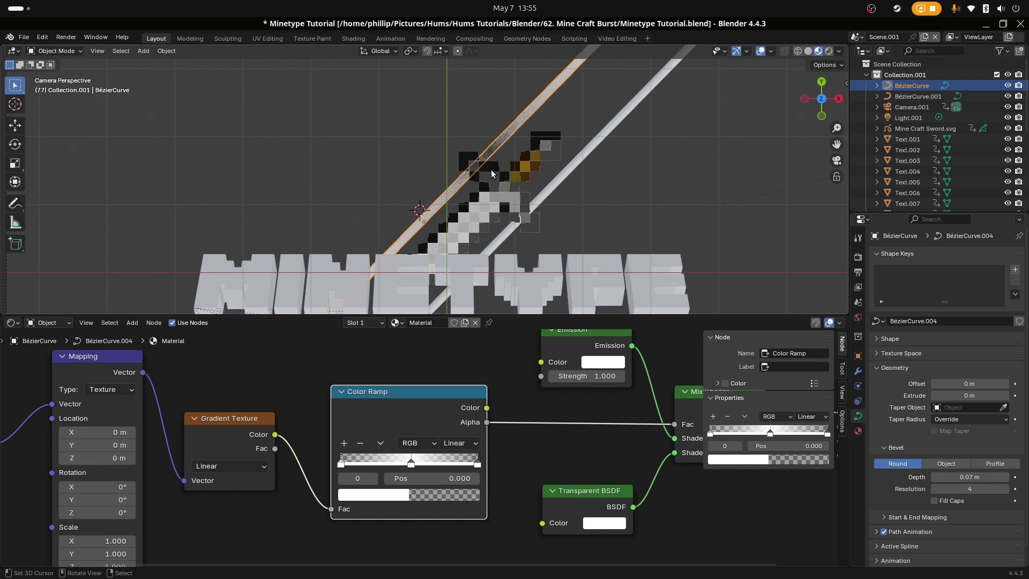
{"action": "scroll", "coordinate": [490, 170], "scroll_direction": "down", "scroll_amount": 3}
{"action": "scroll", "coordinate": [457, 186], "scroll_direction": "up", "scroll_amount": 3}
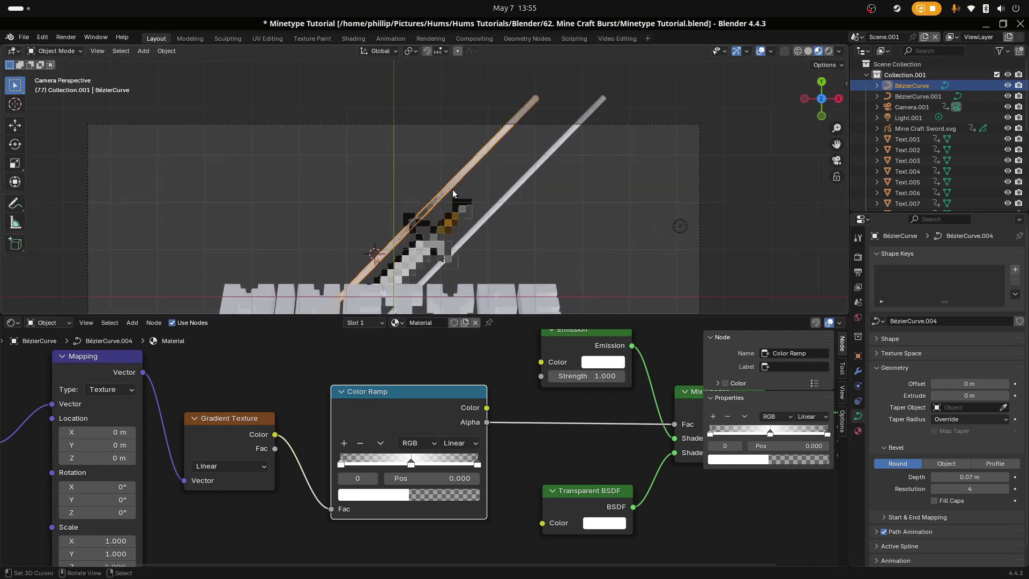
{"action": "scroll", "coordinate": [441, 210], "scroll_direction": "down", "scroll_amount": 1}
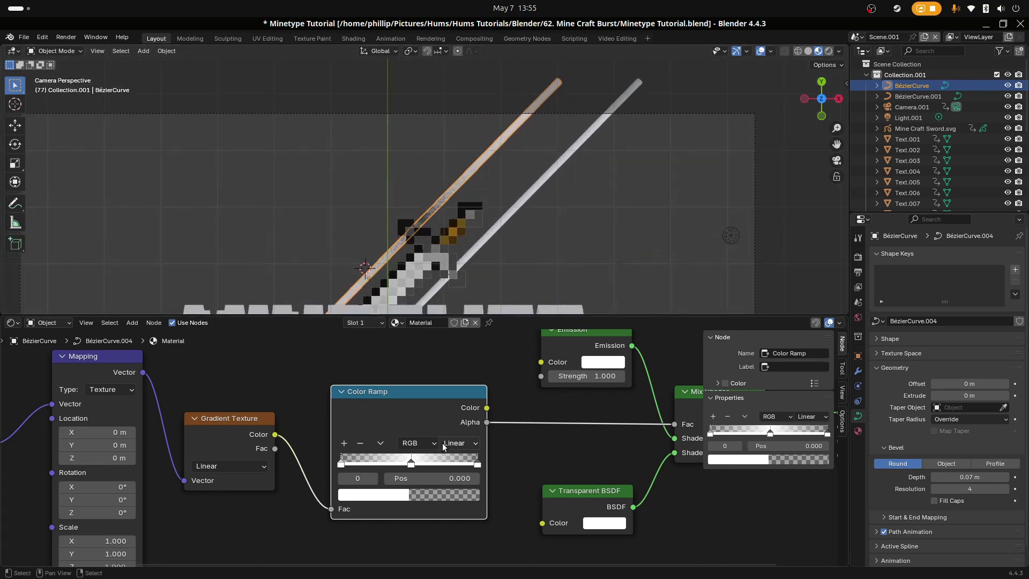
Step: Set the Alpha of the Color Ramp's first and last stops to 1 and the middle stop's Alpha to 0
{"action": "middle_click_drag", "start_coordinate": [503, 466], "coordinate": [448, 472]}
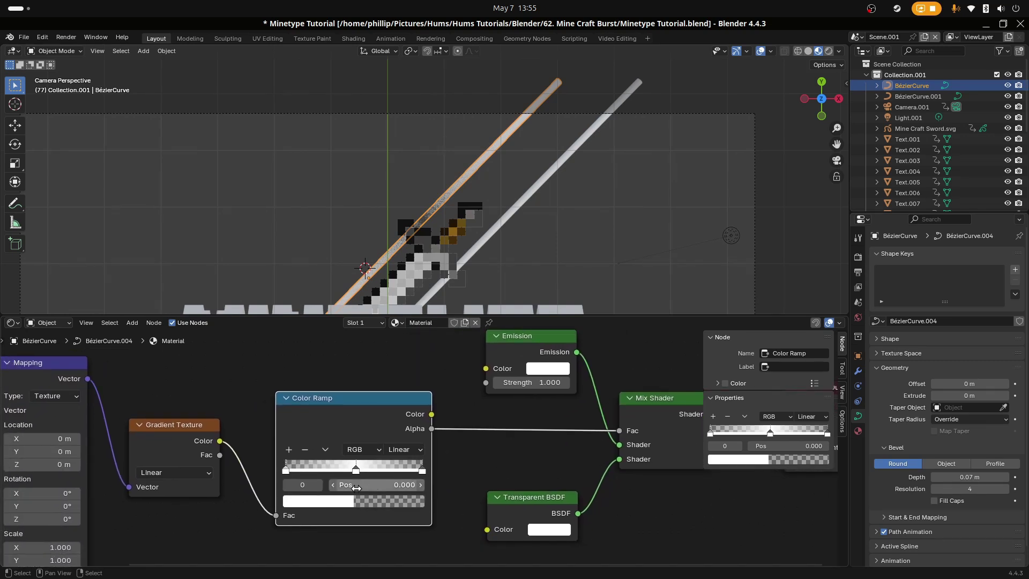
{"action": "scroll", "coordinate": [426, 448], "scroll_direction": "up", "scroll_amount": 3}
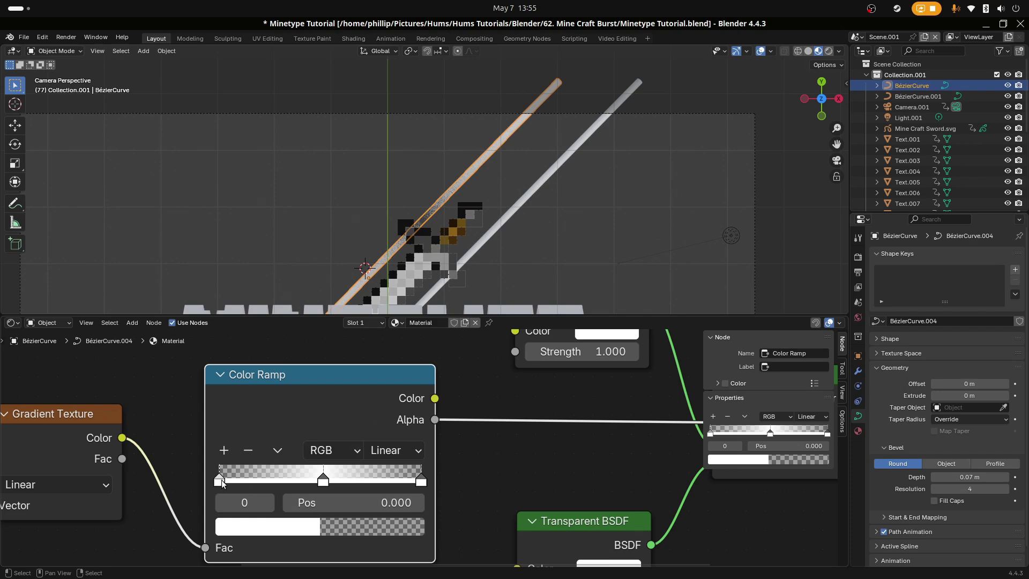
{"action": "left_click_drag", "start_coordinate": [221, 478], "coordinate": [217, 477]}
{"action": "left_click", "coordinate": [245, 524]}
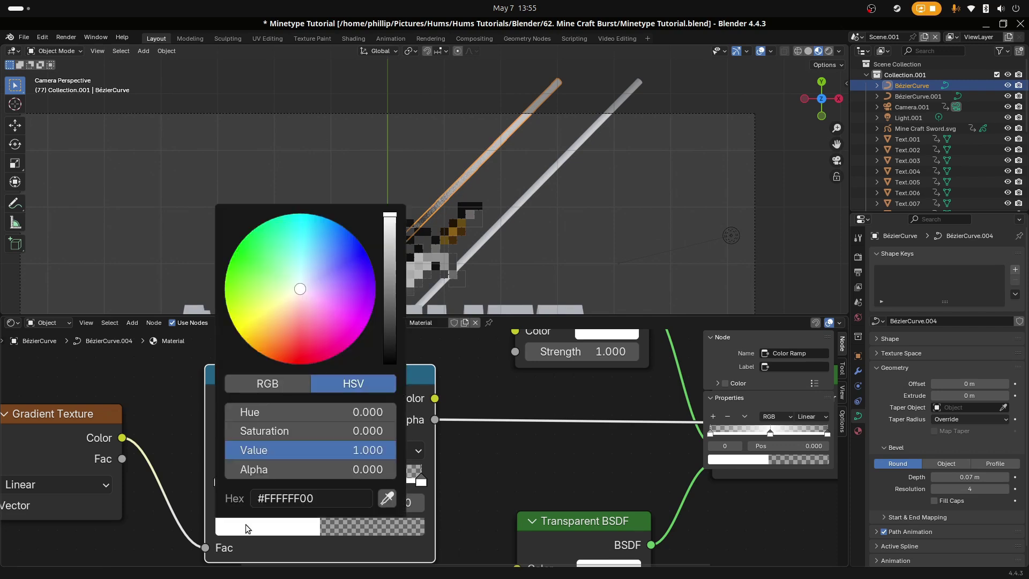
{"action": "left_click_drag", "start_coordinate": [332, 466], "coordinate": [507, 466]}
{"action": "left_click", "coordinate": [418, 484]}
{"action": "left_click", "coordinate": [373, 525]}
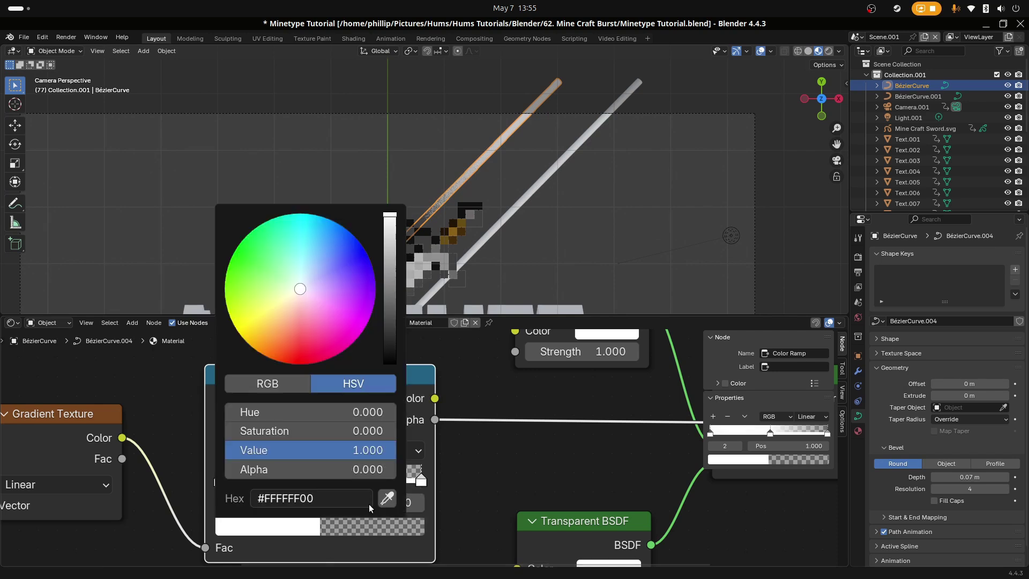
{"action": "left_click_drag", "start_coordinate": [358, 470], "coordinate": [531, 470]}
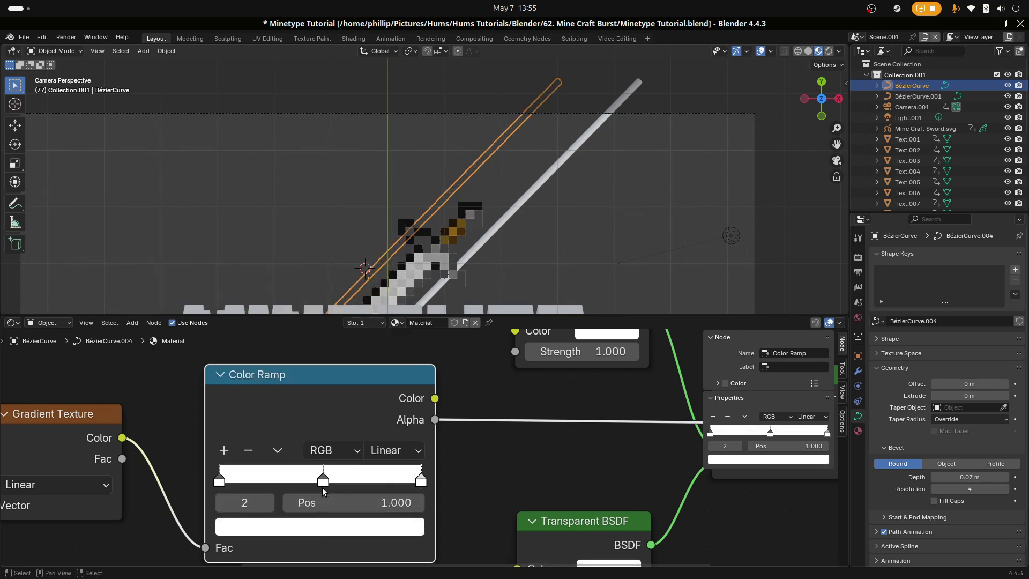
{"action": "left_click", "coordinate": [323, 485]}
{"action": "left_click", "coordinate": [313, 524]}
{"action": "left_click_drag", "start_coordinate": [328, 474], "coordinate": [225, 474]}
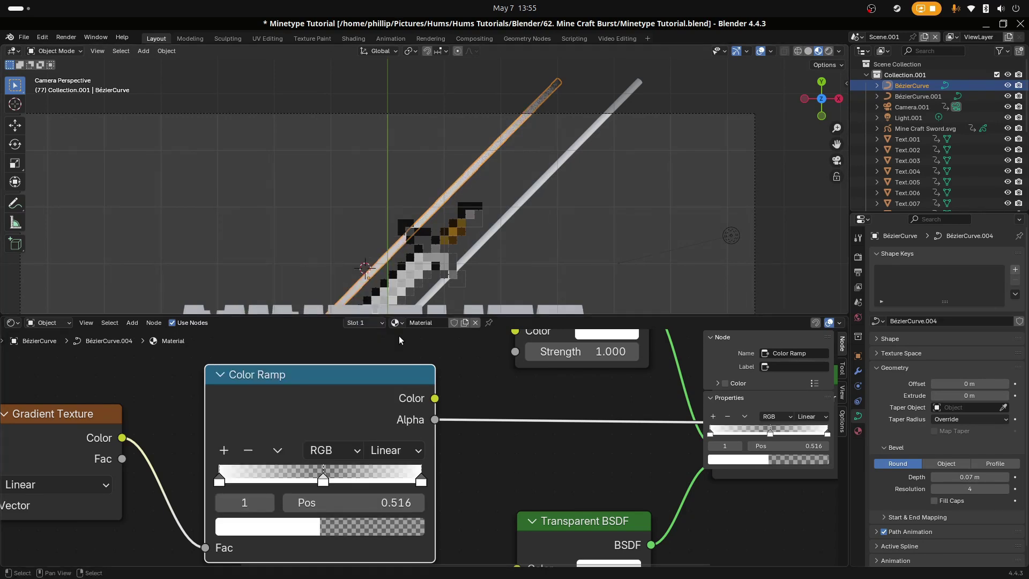
Step: Set the Mapping node's Location X to -0.1 m and inspect how the transparency shifts along the streak
{"action": "scroll", "coordinate": [484, 217], "scroll_direction": "down", "scroll_amount": 2}
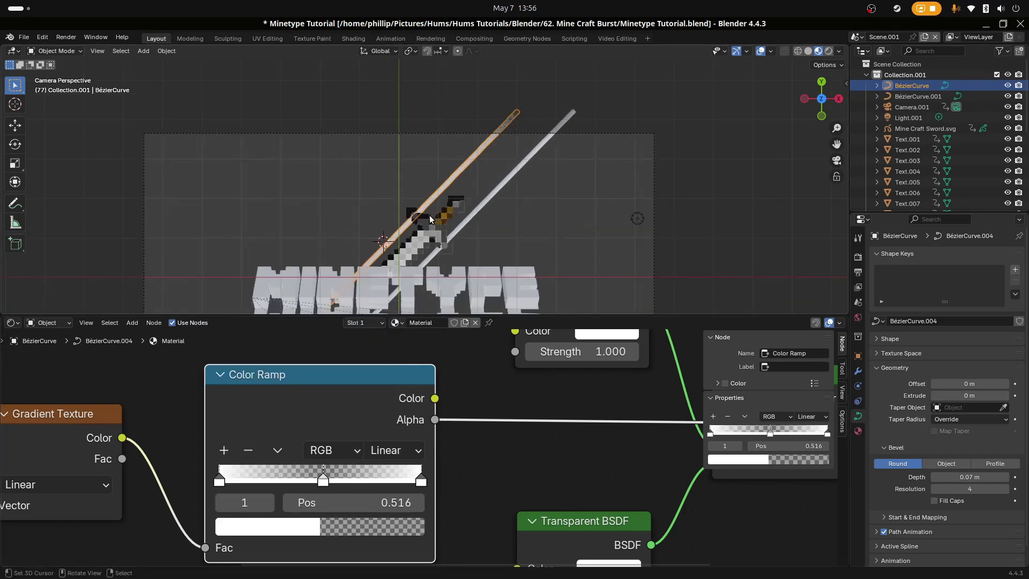
{"action": "scroll", "coordinate": [342, 477], "scroll_direction": "up", "scroll_amount": 1}
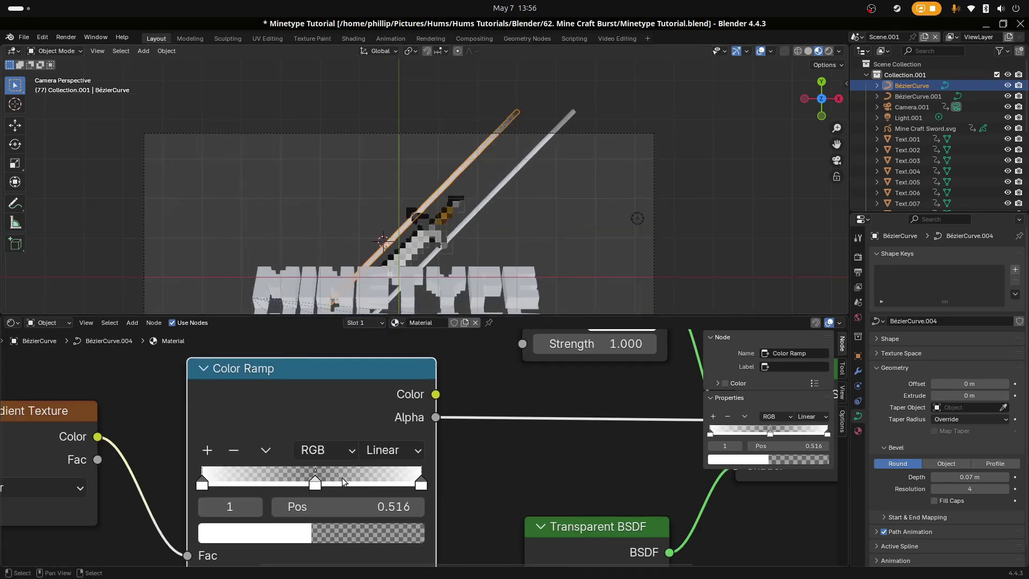
{"action": "scroll", "coordinate": [405, 249], "scroll_direction": "down", "scroll_amount": 1}
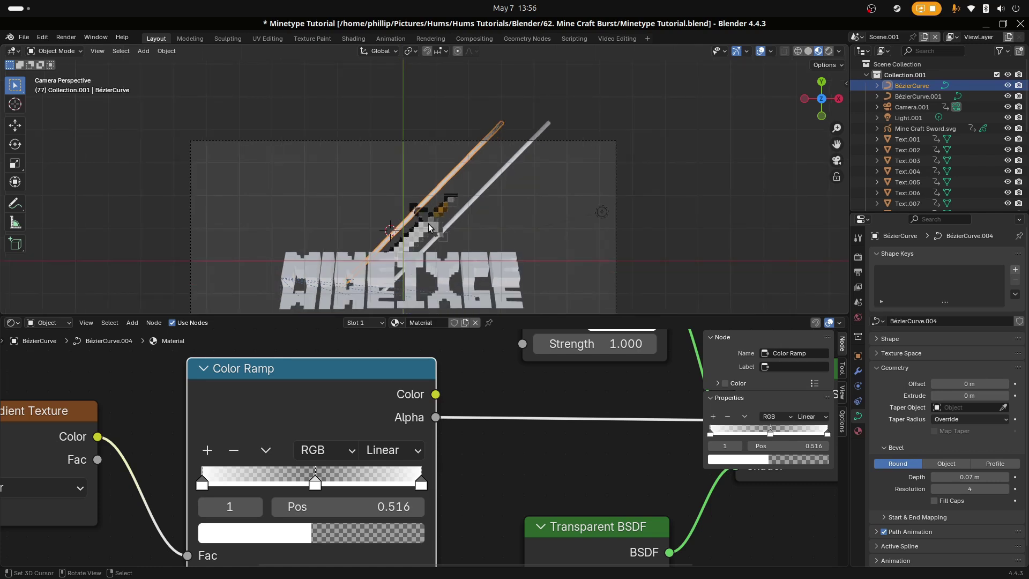
{"action": "scroll", "coordinate": [345, 412], "scroll_direction": "down", "scroll_amount": 3}
{"action": "middle_click_drag", "start_coordinate": [303, 404], "coordinate": [437, 394]}
{"action": "scroll", "coordinate": [356, 393], "scroll_direction": "down", "scroll_amount": 1}
{"action": "mouse_move", "coordinate": [122, 424]}
{"action": "left_mouse_down"}
{"action": "mouse_move", "coordinate": [140, 424]}
{"action": "mouse_move", "coordinate": [112, 423]}
{"action": "mouse_move", "coordinate": [138, 423]}
{"action": "left_mouse_up"}
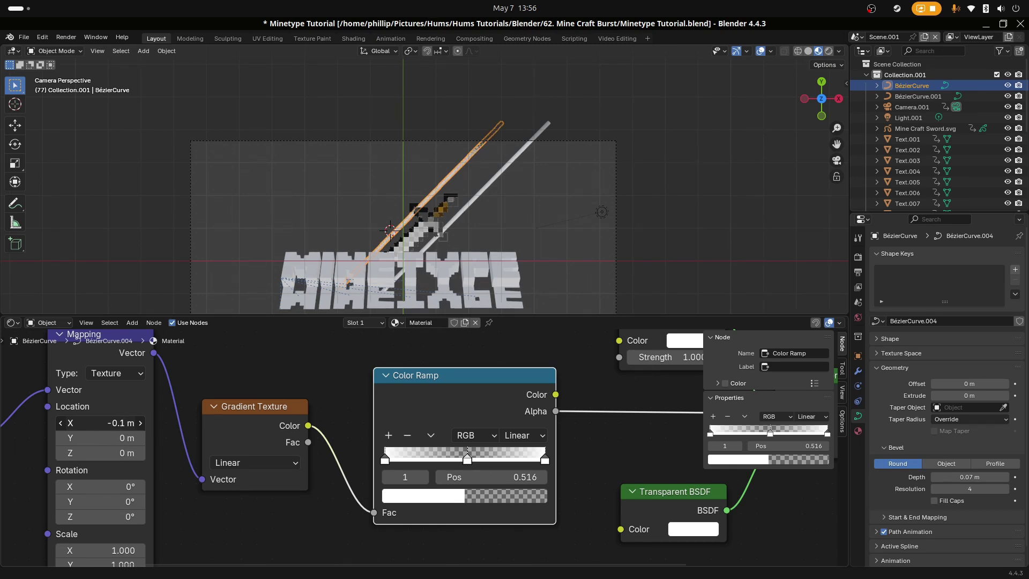
{"action": "left_click_drag", "start_coordinate": [124, 423], "coordinate": [121, 423]}
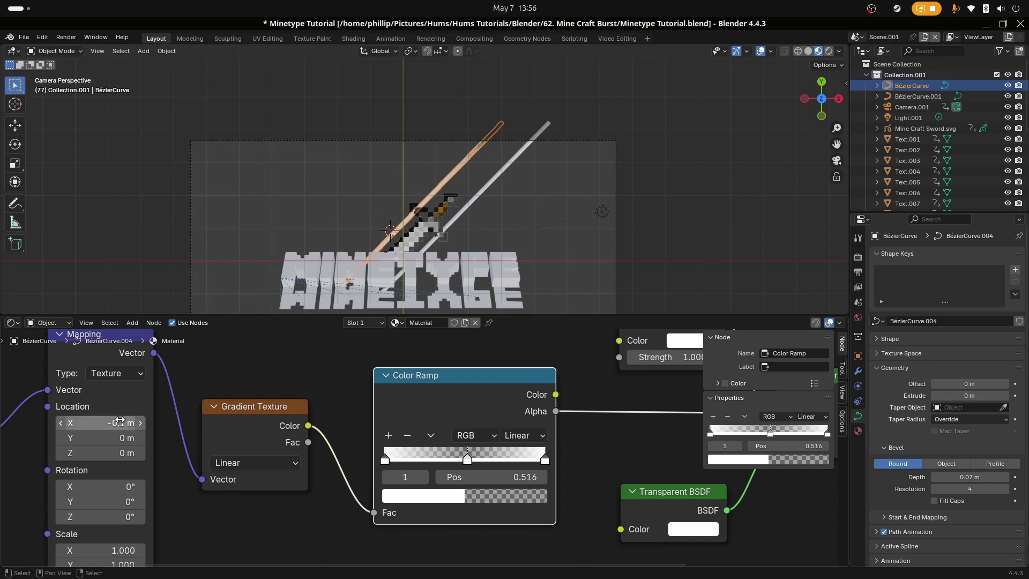
{"action": "scroll", "coordinate": [455, 237], "scroll_direction": "up", "scroll_amount": 4}
{"action": "scroll", "coordinate": [458, 260], "scroll_direction": "down", "scroll_amount": 4}
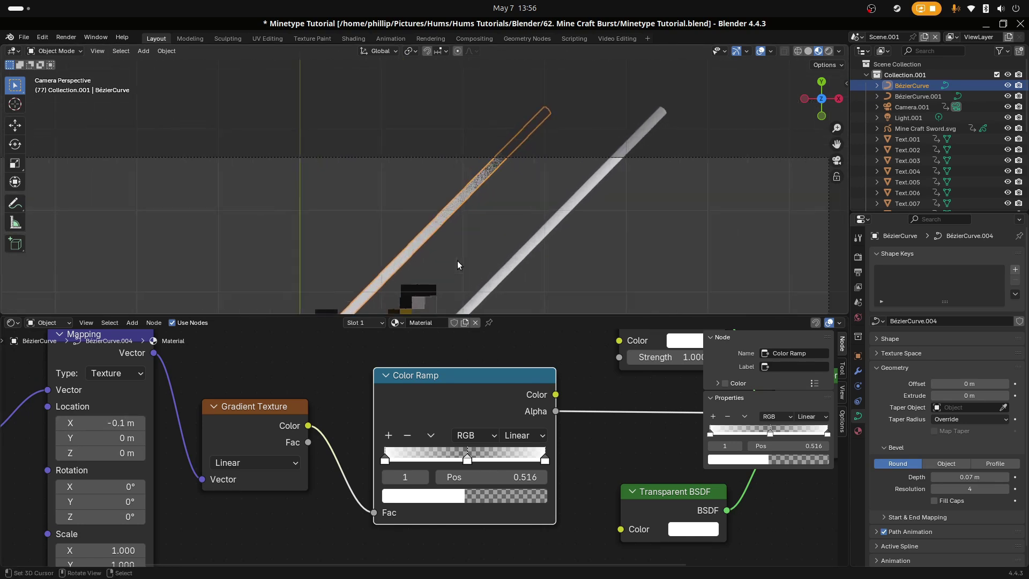
{"action": "scroll", "coordinate": [458, 261], "scroll_direction": "up", "scroll_amount": 5}
{"action": "scroll", "coordinate": [482, 248], "scroll_direction": "down", "scroll_amount": 5}
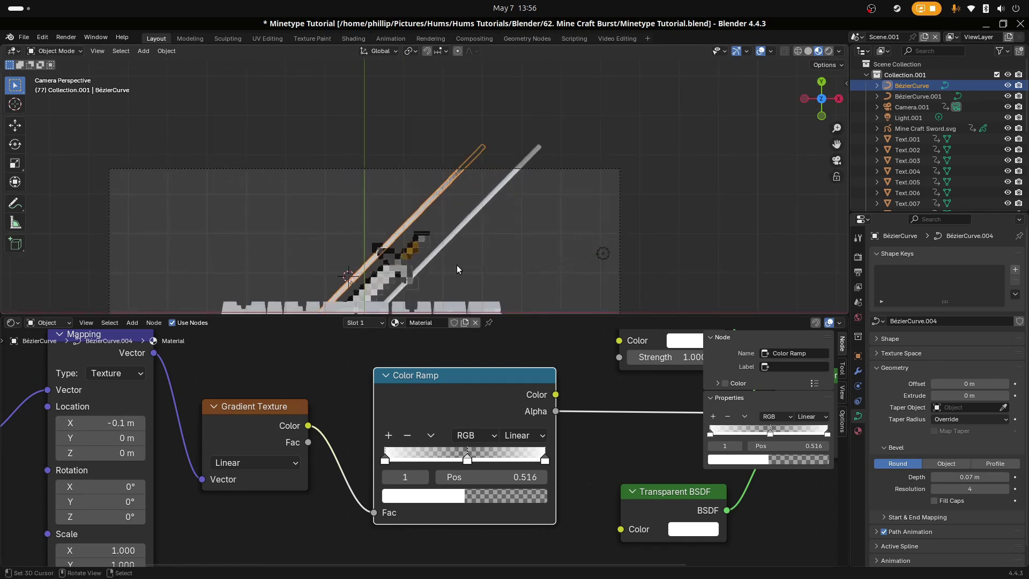
{"action": "scroll", "coordinate": [358, 356], "scroll_direction": "down", "scroll_amount": 1}
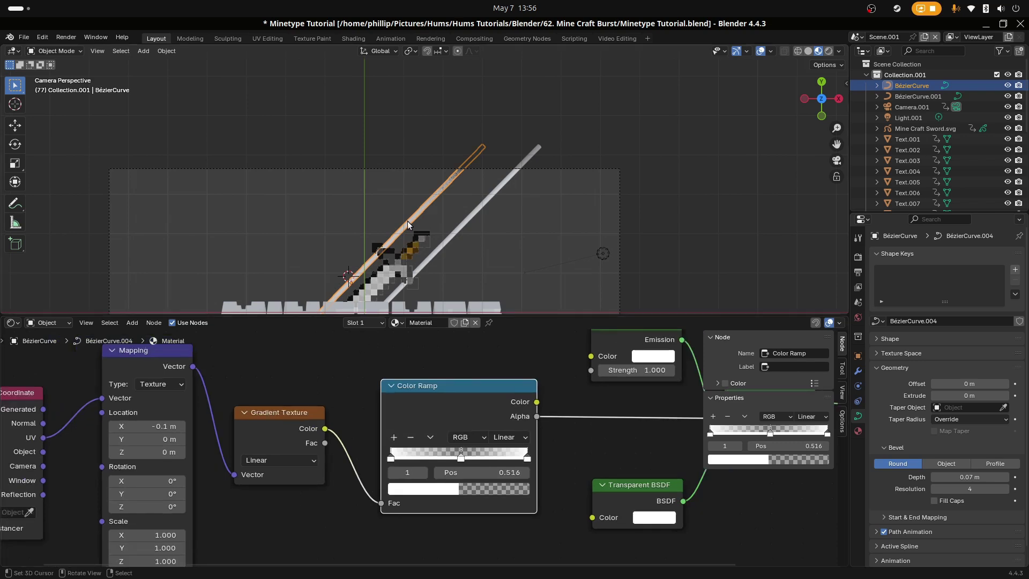
Step: Link the gradient material from BézierCurve to the second streak, BézierCurve.001, and check it there
{"action": "left_click", "coordinate": [441, 244]}
{"action": "left_click", "coordinate": [426, 197], "text": "shift"}
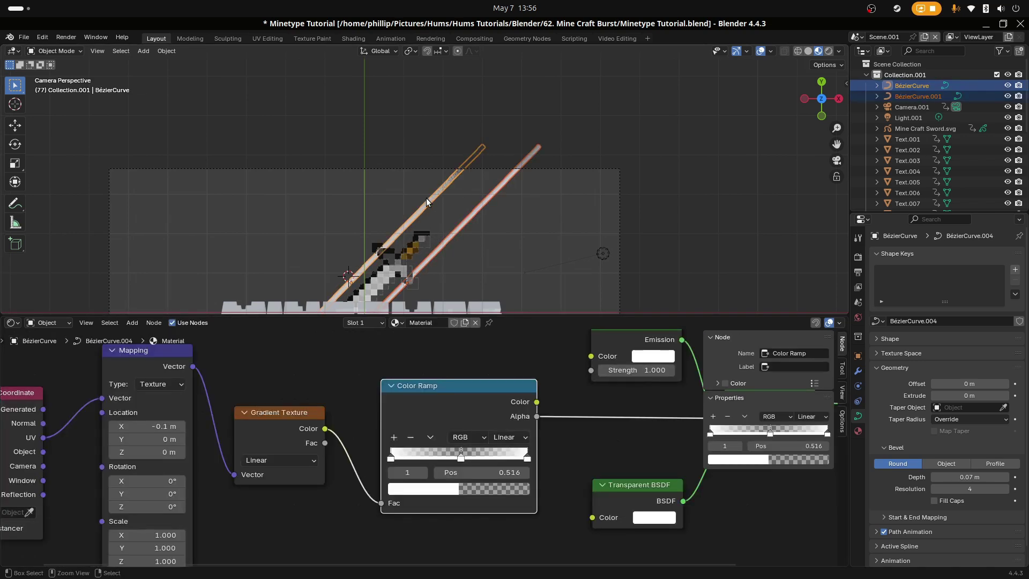
{"action": "key", "text": "ctrl+l"}
{"action": "left_click", "coordinate": [401, 227]}
{"action": "left_click", "coordinate": [517, 226]}
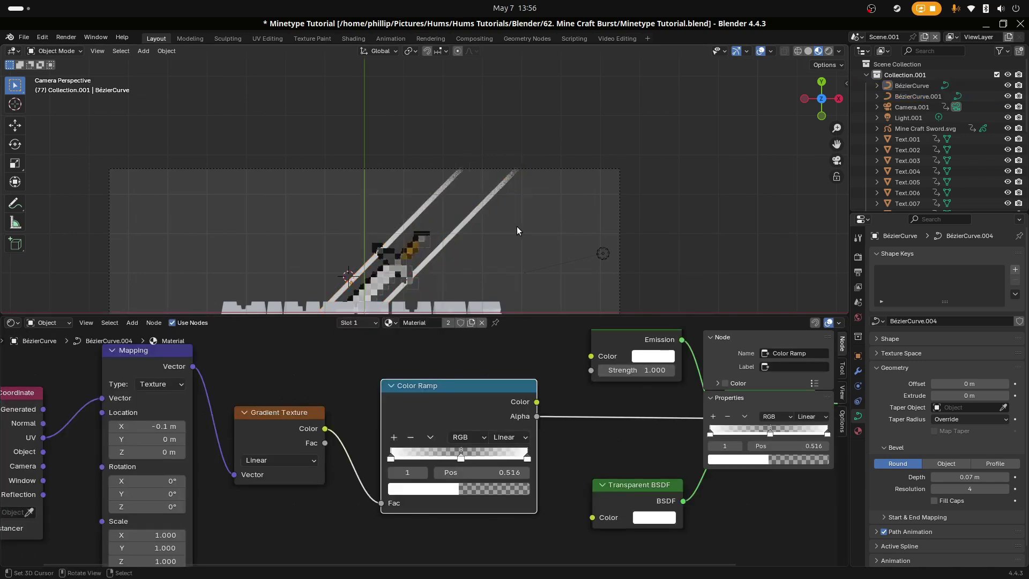
{"action": "left_click", "coordinate": [448, 235]}
{"action": "scroll", "coordinate": [448, 235], "scroll_direction": "down", "scroll_amount": 2}
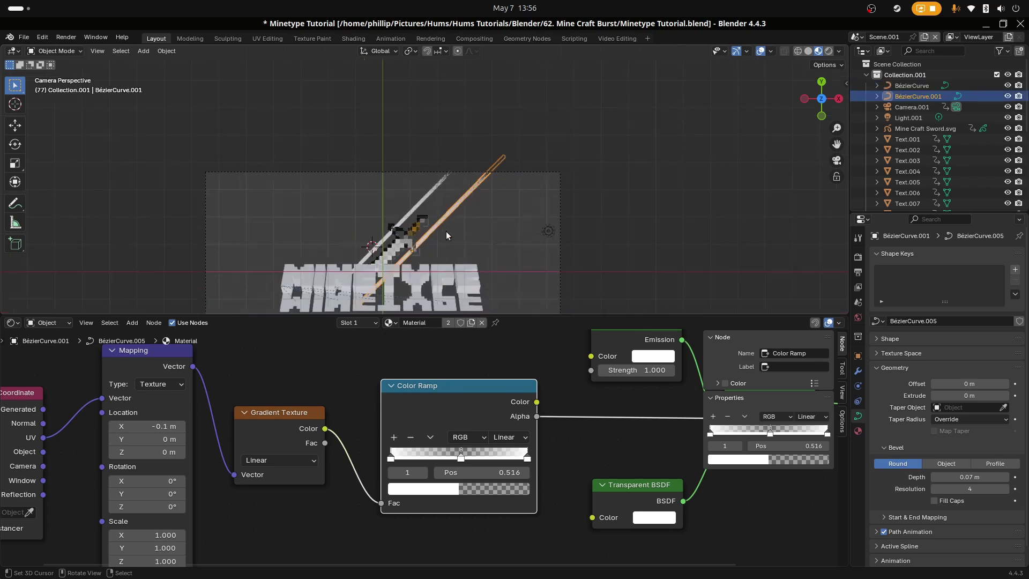
Step: Select BézierCurve and its Mapping node, and split off an enlarged Dope Sheet area between the 3D viewport and the node editor
{"action": "left_click", "coordinate": [379, 252]}
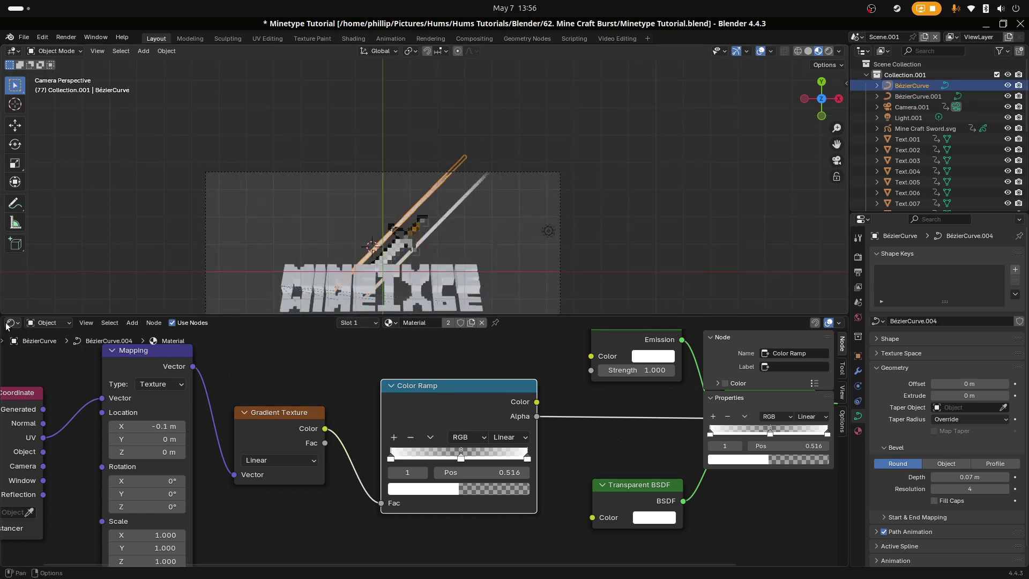
{"action": "scroll", "coordinate": [270, 395], "scroll_direction": "down", "scroll_amount": 1}
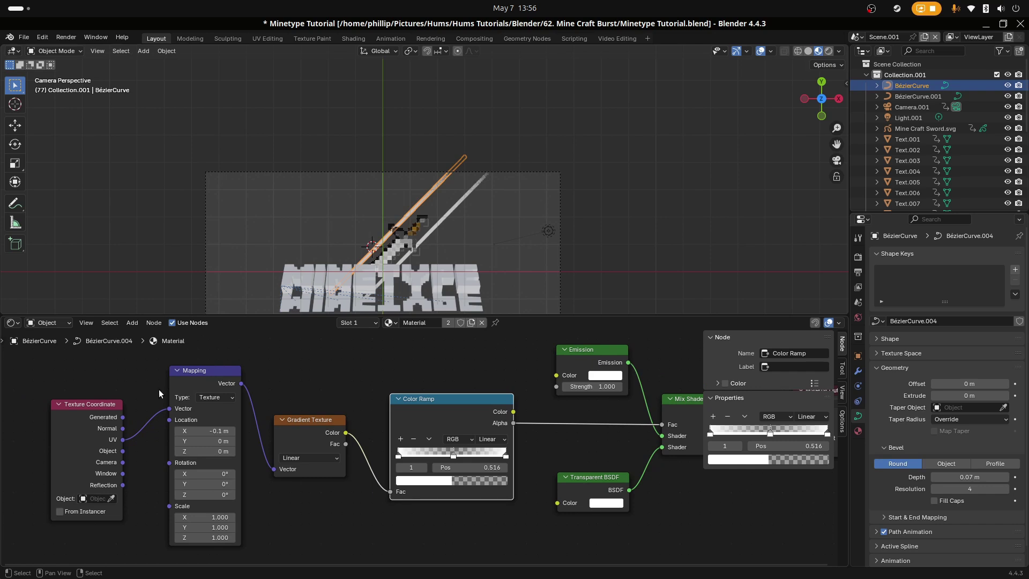
{"action": "left_click", "coordinate": [200, 371]}
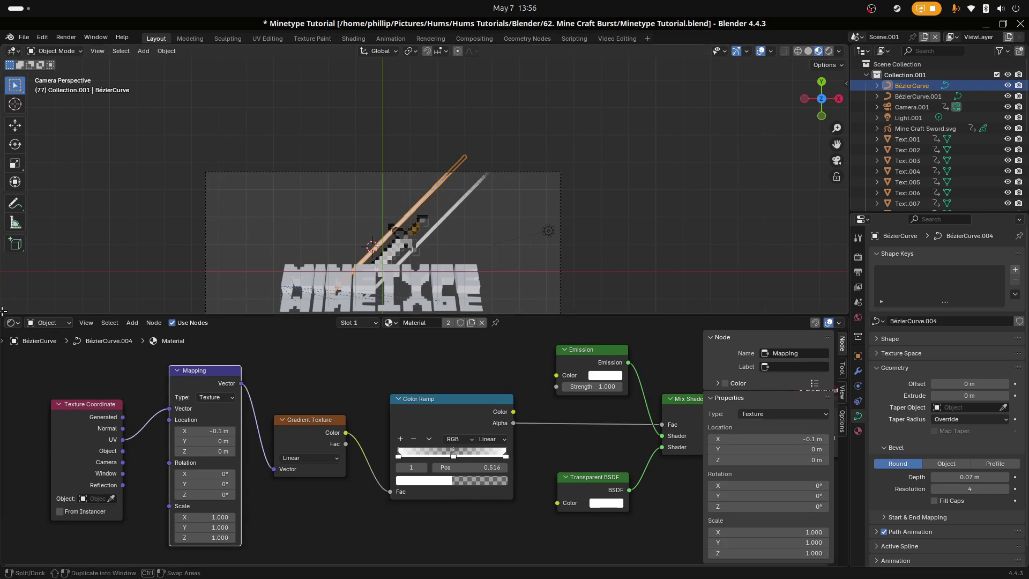
{"action": "left_click_drag", "start_coordinate": [5, 312], "coordinate": [19, 279]}
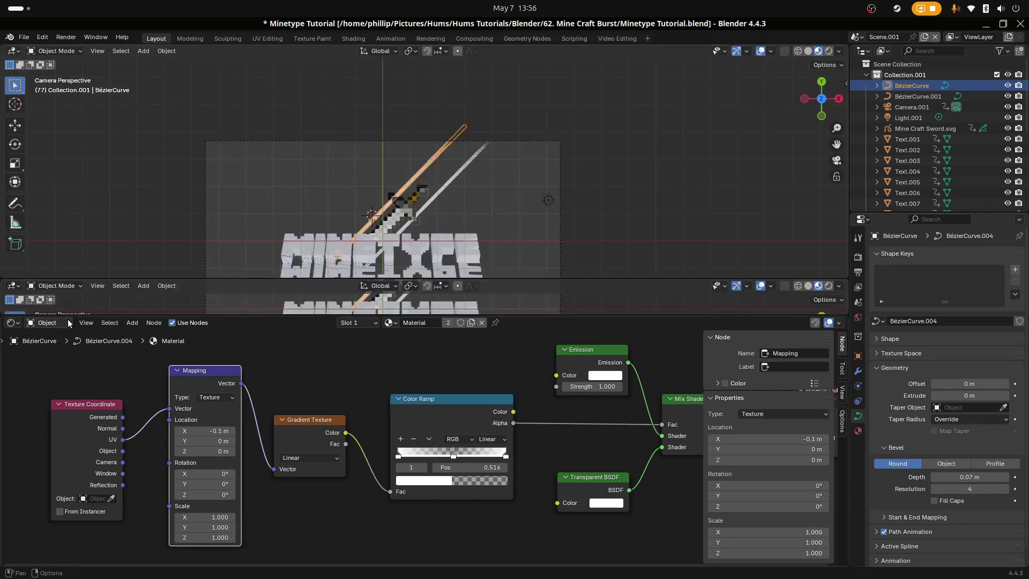
{"action": "left_click", "coordinate": [15, 287]}
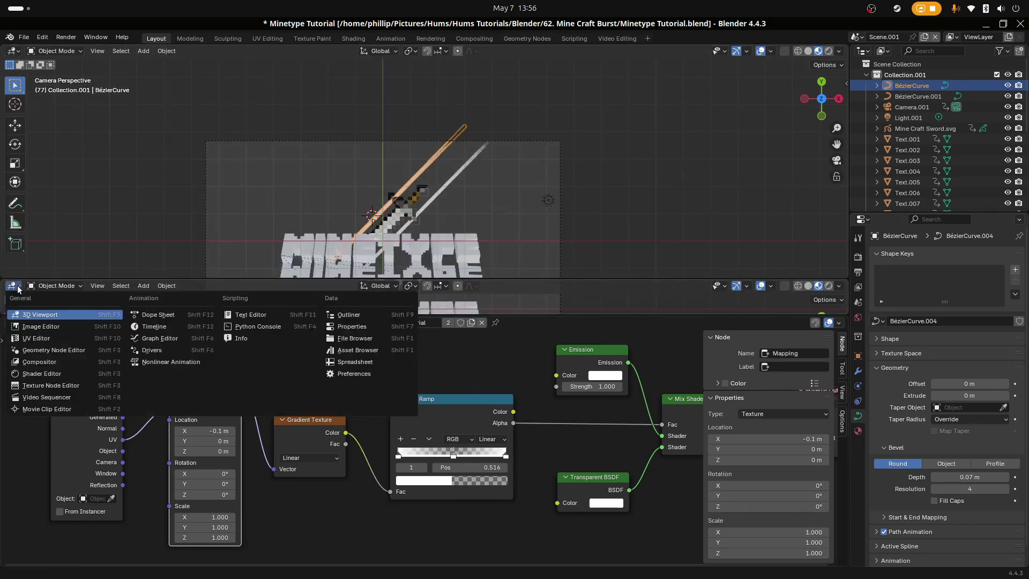
{"action": "left_click", "coordinate": [162, 315]}
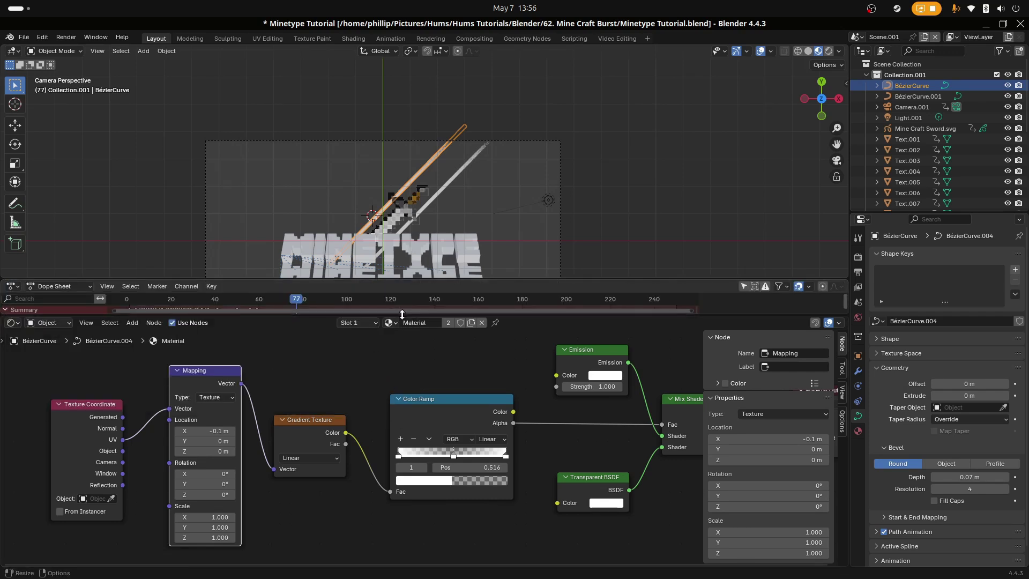
{"action": "left_click_drag", "start_coordinate": [392, 315], "coordinate": [399, 426]}
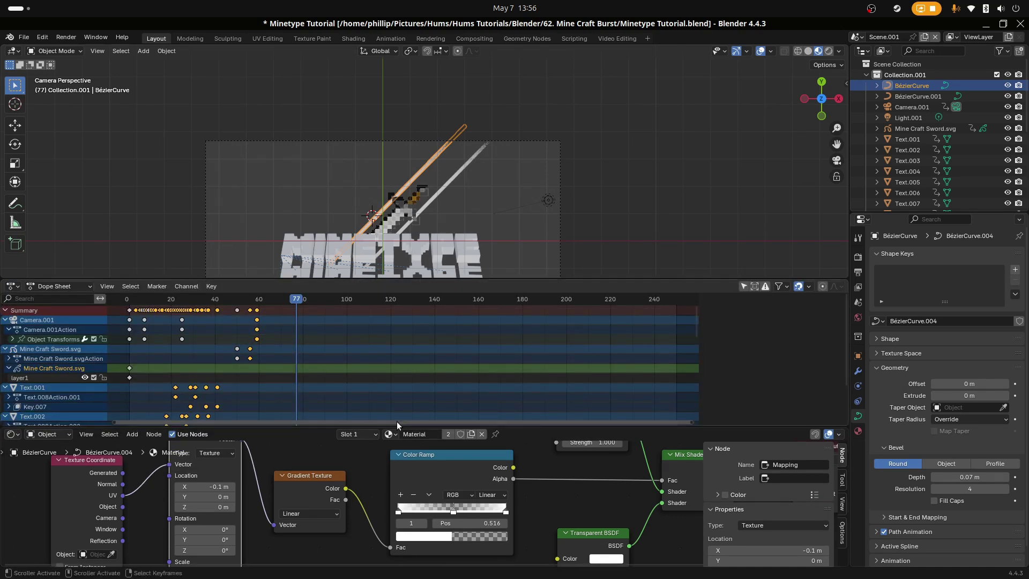
Step: Limit the Dope Sheet to selected objects only and set the Mapping node's Location X to 0.2 m
{"action": "left_click", "coordinate": [744, 286]}
{"action": "middle_click_drag", "start_coordinate": [286, 335], "coordinate": [464, 394]}
{"action": "scroll", "coordinate": [416, 188], "scroll_direction": "up", "scroll_amount": 3}
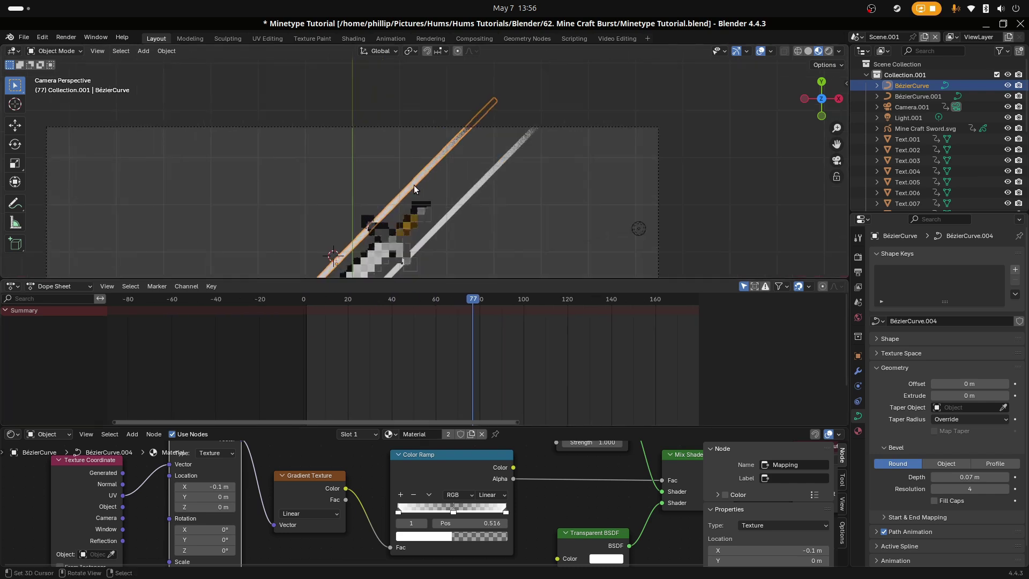
{"action": "scroll", "coordinate": [416, 188], "scroll_direction": "down", "scroll_amount": 1}
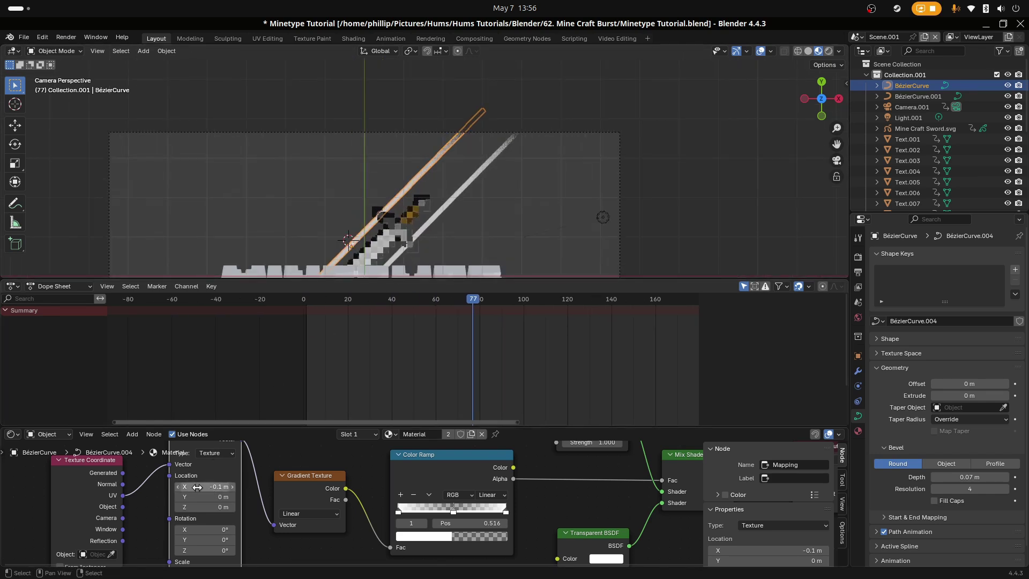
{"action": "mouse_move", "coordinate": [198, 486]}
{"action": "left_mouse_down"}
{"action": "mouse_move", "coordinate": [209, 486]}
{"action": "mouse_move", "coordinate": [189, 486]}
{"action": "mouse_move", "coordinate": [213, 486]}
{"action": "left_mouse_up"}
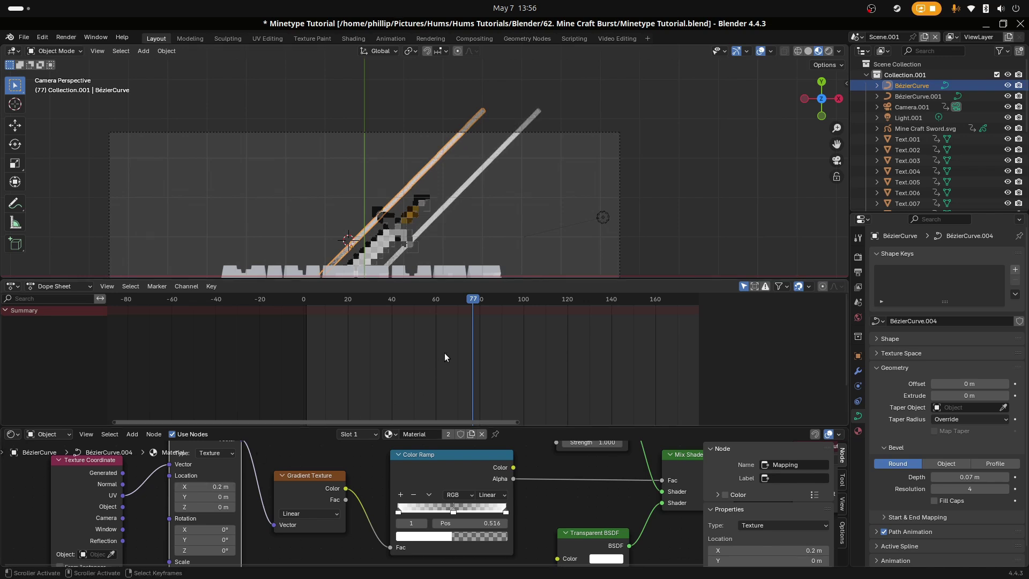
Step: Select the Mine Craft Sword and scrub from frame 48 to 56 to compare its drop with the streaks
{"action": "left_click_drag", "start_coordinate": [445, 357], "coordinate": [410, 378]}
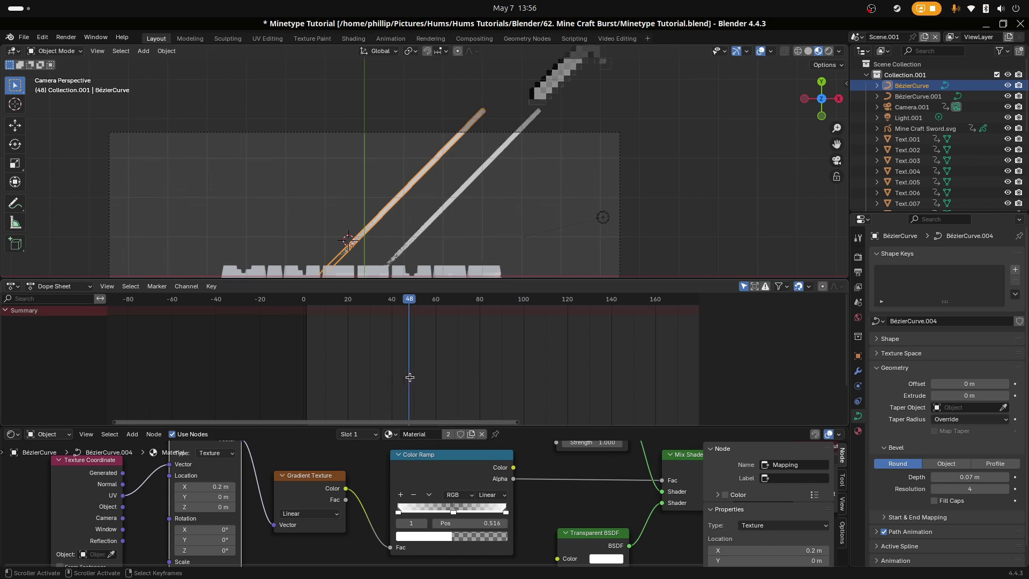
{"action": "left_click", "coordinate": [557, 72]}
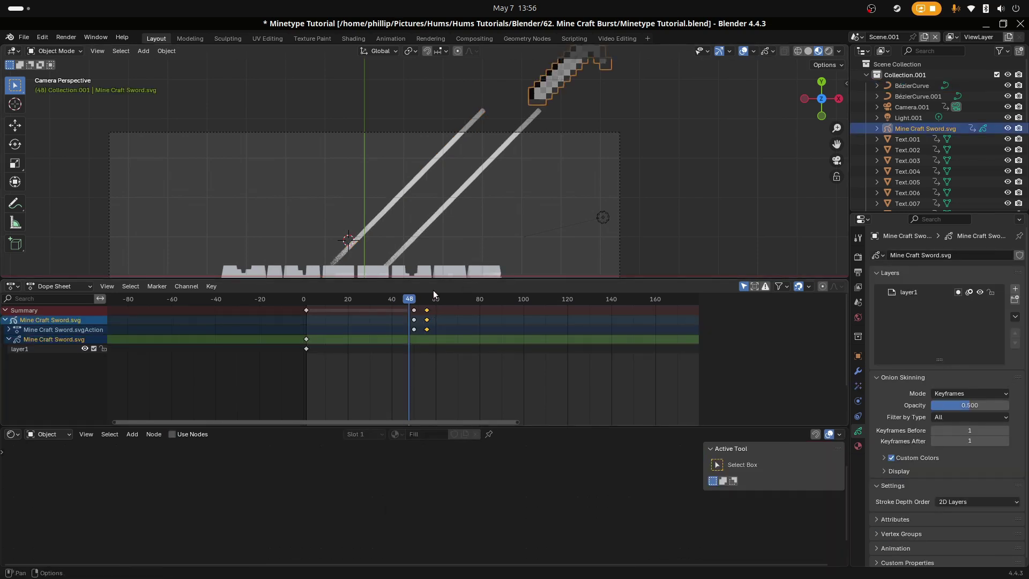
{"action": "left_click", "coordinate": [431, 220]}
{"action": "left_click_drag", "start_coordinate": [413, 317], "coordinate": [428, 343]}
{"action": "left_click", "coordinate": [490, 140]}
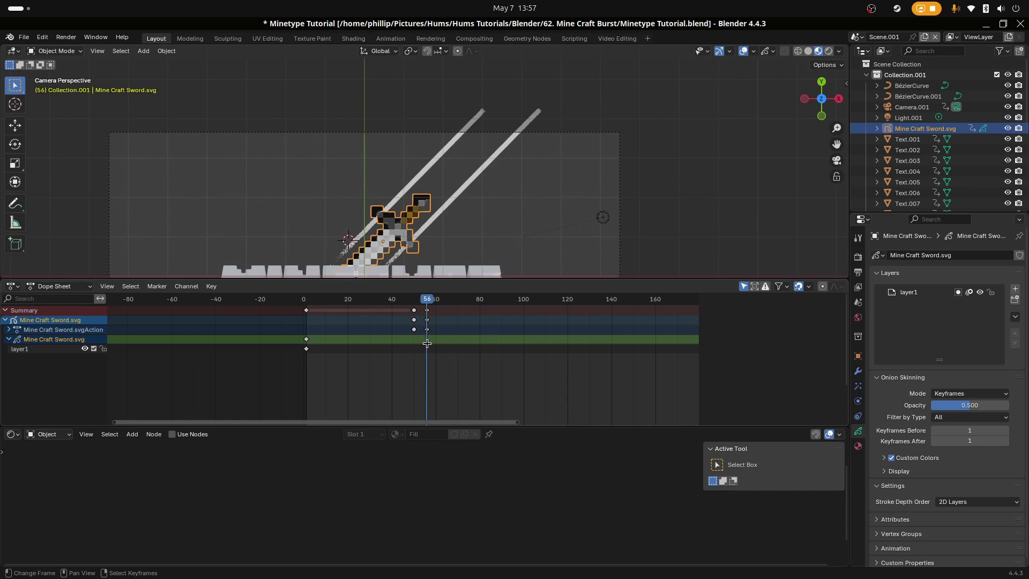
Step: Select BézierCurve.001 and keyframe its Mapping Location X alone at 1.1 m on frame 54
{"action": "left_click", "coordinate": [465, 179]}
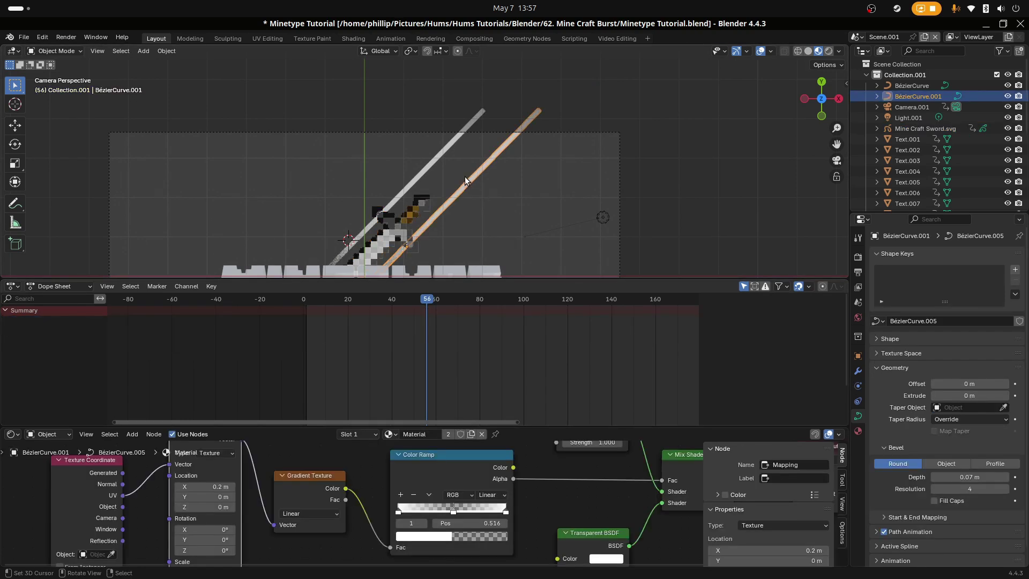
{"action": "left_click", "coordinate": [424, 165]}
{"action": "left_click_drag", "start_coordinate": [429, 322], "coordinate": [421, 328]}
{"action": "left_click", "coordinate": [425, 228]}
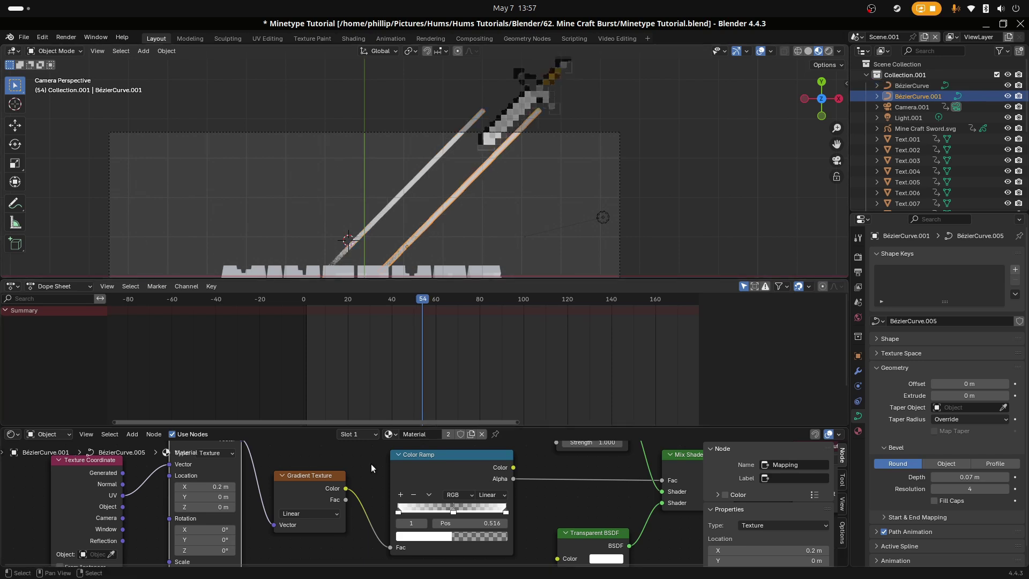
{"action": "mouse_move", "coordinate": [210, 486]}
{"action": "left_mouse_down"}
{"action": "mouse_move", "coordinate": [236, 486]}
{"action": "mouse_move", "coordinate": [196, 486]}
{"action": "left_mouse_up"}
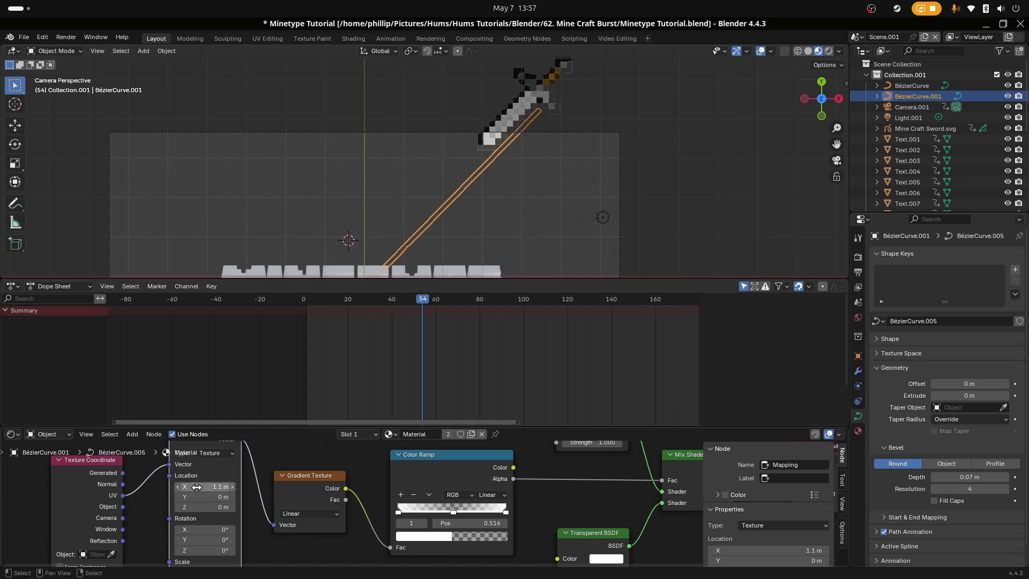
{"action": "right_click", "coordinate": [196, 487]}
{"action": "left_click", "coordinate": [177, 411]}
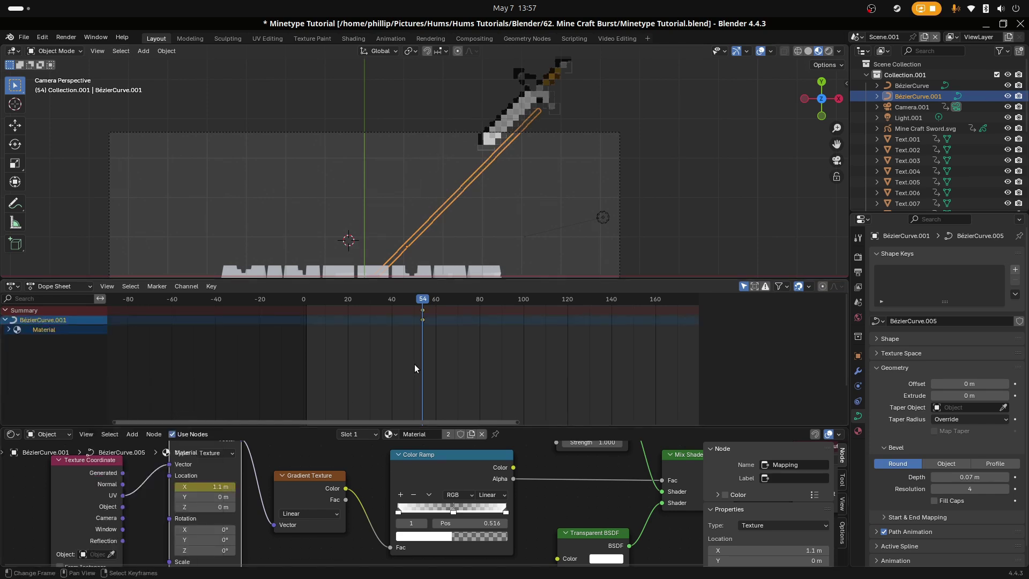
Step: On frame 61, set the Mapping node's Location X to -0.8 m and keyframe its Location
{"action": "left_click_drag", "start_coordinate": [425, 352], "coordinate": [437, 353]}
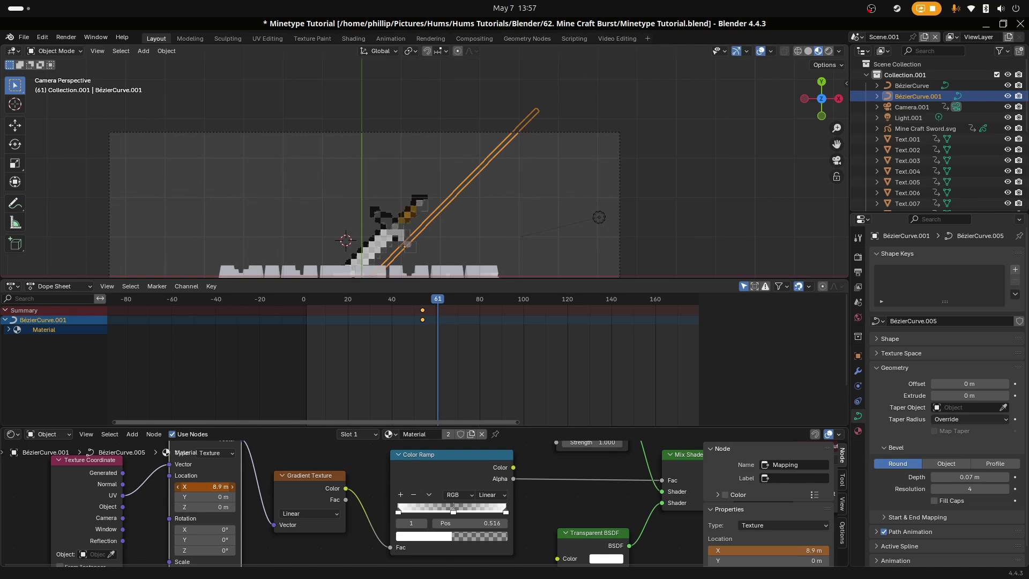
{"action": "left_click_drag", "start_coordinate": [206, 486], "coordinate": [180, 487]}
{"action": "right_click", "coordinate": [201, 485]}
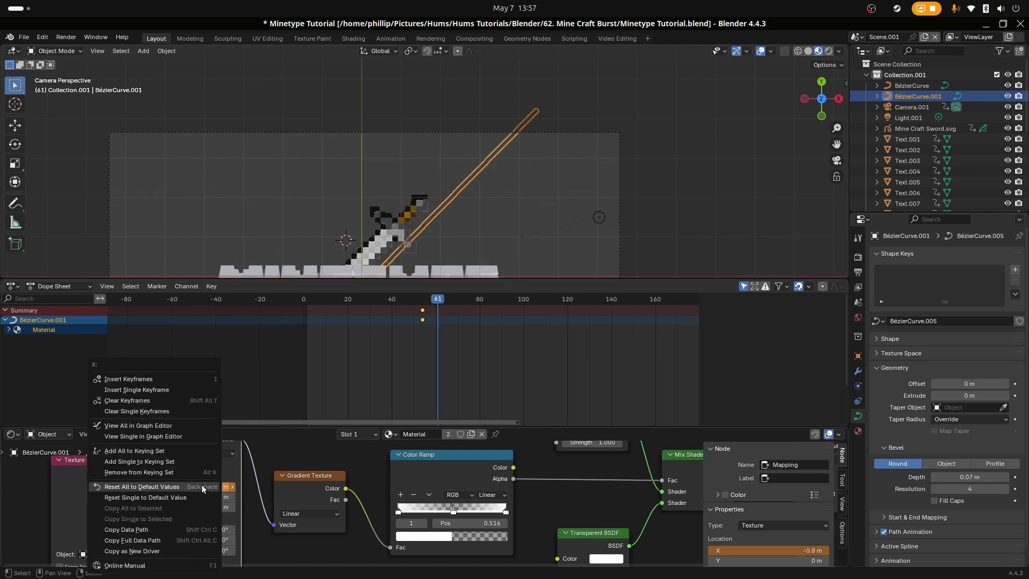
{"action": "left_click", "coordinate": [182, 381]}
Step: Play the animation from frame 34 and scrub to frame 58 to check how both streaks sweep past the sword
{"action": "left_click", "coordinate": [378, 322]}
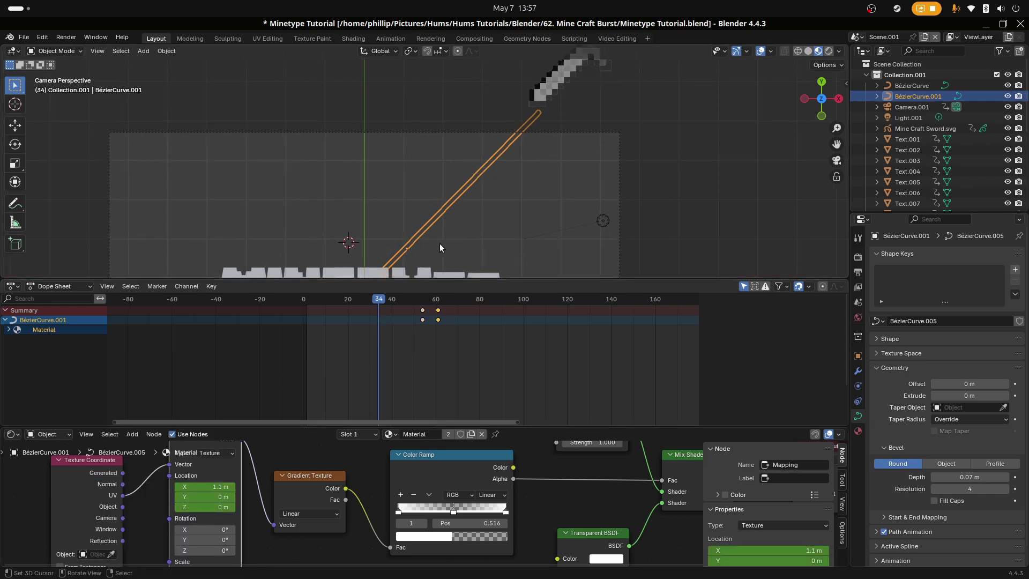
{"action": "scroll", "coordinate": [456, 235], "scroll_direction": "down", "scroll_amount": 2}
{"action": "right_click", "coordinate": [529, 202]}
{"action": "key", "text": "space"}
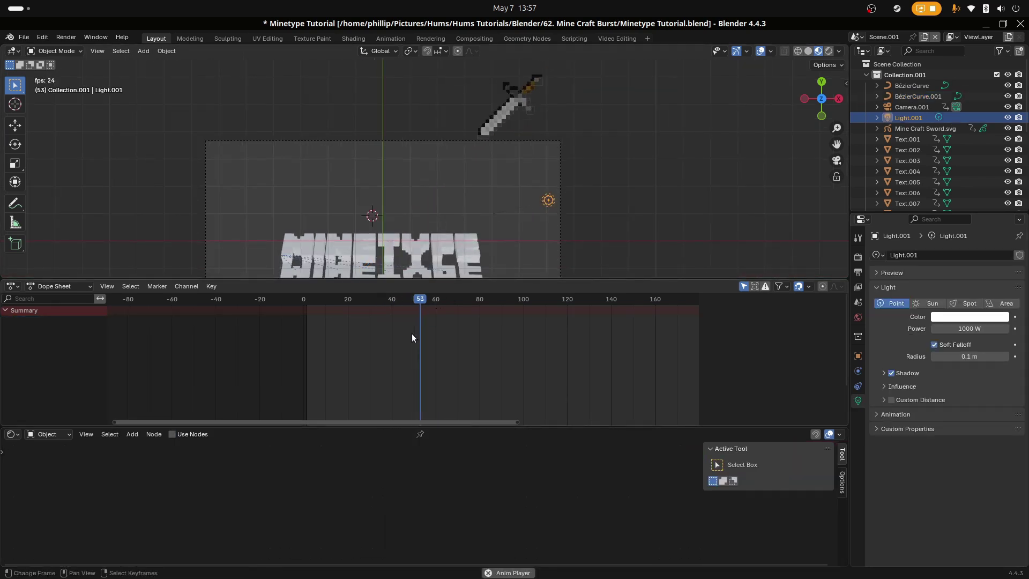
{"action": "mouse_move", "coordinate": [416, 335]}
{"action": "left_mouse_down"}
{"action": "mouse_move", "coordinate": [444, 327]}
{"action": "mouse_move", "coordinate": [413, 328]}
{"action": "mouse_move", "coordinate": [430, 328]}
{"action": "left_mouse_up"}
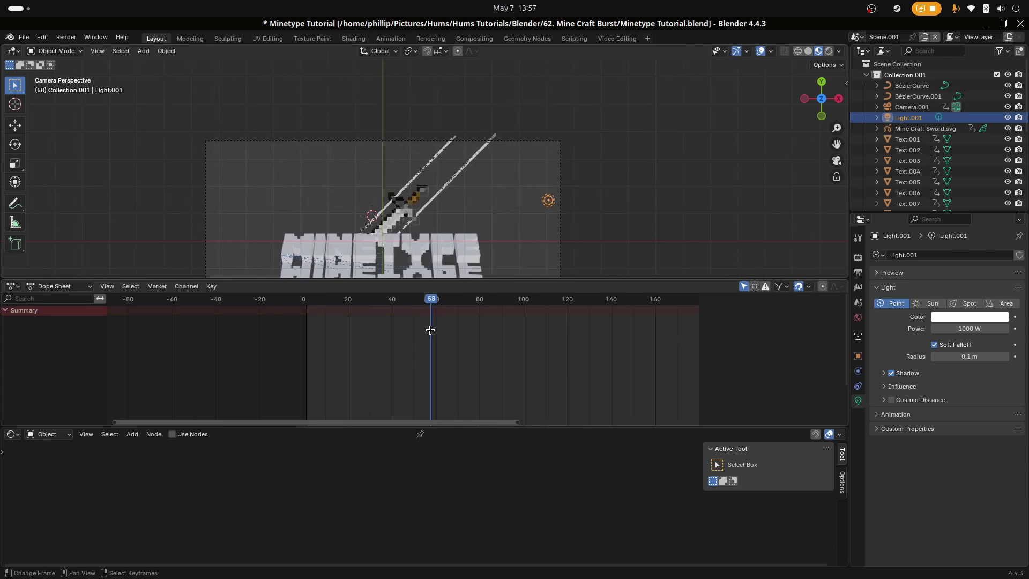
Step: Make the material of BézierCurve.001 single-user so it is independent of the other streak
{"action": "left_click", "coordinate": [441, 194]}
{"action": "scroll", "coordinate": [417, 366], "scroll_direction": "up", "scroll_amount": 1}
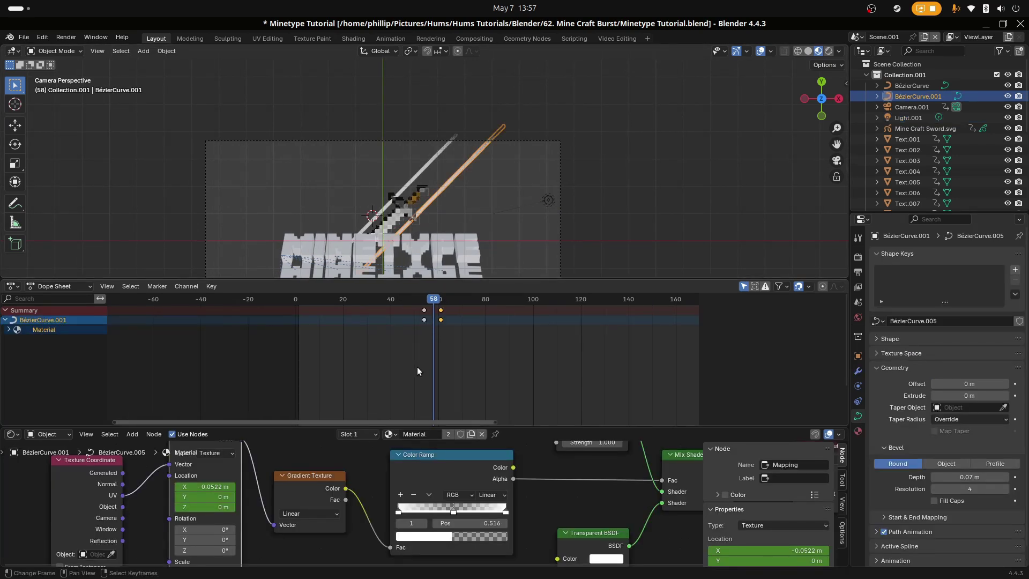
{"action": "key", "text": "ctrl+l"}
{"action": "left_click", "coordinate": [434, 188]}
{"action": "left_click", "coordinate": [166, 51]}
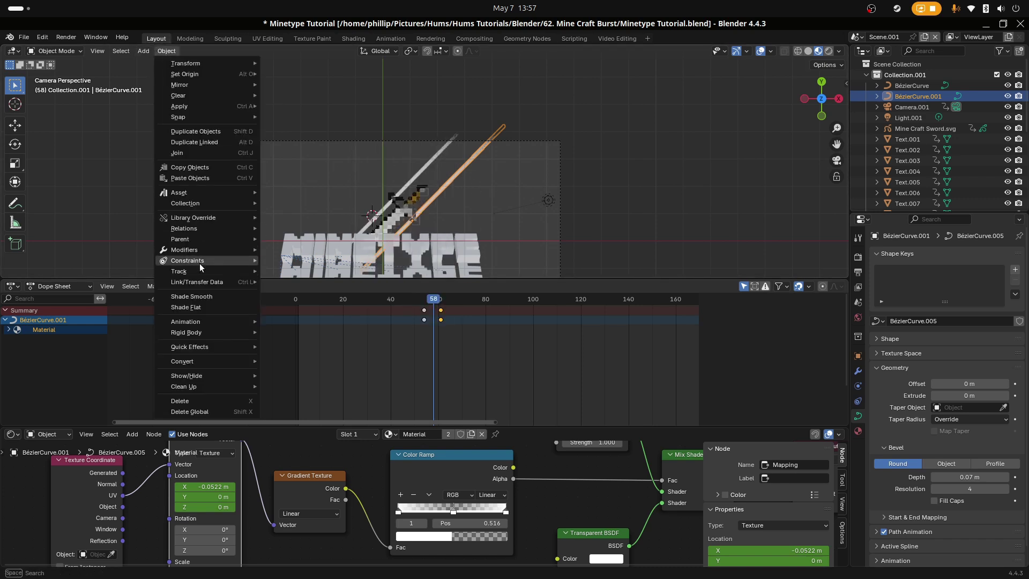
{"action": "mouse_move", "coordinate": [200, 228]}
{"action": "mouse_move", "coordinate": [364, 258]}
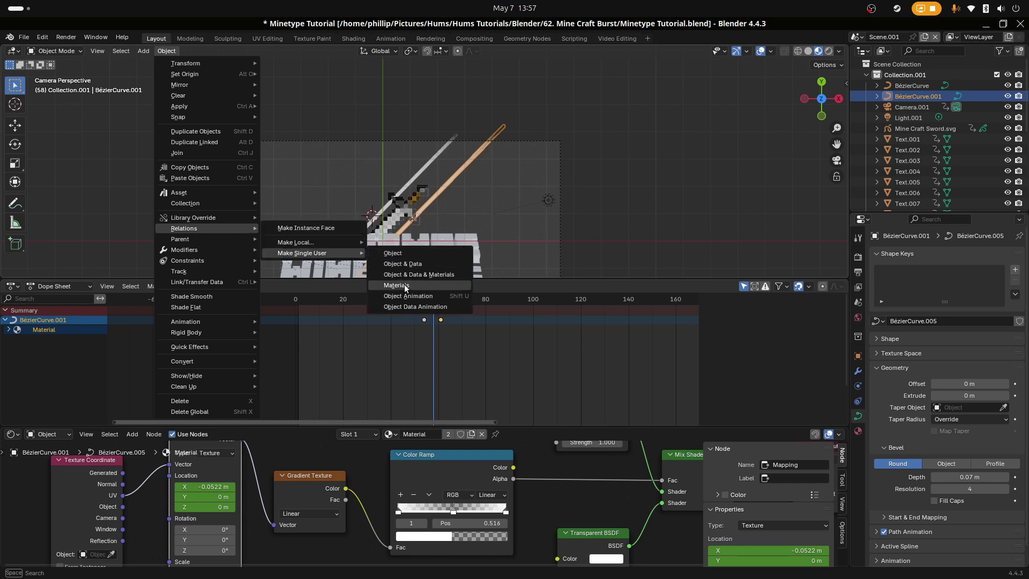
{"action": "left_click", "coordinate": [425, 285]}
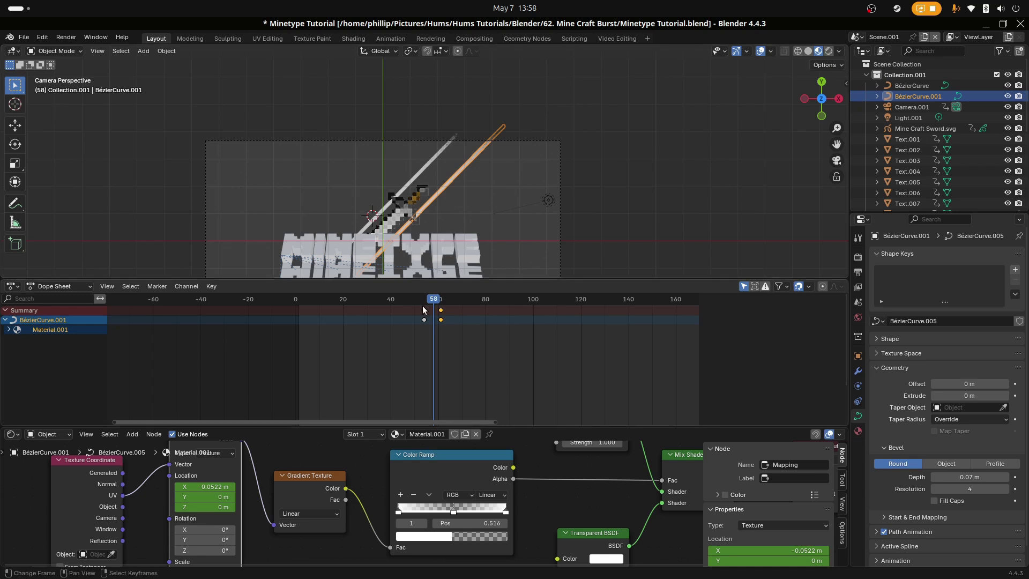
Step: Shift both Mapping keyframes of BézierCurve.001 forward by one frame and review the timing up to frame 62
{"action": "left_click", "coordinate": [441, 314], "text": "shift"}
{"action": "key", "text": "g"}
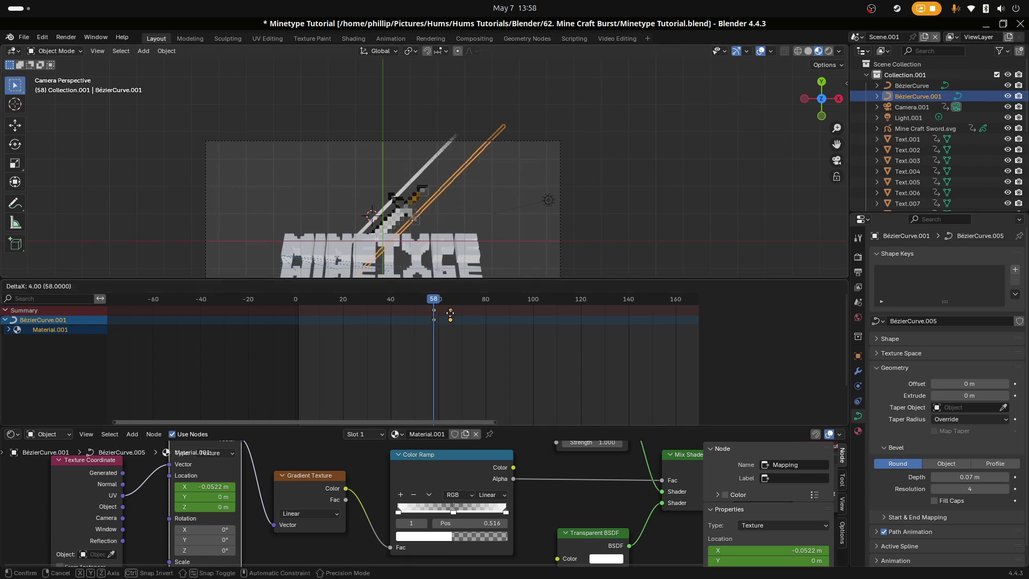
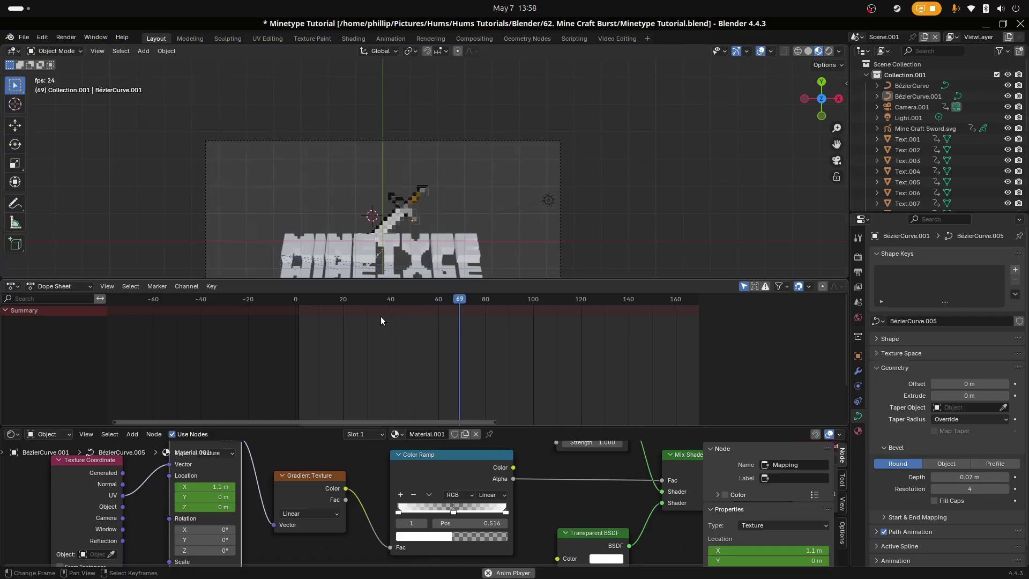
{"action": "key", "text": "space"}
{"action": "mouse_move", "coordinate": [452, 327]}
{"action": "left_mouse_down"}
{"action": "mouse_move", "coordinate": [423, 331]}
{"action": "mouse_move", "coordinate": [444, 327]}
{"action": "left_mouse_up"}
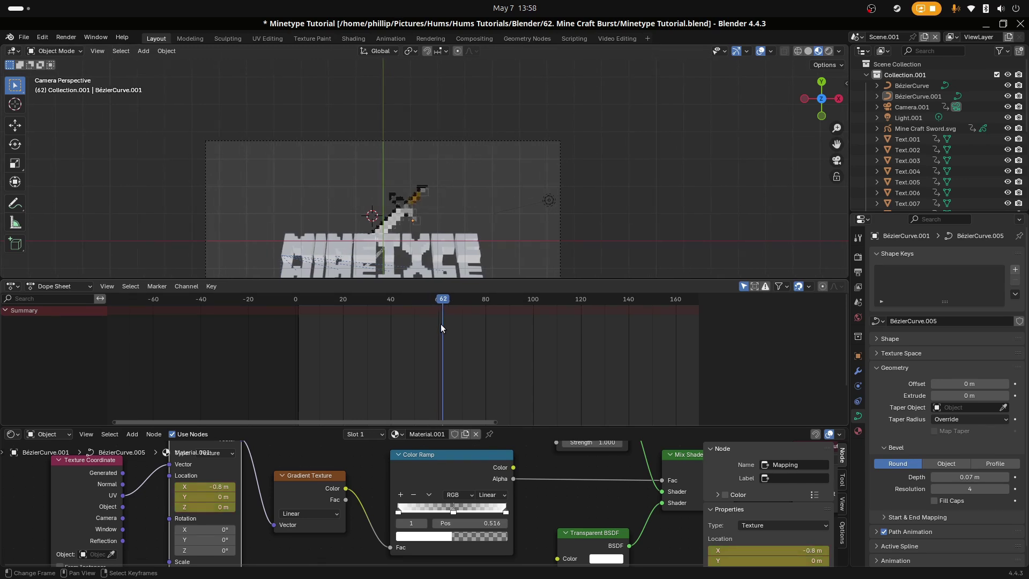
Step: On frame 66, set BézierCurve.001's Mapping Location X to -1.9 m and insert a single keyframe for it
{"action": "scroll", "coordinate": [364, 236], "scroll_direction": "up", "scroll_amount": 2}
{"action": "middle_click_drag", "start_coordinate": [359, 241], "coordinate": [475, 170], "text": "shift"}
{"action": "right_click", "coordinate": [474, 168]}
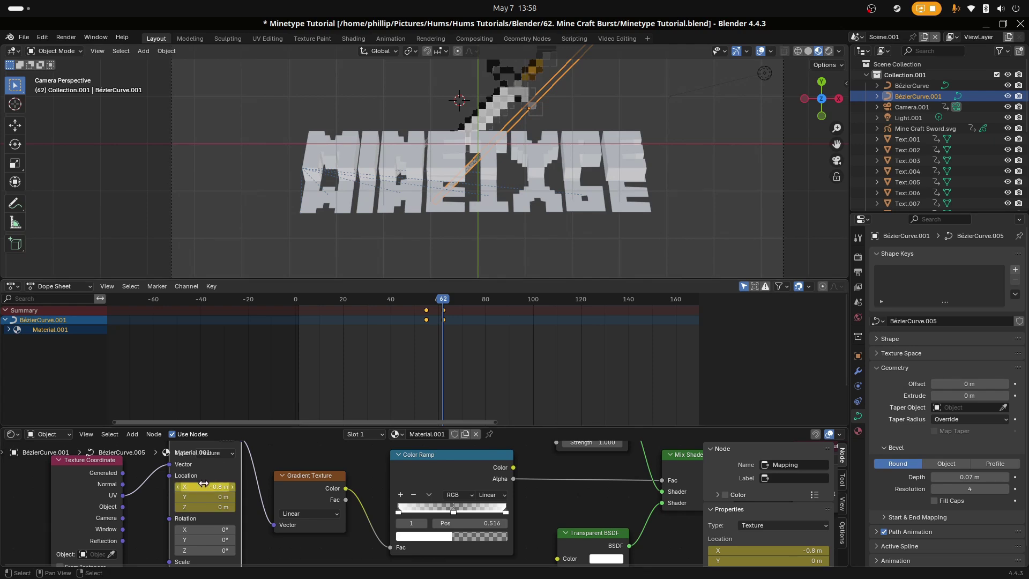
{"action": "left_click_drag", "start_coordinate": [437, 346], "coordinate": [453, 346]}
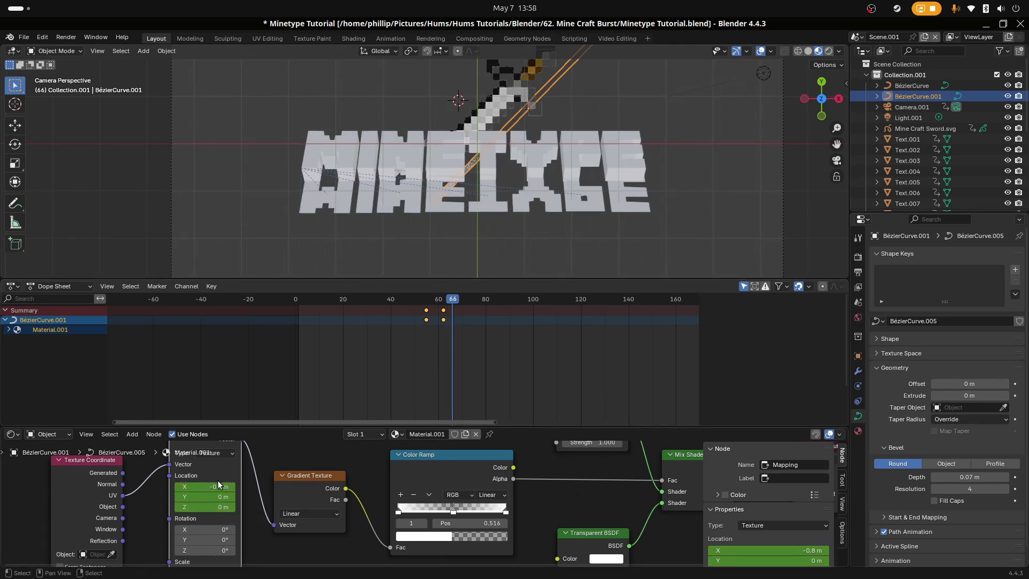
{"action": "mouse_move", "coordinate": [219, 485]}
{"action": "left_mouse_down"}
{"action": "mouse_move", "coordinate": [236, 485]}
{"action": "mouse_move", "coordinate": [220, 485]}
{"action": "left_mouse_up"}
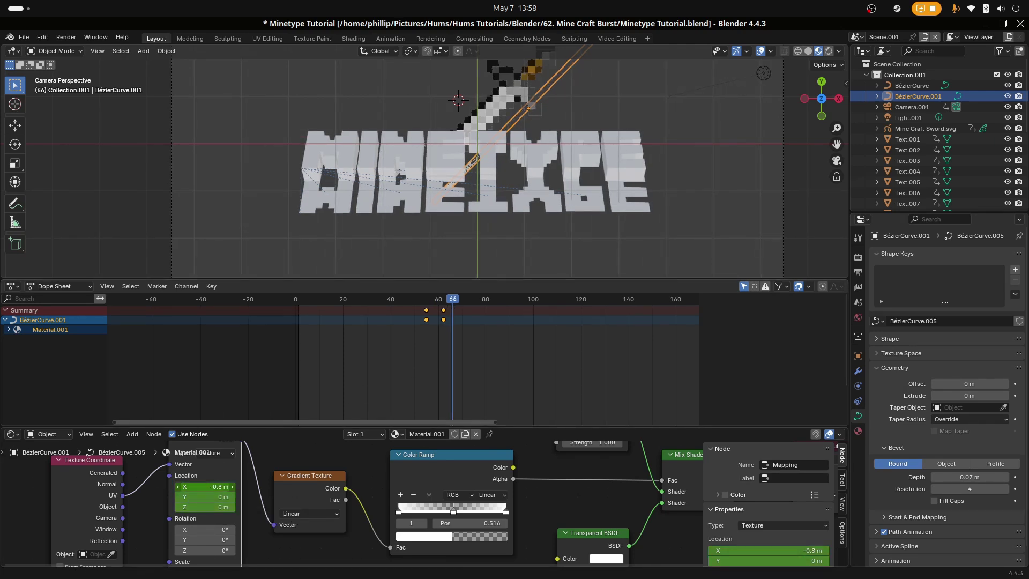
{"action": "right_click", "coordinate": [207, 486]}
{"action": "left_click", "coordinate": [173, 394]}
Step: Play the animation repeatedly to review the timing of the sword and its streaks within the camera frame
{"action": "scroll", "coordinate": [438, 342], "scroll_direction": "down", "scroll_amount": 2}
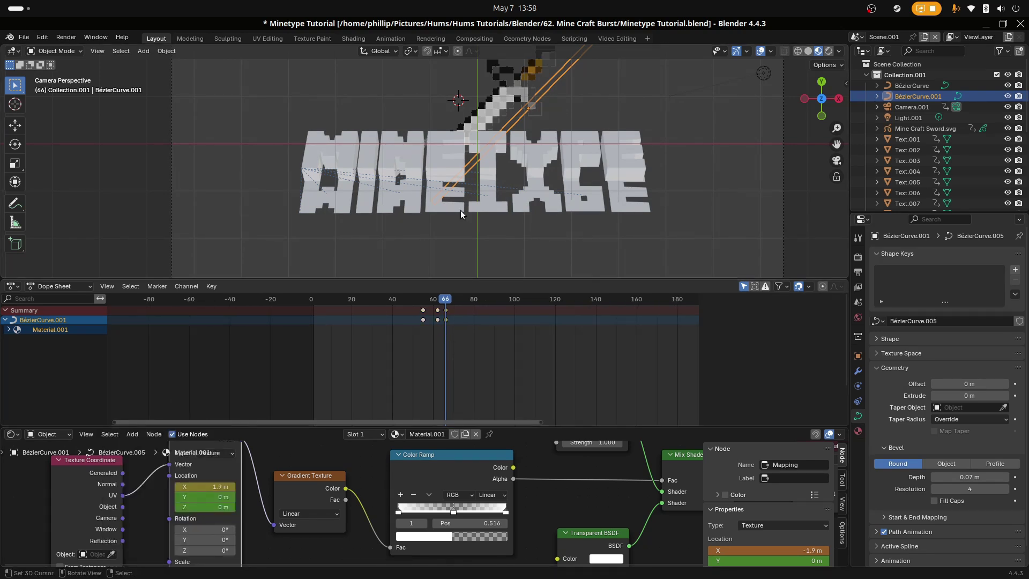
{"action": "left_click_drag", "start_coordinate": [435, 352], "coordinate": [415, 349]}
{"action": "scroll", "coordinate": [459, 215], "scroll_direction": "down", "scroll_amount": 3}
{"action": "key", "text": "space"}
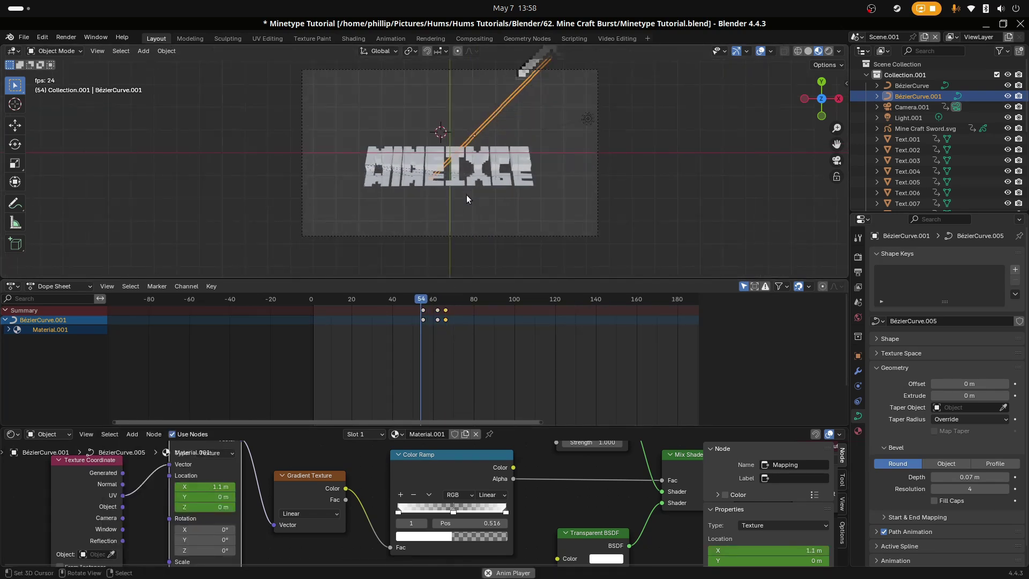
{"action": "key", "text": "space"}
{"action": "right_click", "coordinate": [493, 233]}
{"action": "key", "text": "space"}
{"action": "left_click", "coordinate": [375, 349]}
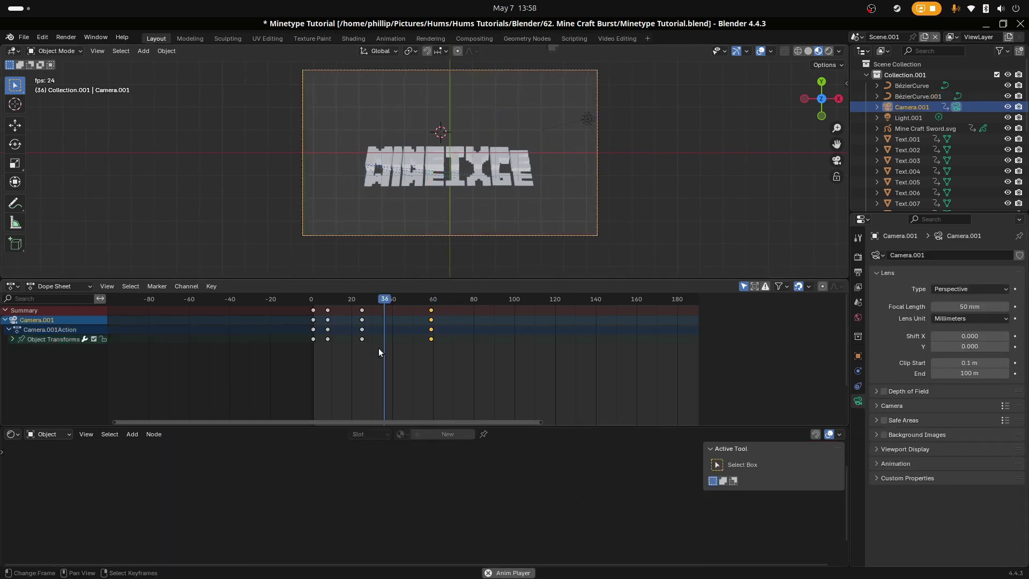
{"action": "left_click", "coordinate": [387, 342]}
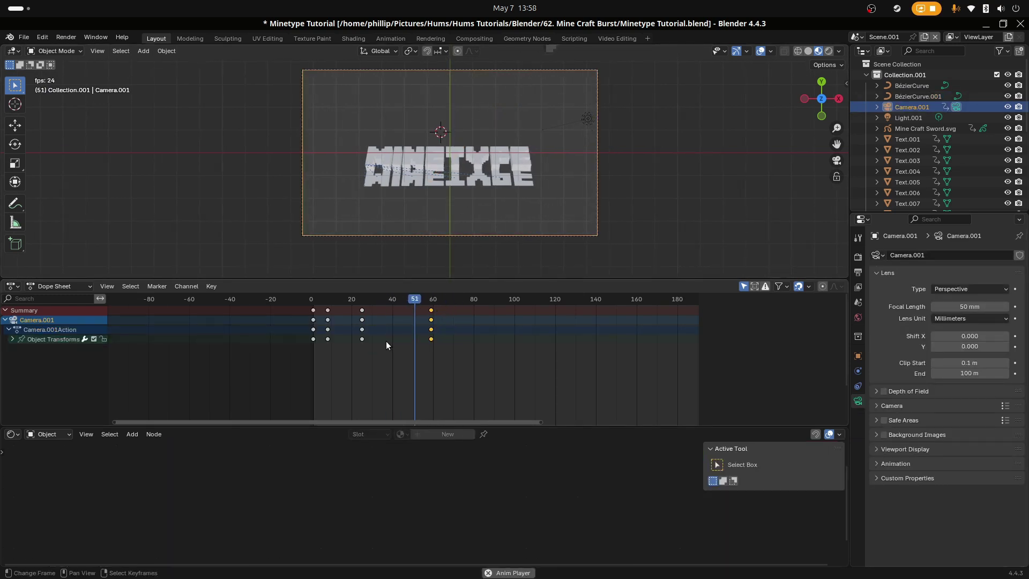
{"action": "left_click", "coordinate": [387, 336]}
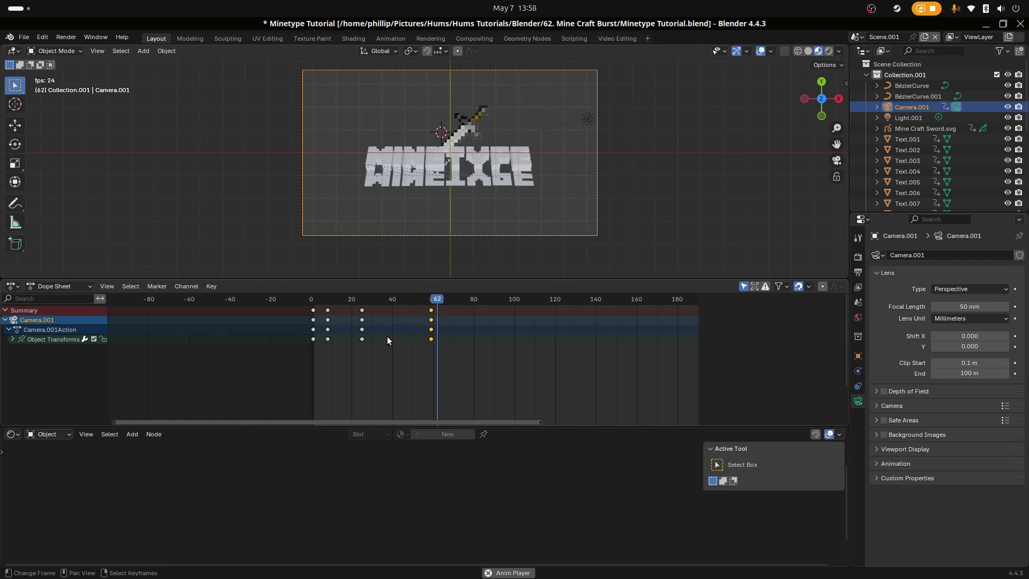
{"action": "left_click", "coordinate": [389, 337]}
{"action": "key", "text": "space"}
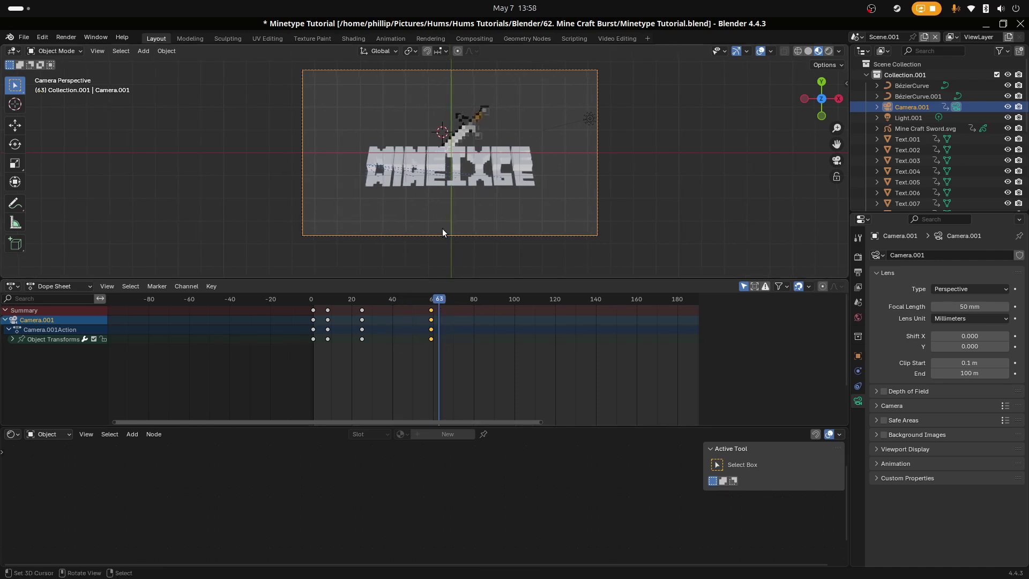
Step: Select the letter Text.005, replay the text and sword animation, and scrub to frame 59 to examine the sword's impact
{"action": "scroll", "coordinate": [454, 195], "scroll_direction": "up", "scroll_amount": 1}
{"action": "middle_click_drag", "start_coordinate": [455, 185], "coordinate": [441, 240], "text": "shift"}
{"action": "scroll", "coordinate": [441, 240], "scroll_direction": "up", "scroll_amount": 3}
{"action": "scroll", "coordinate": [440, 241], "scroll_direction": "down", "scroll_amount": 3}
{"action": "scroll", "coordinate": [460, 182], "scroll_direction": "up", "scroll_amount": 4}
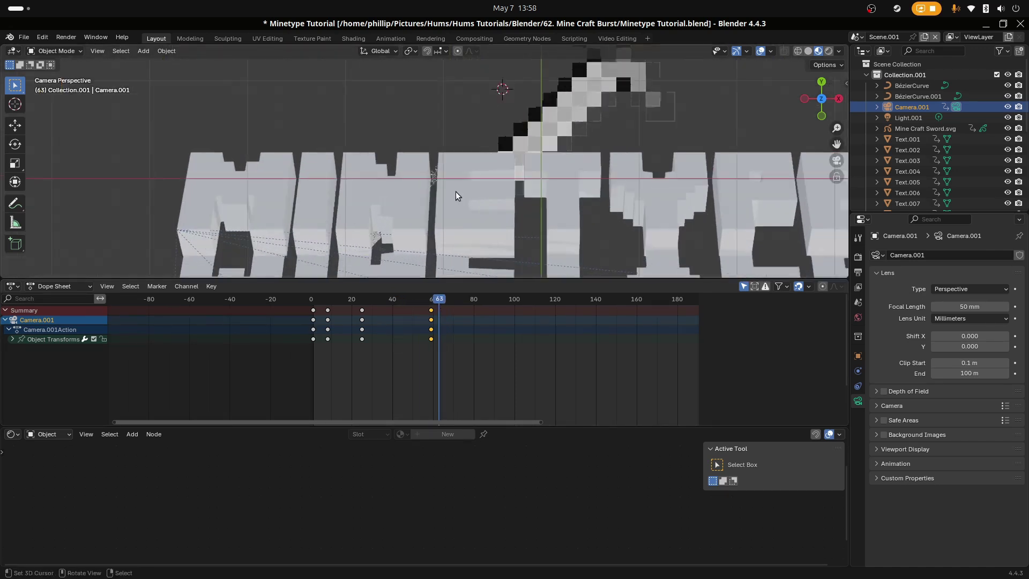
{"action": "left_click", "coordinate": [455, 199]}
{"action": "scroll", "coordinate": [450, 231], "scroll_direction": "down", "scroll_amount": 2}
{"action": "left_click_drag", "start_coordinate": [429, 348], "coordinate": [325, 369]}
{"action": "scroll", "coordinate": [399, 239], "scroll_direction": "down", "scroll_amount": 2}
{"action": "key", "text": "space"}
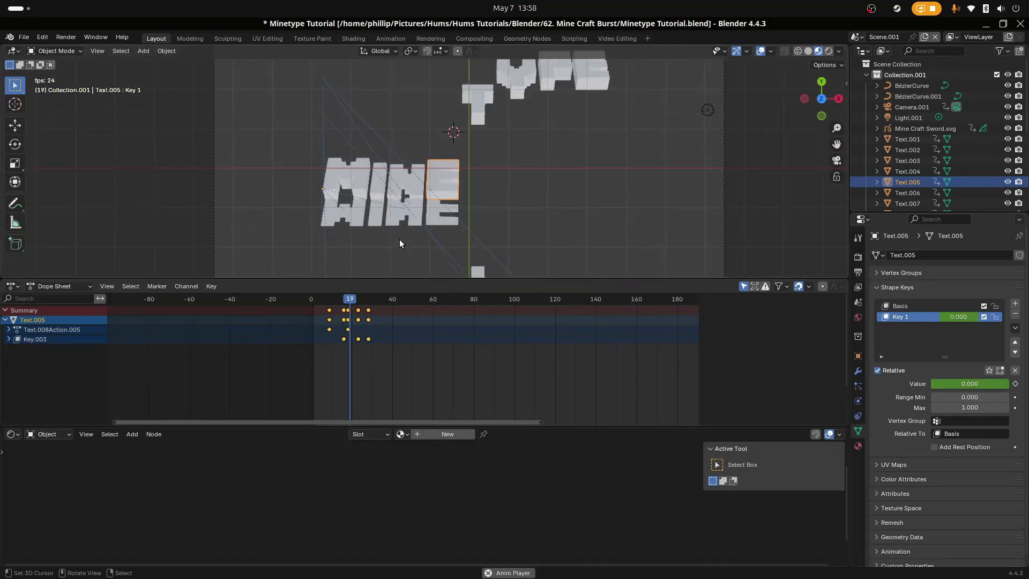
{"action": "scroll", "coordinate": [400, 239], "scroll_direction": "down", "scroll_amount": 1}
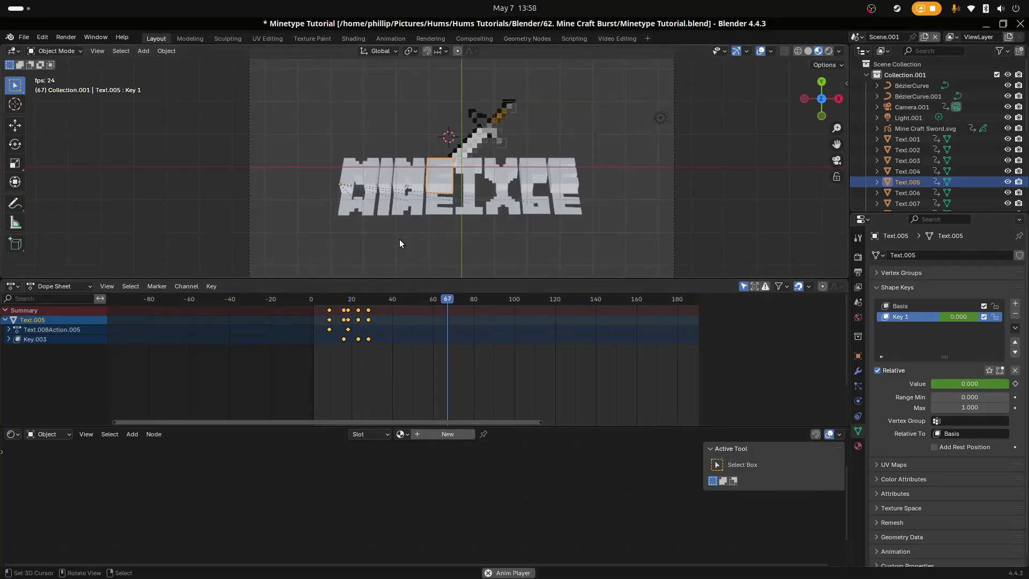
{"action": "key", "text": "space"}
{"action": "left_click", "coordinate": [436, 349]}
{"action": "left_click_drag", "start_coordinate": [435, 349], "coordinate": [431, 324]}
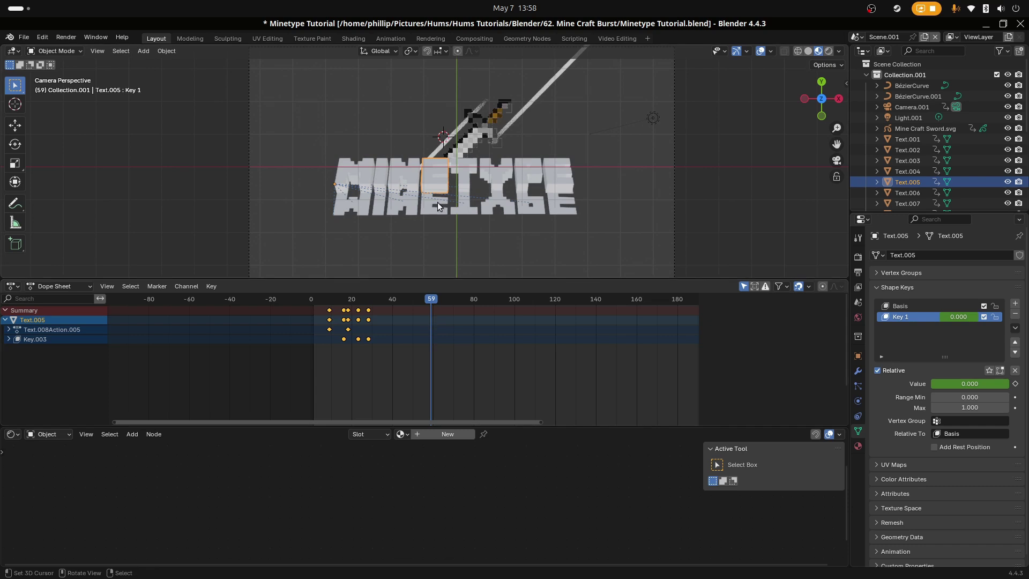
Step: Place the 3D cursor on the upper part of the first letter M and add a Bézier curve there
{"action": "scroll", "coordinate": [437, 198], "scroll_direction": "up", "scroll_amount": 4}
{"action": "middle_click_drag", "start_coordinate": [437, 198], "coordinate": [552, 190], "text": "shift"}
{"action": "scroll", "coordinate": [553, 189], "scroll_direction": "up", "scroll_amount": 1}
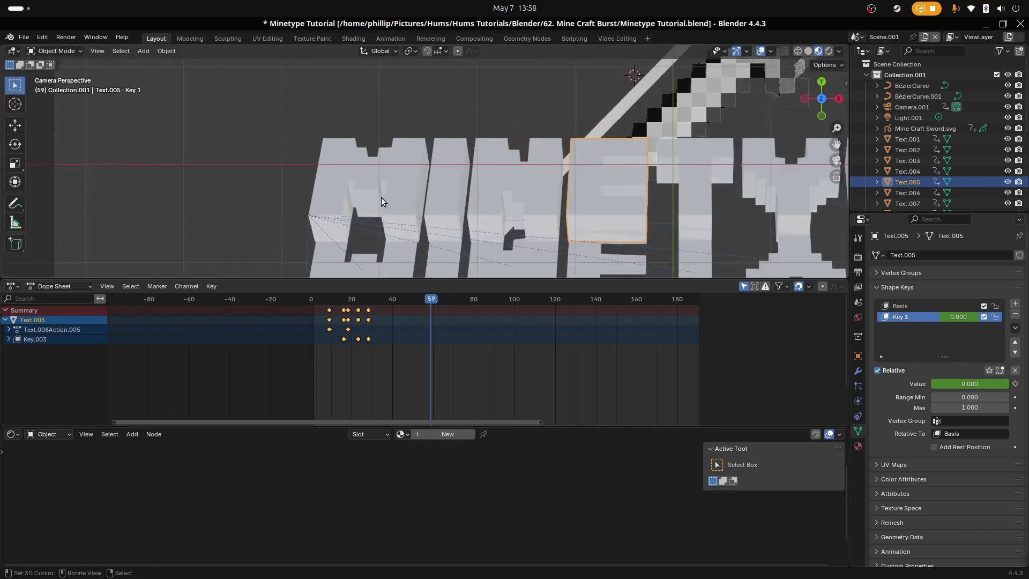
{"action": "scroll", "coordinate": [389, 193], "scroll_direction": "up", "scroll_amount": 2}
{"action": "middle_click_drag", "start_coordinate": [391, 192], "coordinate": [498, 197], "text": "shift"}
{"action": "right_click", "coordinate": [445, 183]}
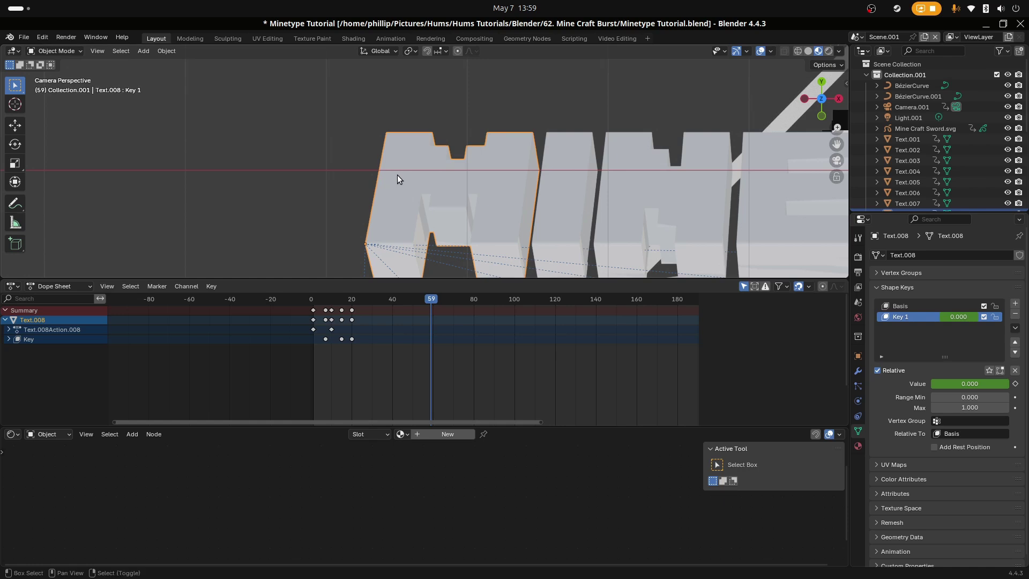
{"action": "key", "text": "shift+a"}
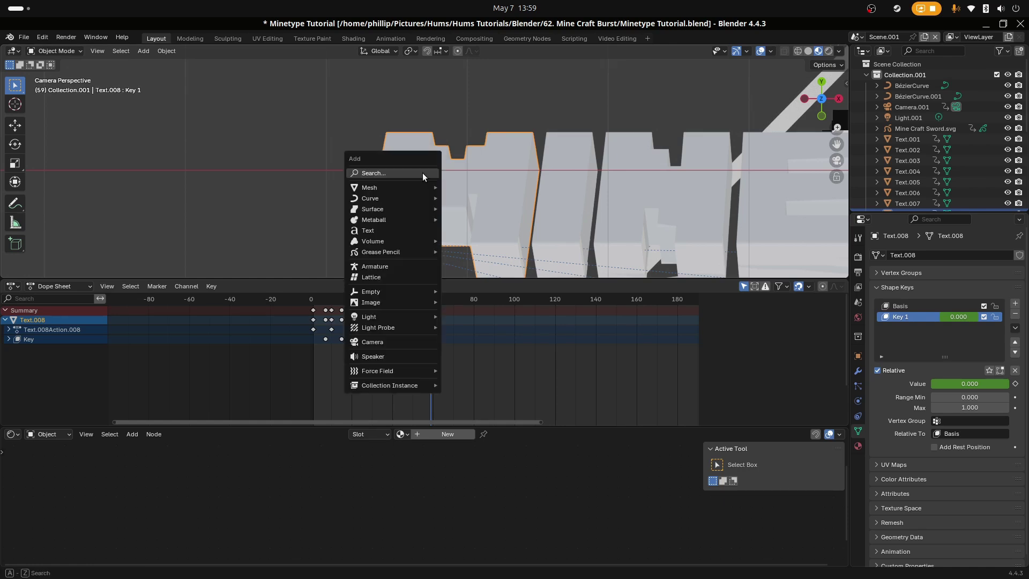
{"action": "mouse_move", "coordinate": [409, 188]}
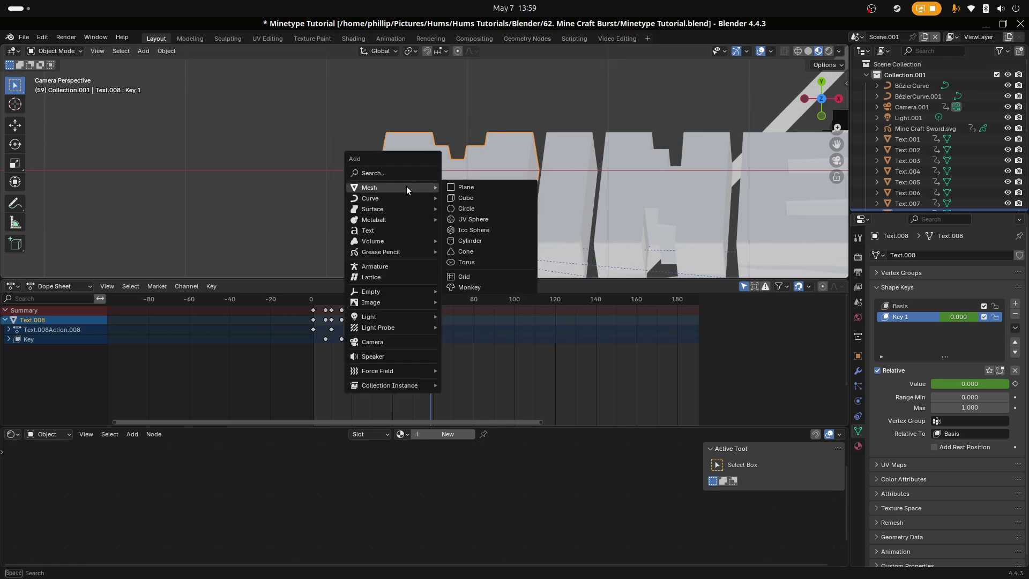
{"action": "key", "text": "Escape"}
{"action": "key", "text": "shift+a"}
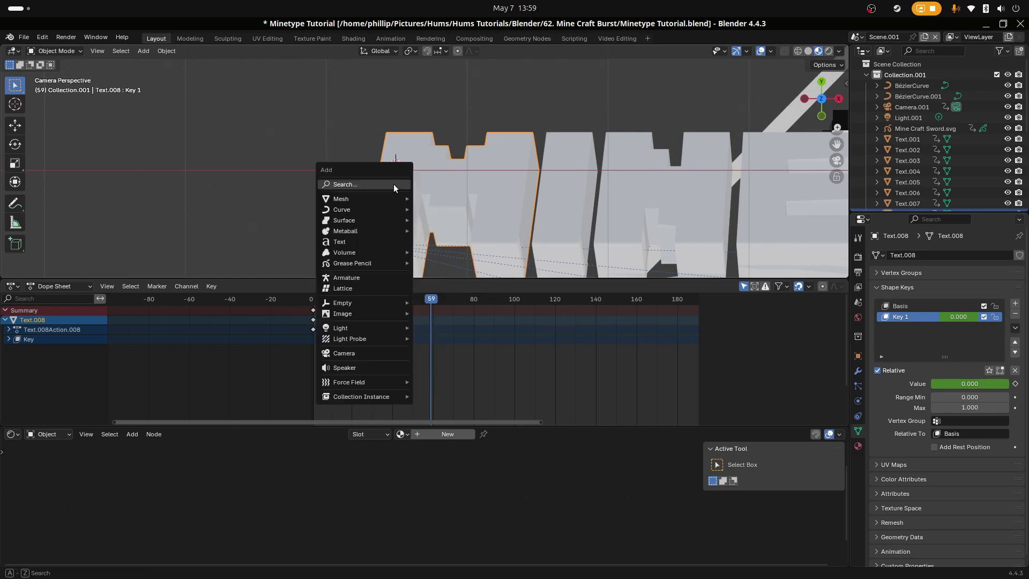
{"action": "mouse_move", "coordinate": [383, 208]}
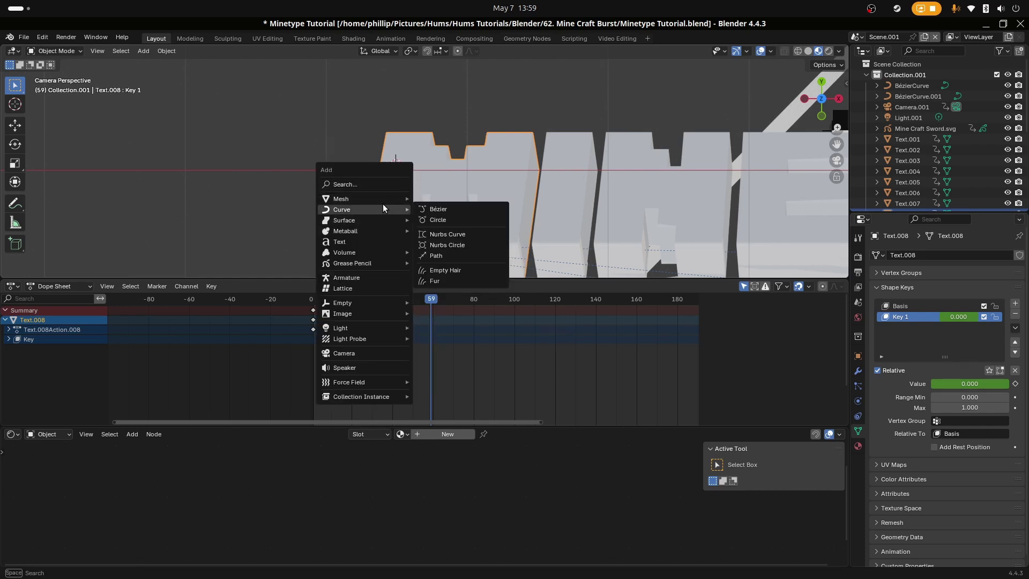
{"action": "left_click", "coordinate": [436, 209]}
Step: Subdivide the new curve once in Edit Mode and set its spline type to Poly
{"action": "key", "text": "Tab"}
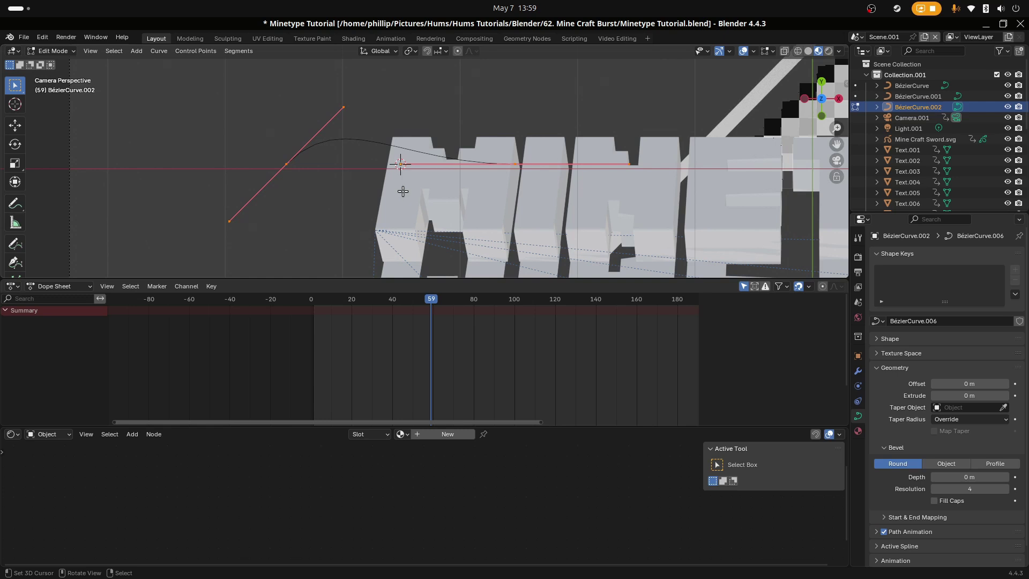
{"action": "left_click", "coordinate": [504, 171]}
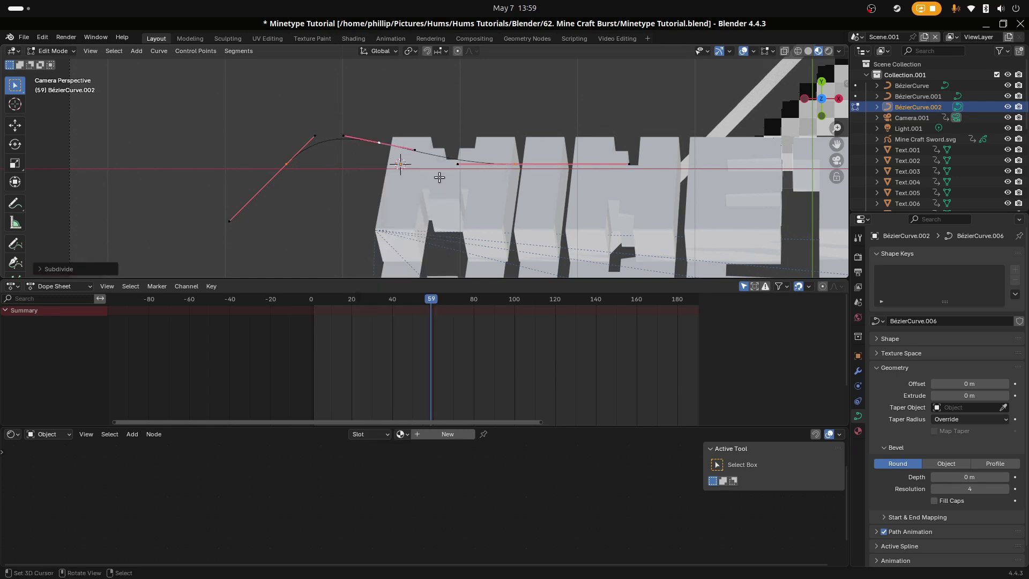
{"action": "right_click", "coordinate": [439, 177]}
{"action": "left_click", "coordinate": [437, 178]}
{"action": "key", "text": "a"}
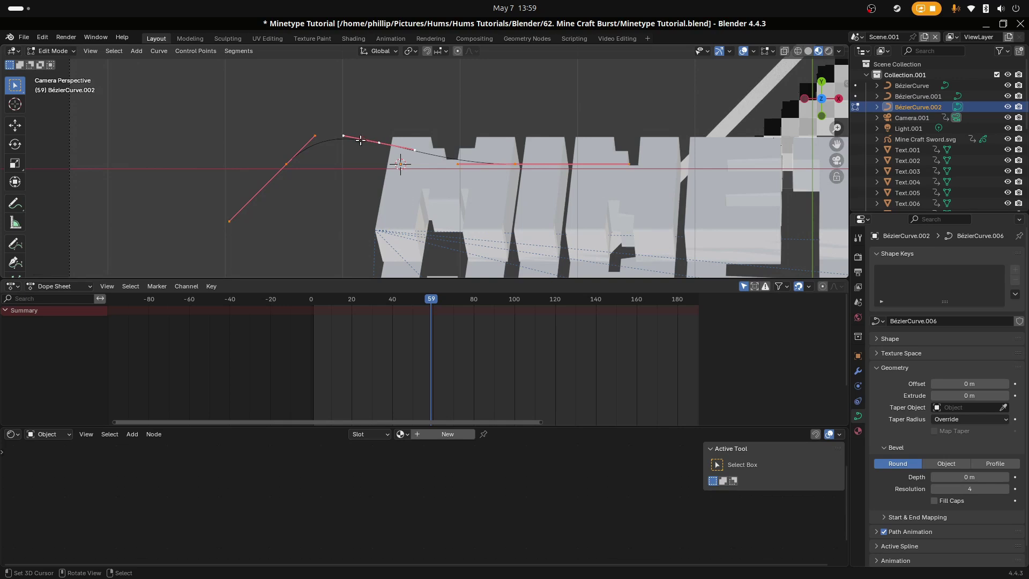
{"action": "key", "text": "Tab"}
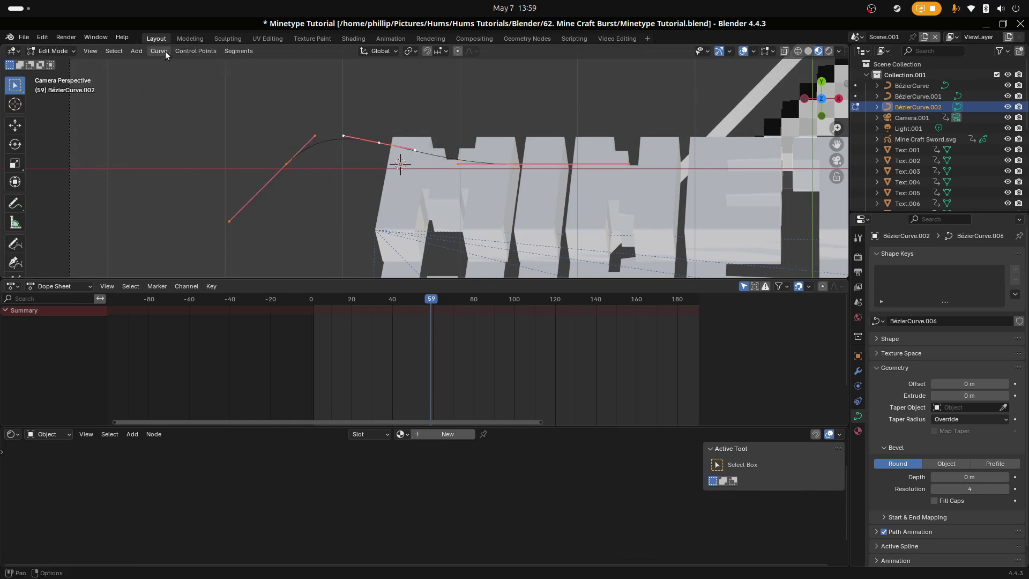
{"action": "left_click", "coordinate": [161, 52]}
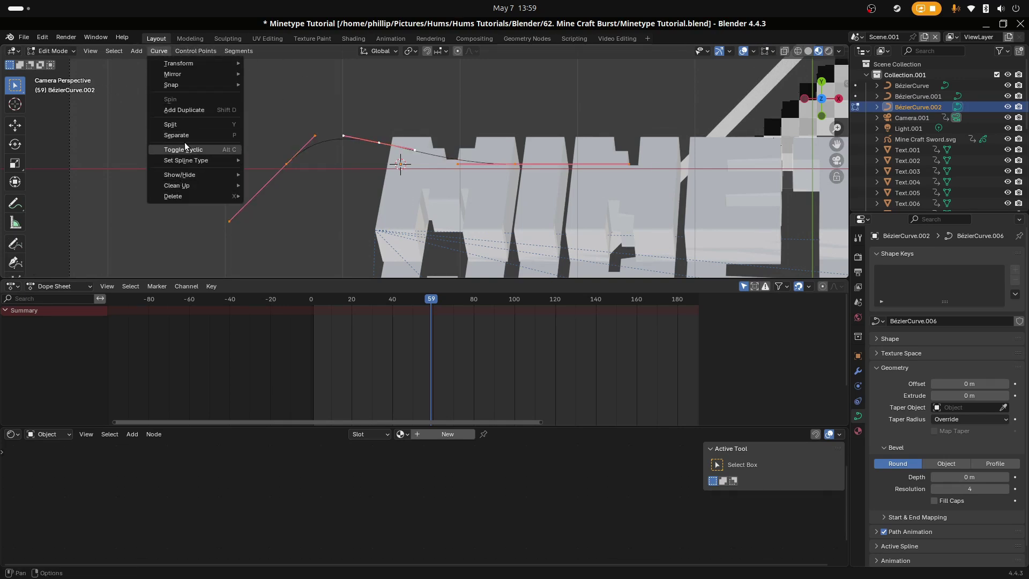
{"action": "mouse_move", "coordinate": [189, 165]}
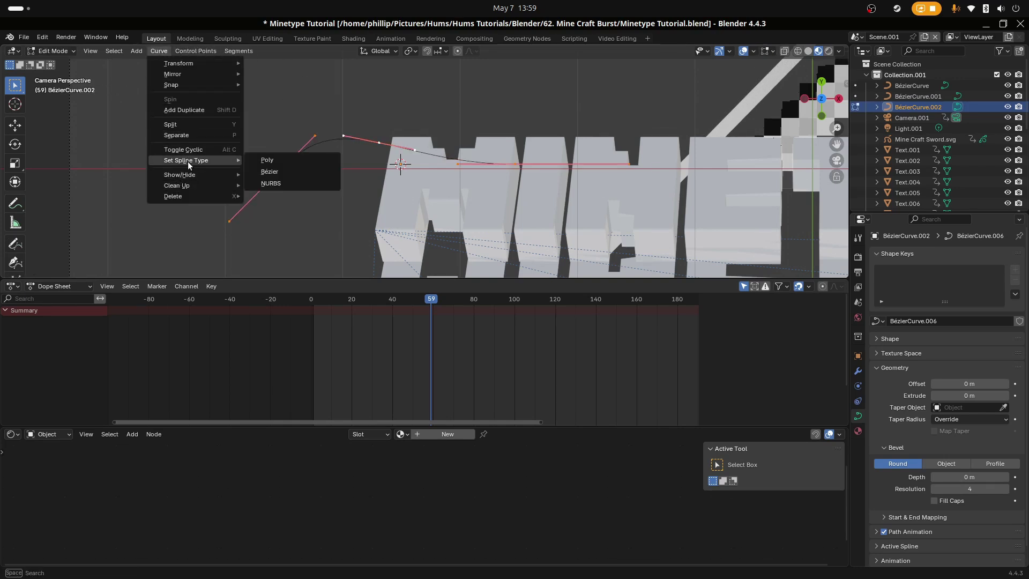
{"action": "left_click", "coordinate": [275, 160]}
Step: Move the curve's three points close together into a small peak at the M's upper-left corner
{"action": "left_click", "coordinate": [492, 167]}
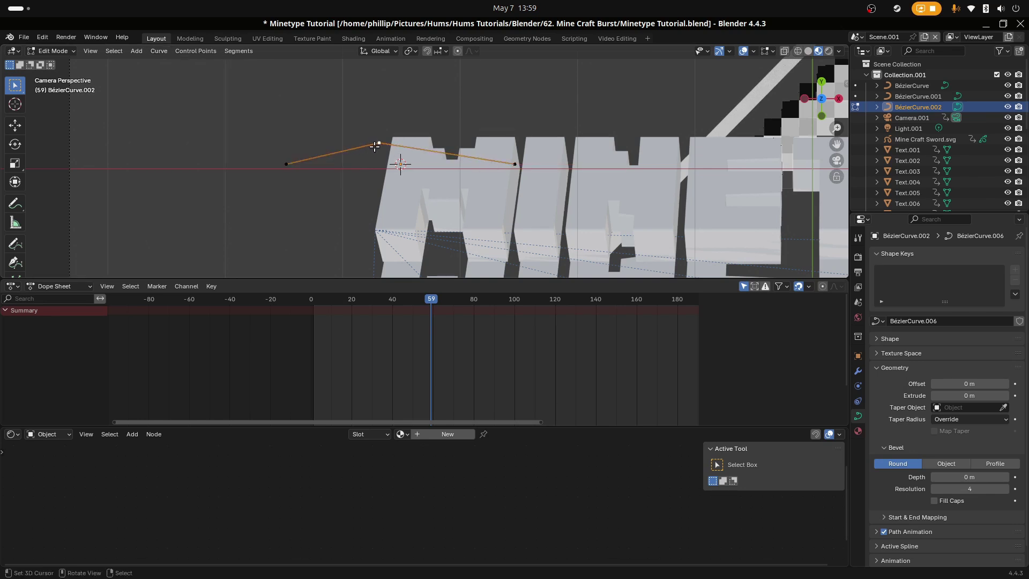
{"action": "key", "text": "g"}
{"action": "left_click", "coordinate": [398, 164]}
{"action": "right_click", "coordinate": [311, 164]}
{"action": "key", "text": "g"}
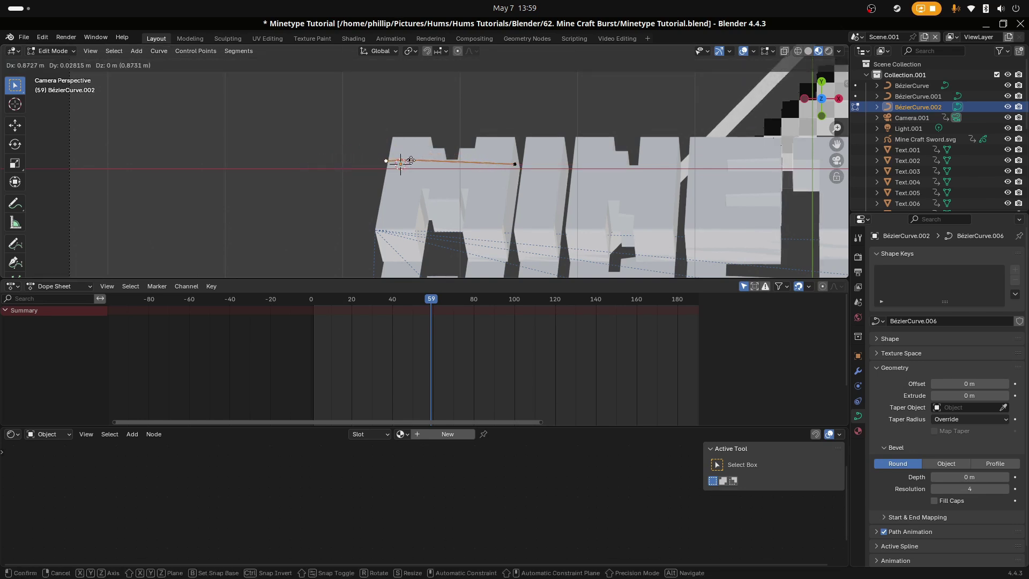
{"action": "left_click", "coordinate": [413, 162]}
{"action": "left_click", "coordinate": [411, 159]}
{"action": "key", "text": "g"}
{"action": "left_click", "coordinate": [406, 151]}
{"action": "left_click", "coordinate": [515, 165]}
{"action": "key", "text": "g"}
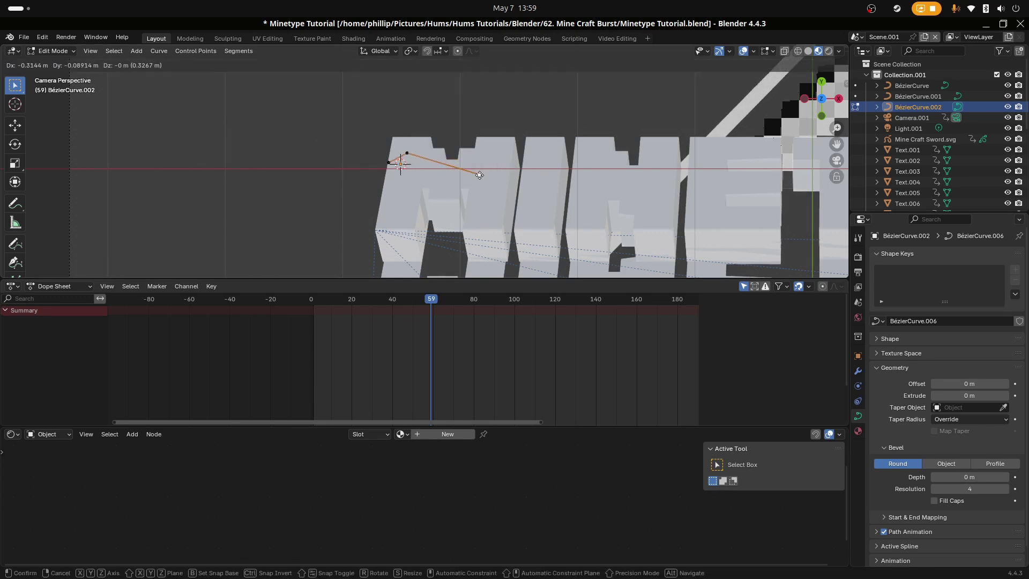
{"action": "left_click", "coordinate": [415, 166]}
Step: Refine the positions of the three curve points so the peak becomes lower and starts at the M's left edge
{"action": "scroll", "coordinate": [397, 174], "scroll_direction": "up", "scroll_amount": 4}
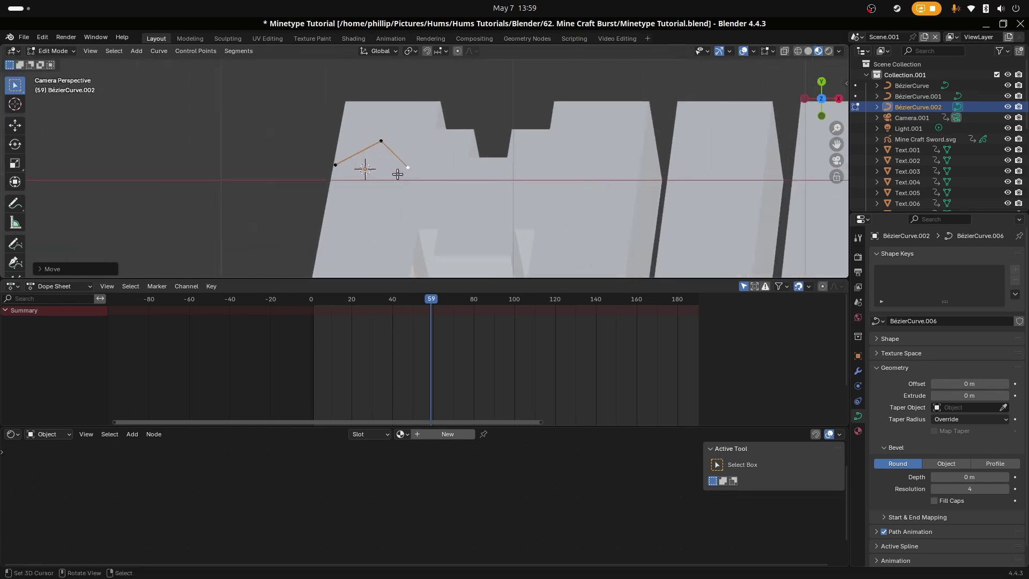
{"action": "middle_click_drag", "start_coordinate": [397, 174], "coordinate": [474, 207], "text": "shift"}
{"action": "left_click", "coordinate": [399, 196]}
{"action": "key", "text": "g"}
{"action": "left_click", "coordinate": [427, 185]}
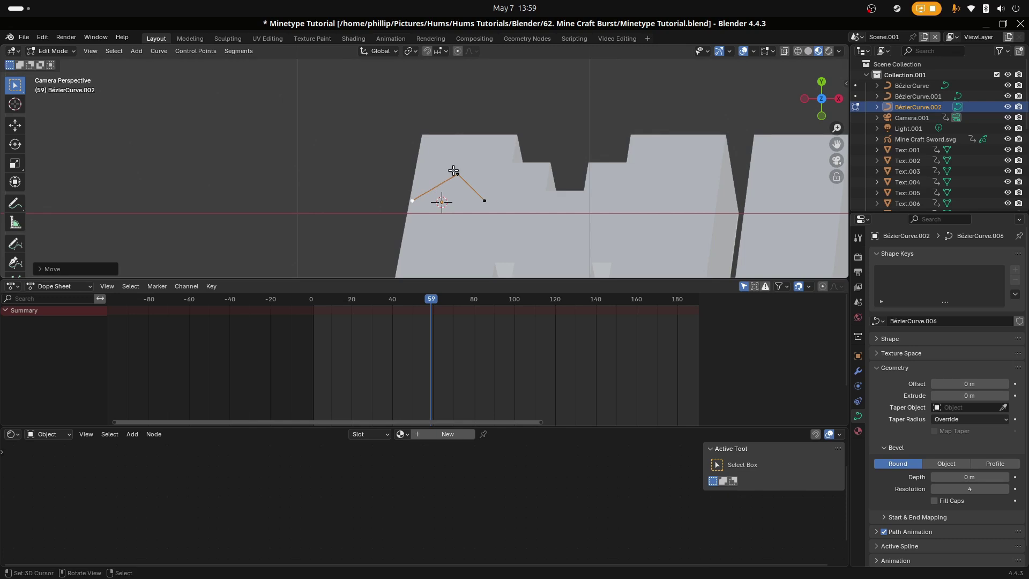
{"action": "right_click_drag", "start_coordinate": [454, 171], "coordinate": [440, 183]}
{"action": "right_click_drag", "start_coordinate": [412, 208], "coordinate": [464, 208]}
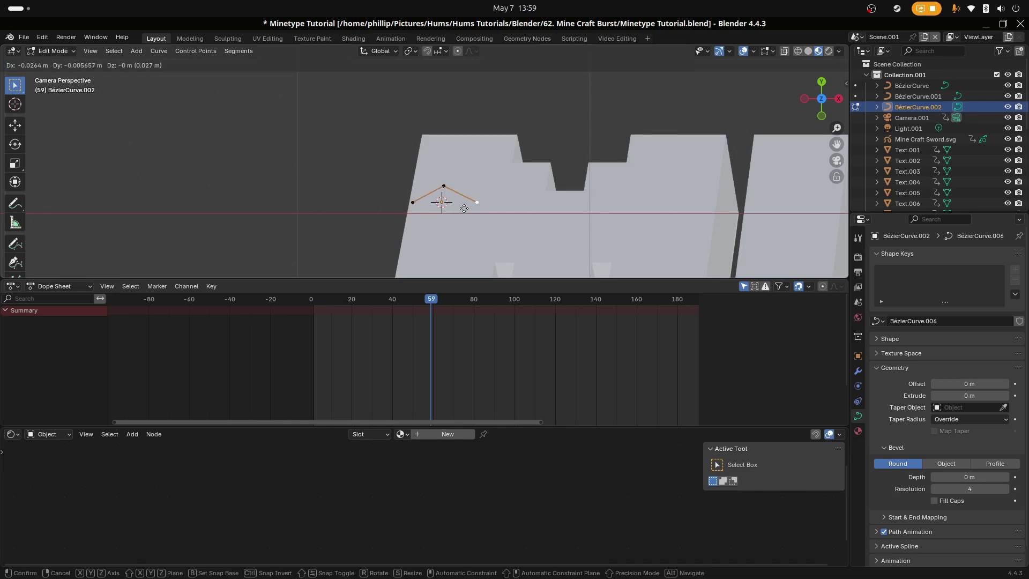
{"action": "left_click", "coordinate": [461, 215]}
Step: Extrude a fourth point from the curve's right end and adjust the middle points into a small zigzag crack
{"action": "key", "text": "e"}
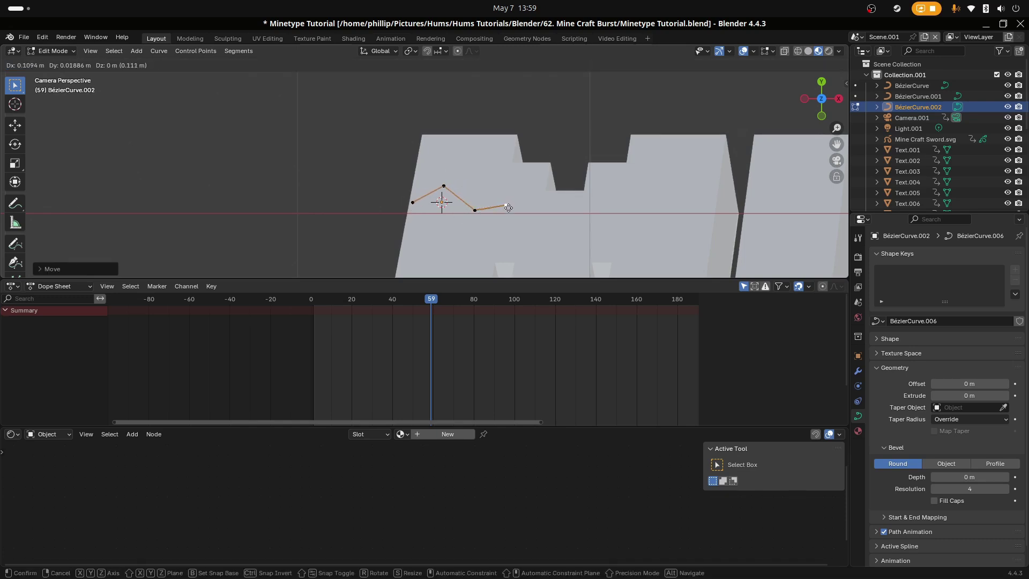
{"action": "left_click", "coordinate": [494, 206]}
{"action": "left_click", "coordinate": [475, 211]}
{"action": "key", "text": "g"}
{"action": "left_click", "coordinate": [460, 212]}
{"action": "left_click", "coordinate": [445, 191]}
{"action": "key", "text": "g"}
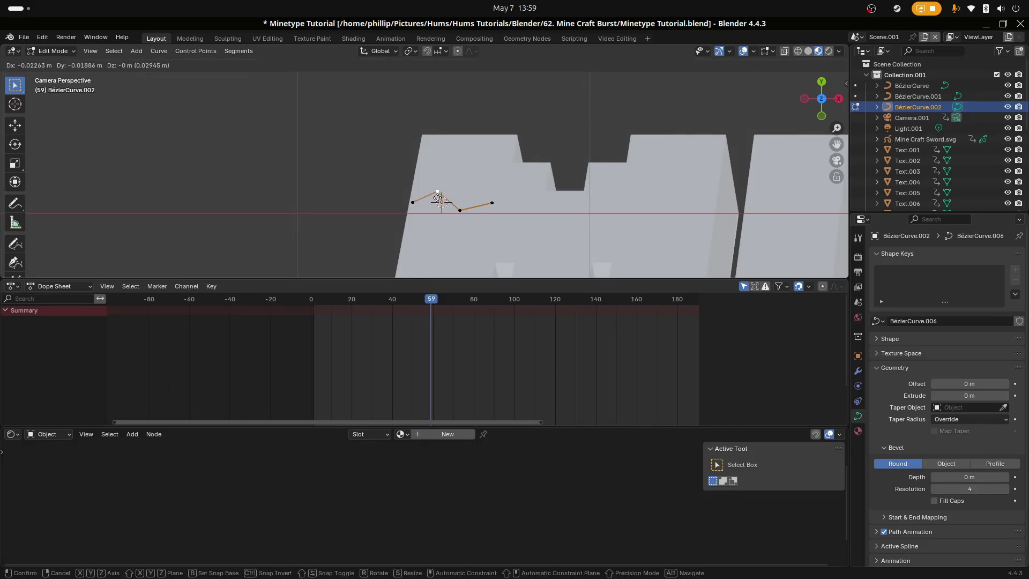
{"action": "right_click_drag", "start_coordinate": [437, 197], "coordinate": [407, 206]}
Step: Give the zigzag curve a round bevel with a depth of 0.03 m
{"action": "scroll", "coordinate": [454, 227], "scroll_direction": "down", "scroll_amount": 3}
{"action": "key", "text": "Tab"}
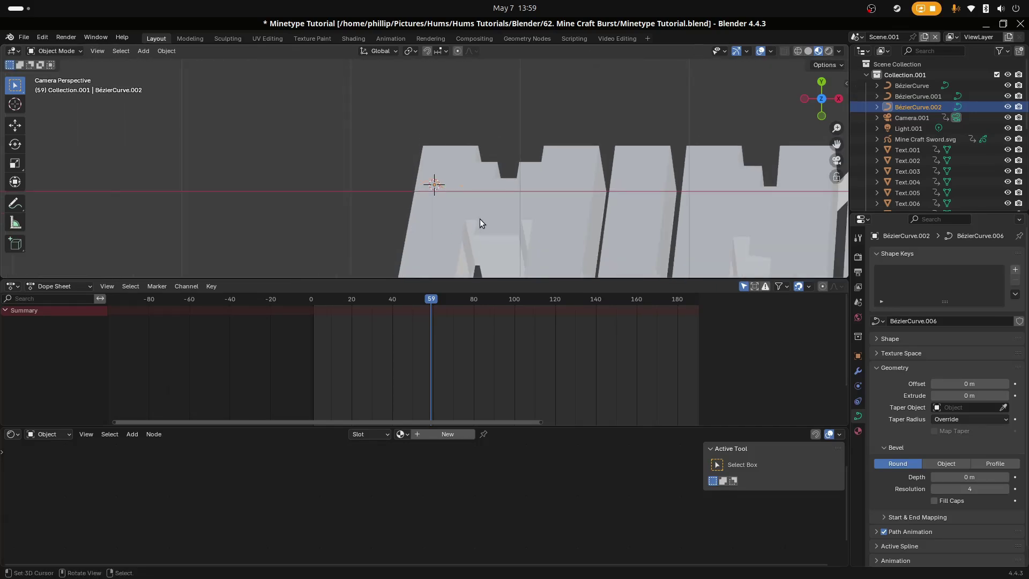
{"action": "key", "text": "Tab"}
{"action": "scroll", "coordinate": [461, 202], "scroll_direction": "down", "scroll_amount": 4}
{"action": "middle_click_drag", "start_coordinate": [462, 202], "coordinate": [524, 142]}
{"action": "key", "text": "KP_0"}
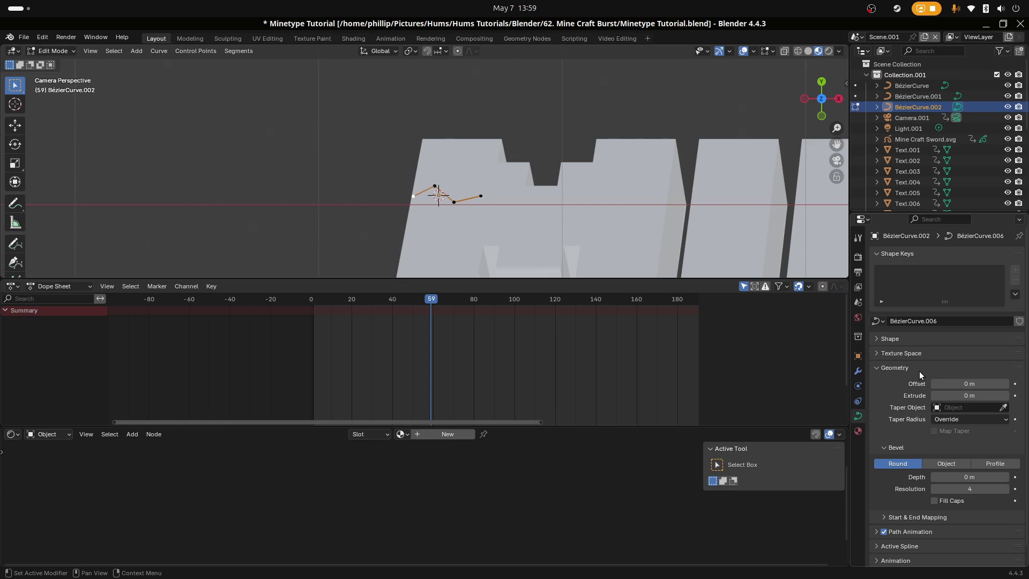
{"action": "left_click", "coordinate": [880, 256]}
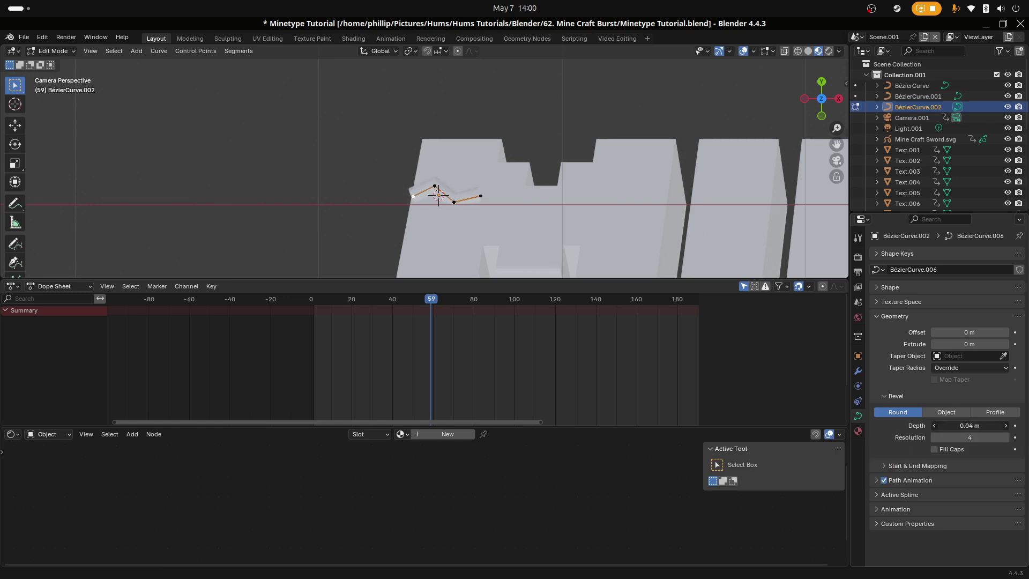
{"action": "left_click", "coordinate": [934, 425]}
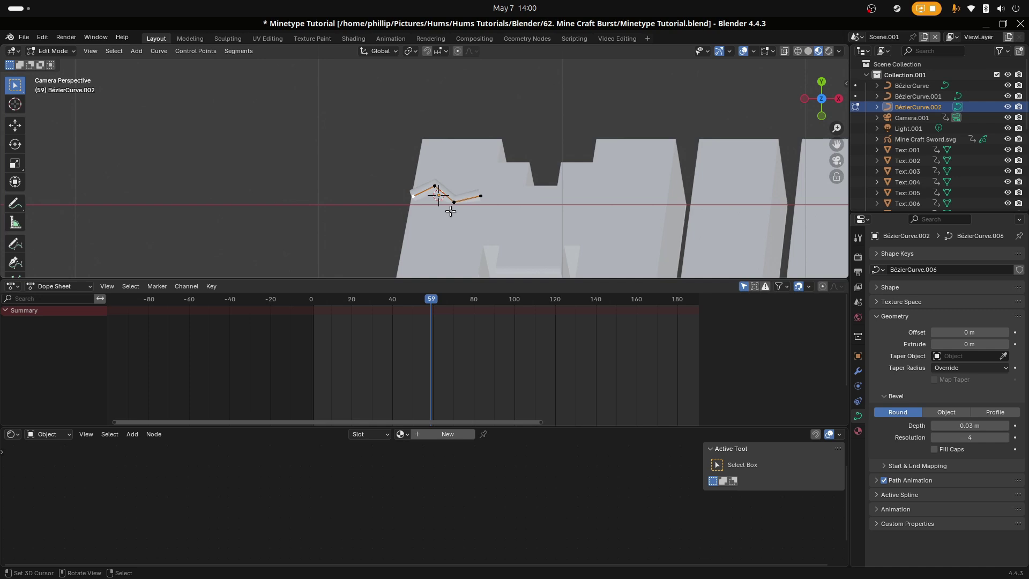
Step: Move the beveled curve along global Z so it stands out from the M's front face
{"action": "key", "text": "Tab"}
{"action": "key", "text": "g"}
{"action": "key", "text": "z"}
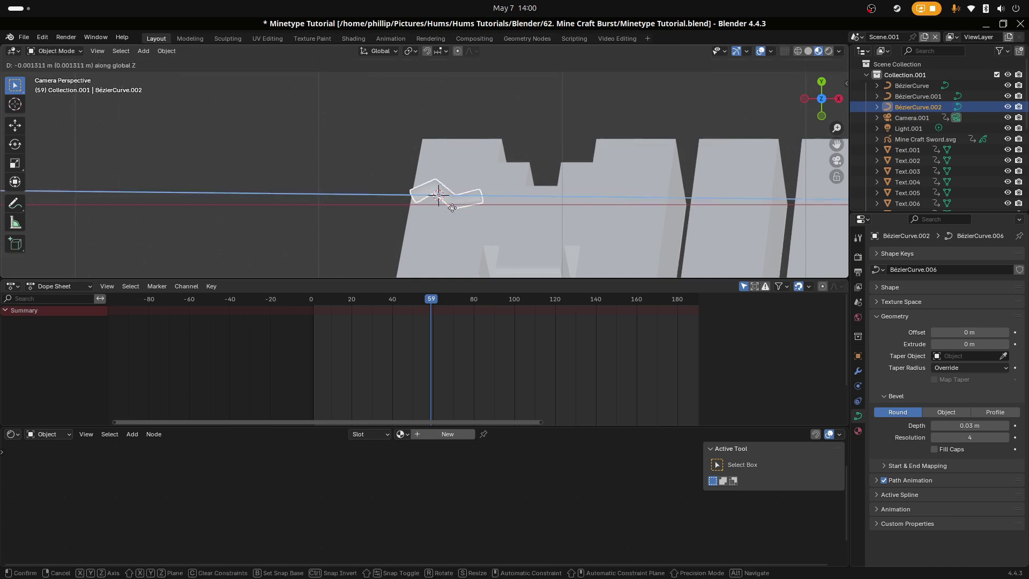
{"action": "left_click", "coordinate": [443, 241]}
{"action": "scroll", "coordinate": [449, 232], "scroll_direction": "up", "scroll_amount": 5}
Step: Reshape the crack curve by raising its left end point and lowering its right end point slightly
{"action": "key", "text": "Tab"}
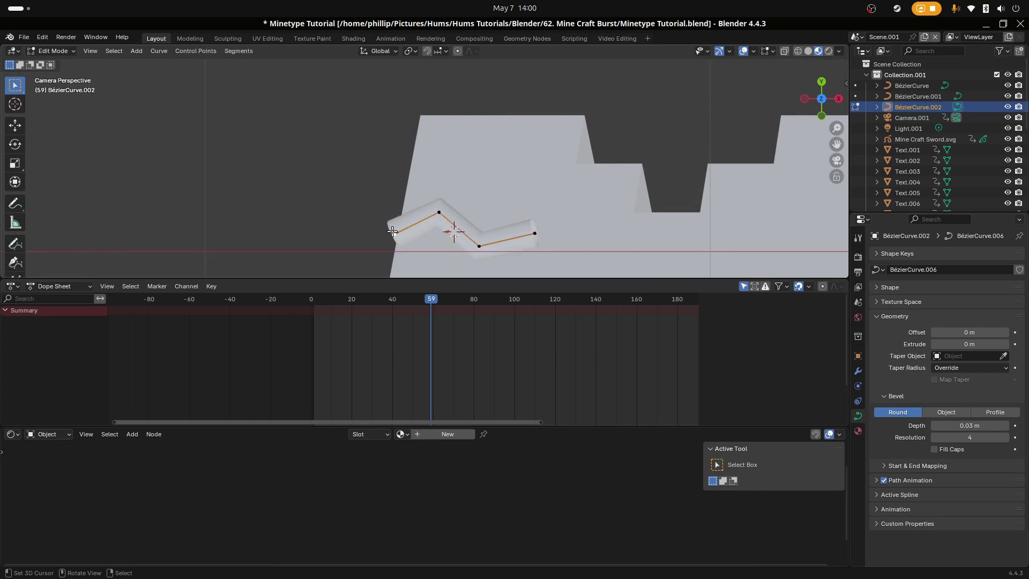
{"action": "key", "text": "g"}
{"action": "left_click", "coordinate": [401, 208]}
{"action": "left_click", "coordinate": [542, 235]}
{"action": "key", "text": "g"}
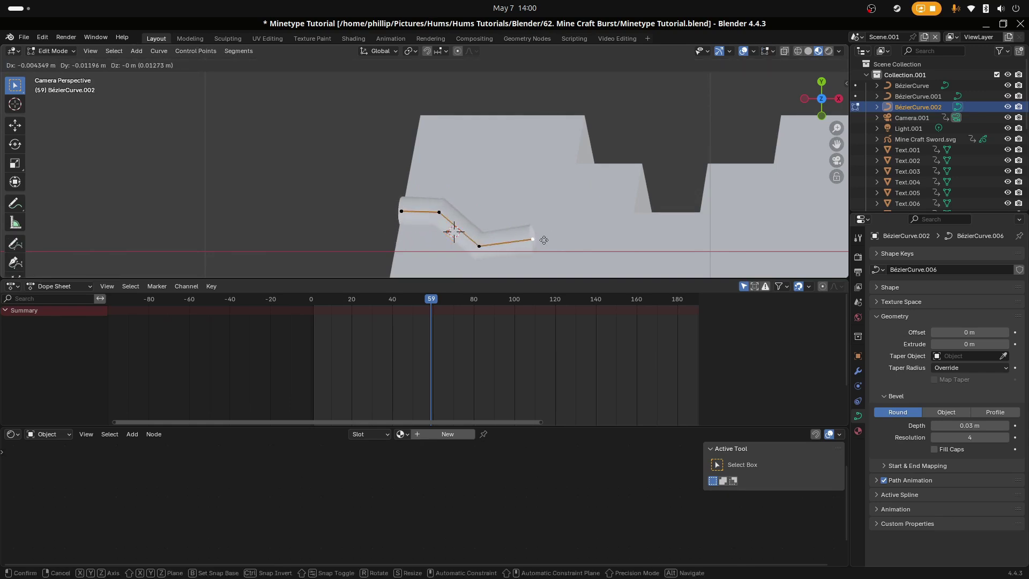
{"action": "left_click", "coordinate": [543, 246]}
{"action": "scroll", "coordinate": [543, 246], "scroll_direction": "down", "scroll_amount": 3}
{"action": "key", "text": "Tab"}
{"action": "scroll", "coordinate": [522, 233], "scroll_direction": "down", "scroll_amount": 4}
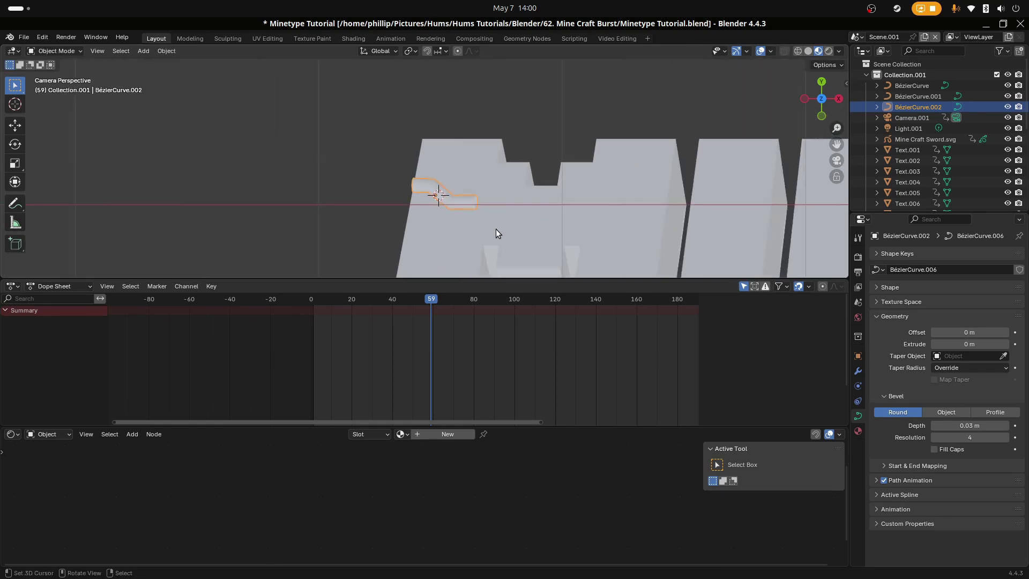
{"action": "middle_click_drag", "start_coordinate": [496, 230], "coordinate": [490, 224]}
{"action": "key", "text": "KP_0"}
Step: Add a Bézier circle to the left of the M and scale it down to a small ring
{"action": "key", "text": "shift+a"}
{"action": "mouse_move", "coordinate": [286, 200]}
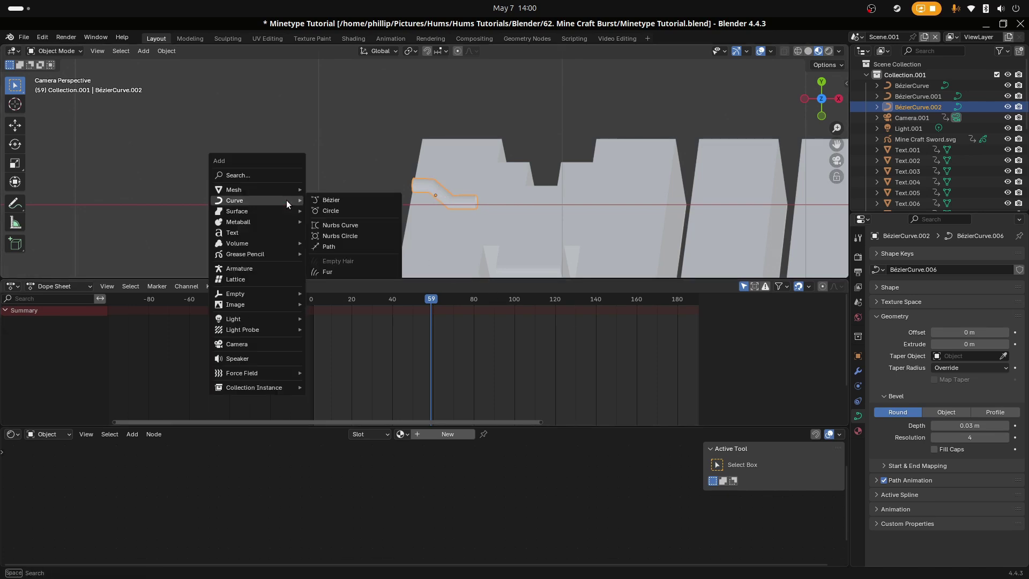
{"action": "left_click", "coordinate": [342, 211]}
{"action": "key", "text": "s"}
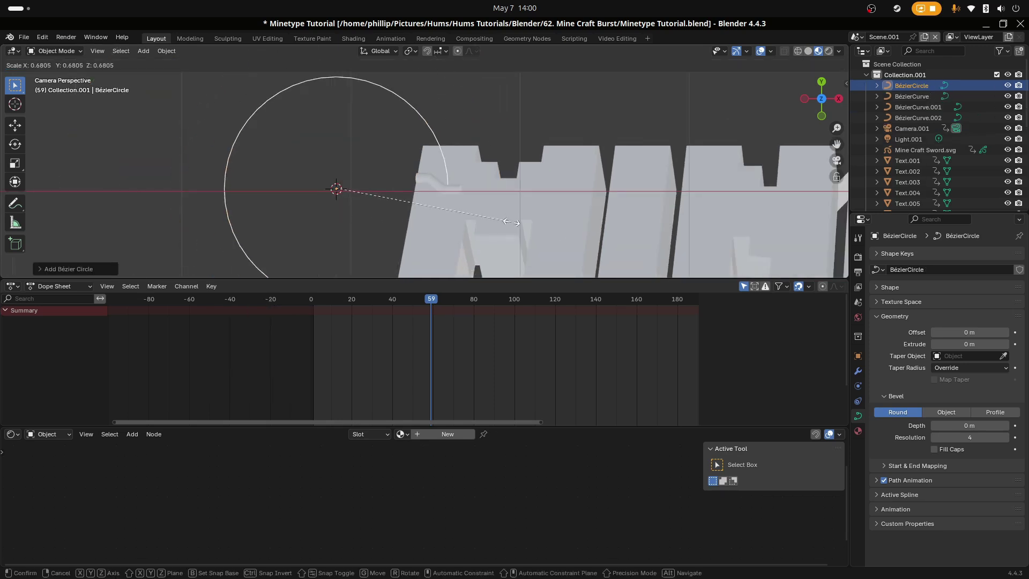
{"action": "left_click", "coordinate": [354, 194]}
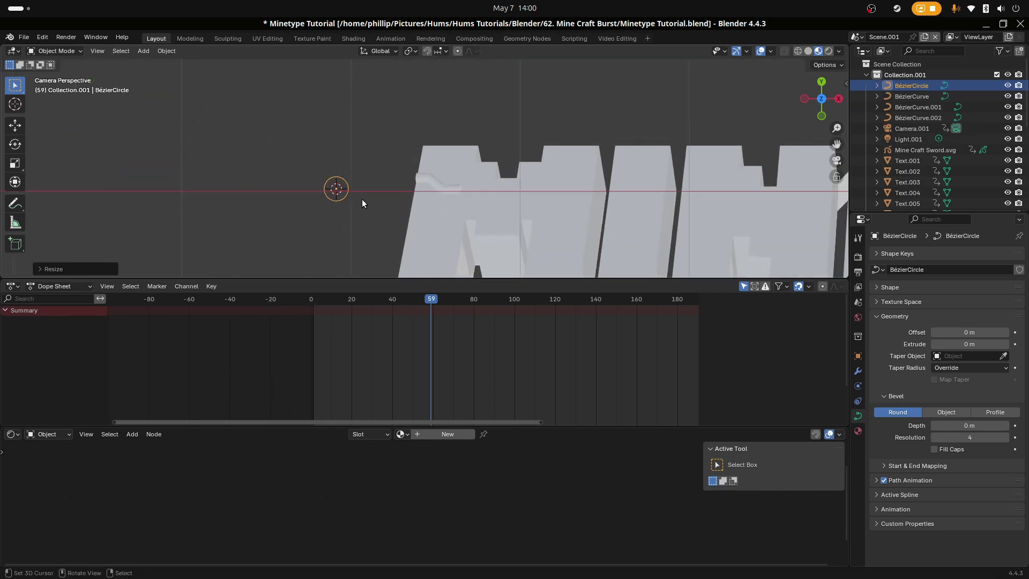
Step: Flatten the Bézier circle along the Y axis and rename it Tapper Object
{"action": "key", "text": "s"}
{"action": "key", "text": "y"}
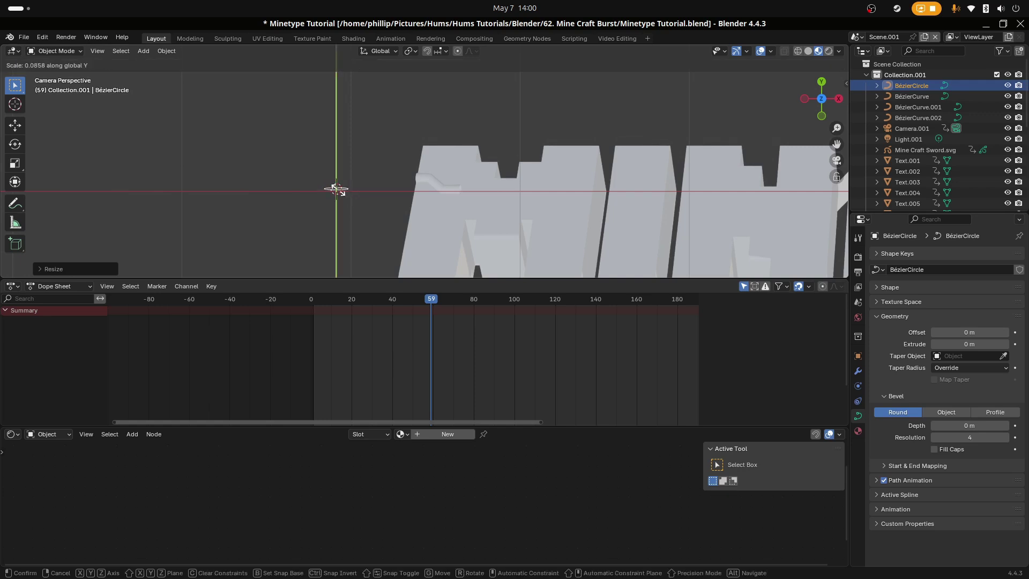
{"action": "left_click", "coordinate": [355, 193]}
{"action": "key", "text": "F2"}
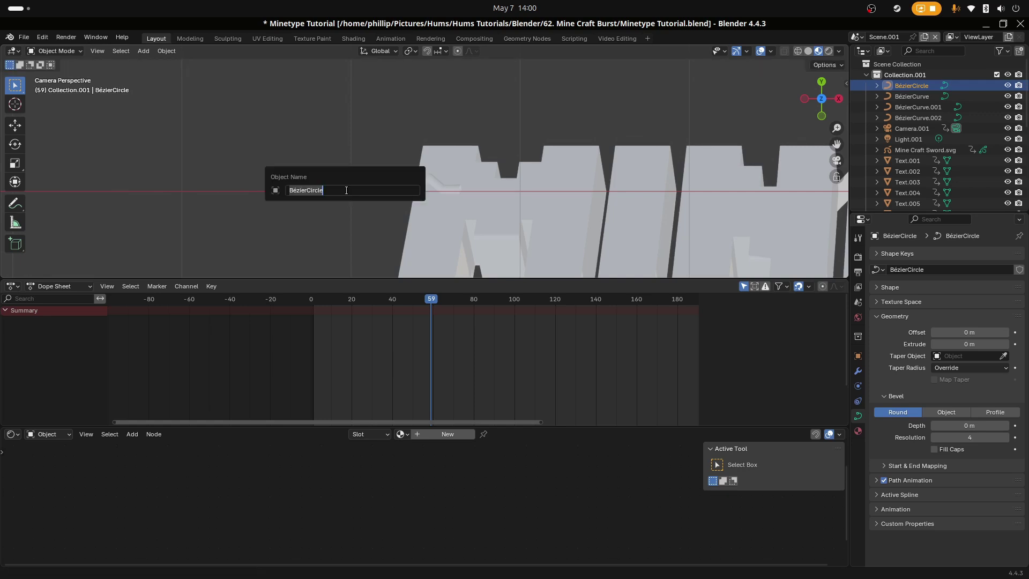
{"action": "type", "text": "tA"}
{"action": "key", "text": "Return"}
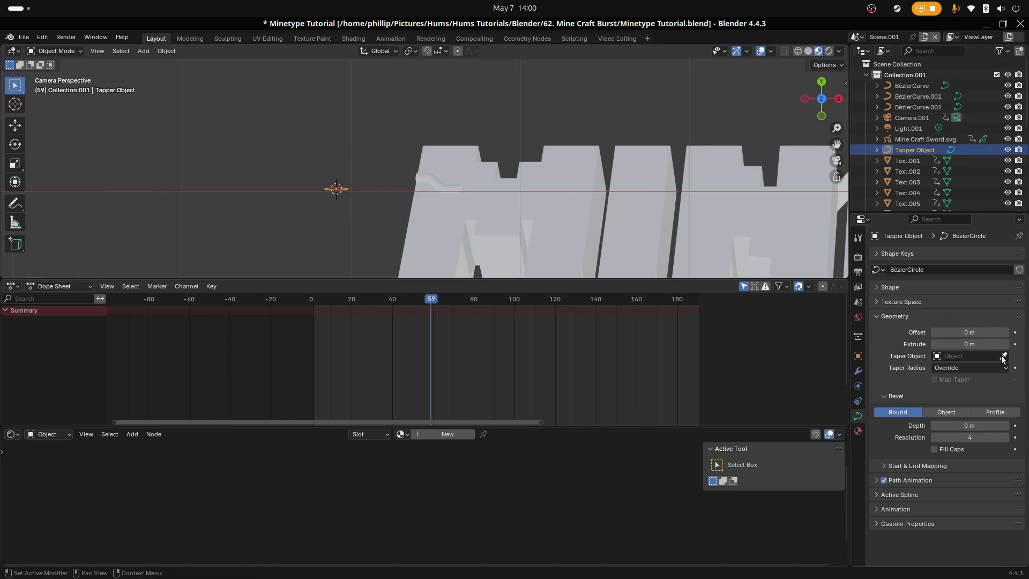
Step: Set Tapper Object as the taper object of the crack curve on the M
{"action": "left_click", "coordinate": [429, 184]}
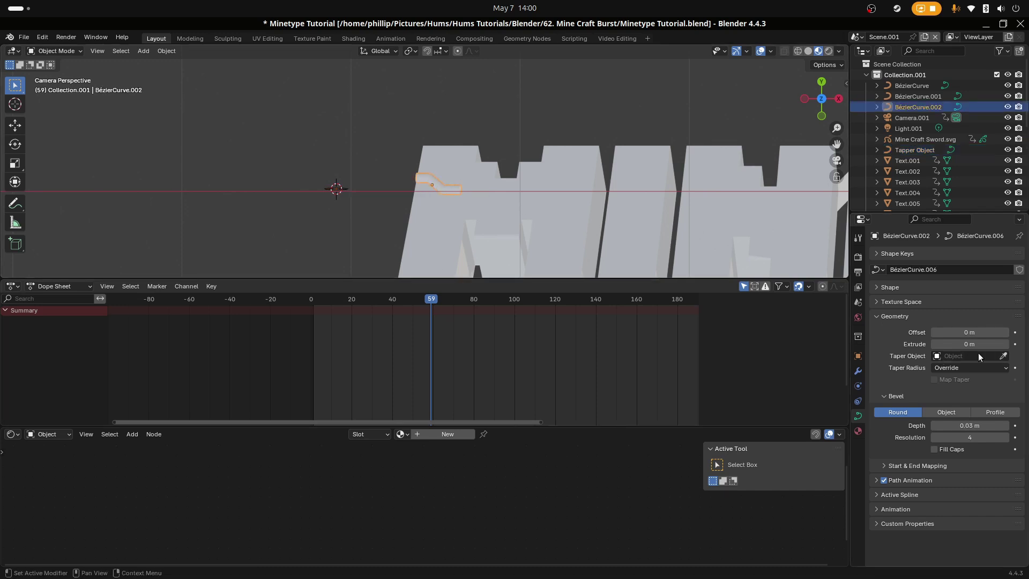
{"action": "left_click", "coordinate": [1004, 357]}
{"action": "left_click", "coordinate": [340, 185]}
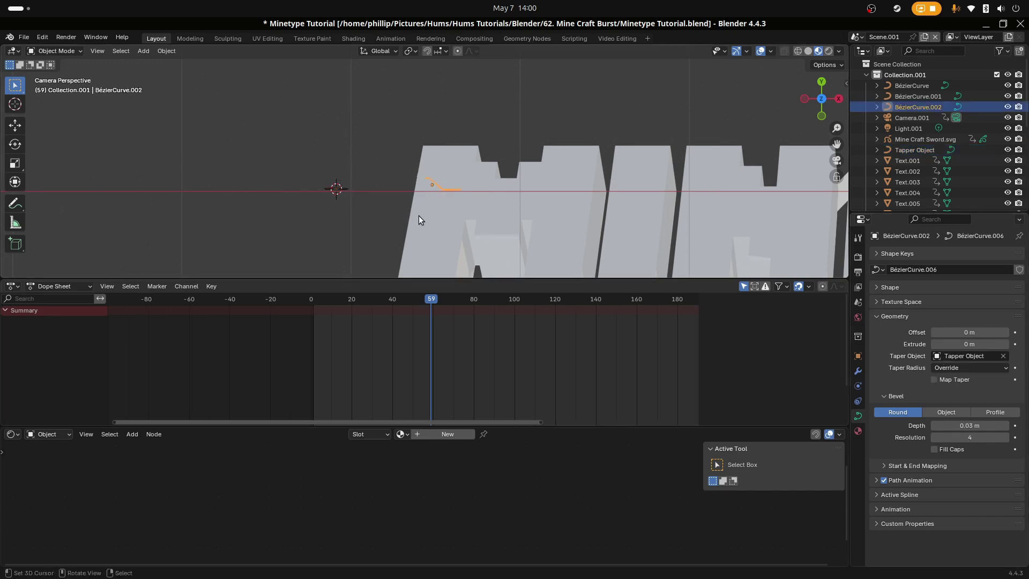
Step: Nudge the tapered crack curve slightly along global X toward the M's left edge
{"action": "scroll", "coordinate": [440, 210], "scroll_direction": "up", "scroll_amount": 3}
{"action": "right_click", "coordinate": [463, 216]}
{"action": "right_click", "coordinate": [464, 217]}
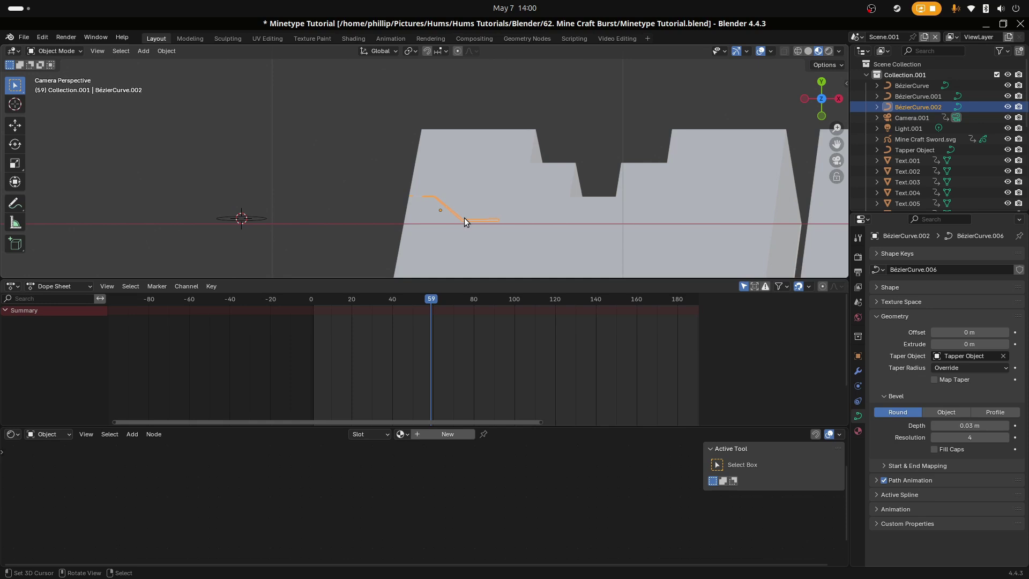
{"action": "key", "text": "g"}
{"action": "key", "text": "x"}
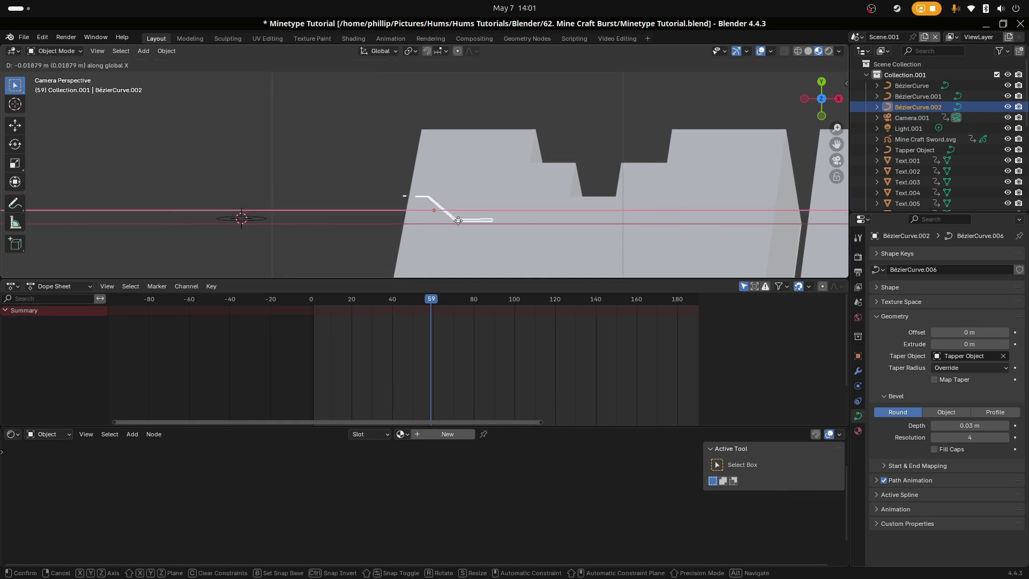
{"action": "left_click", "coordinate": [462, 221]}
Step: Switch the direction of the crack curve's segments to reverse its taper along the M's face
{"action": "right_click", "coordinate": [493, 193]}
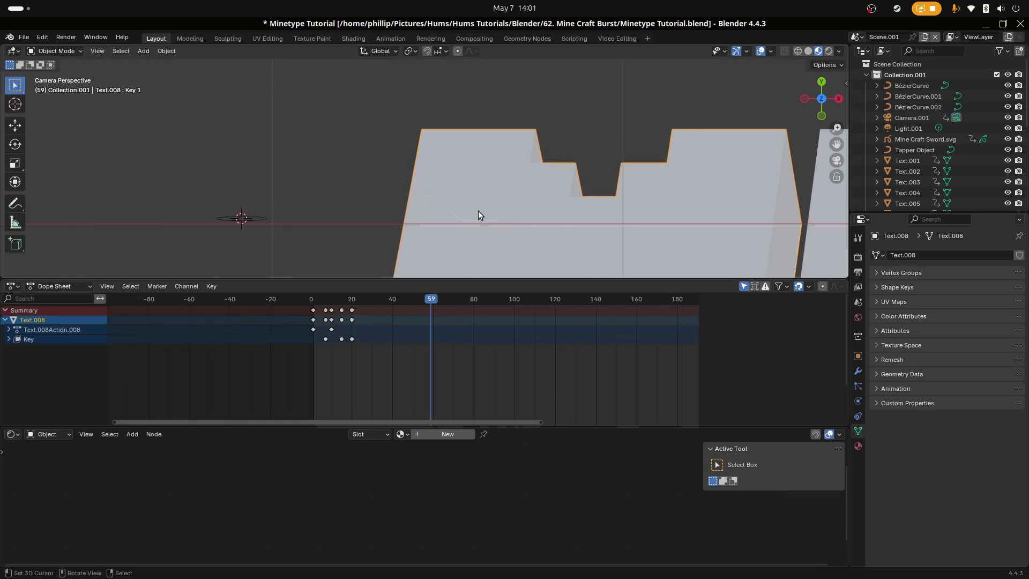
{"action": "right_click", "coordinate": [434, 209]}
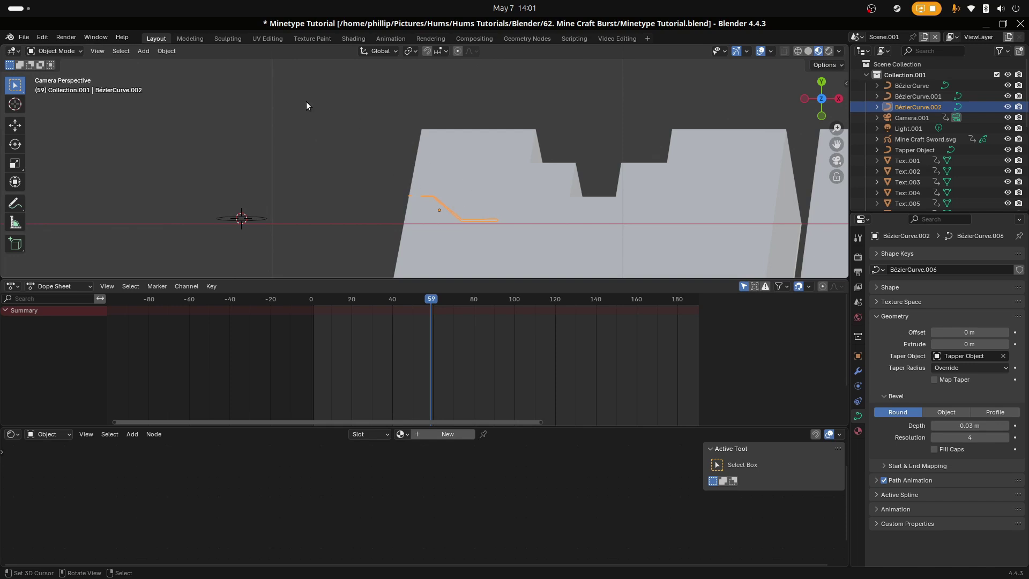
{"action": "key", "text": "Tab"}
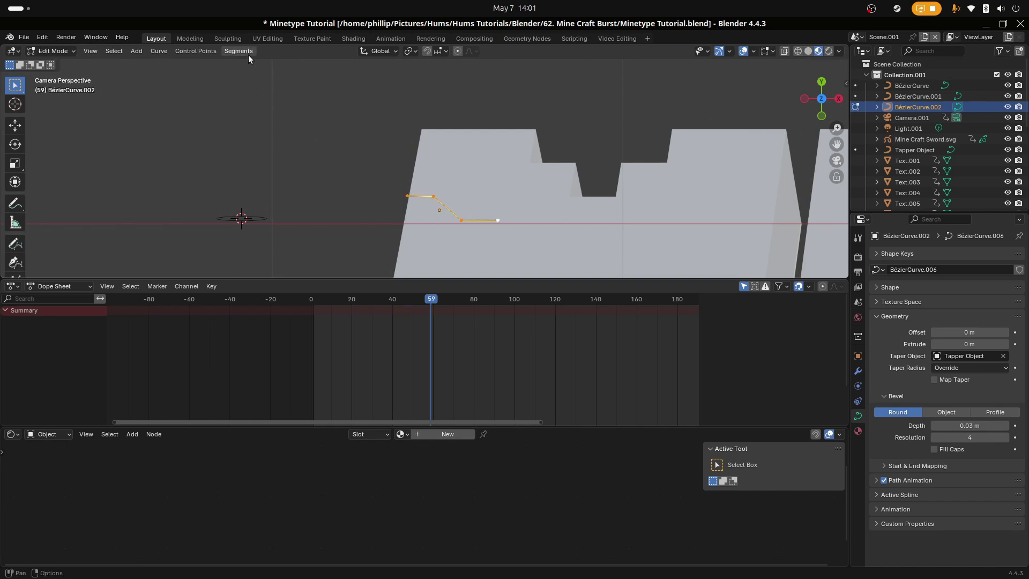
{"action": "left_click", "coordinate": [247, 53]}
{"action": "left_click", "coordinate": [256, 76]}
{"action": "key", "text": "Tab"}
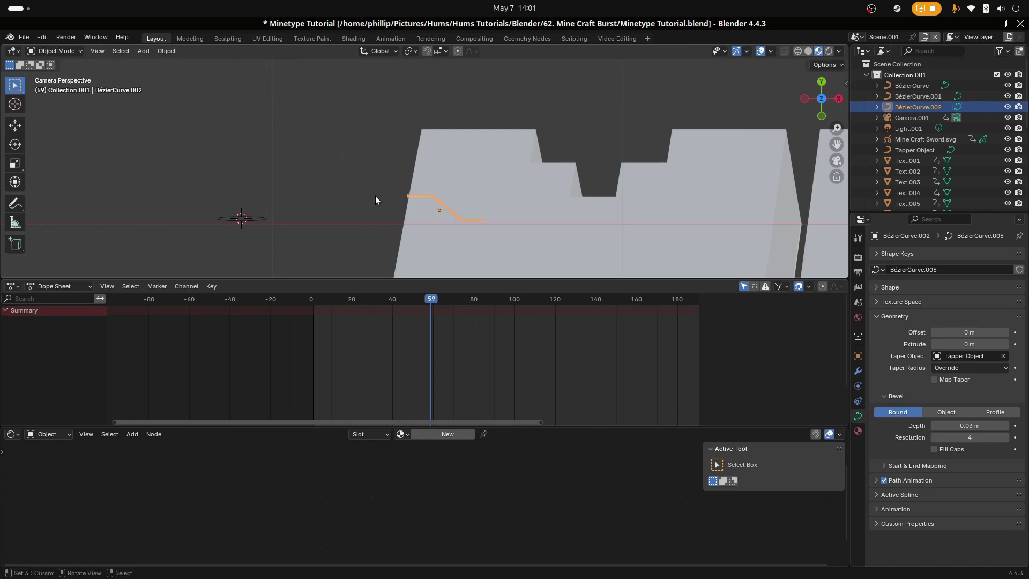
Step: Fine-tune the reversed crack curve's position along global X so it starts at the M's left edge
{"action": "key", "text": "alt+a"}
{"action": "scroll", "coordinate": [427, 209], "scroll_direction": "up", "scroll_amount": 2}
{"action": "right_click", "coordinate": [423, 218]}
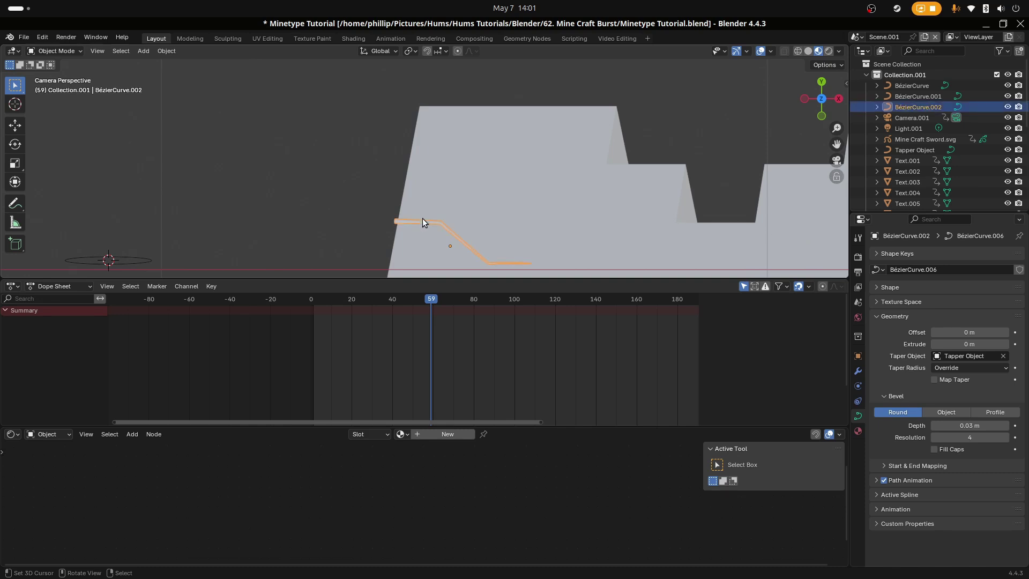
{"action": "key", "text": "g"}
{"action": "key", "text": "x"}
{"action": "left_click", "coordinate": [424, 219]}
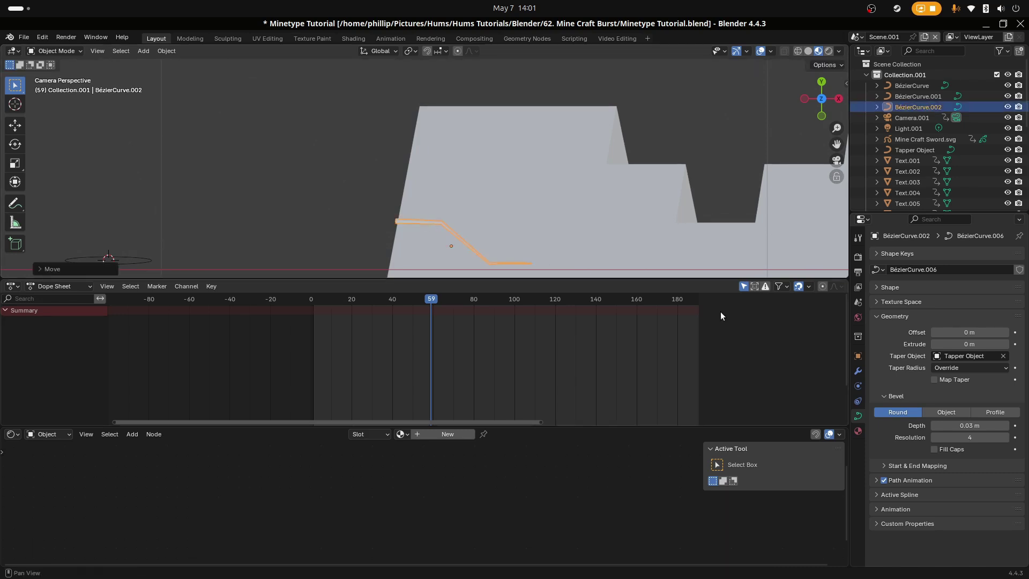
{"action": "left_click", "coordinate": [895, 467]}
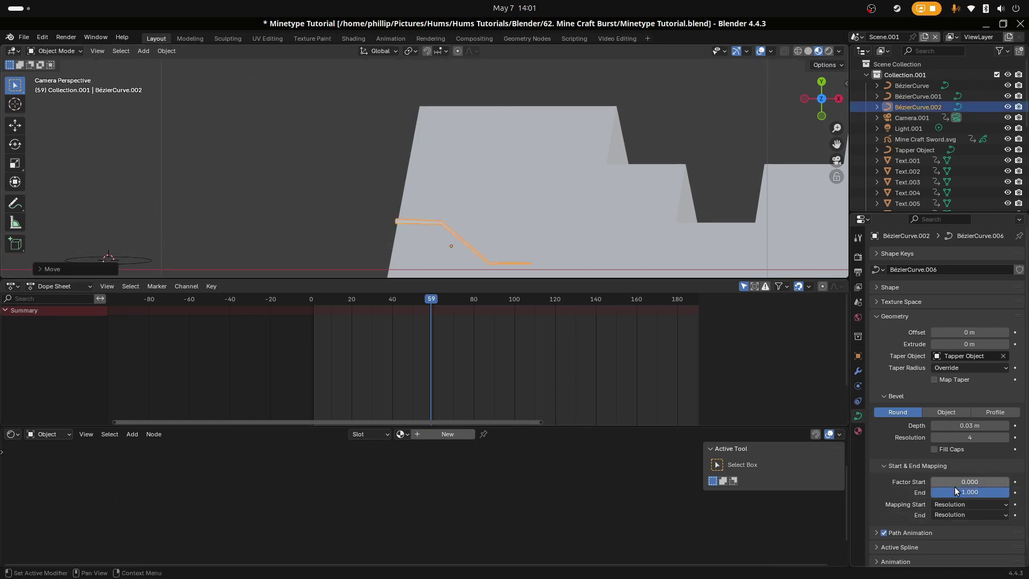
{"action": "left_click", "coordinate": [892, 467]}
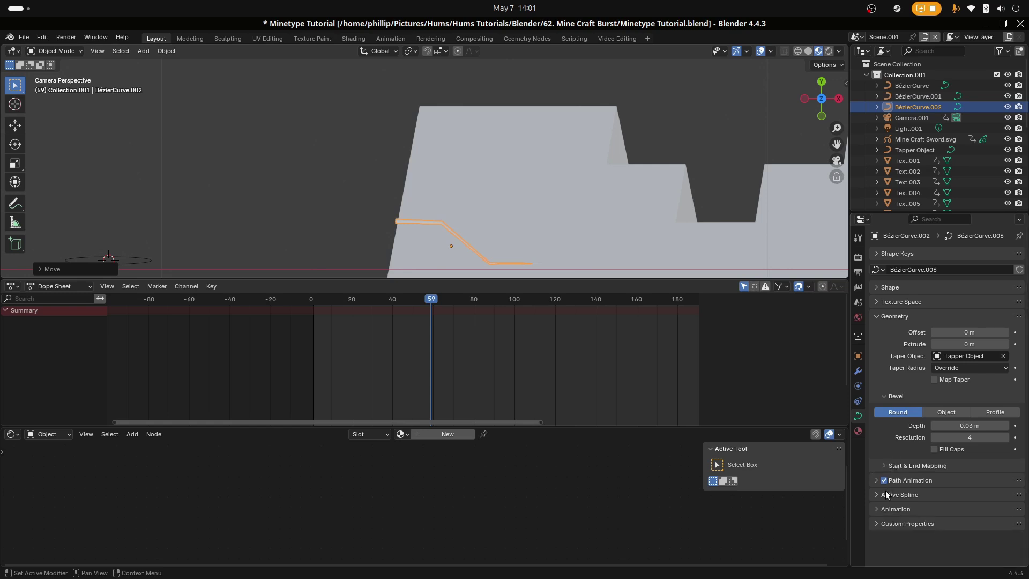
{"action": "left_click", "coordinate": [890, 466]}
{"action": "left_click", "coordinate": [888, 466]}
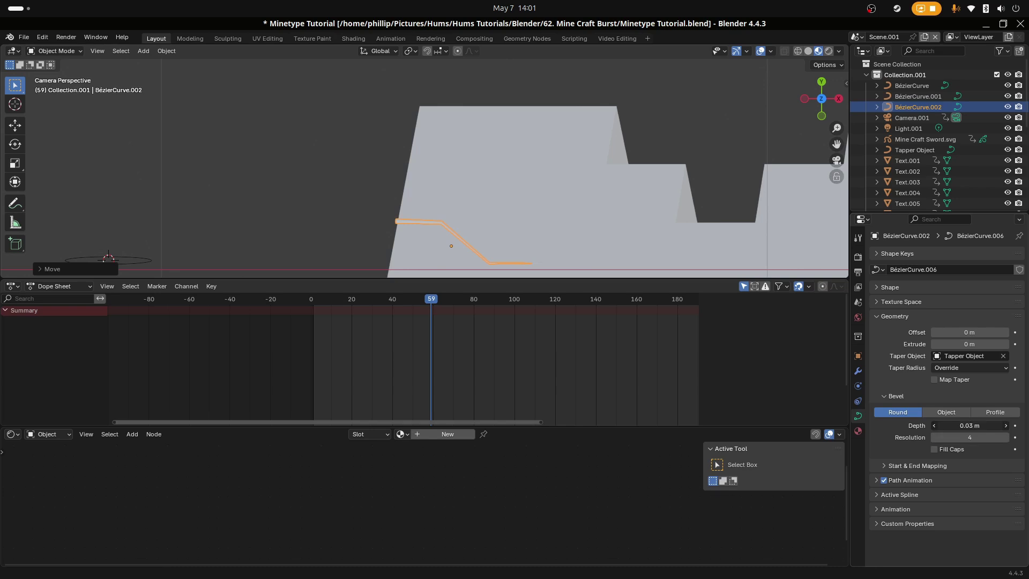
Step: Thicken the crack curve by setting its round bevel depth to 0.25 m
{"action": "left_click_drag", "start_coordinate": [959, 425], "coordinate": [972, 426]}
{"action": "scroll", "coordinate": [529, 235], "scroll_direction": "down", "scroll_amount": 2}
{"action": "left_click", "coordinate": [610, 130]}
{"action": "left_click", "coordinate": [436, 198]}
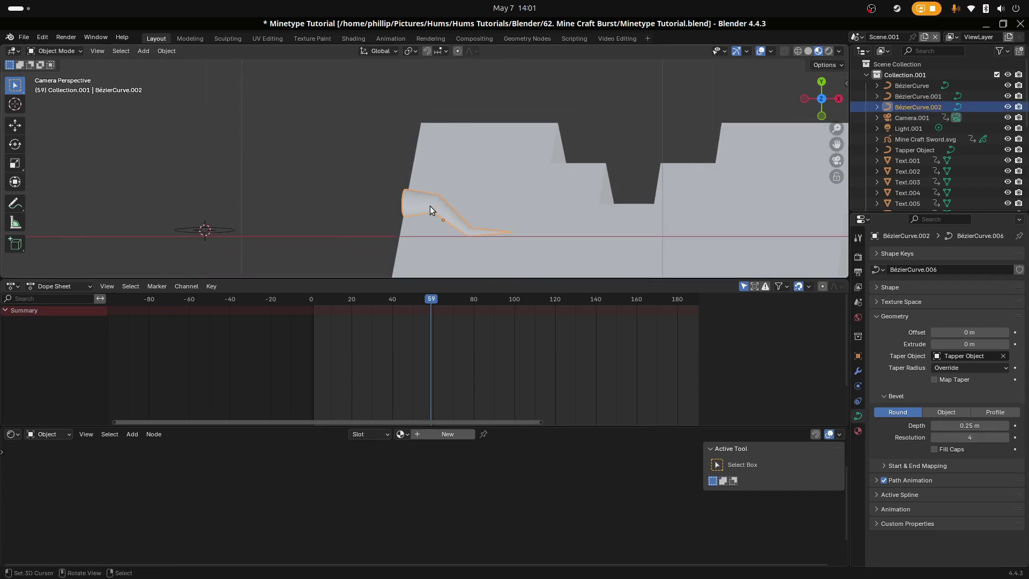
Step: Create a new material for the crack curve in the Shader Editor
{"action": "left_click", "coordinate": [13, 434]}
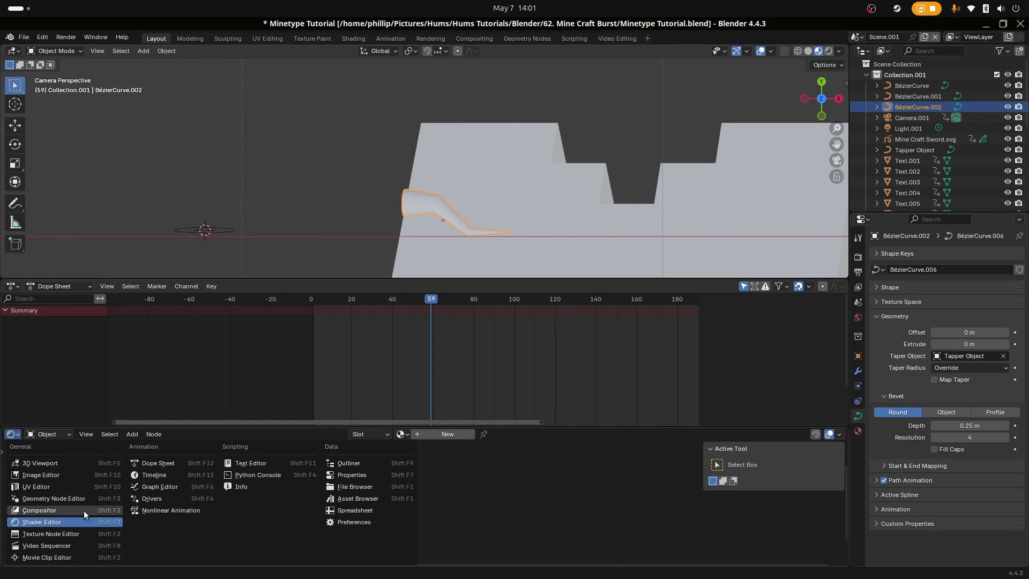
{"action": "left_click", "coordinate": [63, 524]}
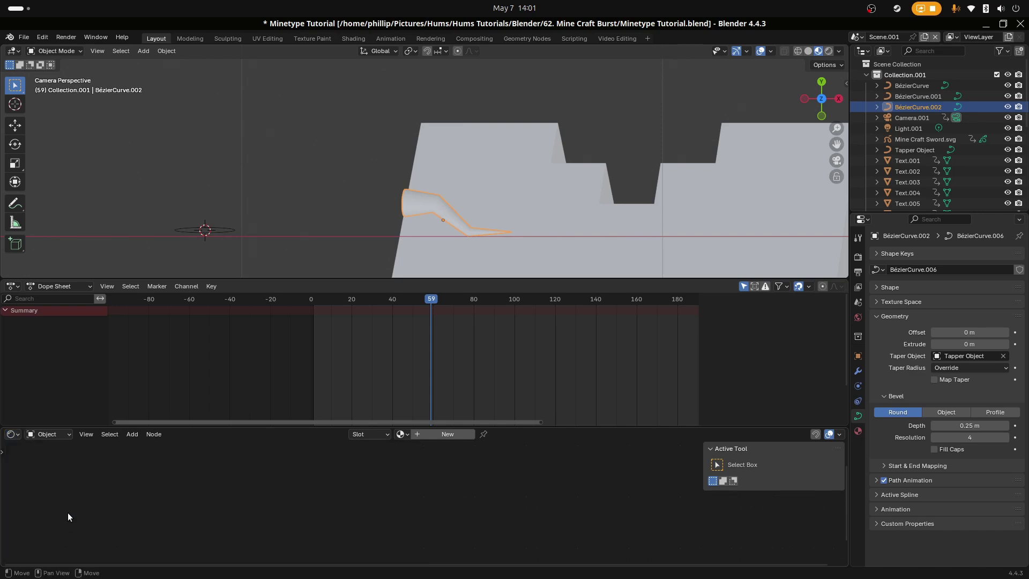
{"action": "left_click", "coordinate": [431, 434]}
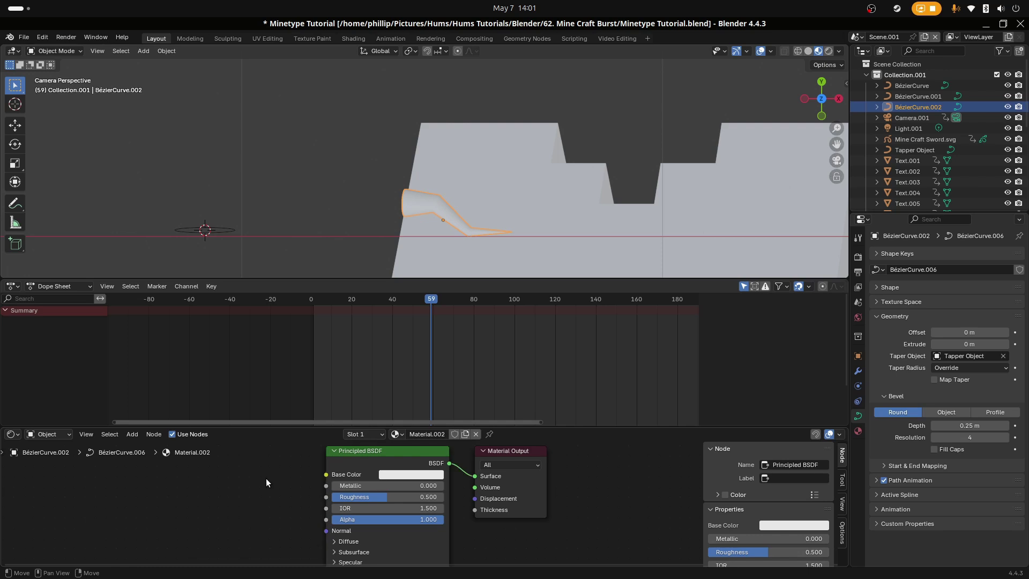
Step: Add an Emission shader, connect it to the Material Output's Surface and delete the Principled BSDF
{"action": "key", "text": "shift+a"}
{"action": "left_click", "coordinate": [276, 446]}
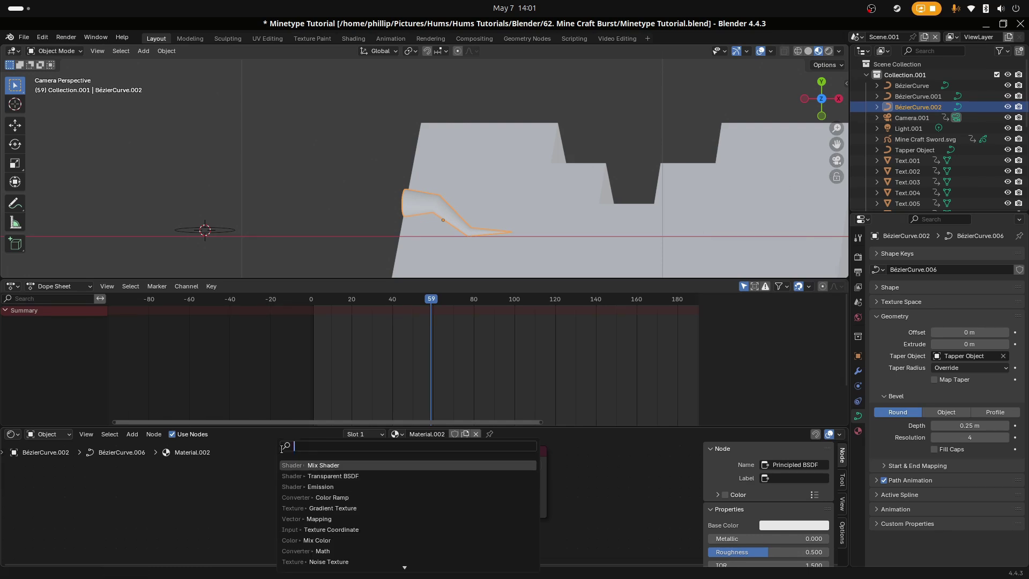
{"action": "left_click", "coordinate": [332, 487]}
{"action": "left_click", "coordinate": [250, 491]}
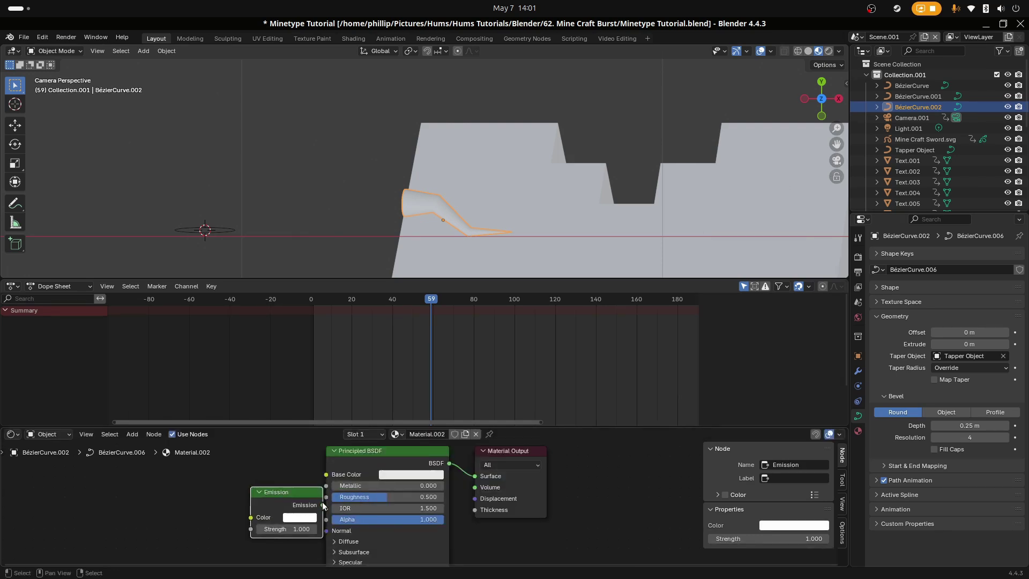
{"action": "left_click_drag", "start_coordinate": [323, 505], "coordinate": [475, 476]}
{"action": "left_click", "coordinate": [414, 465]}
{"action": "key", "text": "x"}
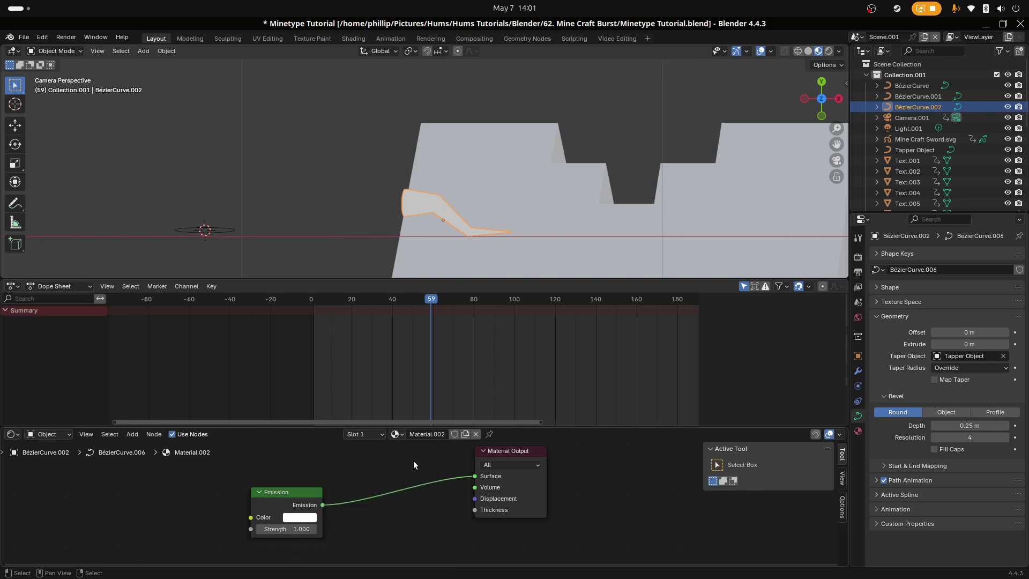
Step: Set the crack material's emission color to black and deselect the curve
{"action": "left_click", "coordinate": [304, 516]}
{"action": "left_click", "coordinate": [378, 428]}
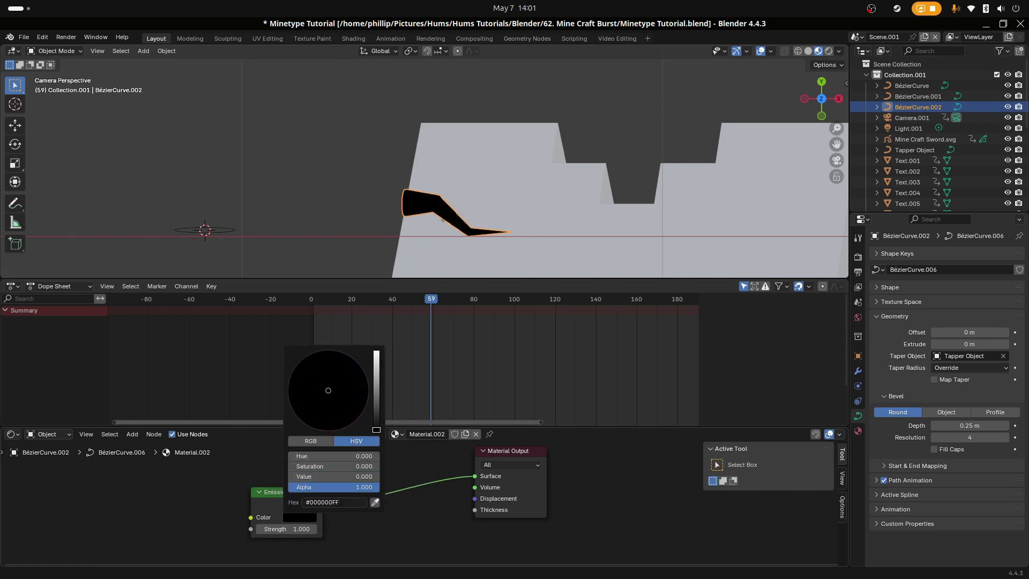
{"action": "right_click", "coordinate": [304, 173]}
{"action": "scroll", "coordinate": [412, 226], "scroll_direction": "down", "scroll_amount": 12}
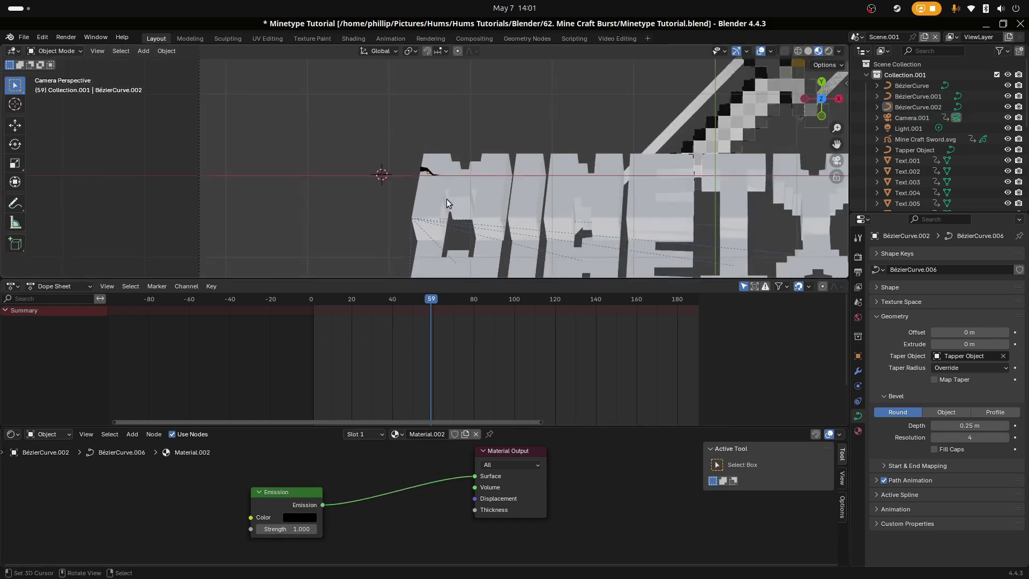
{"action": "scroll", "coordinate": [446, 198], "scroll_direction": "up", "scroll_amount": 2}
{"action": "scroll", "coordinate": [581, 202], "scroll_direction": "down", "scroll_amount": 1}
{"action": "middle_click_drag", "start_coordinate": [597, 201], "coordinate": [514, 218], "text": "shift"}
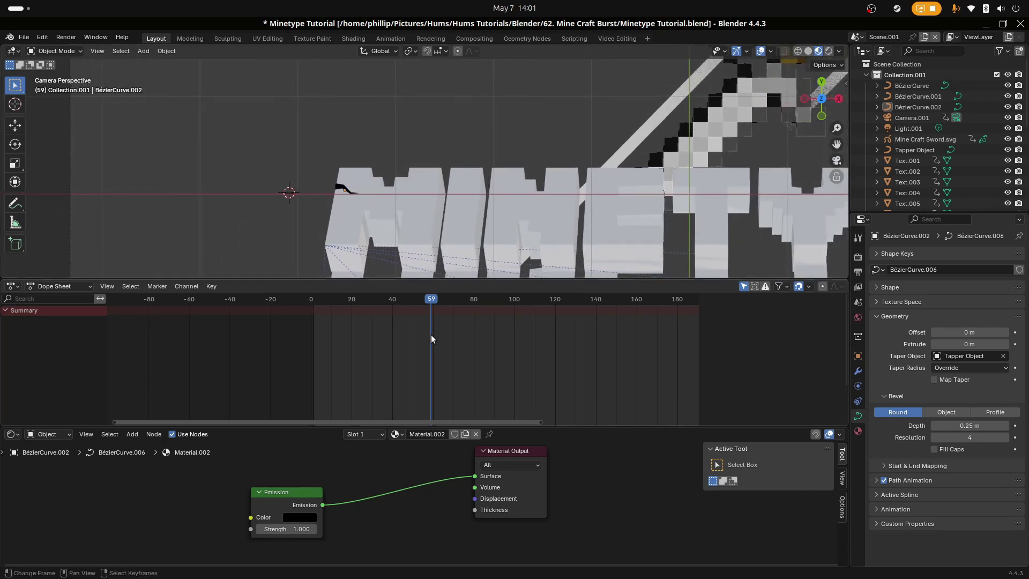
{"action": "mouse_move", "coordinate": [430, 336]}
{"action": "left_mouse_down"}
{"action": "mouse_move", "coordinate": [326, 359]}
{"action": "mouse_move", "coordinate": [403, 365]}
{"action": "mouse_move", "coordinate": [419, 327]}
{"action": "mouse_move", "coordinate": [431, 337]}
{"action": "left_mouse_up"}
{"action": "scroll", "coordinate": [432, 260], "scroll_direction": "down", "scroll_amount": 5}
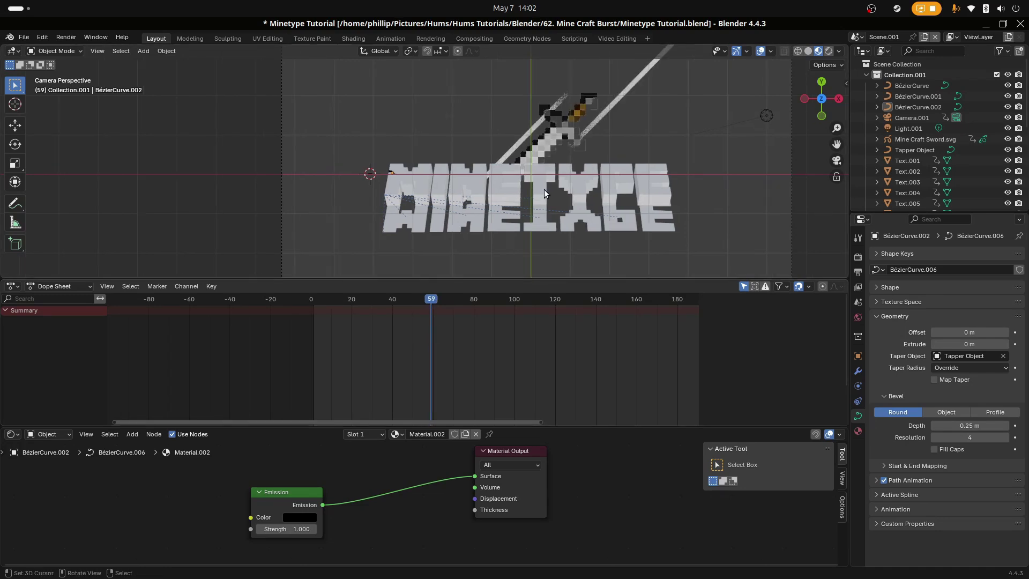
Step: Add a cube-shaped empty beside the sword above the letters
{"action": "scroll", "coordinate": [444, 161], "scroll_direction": "up", "scroll_amount": 2}
{"action": "left_click", "coordinate": [565, 159]}
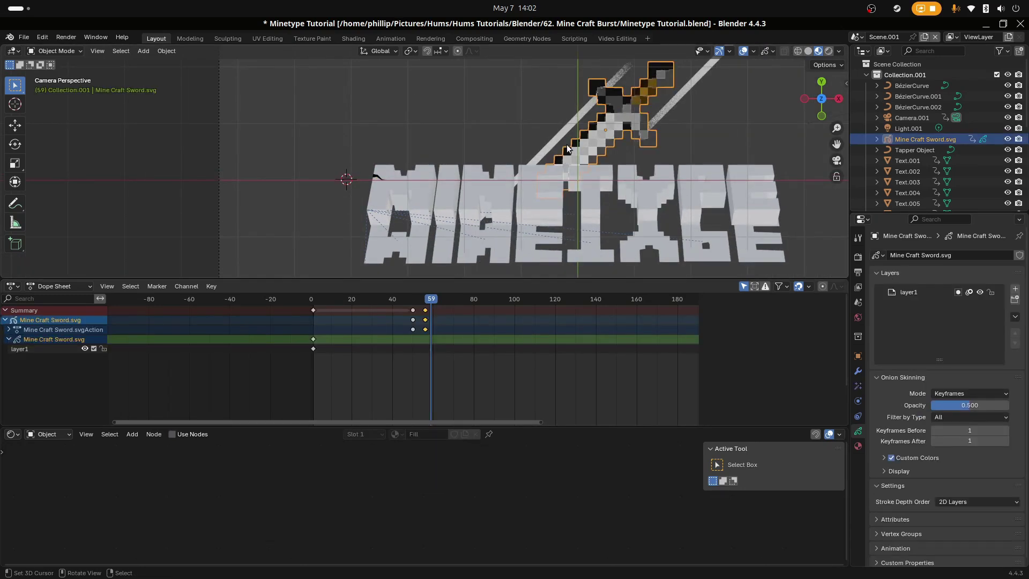
{"action": "key", "text": "shift+a"}
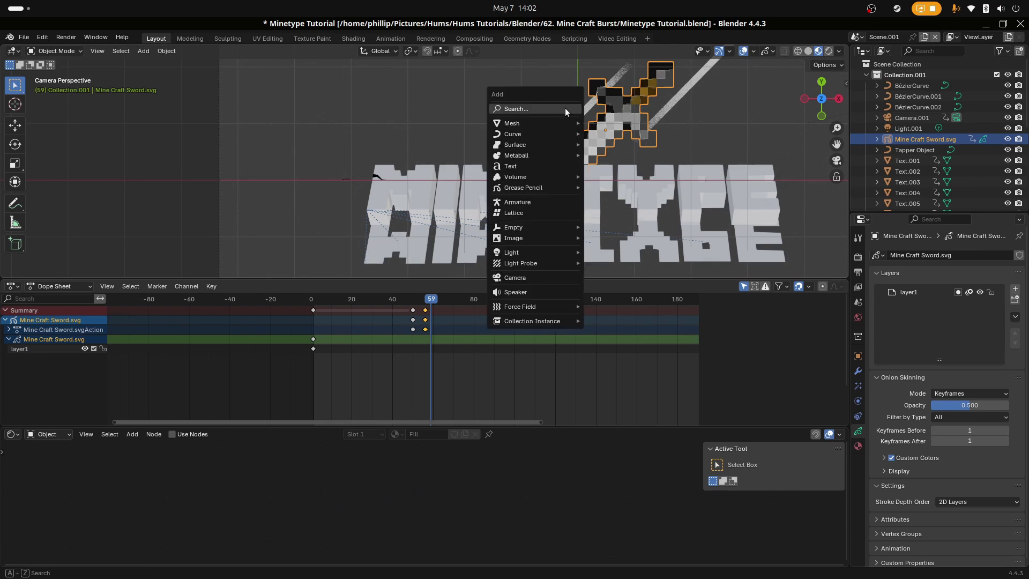
{"action": "mouse_move", "coordinate": [560, 121]}
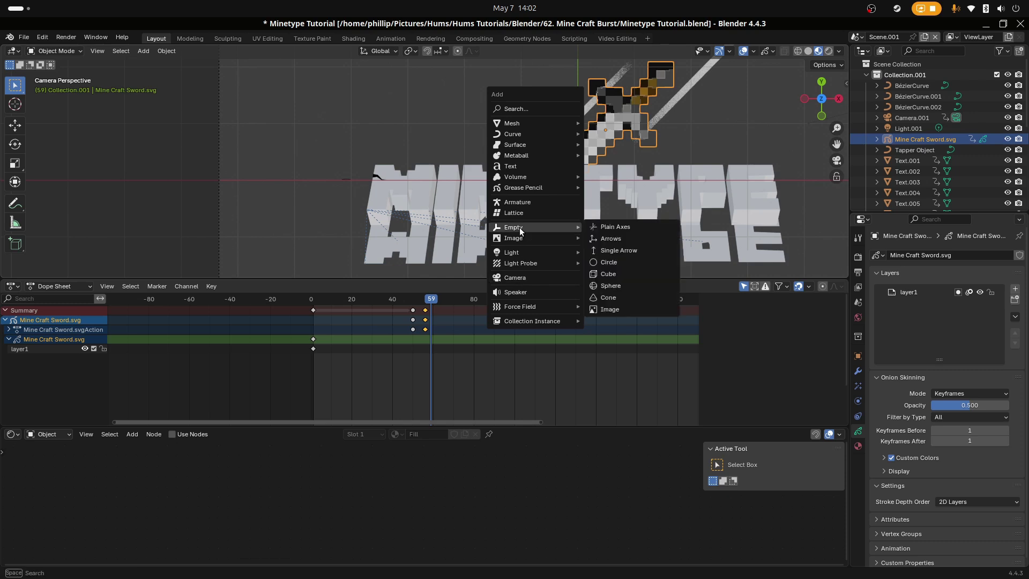
{"action": "mouse_move", "coordinate": [523, 226]}
{"action": "left_click", "coordinate": [621, 274]}
Step: Scale the cube empty down and move it along global Y to the sword's tip at the letters
{"action": "key", "text": "s"}
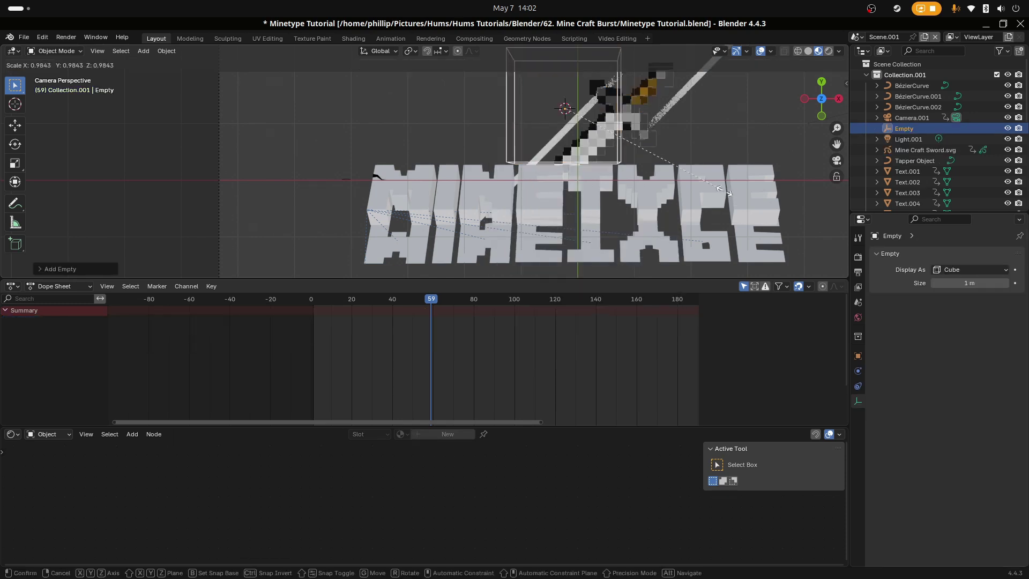
{"action": "left_click", "coordinate": [611, 152]}
{"action": "key", "text": "g"}
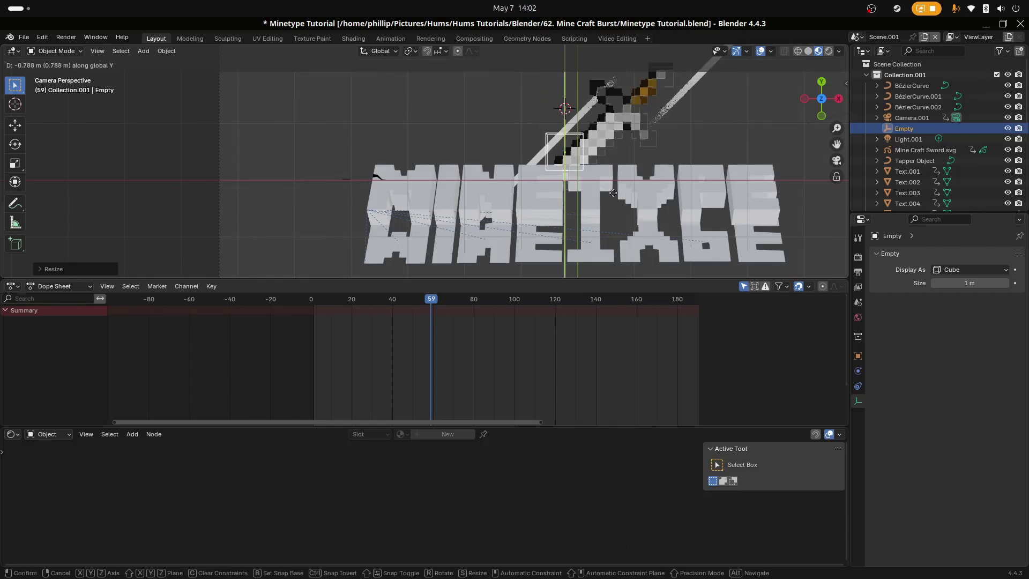
{"action": "left_click", "coordinate": [604, 178]}
{"action": "scroll", "coordinate": [603, 179], "scroll_direction": "up", "scroll_amount": 2}
{"action": "scroll", "coordinate": [603, 178], "scroll_direction": "down", "scroll_amount": 2}
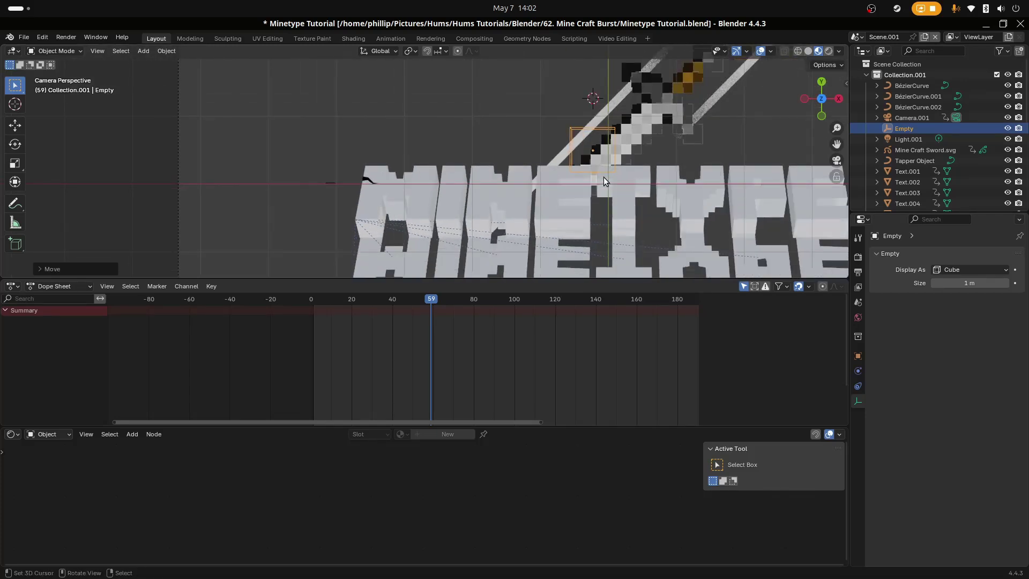
Step: Rename the cube empty Crack Control
{"action": "key", "text": "F2"}
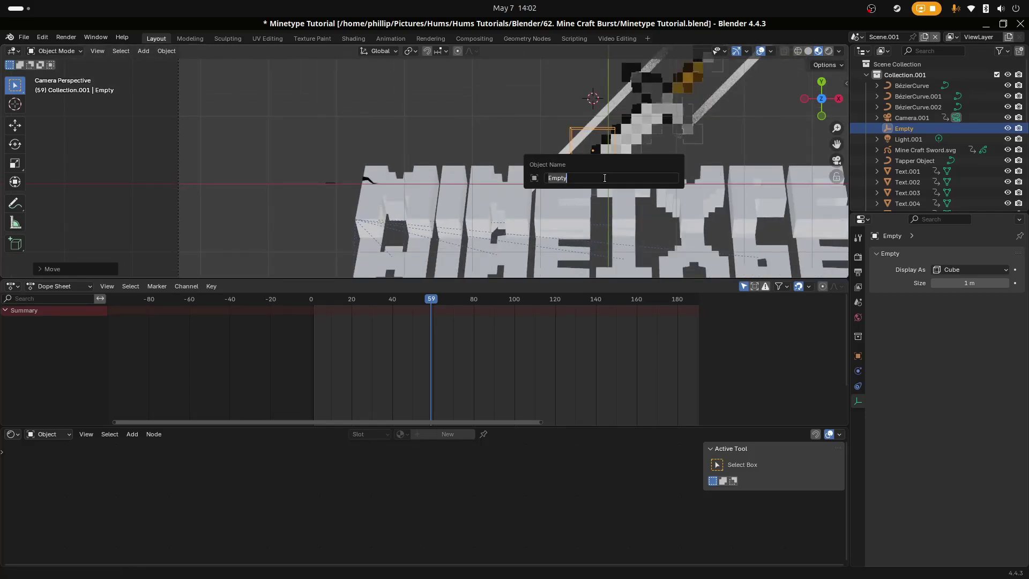
{"action": "type", "text": "ck Control"}
{"action": "key", "text": "Return"}
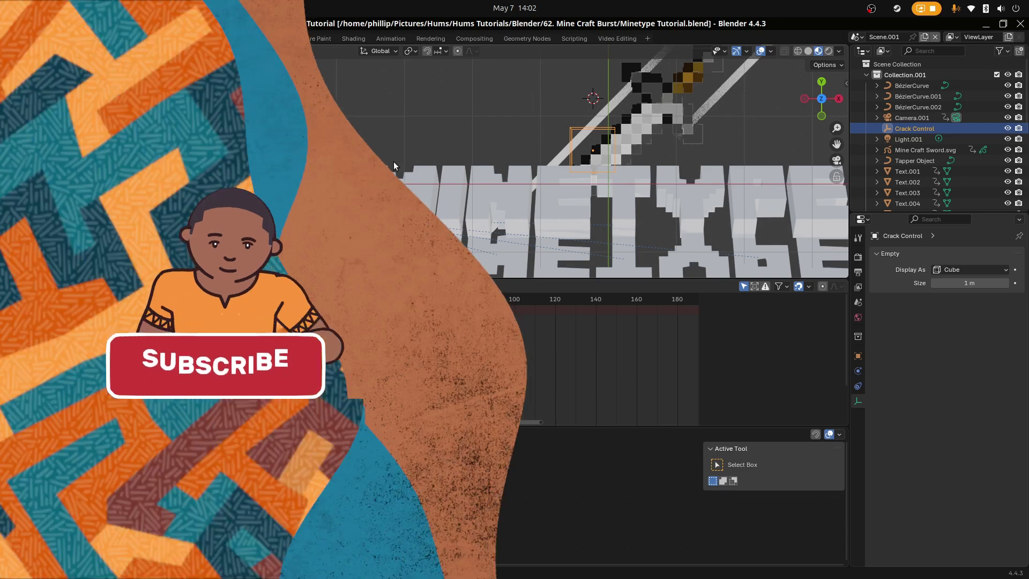
Step: Select the black crack curve on the letter M and expand its bevel Start & End Mapping settings
{"action": "left_click", "coordinate": [918, 107]}
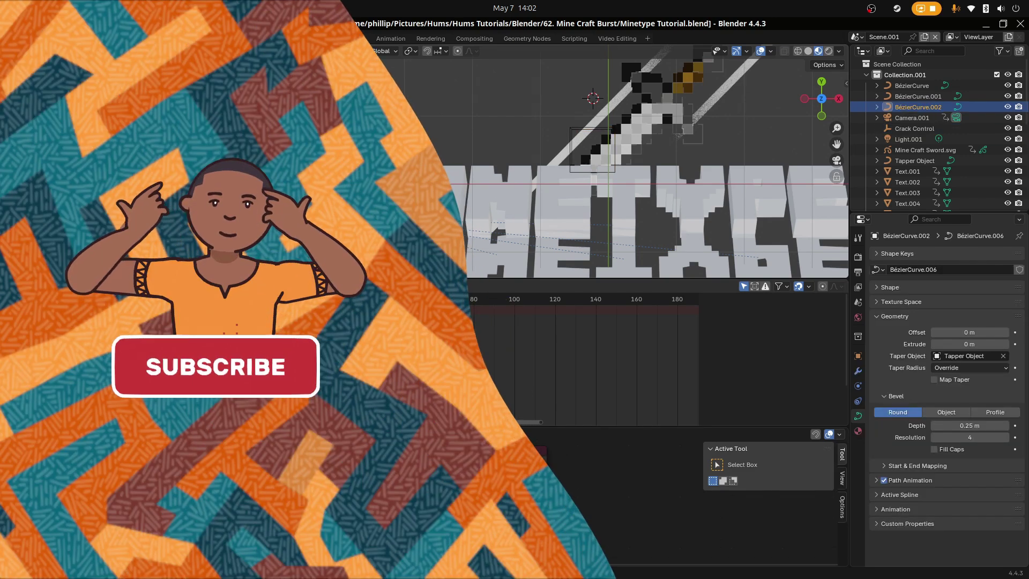
{"action": "left_click", "coordinate": [571, 150]}
{"action": "left_click", "coordinate": [367, 180]}
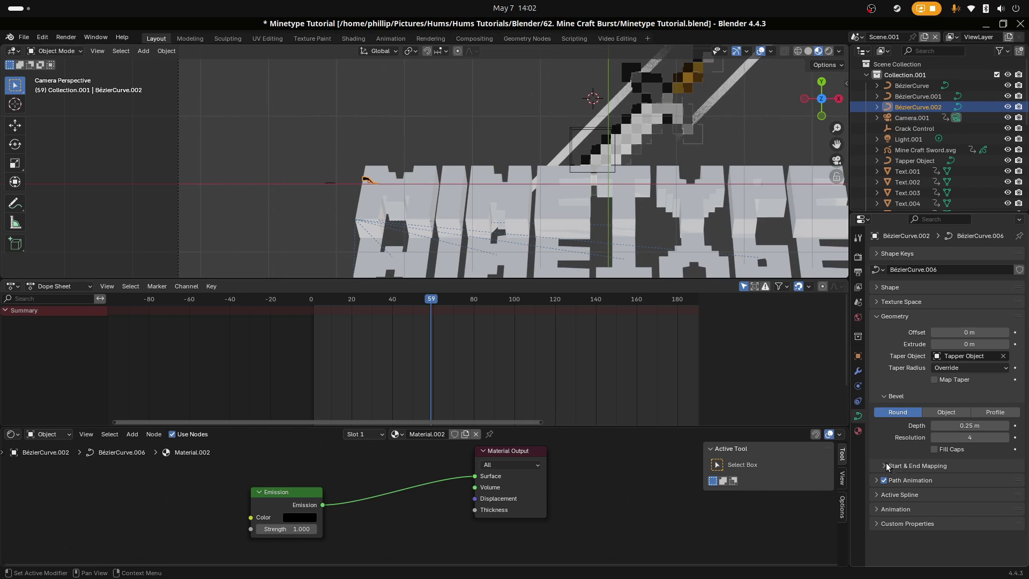
{"action": "left_click", "coordinate": [877, 319]}
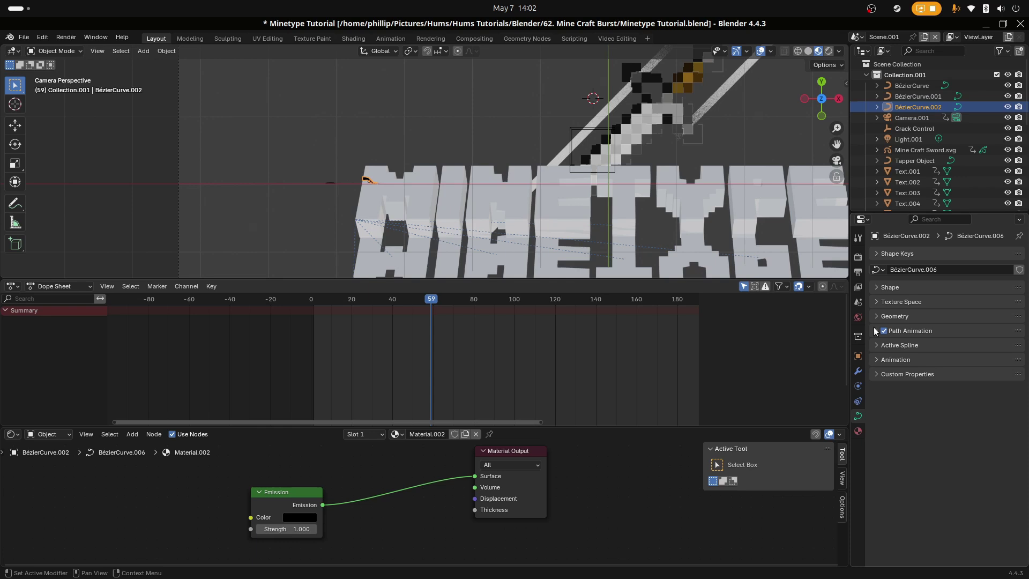
{"action": "left_click", "coordinate": [876, 330]}
{"action": "left_click", "coordinate": [877, 330]}
{"action": "left_click", "coordinate": [877, 317]}
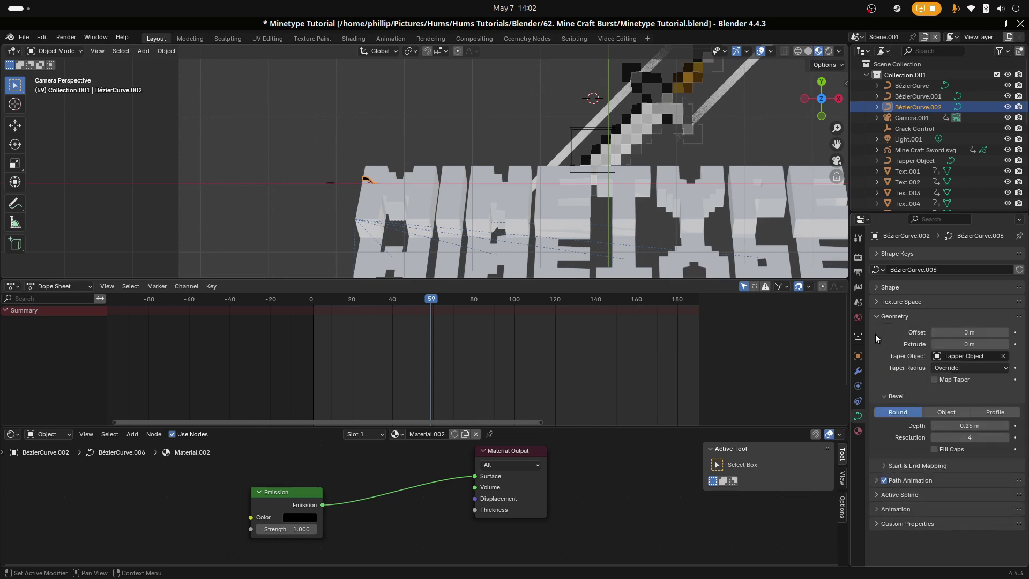
{"action": "left_click", "coordinate": [894, 465]}
{"action": "scroll", "coordinate": [904, 477], "scroll_direction": "down", "scroll_amount": 1}
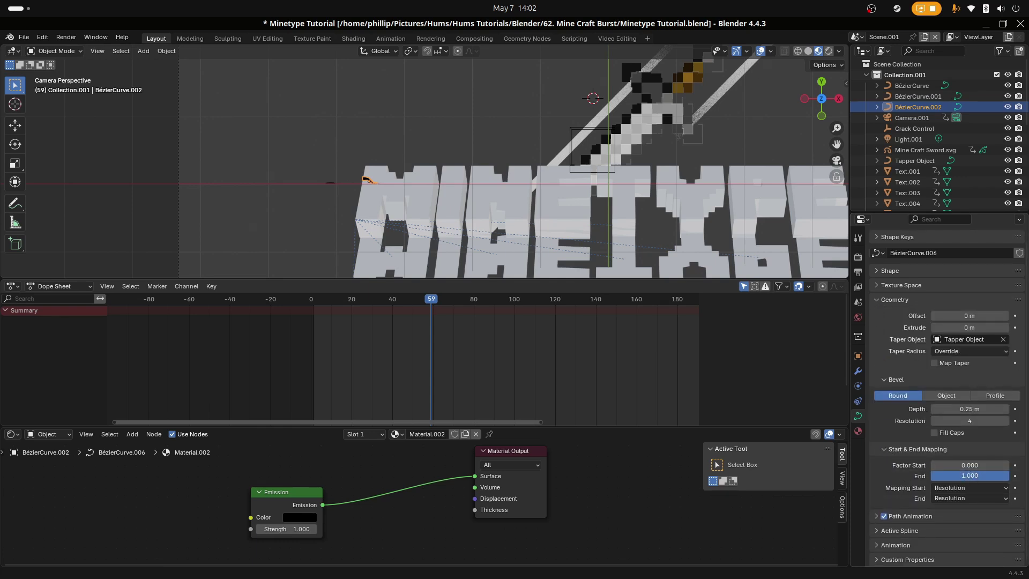
Step: Test the crack curve's bevel Factor Start, return it to 0, and save the file
{"action": "mouse_move", "coordinate": [928, 465]}
{"action": "left_mouse_down"}
{"action": "mouse_move", "coordinate": [941, 465]}
{"action": "mouse_move", "coordinate": [931, 465]}
{"action": "left_mouse_up"}
{"action": "scroll", "coordinate": [345, 179], "scroll_direction": "up", "scroll_amount": 5}
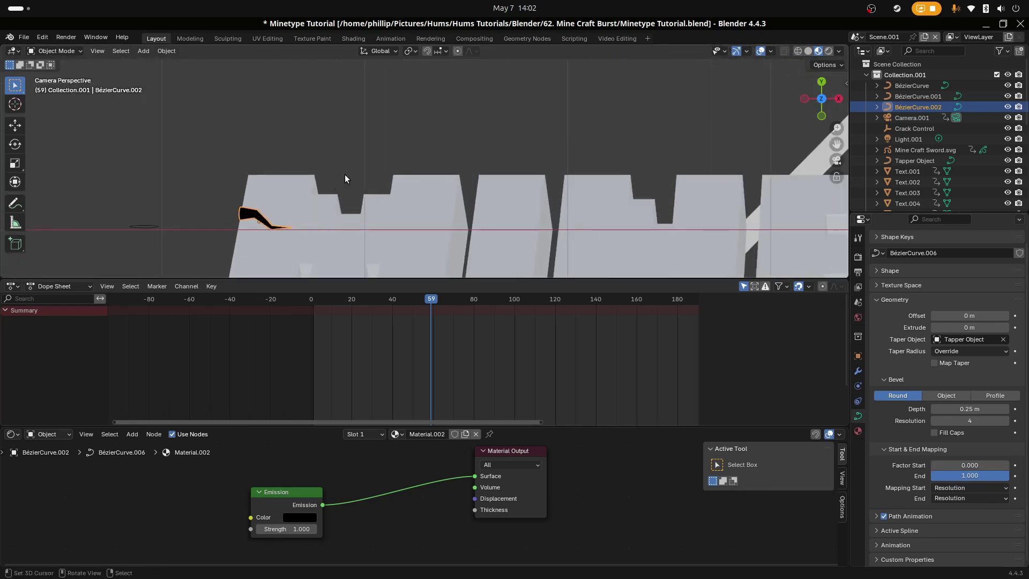
{"action": "middle_click_drag", "start_coordinate": [345, 178], "coordinate": [369, 106], "text": "shift"}
{"action": "mouse_move", "coordinate": [935, 466]}
{"action": "left_mouse_down"}
{"action": "mouse_move", "coordinate": [1009, 465]}
{"action": "mouse_move", "coordinate": [934, 465]}
{"action": "left_mouse_up"}
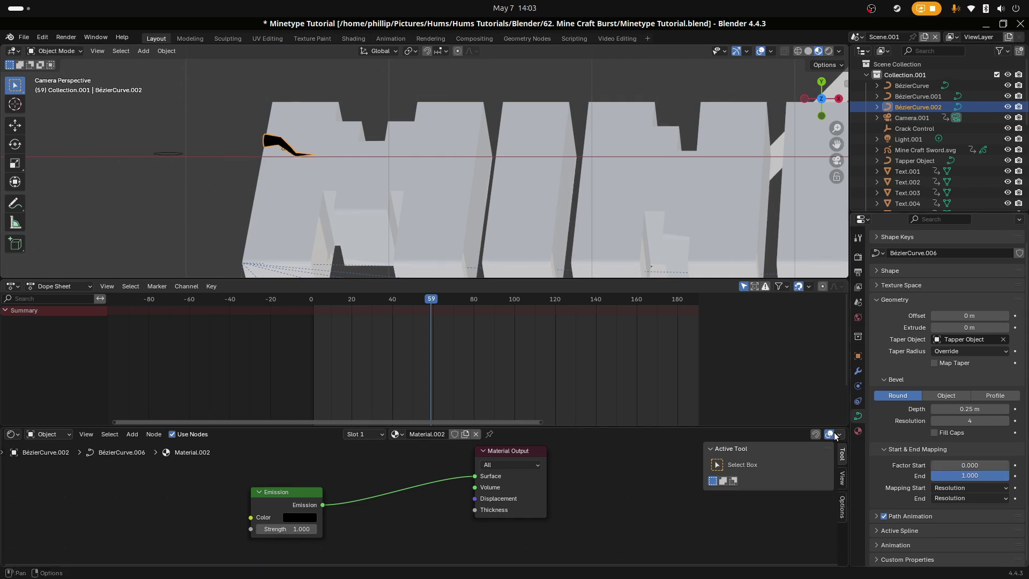
{"action": "scroll", "coordinate": [381, 182], "scroll_direction": "down", "scroll_amount": 2}
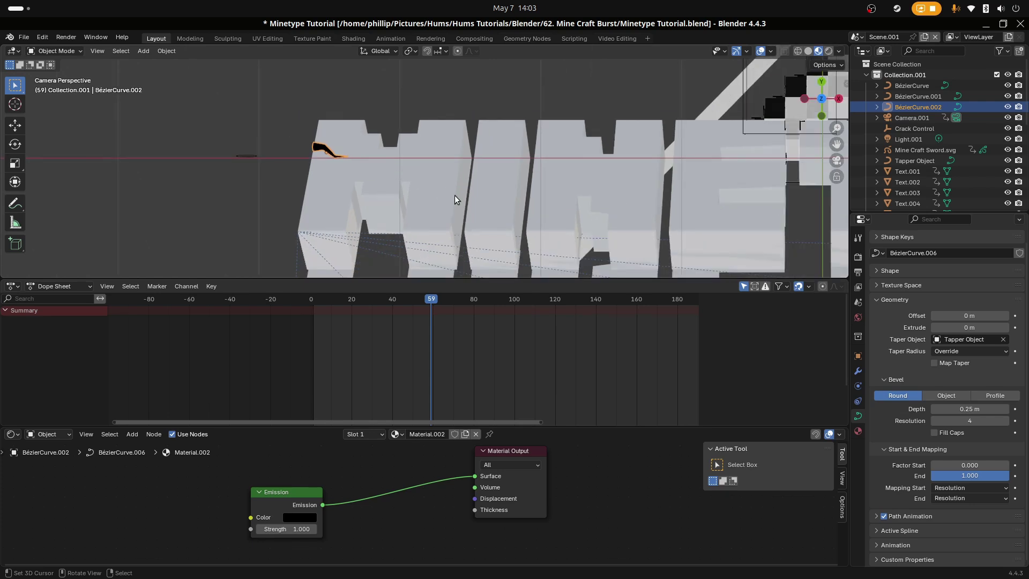
{"action": "scroll", "coordinate": [454, 195], "scroll_direction": "down", "scroll_amount": 3}
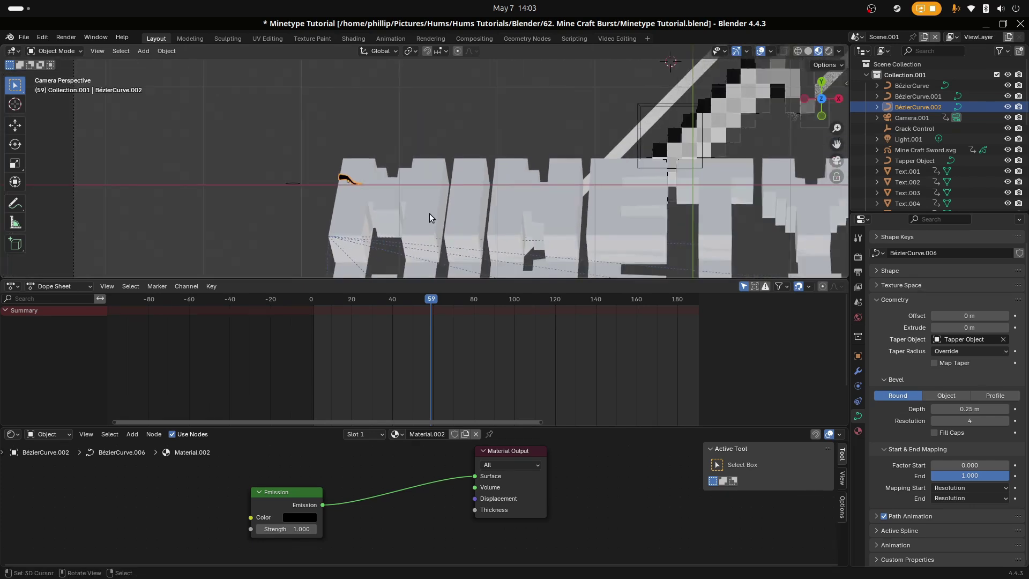
{"action": "key", "text": "ctrl+s"}
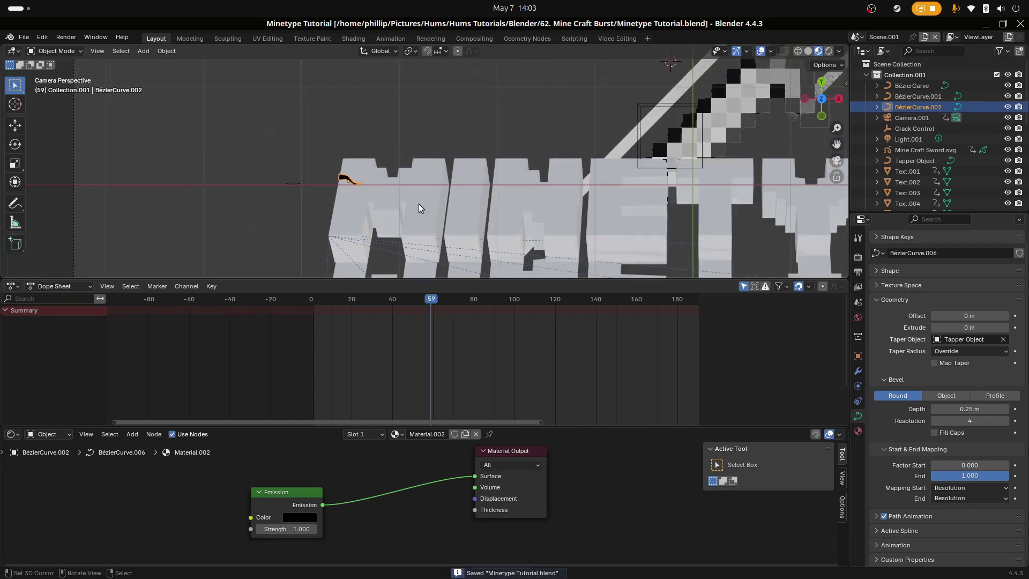
Step: Add a driver to the crack curve's Factor Start with the Crack Control empty as its source object
{"action": "left_click_drag", "start_coordinate": [945, 463], "coordinate": [956, 466]}
{"action": "right_click", "coordinate": [956, 466]}
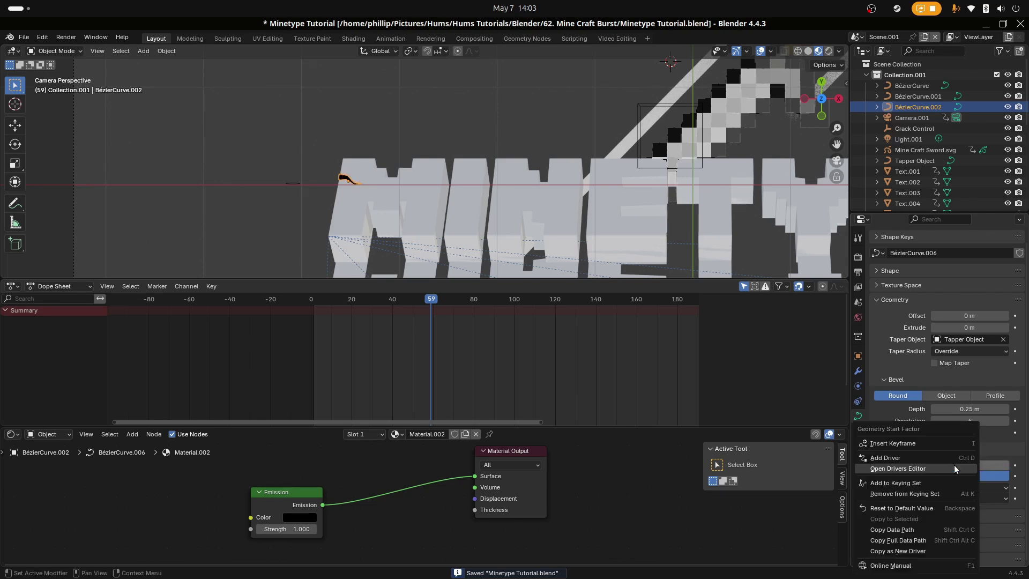
{"action": "left_click", "coordinate": [928, 458]}
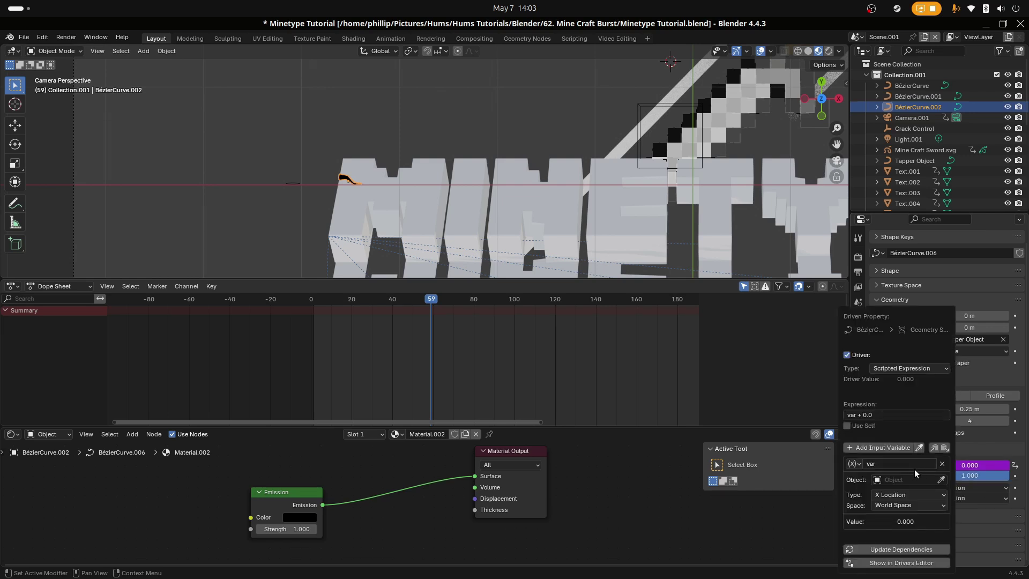
{"action": "left_click", "coordinate": [941, 479]}
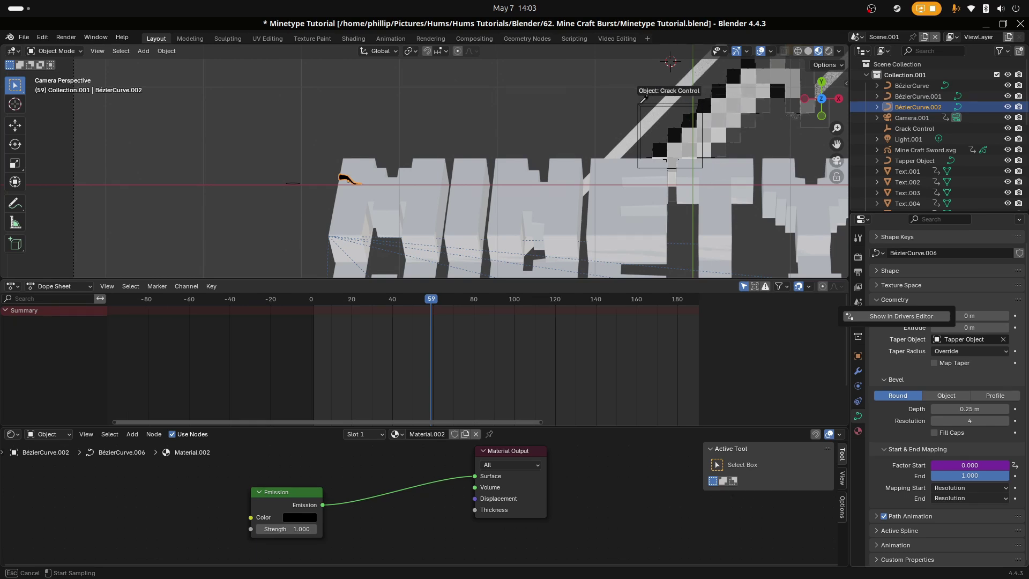
{"action": "left_click", "coordinate": [654, 133]}
Step: Set the Factor Start driver variable to Crack Control's Y Location in the Drivers Editor and close it
{"action": "right_click", "coordinate": [944, 465]}
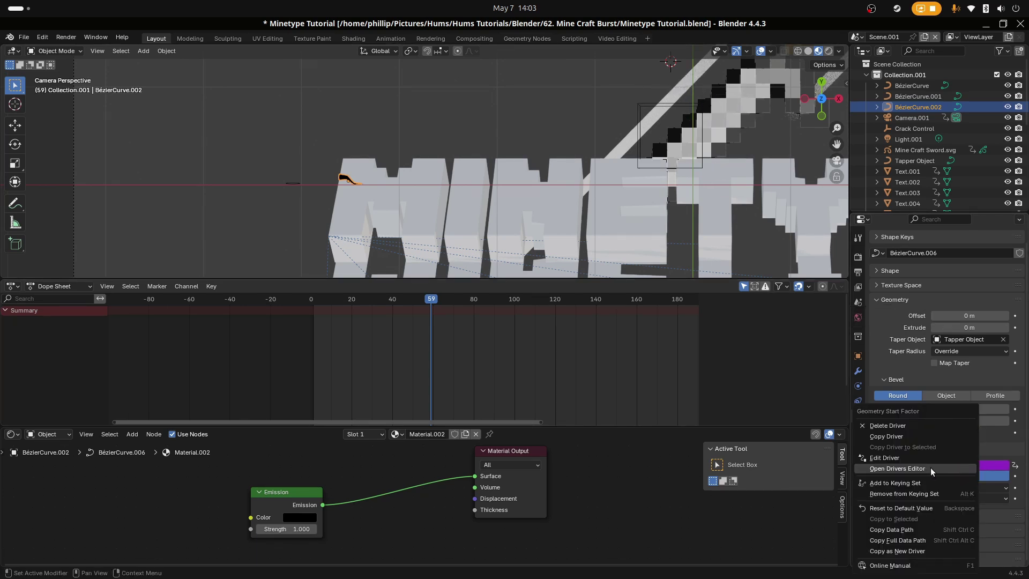
{"action": "left_click", "coordinate": [930, 470]}
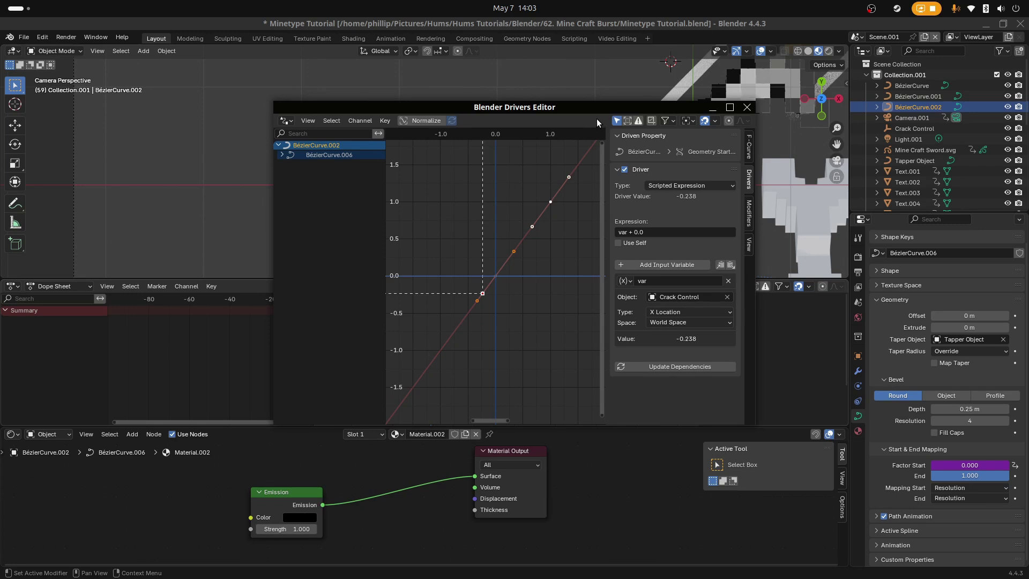
{"action": "left_click_drag", "start_coordinate": [595, 107], "coordinate": [347, 84]}
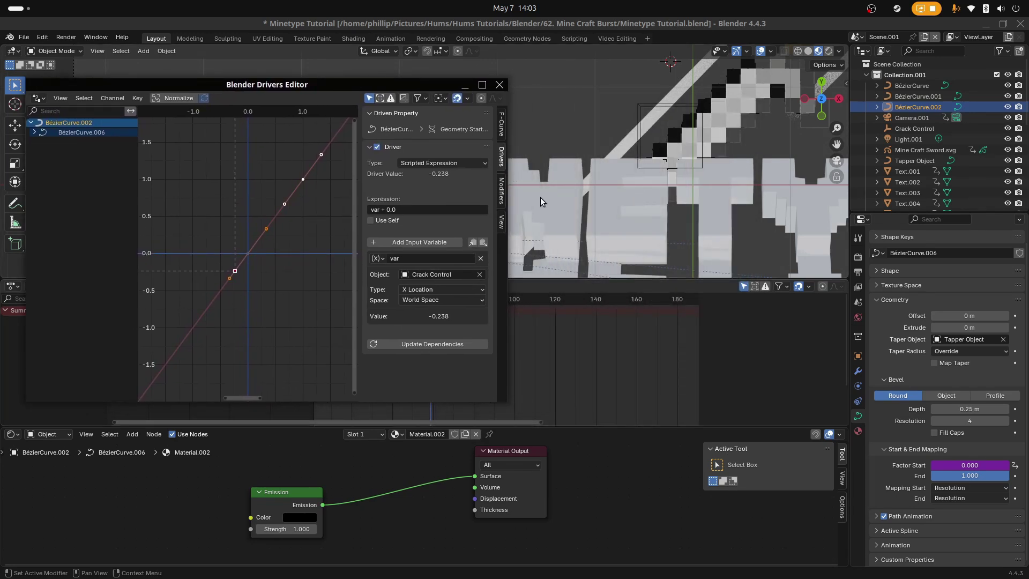
{"action": "left_click", "coordinate": [448, 289]}
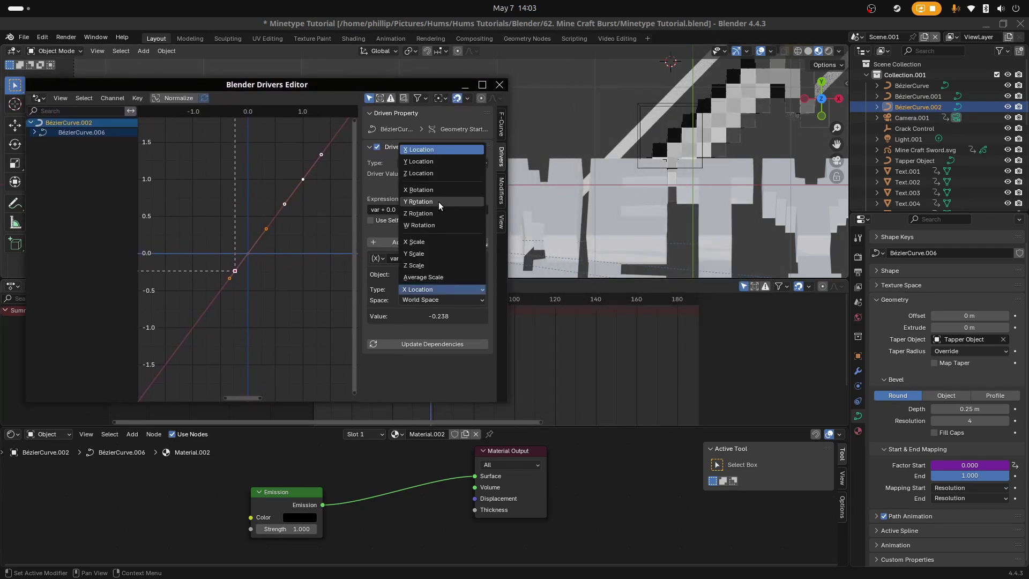
{"action": "left_click", "coordinate": [443, 161]}
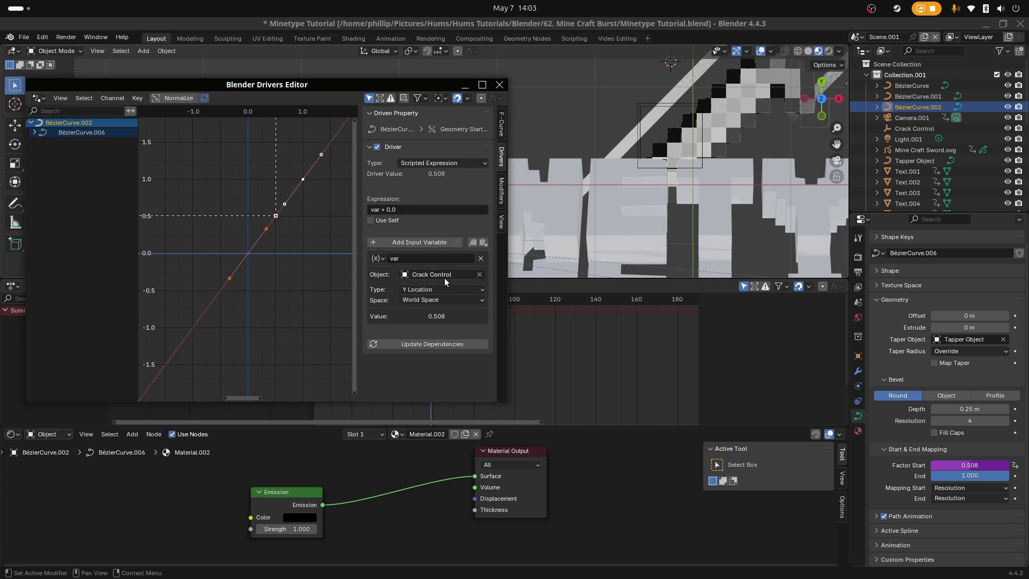
{"action": "left_click", "coordinate": [498, 86]}
Step: Move the Crack Control empty along global Y to test how it drives the crack on the letter M
{"action": "left_click", "coordinate": [644, 125]}
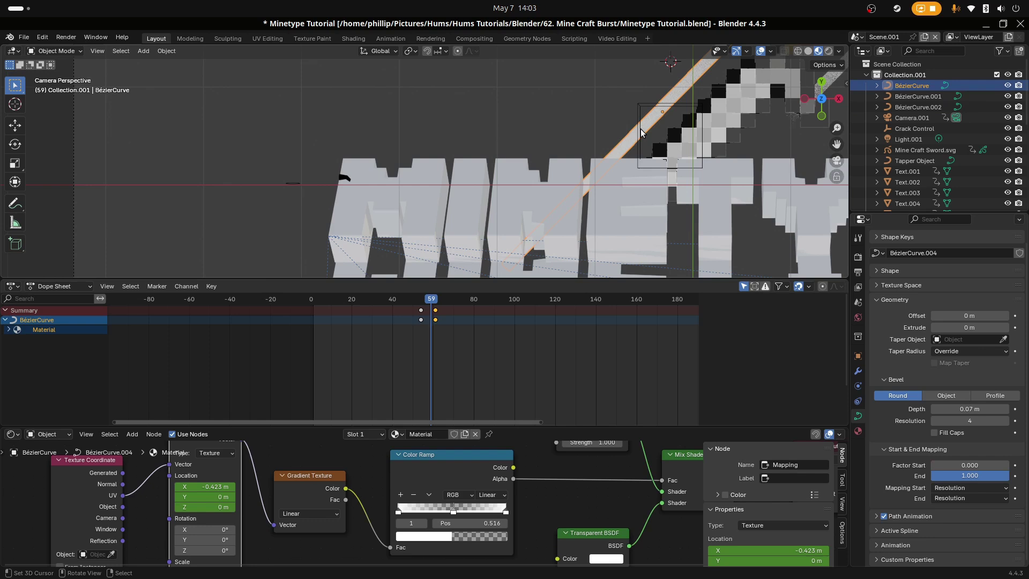
{"action": "left_click", "coordinate": [641, 130]}
{"action": "key", "text": "g"}
{"action": "key", "text": "y"}
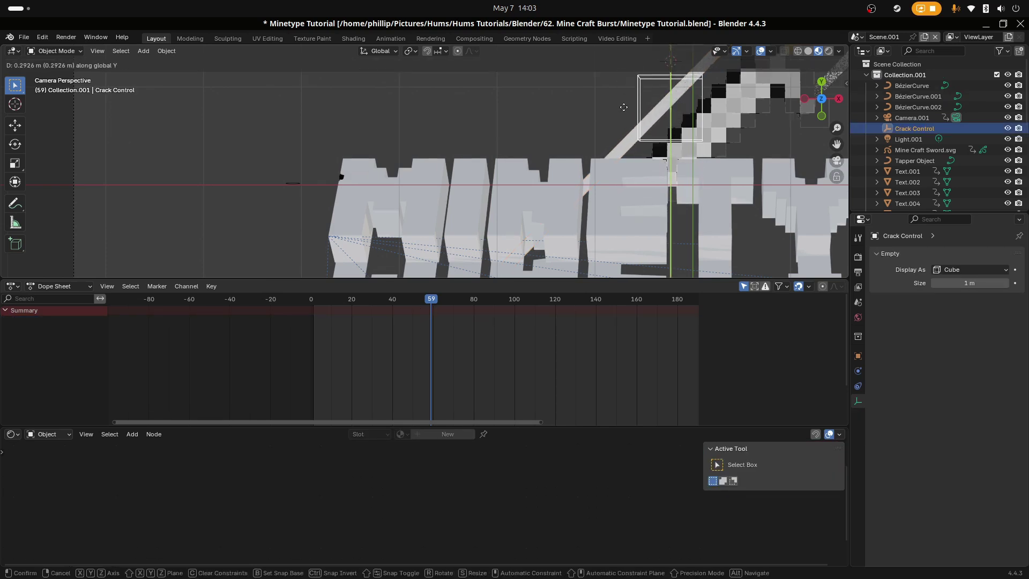
{"action": "left_click", "coordinate": [628, 182]}
{"action": "scroll", "coordinate": [584, 165], "scroll_direction": "down", "scroll_amount": 2}
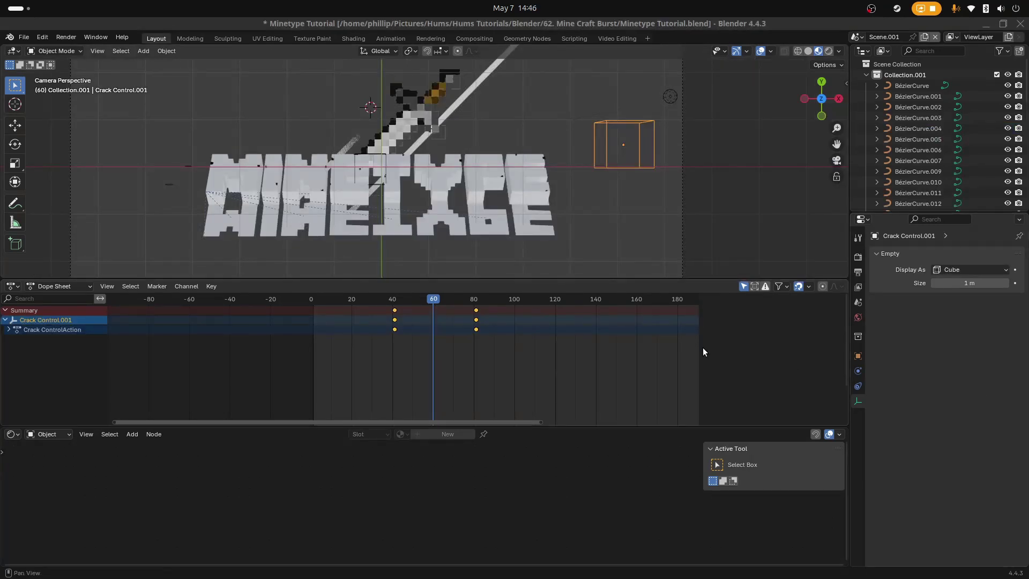
Step: Play back and scrub the timeline from frame 41 to check how the cracks grow across the letters
{"action": "scroll", "coordinate": [473, 323], "scroll_direction": "up", "scroll_amount": 1}
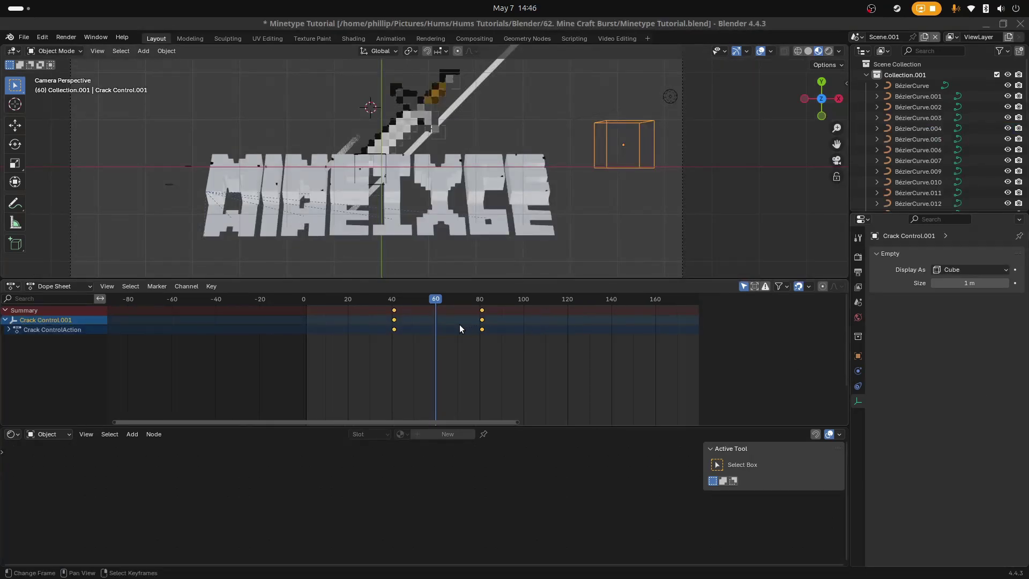
{"action": "left_click_drag", "start_coordinate": [459, 324], "coordinate": [394, 343]}
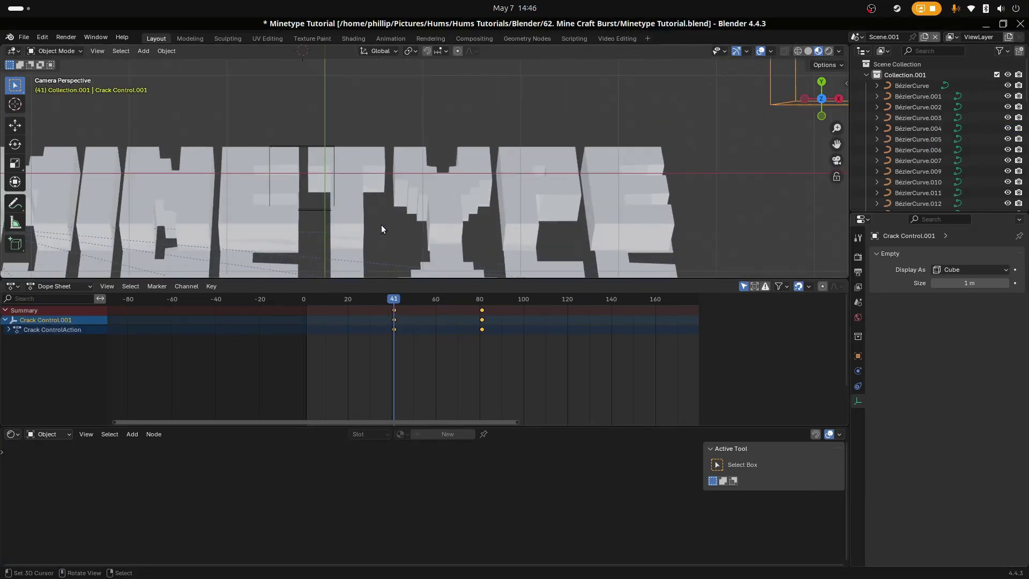
{"action": "key", "text": "space"}
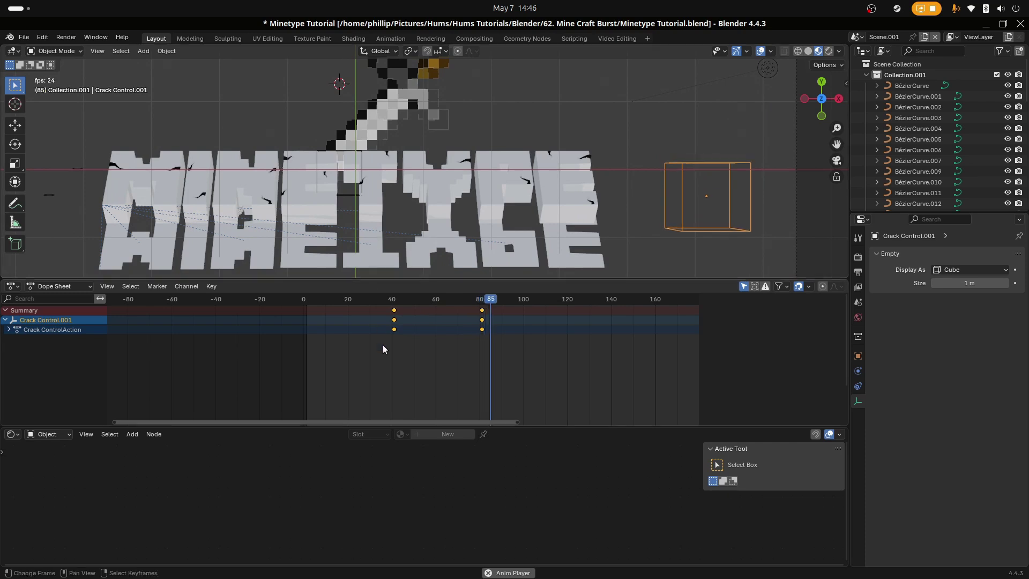
{"action": "key", "text": "space"}
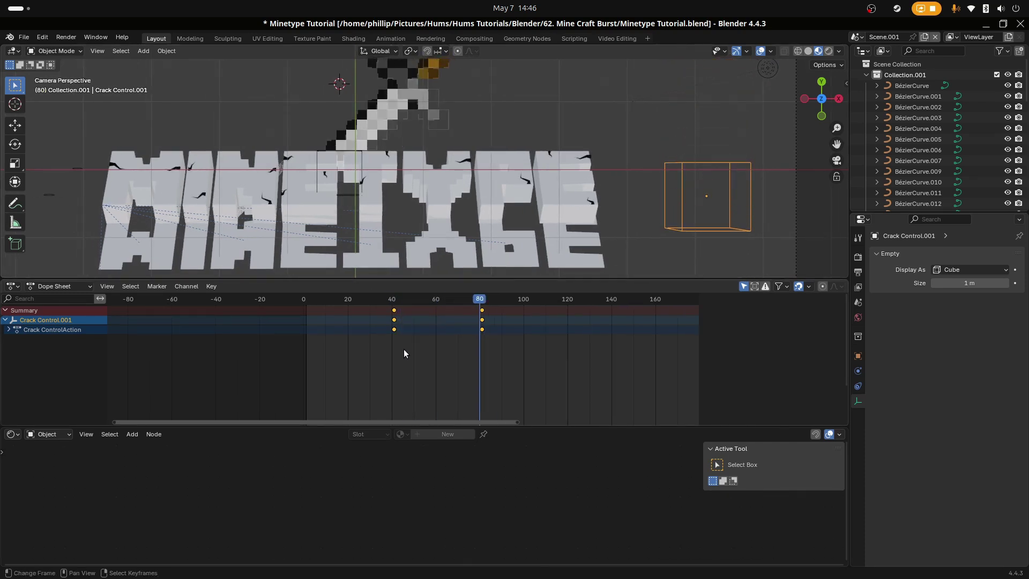
{"action": "mouse_move", "coordinate": [473, 346]}
{"action": "left_mouse_down"}
{"action": "mouse_move", "coordinate": [422, 349]}
{"action": "mouse_move", "coordinate": [471, 349]}
{"action": "left_mouse_up"}
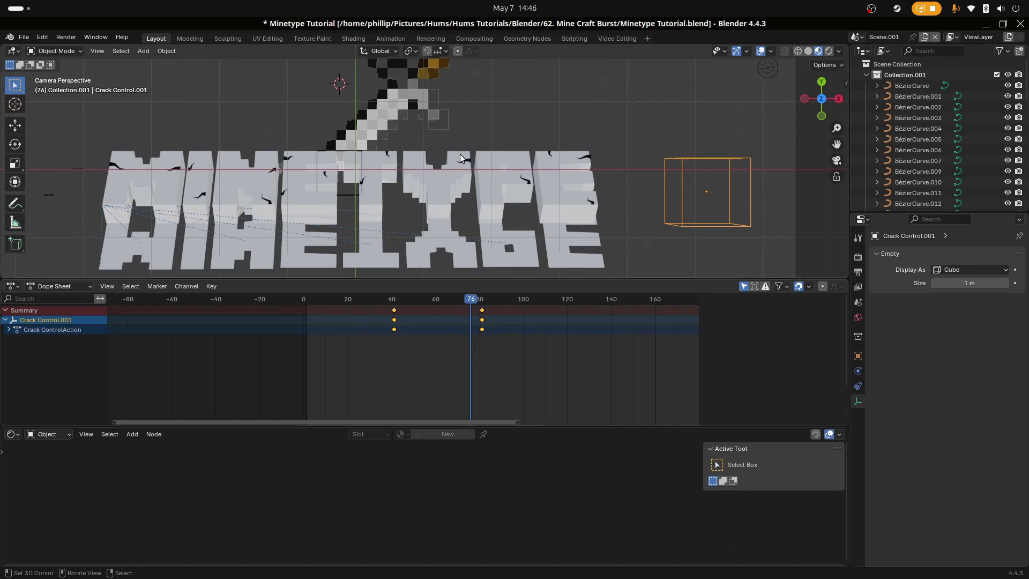
{"action": "scroll", "coordinate": [466, 202], "scroll_direction": "down", "scroll_amount": 2}
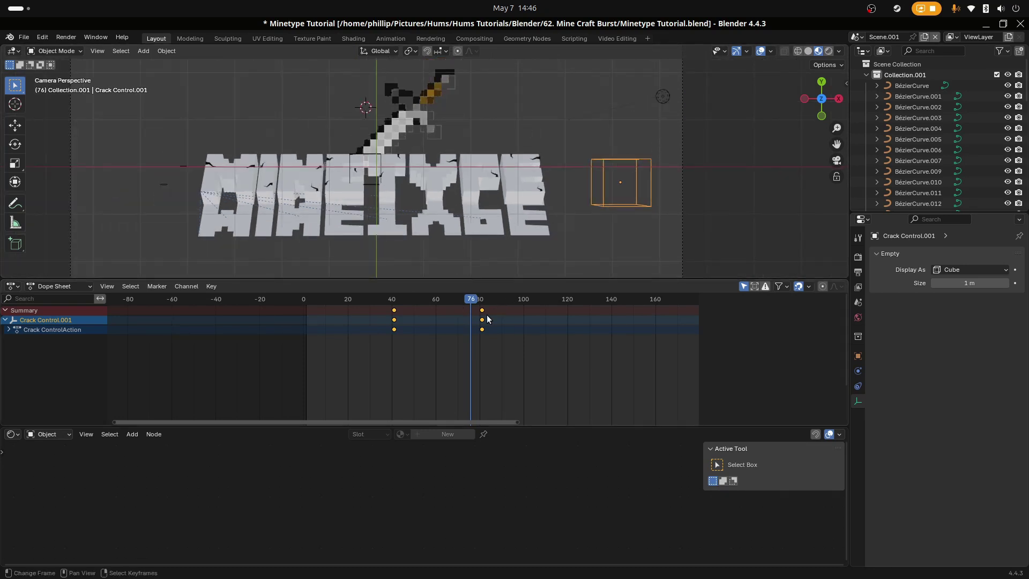
{"action": "left_click", "coordinate": [450, 335]}
{"action": "left_click_drag", "start_coordinate": [450, 335], "coordinate": [475, 338]}
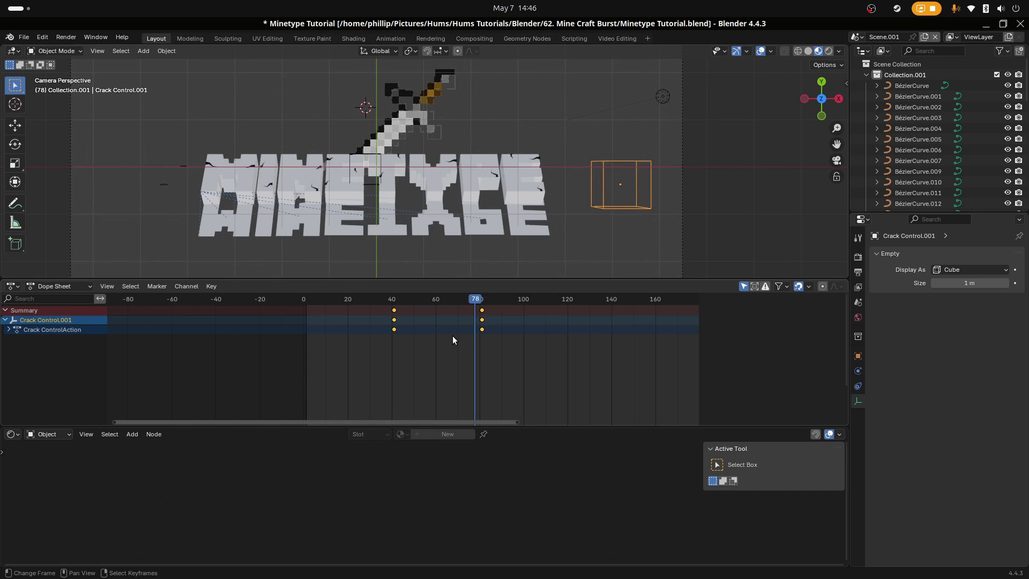
{"action": "scroll", "coordinate": [367, 177], "scroll_direction": "up", "scroll_amount": 1}
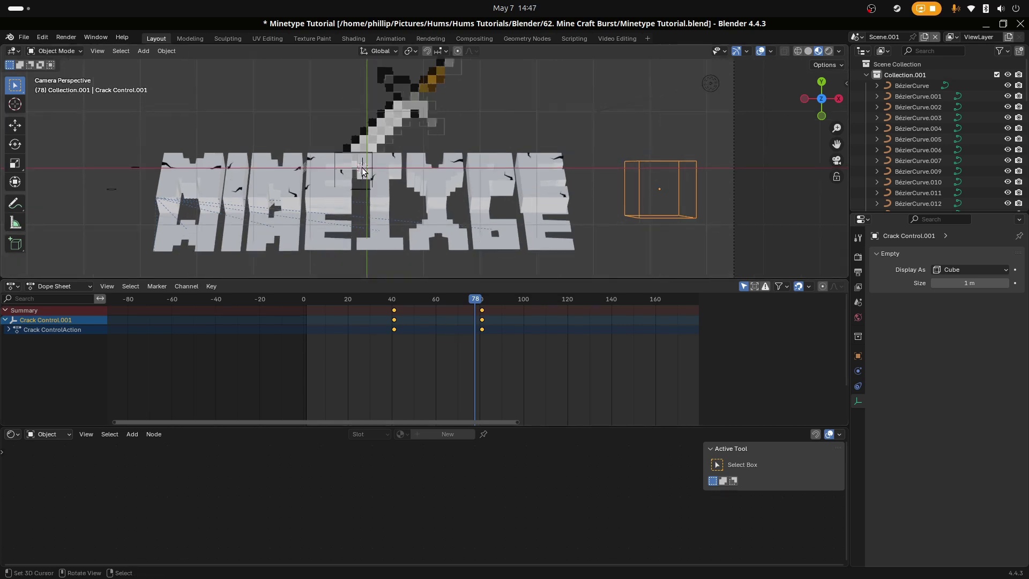
Step: Snap the 3D cursor to the world origin and the Crack Control.001 empty to the grid
{"action": "key", "text": "shift+s"}
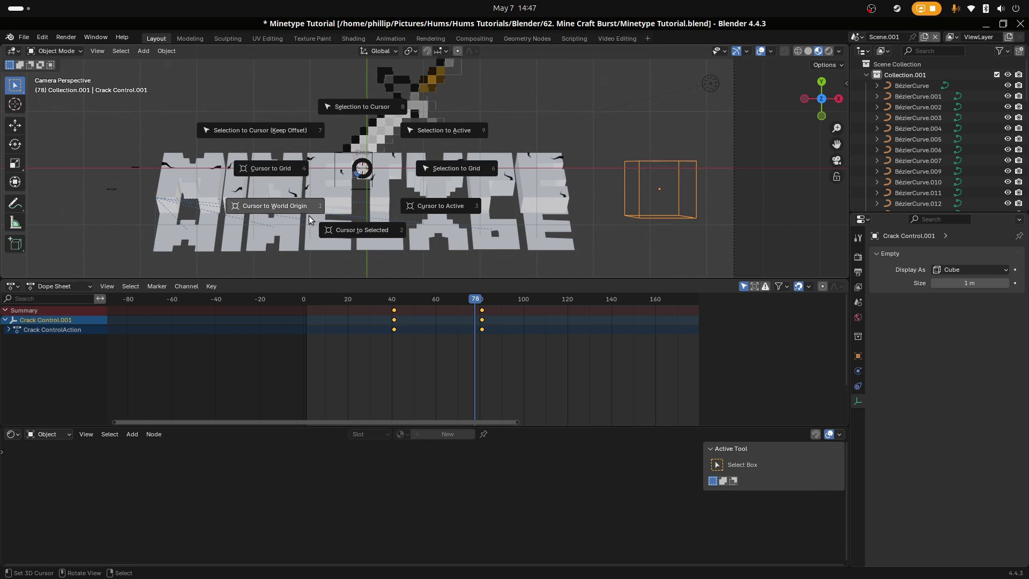
{"action": "left_click", "coordinate": [291, 211]}
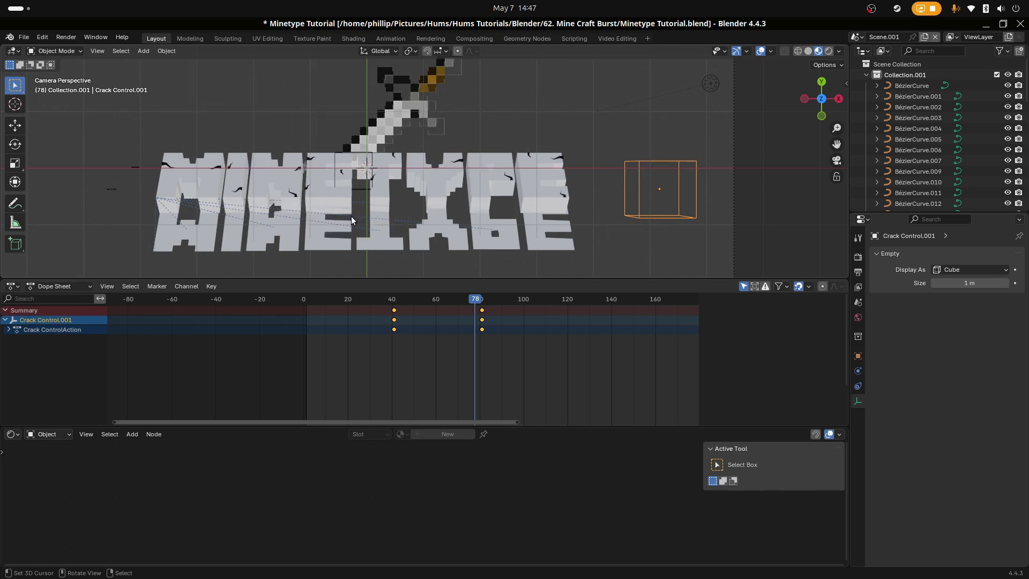
{"action": "key", "text": "shift+s"}
{"action": "left_click", "coordinate": [491, 230]}
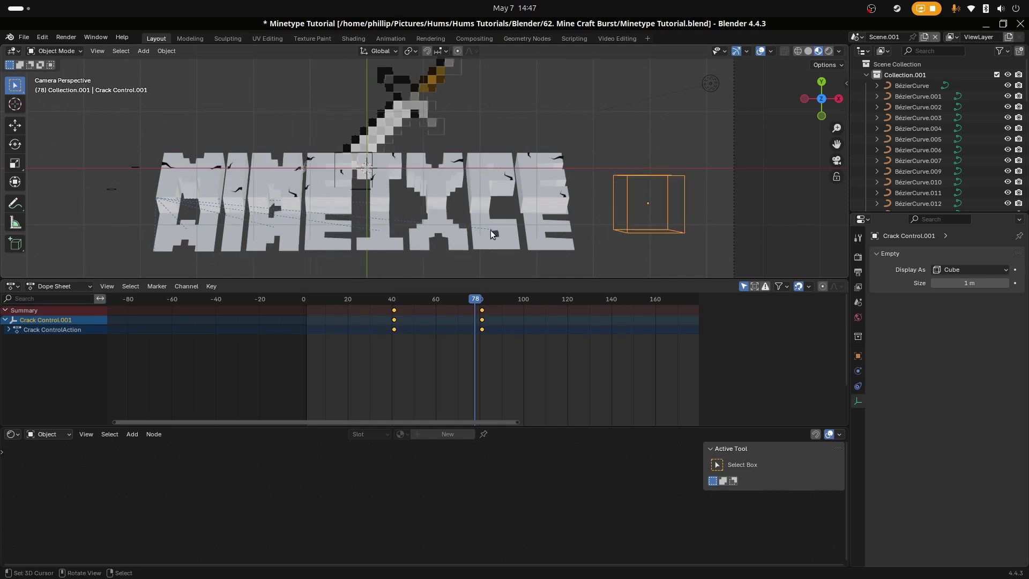
Step: Add a mesh cube at the 3D cursor and scale it down to about 0.44
{"action": "key", "text": "shift+a"}
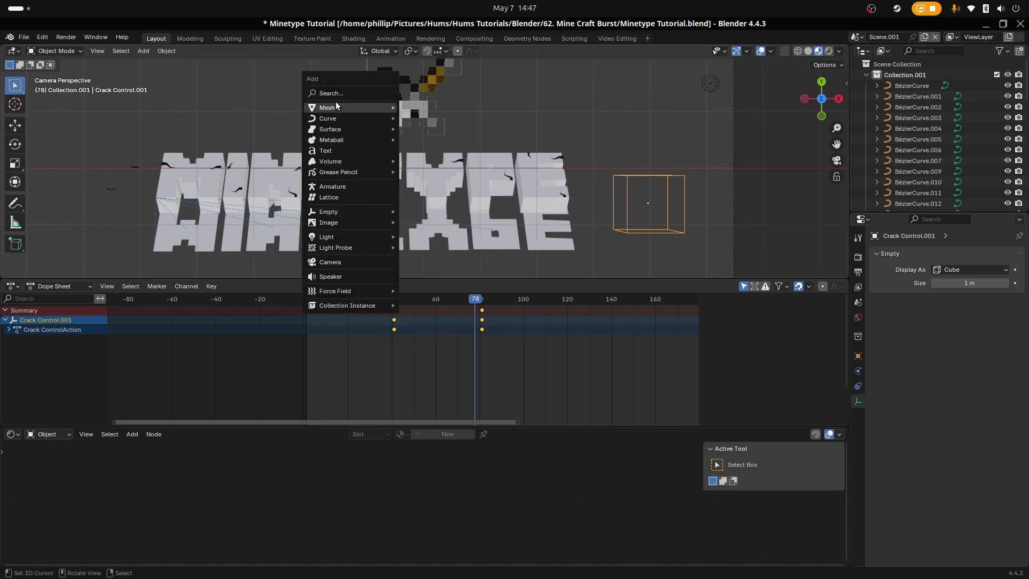
{"action": "mouse_move", "coordinate": [336, 106]}
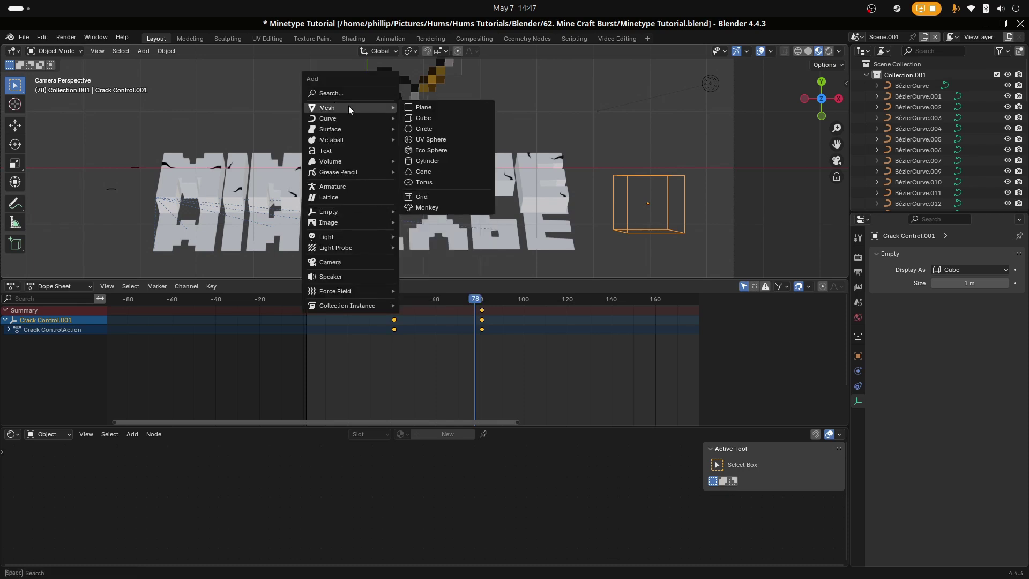
{"action": "left_click", "coordinate": [435, 118]}
{"action": "key", "text": "s"}
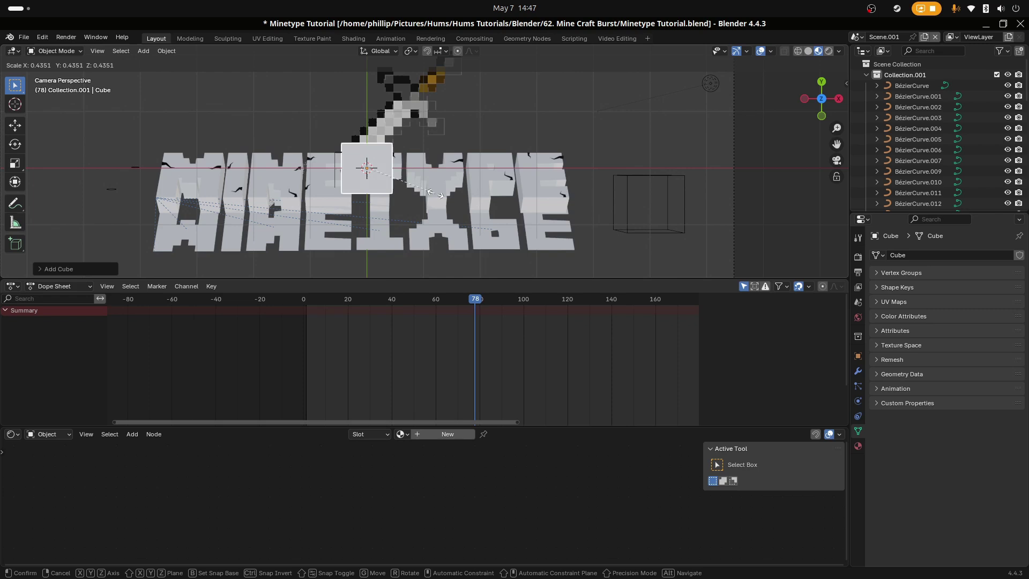
{"action": "left_click", "coordinate": [422, 202]}
Step: Replace the Dope Sheet with a Geometry Node Editor, create a new node tree for the cube, and maximize the editor
{"action": "left_click", "coordinate": [14, 287]}
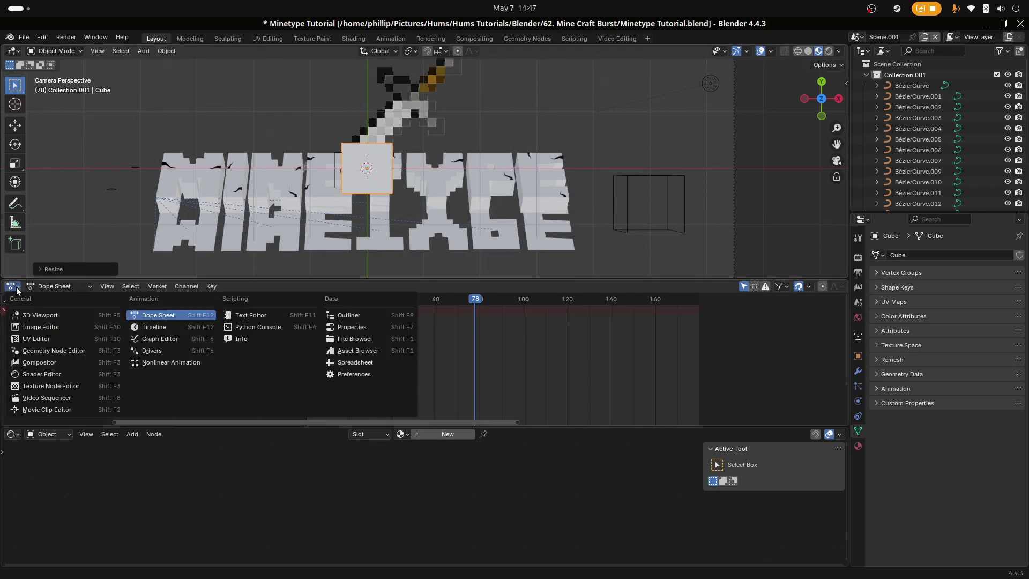
{"action": "left_click", "coordinate": [15, 288]}
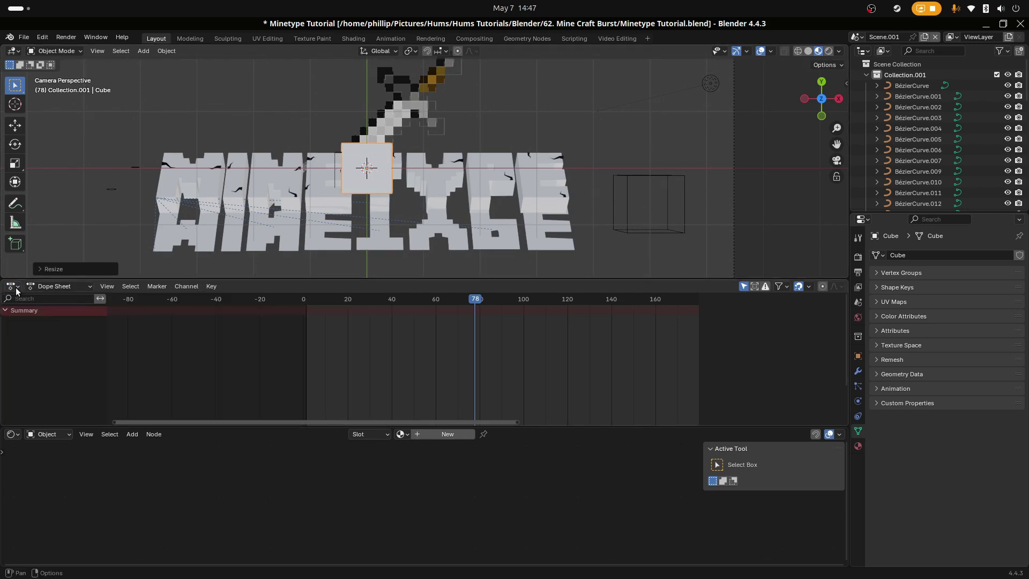
{"action": "left_click", "coordinate": [15, 288]}
{"action": "left_click", "coordinate": [39, 351]}
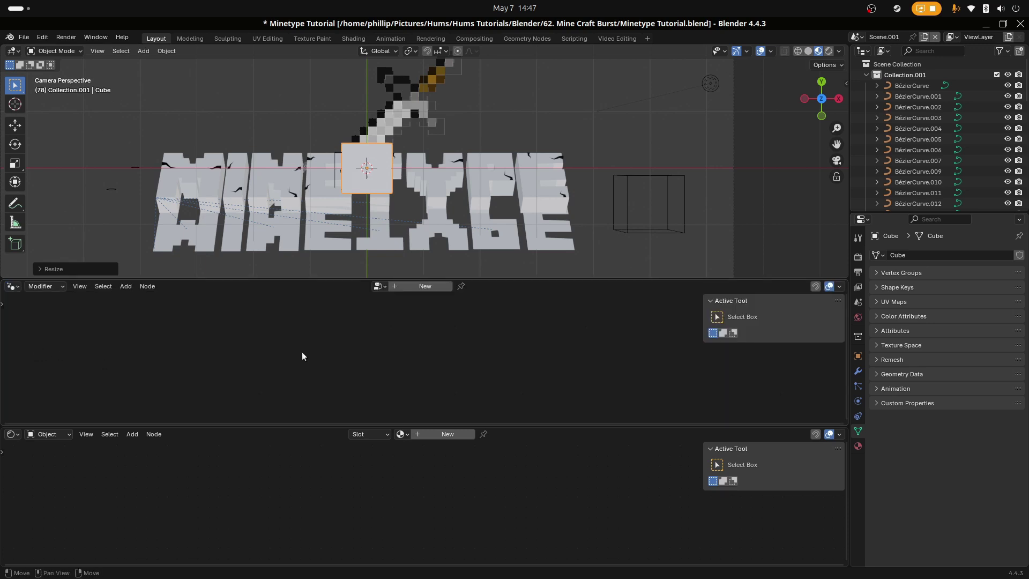
{"action": "left_click", "coordinate": [411, 285]}
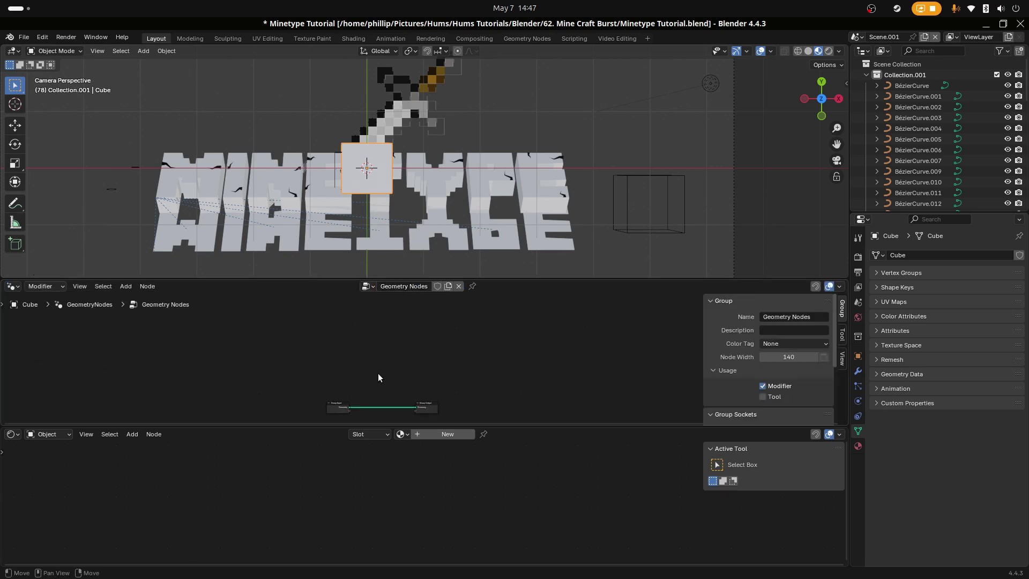
{"action": "scroll", "coordinate": [391, 356], "scroll_direction": "up", "scroll_amount": 6}
{"action": "scroll", "coordinate": [391, 355], "scroll_direction": "up", "scroll_amount": 2}
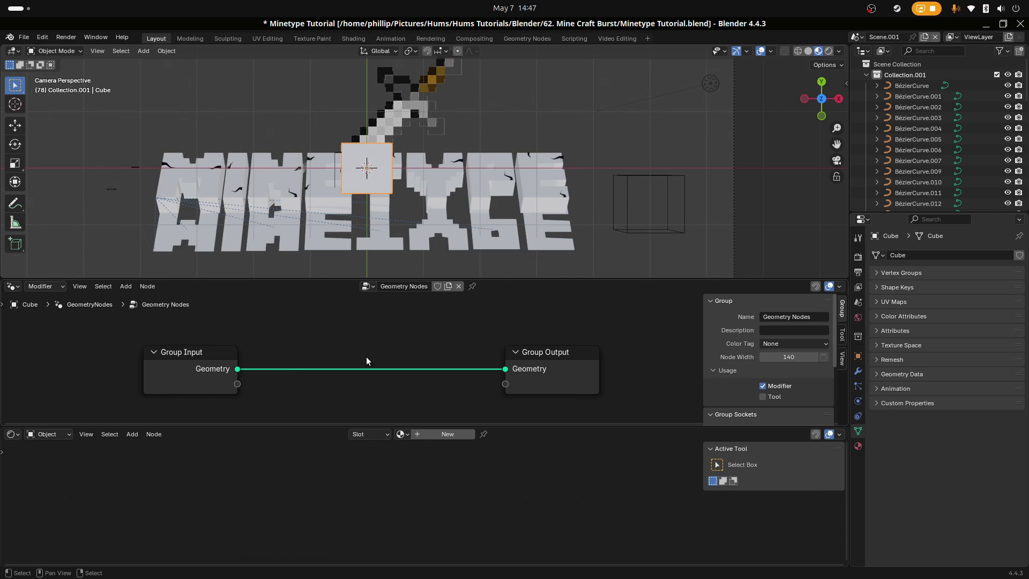
{"action": "key", "text": "ctrl+space"}
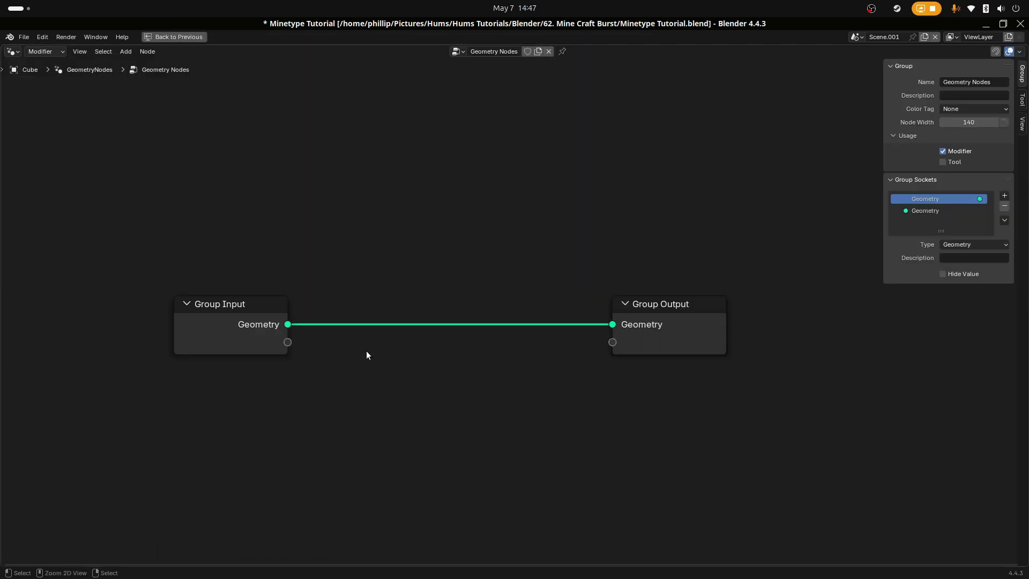
{"action": "middle_click_drag", "start_coordinate": [434, 362], "coordinate": [455, 343]}
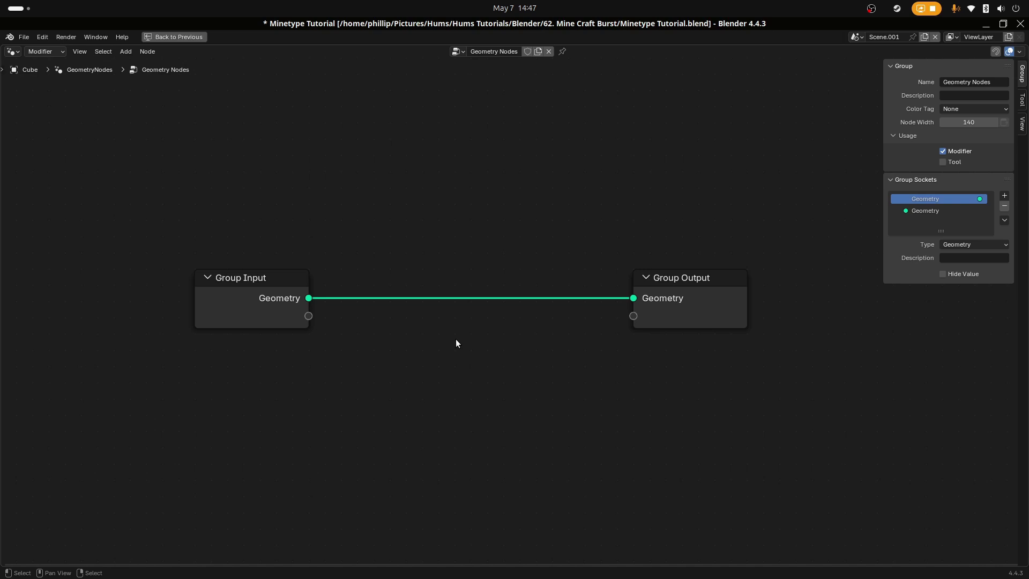
Step: Add a Position node above the Group Input node
{"action": "key", "text": "shift+a"}
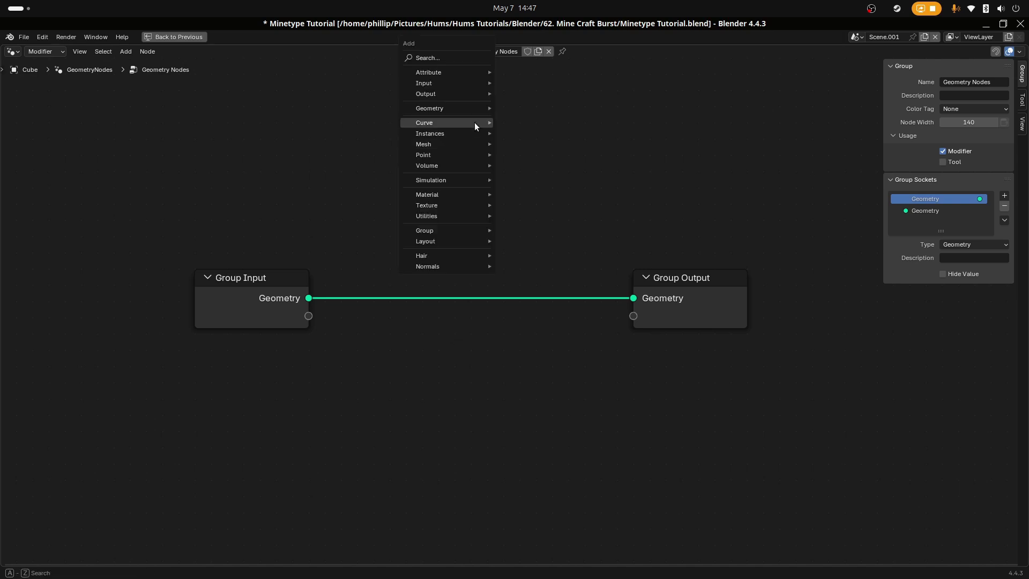
{"action": "left_click", "coordinate": [449, 60]}
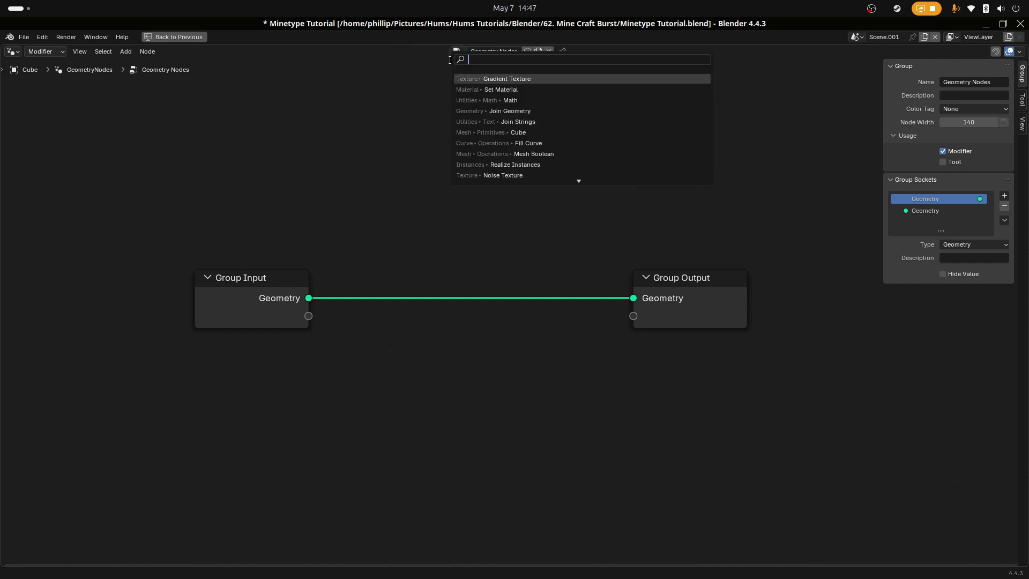
{"action": "type", "text": "position"}
{"action": "key", "text": "Return"}
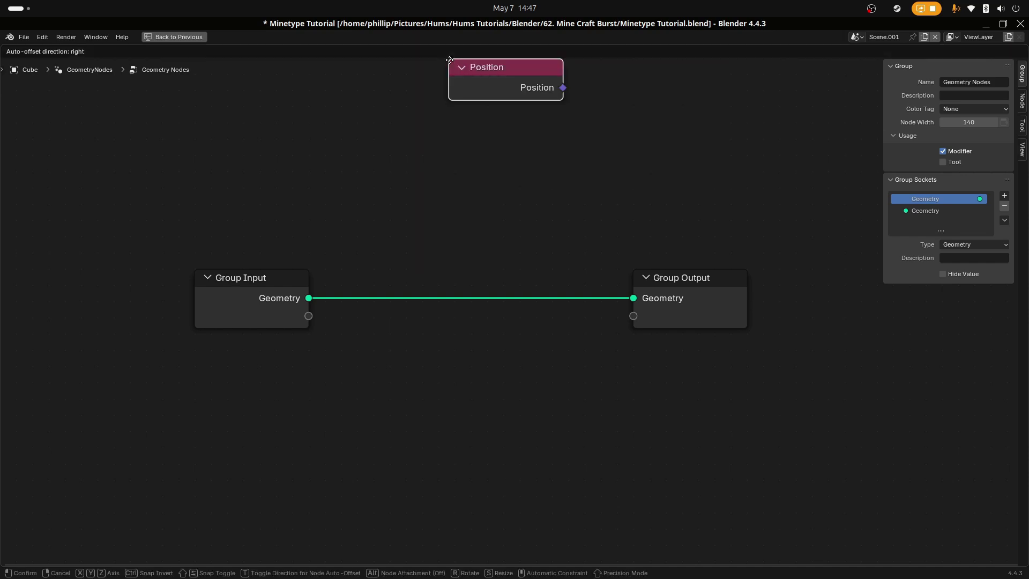
{"action": "left_click", "coordinate": [253, 168]}
Step: Add a Normal node just below the Position node
{"action": "key", "text": "shift+a"}
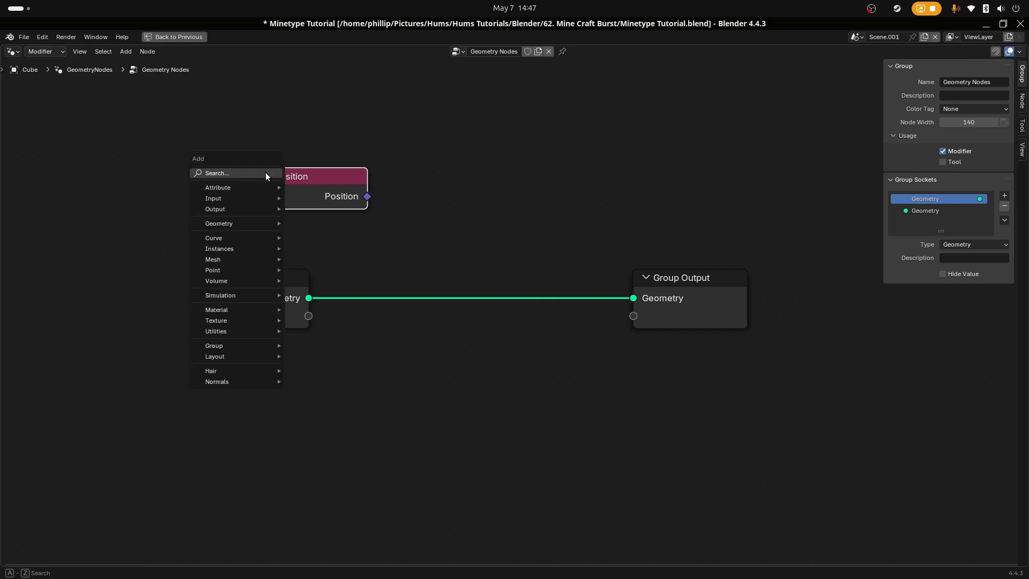
{"action": "left_click", "coordinate": [249, 172]}
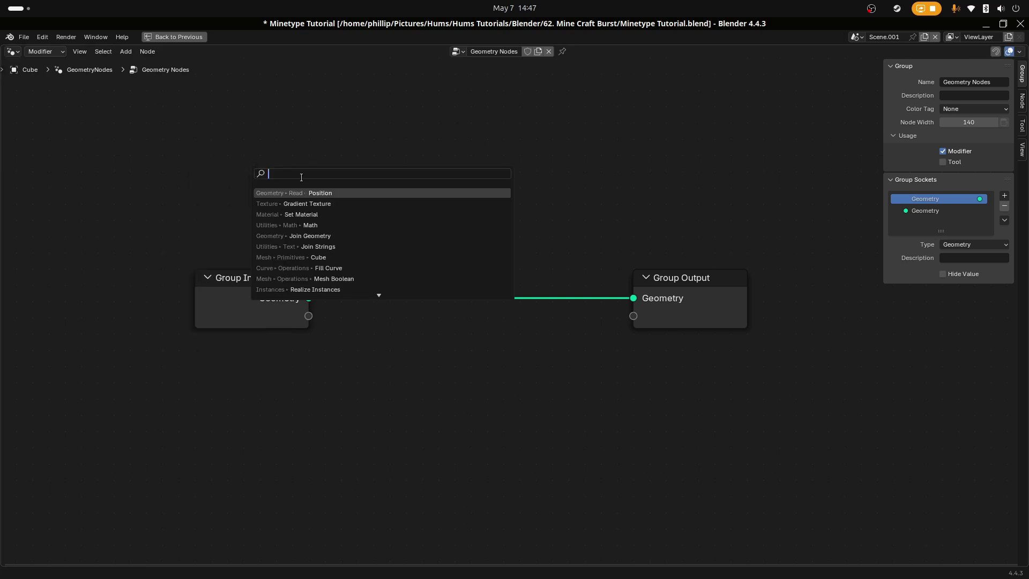
{"action": "type", "text": "N"}
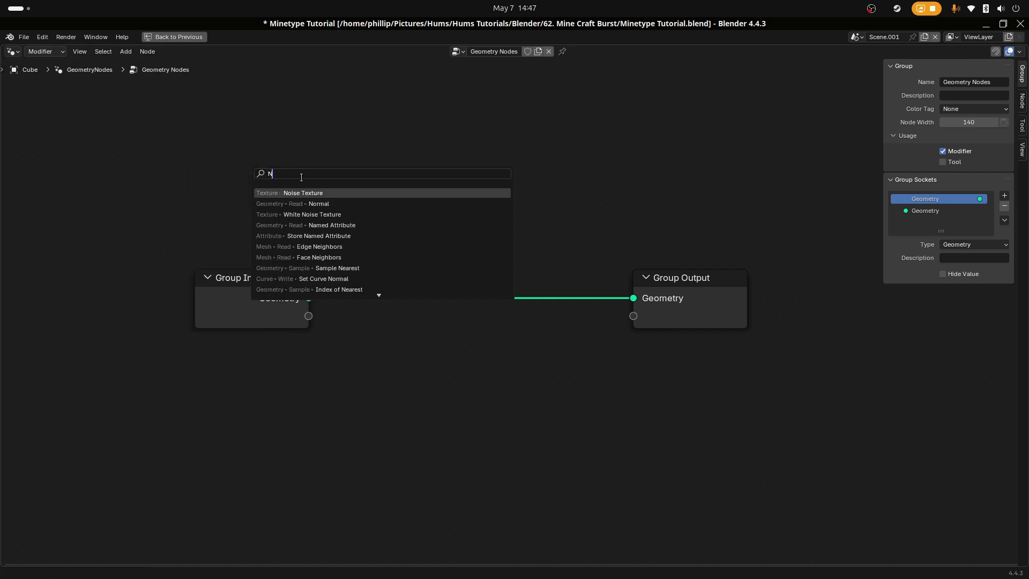
{"action": "type", "text": "ormal"}
{"action": "key", "text": "Return"}
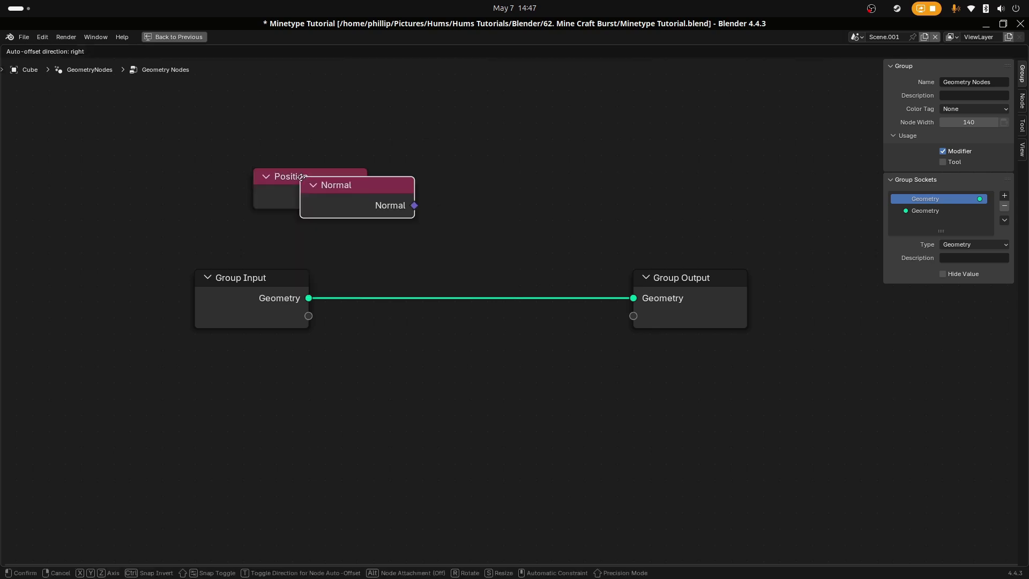
{"action": "left_click", "coordinate": [257, 226]}
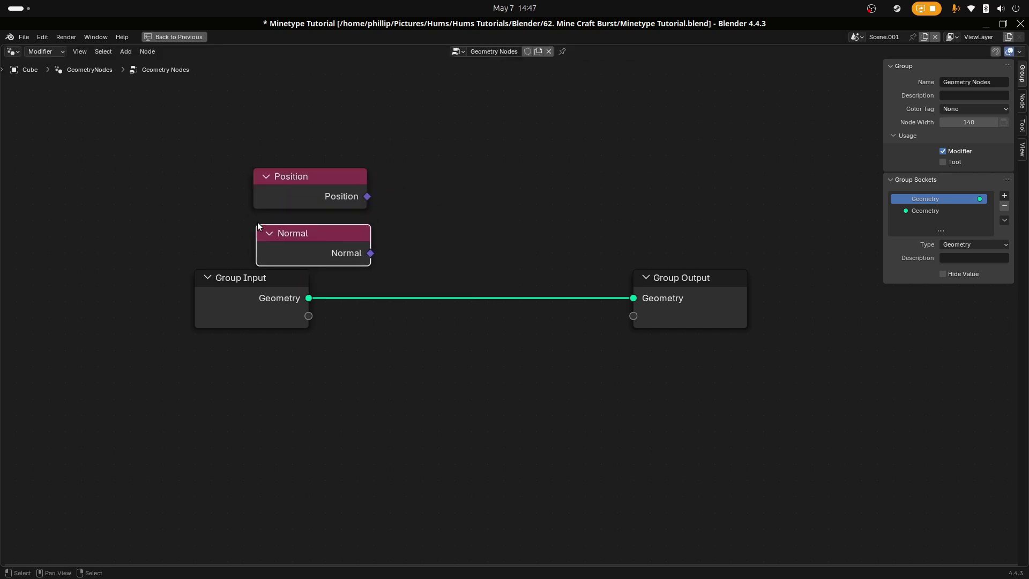
Step: Spread the Position and Normal nodes above and below the geometry link, and disconnect Group Input from Group Output
{"action": "left_click_drag", "start_coordinate": [290, 187], "coordinate": [399, 209]}
{"action": "left_click_drag", "start_coordinate": [300, 234], "coordinate": [373, 361]}
{"action": "left_click_drag", "start_coordinate": [409, 200], "coordinate": [371, 212]}
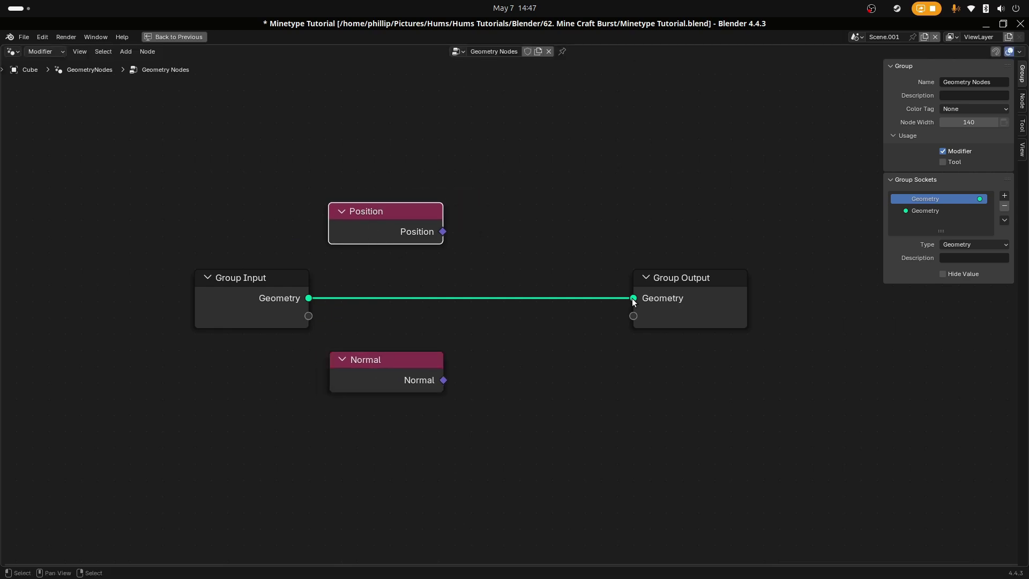
{"action": "left_click_drag", "start_coordinate": [632, 299], "coordinate": [405, 328]}
{"action": "left_click_drag", "start_coordinate": [325, 325], "coordinate": [406, 233]}
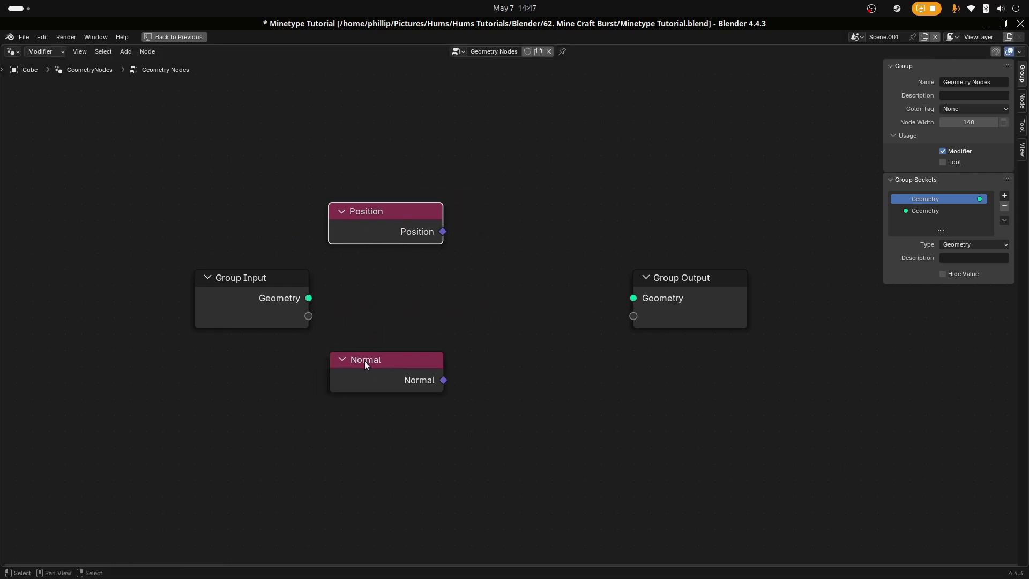
Step: Add a Vector Math node in Add mode and link Position and Normal to its two Vector inputs
{"action": "key", "text": "shift+a"}
{"action": "left_click", "coordinate": [424, 279]}
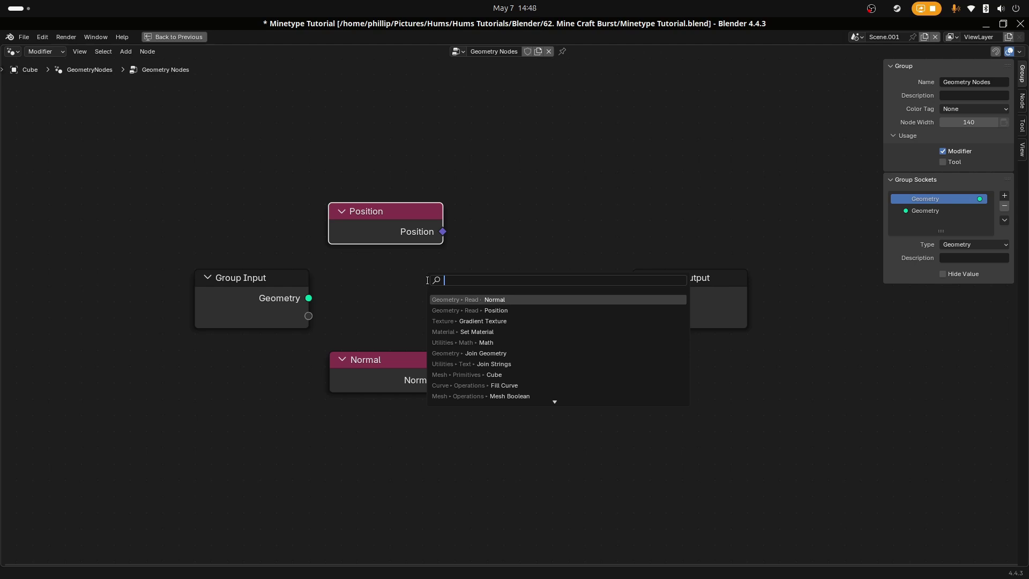
{"action": "type", "text": "math"}
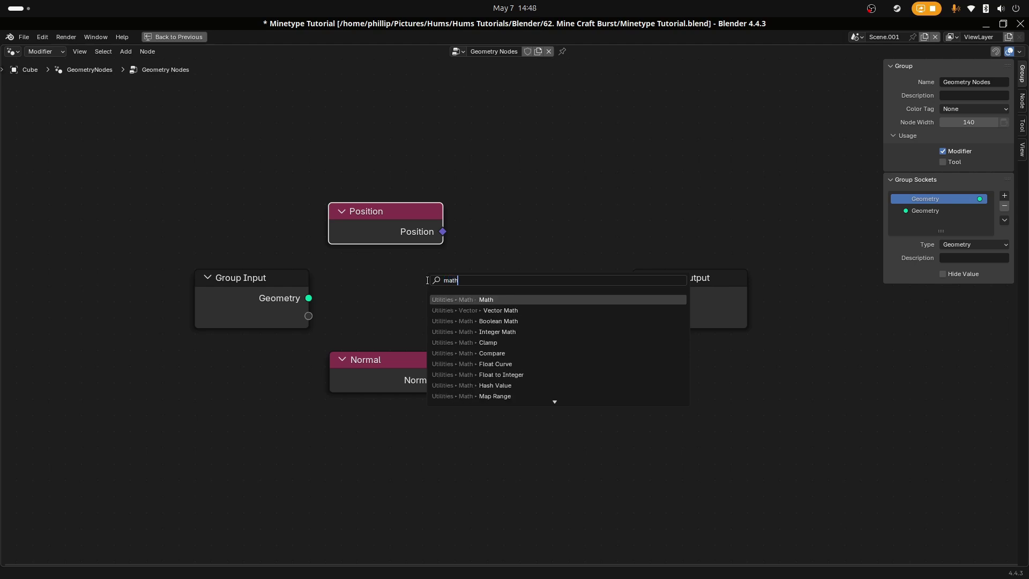
{"action": "key", "text": "Down"}
{"action": "key", "text": "Return"}
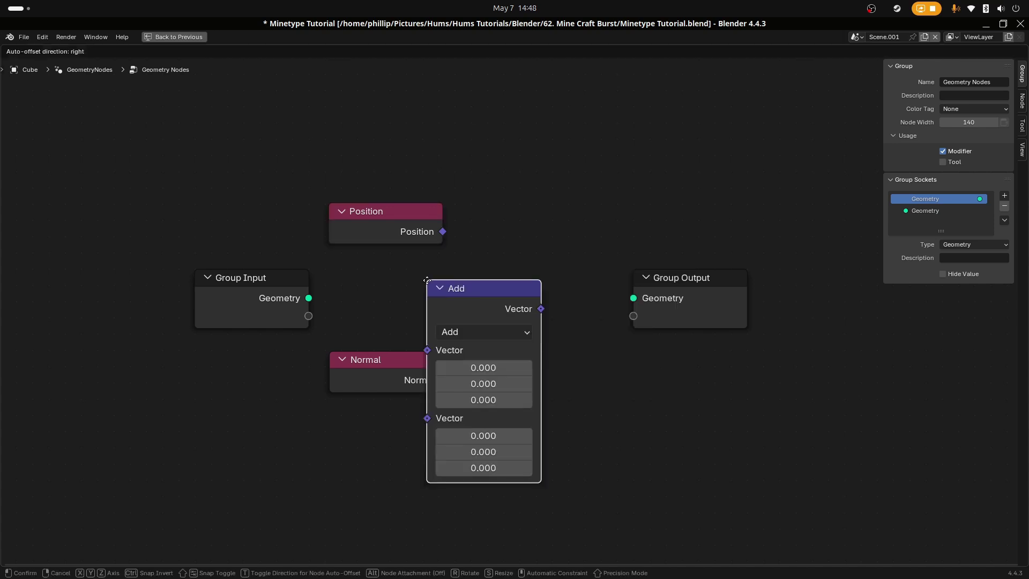
{"action": "left_click", "coordinate": [474, 213]}
{"action": "left_click_drag", "start_coordinate": [443, 231], "coordinate": [474, 282]}
{"action": "left_click_drag", "start_coordinate": [443, 380], "coordinate": [476, 311]}
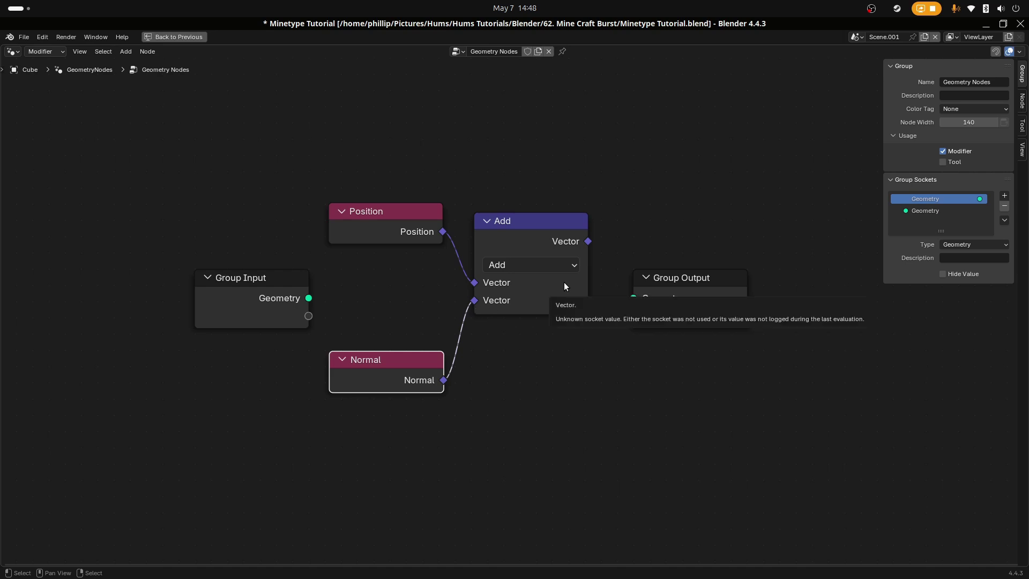
Step: Move Group Output out of the way, add a Voronoi Texture node, and link the Add node's Vector output to its Vector input
{"action": "left_click_drag", "start_coordinate": [676, 286], "coordinate": [645, 424]}
{"action": "left_click", "coordinate": [686, 252]}
{"action": "key", "text": "shift+a"}
{"action": "left_click", "coordinate": [689, 250]}
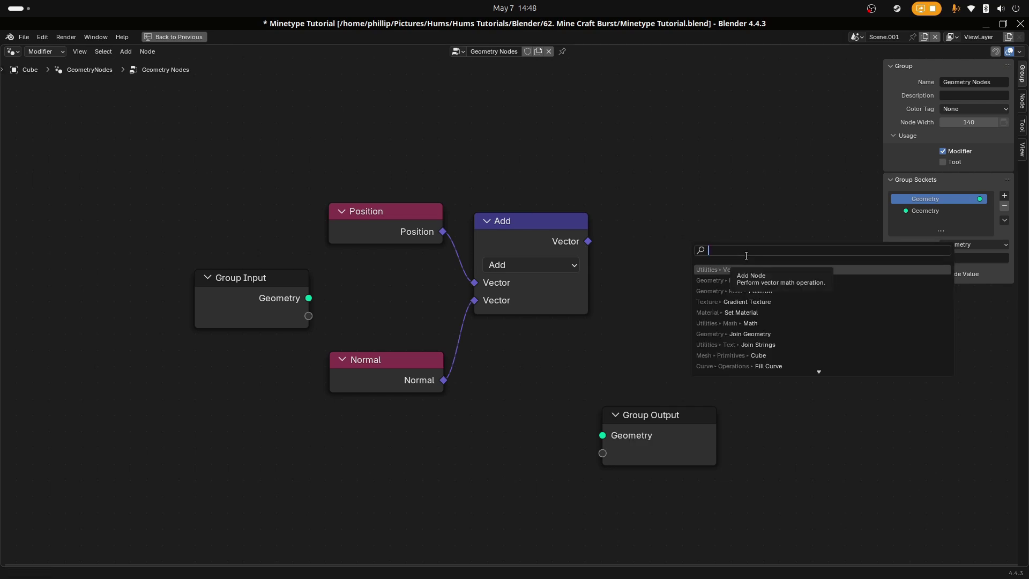
{"action": "type", "text": "vor"}
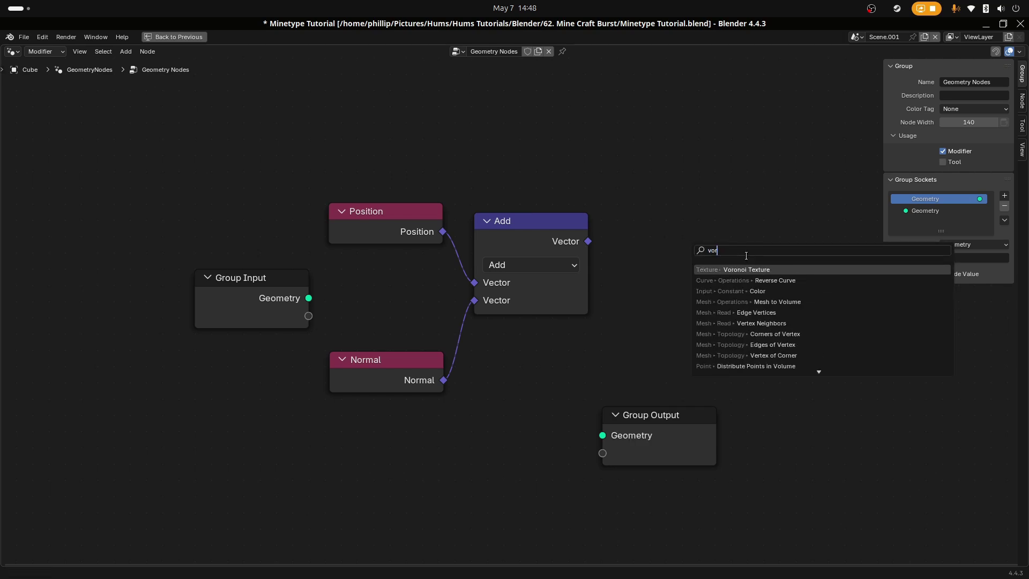
{"action": "key", "text": "Return"}
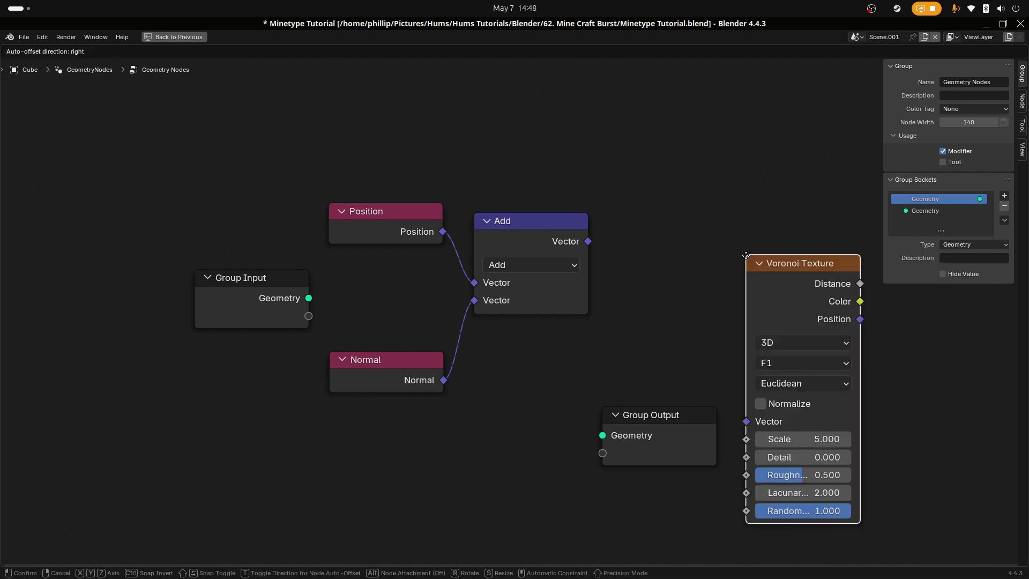
{"action": "left_click", "coordinate": [631, 119]}
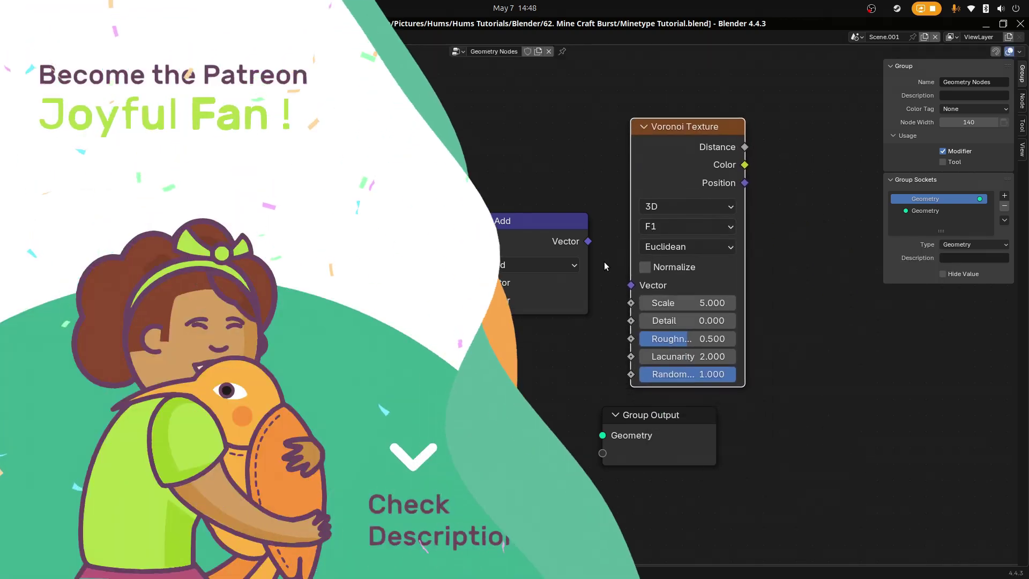
{"action": "left_click_drag", "start_coordinate": [588, 241], "coordinate": [631, 285]}
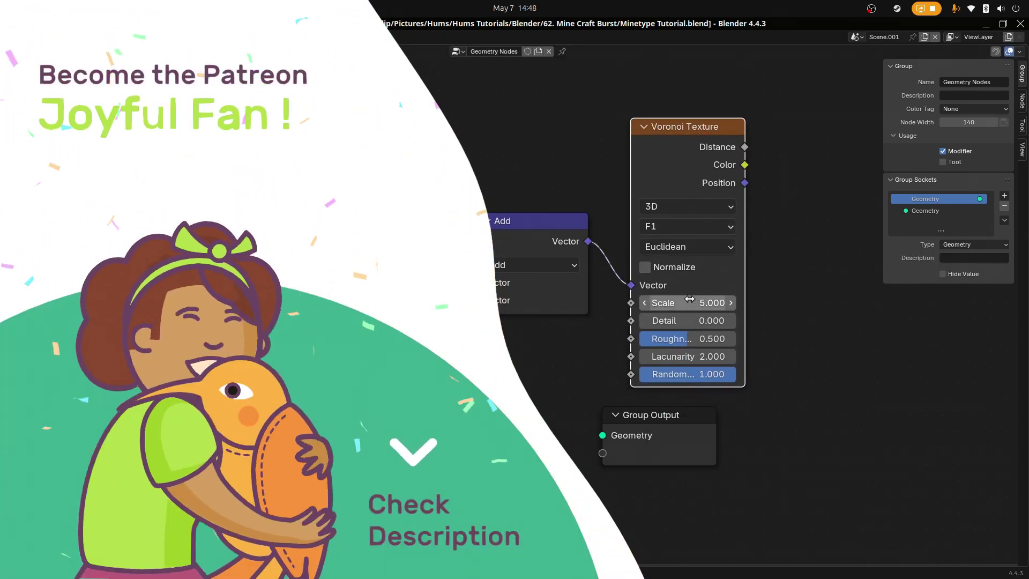
Step: Set the Voronoi Texture's feature output to Distance to Edge and move Group Output further beyond it to make room
{"action": "left_click", "coordinate": [689, 209]}
{"action": "left_click", "coordinate": [688, 209]}
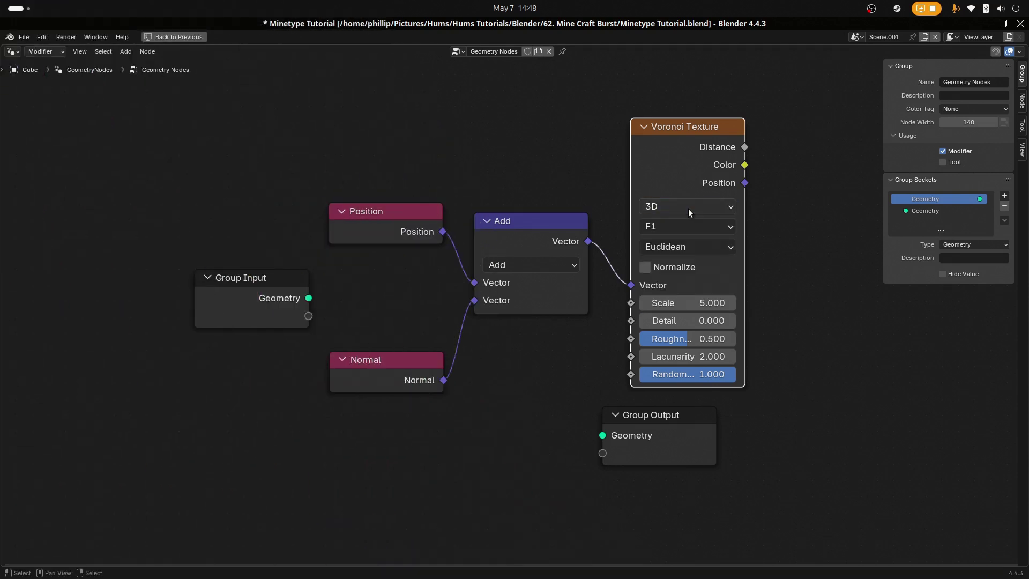
{"action": "left_click", "coordinate": [689, 227]}
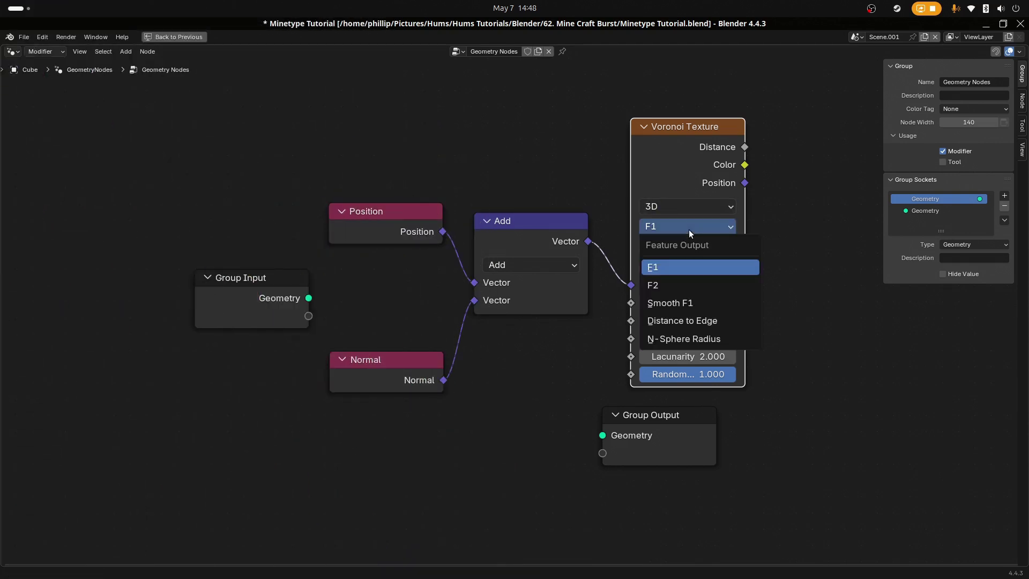
{"action": "left_click", "coordinate": [705, 320]}
{"action": "scroll", "coordinate": [458, 307], "scroll_direction": "down", "scroll_amount": 2}
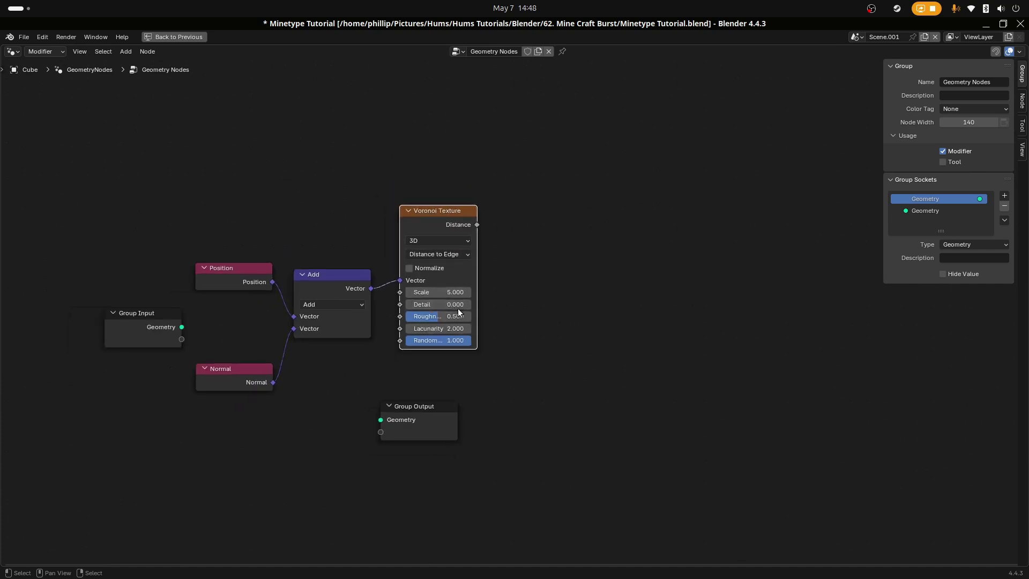
{"action": "scroll", "coordinate": [459, 313], "scroll_direction": "down", "scroll_amount": 6}
{"action": "left_click_drag", "start_coordinate": [474, 369], "coordinate": [622, 263]}
{"action": "scroll", "coordinate": [495, 273], "scroll_direction": "up", "scroll_amount": 2}
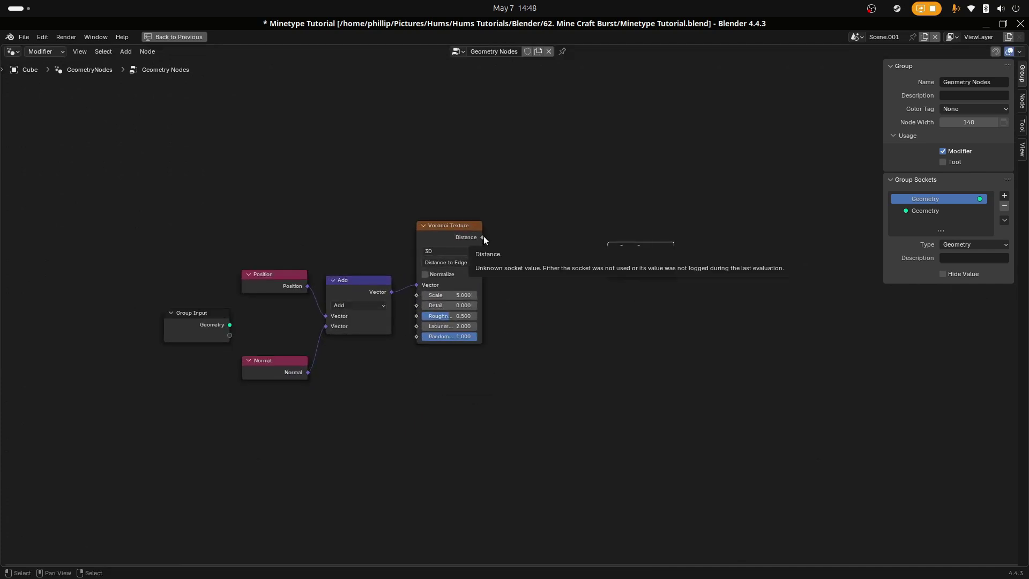
Step: Add a Volume Cube node between the Voronoi Texture and Group Output nodes
{"action": "left_click_drag", "start_coordinate": [483, 237], "coordinate": [536, 281]}
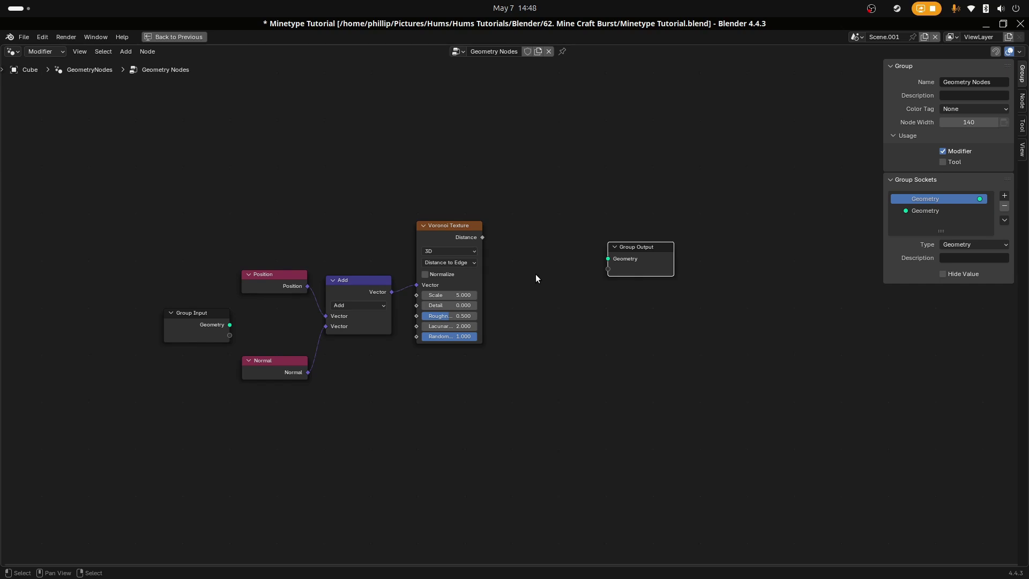
{"action": "key", "text": "shift+a"}
{"action": "left_click", "coordinate": [536, 275]}
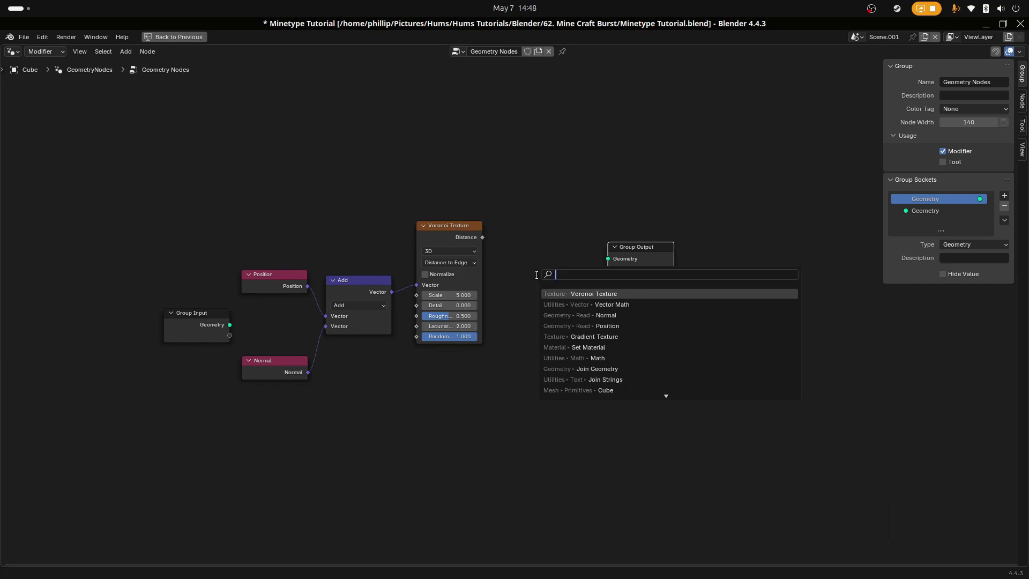
{"action": "type", "text": "vol"}
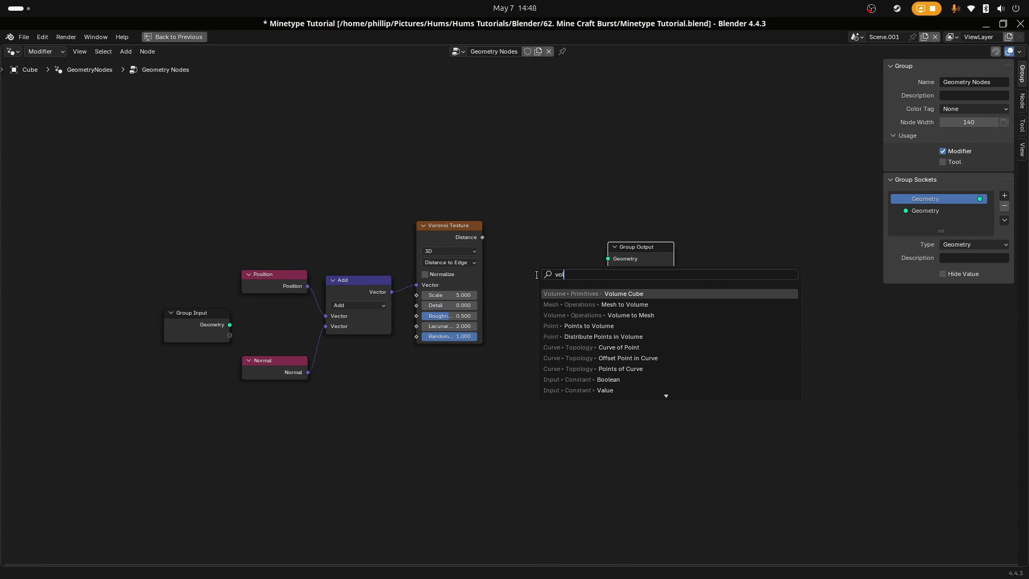
{"action": "type", "text": "ume"}
{"action": "key", "text": "Return"}
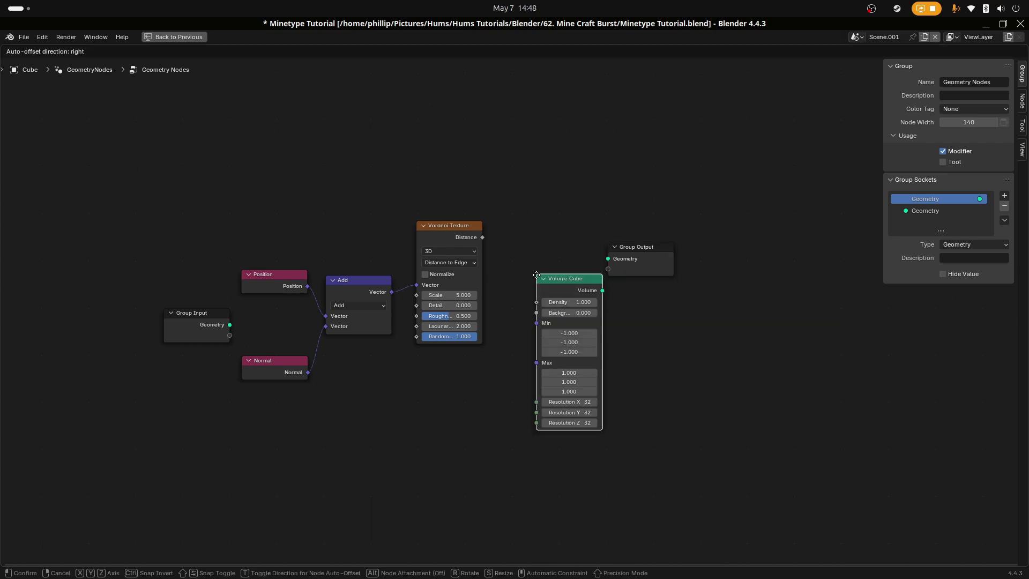
{"action": "left_click", "coordinate": [497, 211]}
{"action": "scroll", "coordinate": [496, 284], "scroll_direction": "up", "scroll_amount": 1}
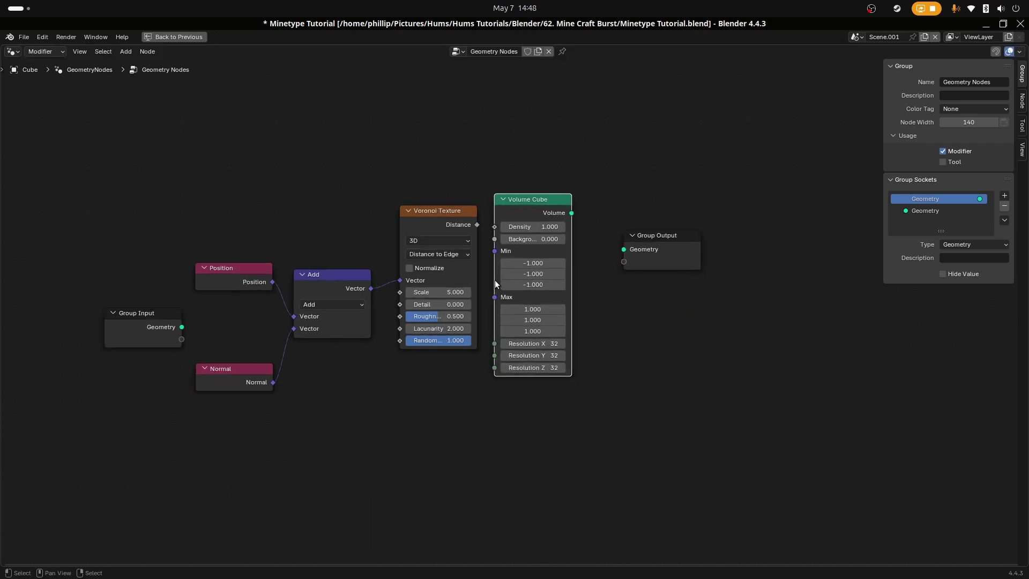
Step: Link the Voronoi Texture's Distance output to the Volume Cube's Density input and move Group Output further away
{"action": "left_click_drag", "start_coordinate": [475, 227], "coordinate": [493, 257]}
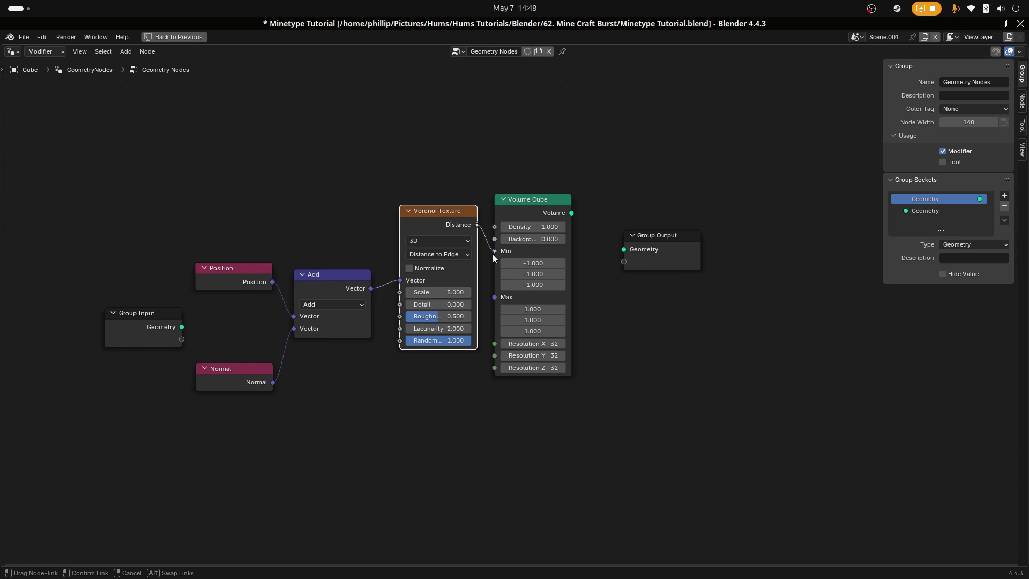
{"action": "left_click_drag", "start_coordinate": [493, 228], "coordinate": [436, 217]}
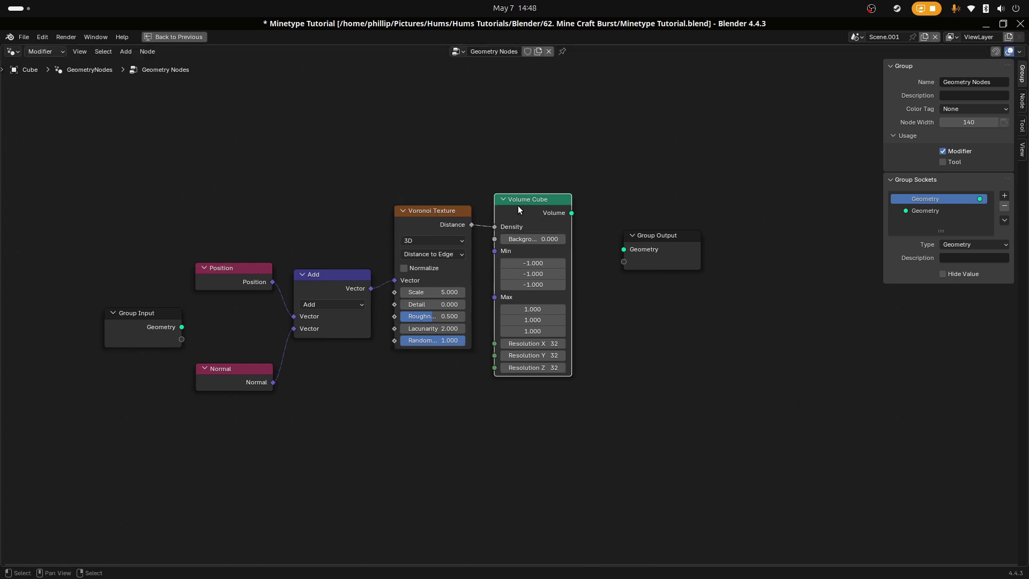
{"action": "left_click_drag", "start_coordinate": [518, 205], "coordinate": [511, 207]}
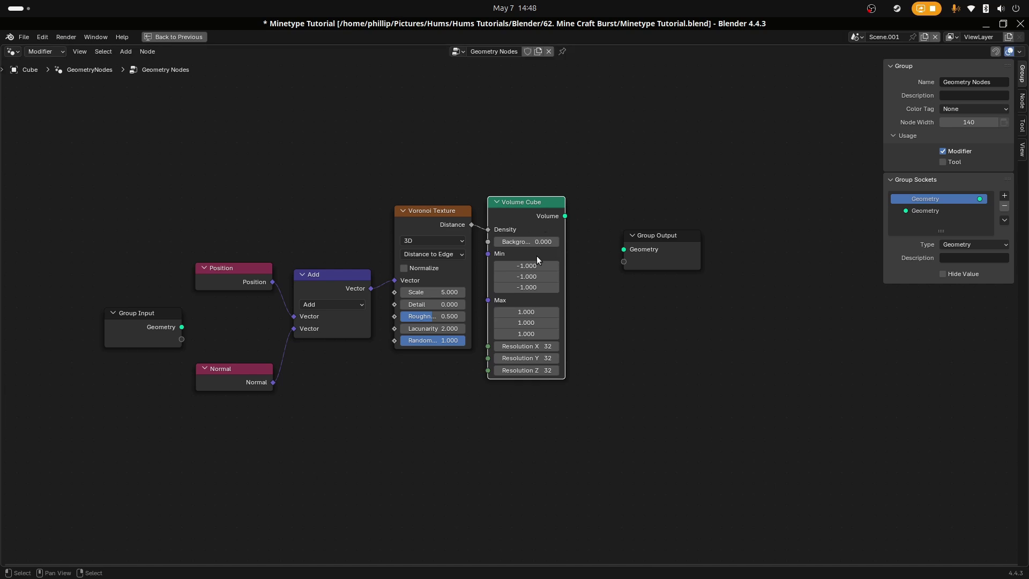
{"action": "left_click_drag", "start_coordinate": [645, 235], "coordinate": [716, 245]}
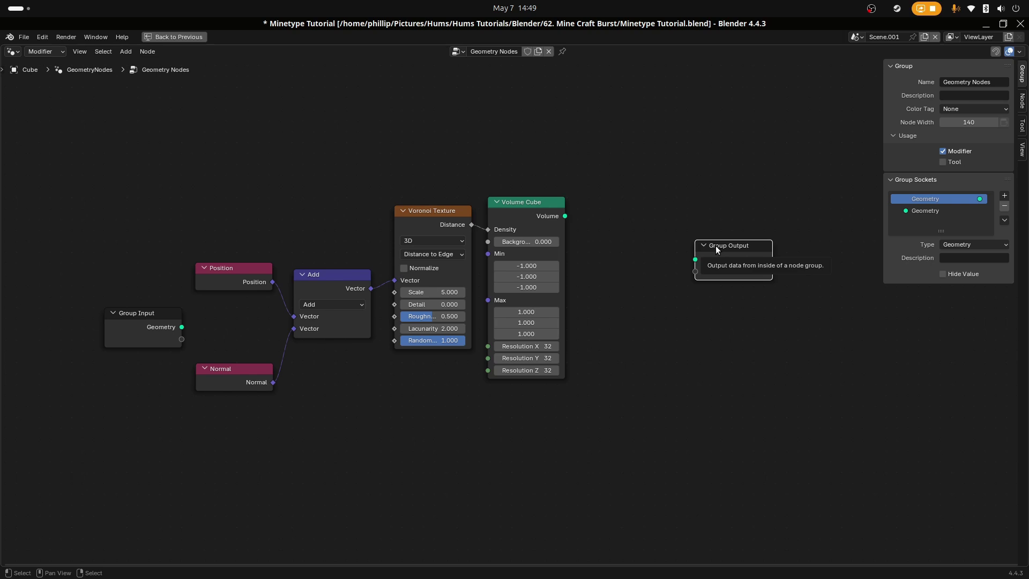
Step: Add a Volume to Mesh node after the Volume Cube and link the Volume Cube's Volume output to its Volume input
{"action": "left_click", "coordinate": [652, 107]}
{"action": "key", "text": "shift+a"}
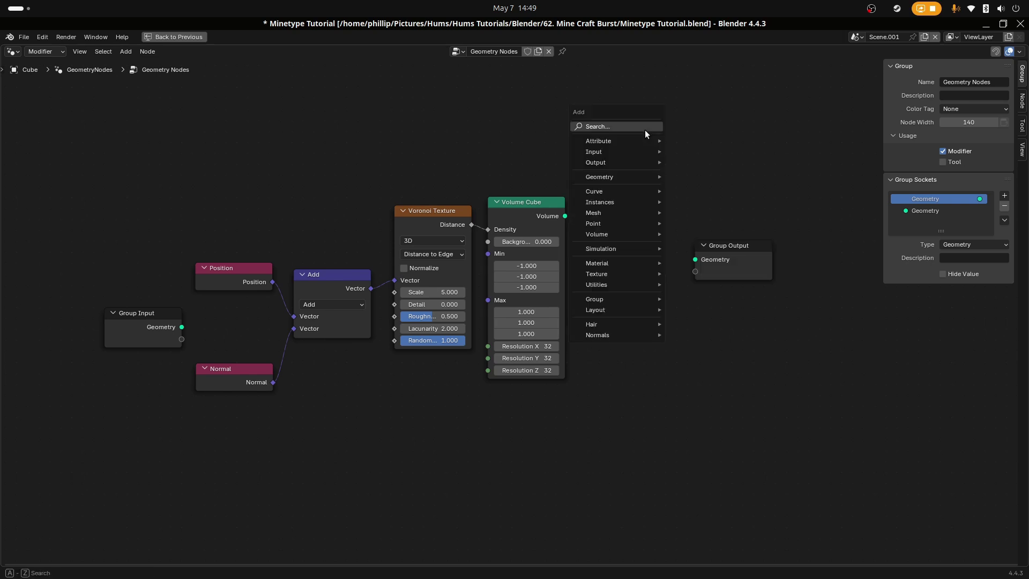
{"action": "left_click", "coordinate": [646, 131]}
{"action": "type", "text": "vol"}
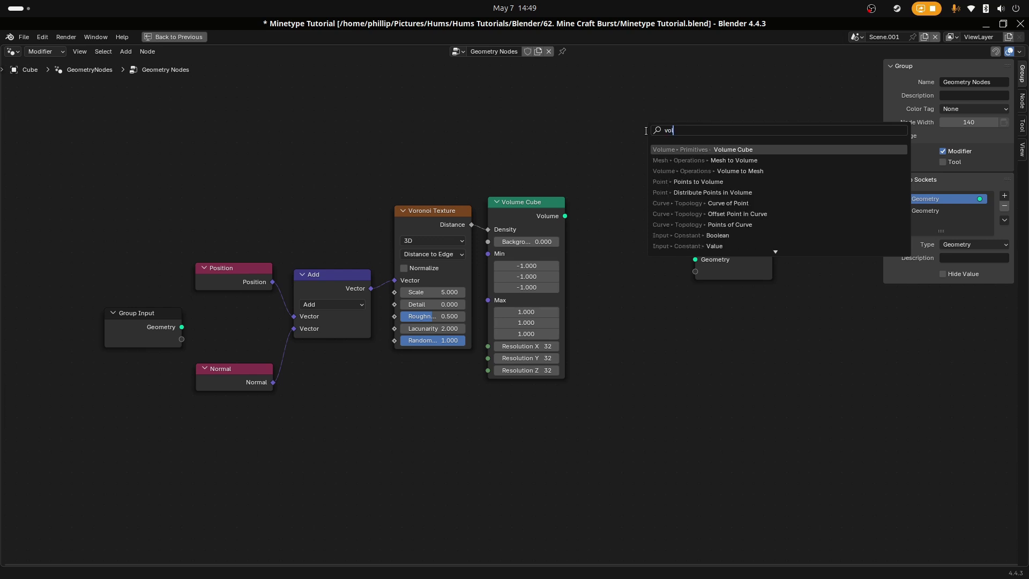
{"action": "key", "text": "Down"}
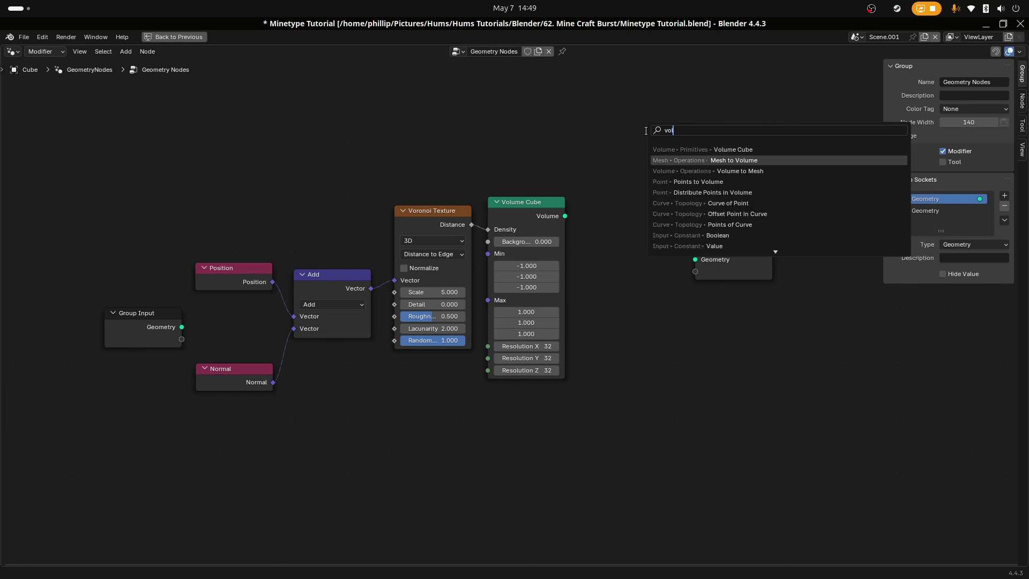
{"action": "key", "text": "Down"}
{"action": "key", "text": "Return"}
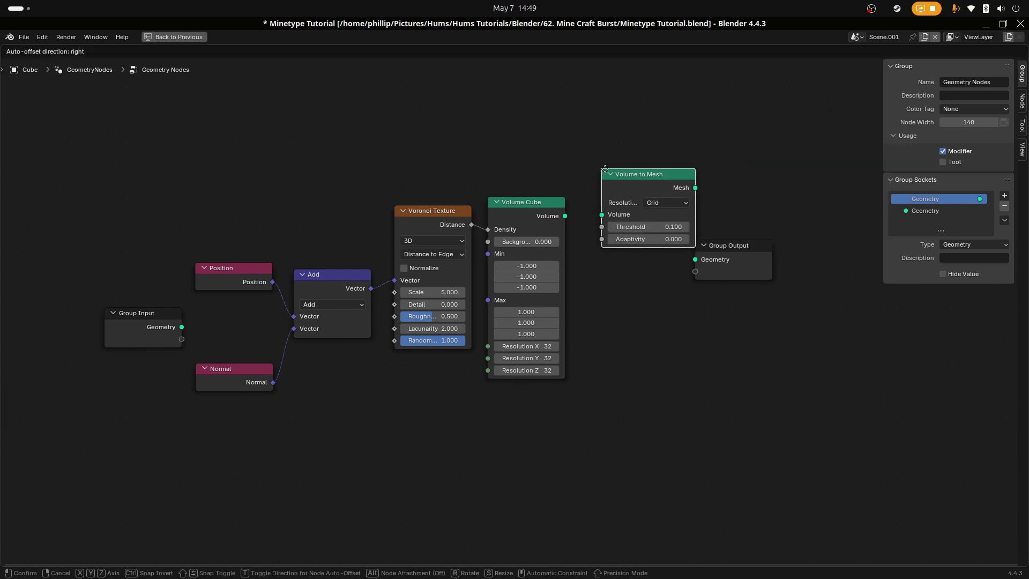
{"action": "left_click", "coordinate": [607, 170]}
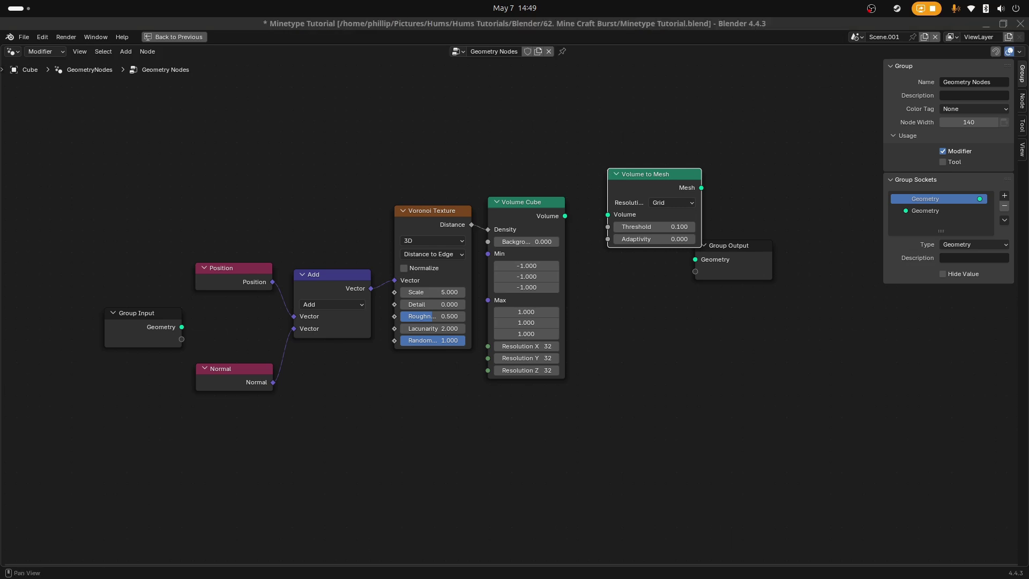
{"action": "left_click_drag", "start_coordinate": [566, 215], "coordinate": [608, 214]}
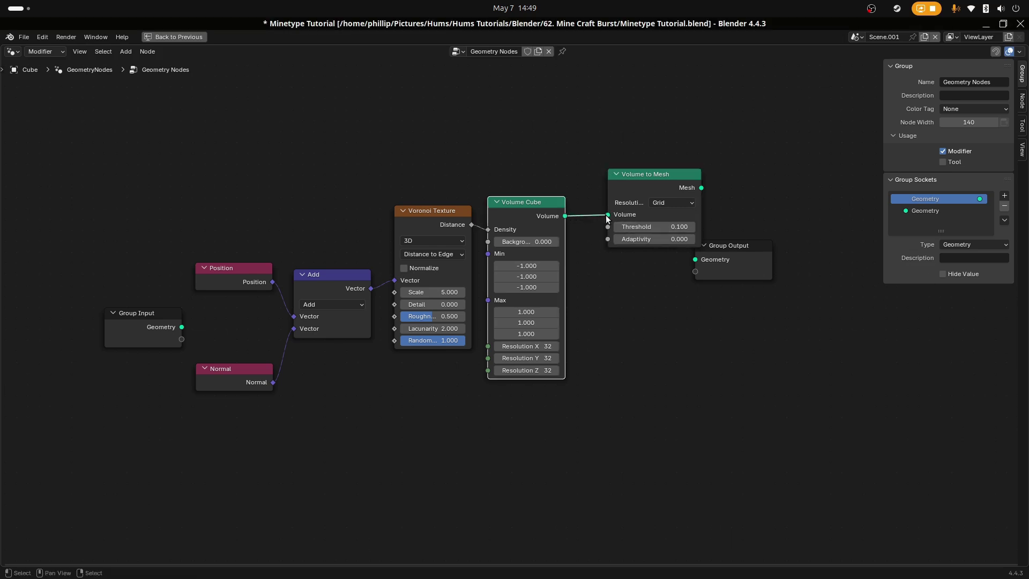
{"action": "left_click_drag", "start_coordinate": [656, 181], "coordinate": [632, 185]}
Step: Move Group Output below the node chain and set the Volume to Mesh node's Threshold to 0.4
{"action": "left_click_drag", "start_coordinate": [739, 255], "coordinate": [702, 442]}
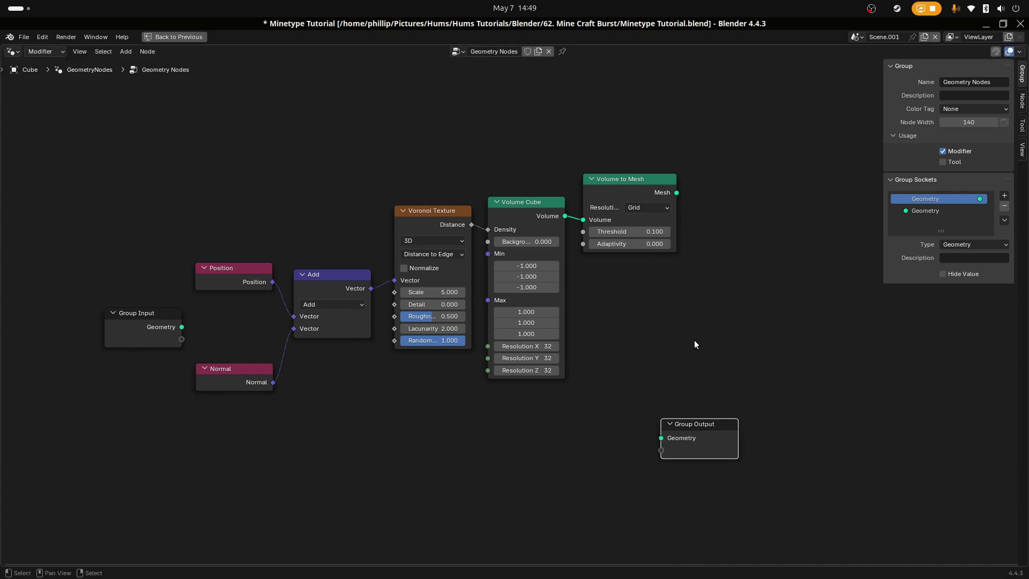
{"action": "left_click", "coordinate": [656, 232]}
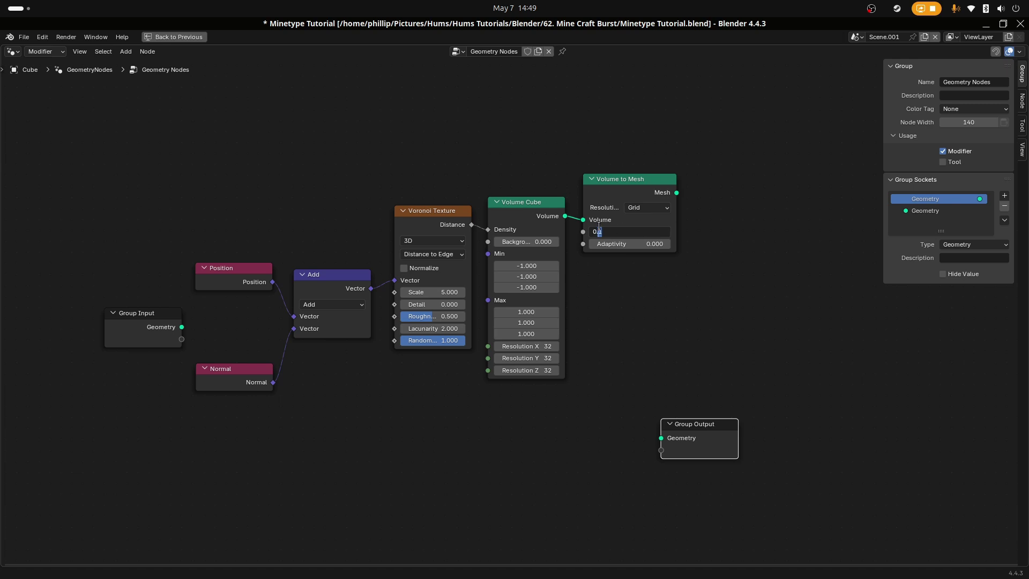
{"action": "type", "text": "0.4"}
{"action": "key", "text": "Return"}
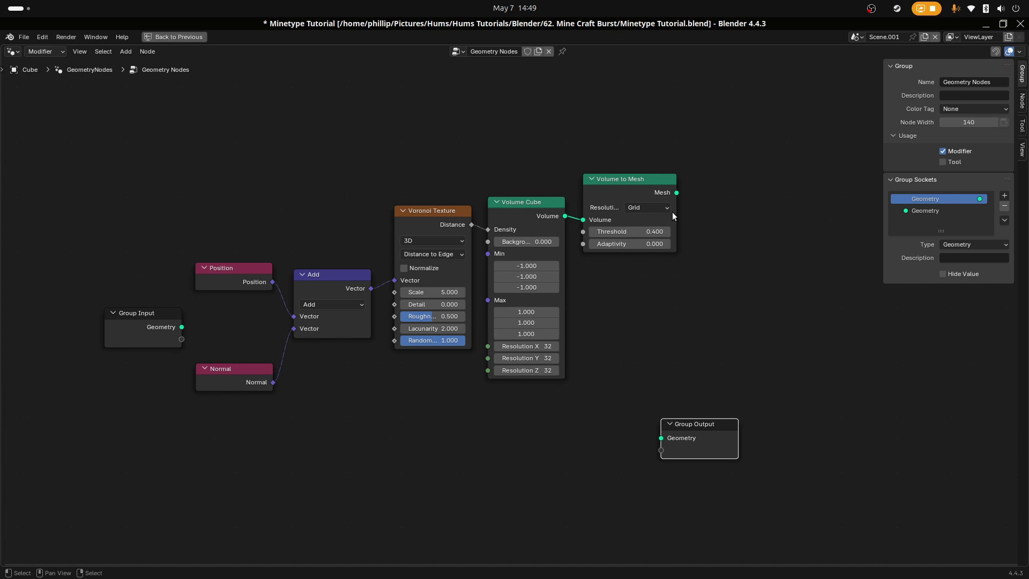
Step: Add a Scale Elements node and place it after the Volume to Mesh node
{"action": "key", "text": "shift+a"}
{"action": "left_click", "coordinate": [729, 191]}
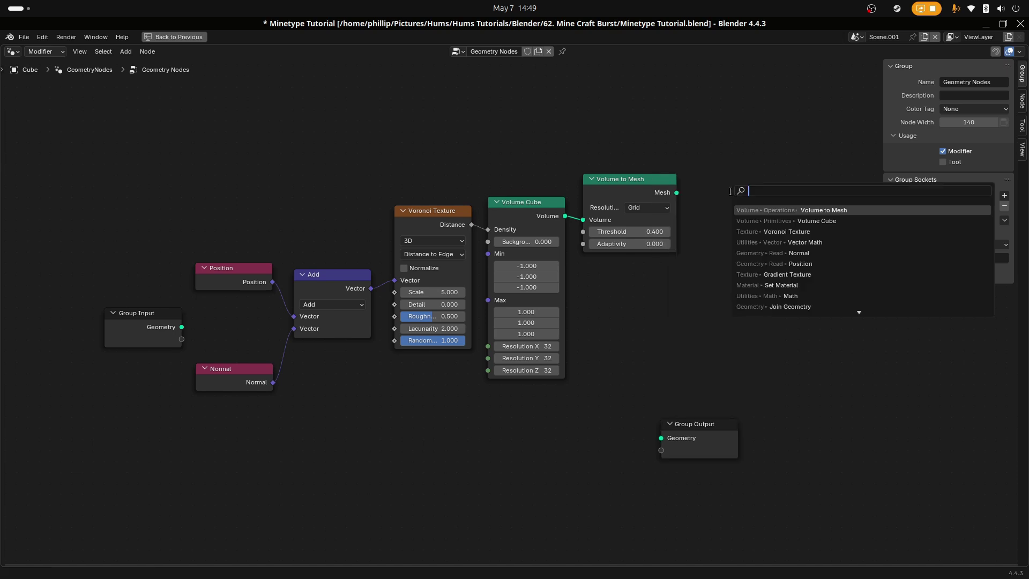
{"action": "type", "text": "scale"}
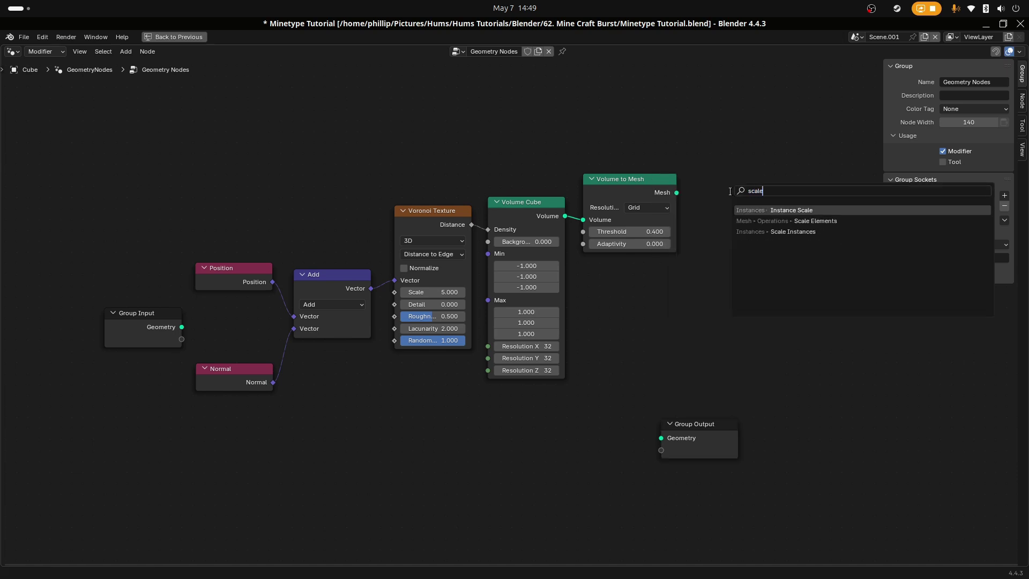
{"action": "key", "text": "Down"}
{"action": "key", "text": "Return"}
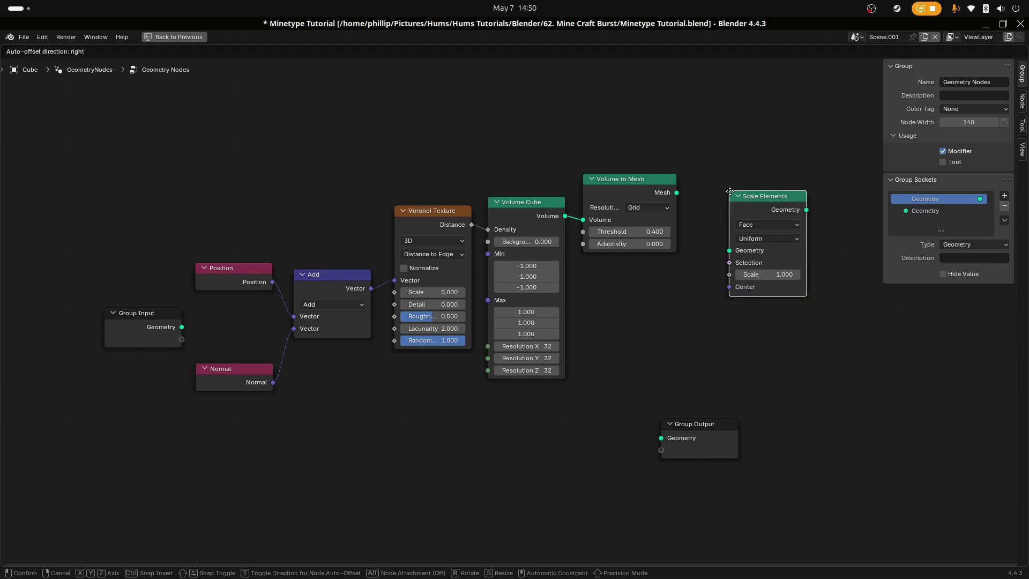
{"action": "left_click", "coordinate": [694, 216]}
Step: Move Group Output beyond Scale Elements and link the Volume to Mesh output through Scale Elements to Group Output's Geometry
{"action": "left_click_drag", "start_coordinate": [684, 451], "coordinate": [817, 271]}
{"action": "left_click_drag", "start_coordinate": [771, 231], "coordinate": [796, 261]}
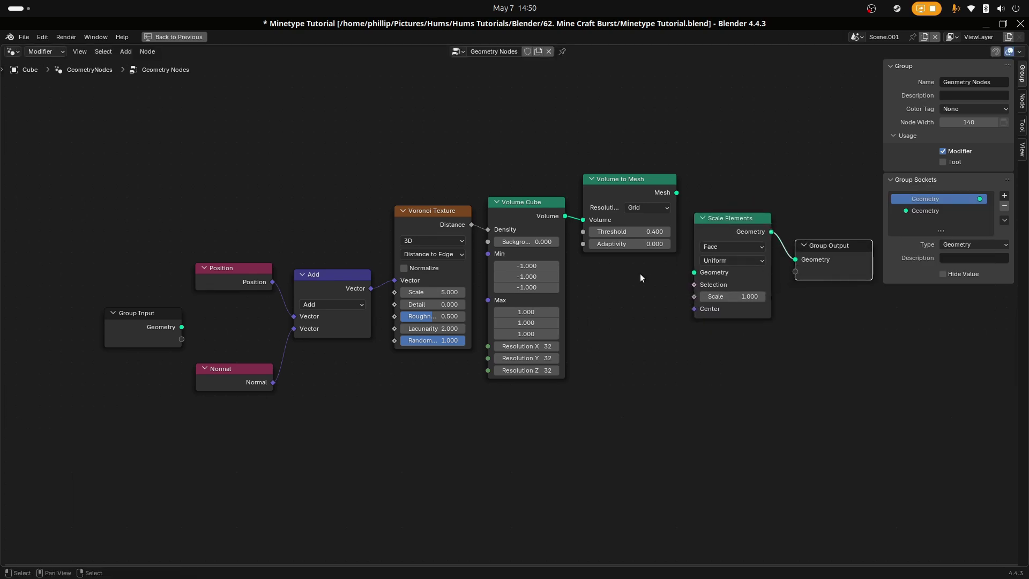
{"action": "left_click_drag", "start_coordinate": [695, 272], "coordinate": [676, 192]}
{"action": "left_click", "coordinate": [721, 294]}
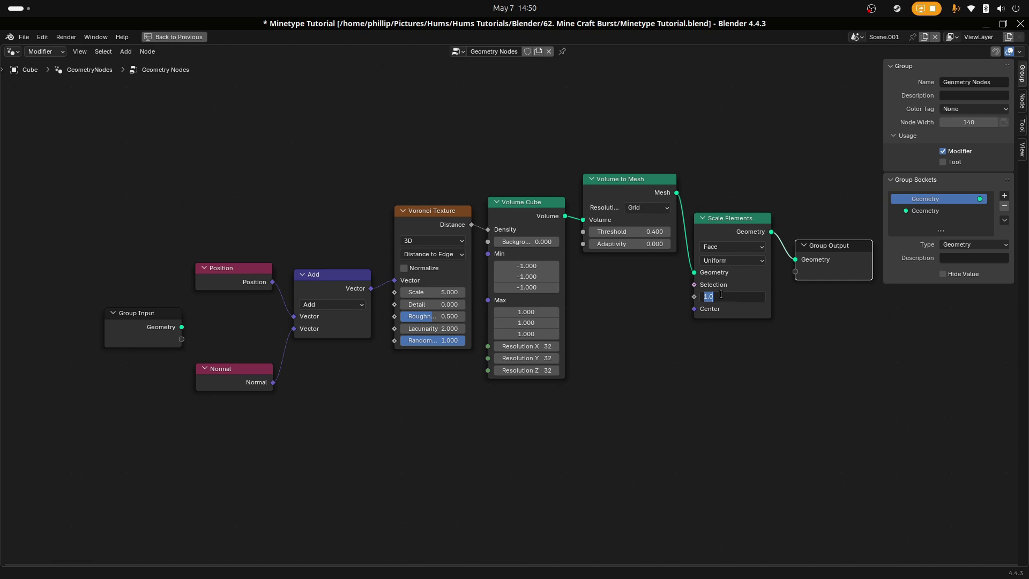
{"action": "left_click", "coordinate": [692, 173]}
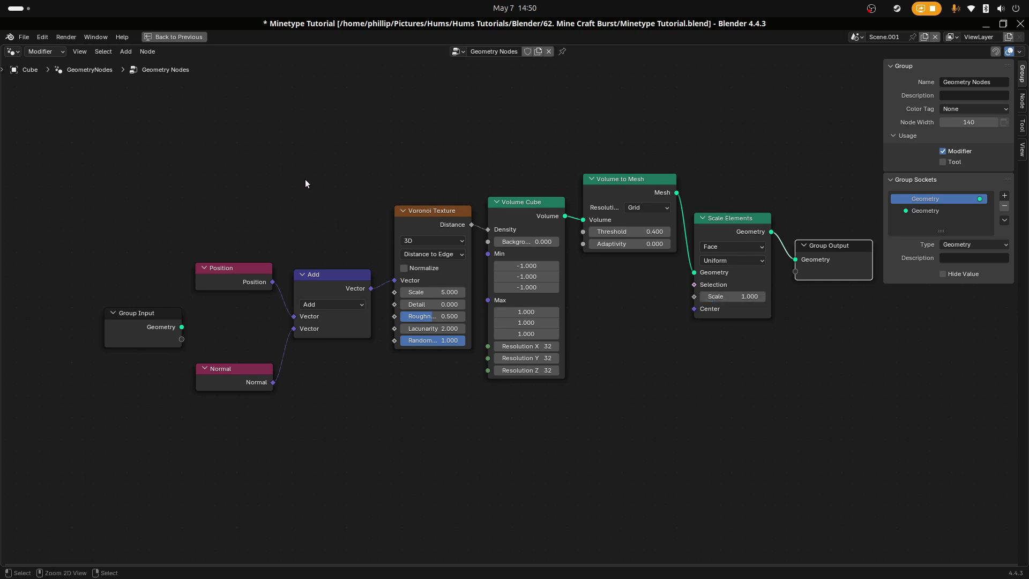
Step: Restore the full layout, inspect the fragments at the impact point, and set the Scale Elements node's Scale to 2.1
{"action": "key", "text": "ctrl+space"}
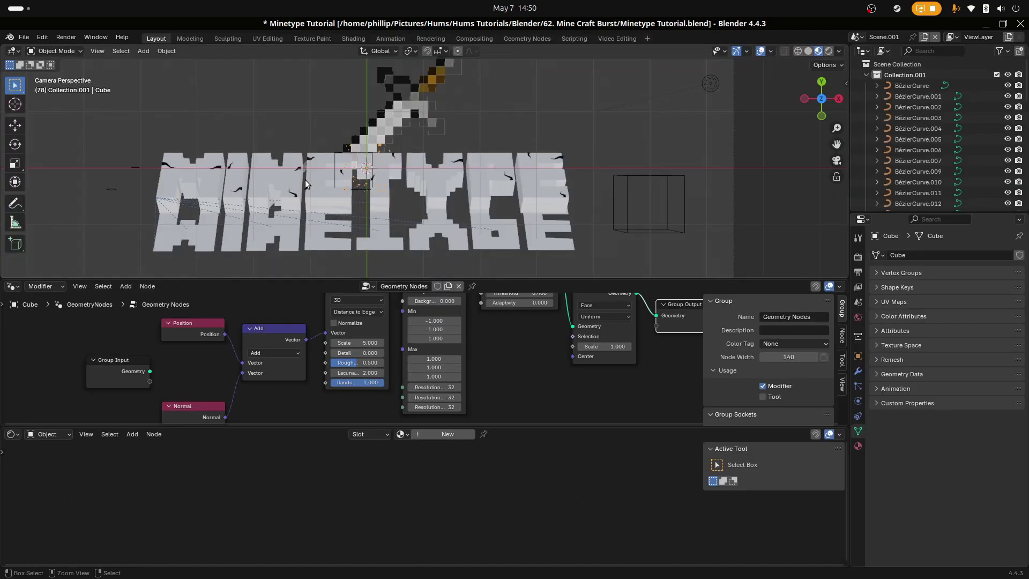
{"action": "scroll", "coordinate": [388, 207], "scroll_direction": "up", "scroll_amount": 8}
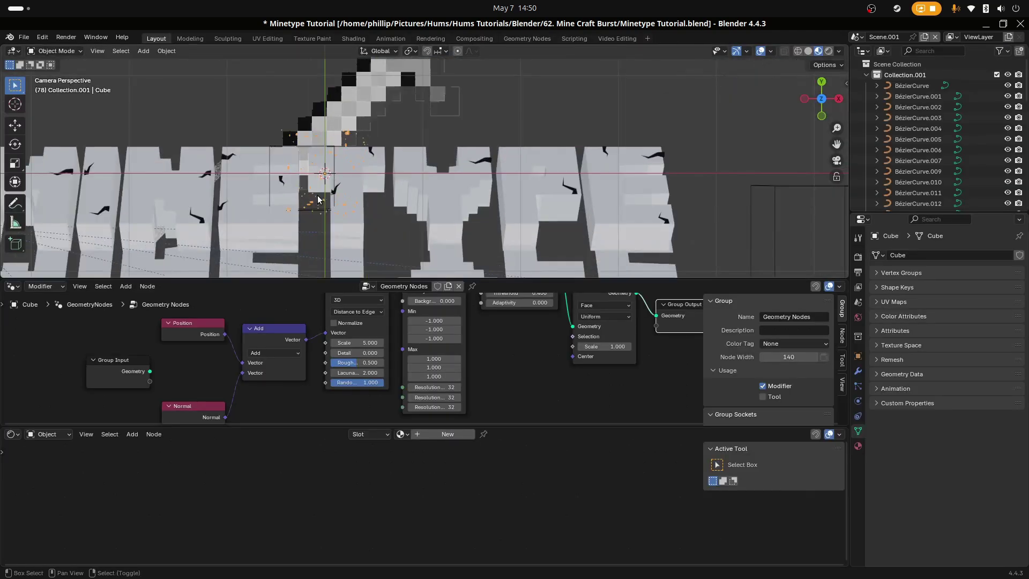
{"action": "scroll", "coordinate": [423, 180], "scroll_direction": "up", "scroll_amount": 8}
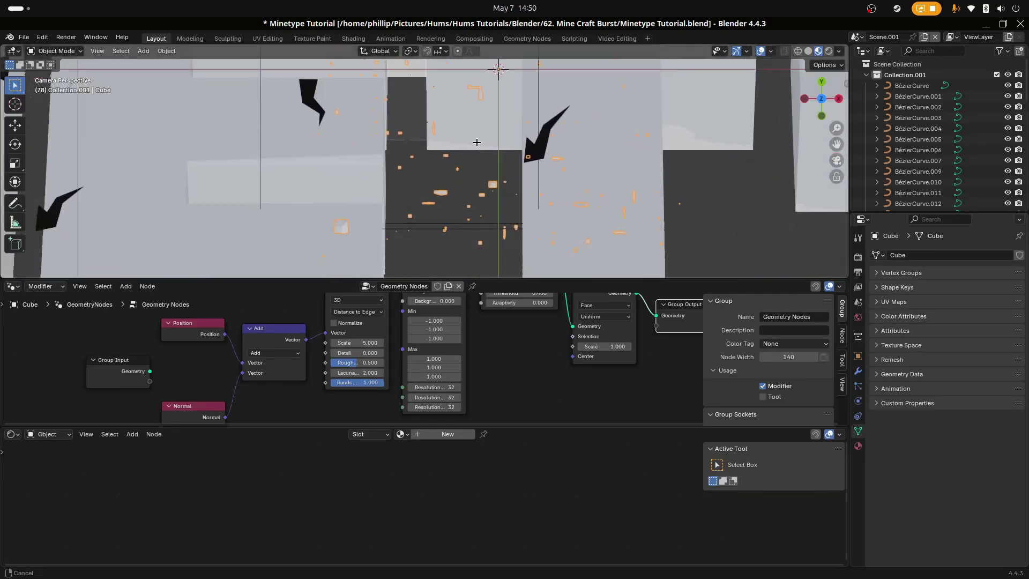
{"action": "scroll", "coordinate": [453, 215], "scroll_direction": "down", "scroll_amount": 10}
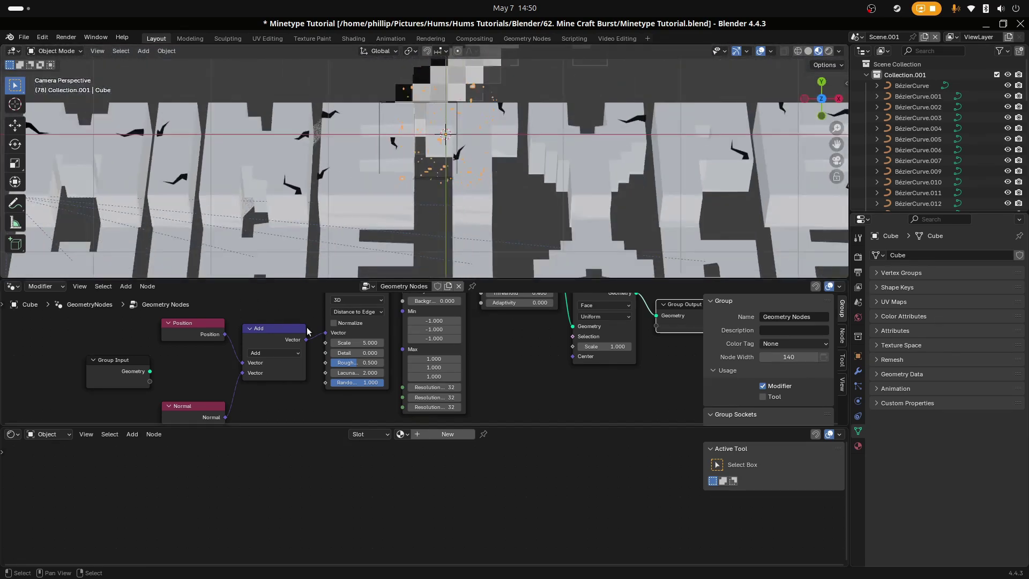
{"action": "middle_click_drag", "start_coordinate": [615, 336], "coordinate": [450, 370]}
{"action": "left_click_drag", "start_coordinate": [446, 379], "coordinate": [471, 379]}
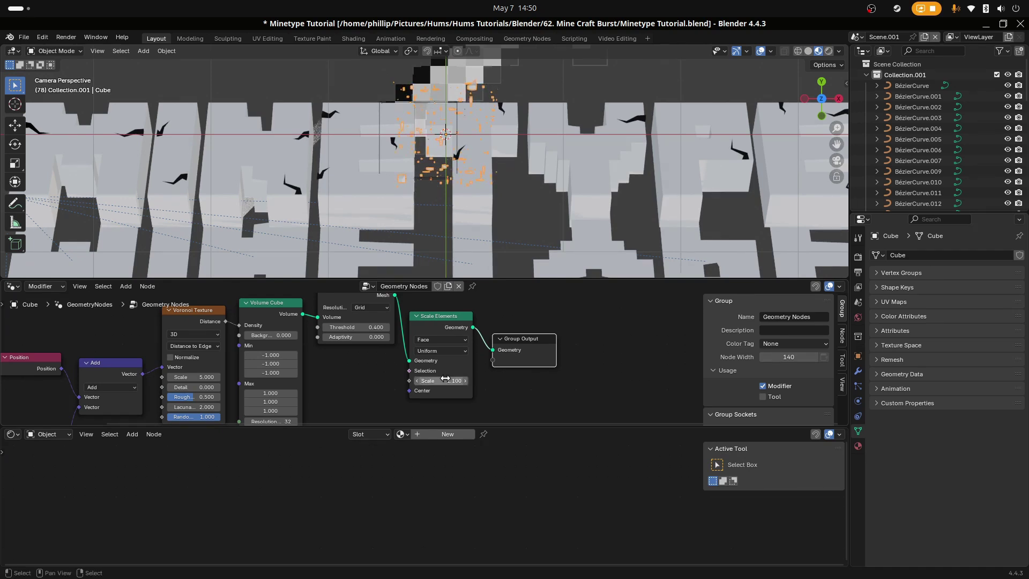
Step: Scale the cube up uniformly in the viewport so its fragments spread widely around the lettering
{"action": "scroll", "coordinate": [461, 248], "scroll_direction": "down", "scroll_amount": 3}
{"action": "key", "text": "s"}
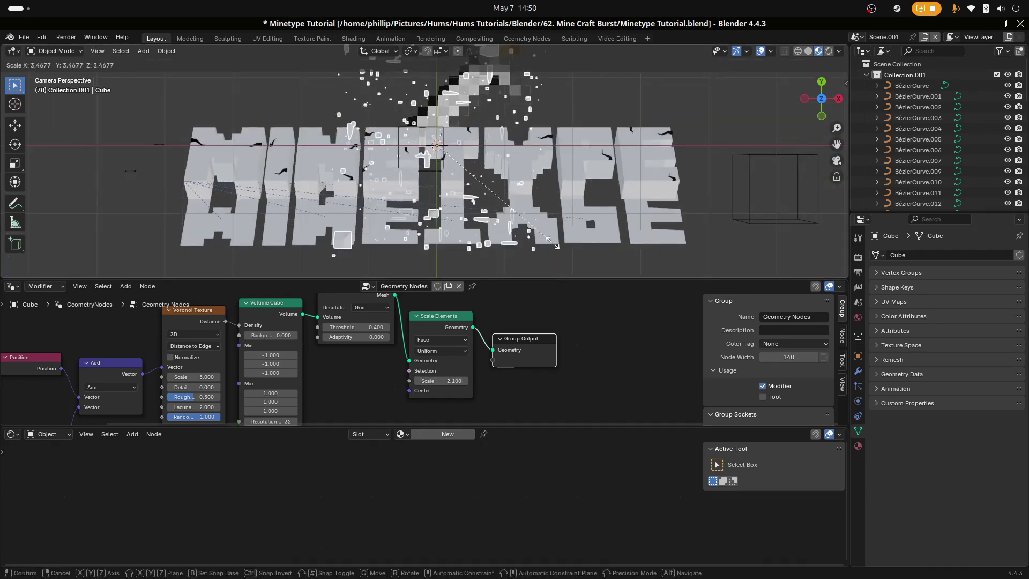
{"action": "left_click", "coordinate": [587, 262]}
Step: Raise the Voronoi Texture's Scale to 7.3, checking the fragments from an angle and through the camera
{"action": "middle_click_drag", "start_coordinate": [512, 242], "coordinate": [445, 338]}
{"action": "scroll", "coordinate": [304, 354], "scroll_direction": "up", "scroll_amount": 2}
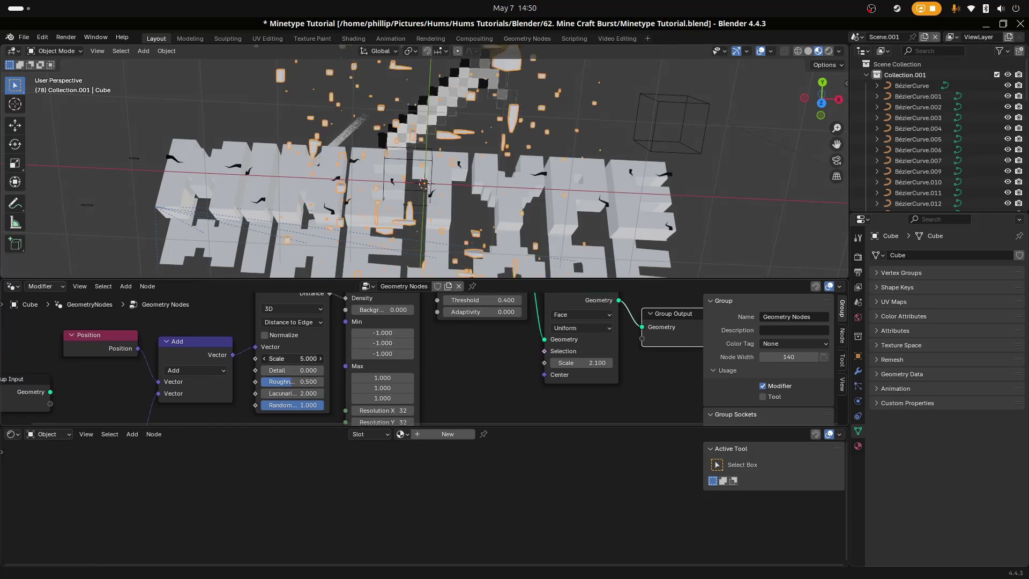
{"action": "left_click_drag", "start_coordinate": [293, 359], "coordinate": [314, 358]}
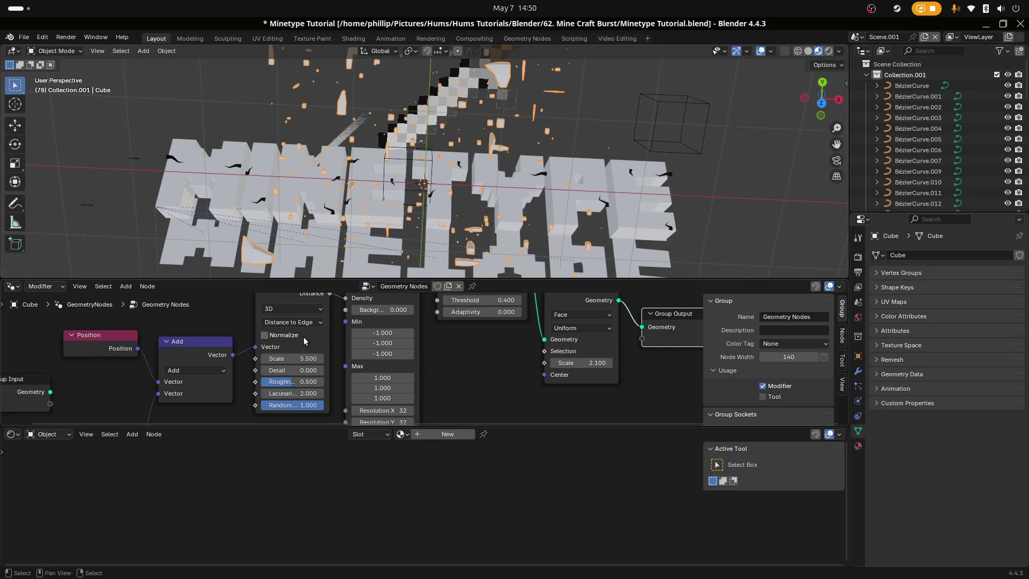
{"action": "scroll", "coordinate": [429, 358], "scroll_direction": "down", "scroll_amount": 1}
{"action": "middle_click_drag", "start_coordinate": [427, 271], "coordinate": [427, 252]}
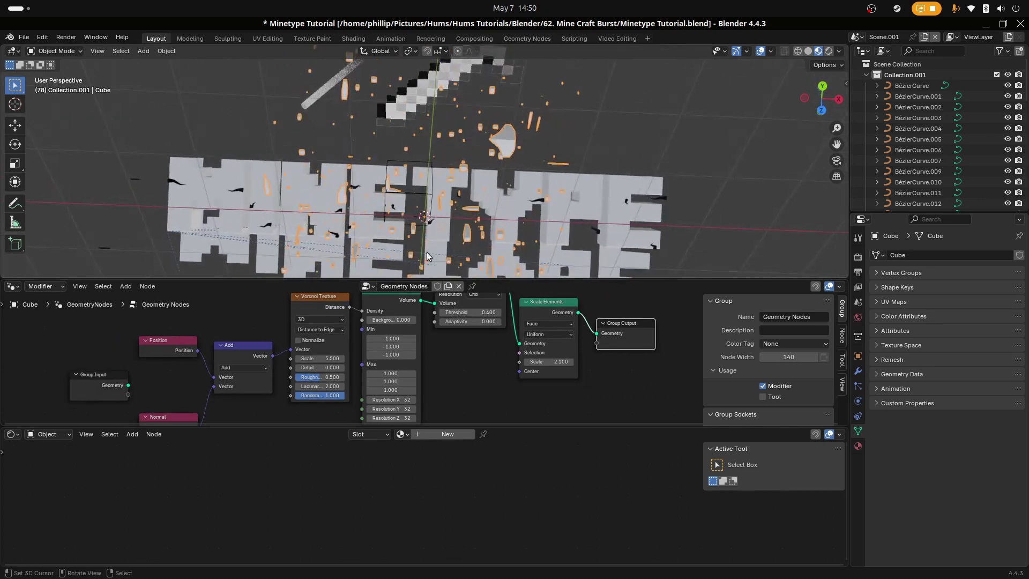
{"action": "key", "text": "KP_0"}
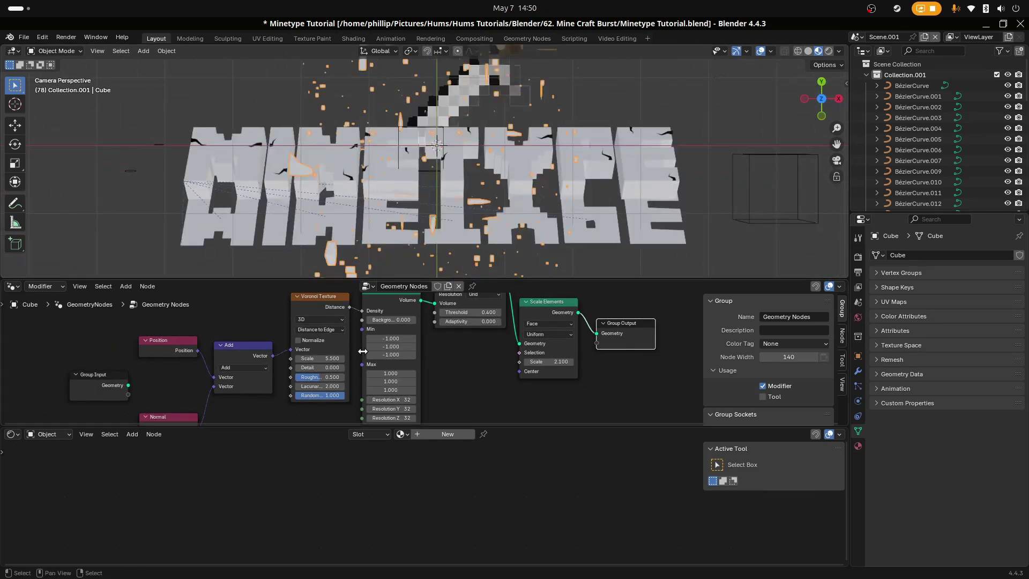
{"action": "mouse_move", "coordinate": [323, 397]}
{"action": "left_mouse_down"}
{"action": "mouse_move", "coordinate": [313, 397]}
{"action": "mouse_move", "coordinate": [325, 397]}
{"action": "left_mouse_up"}
{"action": "mouse_move", "coordinate": [320, 358]}
{"action": "left_mouse_down"}
{"action": "mouse_move", "coordinate": [347, 358]}
{"action": "mouse_move", "coordinate": [320, 368]}
{"action": "left_mouse_up"}
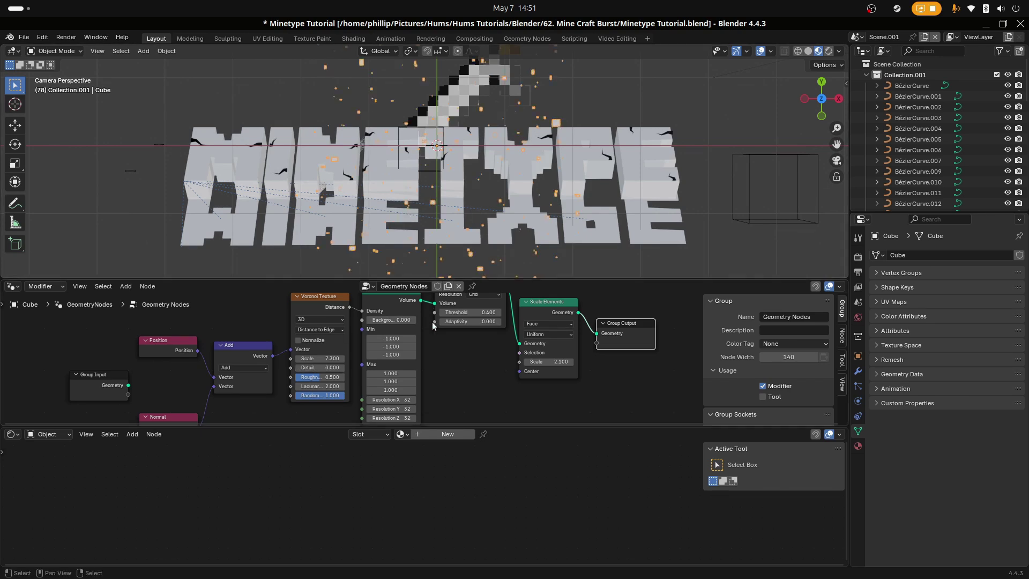
Step: Scale the cube up uniformly so its fragments fill the camera frame around the lettering
{"action": "middle_click_drag", "start_coordinate": [433, 333], "coordinate": [440, 359]}
{"action": "scroll", "coordinate": [464, 365], "scroll_direction": "down", "scroll_amount": 3}
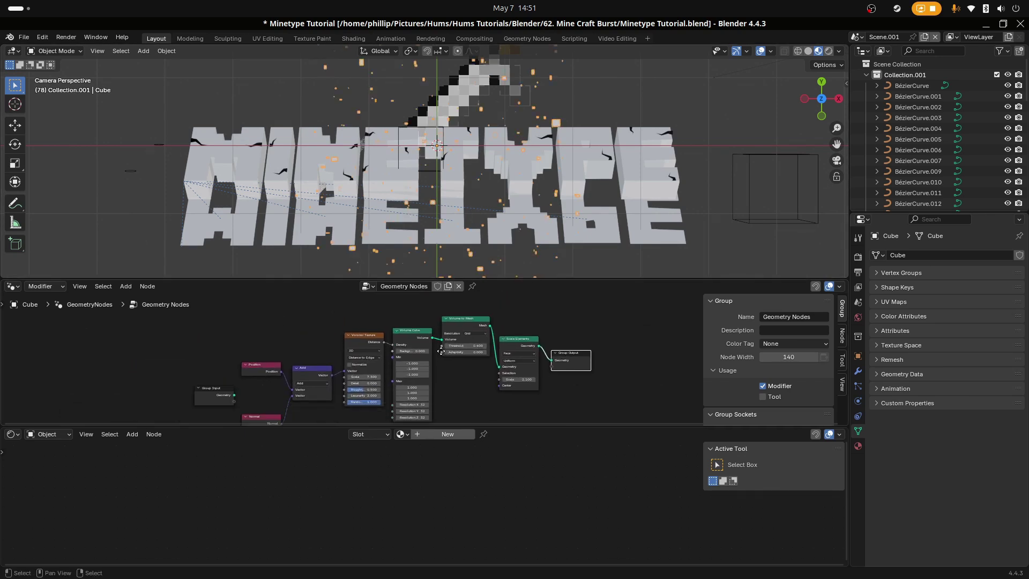
{"action": "scroll", "coordinate": [464, 365], "scroll_direction": "up", "scroll_amount": 1}
{"action": "key", "text": "s"}
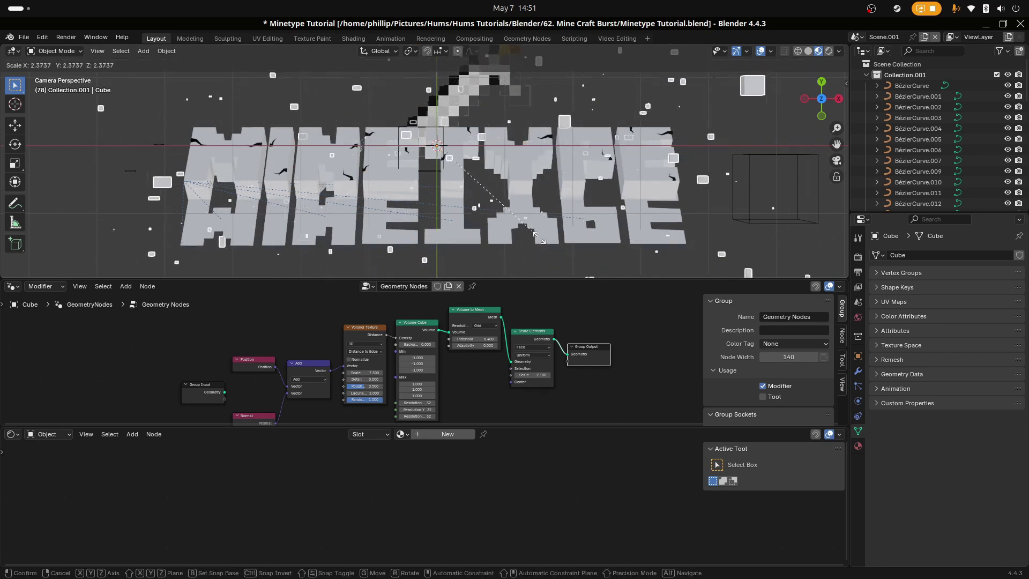
{"action": "left_click", "coordinate": [526, 211]}
{"action": "middle_click_drag", "start_coordinate": [526, 210], "coordinate": [526, 213]}
{"action": "key", "text": "KP_0"}
{"action": "scroll", "coordinate": [513, 214], "scroll_direction": "down", "scroll_amount": 1}
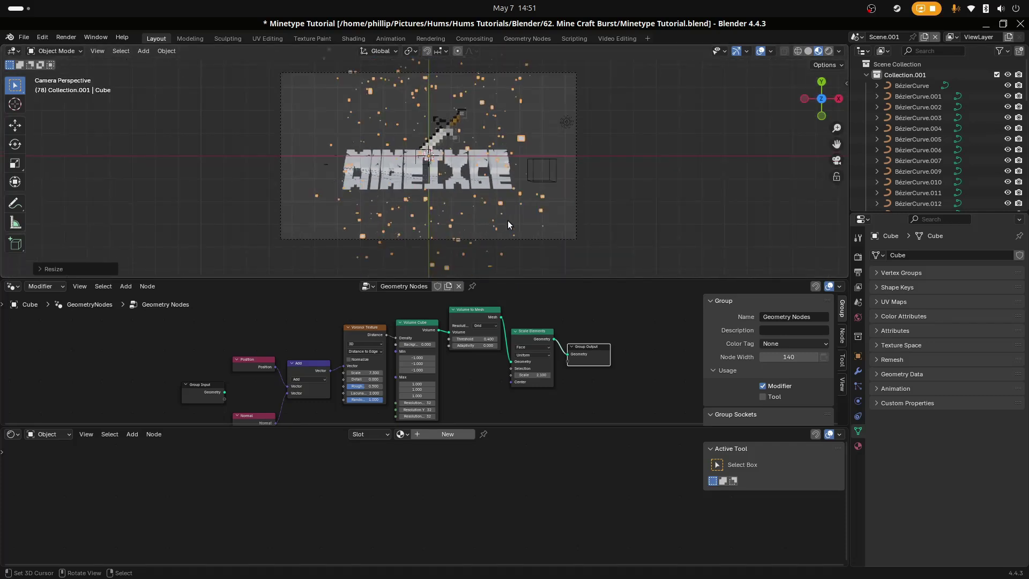
{"action": "scroll", "coordinate": [535, 172], "scroll_direction": "up", "scroll_amount": 2}
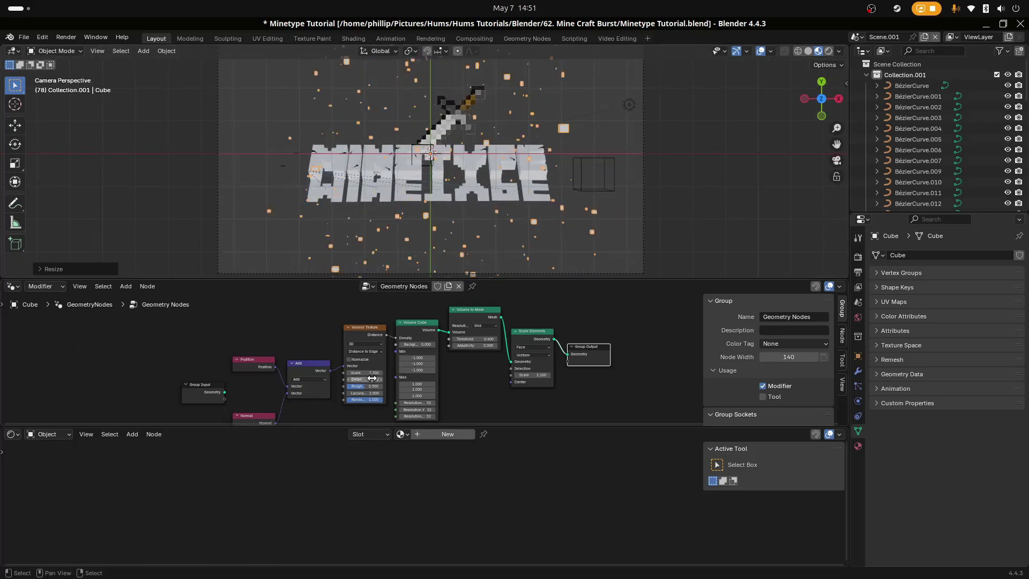
Step: Enlarge the cube further to a uniform scale of about 6.191 so fragments extend past the camera frame
{"action": "key", "text": "s"}
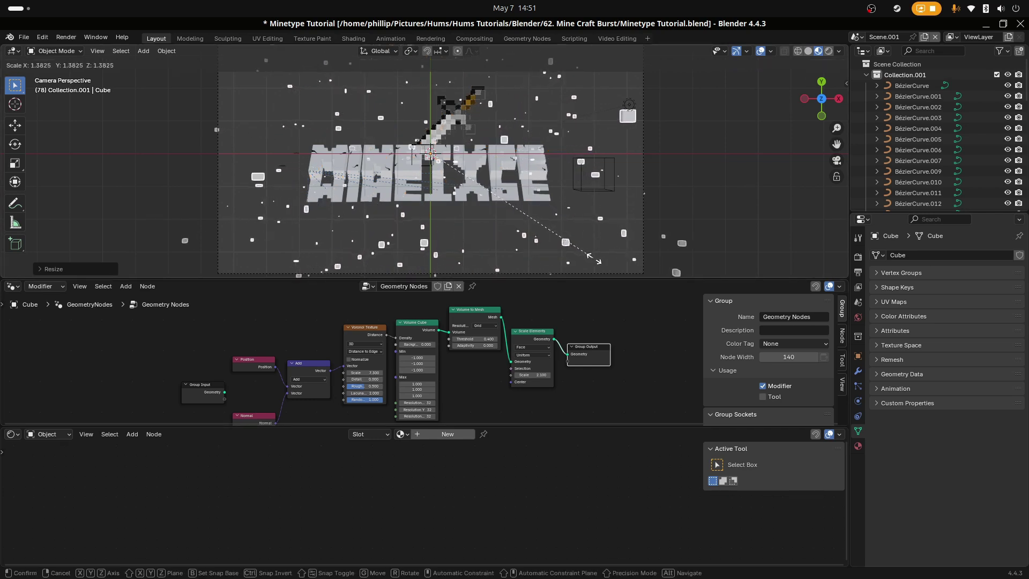
{"action": "left_click", "coordinate": [594, 265]}
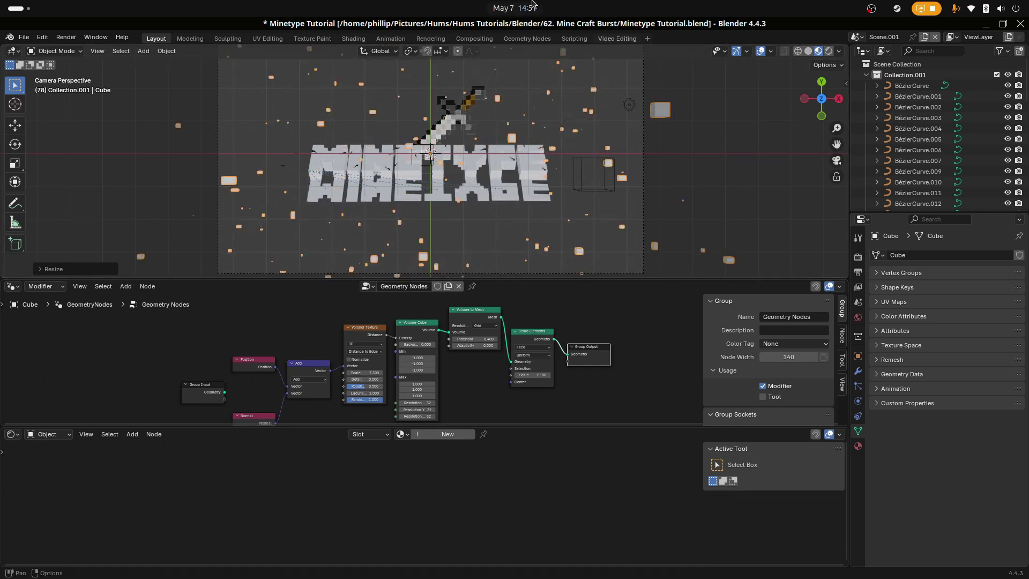
{"action": "scroll", "coordinate": [510, 185], "scroll_direction": "down", "scroll_amount": 2}
{"action": "scroll", "coordinate": [511, 182], "scroll_direction": "up", "scroll_amount": 1}
{"action": "right_click", "coordinate": [692, 204]}
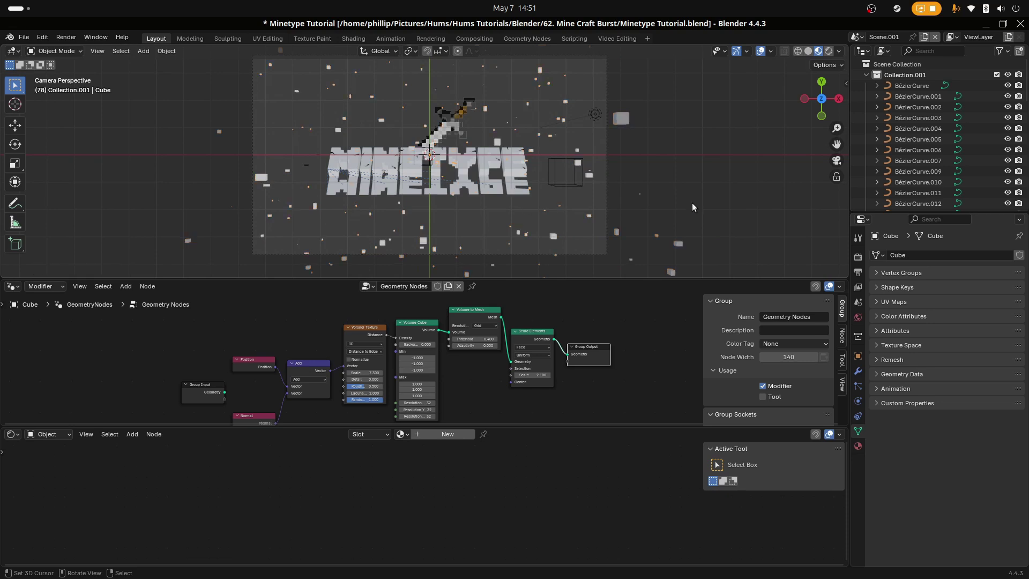
{"action": "right_click", "coordinate": [553, 233]}
Step: Switch the geometry node editor to the Dope Sheet, go to frame 57 and show the cube's object transform properties
{"action": "left_click", "coordinate": [15, 287]}
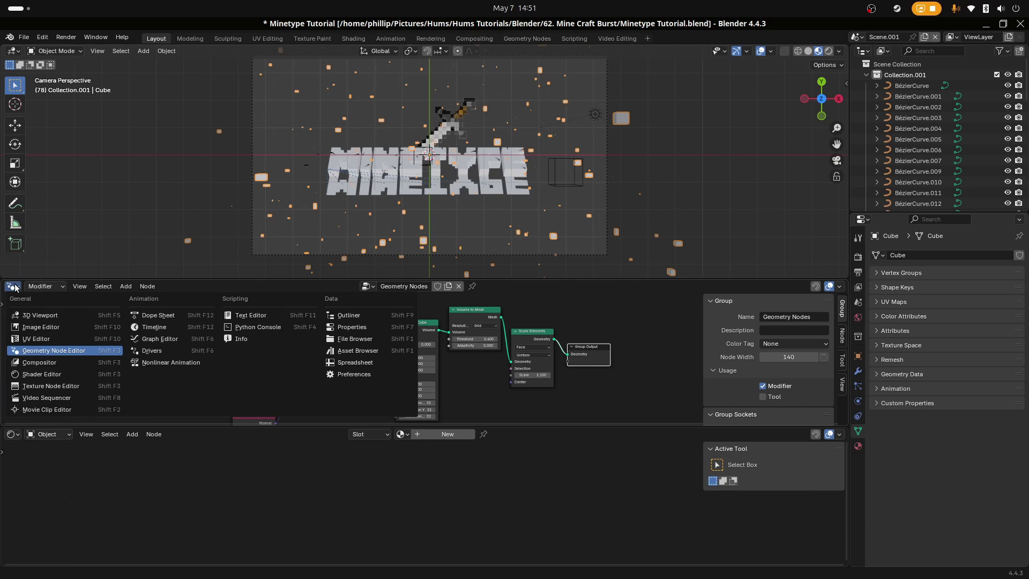
{"action": "left_click", "coordinate": [164, 315]}
{"action": "scroll", "coordinate": [404, 348], "scroll_direction": "down", "scroll_amount": 2}
{"action": "left_click_drag", "start_coordinate": [449, 349], "coordinate": [425, 376]}
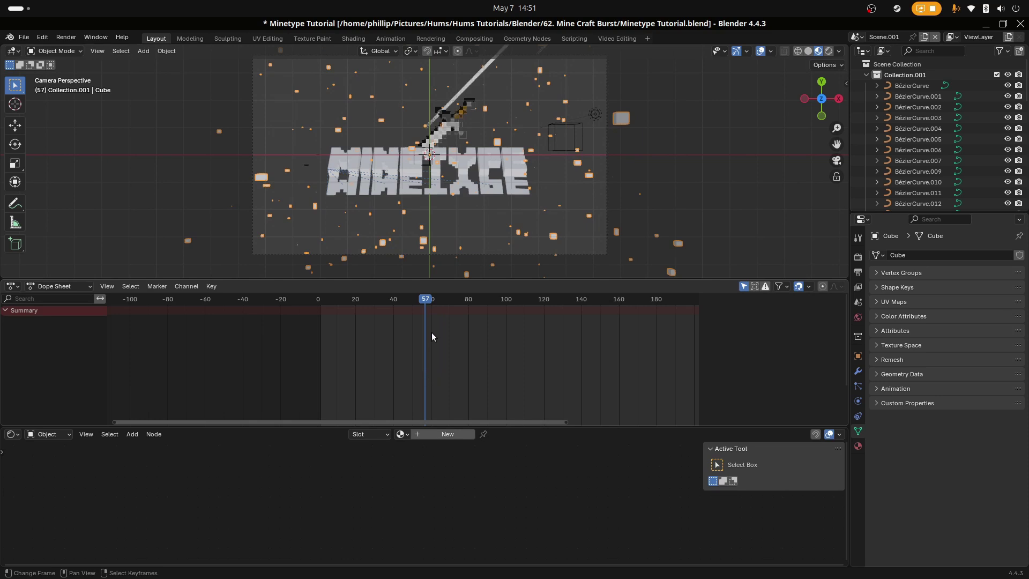
{"action": "left_click", "coordinate": [858, 356]}
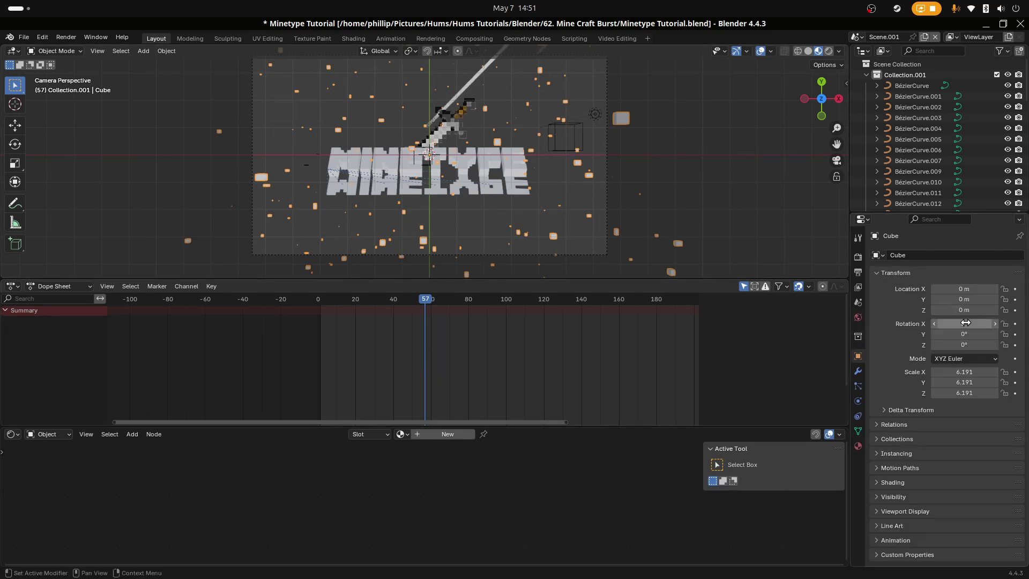
Step: At frame 69, scale the cube up uniformly to about 15.772 and keyframe its scale
{"action": "left_click", "coordinate": [448, 334]}
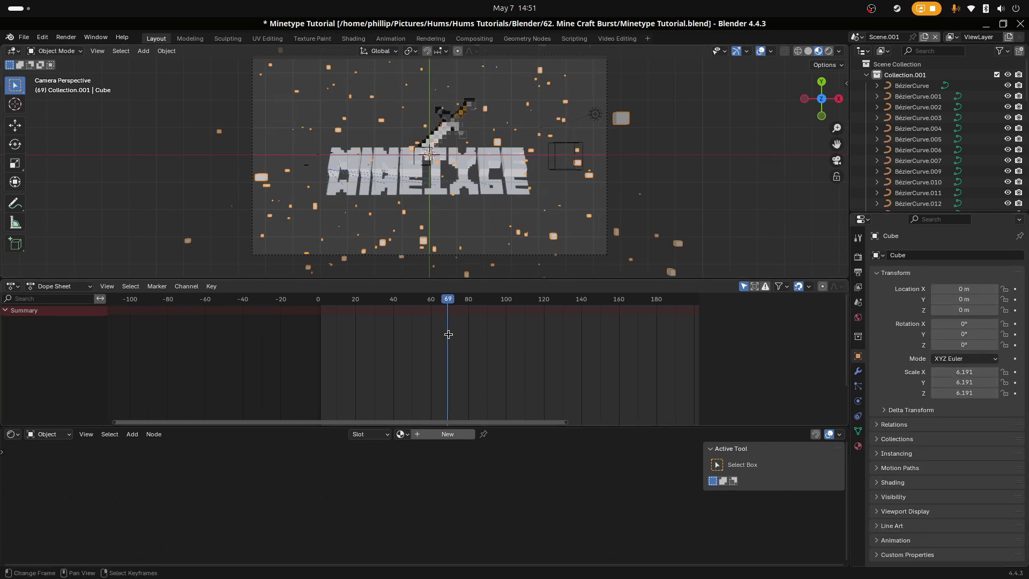
{"action": "key", "text": "s"}
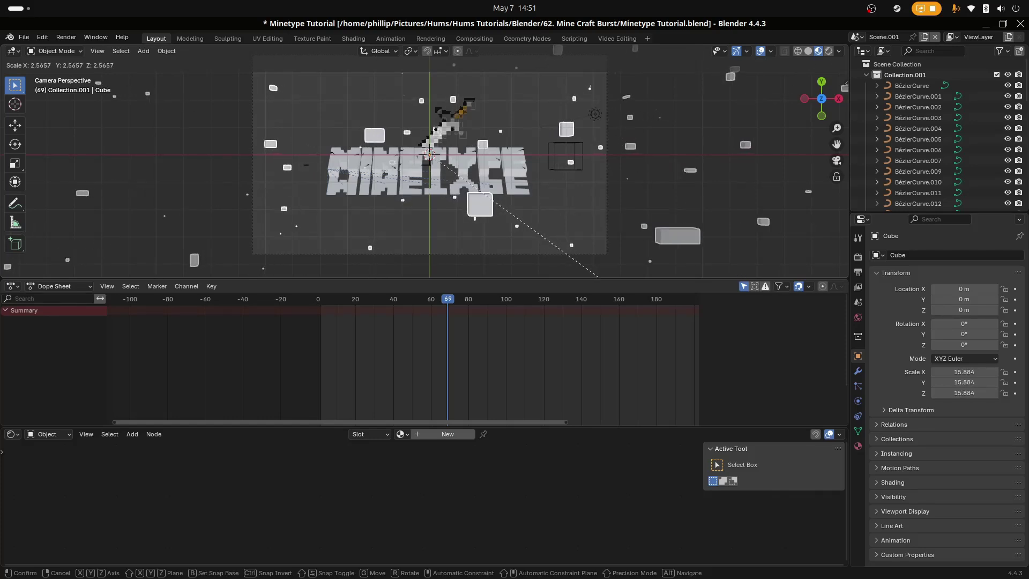
{"action": "left_click", "coordinate": [700, 114]}
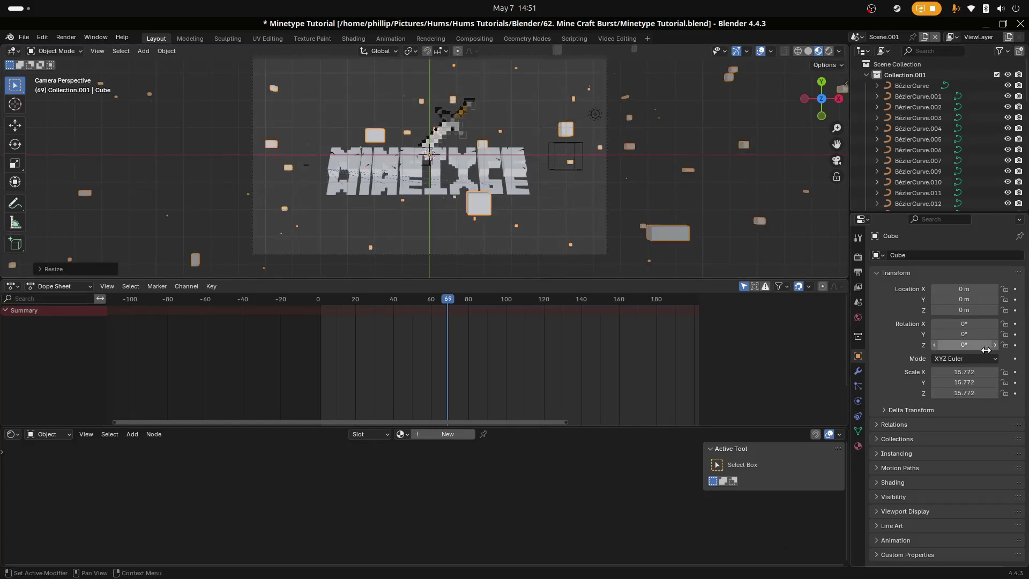
{"action": "right_click", "coordinate": [965, 382]}
{"action": "left_click", "coordinate": [959, 379]}
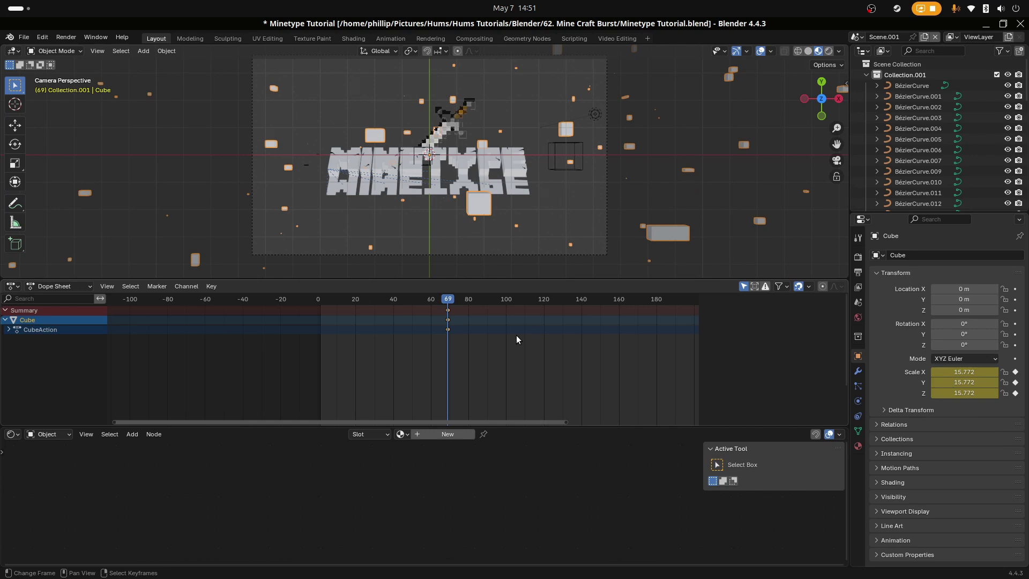
Step: At frame 60, scale the cube down uniformly to about 3.916 and keyframe its scale
{"action": "left_click_drag", "start_coordinate": [440, 343], "coordinate": [431, 341]}
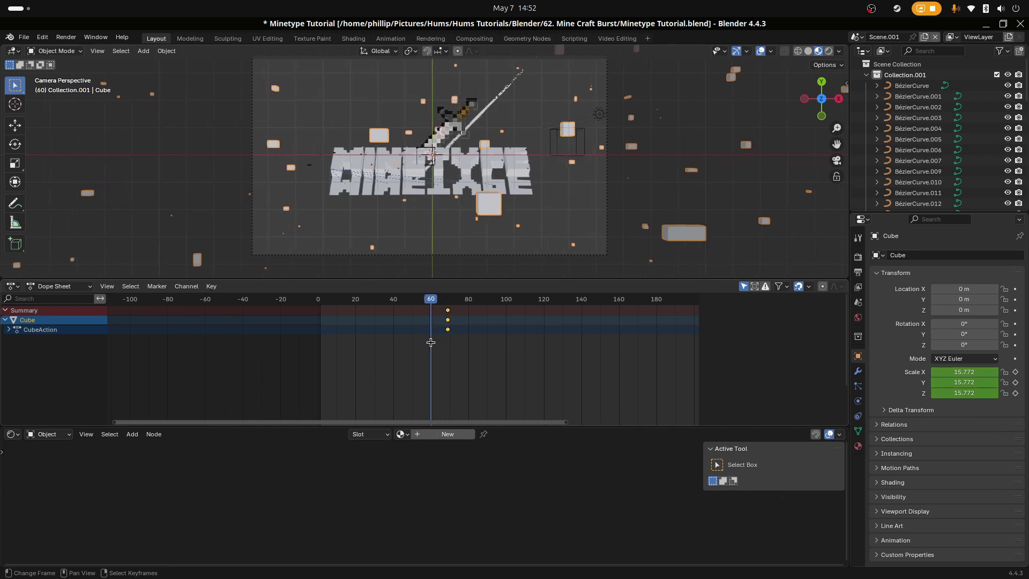
{"action": "key", "text": "s"}
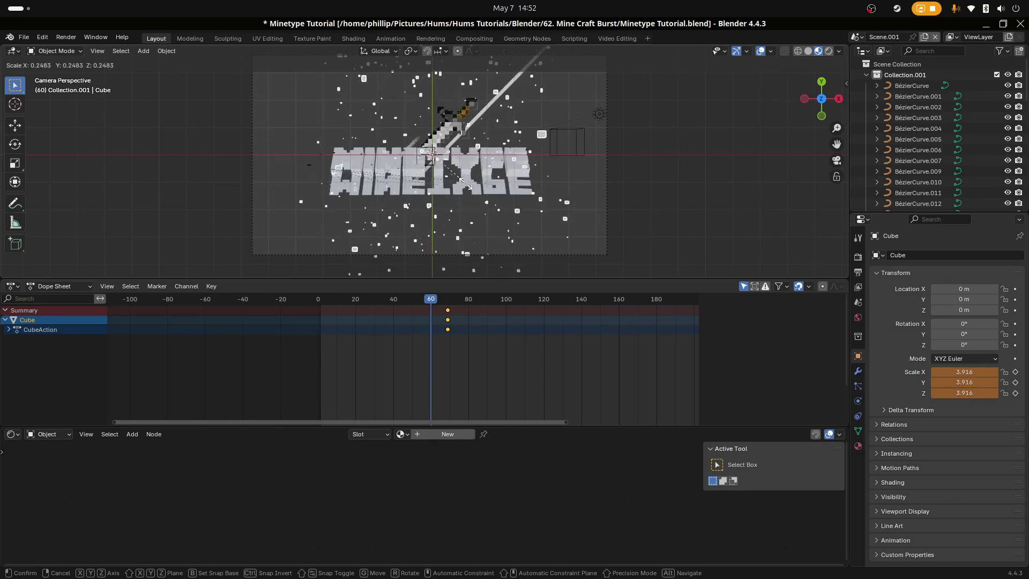
{"action": "left_click", "coordinate": [465, 184]}
{"action": "right_click", "coordinate": [969, 381]}
{"action": "left_click", "coordinate": [969, 381]}
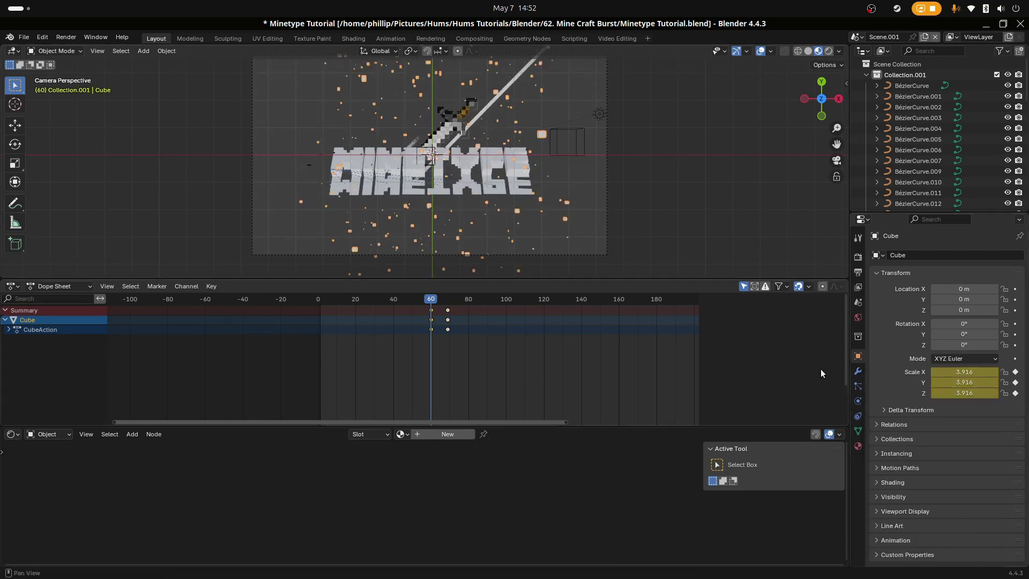
Step: Preview the burst, return to frame 60 and keyframe the cube's Location Z at 0 m
{"action": "key", "text": "space"}
{"action": "key", "text": "space"}
{"action": "mouse_move", "coordinate": [427, 345]}
{"action": "left_mouse_down"}
{"action": "mouse_move", "coordinate": [451, 346]}
{"action": "mouse_move", "coordinate": [434, 346]}
{"action": "left_mouse_up"}
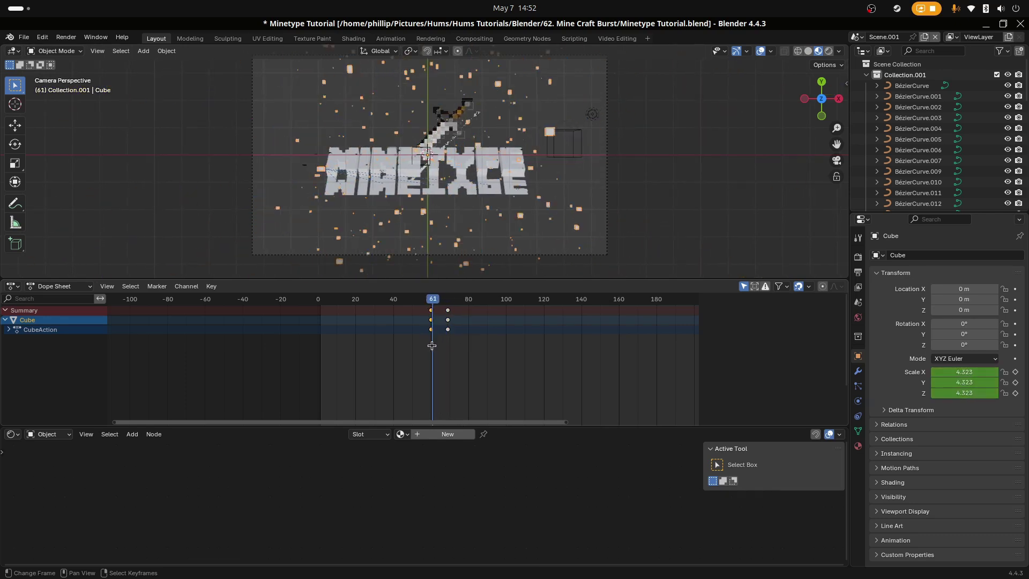
{"action": "left_click_drag", "start_coordinate": [432, 346], "coordinate": [431, 345]}
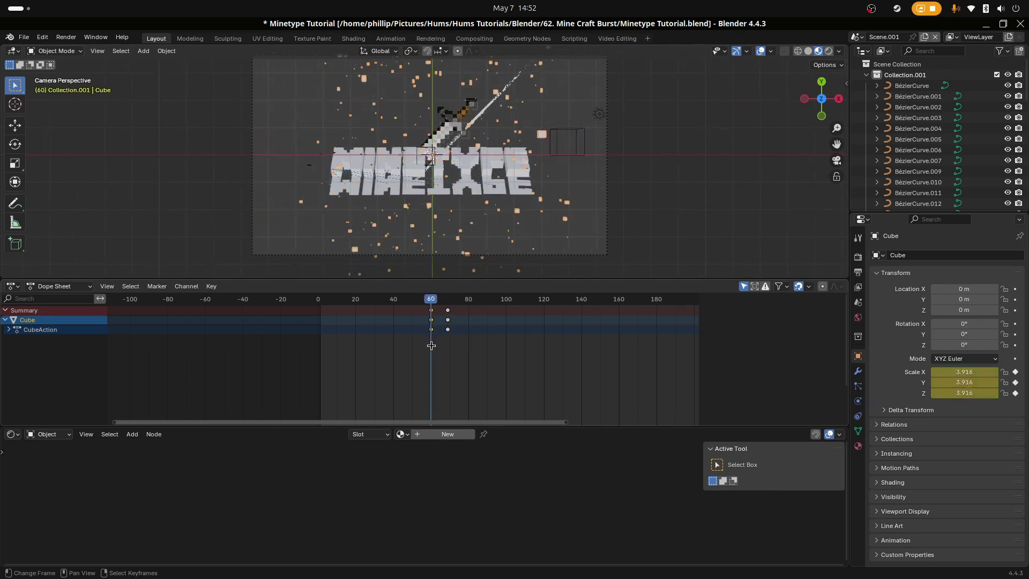
{"action": "right_click", "coordinate": [958, 310]}
{"action": "left_click", "coordinate": [959, 309]}
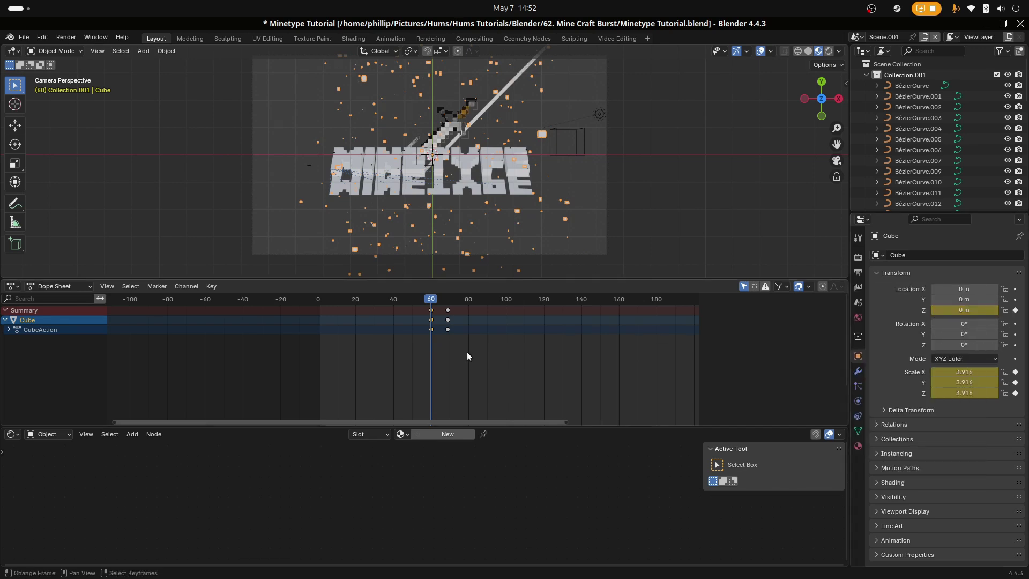
Step: At frame 69, raise the cube's Location Z to about 33.85 m and keyframe it
{"action": "left_click_drag", "start_coordinate": [436, 343], "coordinate": [447, 344]}
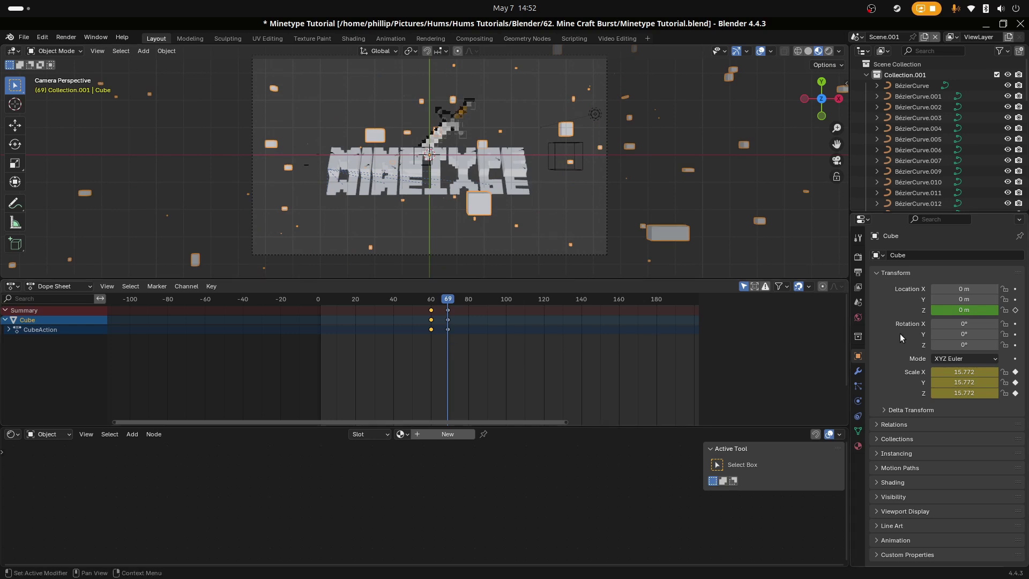
{"action": "left_click_drag", "start_coordinate": [953, 310], "coordinate": [994, 311]}
{"action": "right_click", "coordinate": [957, 310]}
{"action": "left_click", "coordinate": [956, 310]}
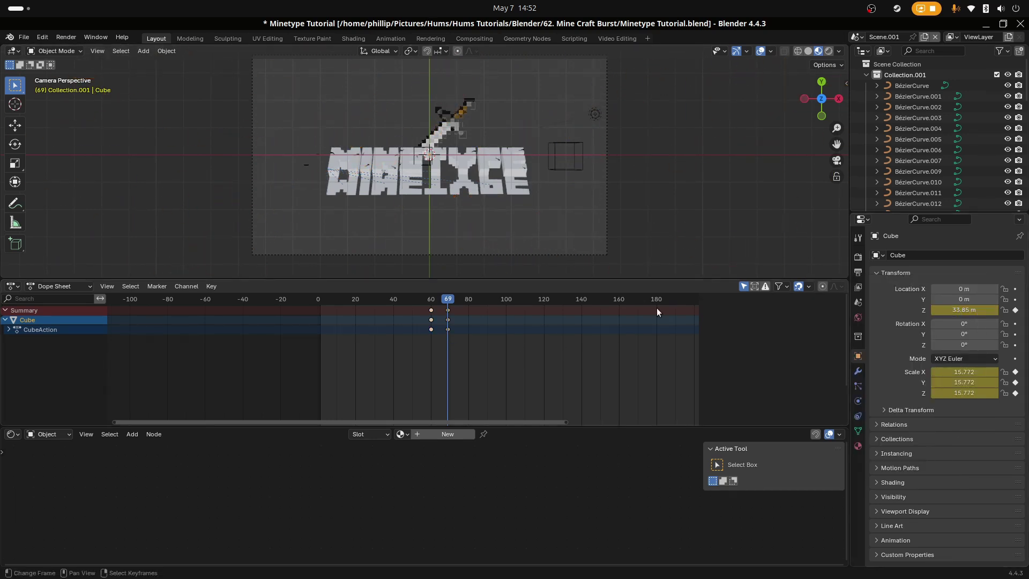
Step: Play back the burst, shift the cube's frame 69 keyframes to about frame 71 and review the motion around the impact
{"action": "left_click", "coordinate": [388, 338]}
{"action": "key", "text": "space"}
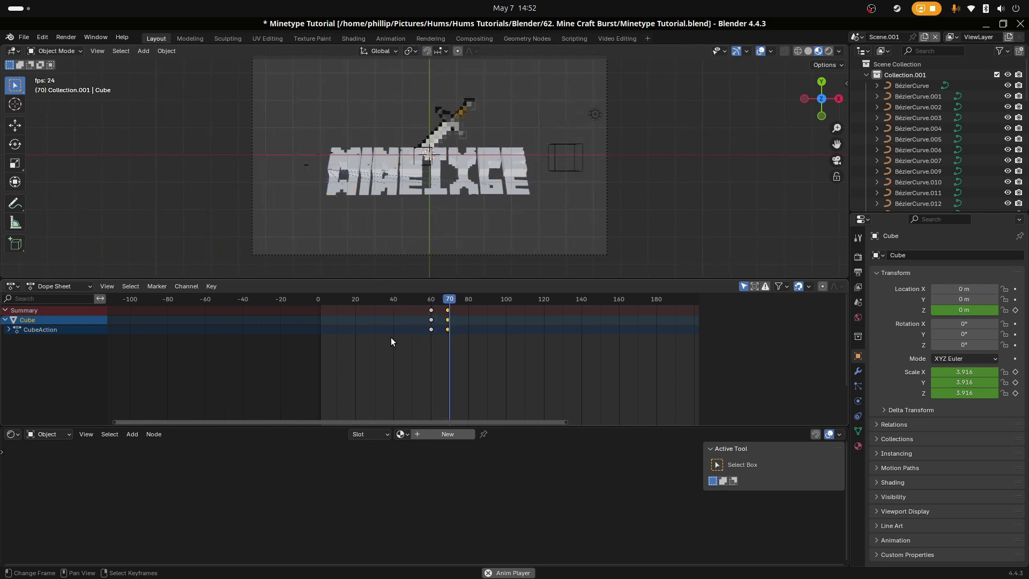
{"action": "left_click_drag", "start_coordinate": [437, 340], "coordinate": [449, 328]}
{"action": "key", "text": "space"}
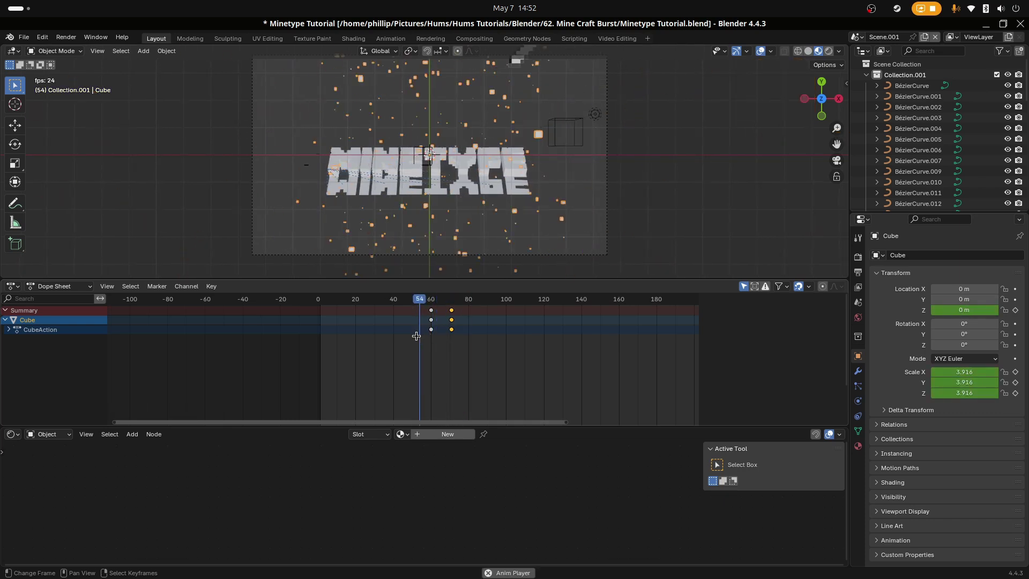
{"action": "key", "text": "space"}
{"action": "left_click_drag", "start_coordinate": [438, 334], "coordinate": [427, 342]}
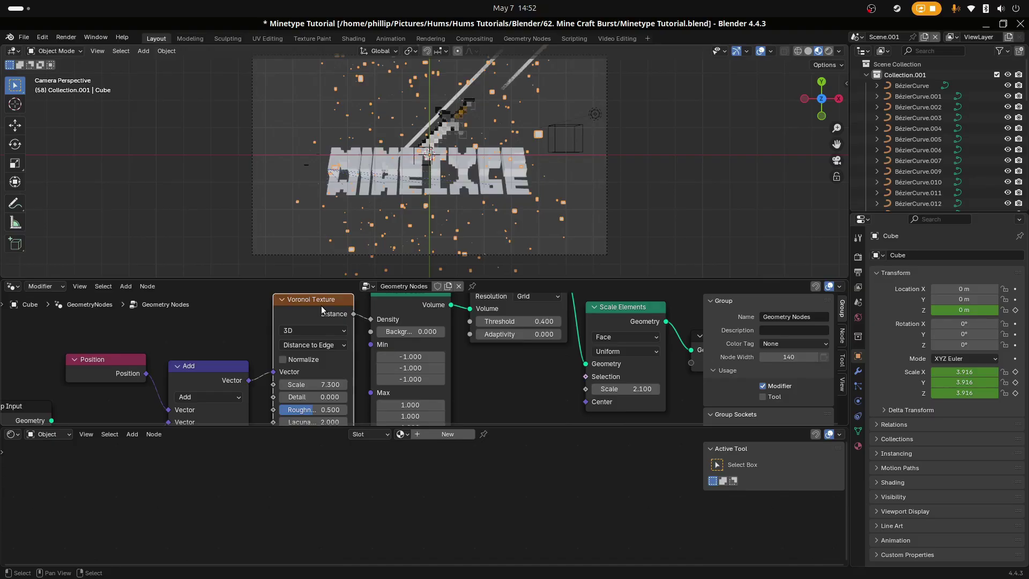
Step: Turn the lower shader editor into a Dope Sheet and bring the Voronoi Texture node's settings into view above it
{"action": "scroll", "coordinate": [320, 306], "scroll_direction": "down", "scroll_amount": 3}
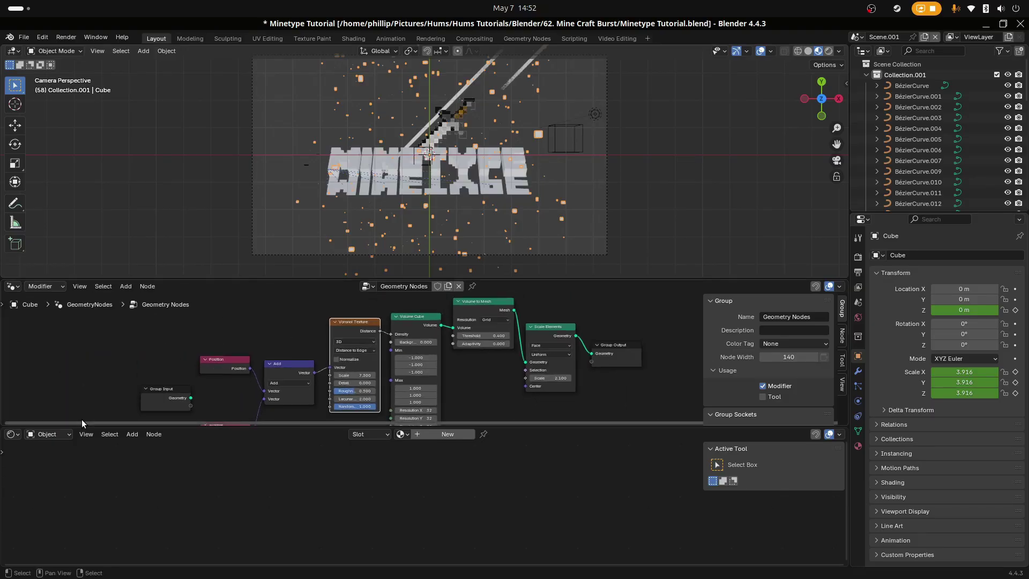
{"action": "left_click", "coordinate": [11, 434]}
{"action": "left_click", "coordinate": [188, 463]}
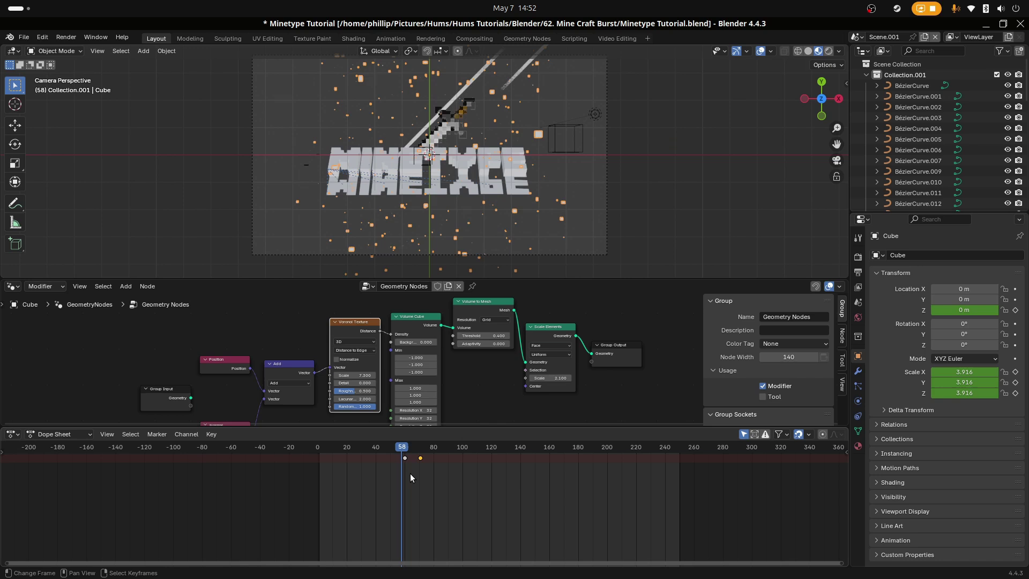
{"action": "scroll", "coordinate": [348, 375], "scroll_direction": "up", "scroll_amount": 3}
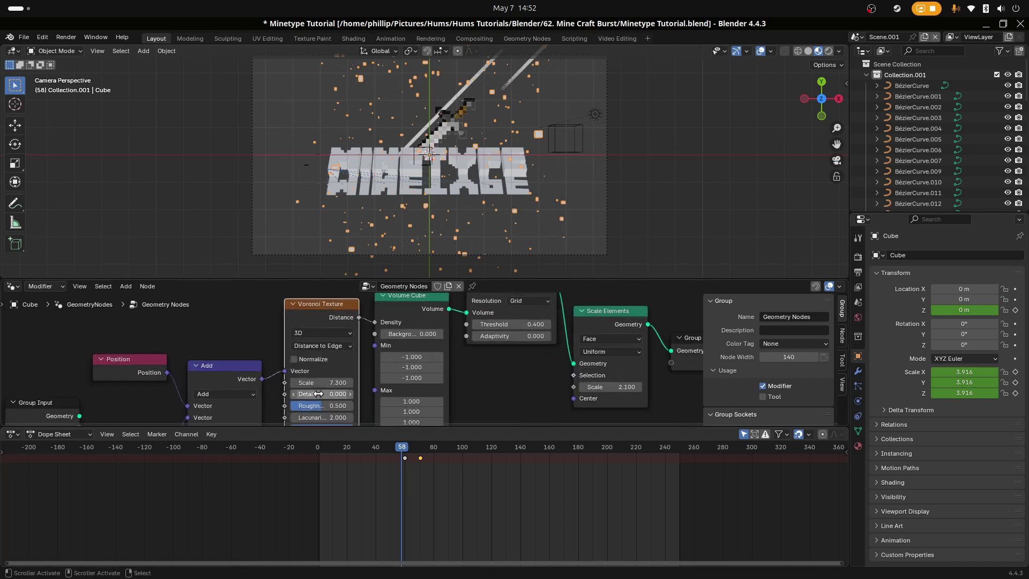
Step: Keyframe the Voronoi Texture's Detail at 0 on frames 57 and 64
{"action": "left_click", "coordinate": [400, 468]}
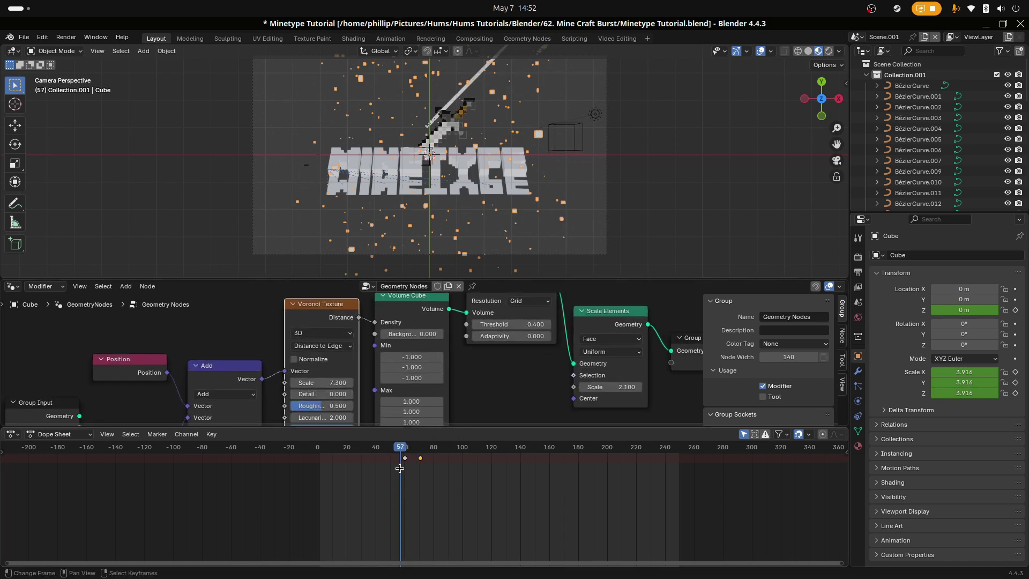
{"action": "right_click", "coordinate": [309, 395]}
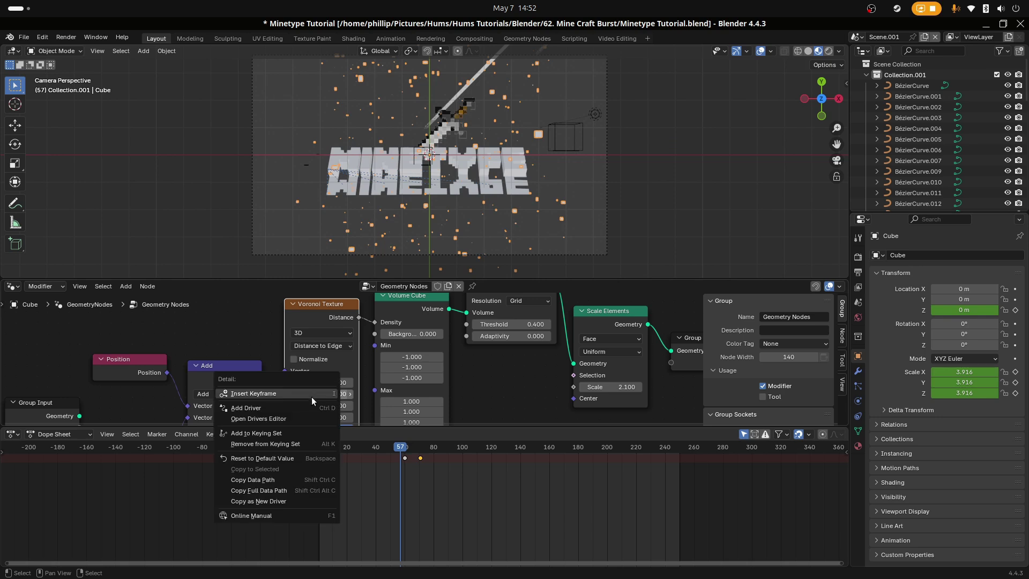
{"action": "left_click", "coordinate": [311, 399]}
{"action": "left_click", "coordinate": [410, 481]}
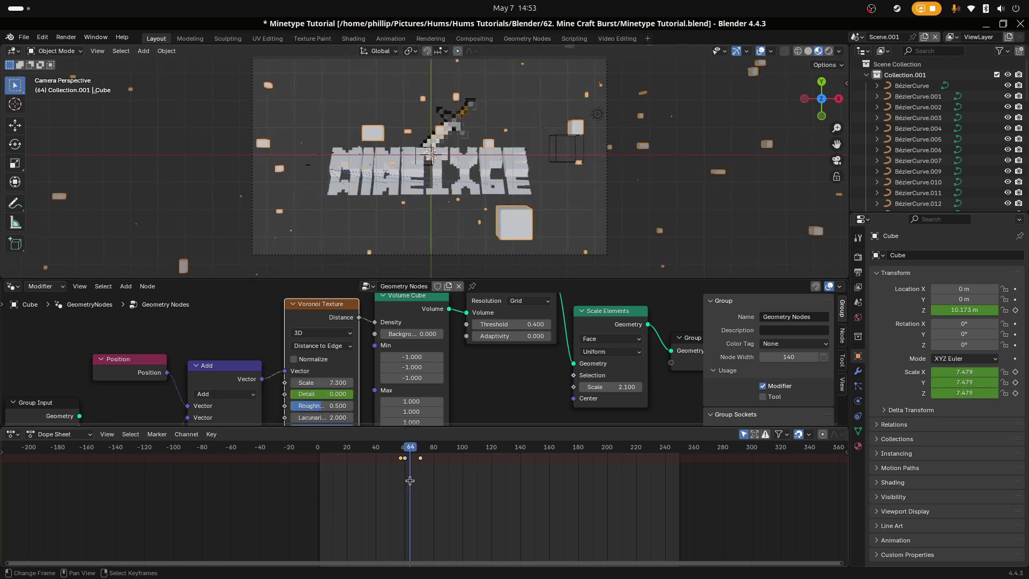
{"action": "right_click", "coordinate": [324, 396]}
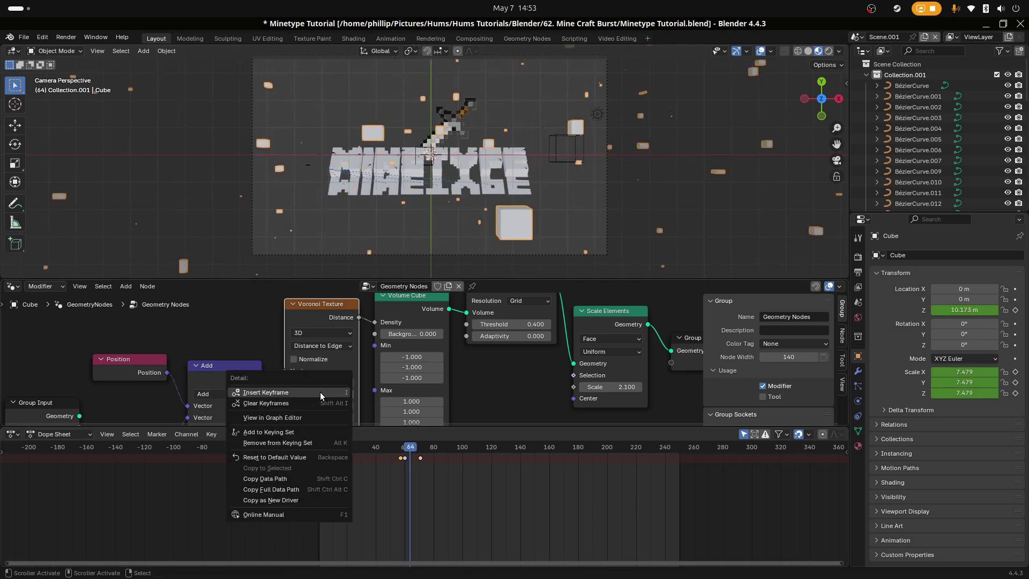
{"action": "left_click", "coordinate": [325, 393]}
Step: Set the Voronoi Texture's Detail to 0.9 at frame 57, keyframe it and preview the fragments emerging at the impact
{"action": "left_click_drag", "start_coordinate": [413, 462], "coordinate": [400, 468]}
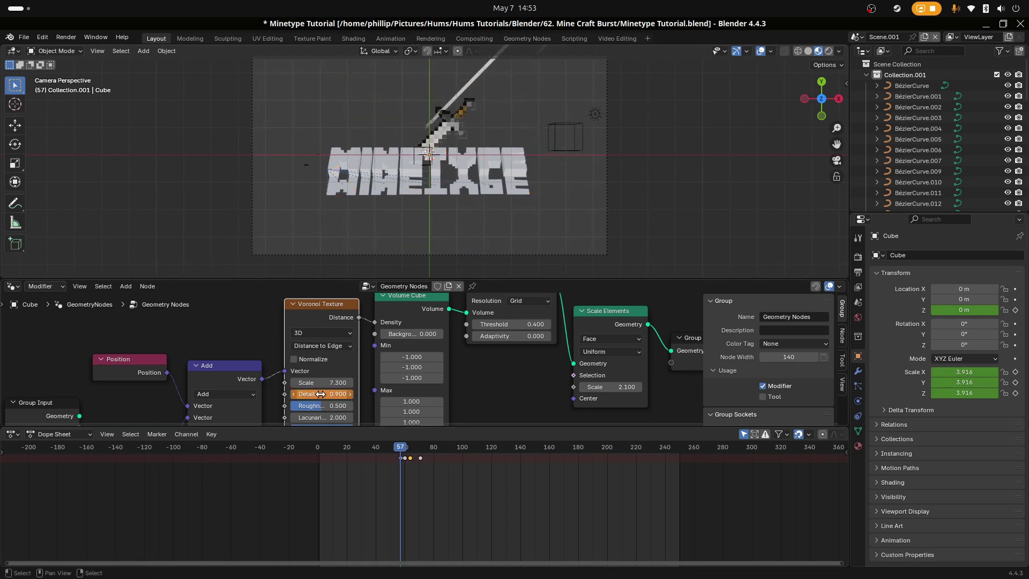
{"action": "right_click", "coordinate": [322, 395]}
{"action": "left_click", "coordinate": [317, 392]}
{"action": "key", "text": "space"}
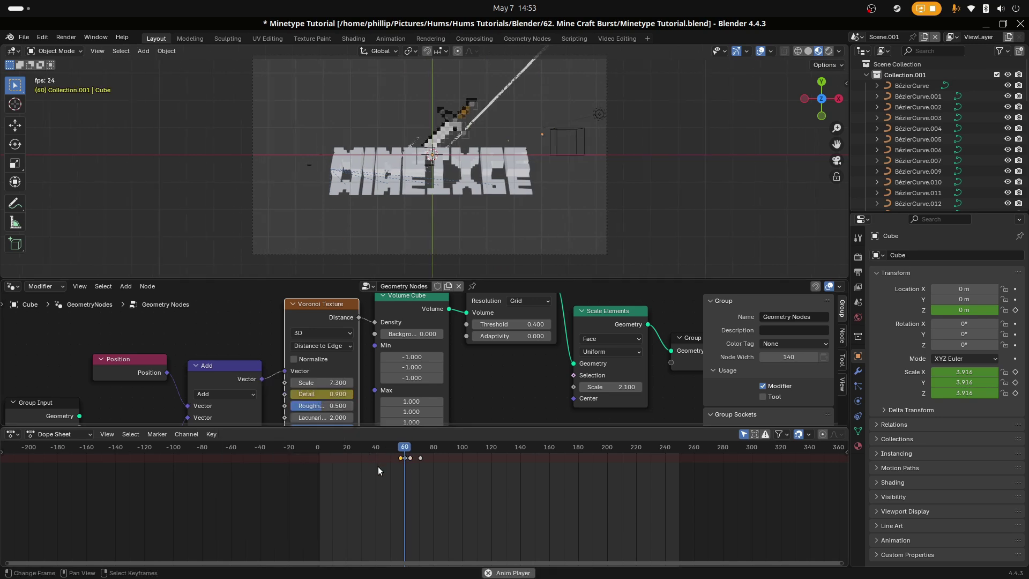
{"action": "key", "text": "space"}
{"action": "left_click_drag", "start_coordinate": [390, 469], "coordinate": [404, 477]}
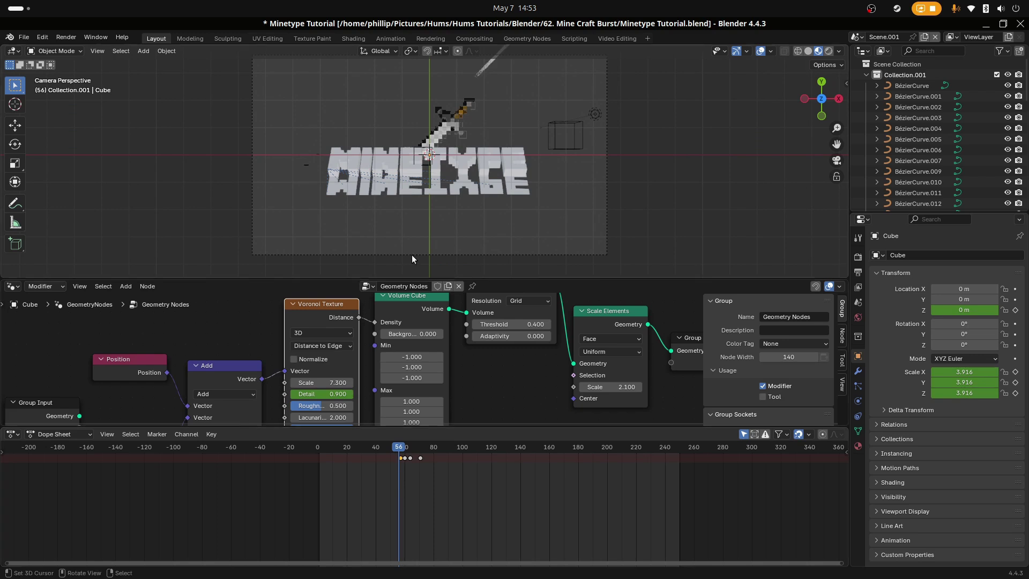
Step: Play back the fragment burst repeatedly from about frame 57 to review the cube's motion around the sword impact
{"action": "scroll", "coordinate": [412, 256], "scroll_direction": "down", "scroll_amount": 3}
{"action": "key", "text": "space"}
{"action": "key", "text": "space"}
{"action": "left_click_drag", "start_coordinate": [423, 465], "coordinate": [397, 471]}
{"action": "key", "text": "space"}
{"action": "scroll", "coordinate": [419, 237], "scroll_direction": "up", "scroll_amount": 1}
{"action": "key", "text": "space"}
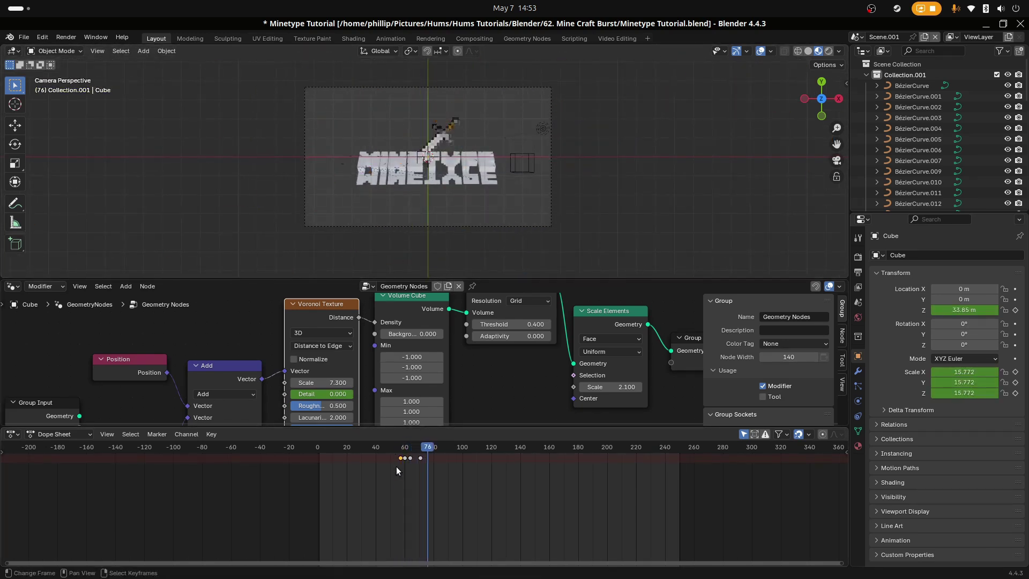
{"action": "left_click", "coordinate": [396, 470]}
{"action": "key", "text": "space"}
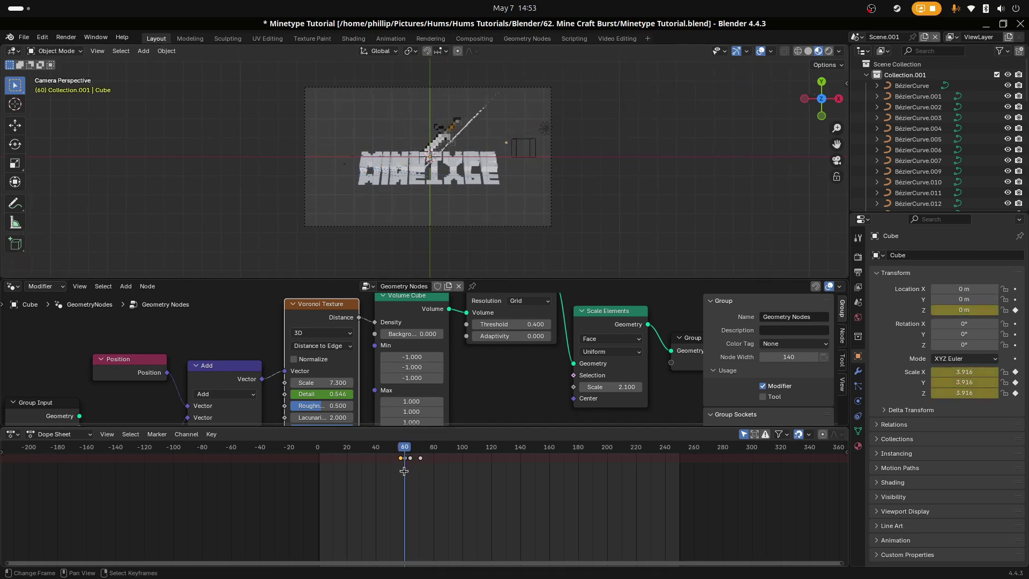
{"action": "scroll", "coordinate": [439, 230], "scroll_direction": "up", "scroll_amount": 1}
{"action": "key", "text": "space"}
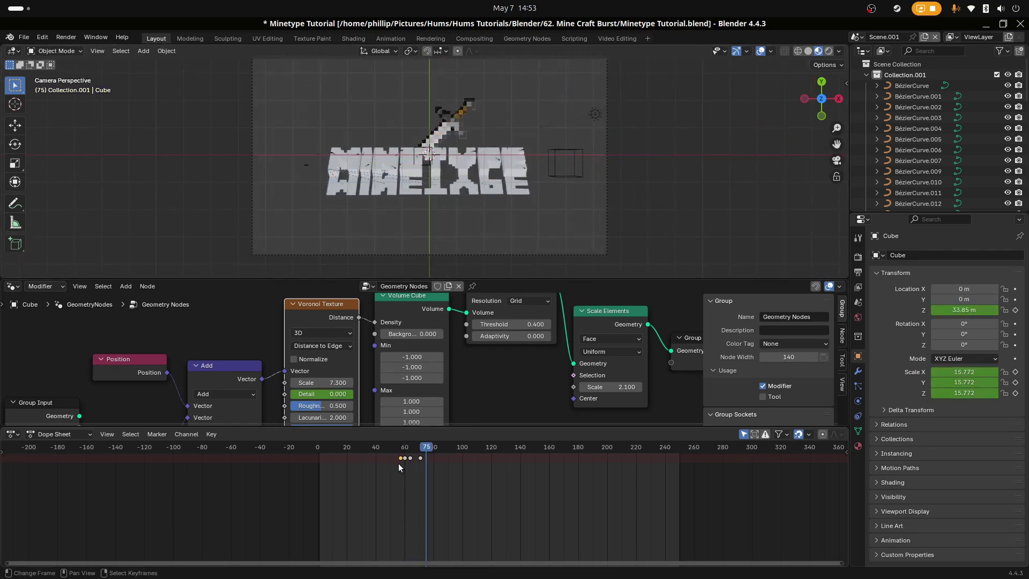
{"action": "left_click", "coordinate": [400, 463]}
{"action": "key", "text": "space"}
{"action": "key", "text": "space"}
{"action": "left_click", "coordinate": [401, 460]}
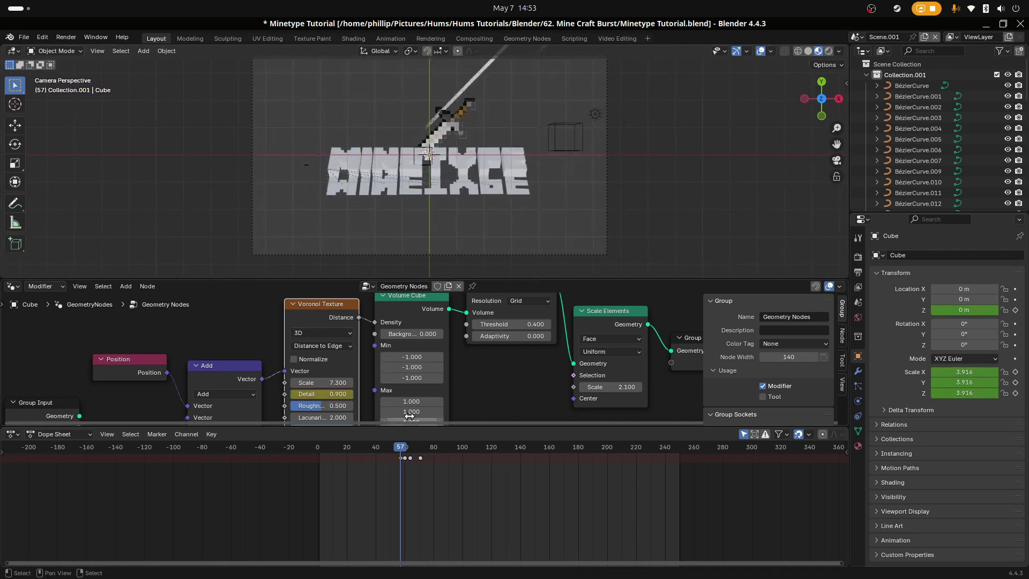
Step: Select the camera and replay the impact from just before frame 57 to check its keyframed motion with the burst
{"action": "left_click", "coordinate": [533, 253]}
{"action": "left_click", "coordinate": [390, 465]}
{"action": "key", "text": "space"}
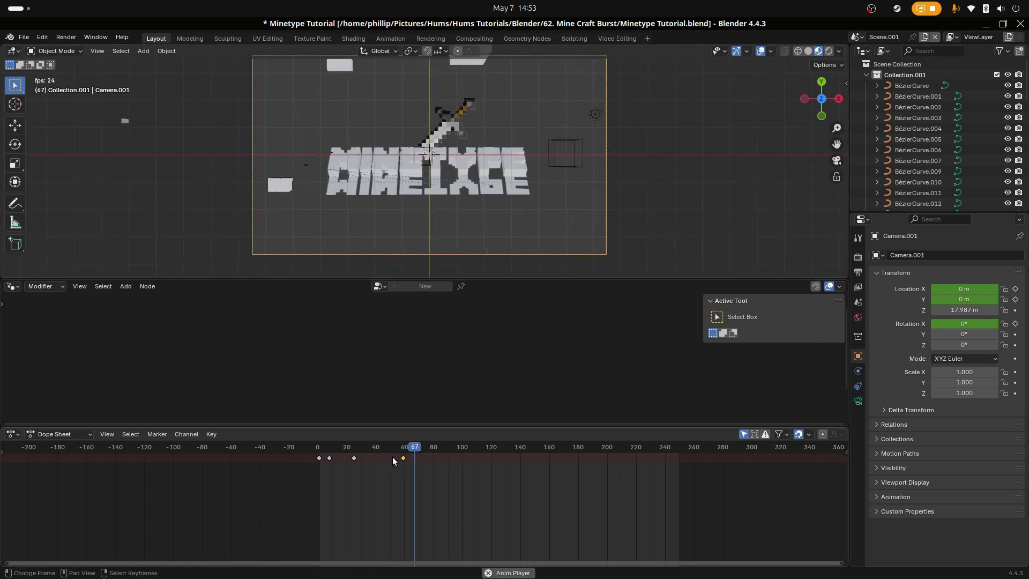
{"action": "key", "text": "space"}
{"action": "scroll", "coordinate": [501, 210], "scroll_direction": "up", "scroll_amount": 2}
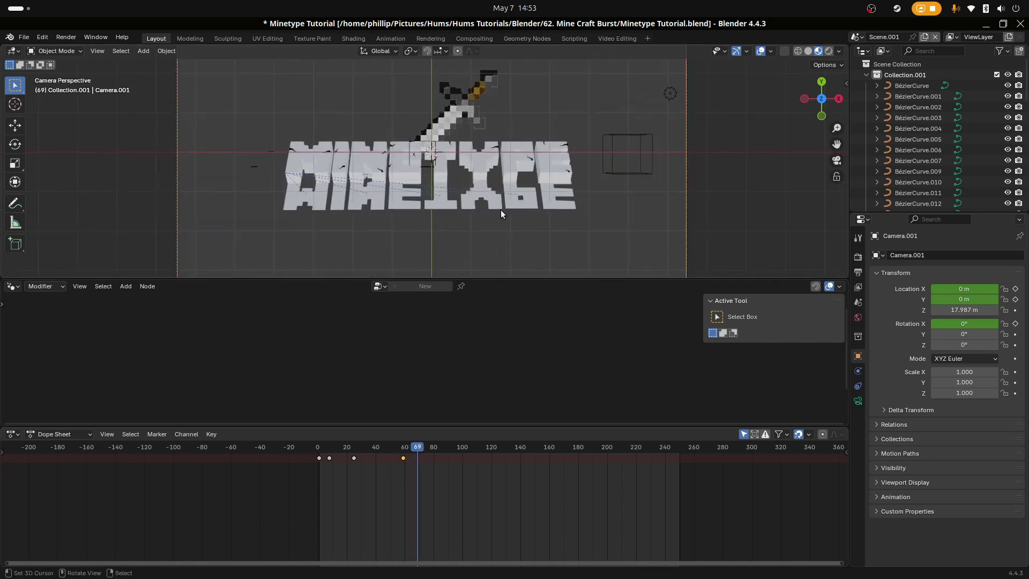
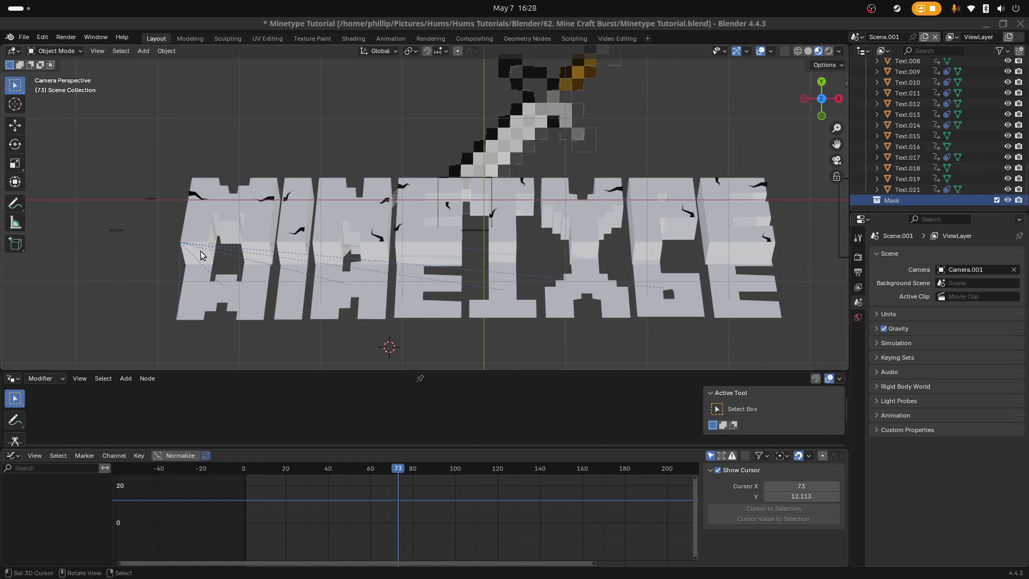
Step: Duplicate the eight standing MINETYPE letters with a slight offset along Y and join the copies into one object
{"action": "left_click", "coordinate": [261, 232]}
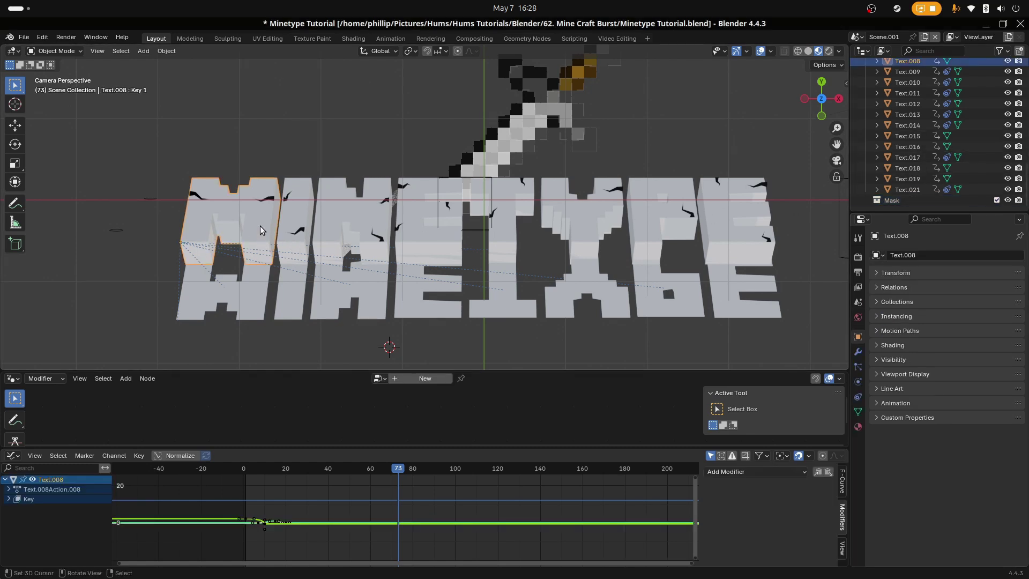
{"action": "left_click", "coordinate": [307, 213], "text": "shift"}
{"action": "left_click", "coordinate": [343, 215], "text": "shift"}
{"action": "left_click", "coordinate": [408, 225], "text": "shift"}
{"action": "left_click", "coordinate": [506, 233], "text": "shift"}
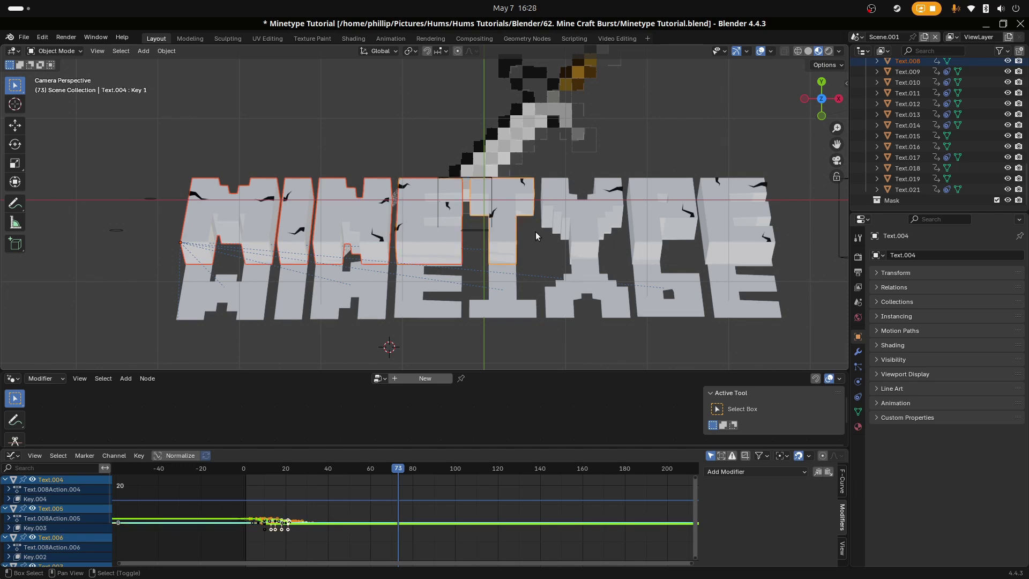
{"action": "left_click", "coordinate": [581, 225], "text": "shift"}
{"action": "left_click", "coordinate": [662, 225], "text": "shift"}
{"action": "left_click", "coordinate": [714, 227], "text": "shift"}
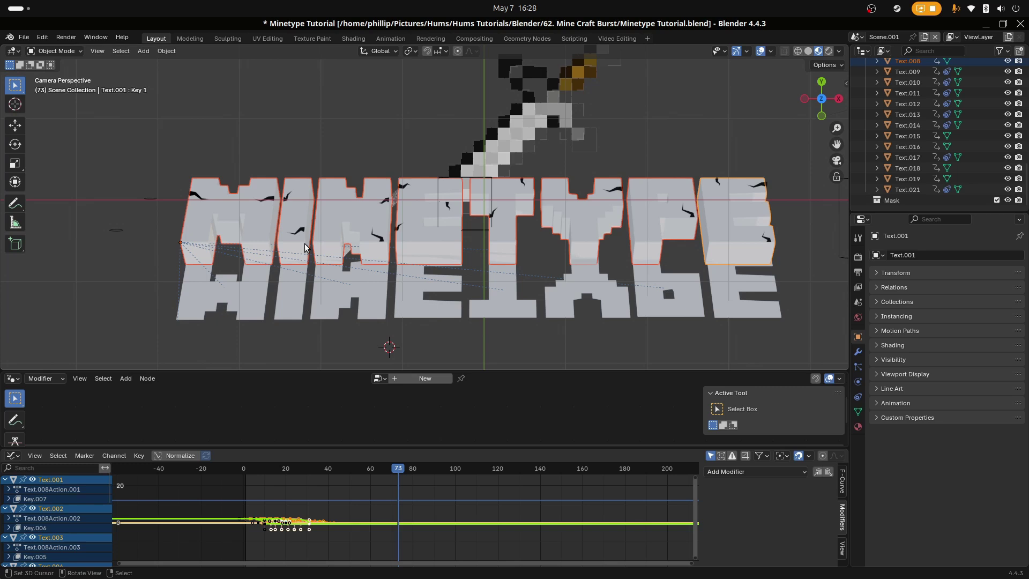
{"action": "key", "text": "shift+d"}
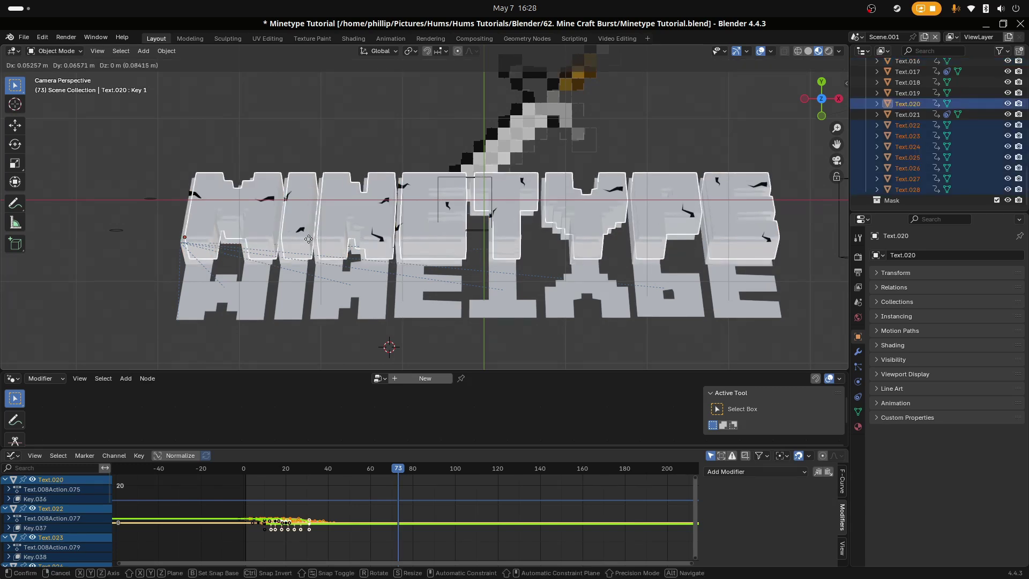
{"action": "key", "text": "y"}
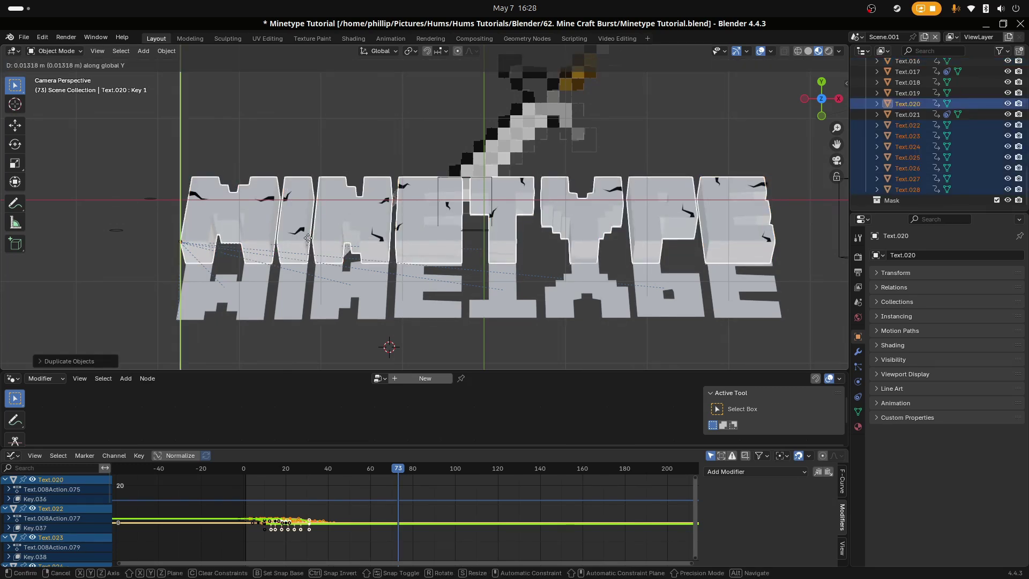
{"action": "left_click", "coordinate": [646, 246]}
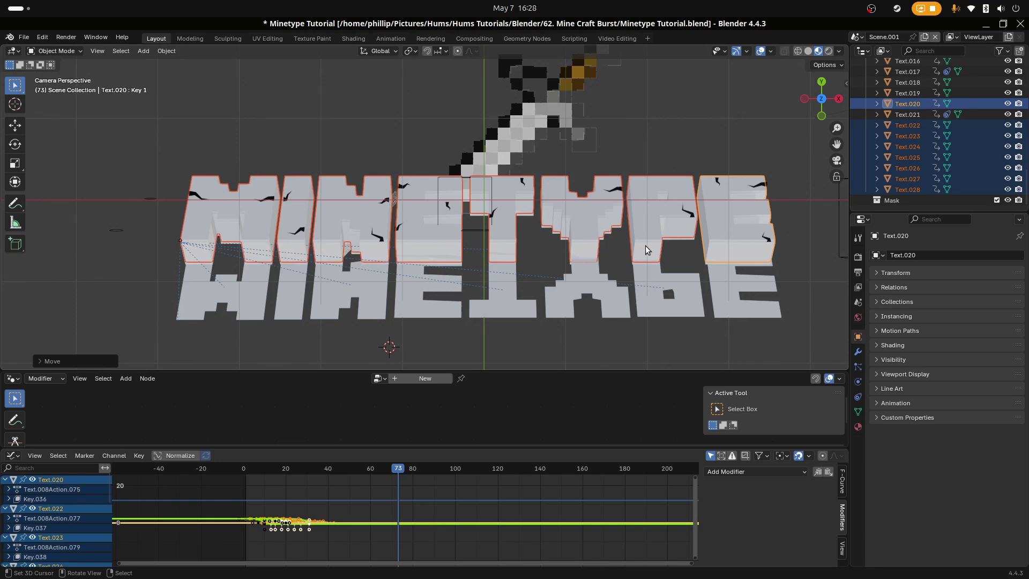
{"action": "key", "text": "ctrl+z"}
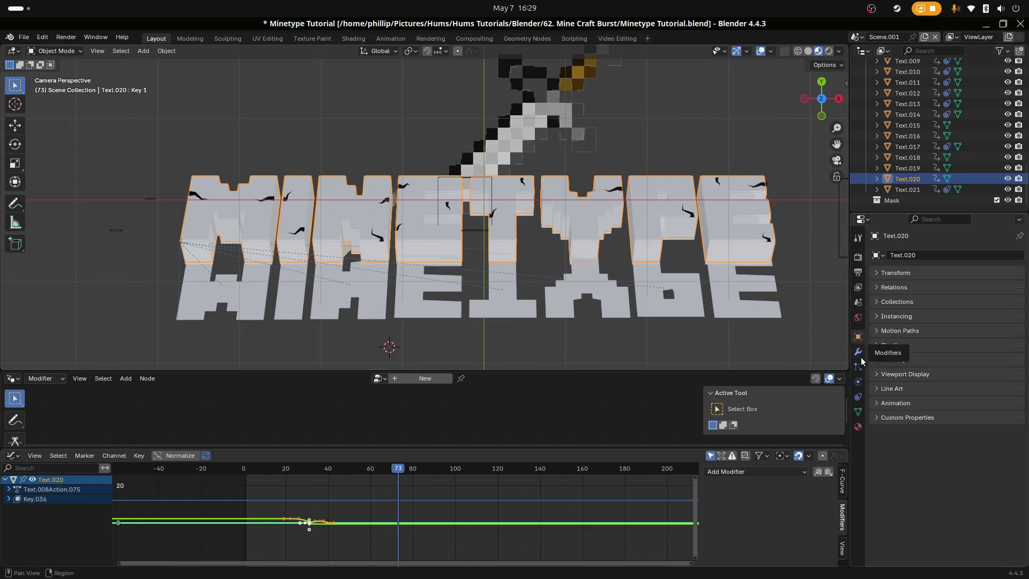
Step: Remove both shape keys, Key 1 and Basis, from the joined letters object
{"action": "left_click", "coordinate": [857, 411]}
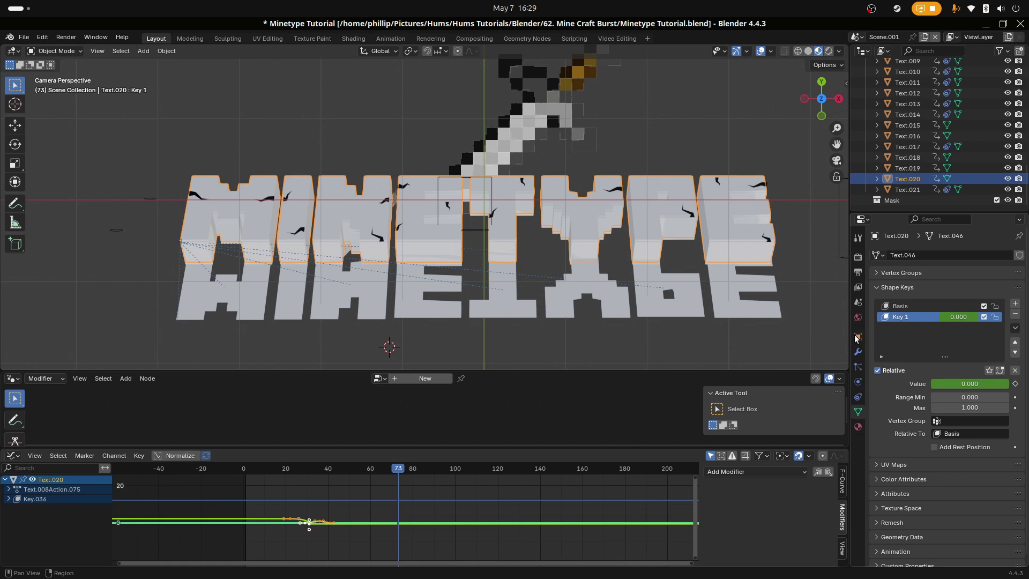
{"action": "left_click", "coordinate": [856, 338]}
{"action": "left_click", "coordinate": [857, 411]}
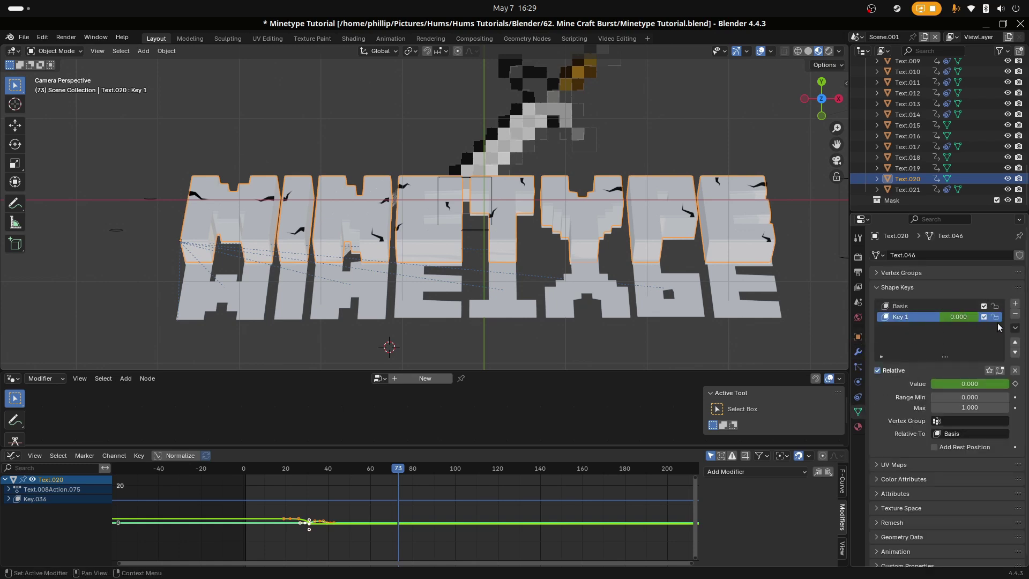
{"action": "left_click", "coordinate": [1015, 313]}
{"action": "left_click", "coordinate": [1015, 314]}
Step: Clear the keyframes on the joined letters' Y location
{"action": "left_click", "coordinate": [857, 336]}
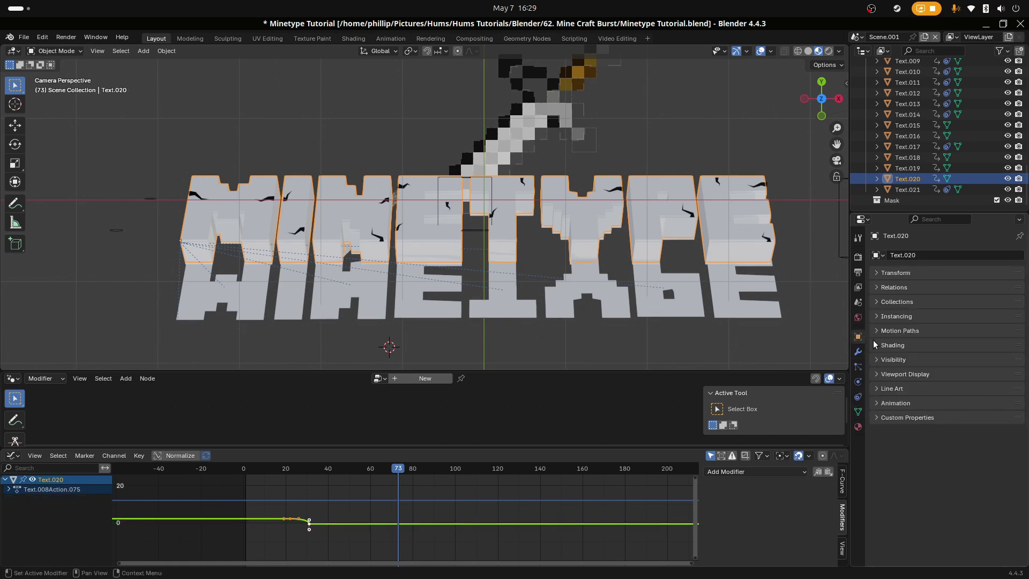
{"action": "left_click", "coordinate": [904, 274]}
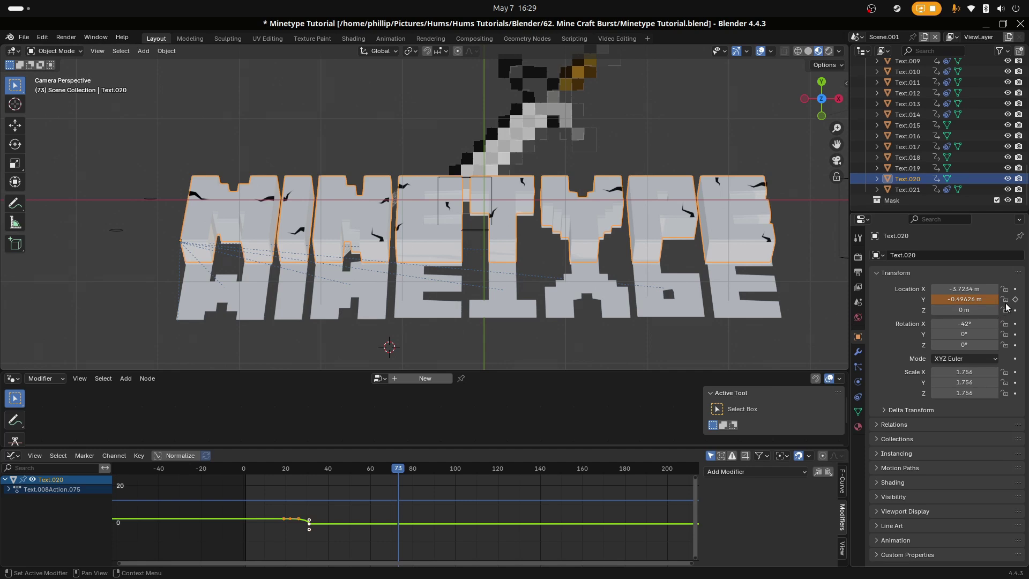
{"action": "right_click", "coordinate": [959, 299]}
{"action": "left_click", "coordinate": [911, 308]}
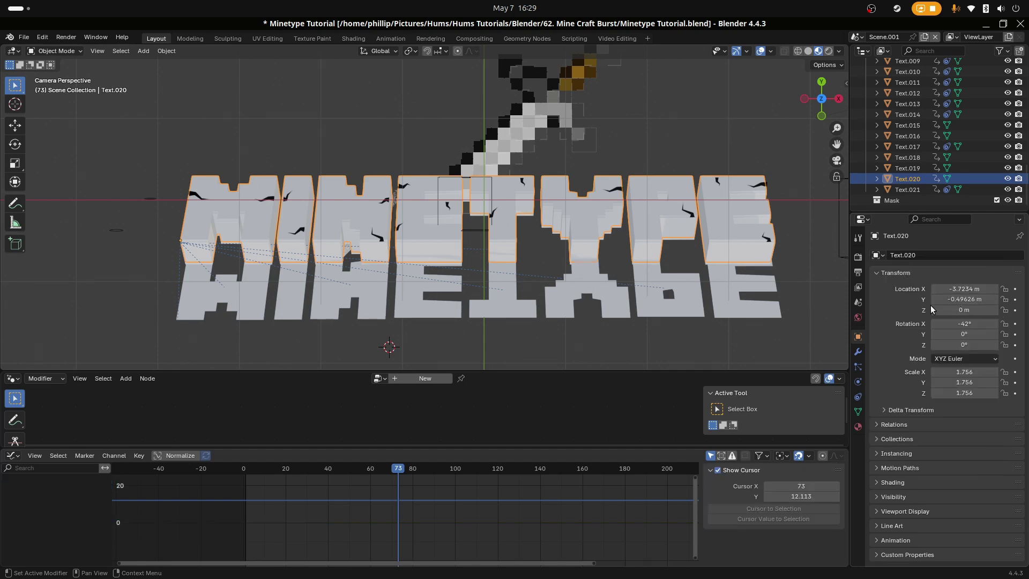
Step: Set the joined letters' viewport display to Wire
{"action": "left_click", "coordinate": [859, 413]}
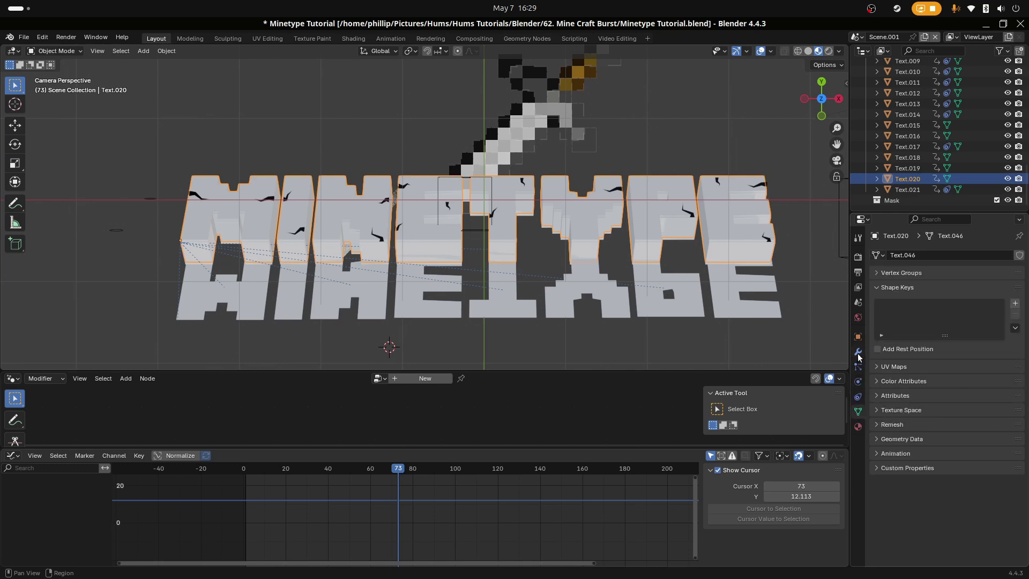
{"action": "left_click", "coordinate": [859, 337]}
{"action": "left_click", "coordinate": [876, 270]}
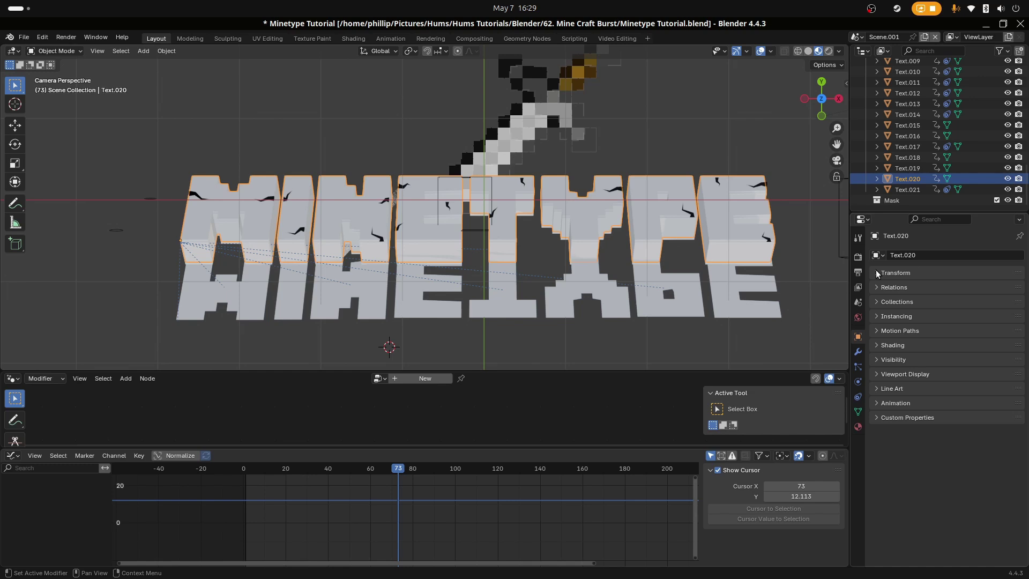
{"action": "left_click", "coordinate": [903, 375]}
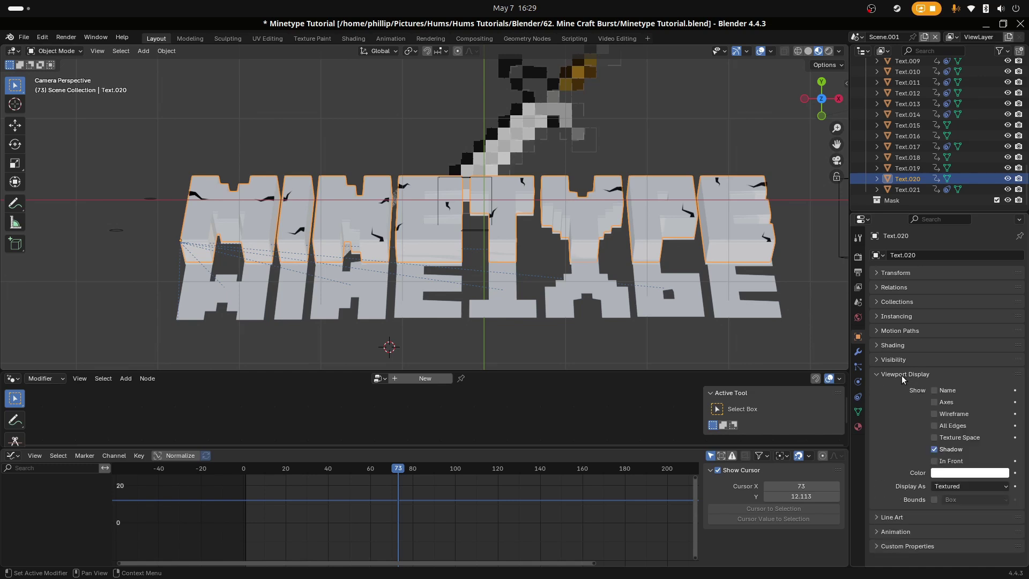
{"action": "left_click", "coordinate": [957, 486]}
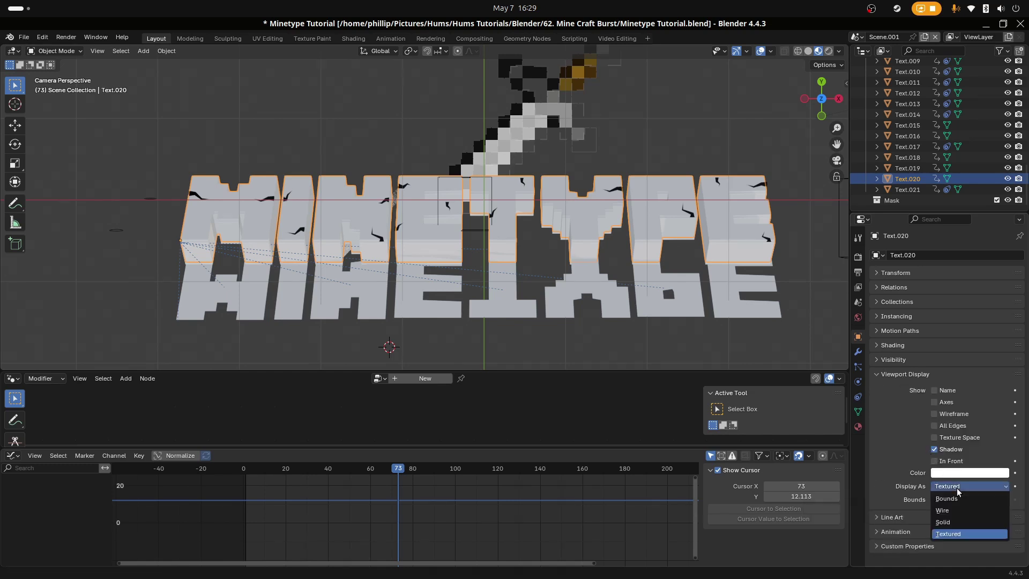
{"action": "left_click", "coordinate": [953, 508]}
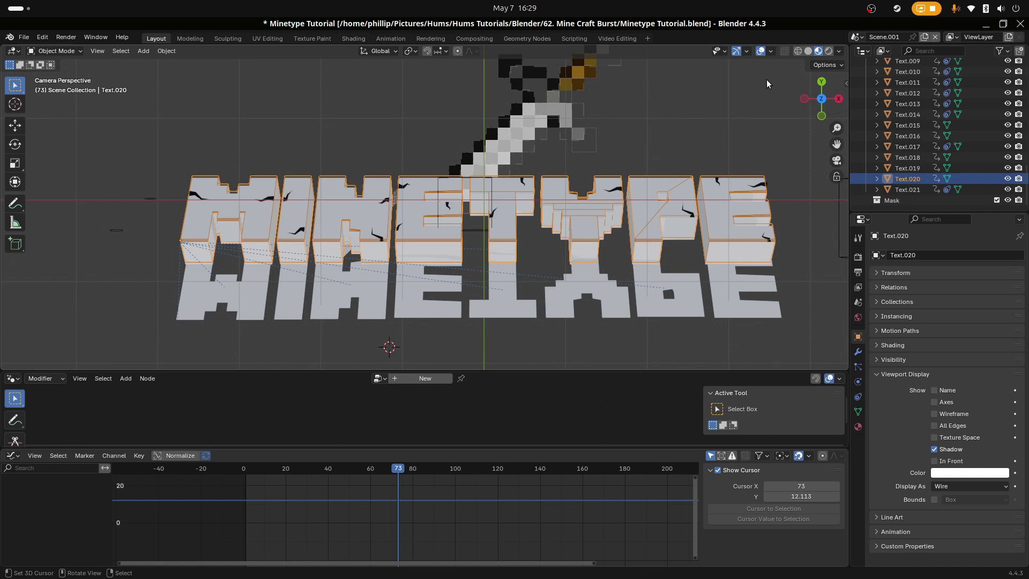
Step: Examine the wire-displayed letters in solid and rendered shading from several angles, and return to the camera view
{"action": "left_click", "coordinate": [809, 52]}
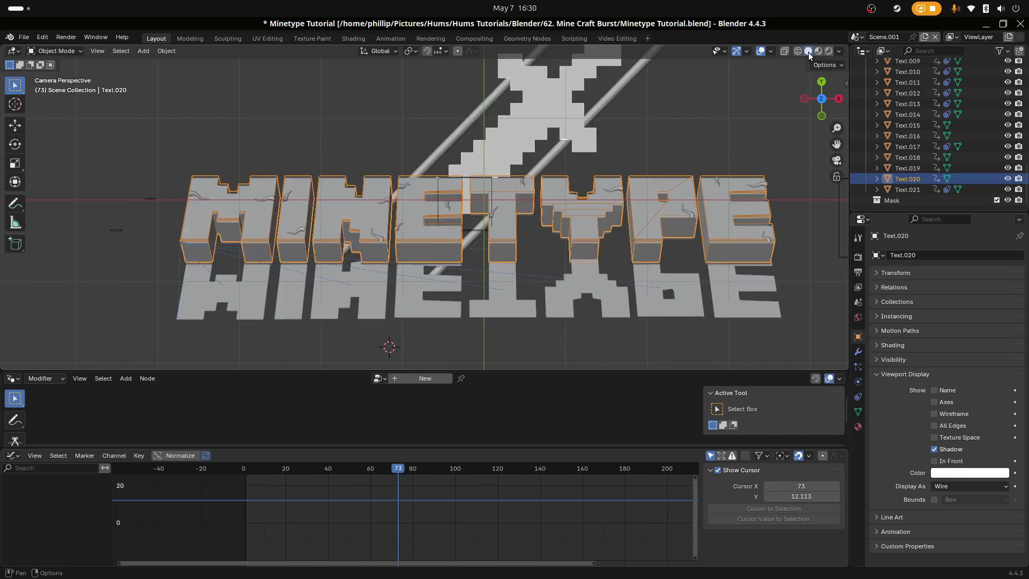
{"action": "left_click", "coordinate": [829, 51]}
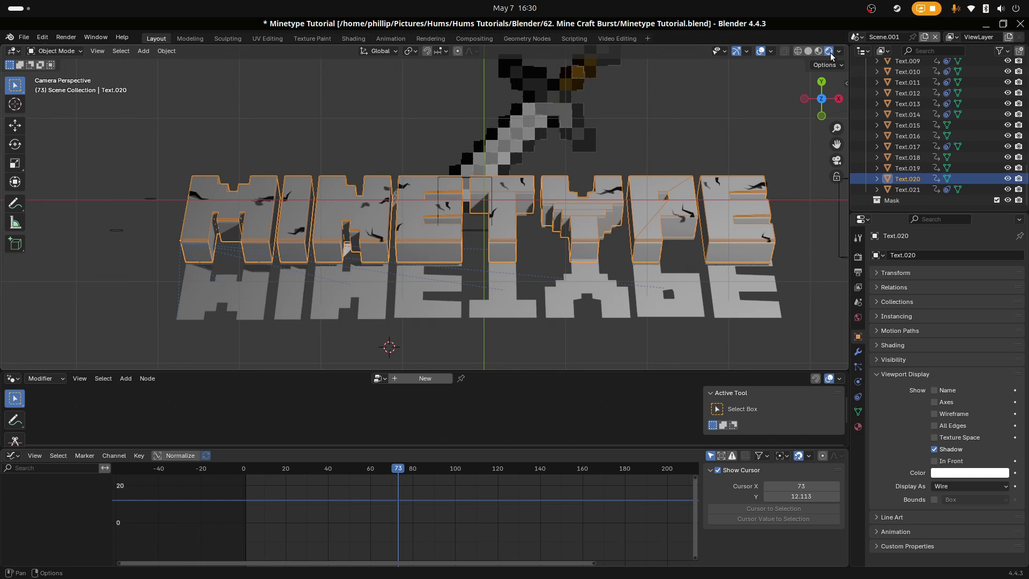
{"action": "scroll", "coordinate": [262, 244], "scroll_direction": "up", "scroll_amount": 5}
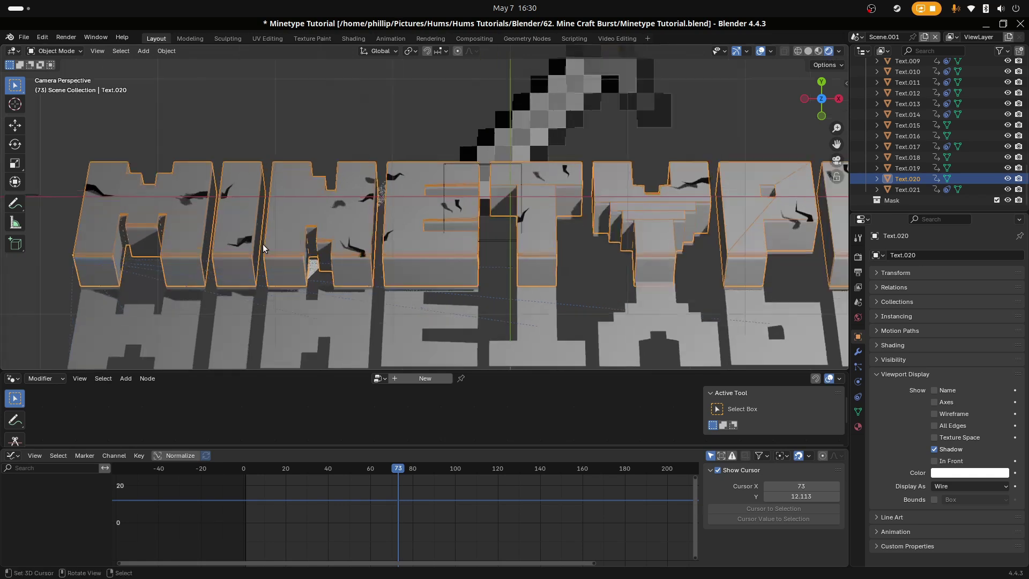
{"action": "middle_click_drag", "start_coordinate": [449, 273], "coordinate": [494, 221]}
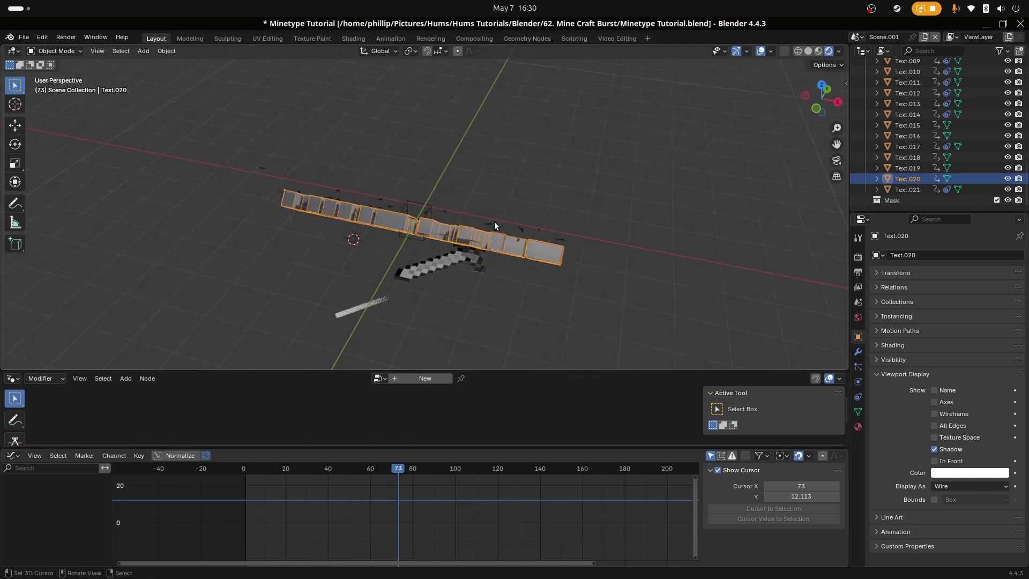
{"action": "scroll", "coordinate": [509, 236], "scroll_direction": "up", "scroll_amount": 4}
{"action": "middle_click_drag", "start_coordinate": [528, 252], "coordinate": [534, 313]}
{"action": "key", "text": "KP_0"}
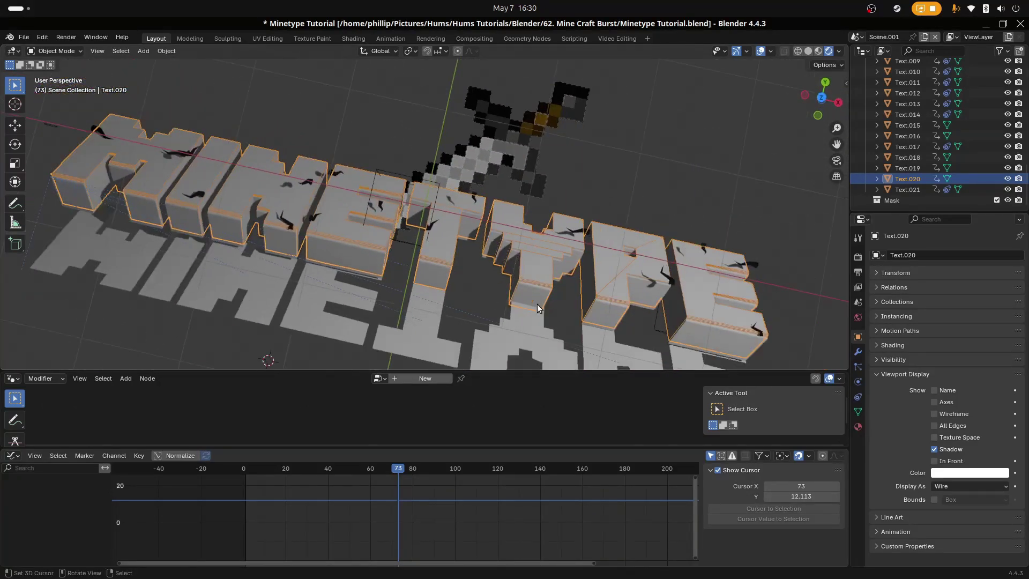
Step: Compare material preview, solid and wireframe shading on the letters, return to material preview and inspect the cracks close up
{"action": "left_click", "coordinate": [818, 51]}
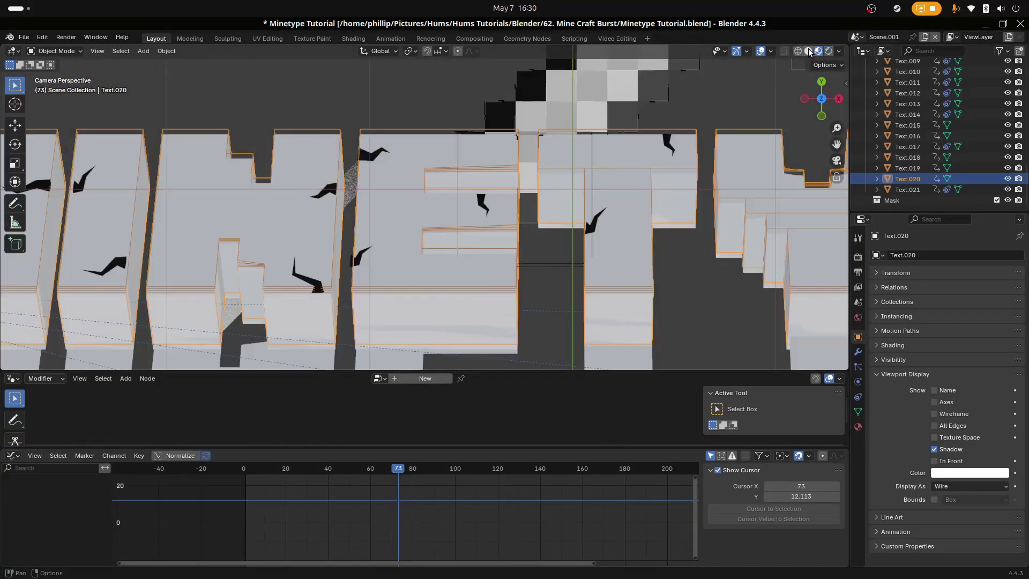
{"action": "left_click", "coordinate": [808, 50]}
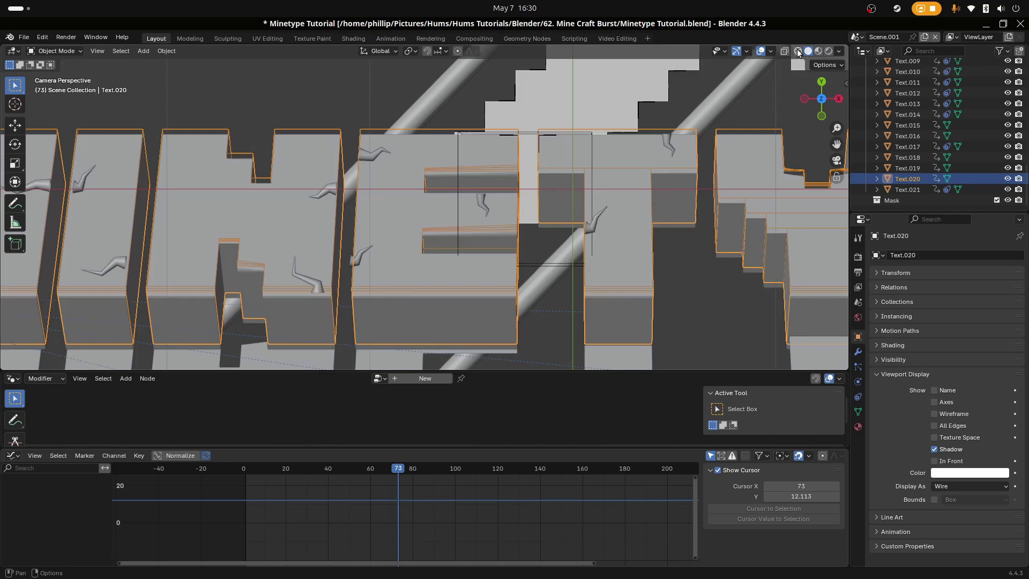
{"action": "left_click", "coordinate": [798, 50]}
{"action": "left_click", "coordinate": [808, 50]}
{"action": "left_click", "coordinate": [818, 51]}
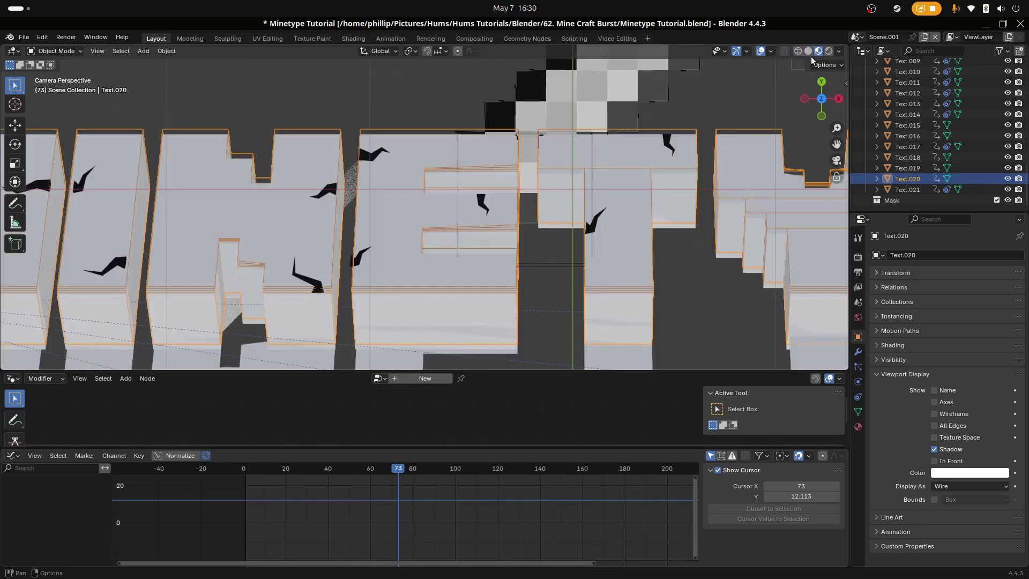
{"action": "scroll", "coordinate": [448, 238], "scroll_direction": "down", "scroll_amount": 5}
{"action": "scroll", "coordinate": [498, 269], "scroll_direction": "up", "scroll_amount": 5}
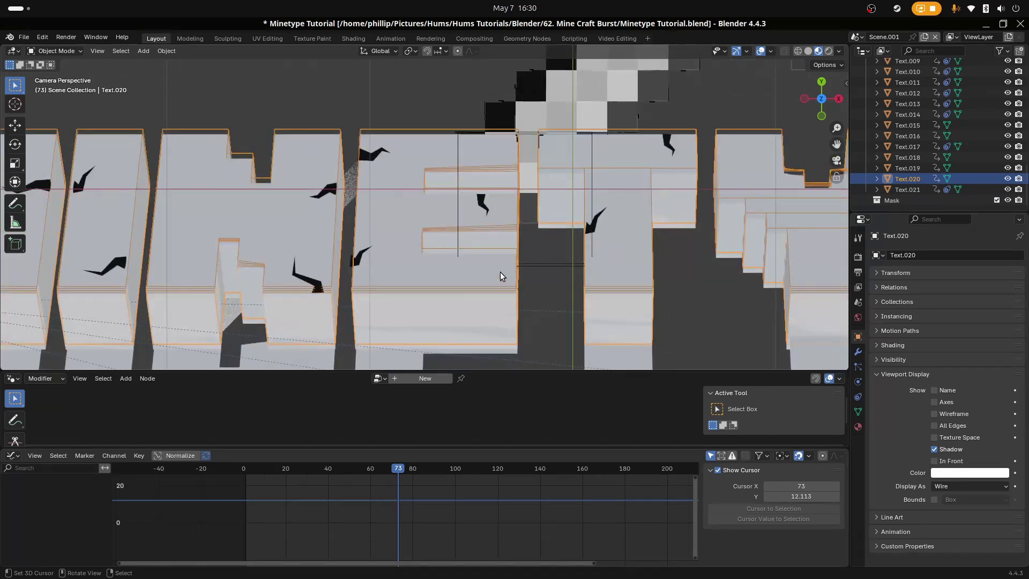
{"action": "middle_click_drag", "start_coordinate": [500, 272], "coordinate": [432, 237], "text": "shift"}
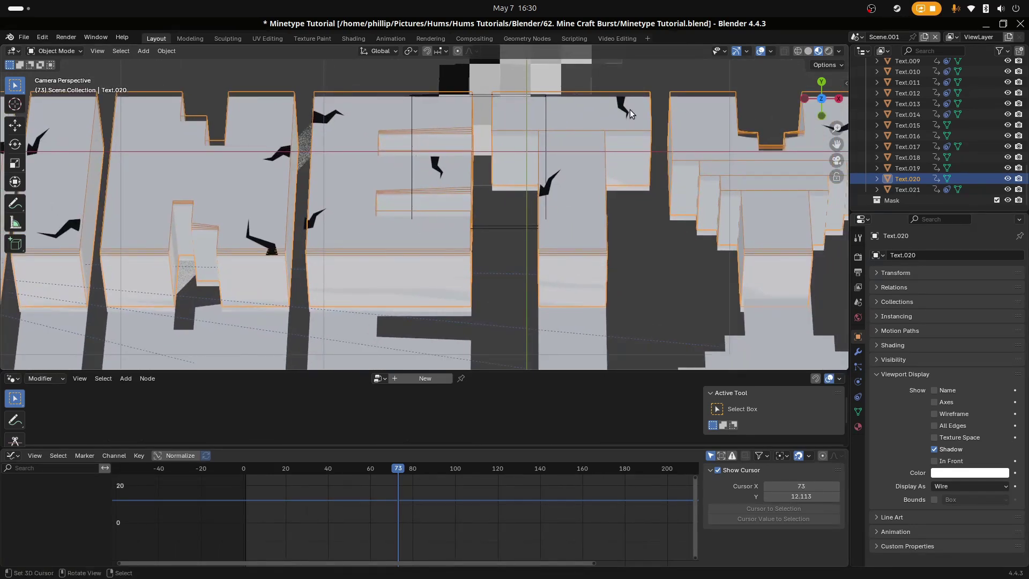
{"action": "scroll", "coordinate": [577, 200], "scroll_direction": "down", "scroll_amount": 1}
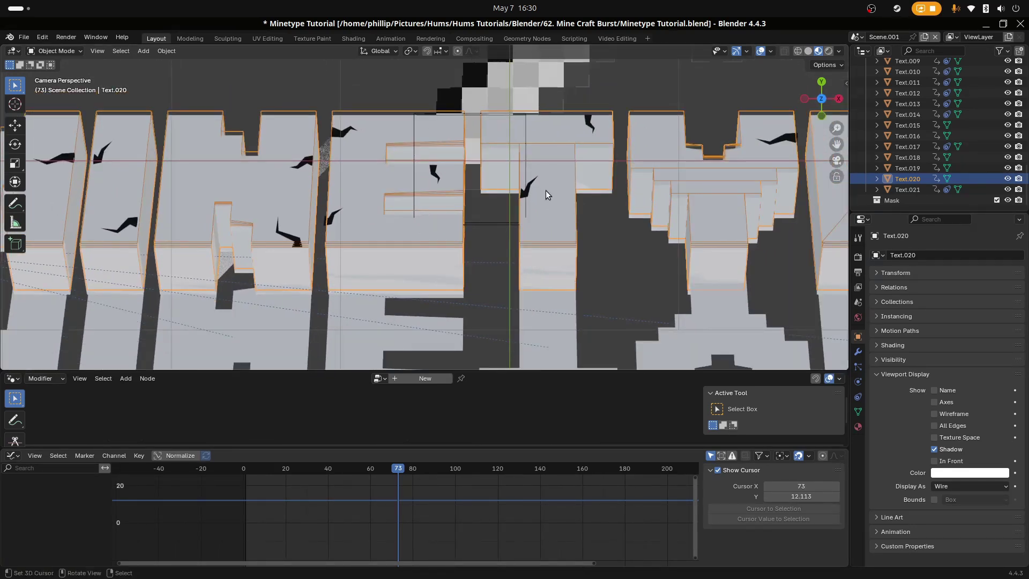
Step: Rename the joined wire-display letters as Sheen Mask
{"action": "key", "text": "F2"}
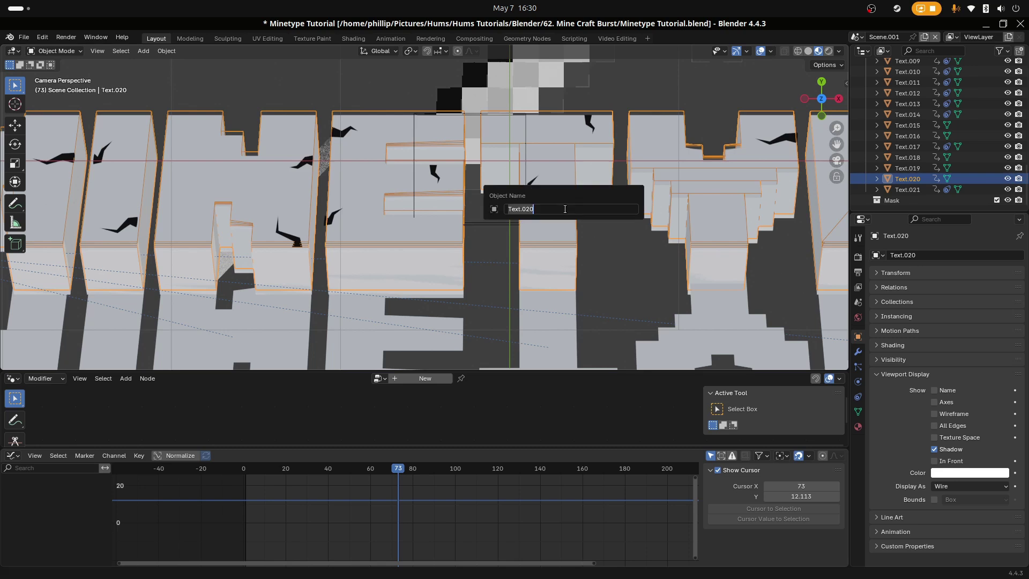
{"action": "type", "text": "Sheen Mask"}
{"action": "key", "text": "Return"}
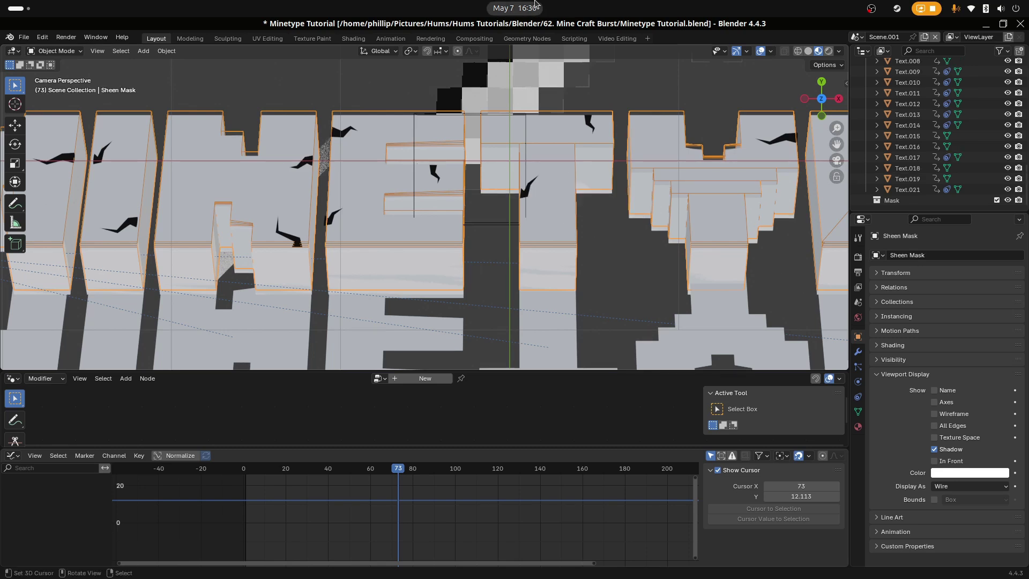
Step: Move the Sheen Mask object into a new collection named Minetype
{"action": "key", "text": "m"}
{"action": "left_click", "coordinate": [548, 57]}
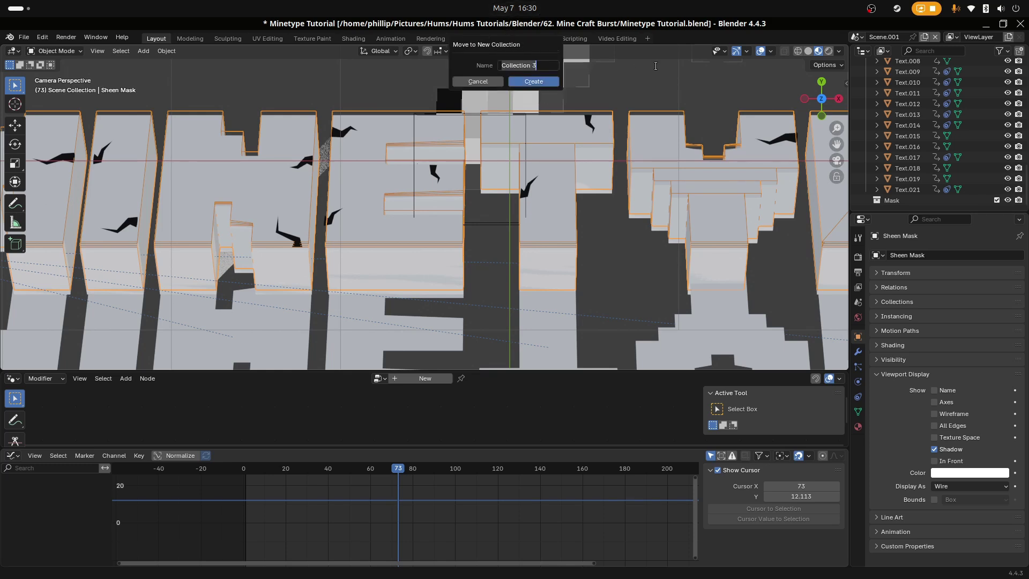
{"action": "type", "text": "Minetype"}
{"action": "key", "text": "Return"}
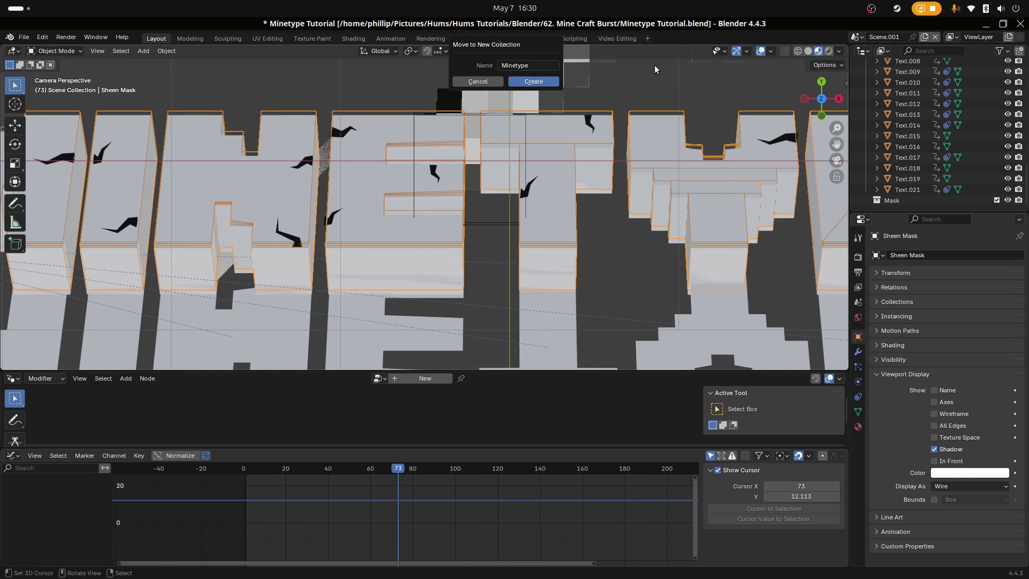
{"action": "left_click", "coordinate": [512, 83]}
Step: Disable the Sheen Mask object in renders
{"action": "scroll", "coordinate": [491, 209], "scroll_direction": "down", "scroll_amount": 5}
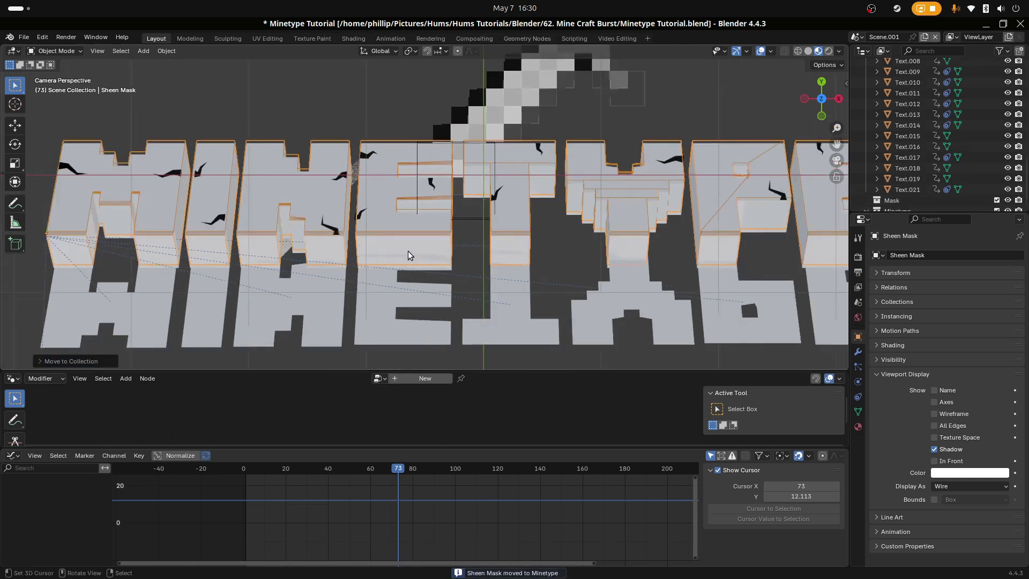
{"action": "middle_click_drag", "start_coordinate": [577, 274], "coordinate": [401, 269], "text": "shift"}
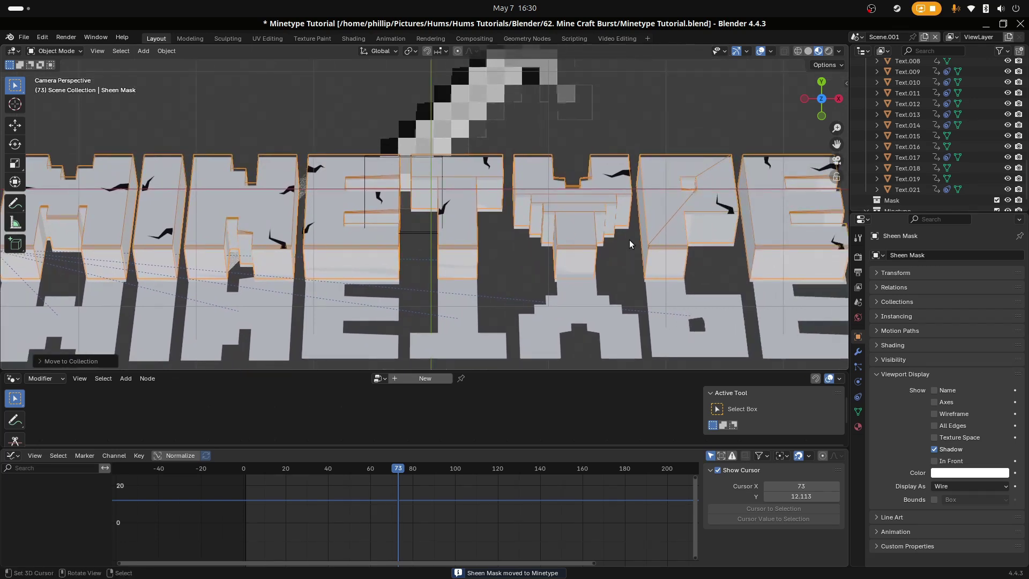
{"action": "scroll", "coordinate": [886, 206], "scroll_direction": "down", "scroll_amount": 2}
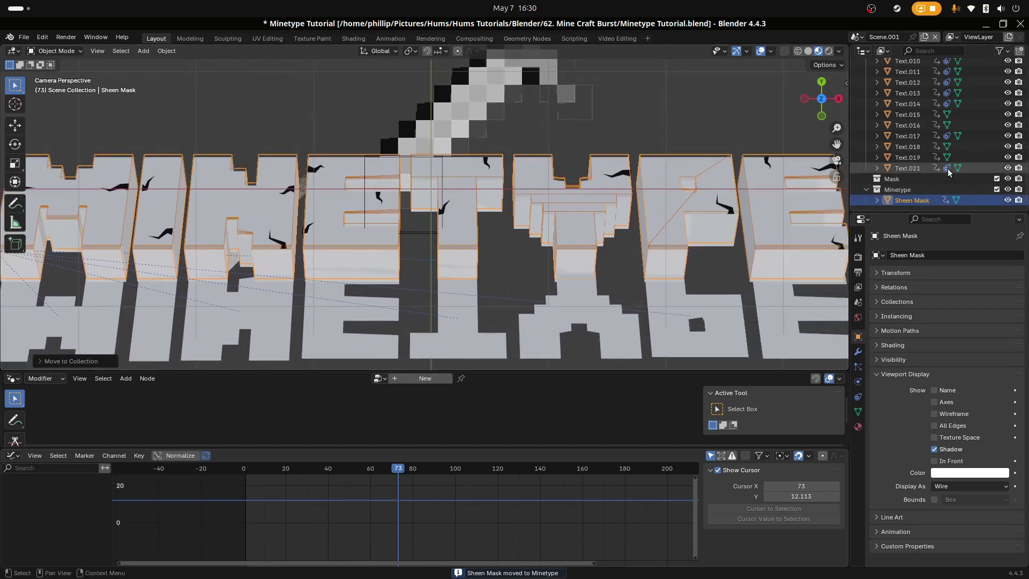
{"action": "left_click", "coordinate": [1019, 200]}
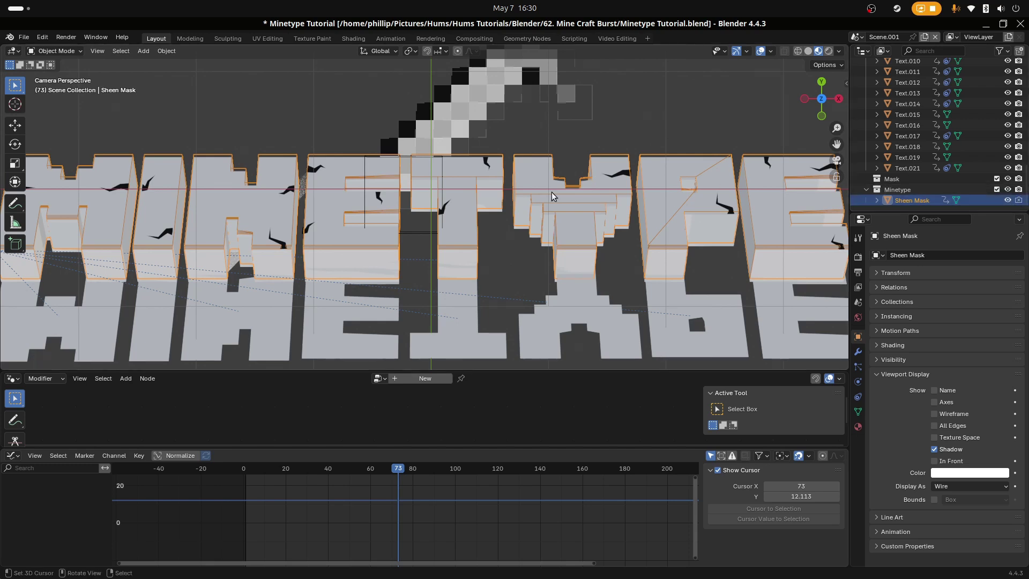
Step: Add a plane, move it about 1.6 m along Y over the letters and raise it along Z in front of them
{"action": "scroll", "coordinate": [413, 224], "scroll_direction": "up", "scroll_amount": 2}
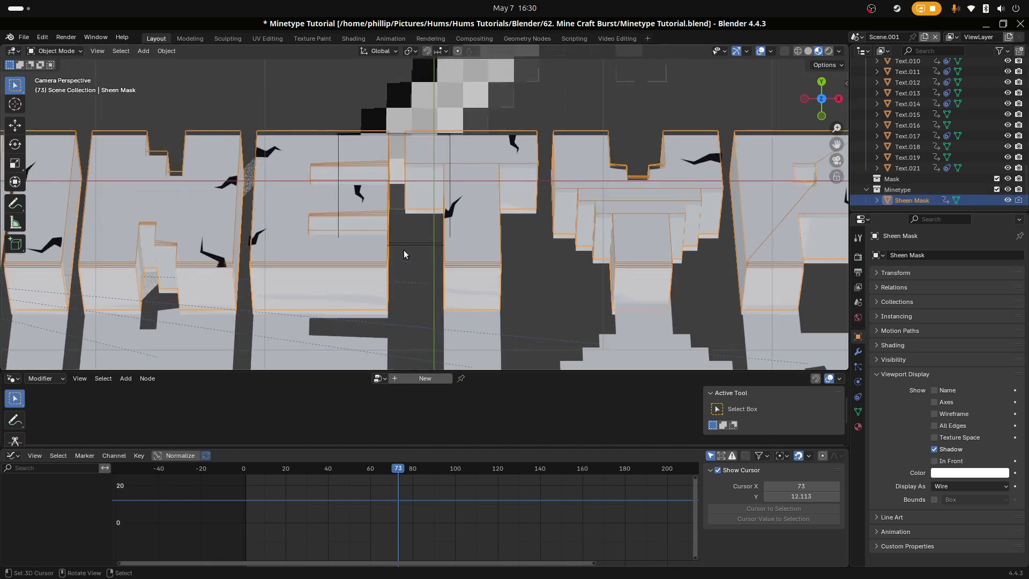
{"action": "scroll", "coordinate": [403, 249], "scroll_direction": "down", "scroll_amount": 4}
{"action": "middle_click_drag", "start_coordinate": [397, 242], "coordinate": [581, 230], "text": "shift"}
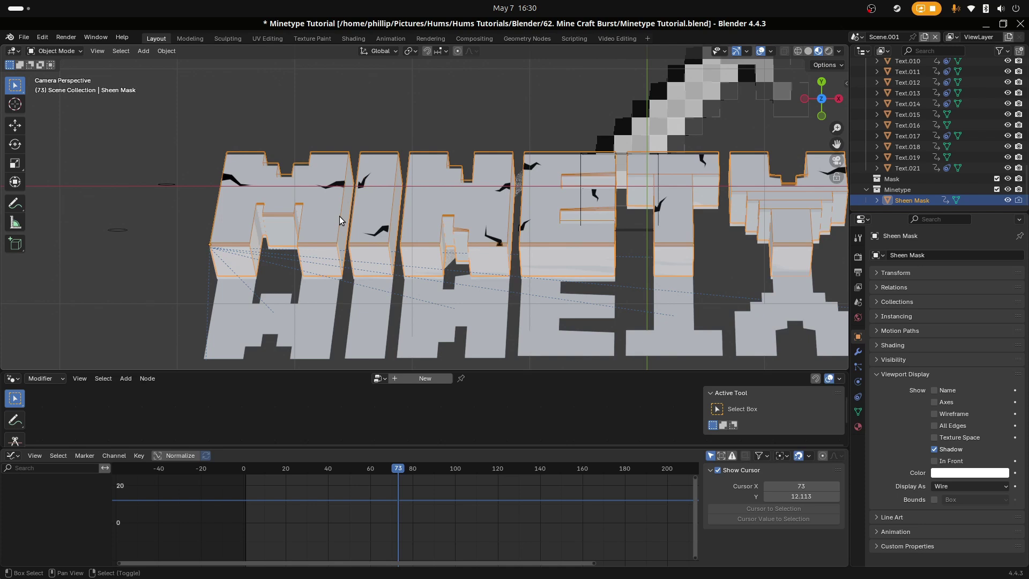
{"action": "key", "text": "shift+a"}
{"action": "mouse_move", "coordinate": [320, 233]}
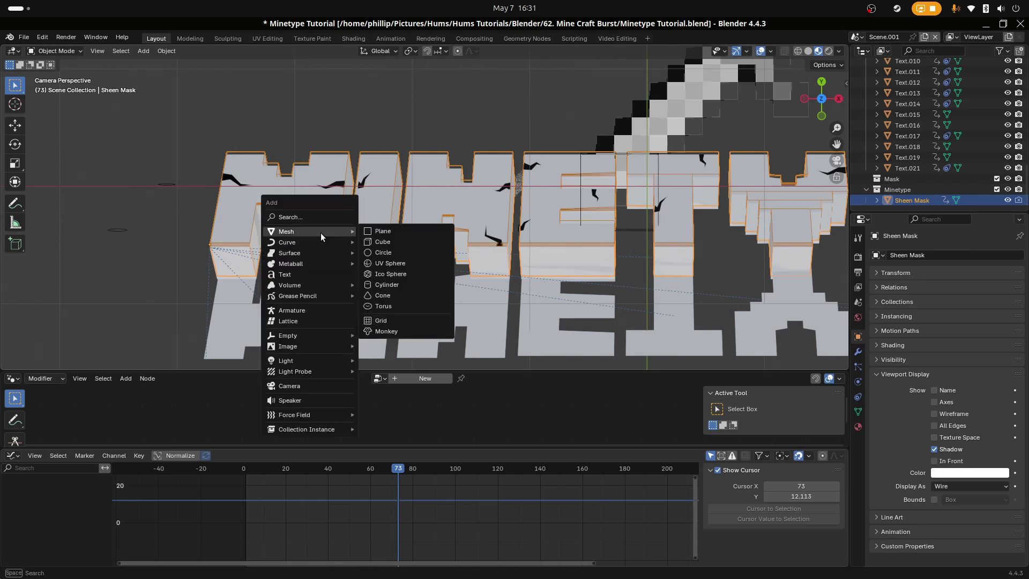
{"action": "left_click", "coordinate": [396, 228]}
{"action": "scroll", "coordinate": [489, 244], "scroll_direction": "down", "scroll_amount": 2}
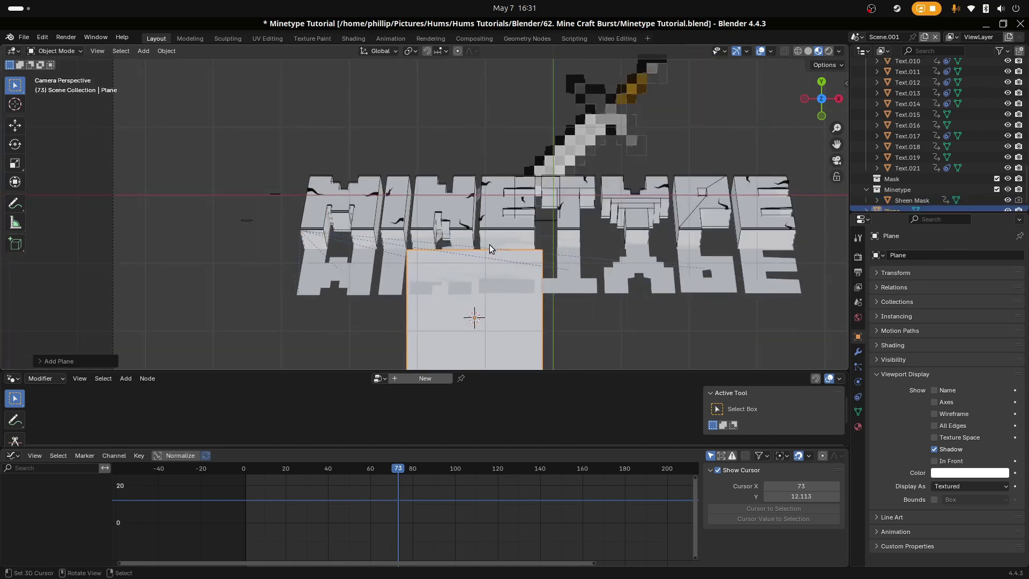
{"action": "key", "text": "g"}
{"action": "key", "text": "y"}
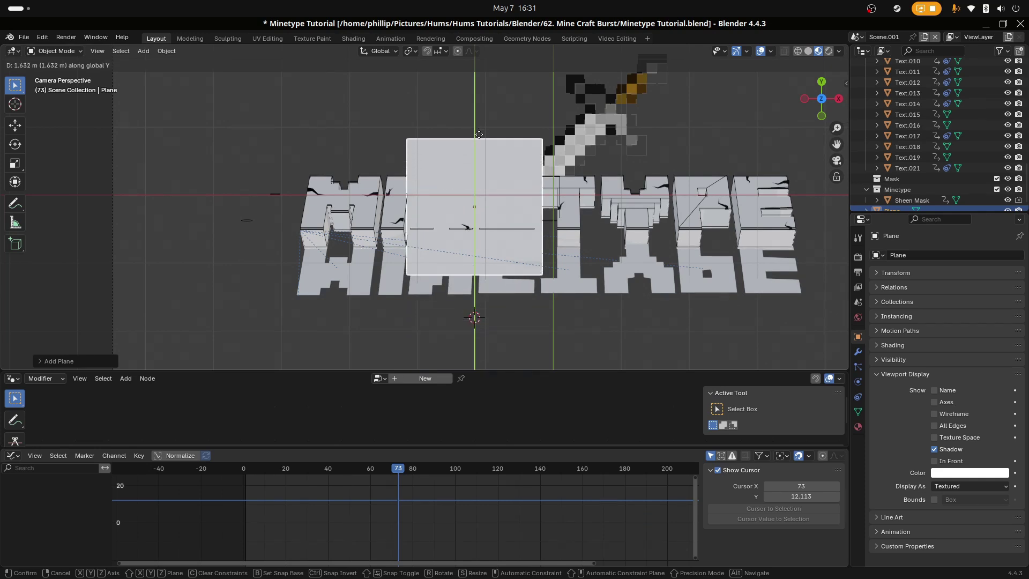
{"action": "key", "text": "z"}
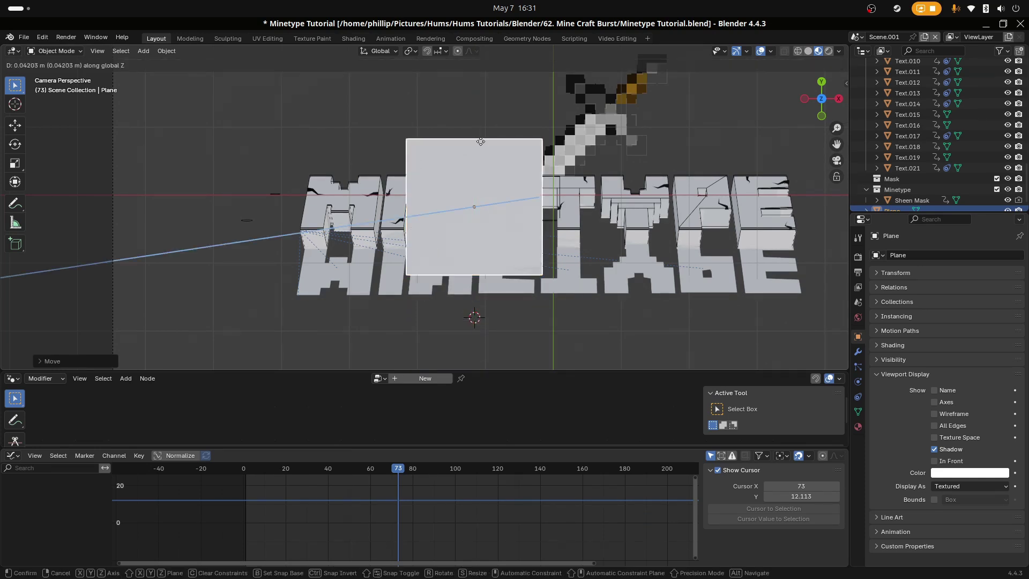
{"action": "left_click", "coordinate": [482, 161]}
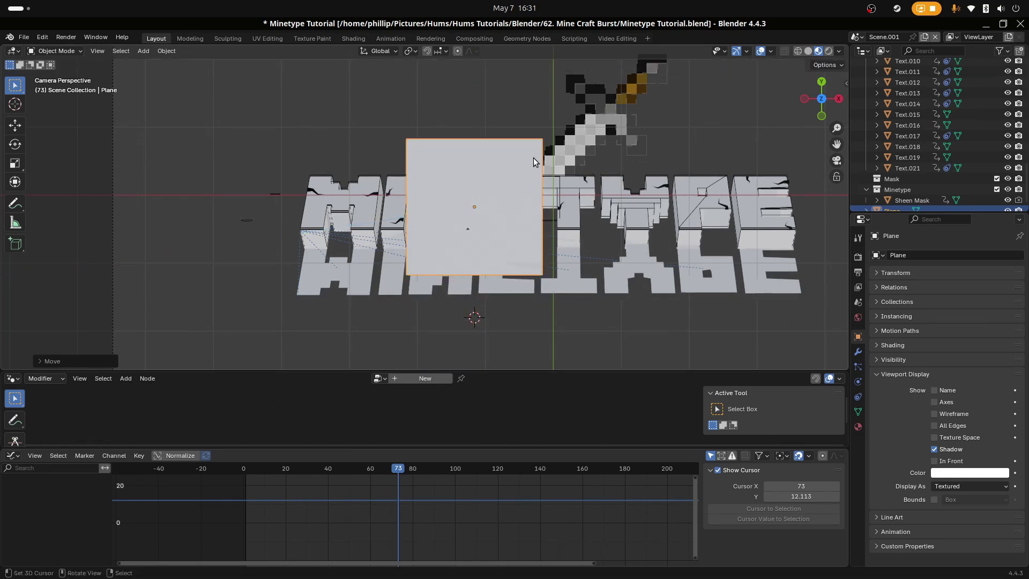
Step: Scale the plane about 2.2 times along Y so it extends above and below the letters
{"action": "key", "text": "s"}
{"action": "key", "text": "y"}
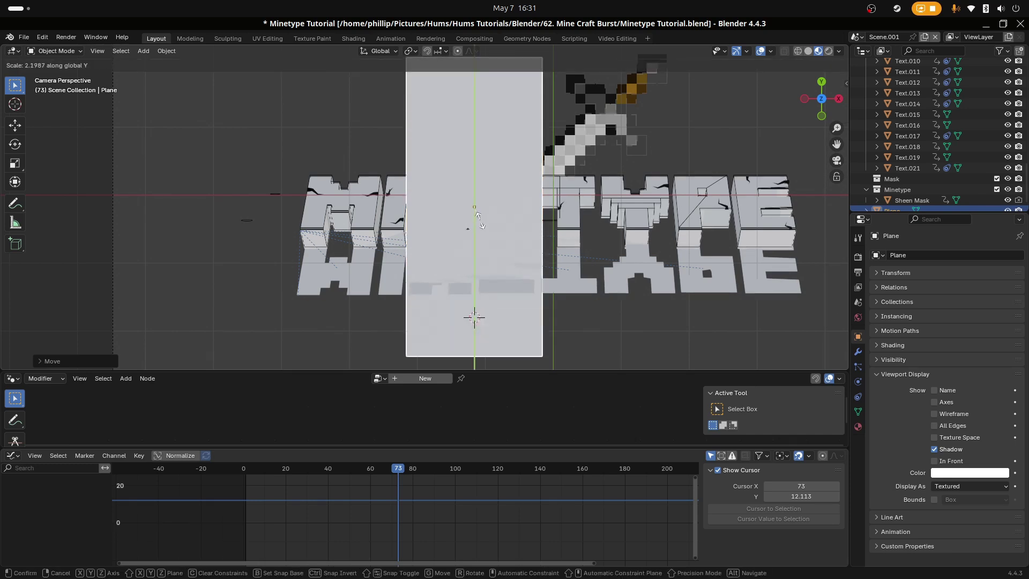
{"action": "left_click", "coordinate": [480, 219]}
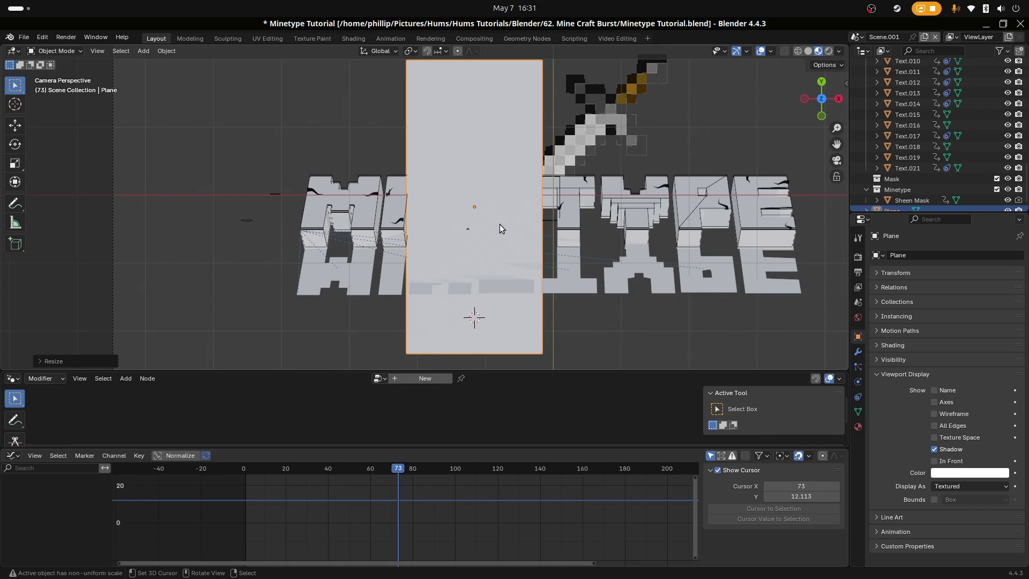
Step: Narrow the plane into a thin vertical strip by moving its right-hand vertices along X toward the left edge
{"action": "key", "text": "Tab"}
{"action": "scroll", "coordinate": [499, 224], "scroll_direction": "down", "scroll_amount": 2}
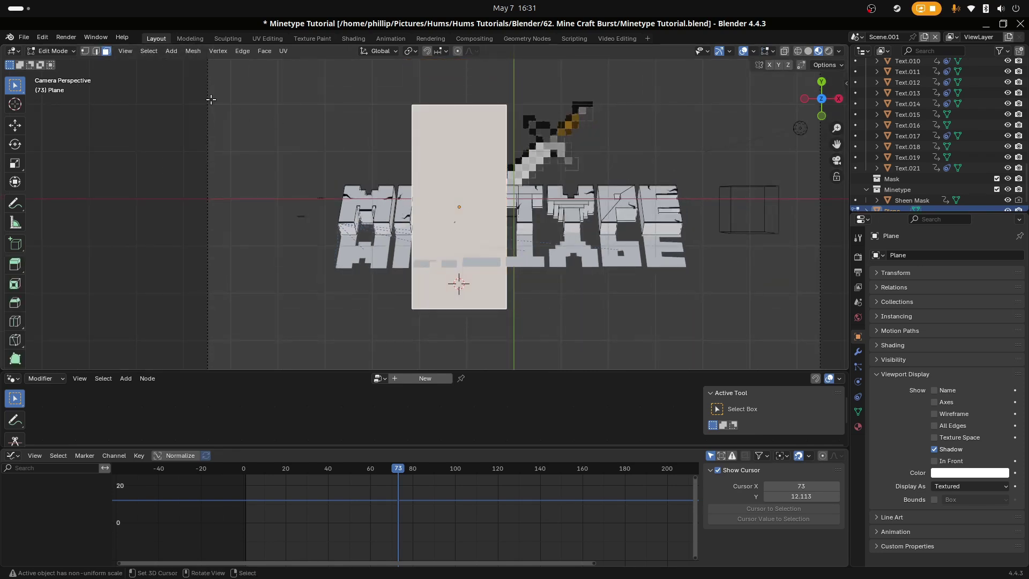
{"action": "left_click", "coordinate": [86, 52]}
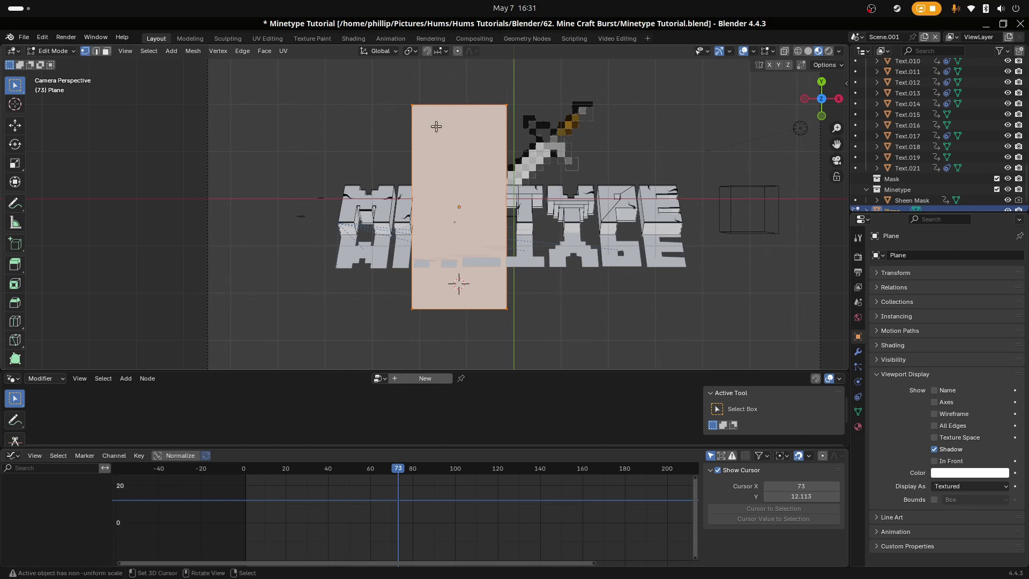
{"action": "right_click", "coordinate": [502, 108]}
{"action": "right_click", "coordinate": [504, 321], "text": "shift"}
{"action": "key", "text": "g"}
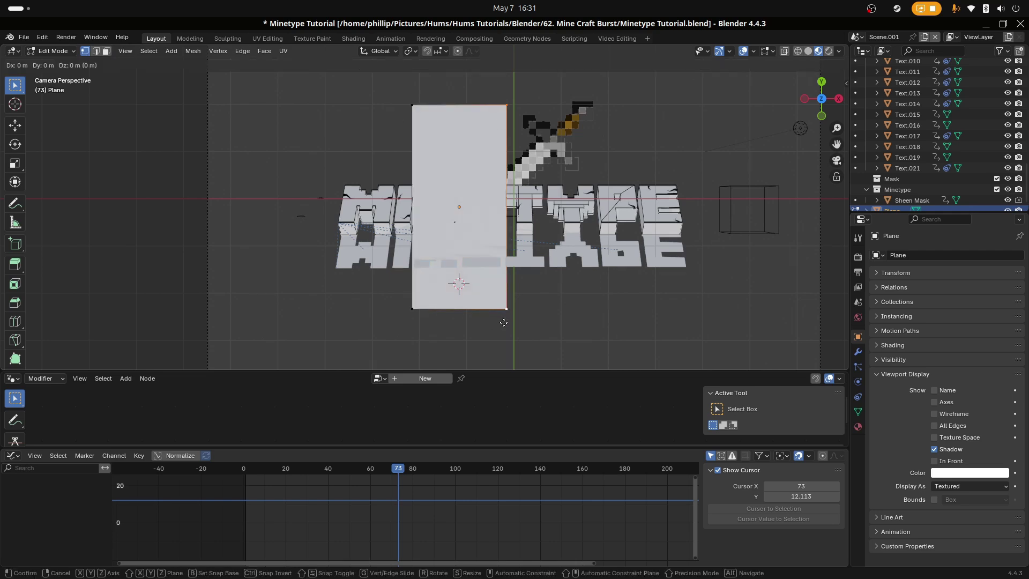
{"action": "key", "text": "x"}
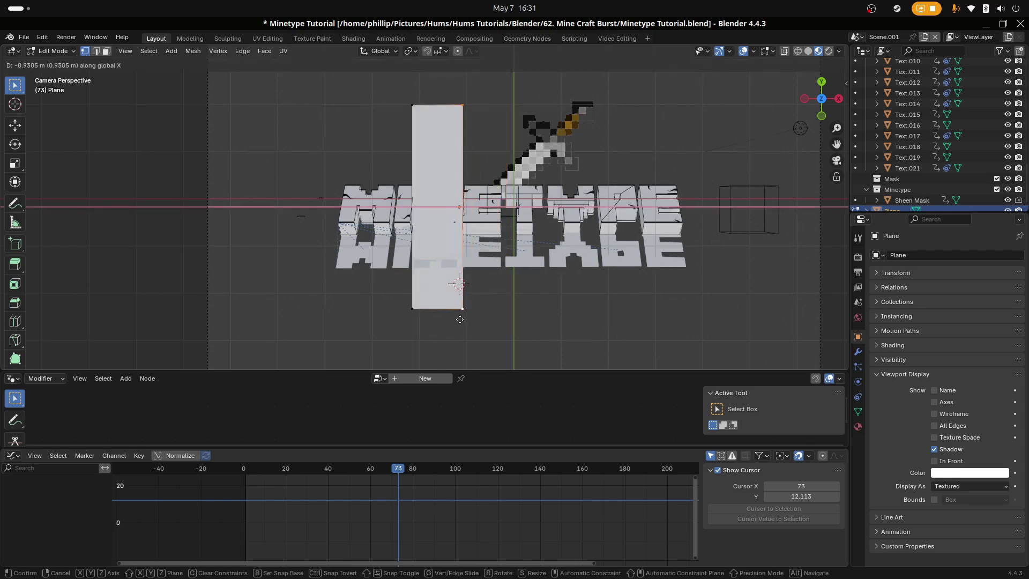
{"action": "left_click", "coordinate": [429, 316]}
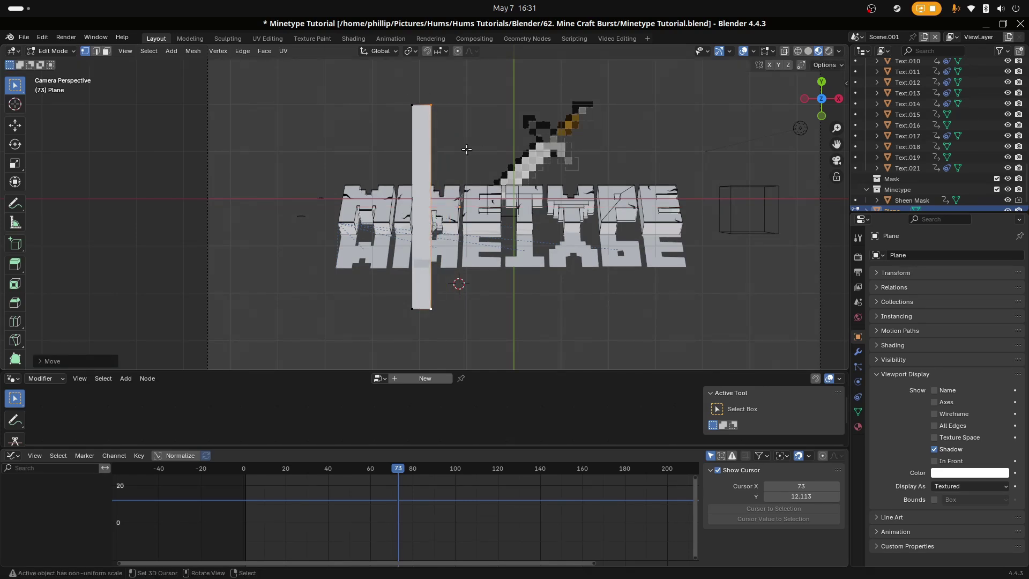
{"action": "key", "text": "Tab"}
Step: Duplicate the strip within its mesh and place the copy about 0.7 m to its left along X
{"action": "key", "text": "Tab"}
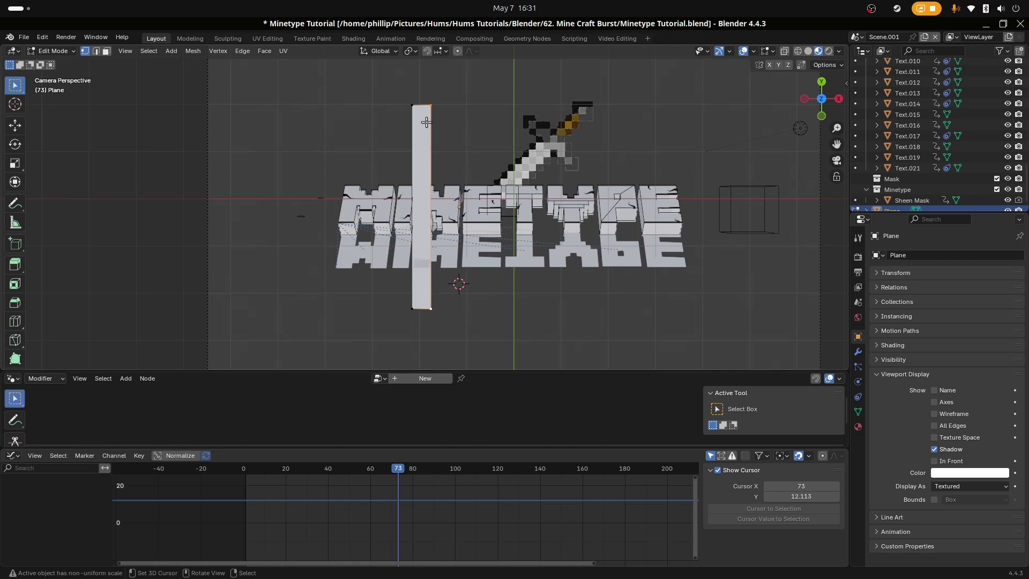
{"action": "key", "text": "a"}
{"action": "key", "text": "shift+d"}
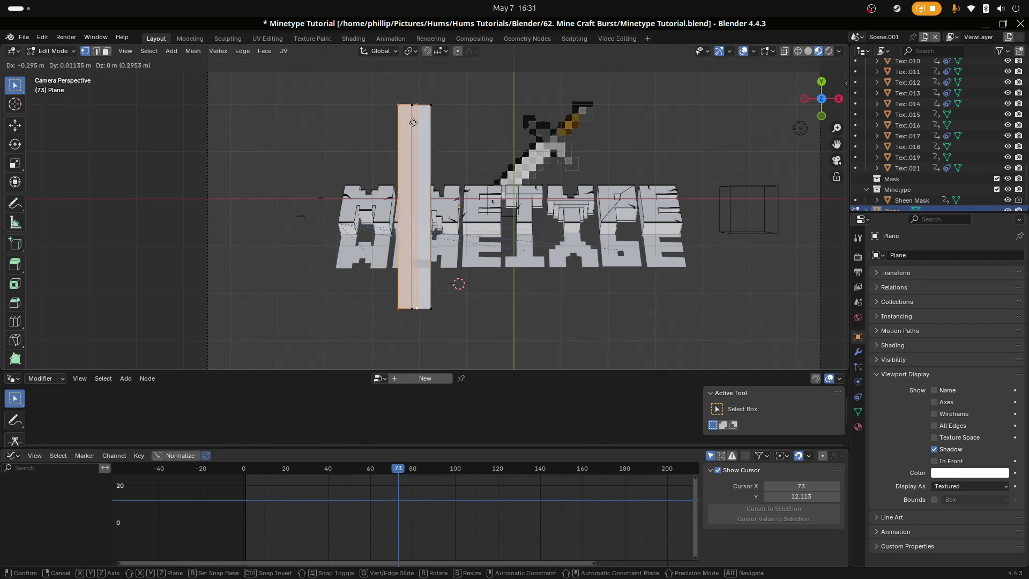
{"action": "key", "text": "g"}
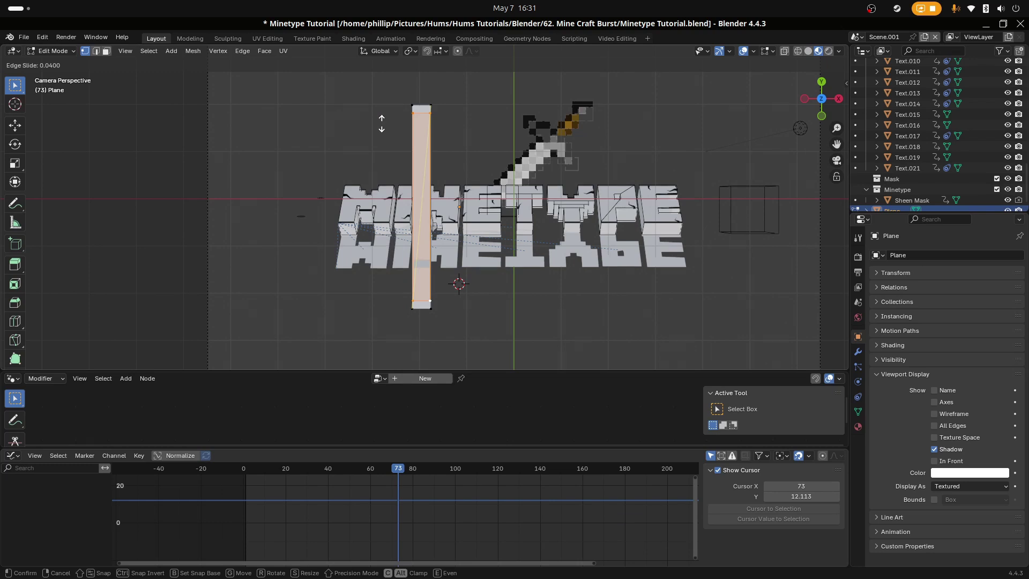
{"action": "key", "text": "g"}
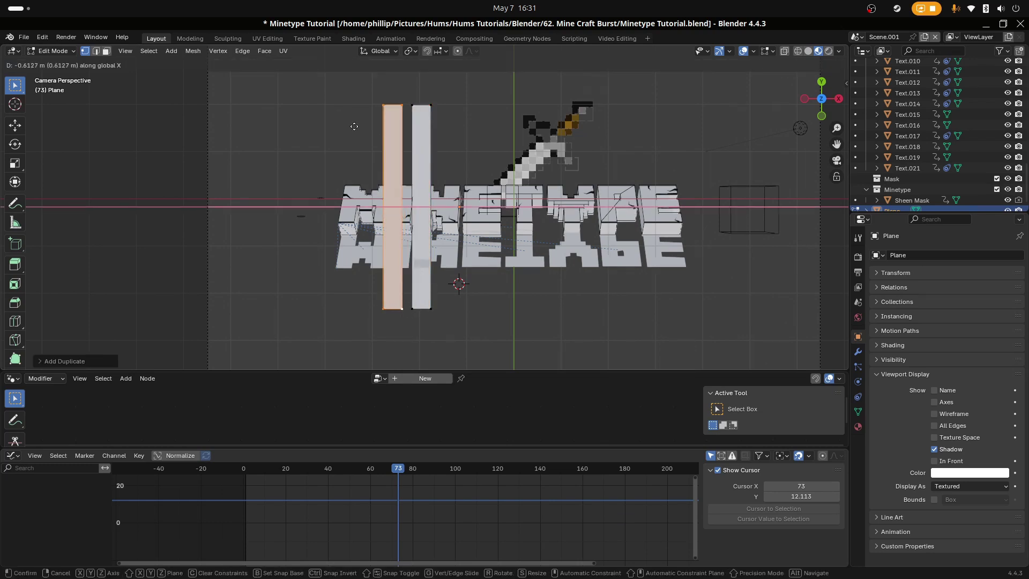
{"action": "left_click", "coordinate": [350, 128]}
{"action": "key", "text": "g"}
{"action": "key", "text": "x"}
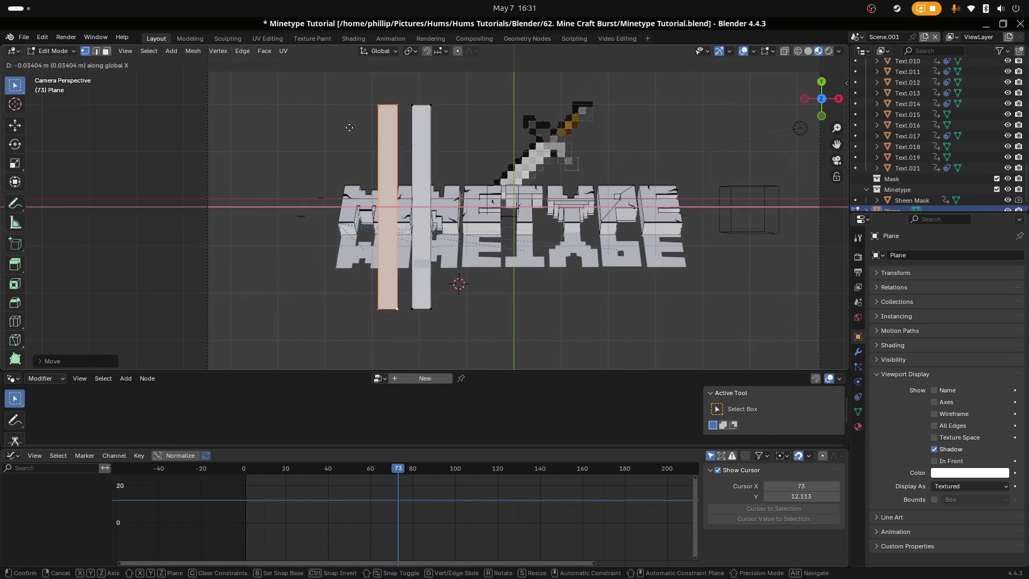
{"action": "left_click", "coordinate": [351, 126]}
Step: Widen the duplicated strip by moving its right edge about 0.09 m along X
{"action": "left_click", "coordinate": [396, 110]}
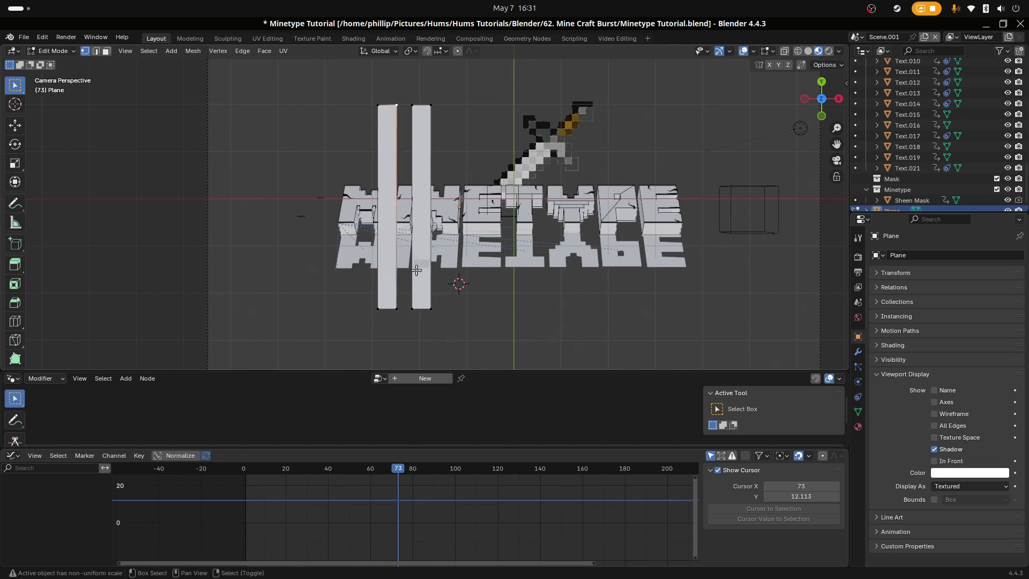
{"action": "left_click", "coordinate": [390, 315], "text": "shift"}
{"action": "key", "text": "g"}
{"action": "key", "text": "x"}
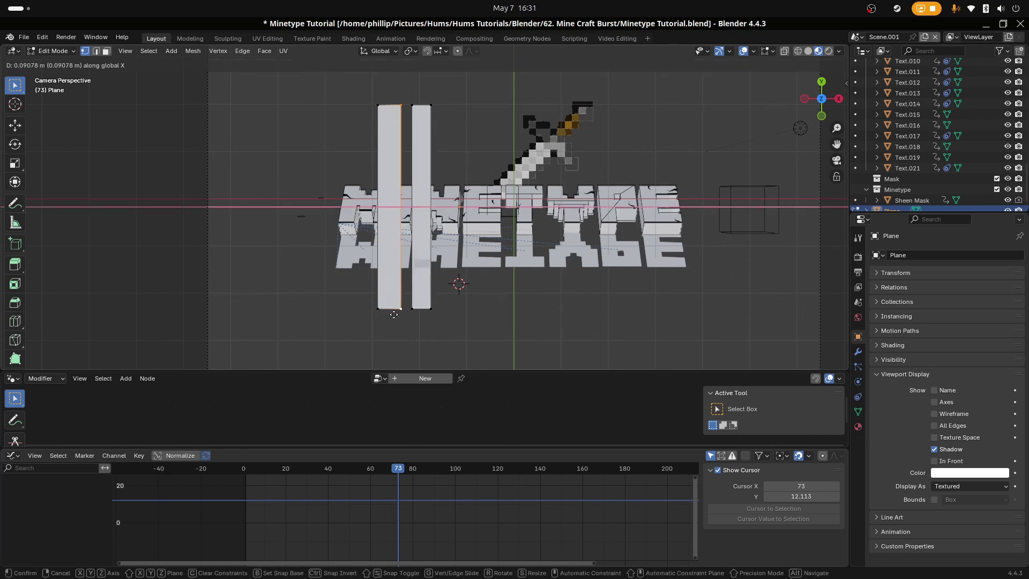
{"action": "left_click", "coordinate": [393, 314]}
{"action": "key", "text": "Tab"}
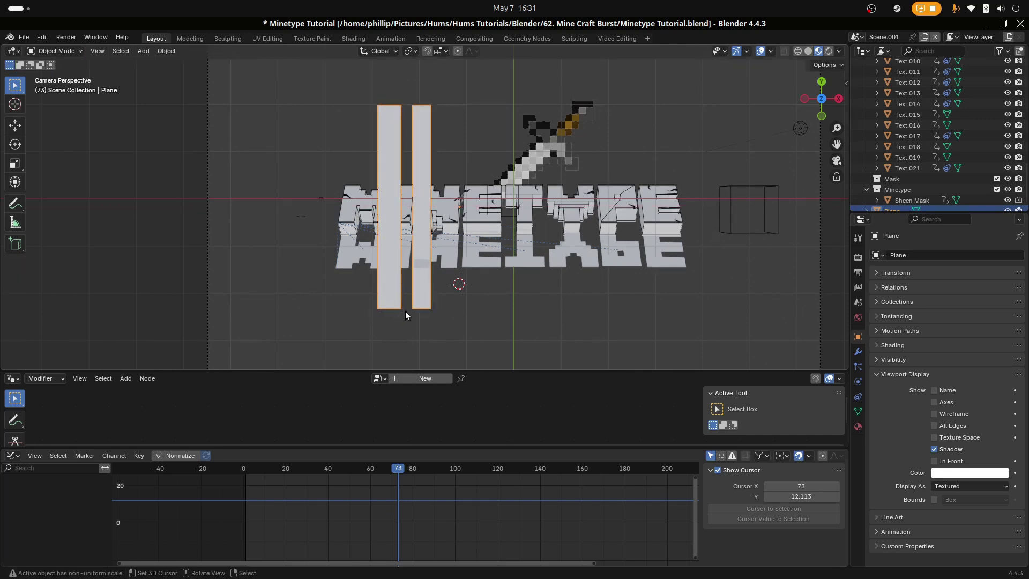
Step: Move the left edge of the duplicated strip slightly outward along X to make it wider
{"action": "key", "text": "Tab"}
{"action": "left_click", "coordinate": [379, 312]}
{"action": "left_click", "coordinate": [379, 114], "text": "shift"}
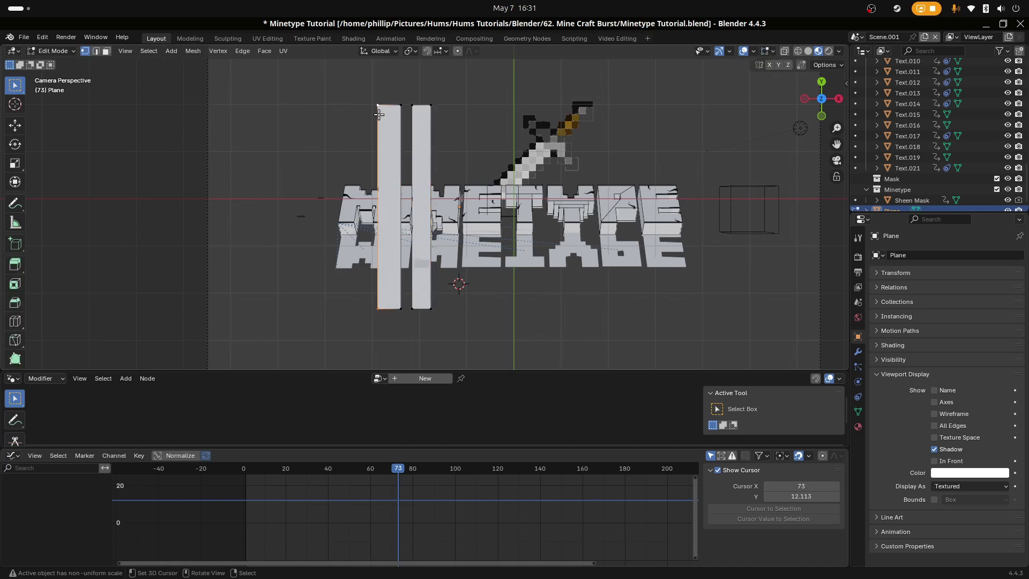
{"action": "key", "text": "g"}
{"action": "key", "text": "x"}
{"action": "left_click", "coordinate": [388, 141]}
{"action": "key", "text": "Tab"}
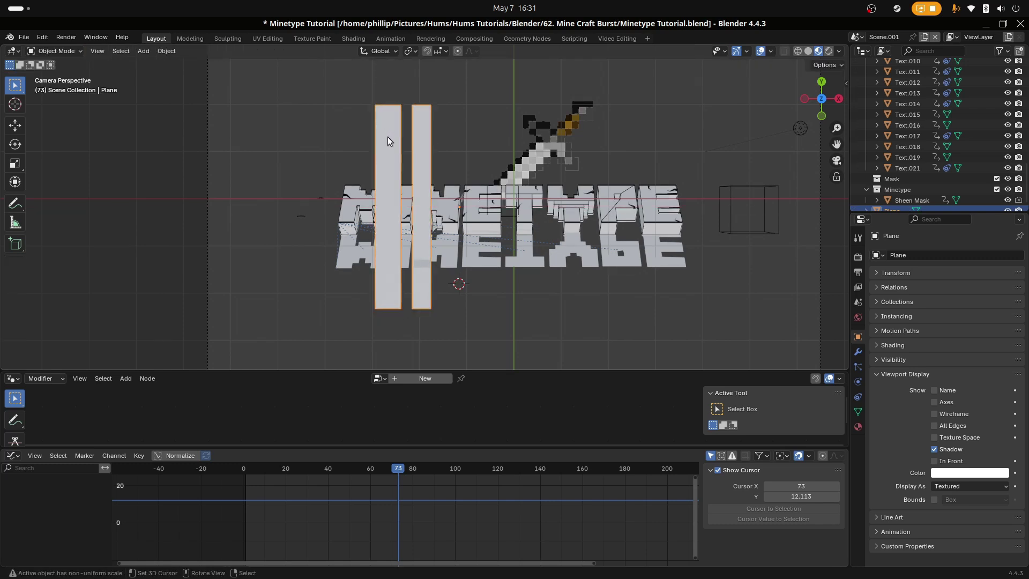
Step: Slant both strips by moving their upper vertices about 1.74 m along X, and narrow the thinner strip by shifting its right edge slightly inward
{"action": "key", "text": "Tab"}
{"action": "left_click", "coordinate": [402, 109]}
{"action": "left_click", "coordinate": [382, 106], "text": "shift"}
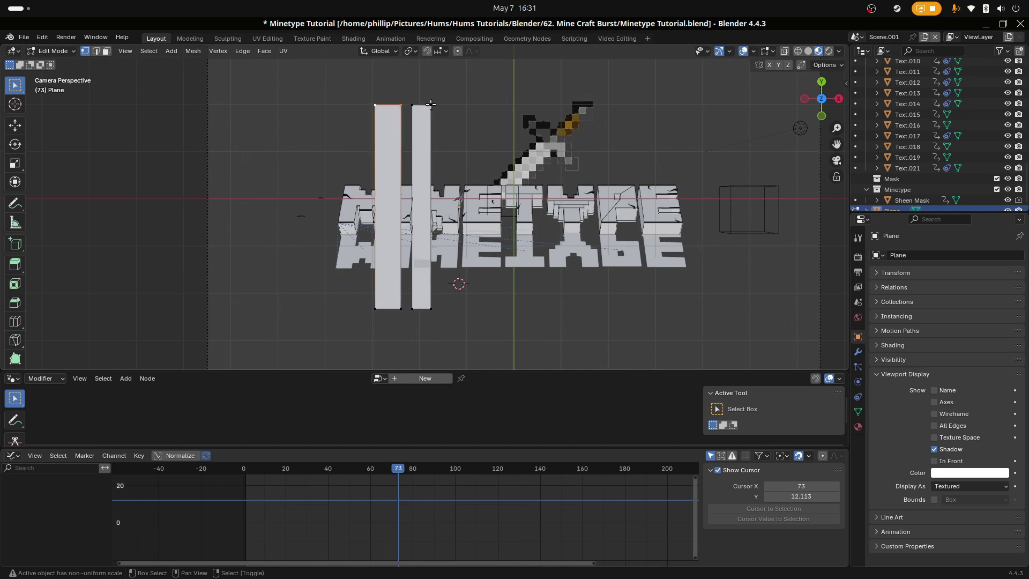
{"action": "left_click", "coordinate": [431, 104], "text": "shift"}
{"action": "left_click", "coordinate": [412, 105], "text": "shift"}
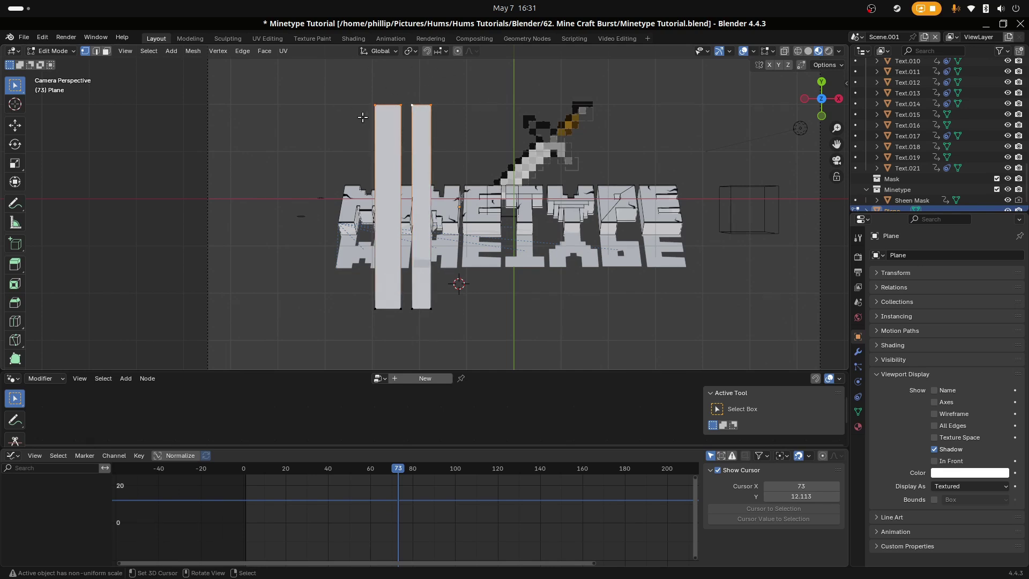
{"action": "key", "text": "g"}
{"action": "key", "text": "x"}
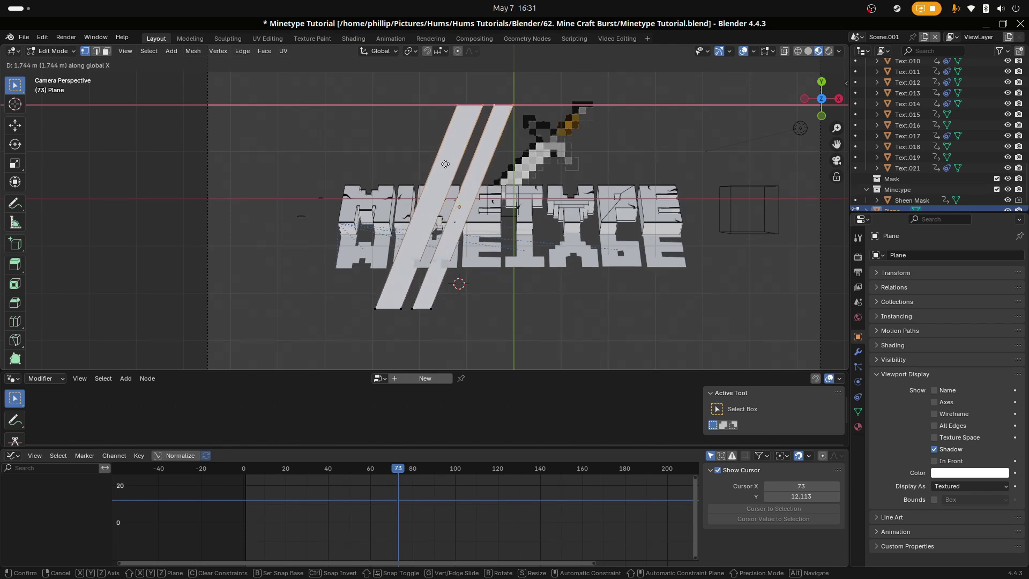
{"action": "left_click", "coordinate": [444, 164]}
{"action": "key", "text": "Tab"}
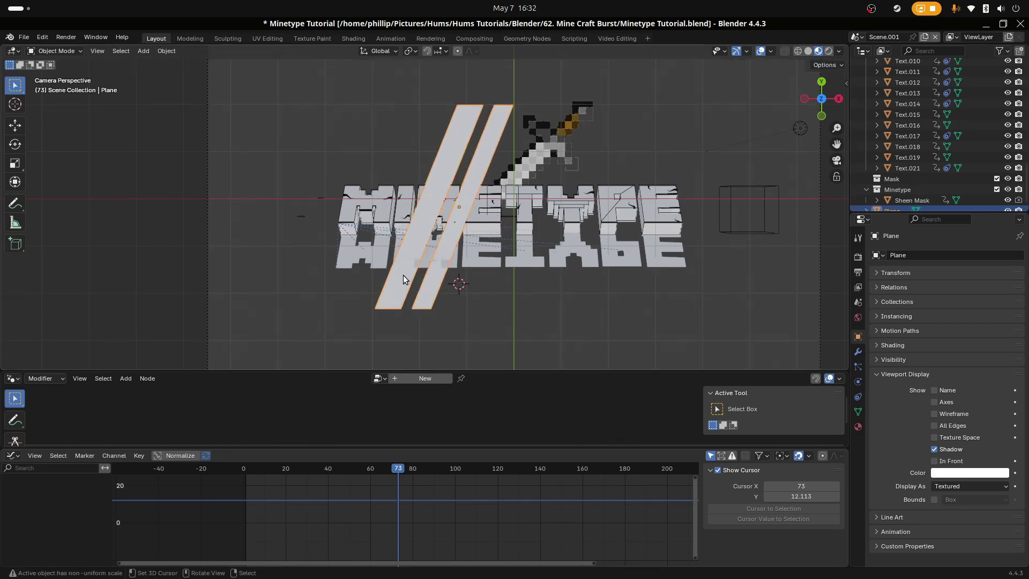
{"action": "key", "text": "Tab"}
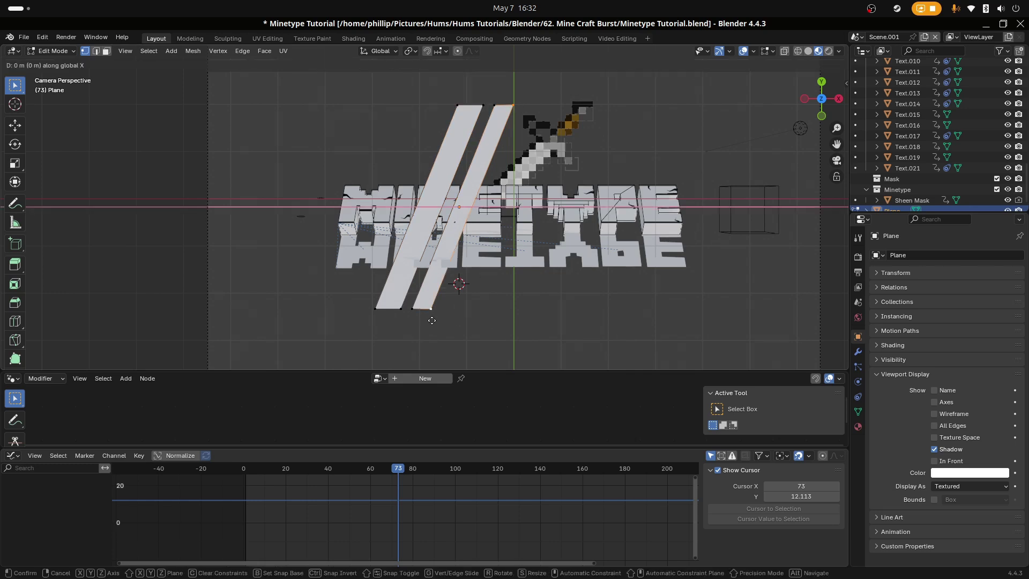
{"action": "key", "text": "Tab"}
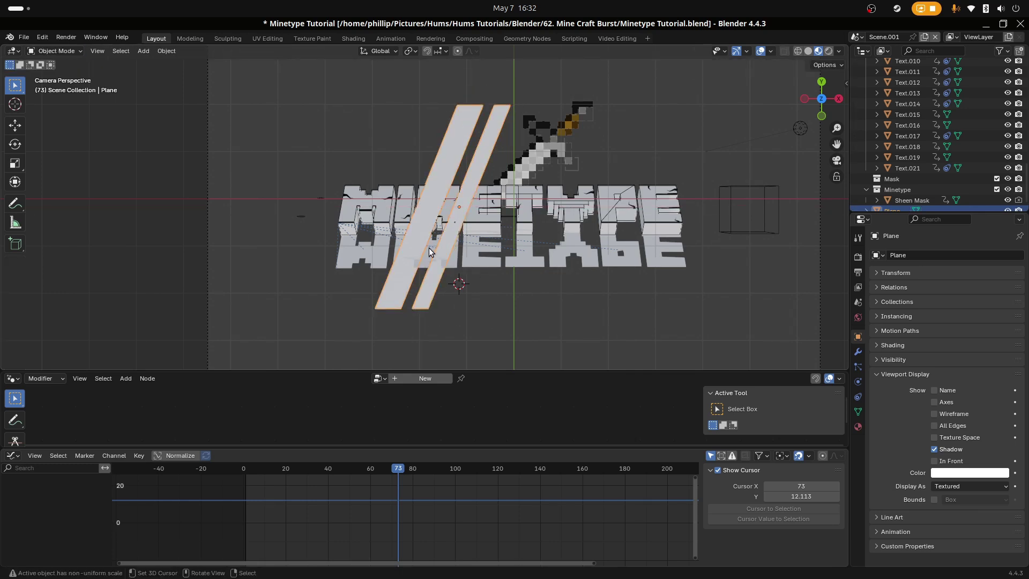
Step: Rotate the slanted strips object by -42 degrees around the global X axis
{"action": "key", "text": "r"}
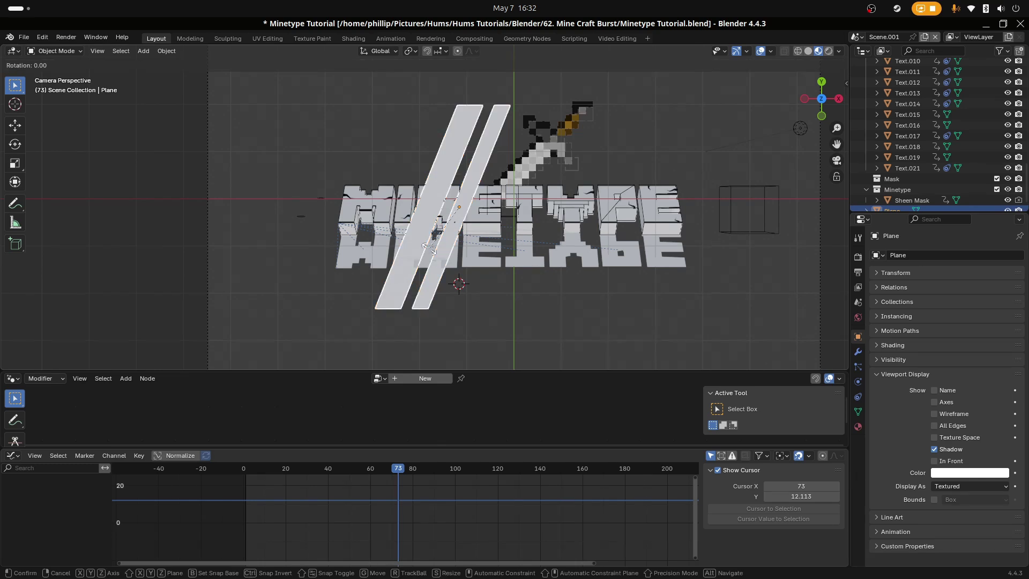
{"action": "key", "text": "x"}
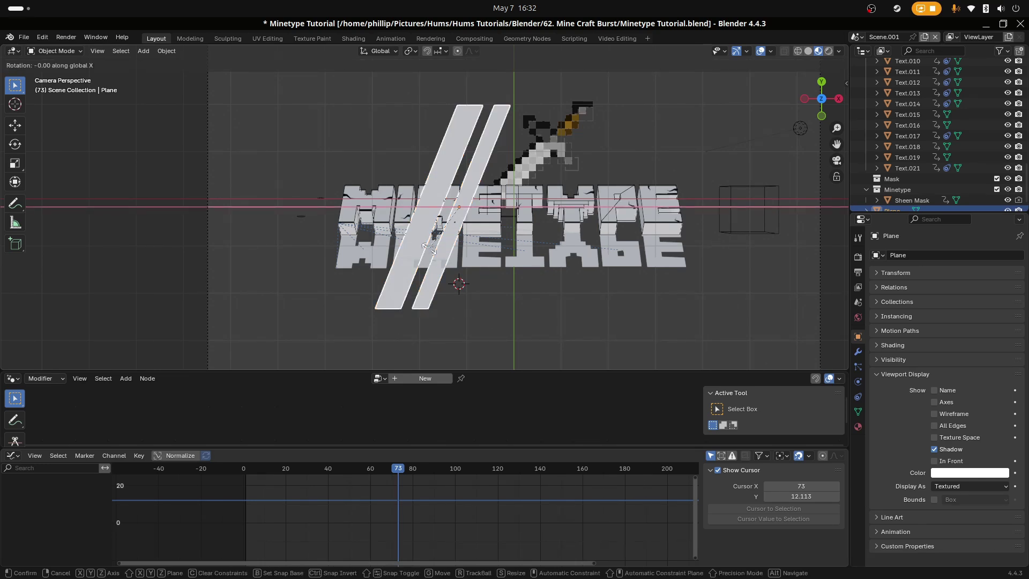
{"action": "type", "text": "-42"}
{"action": "key", "text": "Return"}
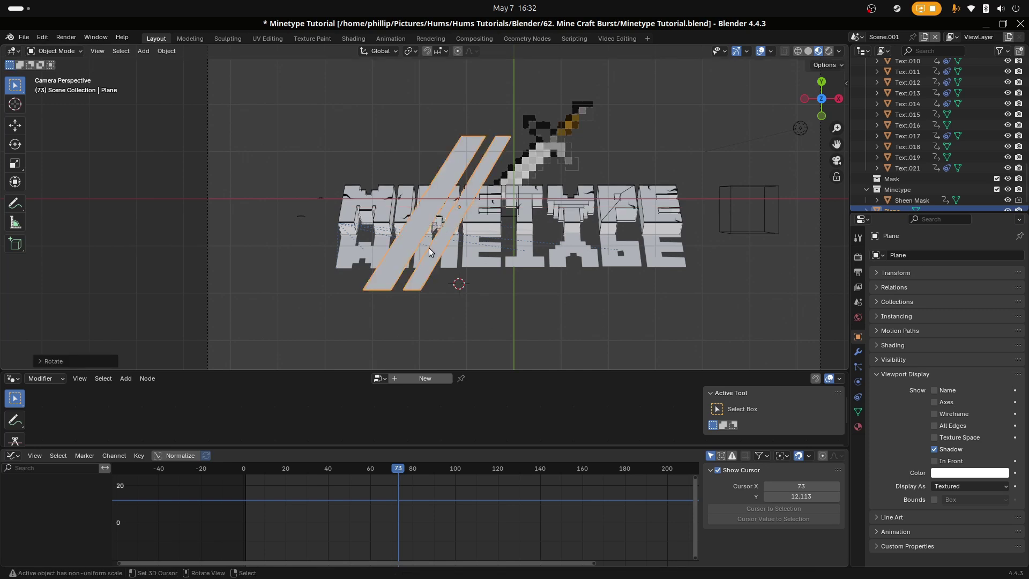
Step: Lower the strips about 0.3 m along Z toward the letters' front faces and return to the camera view
{"action": "scroll", "coordinate": [485, 240], "scroll_direction": "up", "scroll_amount": 5}
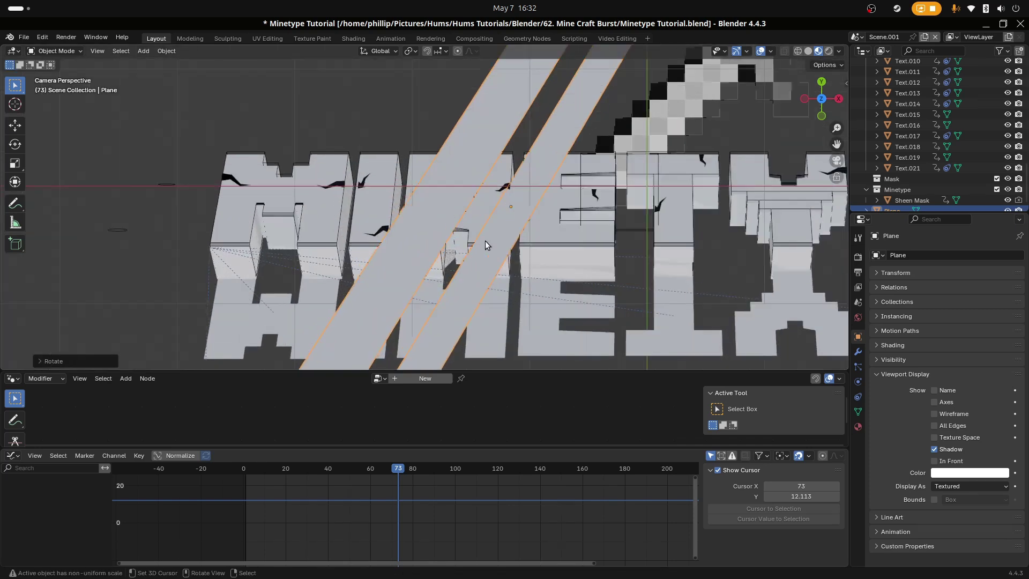
{"action": "middle_click_drag", "start_coordinate": [473, 239], "coordinate": [318, 139]}
{"action": "scroll", "coordinate": [480, 270], "scroll_direction": "up", "scroll_amount": 5}
{"action": "mouse_move", "coordinate": [480, 271]}
{"action": "middle_mouse_down"}
{"action": "mouse_move", "coordinate": [482, 238]}
{"action": "mouse_move", "coordinate": [483, 250]}
{"action": "middle_mouse_up"}
{"action": "key", "text": "g"}
{"action": "key", "text": "z"}
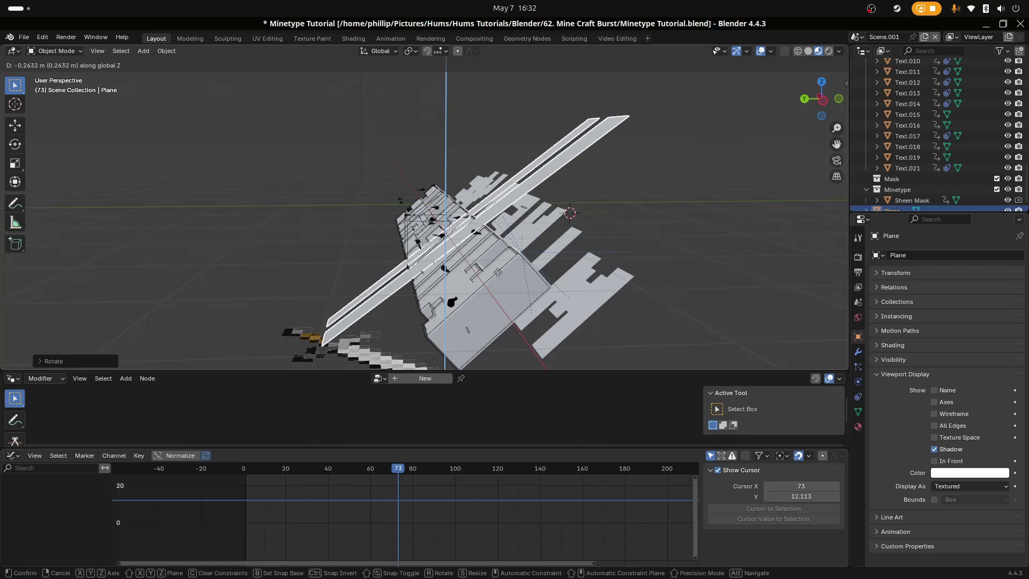
{"action": "left_click", "coordinate": [498, 275]}
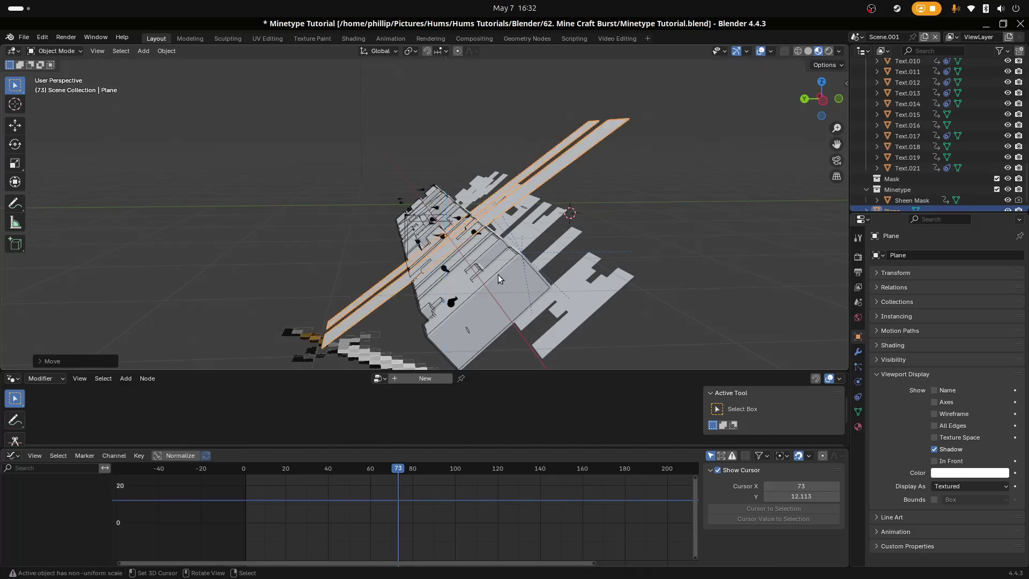
{"action": "key", "text": "KP_0"}
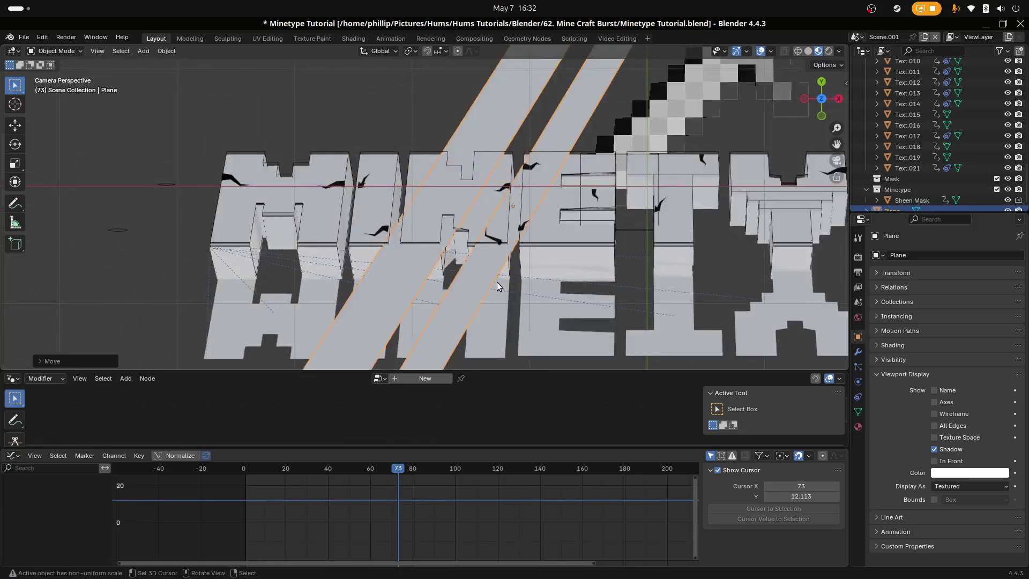
{"action": "scroll", "coordinate": [460, 222], "scroll_direction": "up", "scroll_amount": 4}
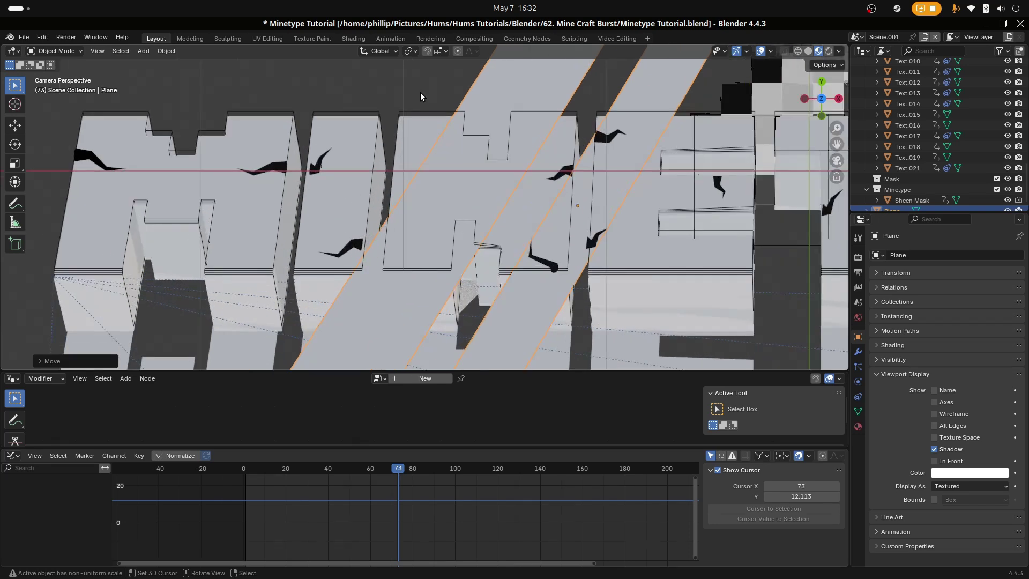
Step: Give the diagonal stripe planes a new material with an Emission surface
{"action": "left_click", "coordinate": [425, 108]}
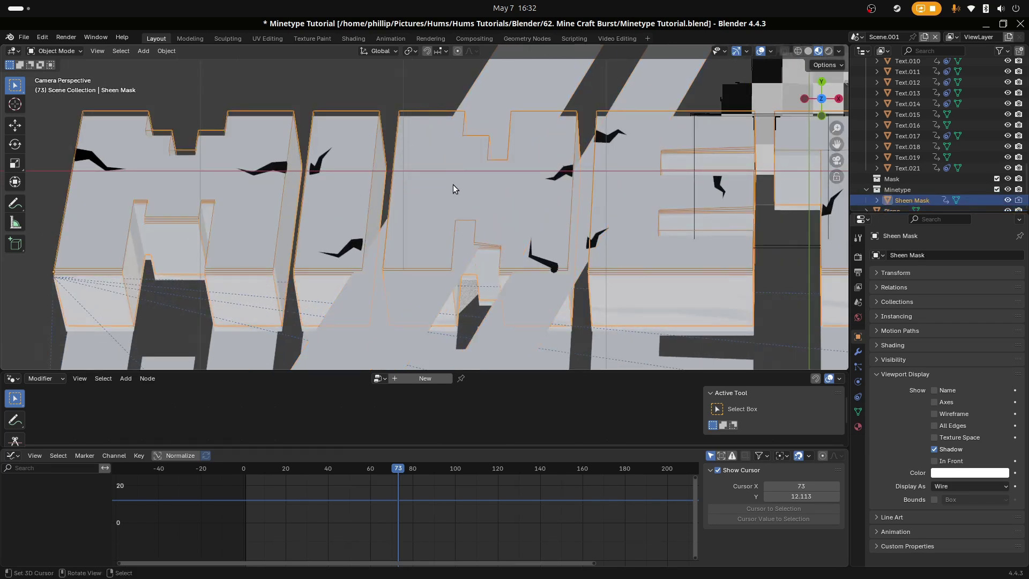
{"action": "scroll", "coordinate": [452, 185], "scroll_direction": "down", "scroll_amount": 3}
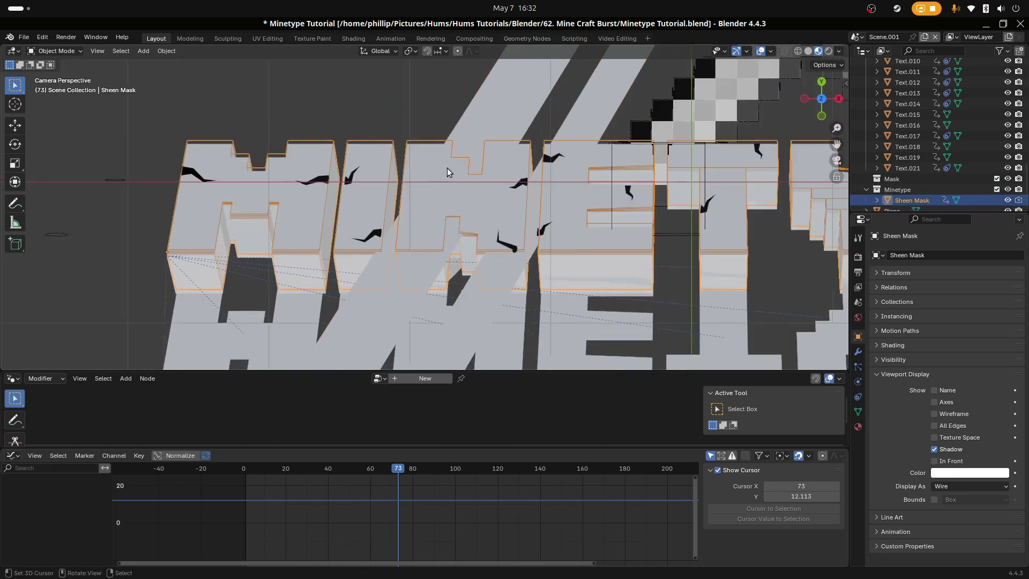
{"action": "scroll", "coordinate": [449, 170], "scroll_direction": "down", "scroll_amount": 3}
{"action": "scroll", "coordinate": [449, 173], "scroll_direction": "up", "scroll_amount": 2}
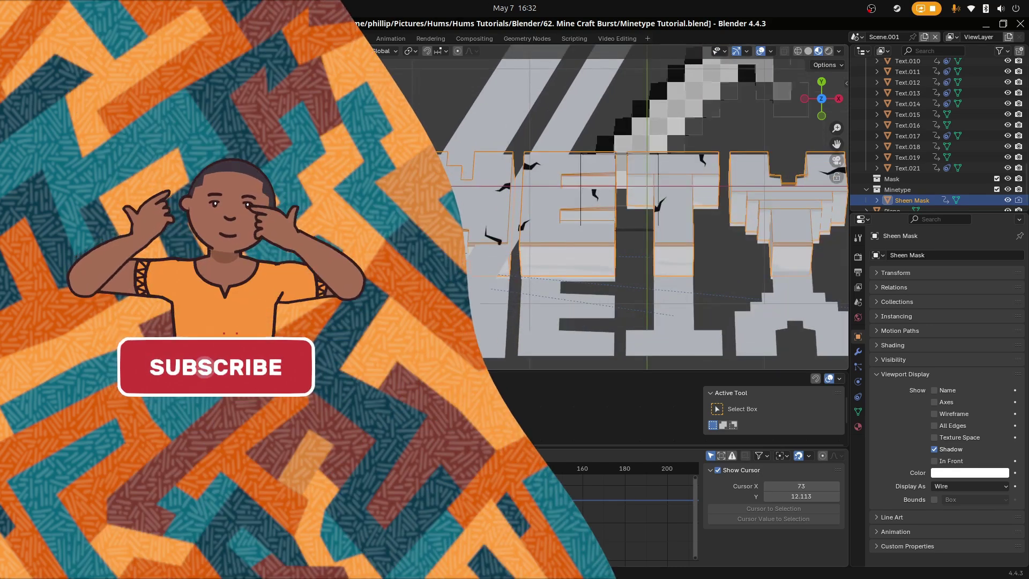
{"action": "left_click", "coordinate": [464, 141]}
{"action": "left_click", "coordinate": [858, 427]}
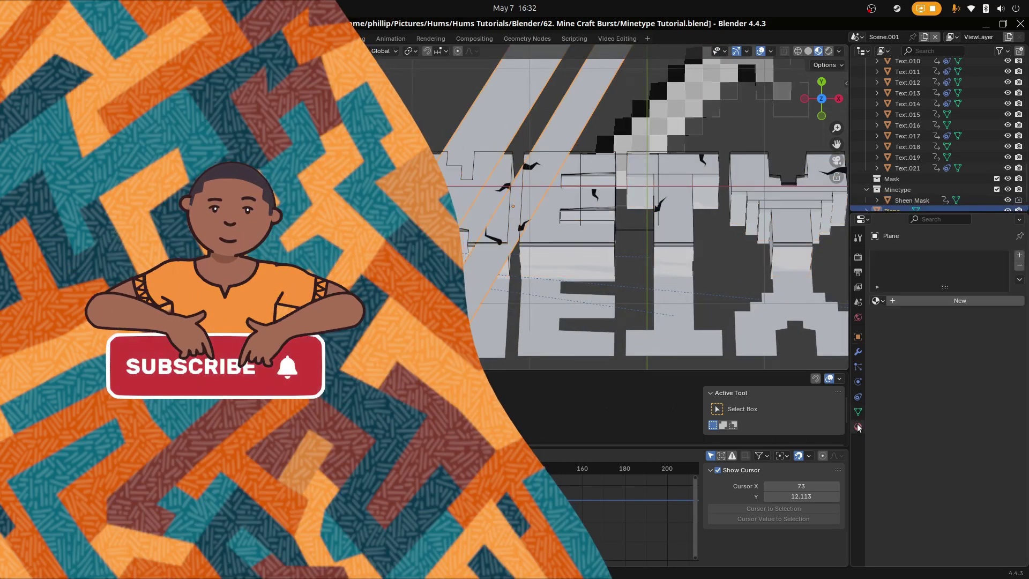
{"action": "left_click", "coordinate": [927, 302]}
{"action": "left_click", "coordinate": [958, 349]}
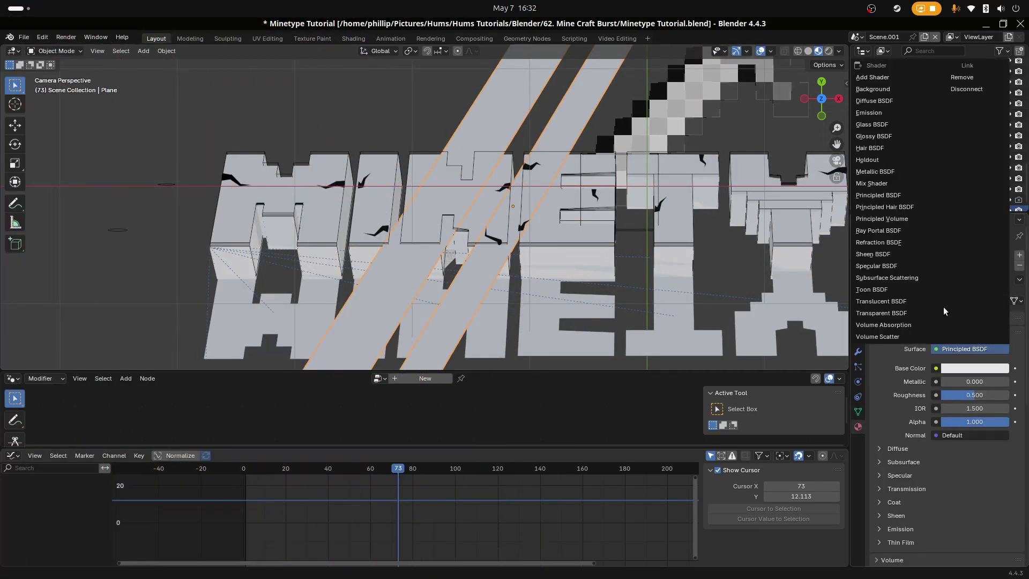
{"action": "left_click", "coordinate": [873, 114]}
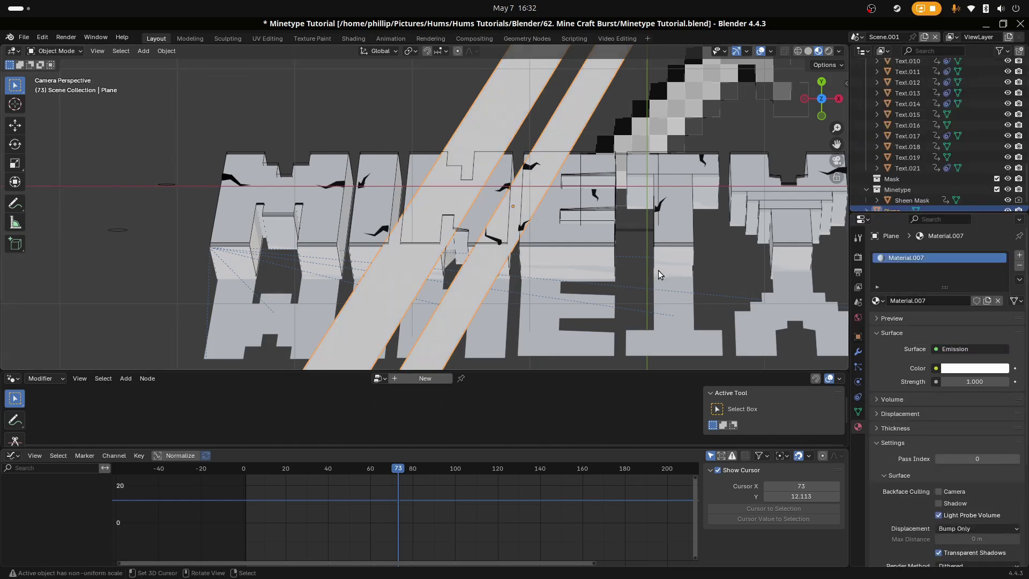
Step: Add a Boolean modifier to the stripe planes and set its operation to Intersect
{"action": "scroll", "coordinate": [562, 180], "scroll_direction": "down", "scroll_amount": 2}
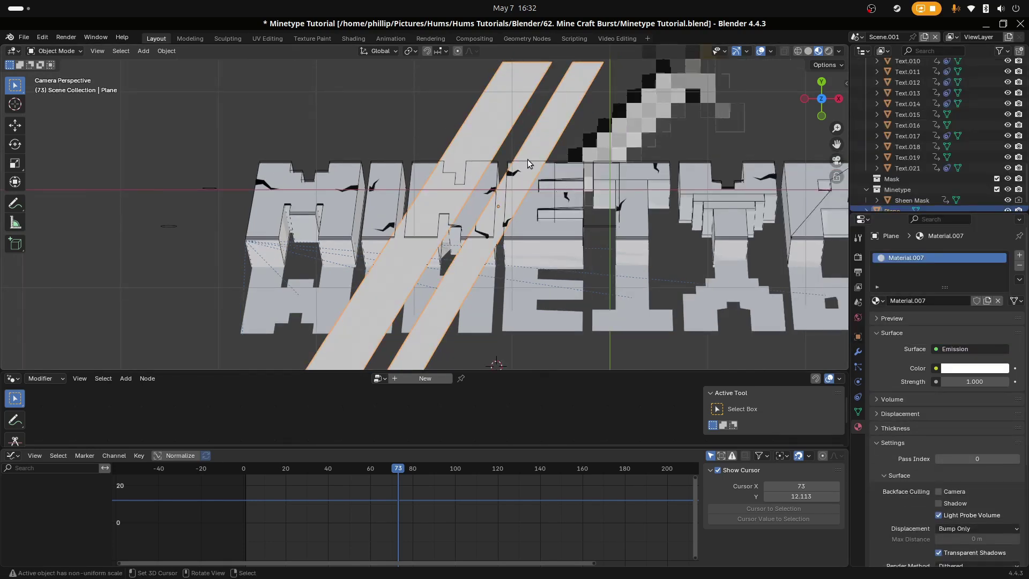
{"action": "left_click", "coordinate": [480, 161]}
{"action": "scroll", "coordinate": [459, 161], "scroll_direction": "up", "scroll_amount": 1}
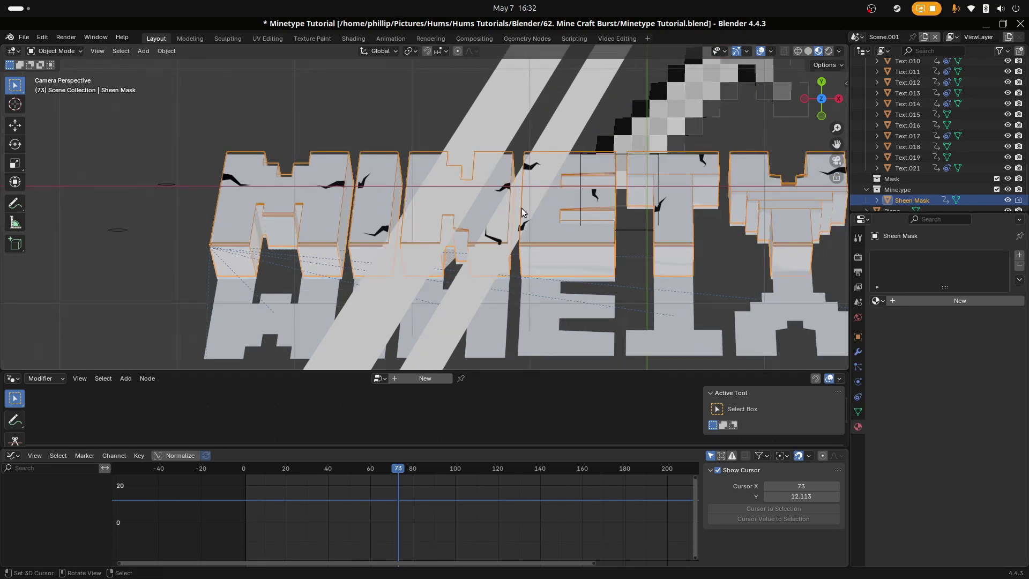
{"action": "left_click", "coordinate": [541, 190]}
{"action": "left_click", "coordinate": [858, 353]}
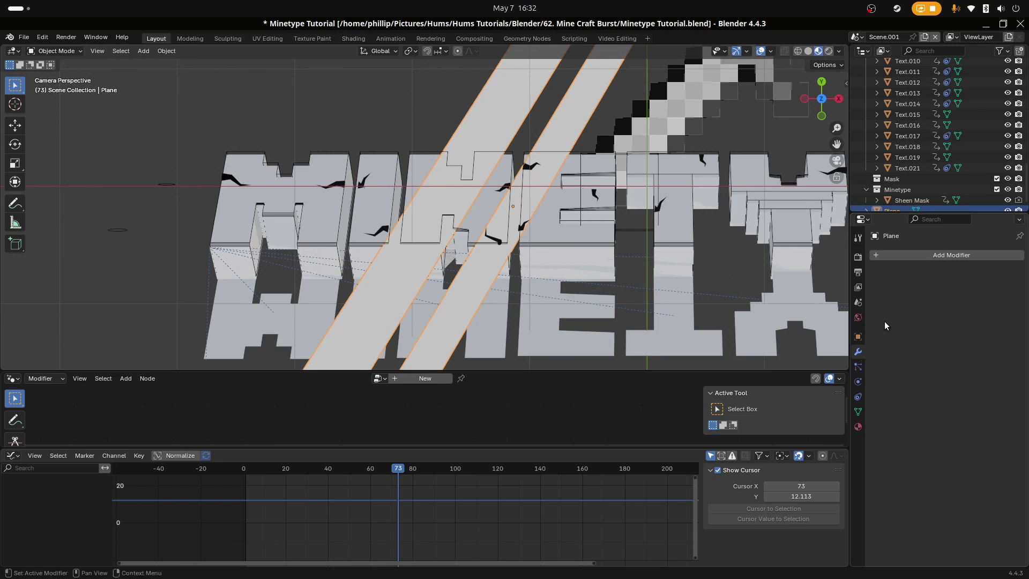
{"action": "left_click", "coordinate": [922, 257]}
{"action": "left_click", "coordinate": [922, 257]}
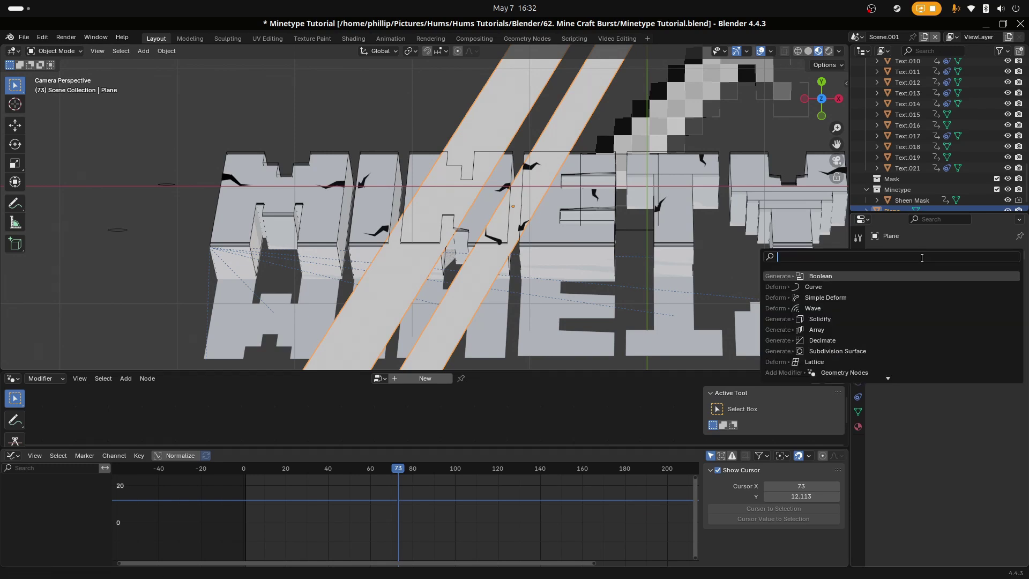
{"action": "left_click", "coordinate": [882, 277]}
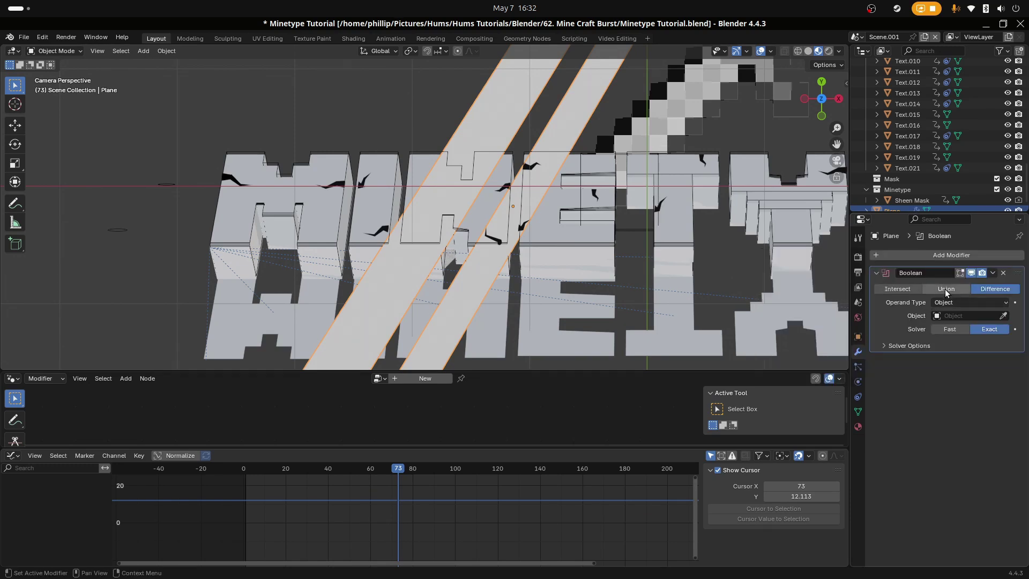
{"action": "left_click", "coordinate": [899, 289]}
Step: Pick the letter M (Text.008) as the Boolean's object and set the solver to Fast
{"action": "left_click", "coordinate": [1003, 316]}
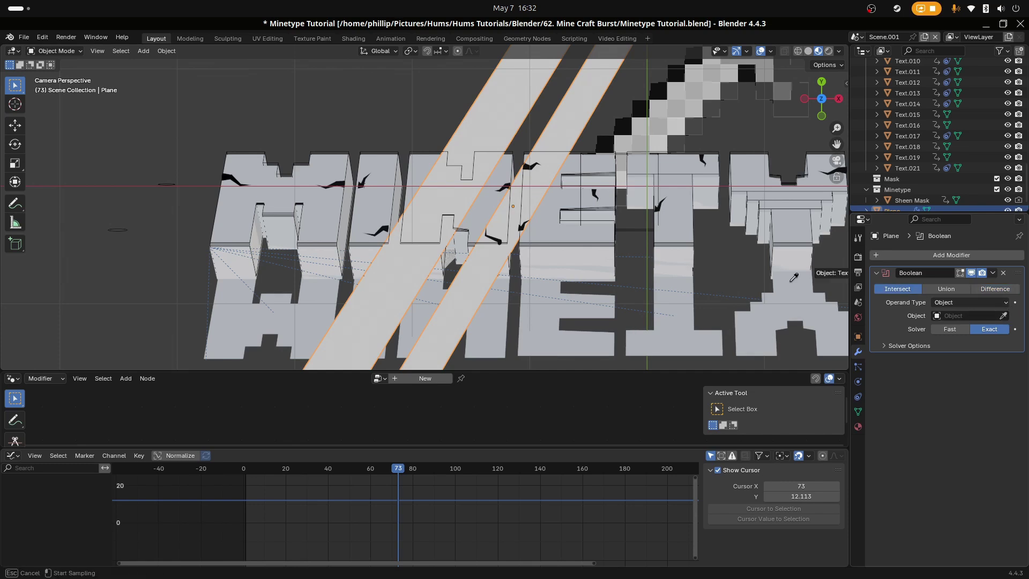
{"action": "left_click", "coordinate": [344, 157]}
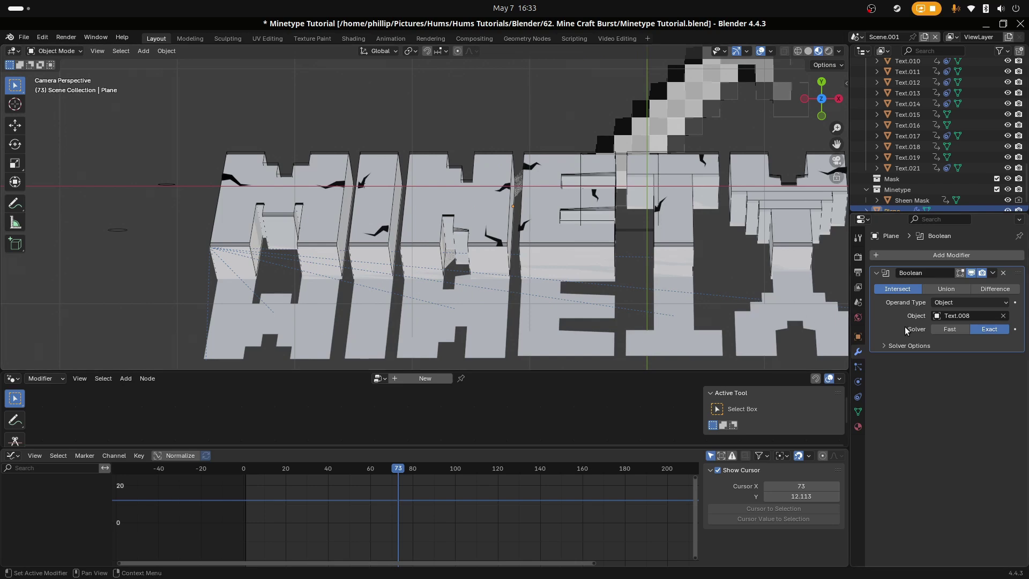
{"action": "left_click", "coordinate": [950, 329]}
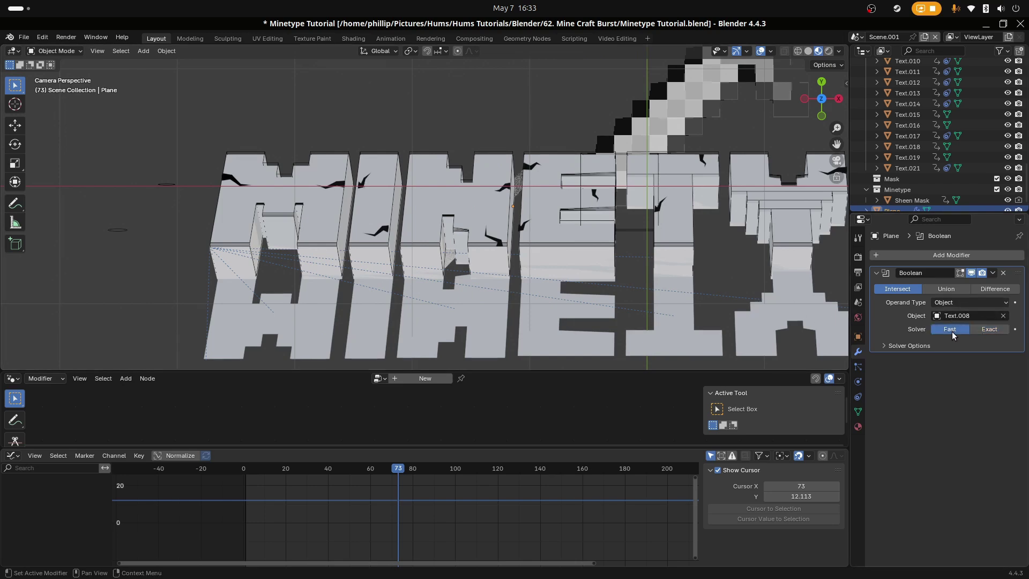
{"action": "middle_click_drag", "start_coordinate": [407, 254], "coordinate": [416, 216]}
{"action": "scroll", "coordinate": [415, 215], "scroll_direction": "up", "scroll_amount": 8}
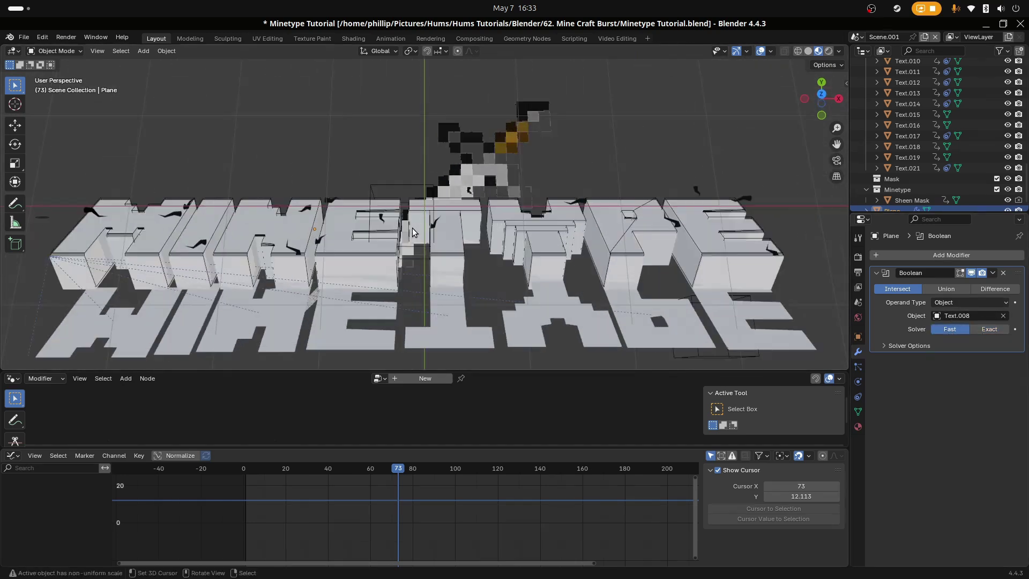
{"action": "scroll", "coordinate": [400, 240], "scroll_direction": "down", "scroll_amount": 4}
{"action": "key", "text": "g"}
{"action": "key", "text": "z"}
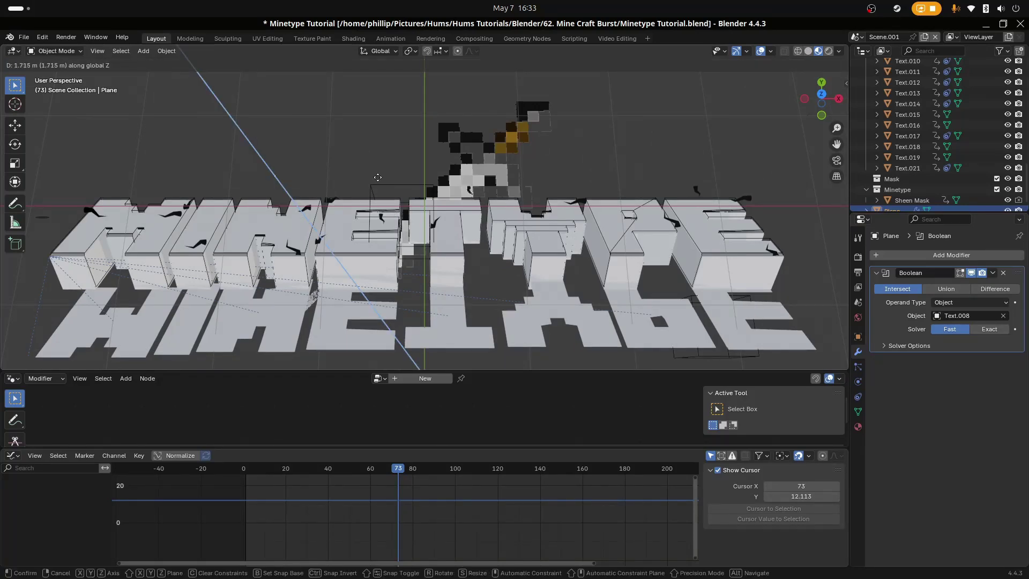
{"action": "right_click", "coordinate": [390, 226]}
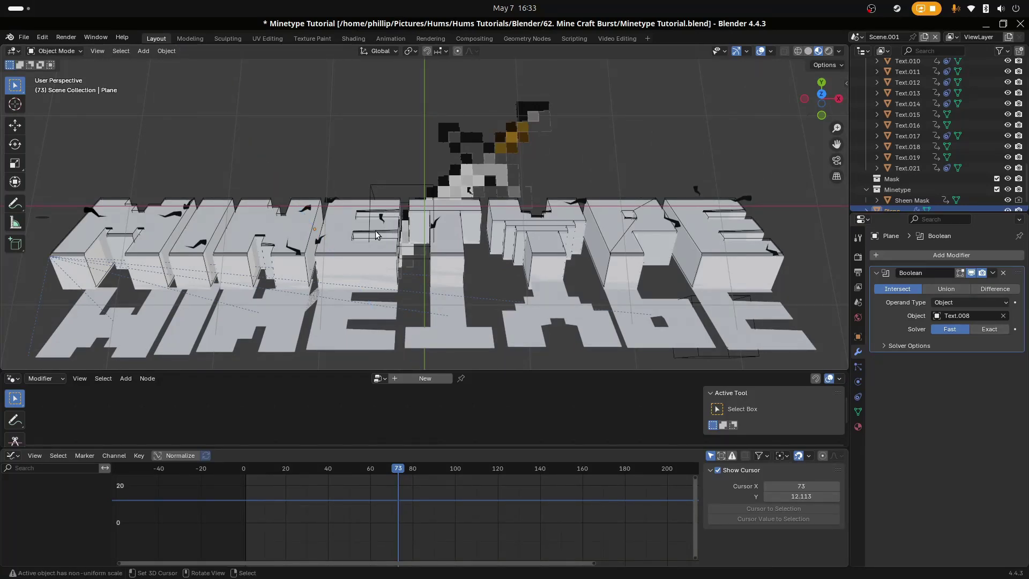
Step: Move the stripe planes along X to the letter M at the start of the word
{"action": "key", "text": "g"}
{"action": "key", "text": "x"}
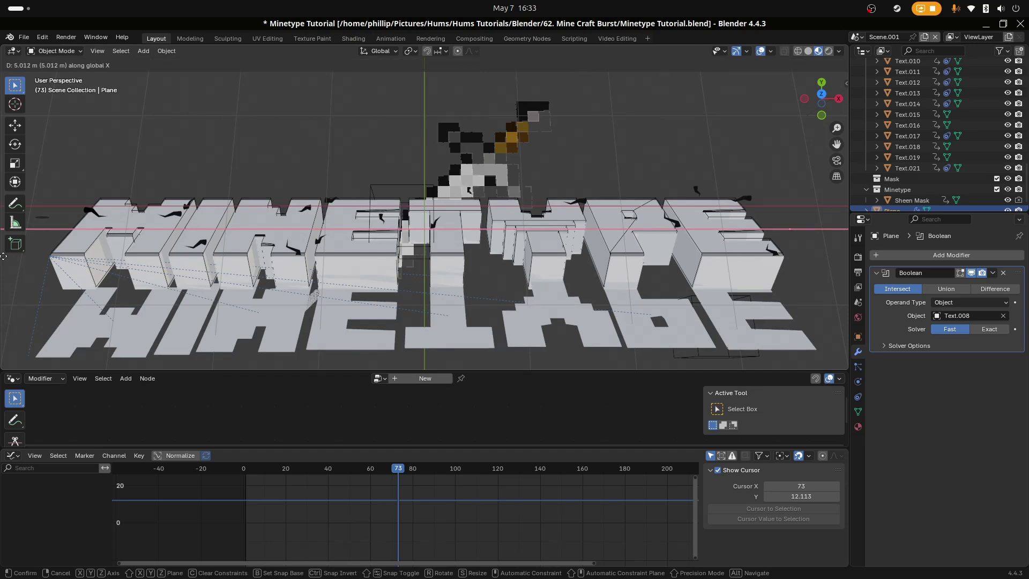
{"action": "left_click", "coordinate": [156, 241]}
Step: Lower the stripe planes by about 0.04 m along Z so they intersect the top face of the M
{"action": "middle_click_drag", "start_coordinate": [156, 241], "coordinate": [493, 171]}
{"action": "scroll", "coordinate": [493, 171], "scroll_direction": "up", "scroll_amount": 4}
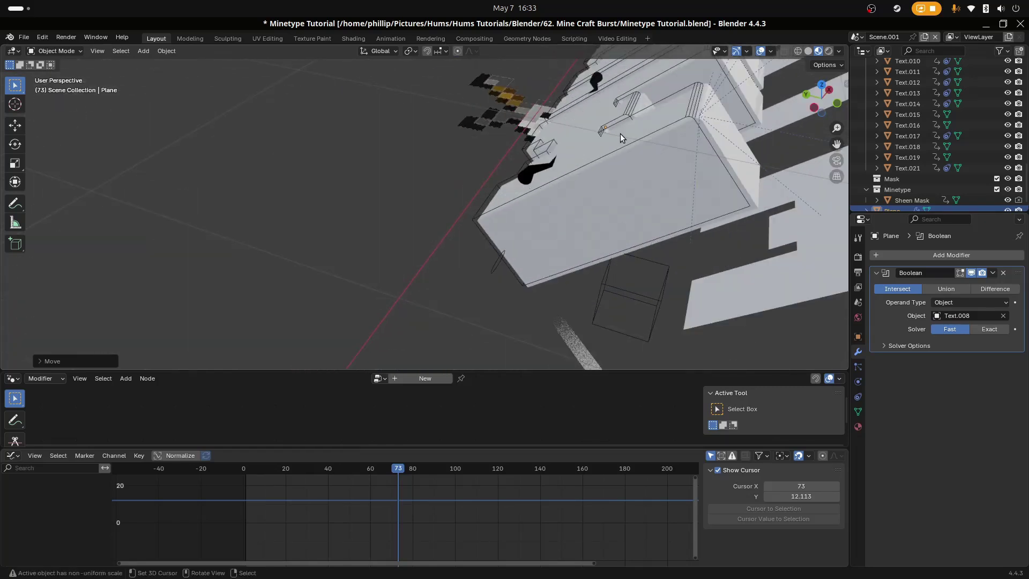
{"action": "key", "text": "g"}
{"action": "key", "text": "z"}
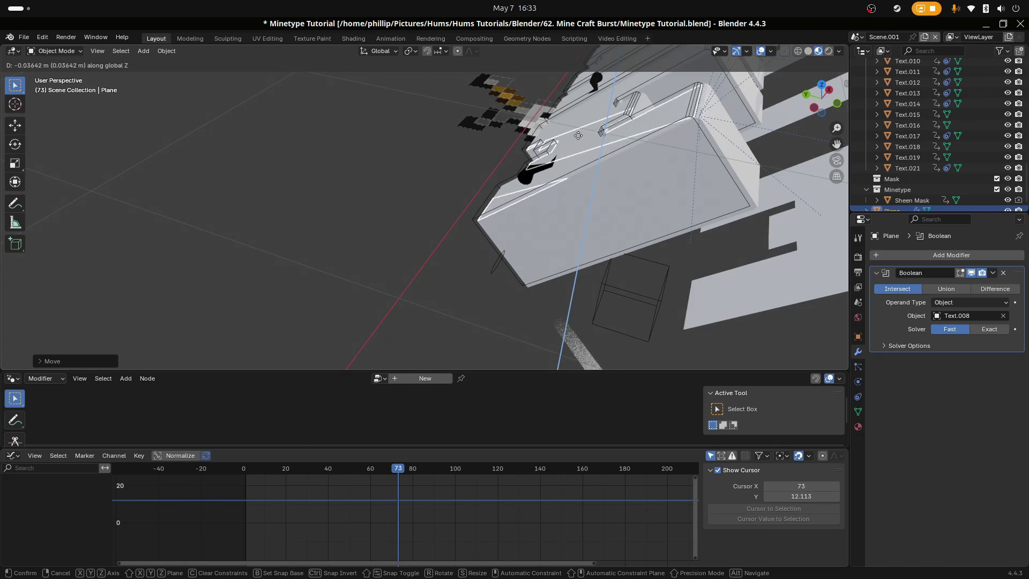
{"action": "left_click", "coordinate": [579, 138]}
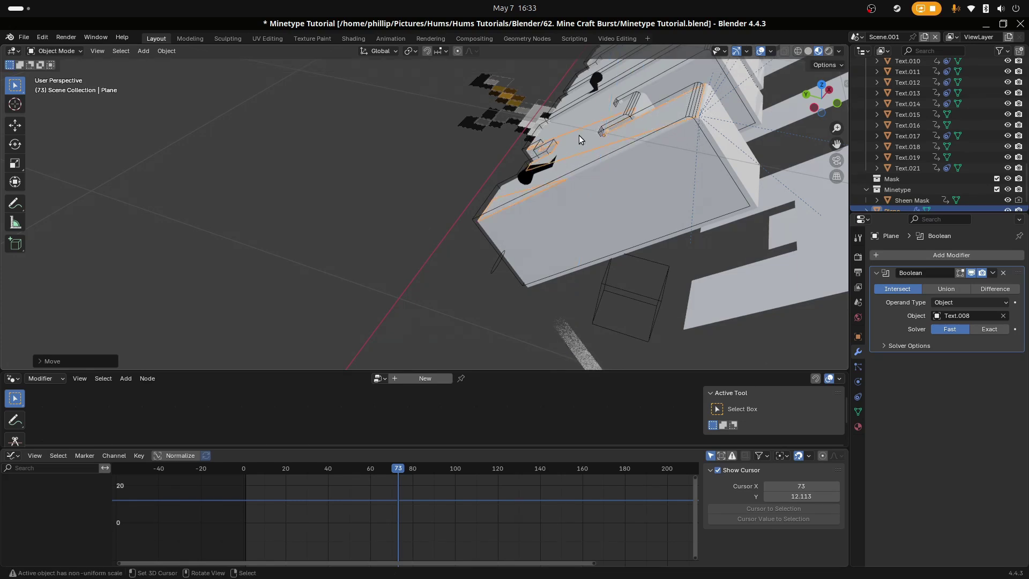
Step: Shift the Sheen Mask object slightly along the Y axis
{"action": "middle_click_drag", "start_coordinate": [579, 135], "coordinate": [557, 230]}
{"action": "scroll", "coordinate": [528, 265], "scroll_direction": "up", "scroll_amount": 4}
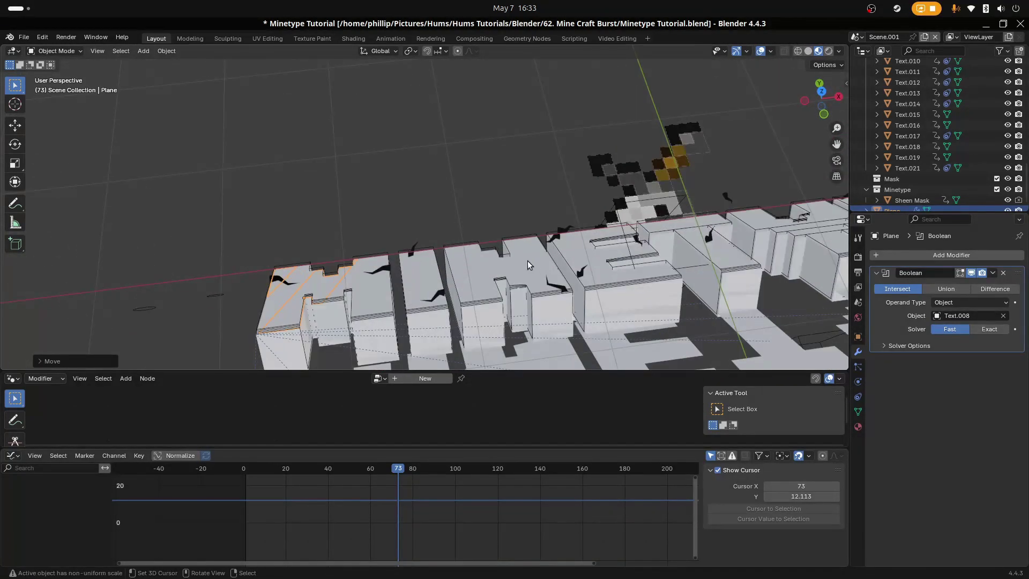
{"action": "scroll", "coordinate": [445, 300], "scroll_direction": "up", "scroll_amount": 3}
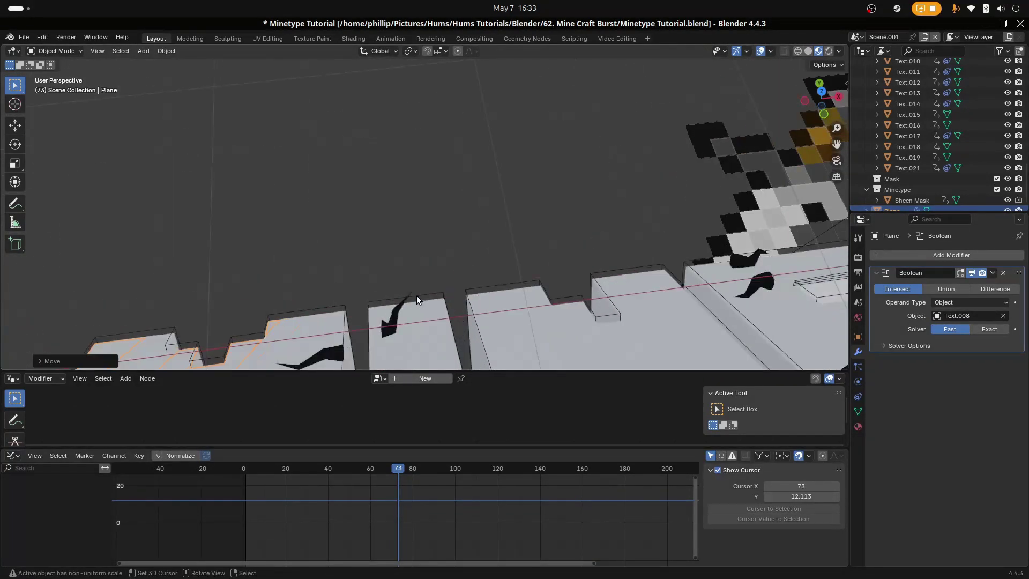
{"action": "middle_click_drag", "start_coordinate": [416, 295], "coordinate": [450, 230]}
{"action": "left_click", "coordinate": [455, 214]}
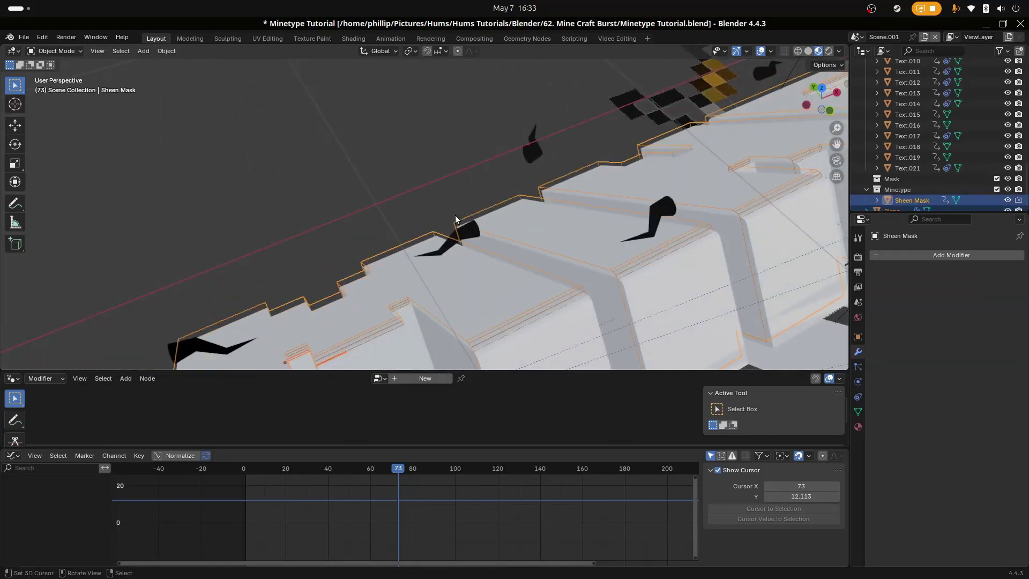
{"action": "key", "text": "g"}
{"action": "key", "text": "z"}
{"action": "key", "text": "y"}
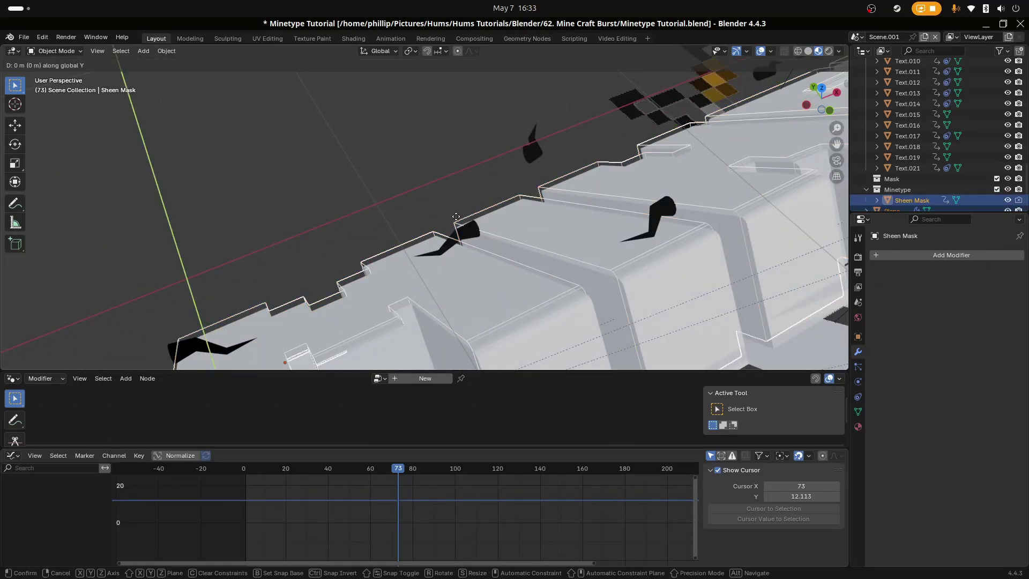
{"action": "left_click", "coordinate": [457, 210]}
{"action": "scroll", "coordinate": [459, 214], "scroll_direction": "down", "scroll_amount": 4}
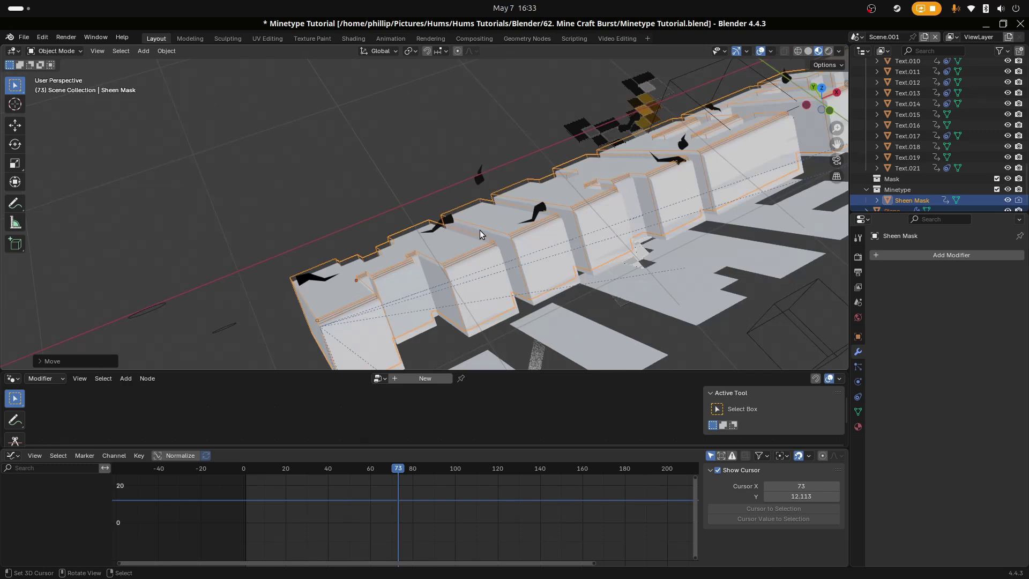
Step: Examine the letter M and the stripe planes in wireframe display
{"action": "middle_click_drag", "start_coordinate": [482, 234], "coordinate": [466, 264]}
{"action": "right_click", "coordinate": [496, 186]}
{"action": "scroll", "coordinate": [466, 265], "scroll_direction": "down", "scroll_amount": 2}
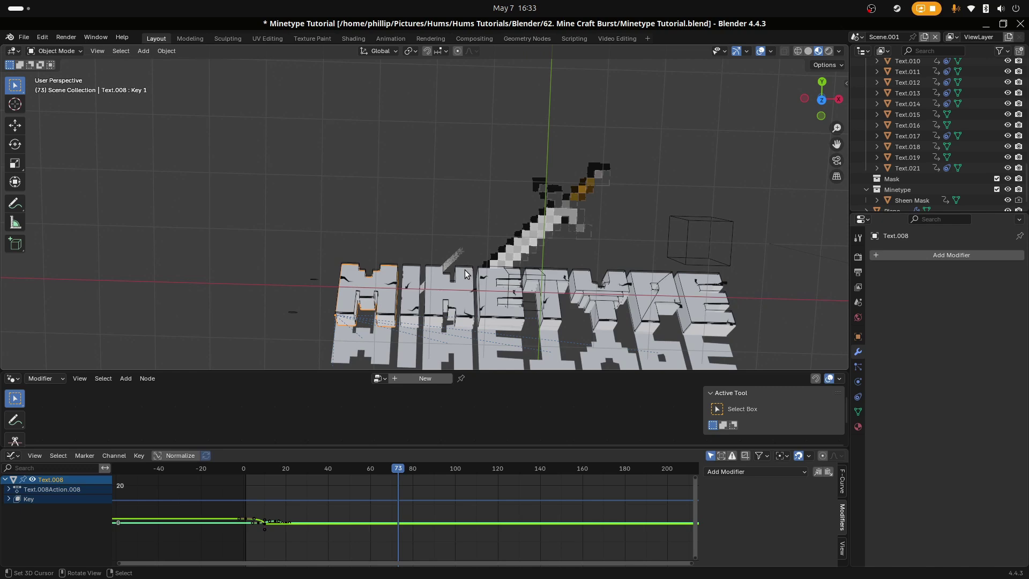
{"action": "key", "text": "shift+z"}
{"action": "scroll", "coordinate": [391, 281], "scroll_direction": "up", "scroll_amount": 6}
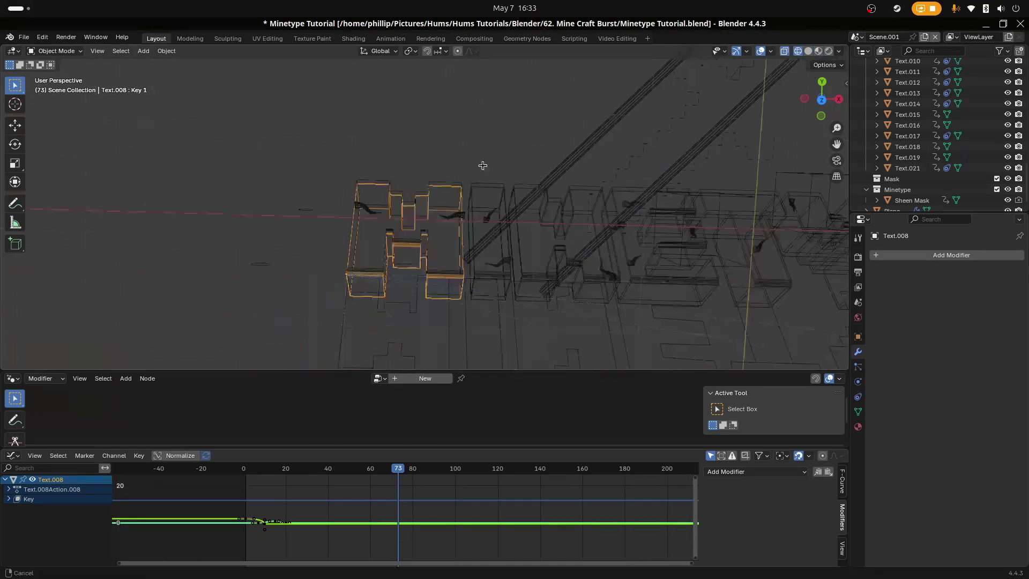
{"action": "middle_click_drag", "start_coordinate": [512, 143], "coordinate": [798, 268]}
{"action": "scroll", "coordinate": [460, 264], "scroll_direction": "down", "scroll_amount": 5}
{"action": "scroll", "coordinate": [536, 273], "scroll_direction": "up", "scroll_amount": 5}
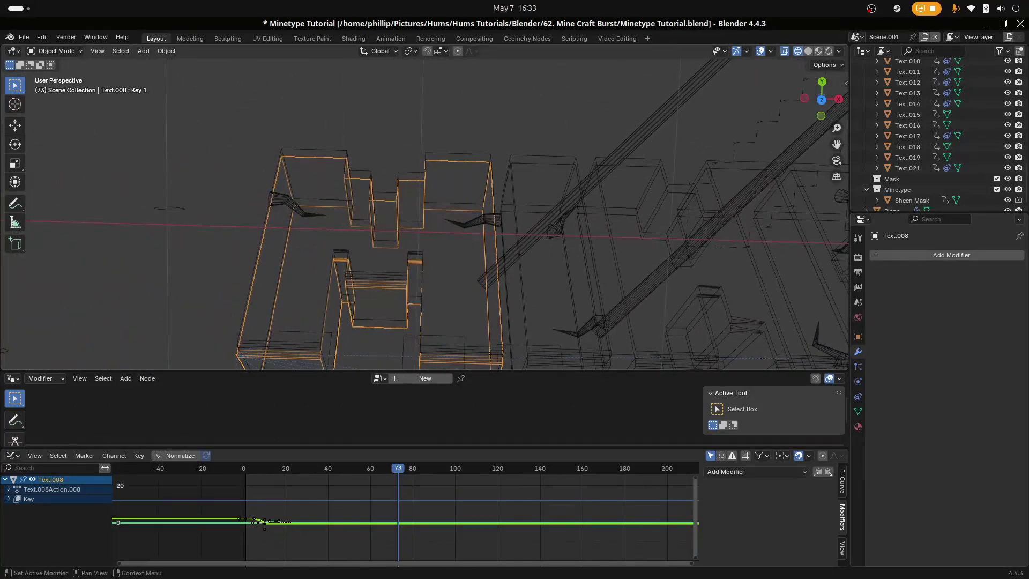
Step: Save the Blender file
{"action": "key", "text": "ctrl+s"}
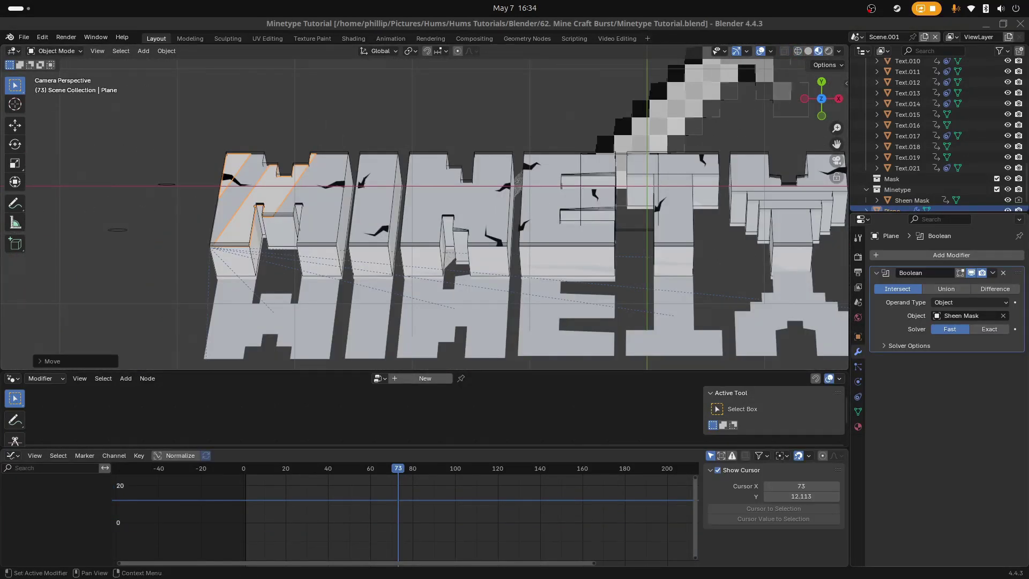
Step: Move the stripe plane along the X axis to about -4.35 m, clear of the letter M at the start of the title
{"action": "scroll", "coordinate": [181, 190], "scroll_direction": "up", "scroll_amount": 5}
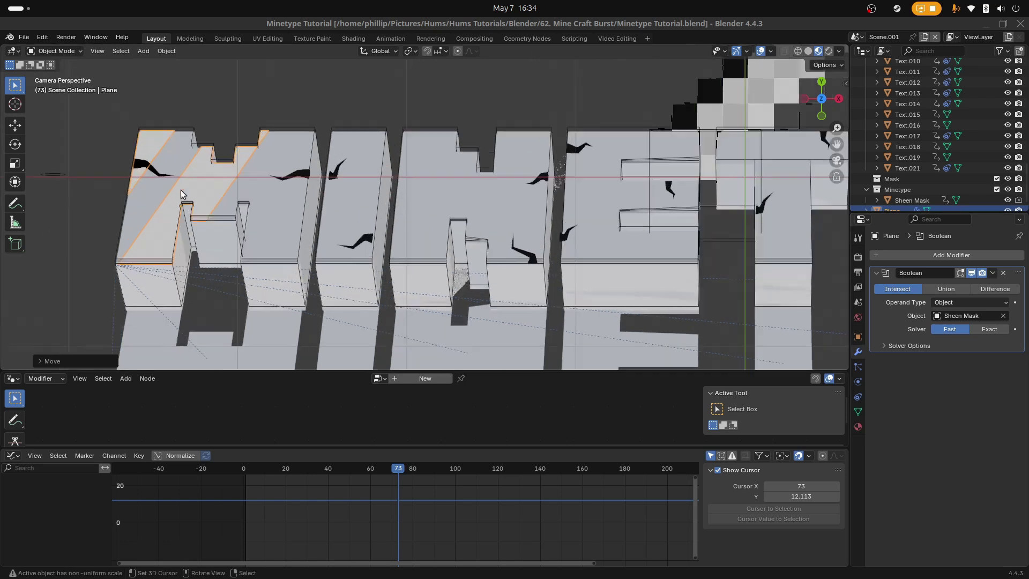
{"action": "scroll", "coordinate": [392, 221], "scroll_direction": "up", "scroll_amount": 3}
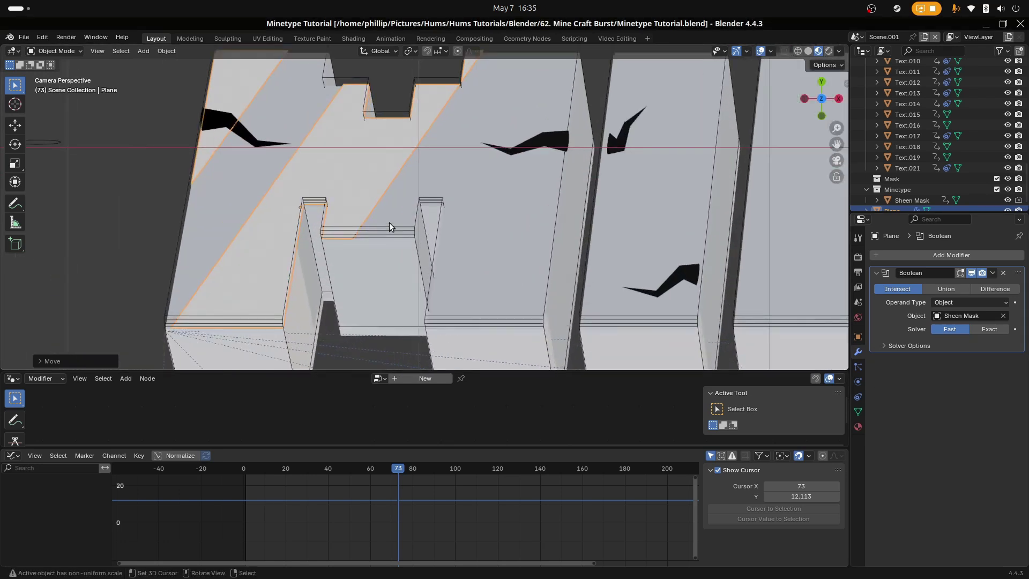
{"action": "scroll", "coordinate": [389, 223], "scroll_direction": "down", "scroll_amount": 1}
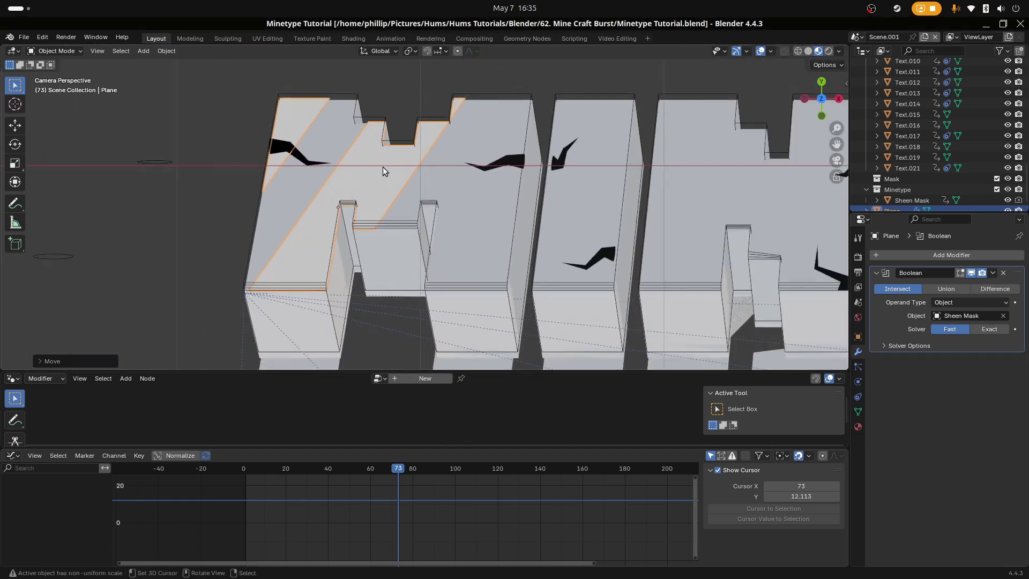
{"action": "scroll", "coordinate": [382, 167], "scroll_direction": "down", "scroll_amount": 4}
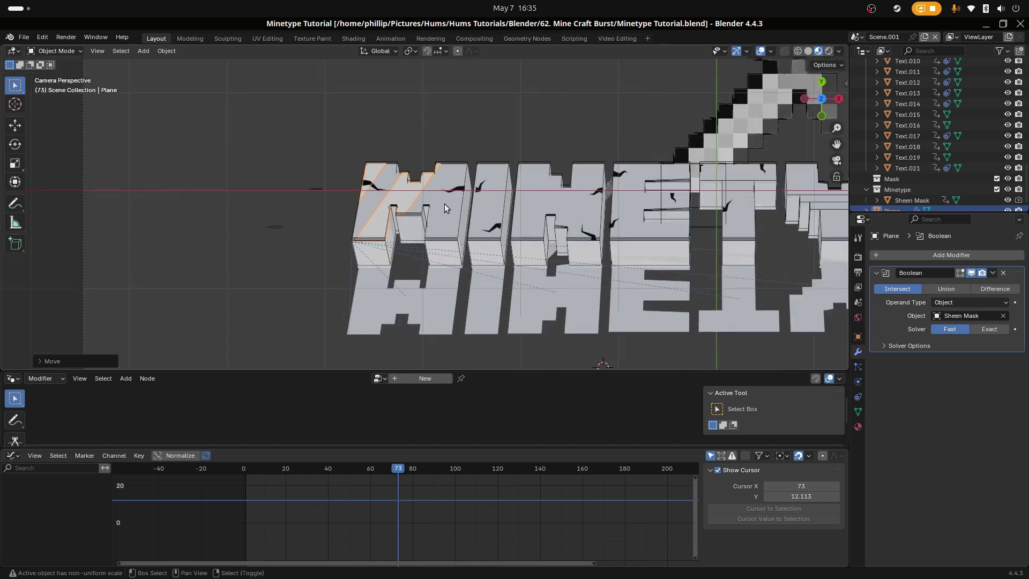
{"action": "key", "text": "g"}
{"action": "key", "text": "x"}
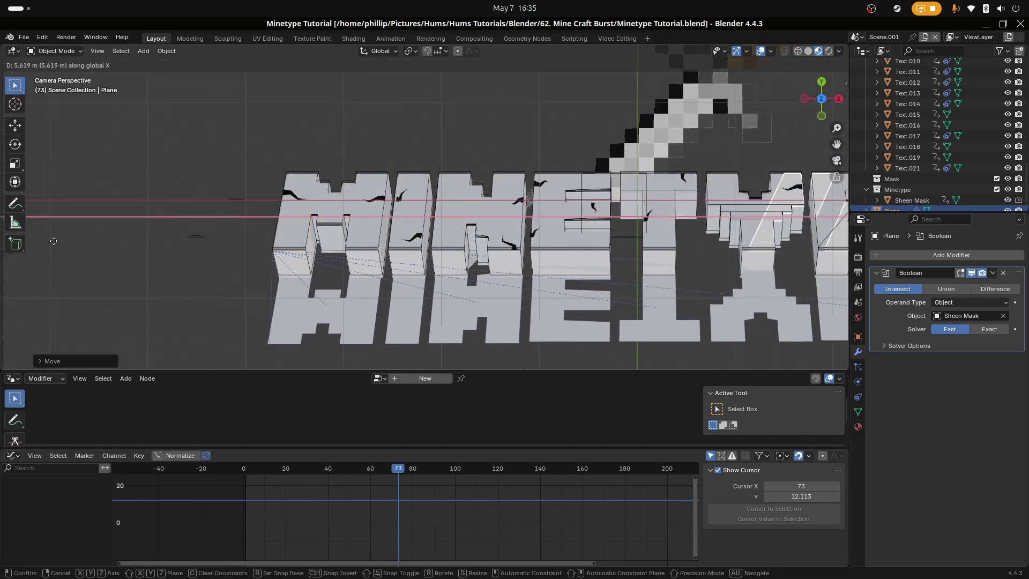
{"action": "left_click", "coordinate": [603, 244]}
{"action": "scroll", "coordinate": [525, 245], "scroll_direction": "down", "scroll_amount": 2}
{"action": "key", "text": "g"}
{"action": "key", "text": "x"}
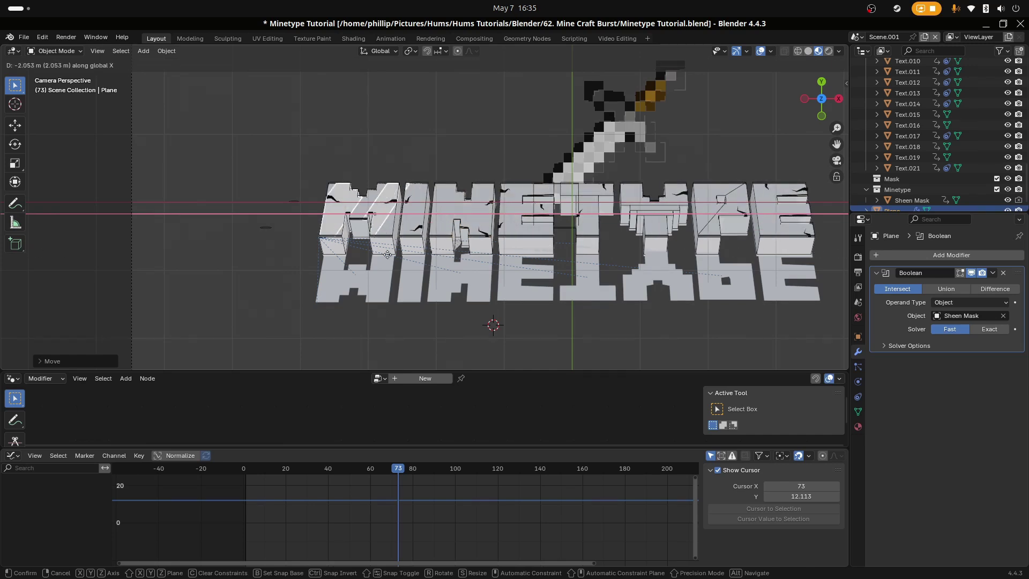
{"action": "left_click", "coordinate": [294, 258]}
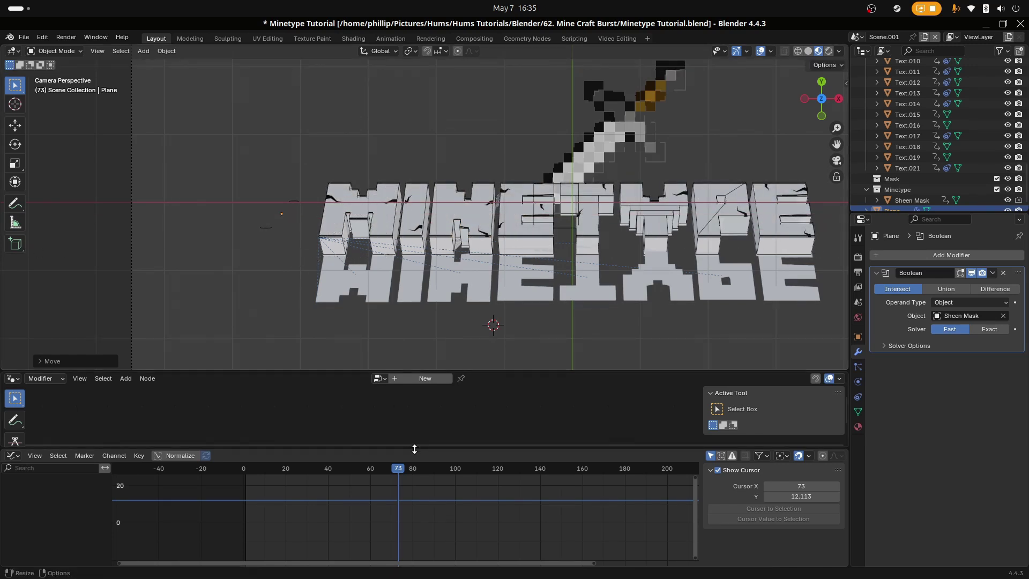
Step: Insert a single keyframe on the stripe plane's X location at frame 70
{"action": "left_click_drag", "start_coordinate": [403, 468], "coordinate": [388, 493]}
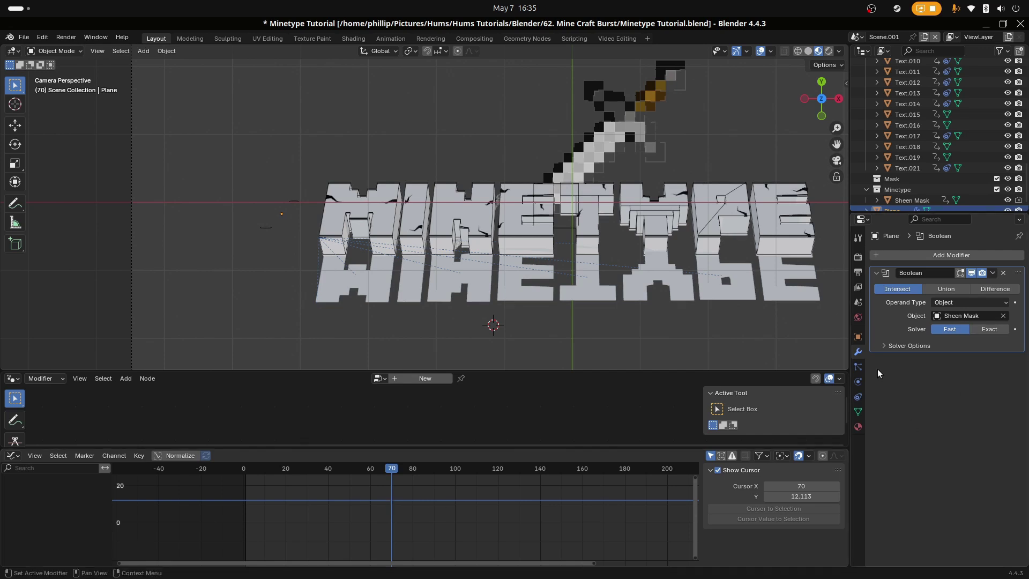
{"action": "left_click", "coordinate": [858, 337]}
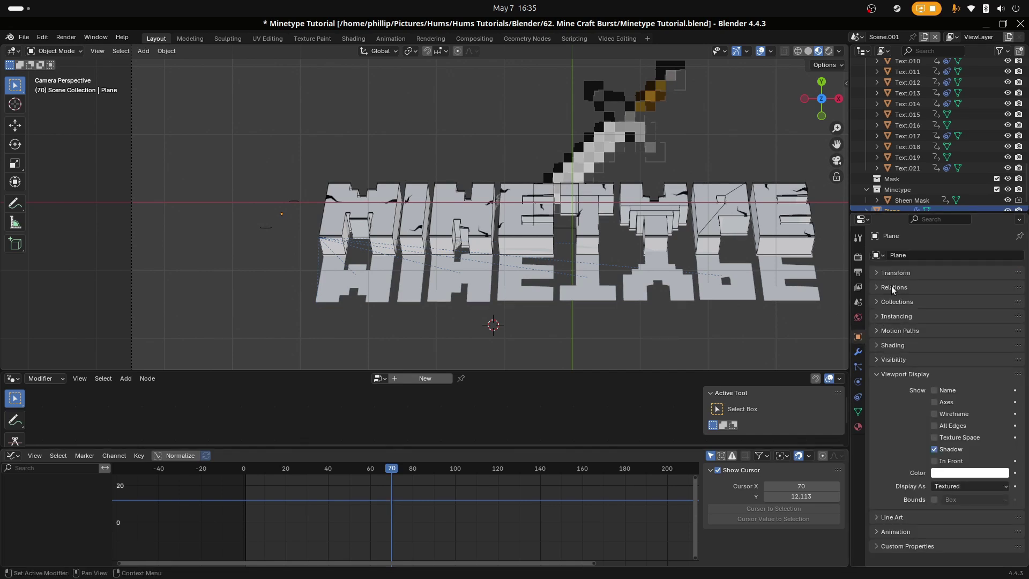
{"action": "left_click", "coordinate": [898, 273]}
{"action": "right_click", "coordinate": [951, 299]}
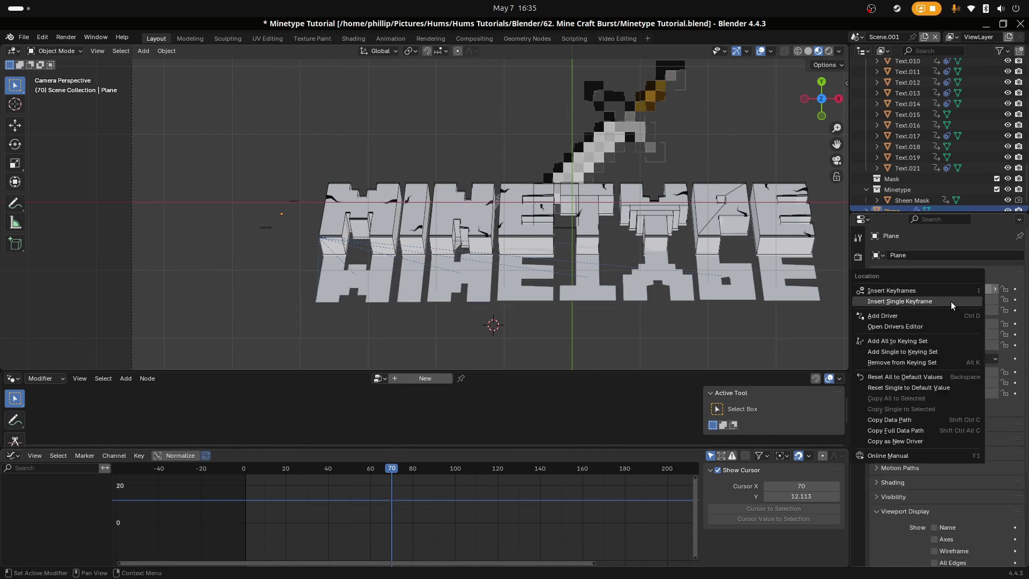
{"action": "left_click", "coordinate": [950, 301]}
Step: At frame 92, set the stripe plane's X location to about 4.73 m, past the final letter, and keyframe it
{"action": "scroll", "coordinate": [398, 508], "scroll_direction": "down", "scroll_amount": 1}
{"action": "left_click_drag", "start_coordinate": [397, 508], "coordinate": [429, 508]}
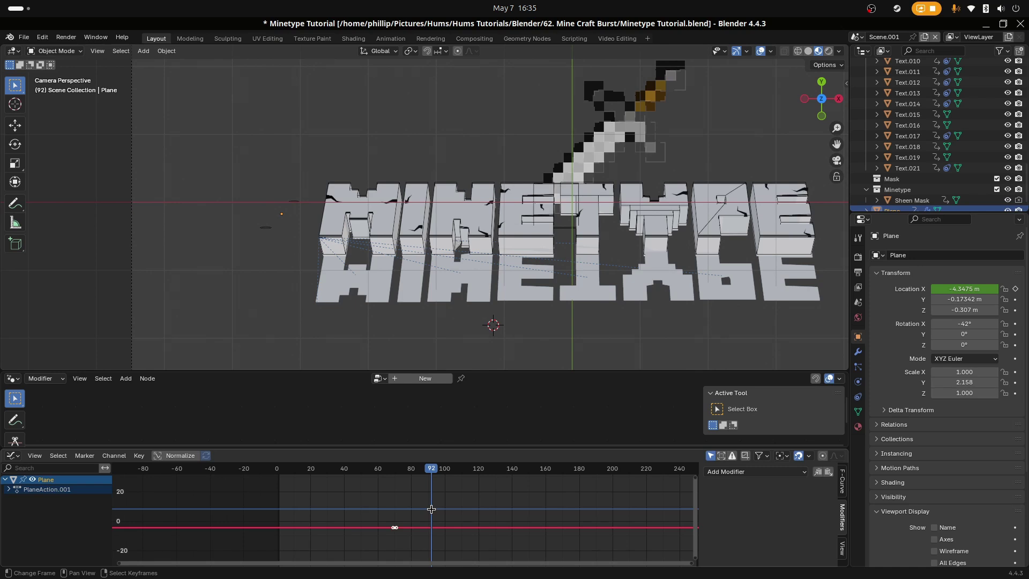
{"action": "left_click_drag", "start_coordinate": [964, 288], "coordinate": [1002, 289]}
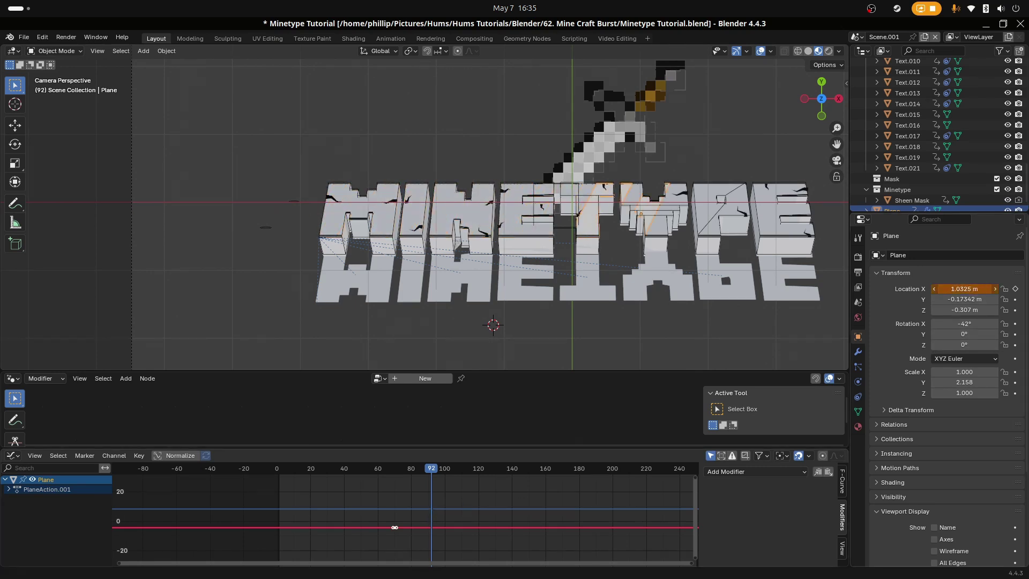
{"action": "right_click", "coordinate": [950, 288]}
{"action": "left_click", "coordinate": [950, 286]}
Step: Preview the stripe sweep and move its end keyframe to about frame 100 in the Graph Editor
{"action": "key", "text": "space"}
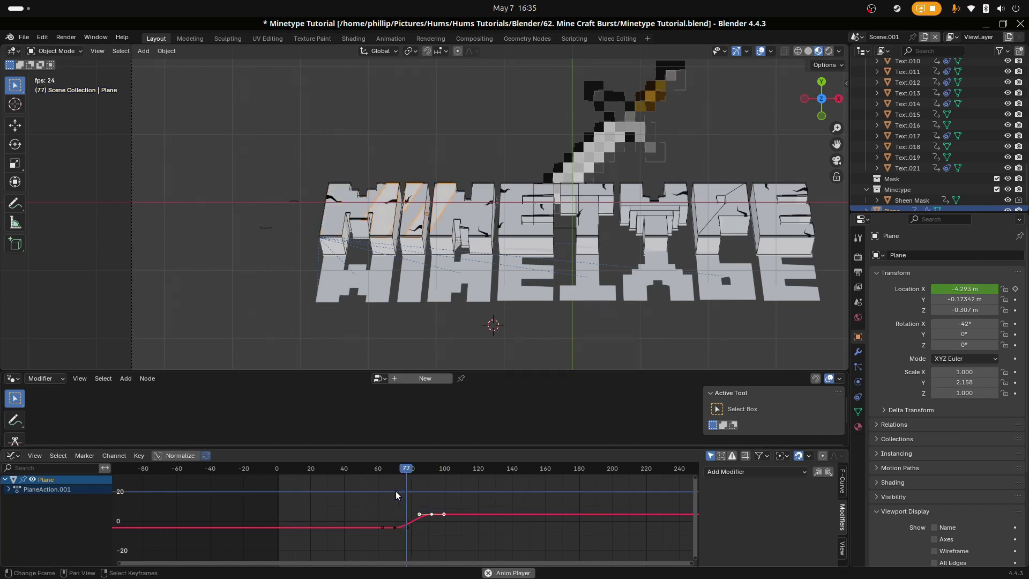
{"action": "key", "text": "space"}
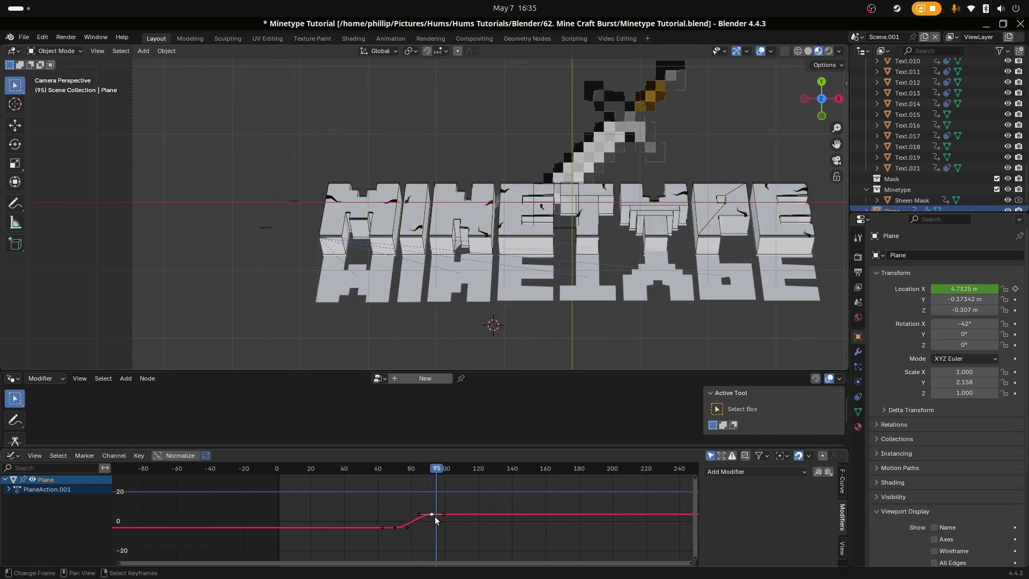
{"action": "key", "text": "g"}
{"action": "key", "text": "x"}
{"action": "left_click", "coordinate": [445, 515]}
Step: Play back the slower stripe sweep across the title, stop at frame 80 and save the file
{"action": "left_click", "coordinate": [396, 501]}
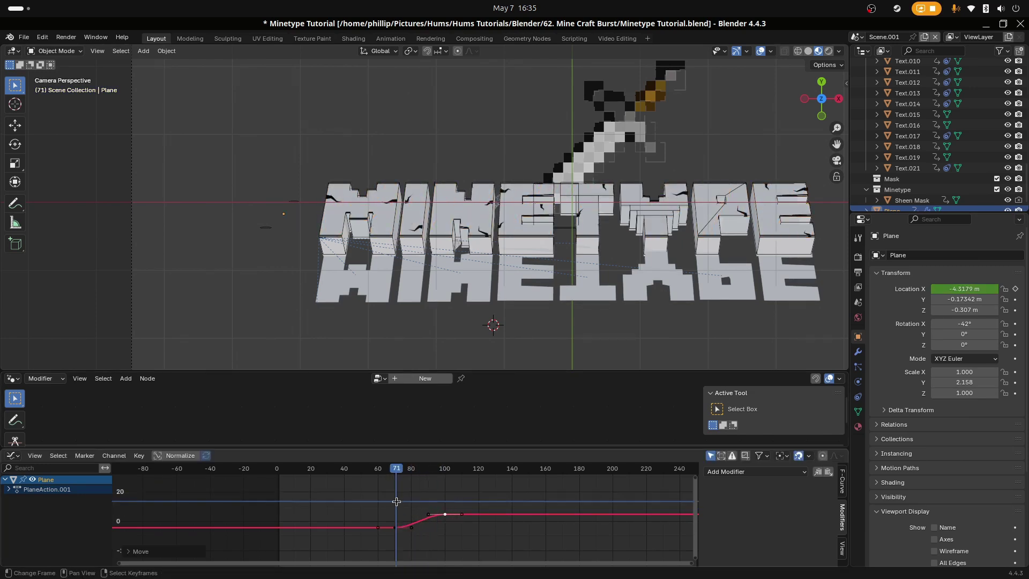
{"action": "key", "text": "space"}
{"action": "left_click", "coordinate": [390, 483]}
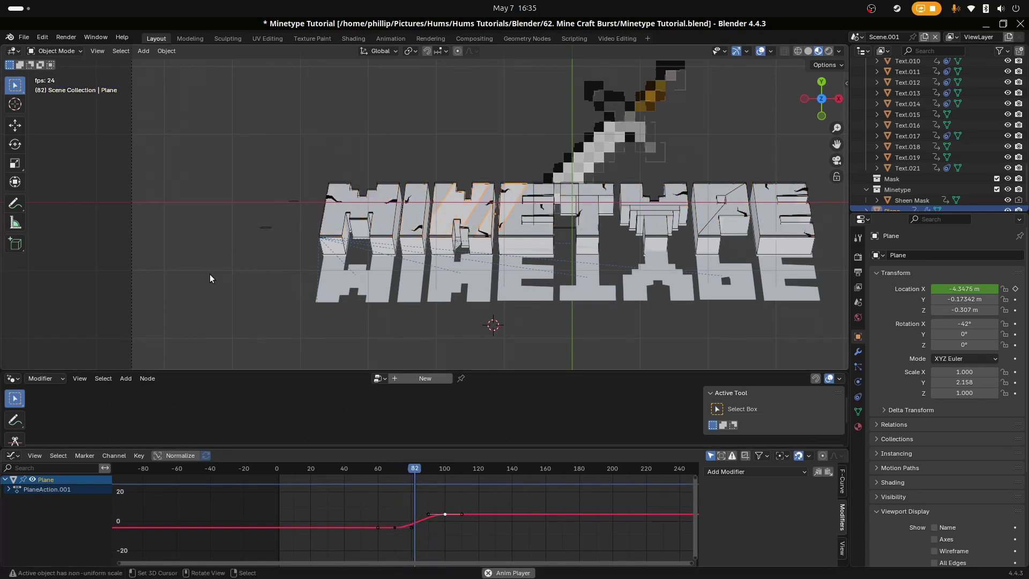
{"action": "right_click", "coordinate": [210, 274]}
{"action": "left_click", "coordinate": [383, 479]}
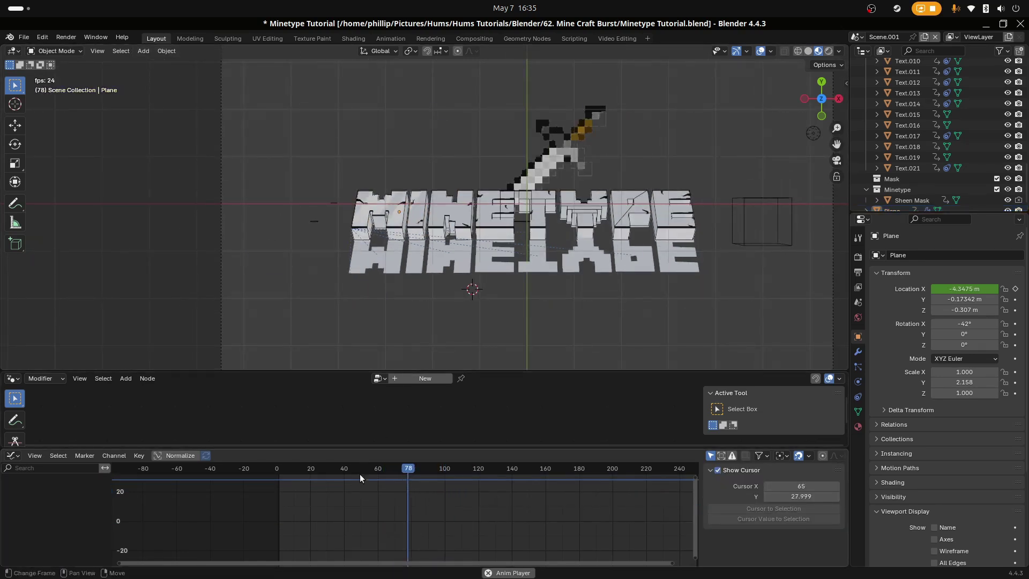
{"action": "left_click", "coordinate": [347, 504]}
{"action": "key", "text": "space"}
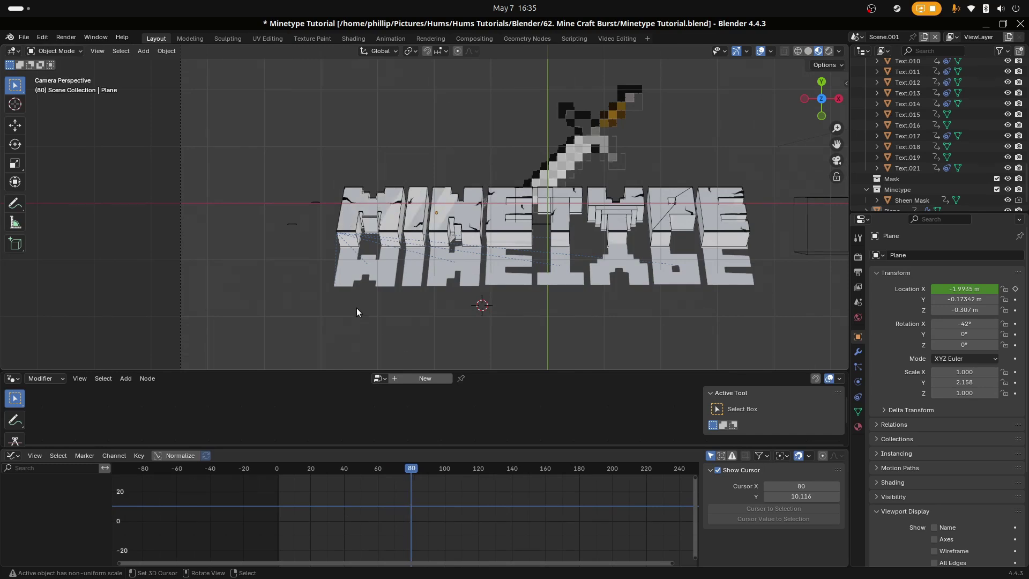
{"action": "key", "text": "KP_0"}
{"action": "key", "text": "ctrl+s"}
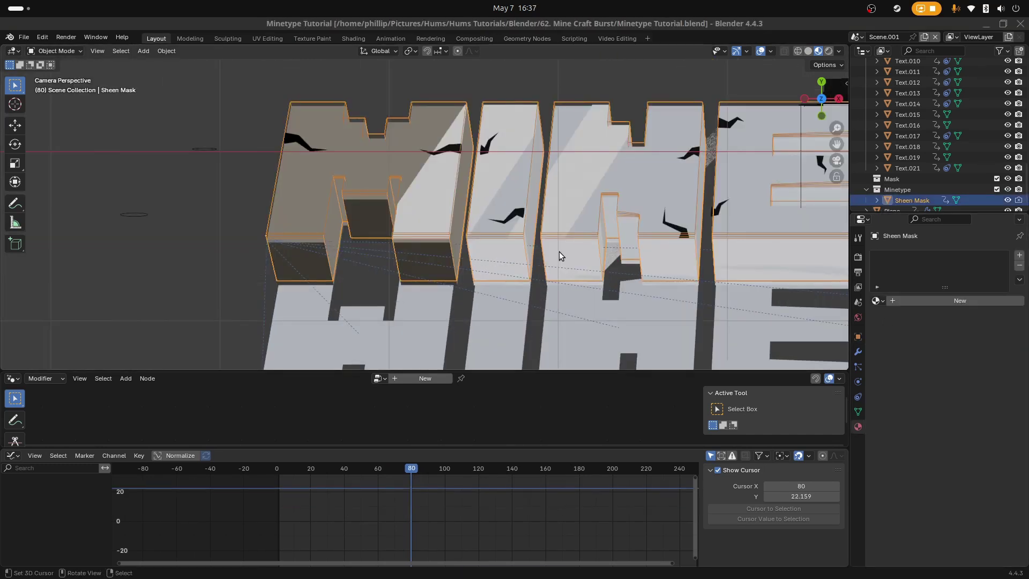
Step: Examine the Sheen Mask geometry around the first letters in Object and Edit Mode
{"action": "scroll", "coordinate": [584, 245], "scroll_direction": "up", "scroll_amount": 3}
{"action": "scroll", "coordinate": [584, 244], "scroll_direction": "down", "scroll_amount": 3}
{"action": "middle_click_drag", "start_coordinate": [449, 253], "coordinate": [426, 236], "text": "shift"}
{"action": "scroll", "coordinate": [427, 236], "scroll_direction": "up", "scroll_amount": 2}
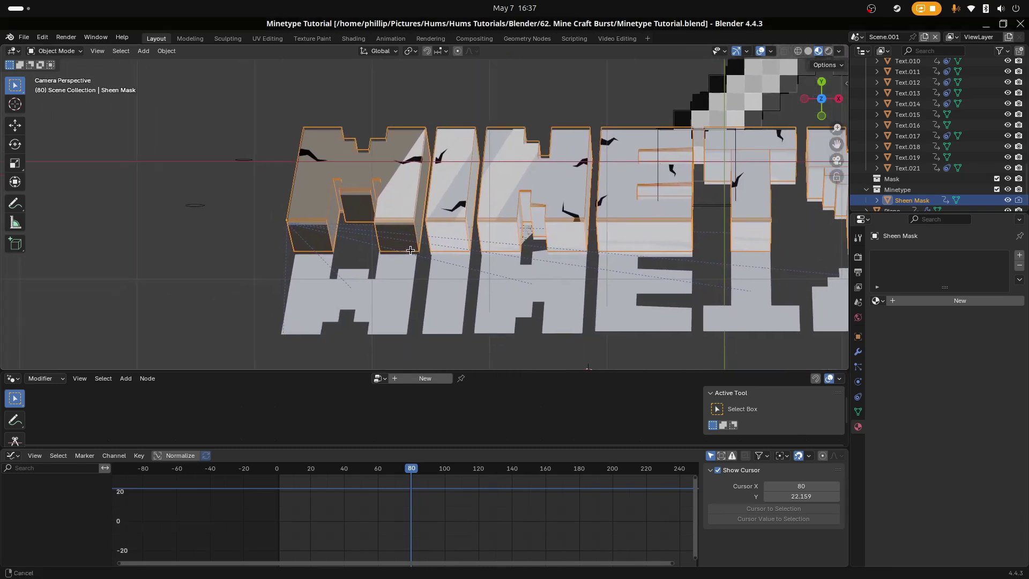
{"action": "key", "text": "Tab"}
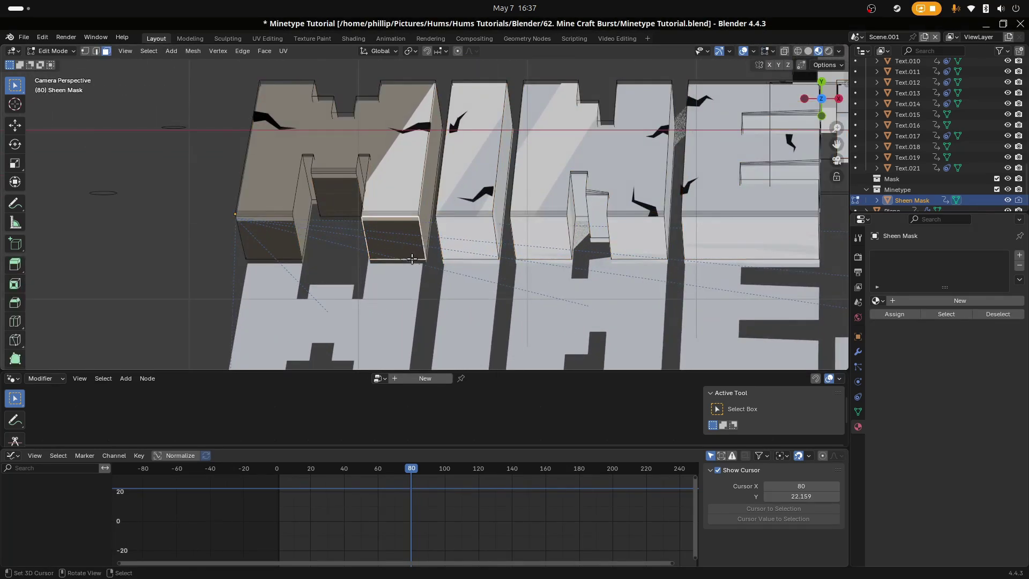
{"action": "key", "text": "Tab"}
{"action": "scroll", "coordinate": [401, 203], "scroll_direction": "up", "scroll_amount": 6}
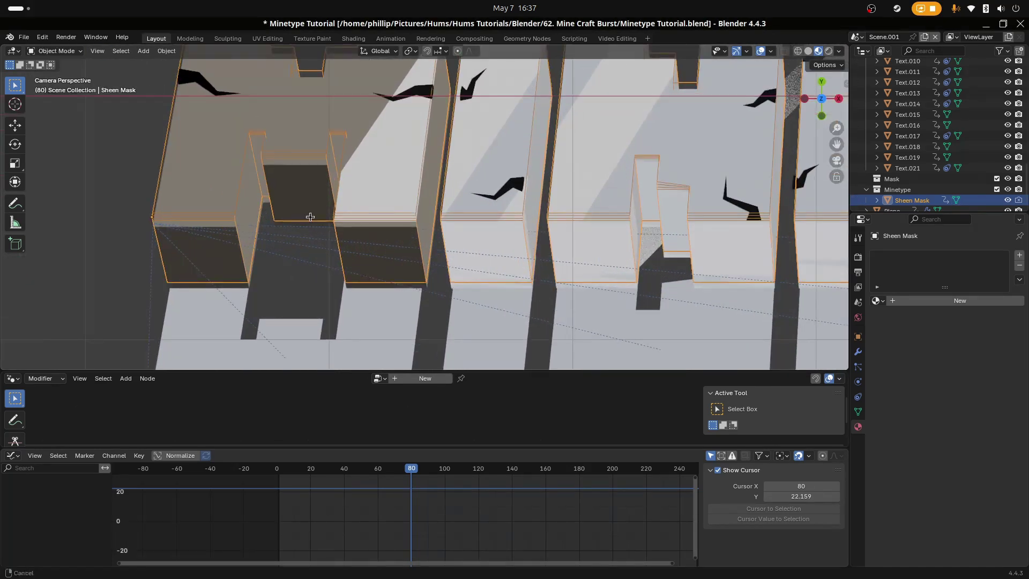
{"action": "scroll", "coordinate": [474, 250], "scroll_direction": "up", "scroll_amount": 1}
{"action": "scroll", "coordinate": [417, 270], "scroll_direction": "down", "scroll_amount": 3}
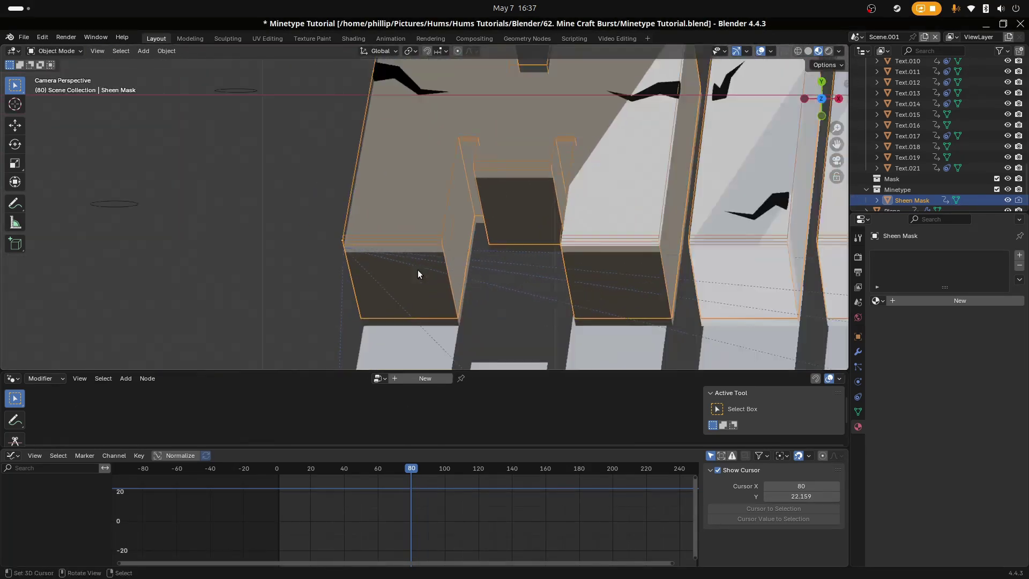
{"action": "scroll", "coordinate": [483, 224], "scroll_direction": "down", "scroll_amount": 2}
{"action": "key", "text": "Tab"}
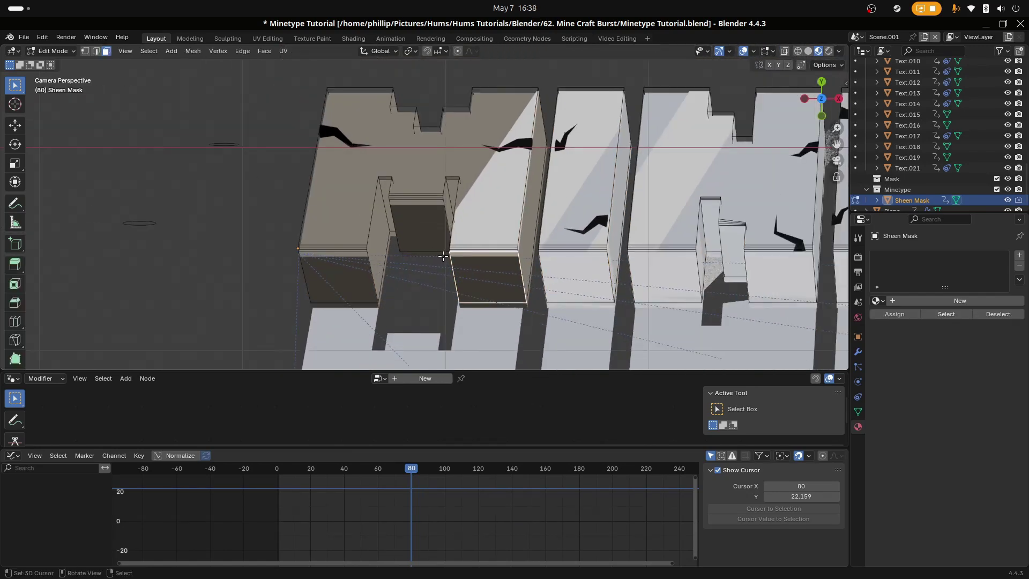
{"action": "key", "text": "Tab"}
{"action": "scroll", "coordinate": [364, 264], "scroll_direction": "down", "scroll_amount": 1}
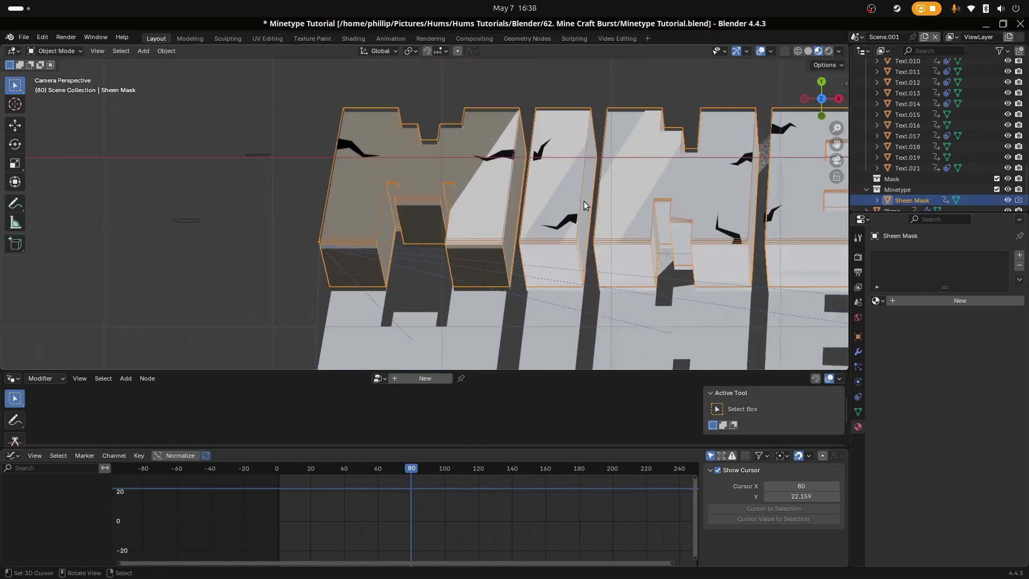
{"action": "middle_click_drag", "start_coordinate": [583, 201], "coordinate": [458, 240], "text": "shift"}
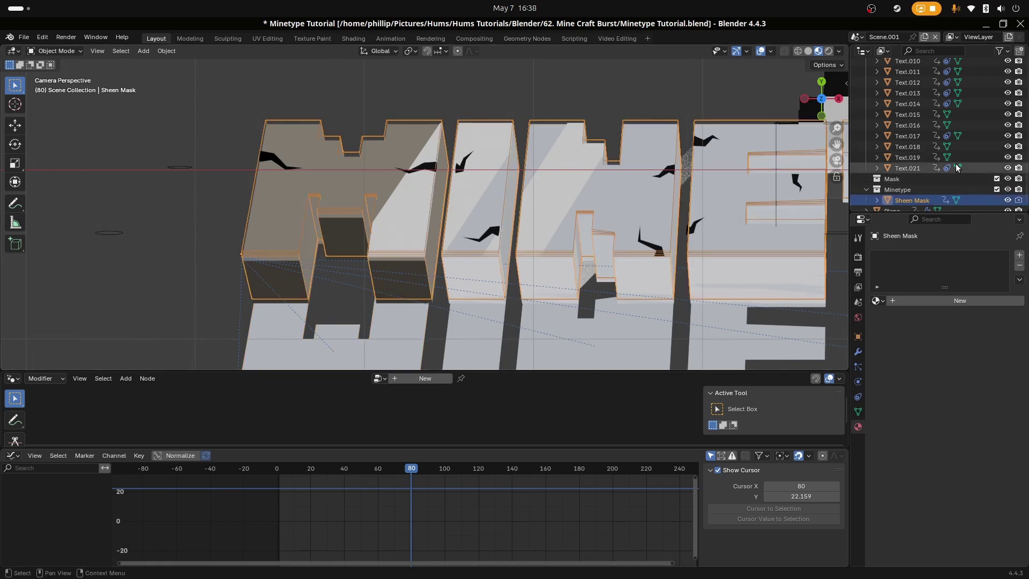
Step: Show the Selectable restriction toggles in the Outliner and make the Sheen Mask unselectable
{"action": "scroll", "coordinate": [953, 134], "scroll_direction": "up", "scroll_amount": 1}
{"action": "left_click", "coordinate": [1000, 51]}
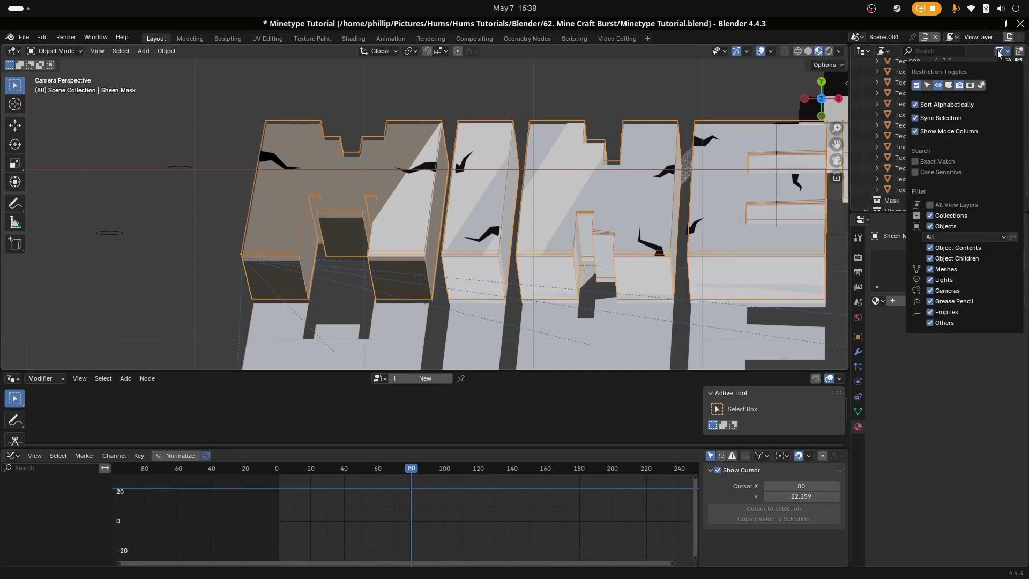
{"action": "left_click", "coordinate": [929, 87]}
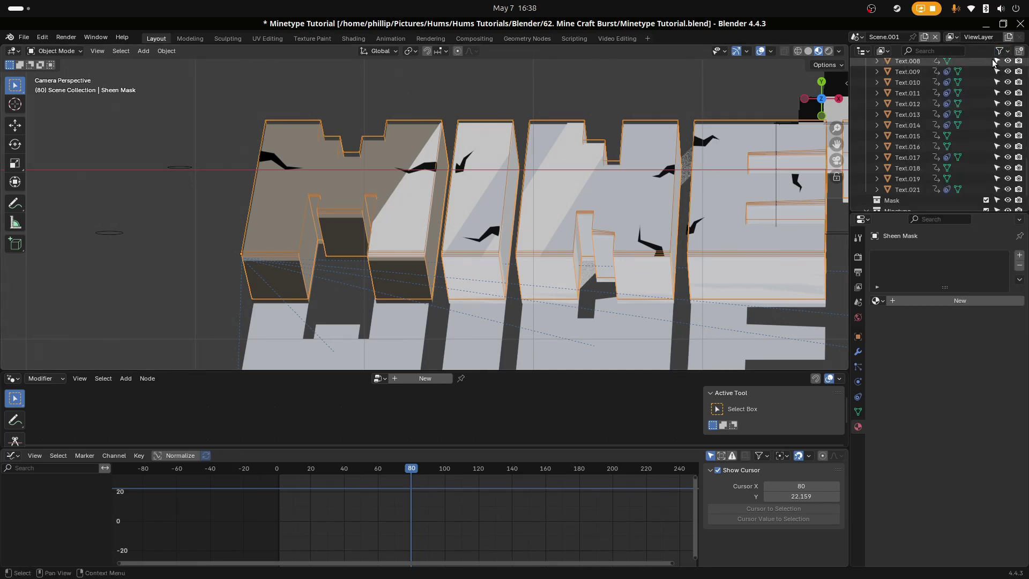
{"action": "scroll", "coordinate": [997, 156], "scroll_direction": "down", "scroll_amount": 2}
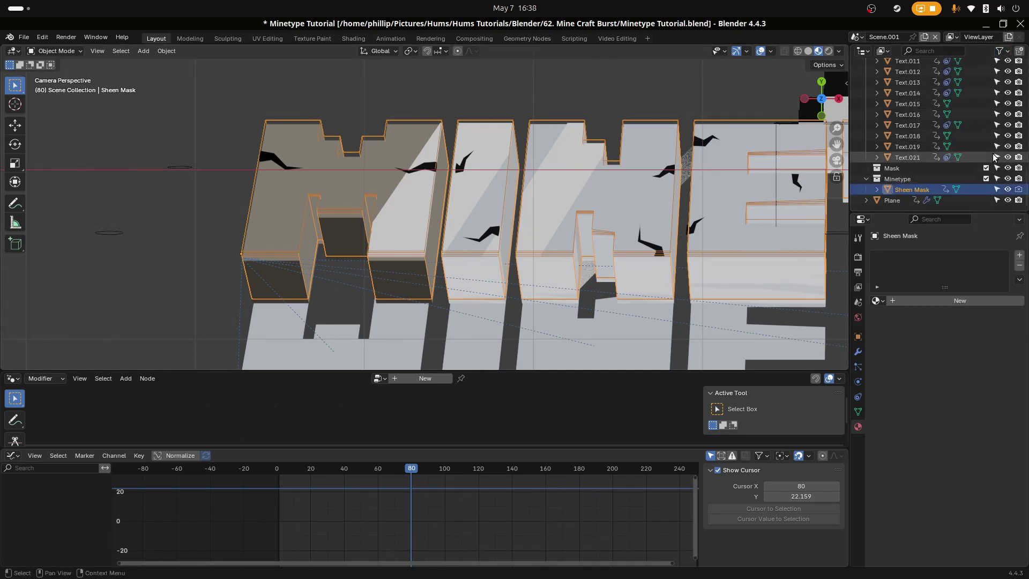
{"action": "left_click", "coordinate": [998, 189]}
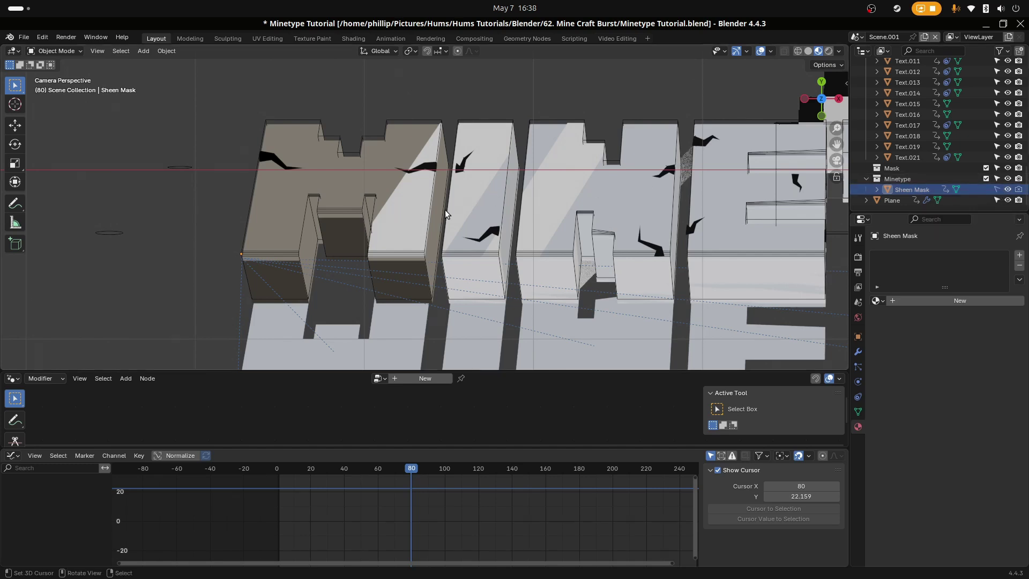
Step: Select the letter M object (Text.008) and enter Edit Mode with its faces deselected
{"action": "scroll", "coordinate": [345, 237], "scroll_direction": "up", "scroll_amount": 1}
{"action": "middle_click_drag", "start_coordinate": [330, 222], "coordinate": [398, 195], "text": "shift"}
{"action": "scroll", "coordinate": [401, 191], "scroll_direction": "up", "scroll_amount": 4}
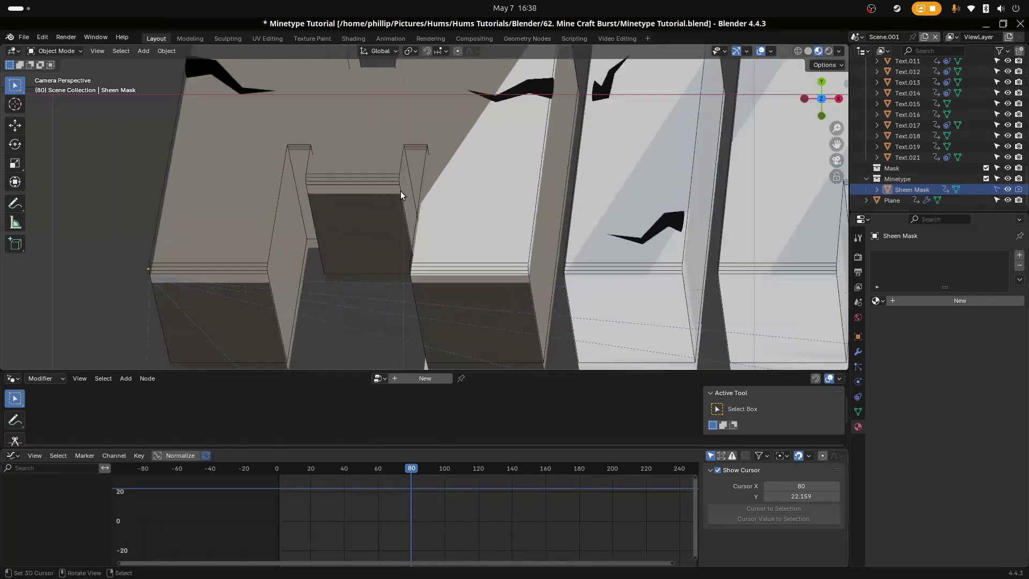
{"action": "scroll", "coordinate": [410, 161], "scroll_direction": "up", "scroll_amount": 4}
{"action": "left_click", "coordinate": [419, 129]}
{"action": "scroll", "coordinate": [419, 129], "scroll_direction": "down", "scroll_amount": 3}
{"action": "key", "text": "Tab"}
{"action": "left_click", "coordinate": [420, 143]}
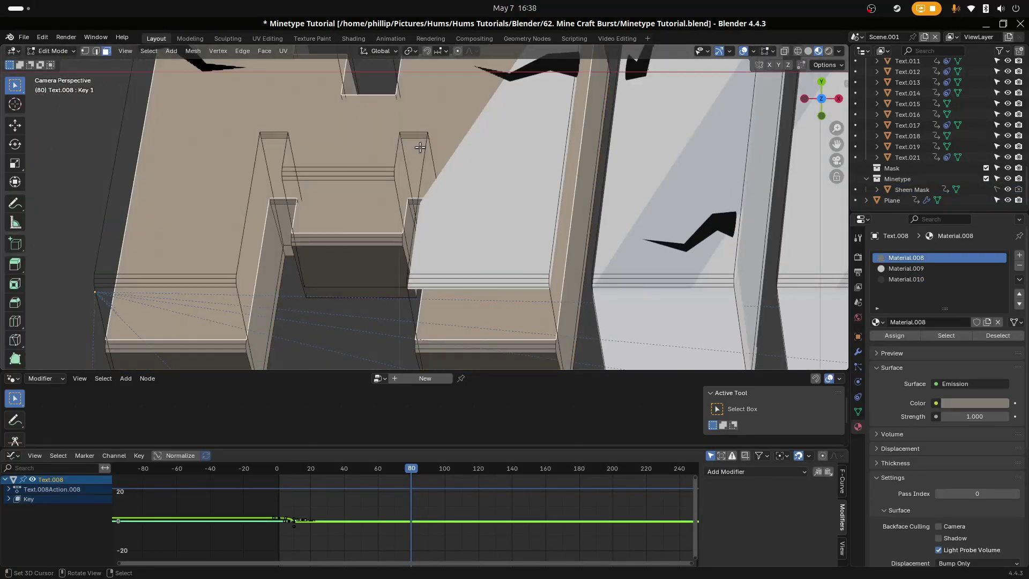
{"action": "key", "text": "Tab"}
{"action": "key", "text": "Tab"}
Step: Assign Material.010 to the side faces inside the two narrow notches of the letter M and return to Object Mode
{"action": "right_click", "coordinate": [278, 235]}
{"action": "key", "text": "Tab"}
{"action": "key", "text": "Tab"}
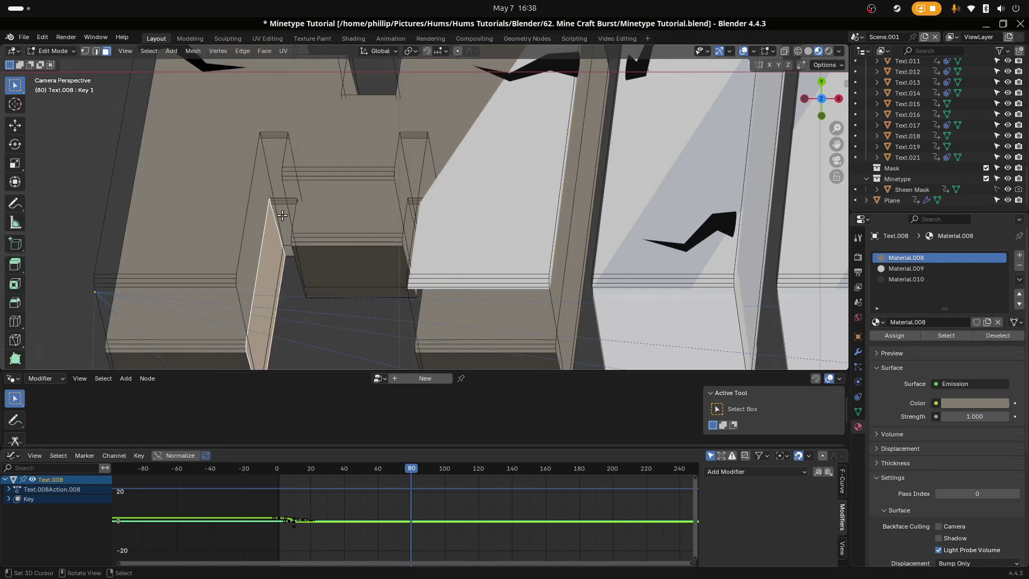
{"action": "right_click", "coordinate": [282, 215]}
{"action": "right_click", "coordinate": [423, 200], "text": "shift"}
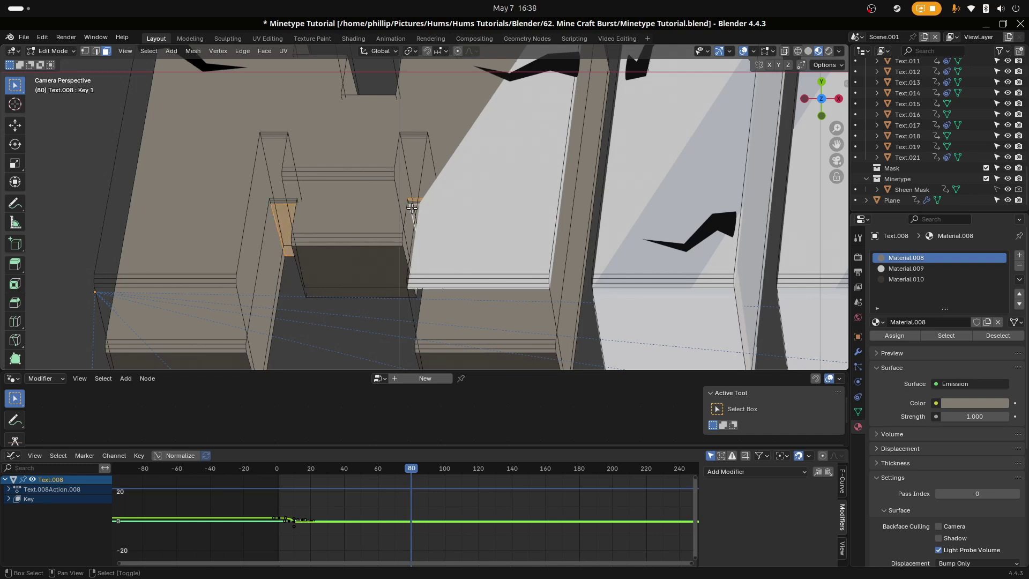
{"action": "right_click", "coordinate": [412, 209]}
{"action": "right_click", "coordinate": [283, 224], "text": "shift"}
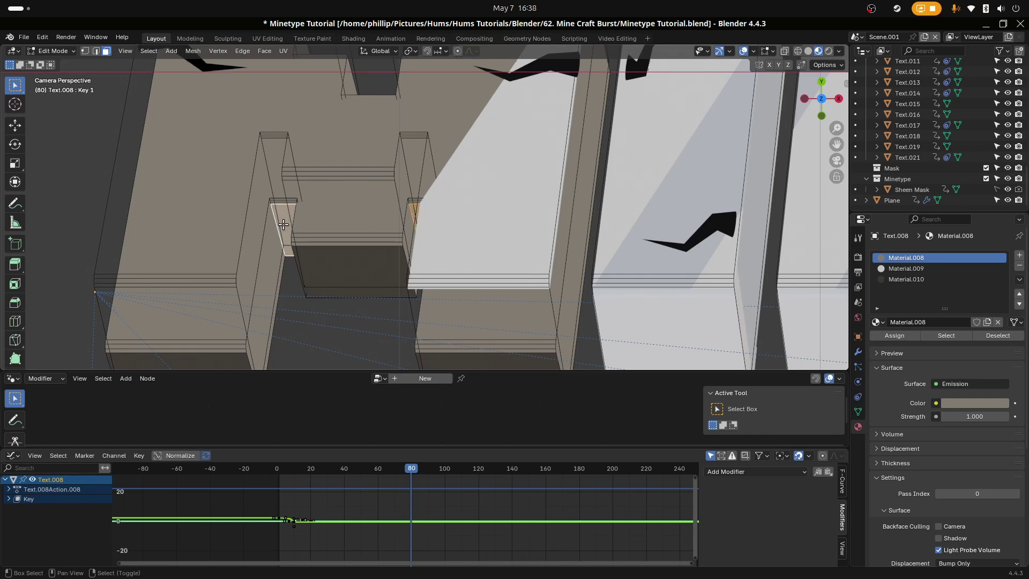
{"action": "scroll", "coordinate": [343, 225], "scroll_direction": "down", "scroll_amount": 3}
{"action": "left_click", "coordinate": [931, 278]}
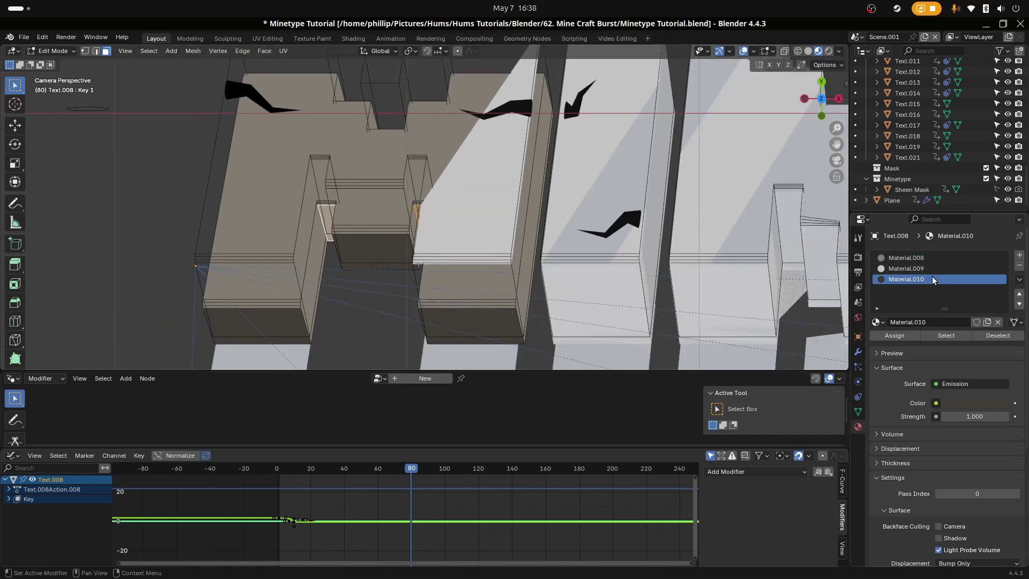
{"action": "left_click", "coordinate": [894, 335]}
{"action": "key", "text": "Tab"}
Step: Make Basis the active shape key of the letter M and enter Edit Mode
{"action": "scroll", "coordinate": [424, 192], "scroll_direction": "up", "scroll_amount": 2}
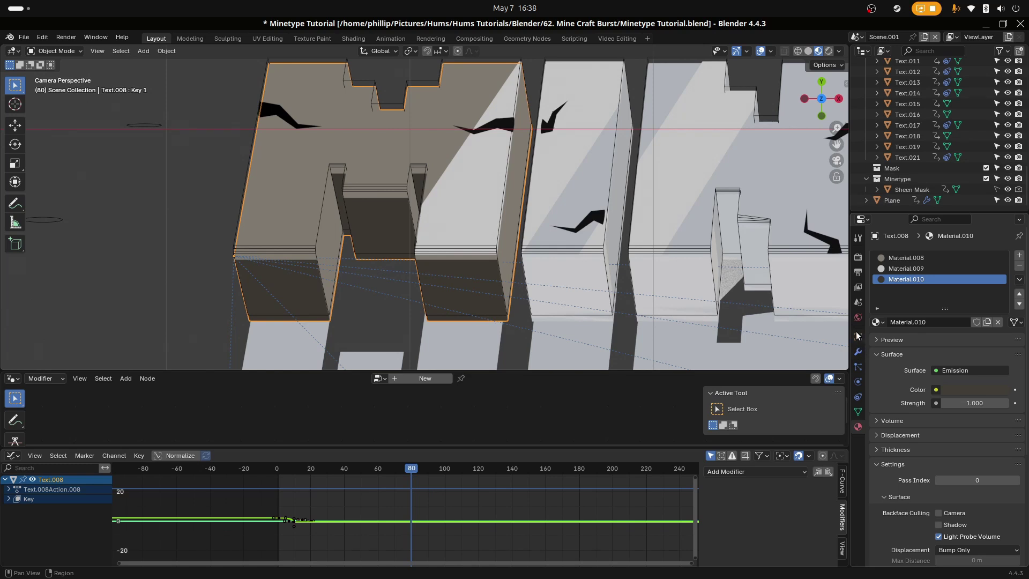
{"action": "left_click", "coordinate": [858, 411]}
{"action": "left_click", "coordinate": [915, 307]}
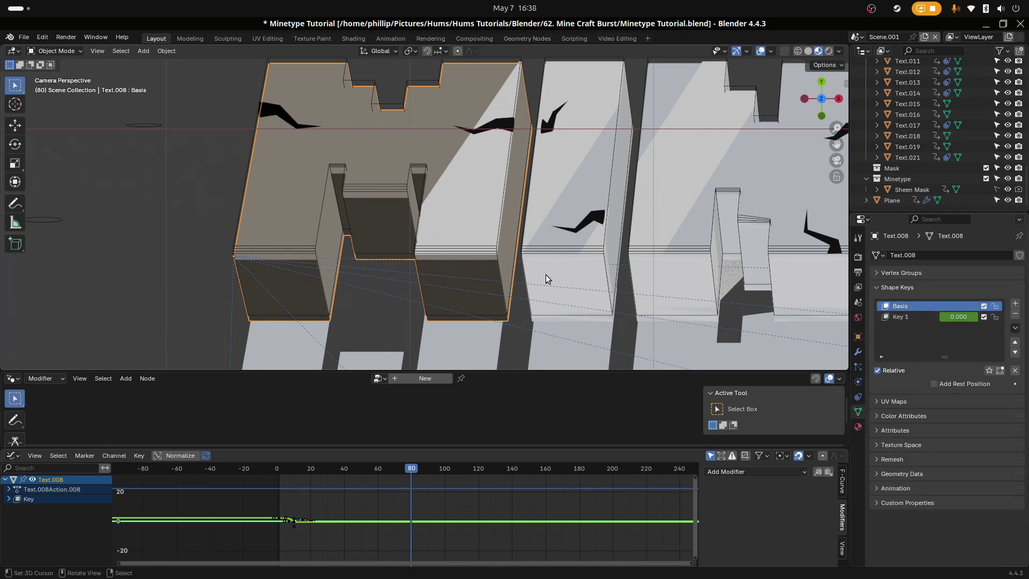
{"action": "key", "text": "Tab"}
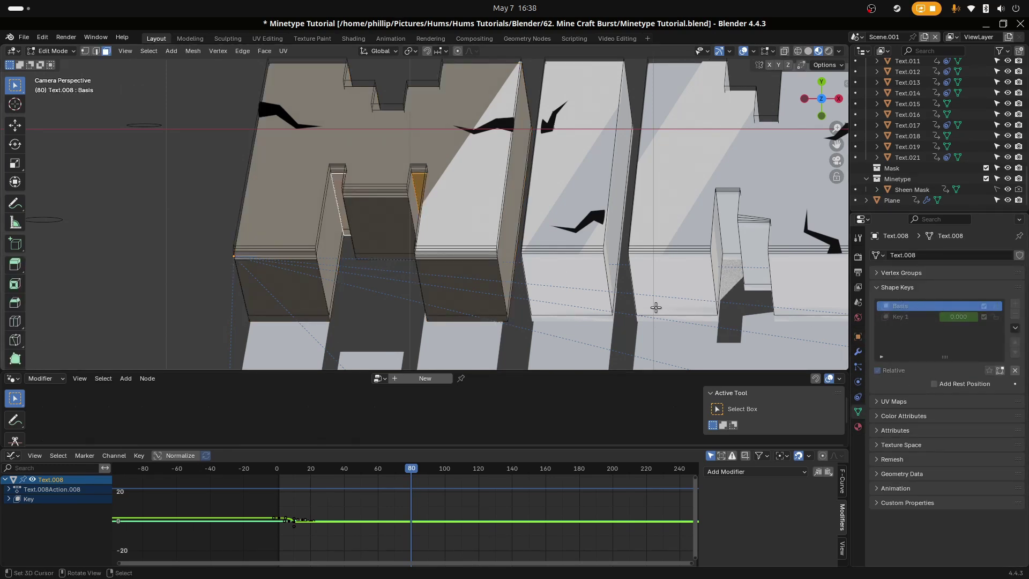
Step: Compare the letter M's lower edges and faces in Object and Edit Mode with the Basis shape key active
{"action": "middle_click_drag", "start_coordinate": [299, 277], "coordinate": [390, 268], "text": "shift"}
{"action": "scroll", "coordinate": [390, 268], "scroll_direction": "up", "scroll_amount": 2}
{"action": "scroll", "coordinate": [378, 293], "scroll_direction": "down", "scroll_amount": 1}
{"action": "key", "text": "Tab"}
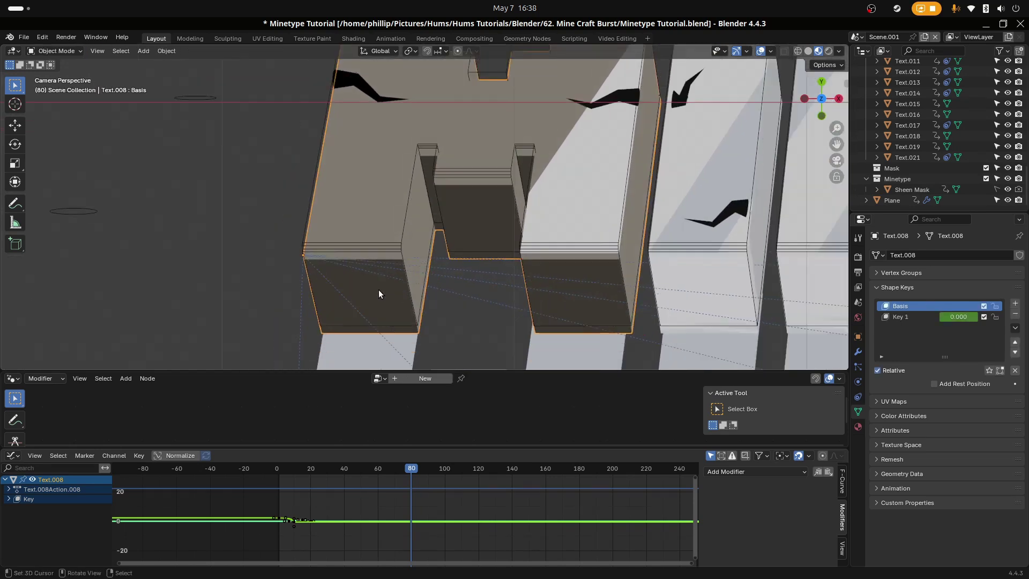
{"action": "key", "text": "Tab"}
{"action": "key", "text": "Tab"}
{"action": "key", "text": "Tab"}
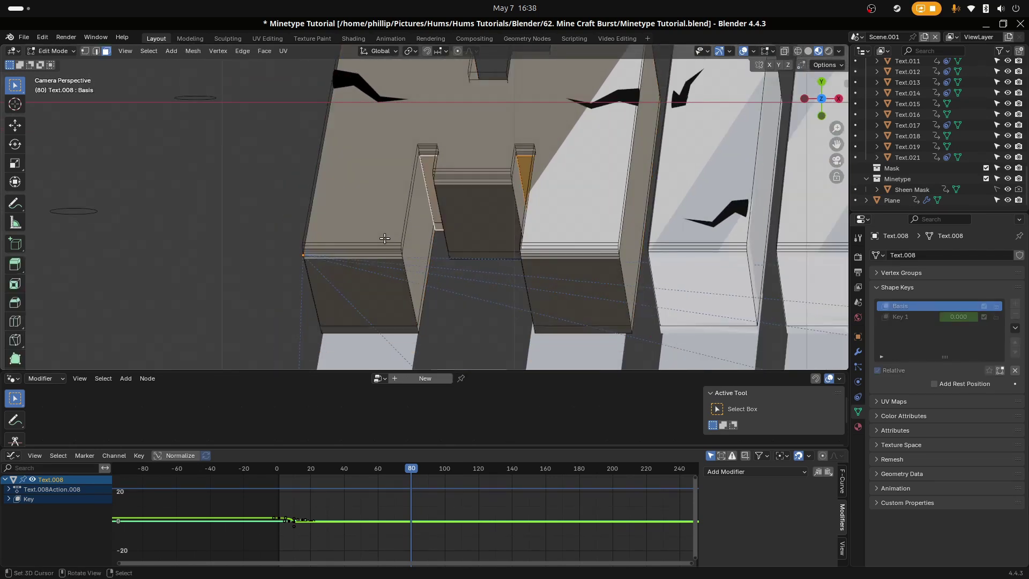
{"action": "key", "text": "Tab"}
{"action": "key", "text": "Tab"}
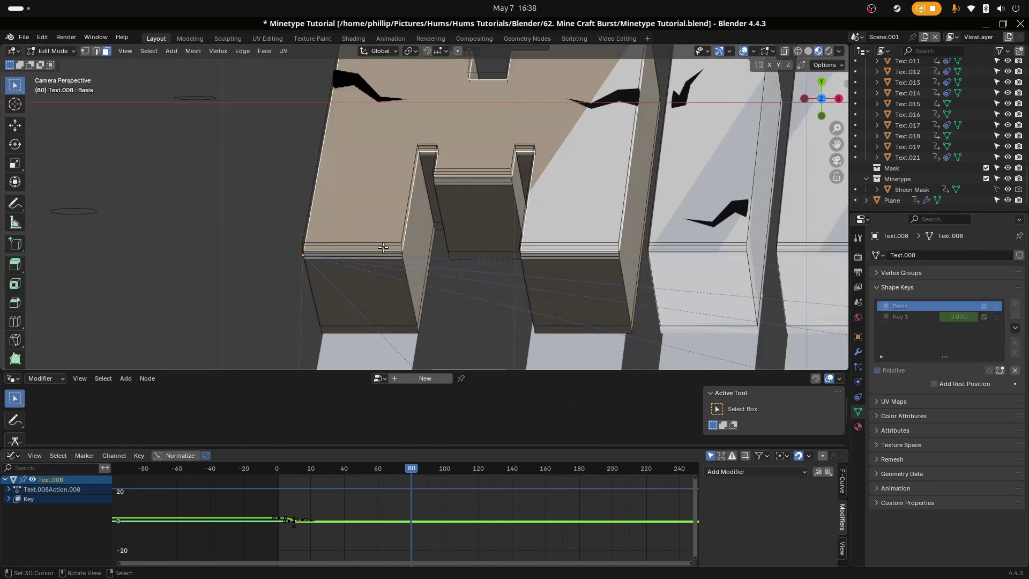
{"action": "key", "text": "b"}
{"action": "left_click_drag", "start_coordinate": [276, 230], "coordinate": [411, 271]}
{"action": "key", "text": "b"}
{"action": "left_click_drag", "start_coordinate": [491, 279], "coordinate": [641, 239]}
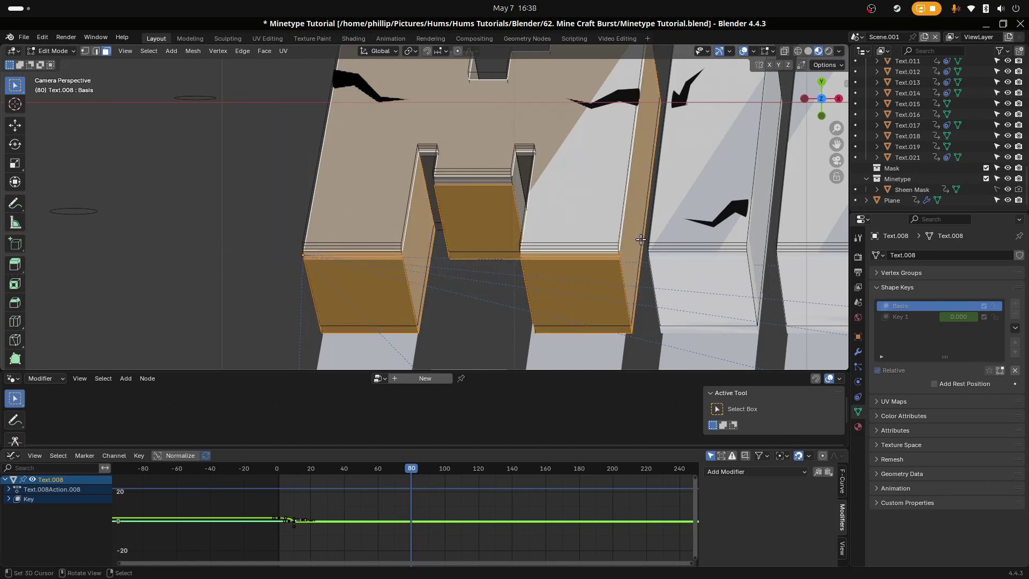
{"action": "left_click", "coordinate": [498, 276]}
{"action": "left_click_drag", "start_coordinate": [285, 240], "coordinate": [408, 279]}
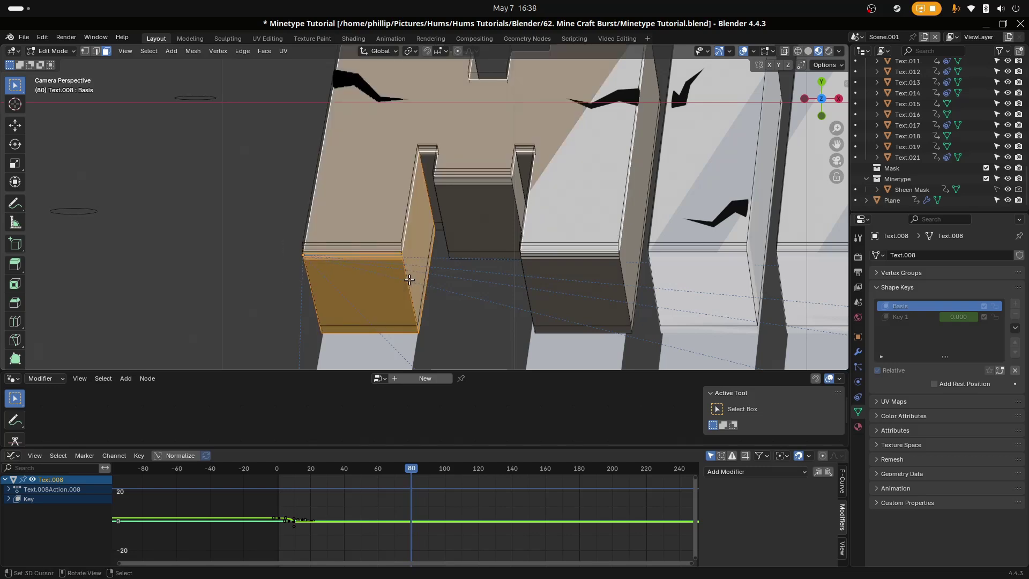
Step: Box-select, in vertex selection mode, the thin front edge strips on both legs and the middle section of the letter M
{"action": "left_click", "coordinate": [88, 52]}
{"action": "left_click", "coordinate": [290, 269]}
{"action": "key", "text": "b"}
{"action": "left_click_drag", "start_coordinate": [283, 245], "coordinate": [415, 265]}
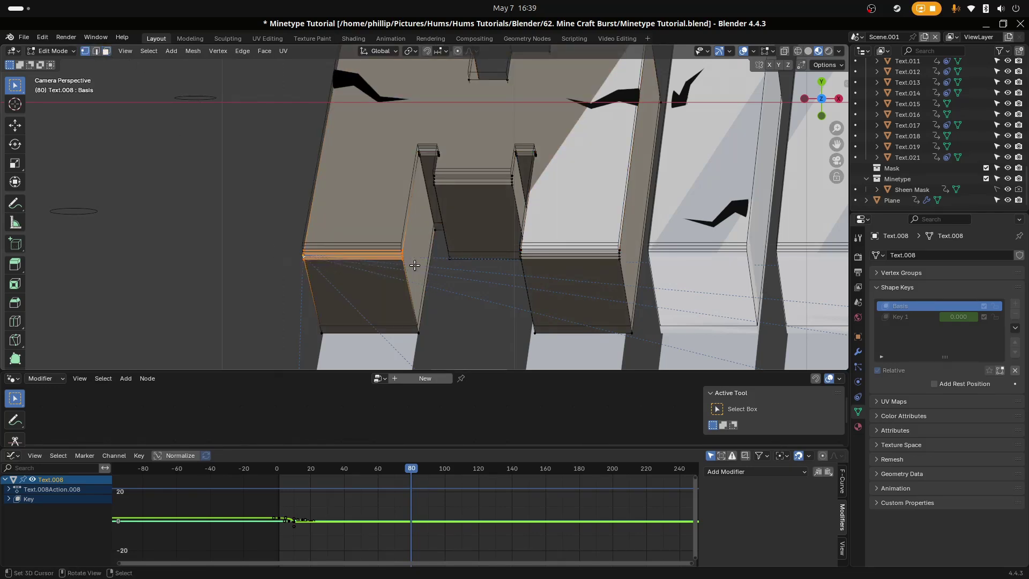
{"action": "left_click_drag", "start_coordinate": [504, 271], "coordinate": [657, 244], "text": "shift"}
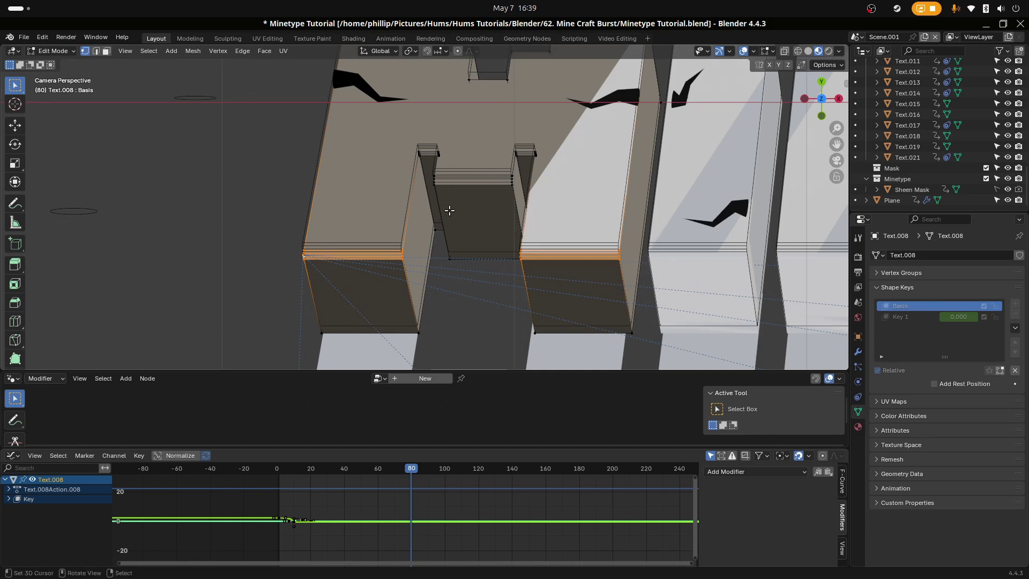
{"action": "key", "text": "b"}
{"action": "left_click_drag", "start_coordinate": [427, 165], "coordinate": [517, 188]}
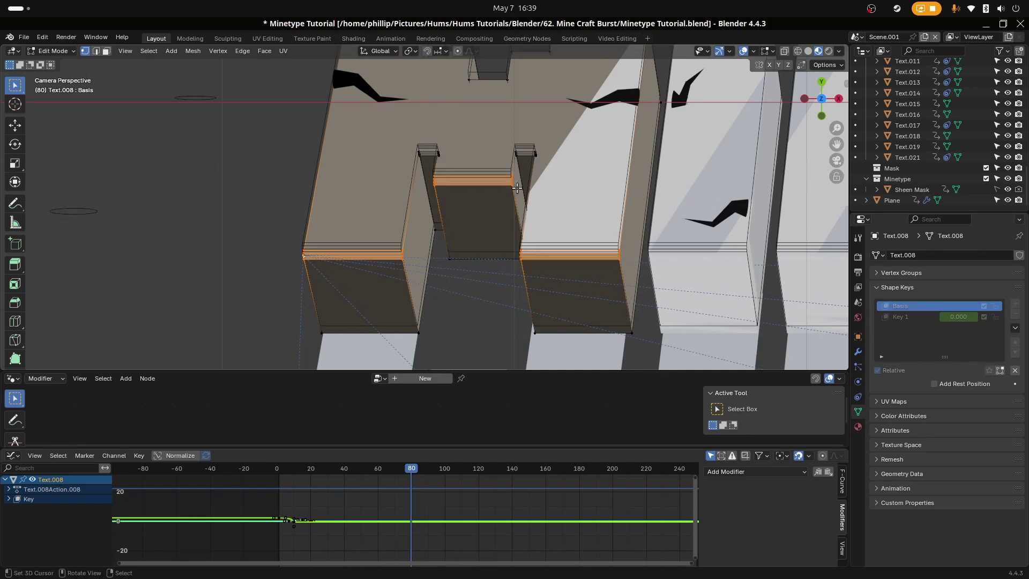
Step: Add the edge strips above the M's two narrow notches to the selection and assign Material.009 to the selected faces
{"action": "key", "text": "b"}
{"action": "left_click_drag", "start_coordinate": [409, 136], "coordinate": [453, 160]}
{"action": "key", "text": "b"}
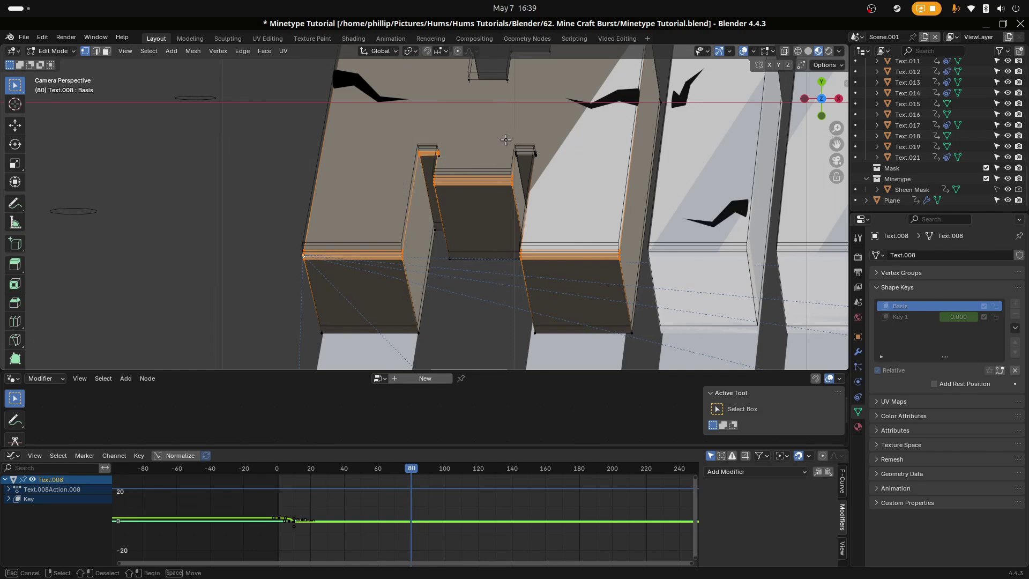
{"action": "key", "text": "Escape"}
{"action": "scroll", "coordinate": [536, 186], "scroll_direction": "down", "scroll_amount": 2}
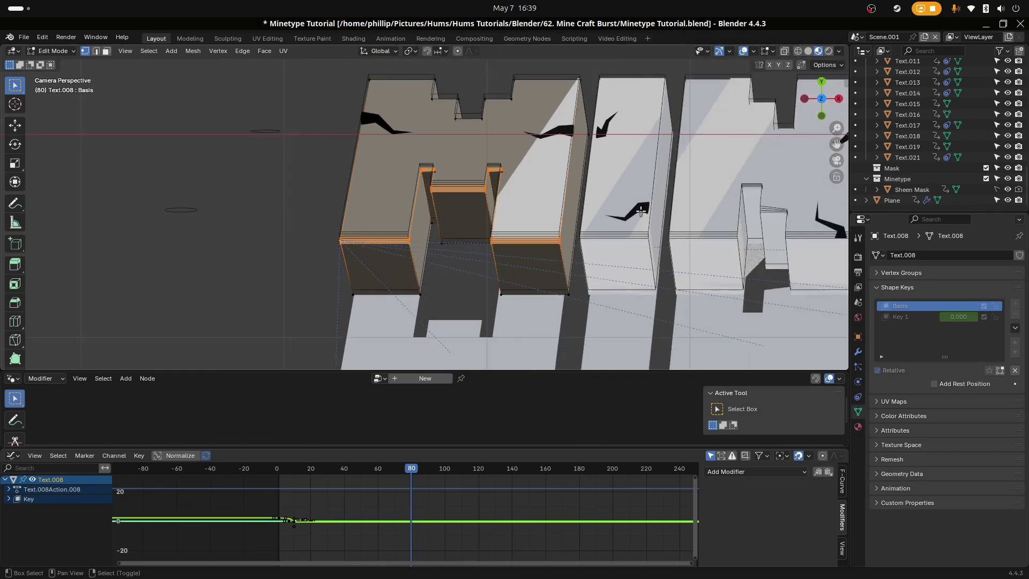
{"action": "middle_click_drag", "start_coordinate": [580, 185], "coordinate": [471, 219], "text": "shift"}
{"action": "key", "text": "b"}
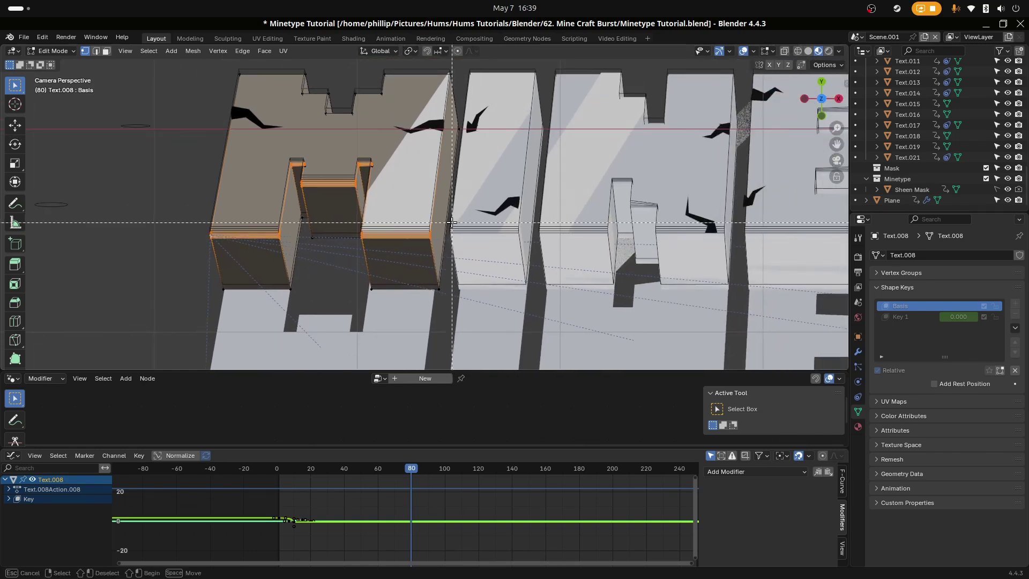
{"action": "key", "text": "Escape"}
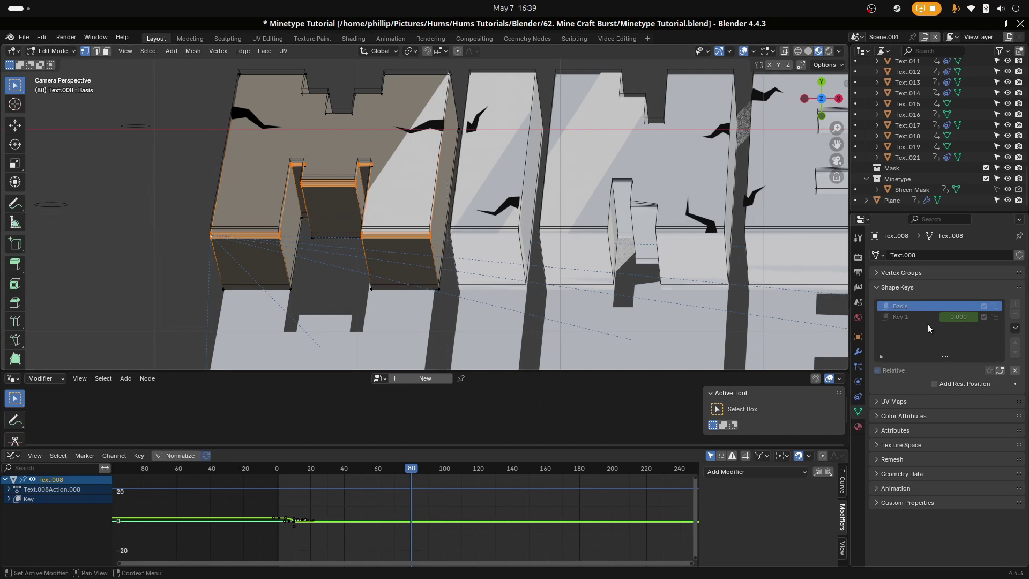
{"action": "left_click", "coordinate": [858, 426]}
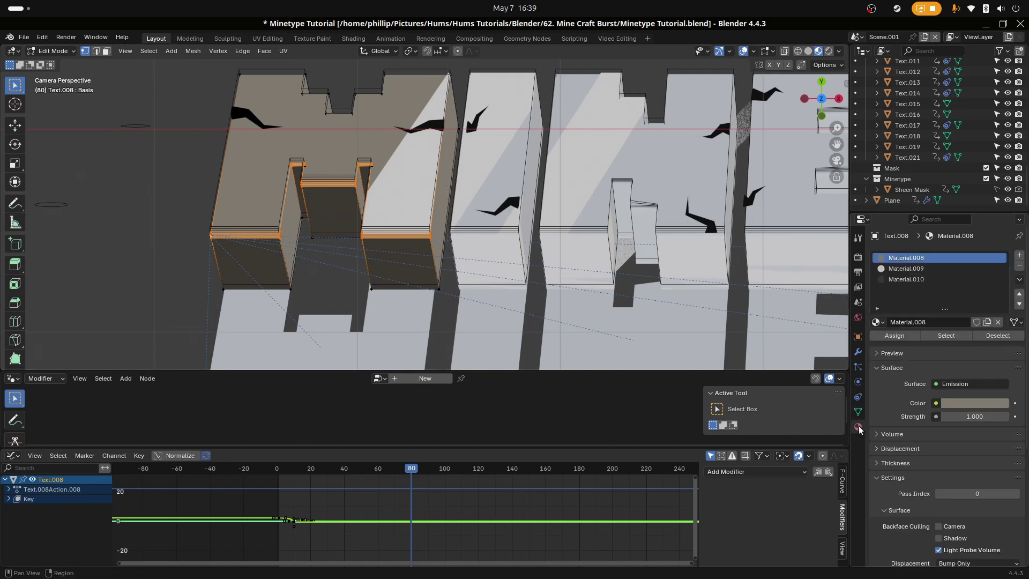
{"action": "left_click", "coordinate": [917, 268]}
{"action": "left_click", "coordinate": [894, 335]}
{"action": "key", "text": "Tab"}
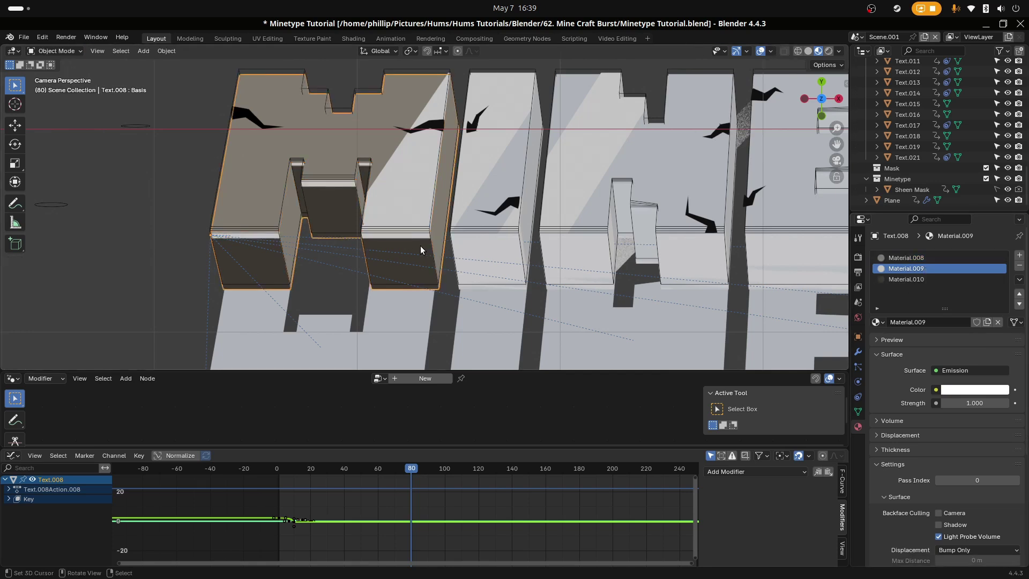
Step: Move the timeline to frame 91 and hide the Minetype collection in the viewport
{"action": "scroll", "coordinate": [421, 246], "scroll_direction": "down", "scroll_amount": 1}
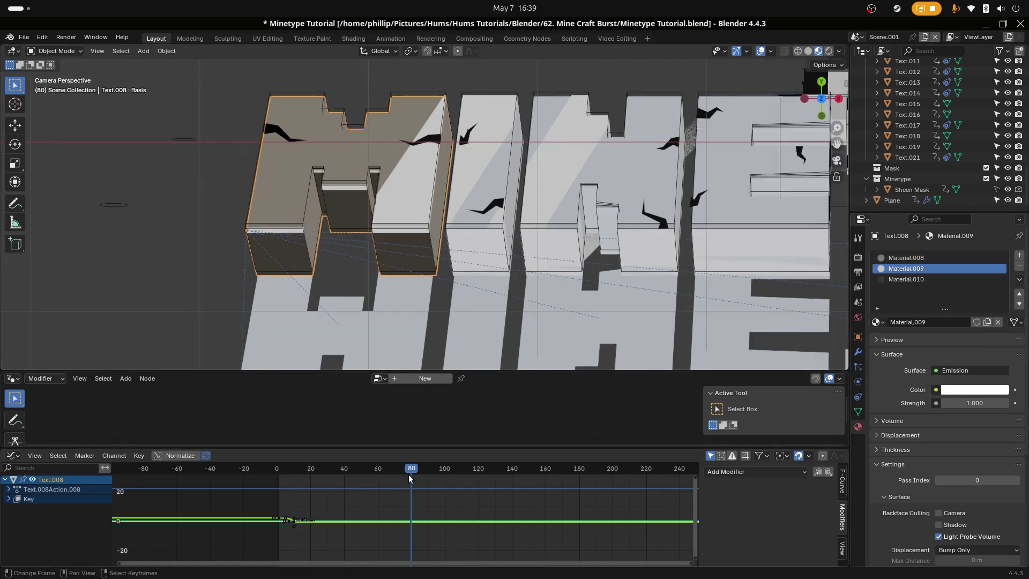
{"action": "mouse_move", "coordinate": [411, 479]}
{"action": "left_mouse_down"}
{"action": "mouse_move", "coordinate": [392, 482]}
{"action": "mouse_move", "coordinate": [429, 480]}
{"action": "left_mouse_up"}
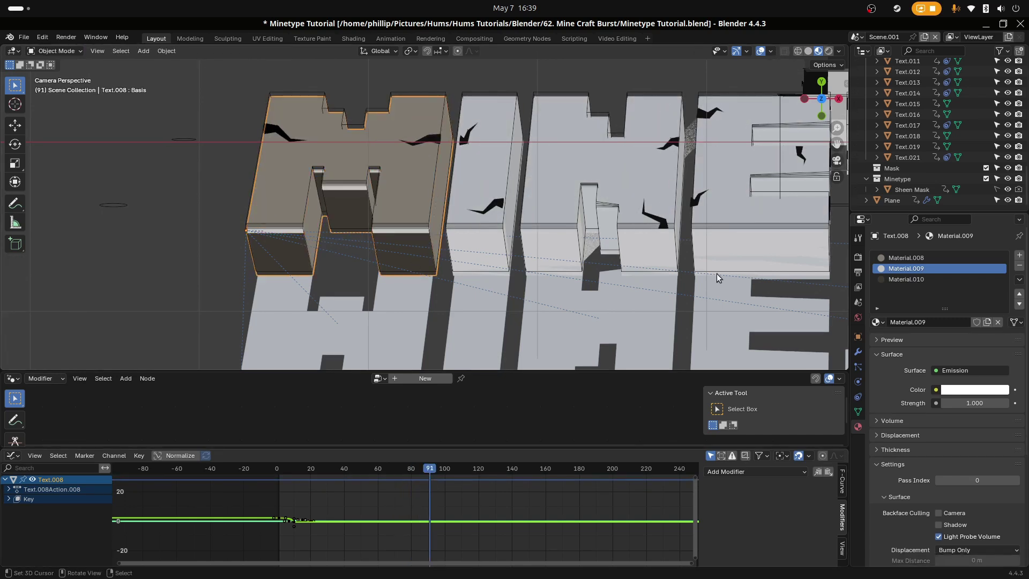
{"action": "left_click", "coordinate": [1007, 178]}
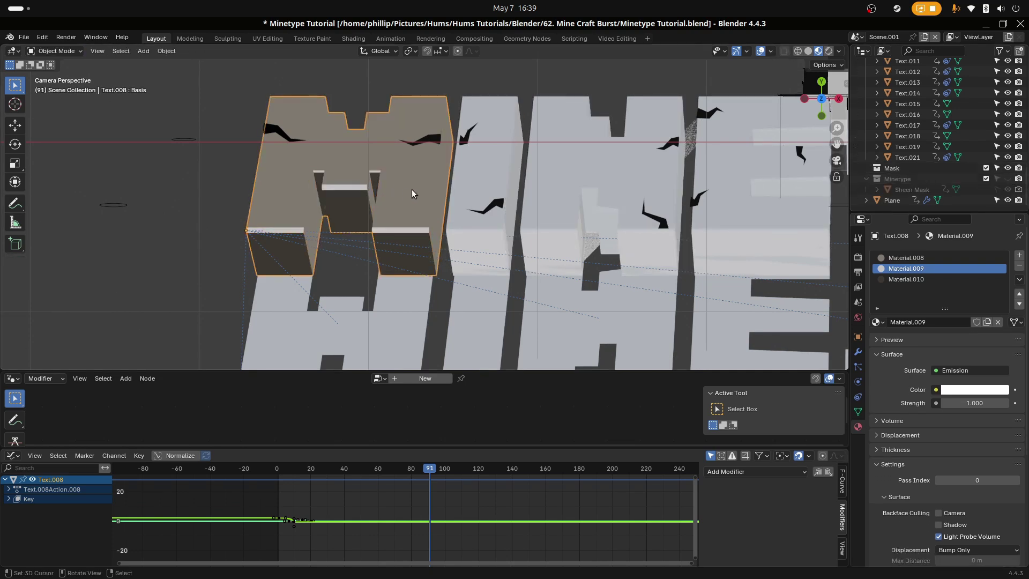
{"action": "middle_click_drag", "start_coordinate": [412, 188], "coordinate": [365, 206]}
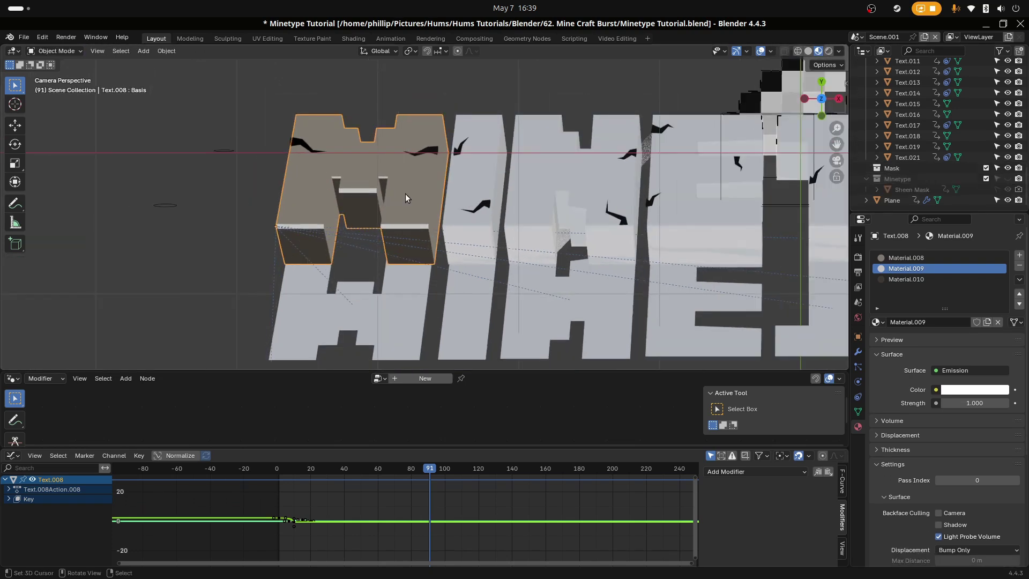
{"action": "left_click", "coordinate": [468, 188]}
{"action": "scroll", "coordinate": [394, 211], "scroll_direction": "down", "scroll_amount": 1}
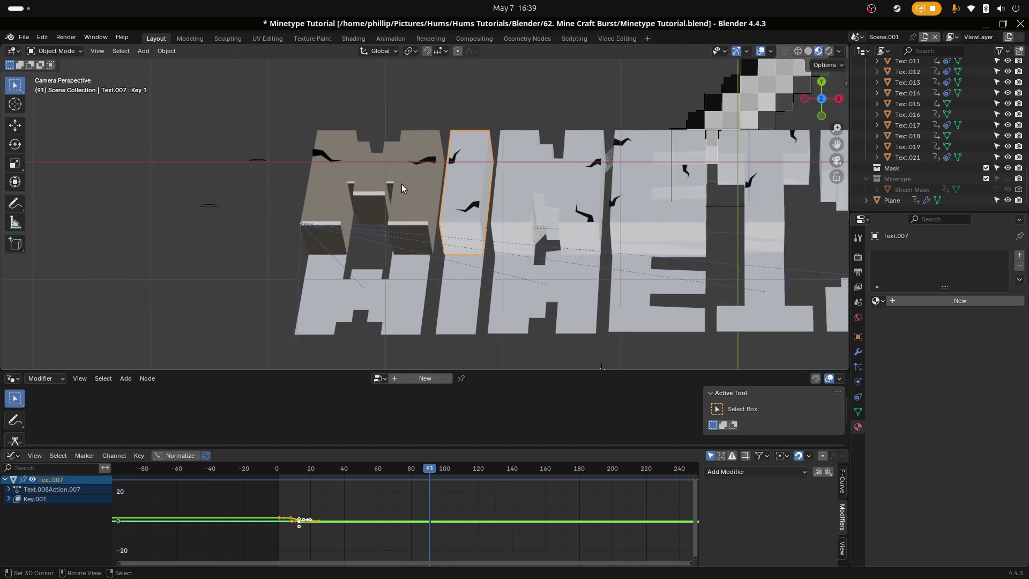
{"action": "left_click", "coordinate": [402, 184]}
{"action": "left_click", "coordinate": [461, 188], "text": "shift"}
{"action": "left_click", "coordinate": [536, 173], "text": "shift"}
{"action": "middle_click_drag", "start_coordinate": [623, 231], "coordinate": [369, 240], "text": "shift"}
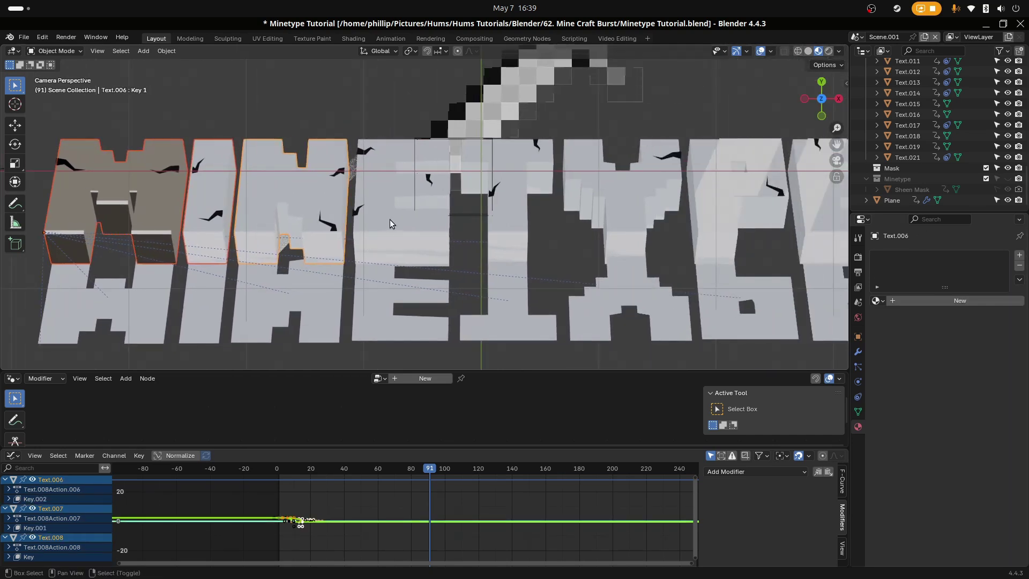
{"action": "left_click", "coordinate": [391, 219], "text": "shift"}
{"action": "left_click", "coordinate": [505, 210], "text": "shift"}
{"action": "middle_click_drag", "start_coordinate": [601, 268], "coordinate": [516, 280], "text": "shift"}
{"action": "left_click", "coordinate": [519, 226], "text": "shift"}
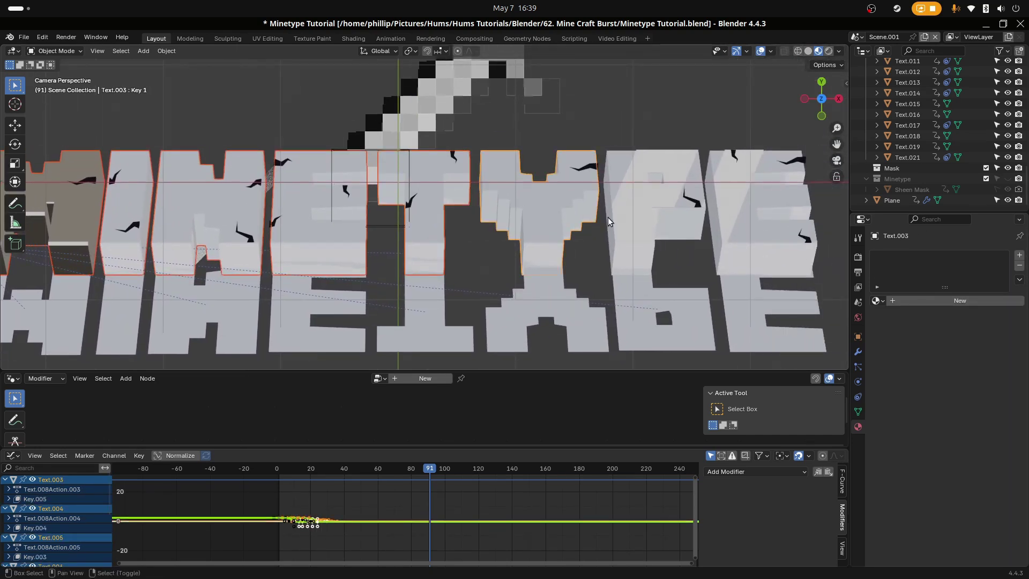
{"action": "left_click", "coordinate": [678, 229], "text": "shift"}
Step: Select the title letters P, Y, T, E, N, I and the final E, leaving out the M
{"action": "left_click", "coordinate": [637, 209]}
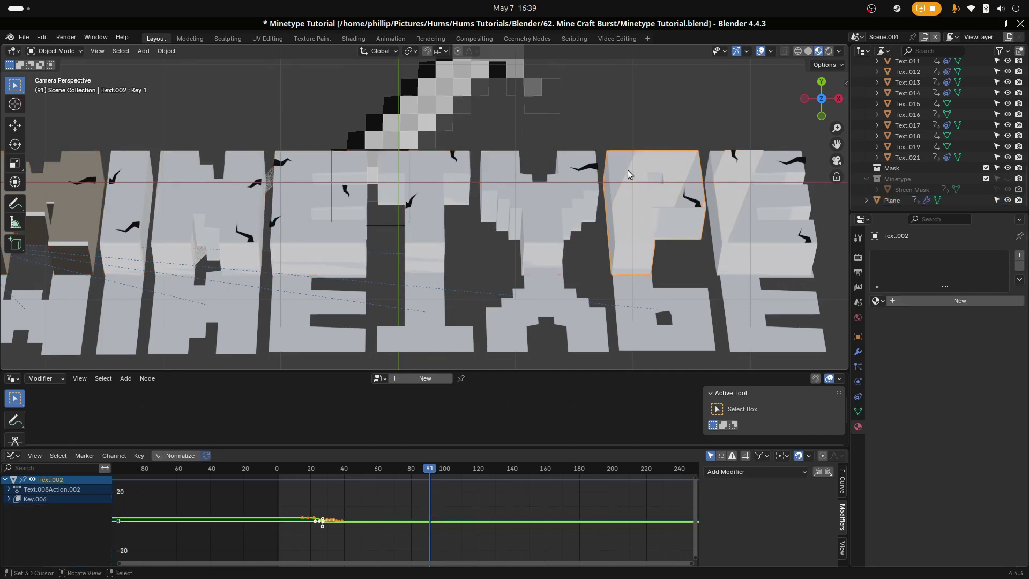
{"action": "left_click", "coordinate": [548, 193], "text": "shift"}
{"action": "left_click", "coordinate": [417, 170], "text": "shift"}
{"action": "left_click", "coordinate": [322, 172], "text": "shift"}
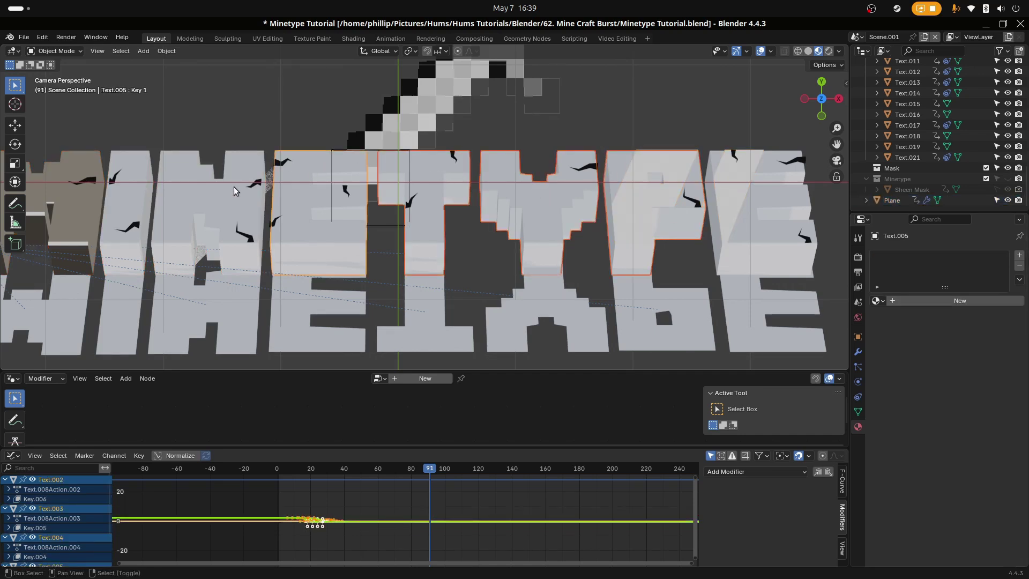
{"action": "left_click", "coordinate": [237, 191], "text": "shift"}
{"action": "left_click", "coordinate": [135, 194], "text": "shift"}
{"action": "left_click", "coordinate": [747, 231], "text": "shift"}
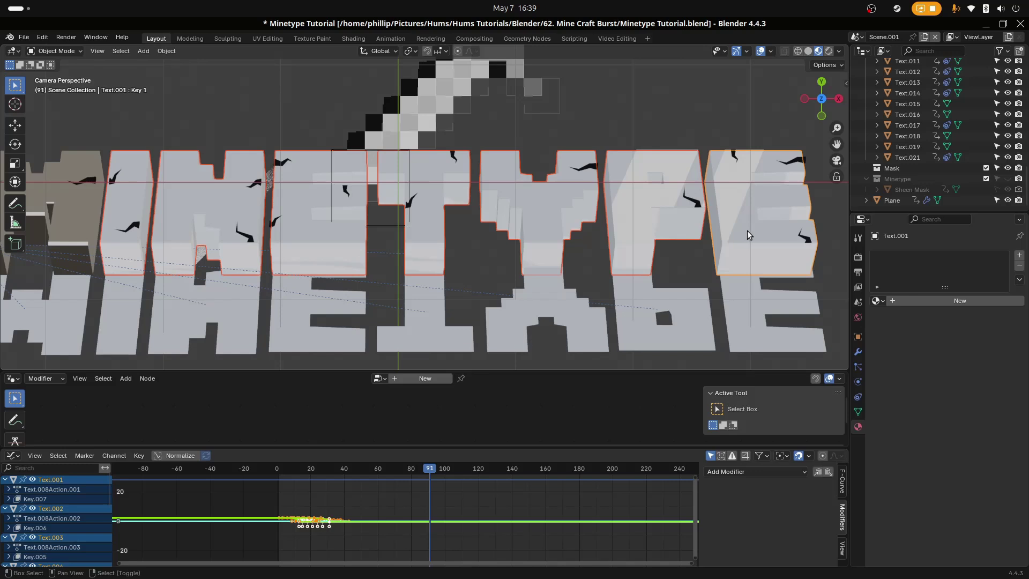
Step: Move the timeline to frame 109 and add the letter M (Text.008) to the selection as the active object
{"action": "scroll", "coordinate": [722, 274], "scroll_direction": "down", "scroll_amount": 1}
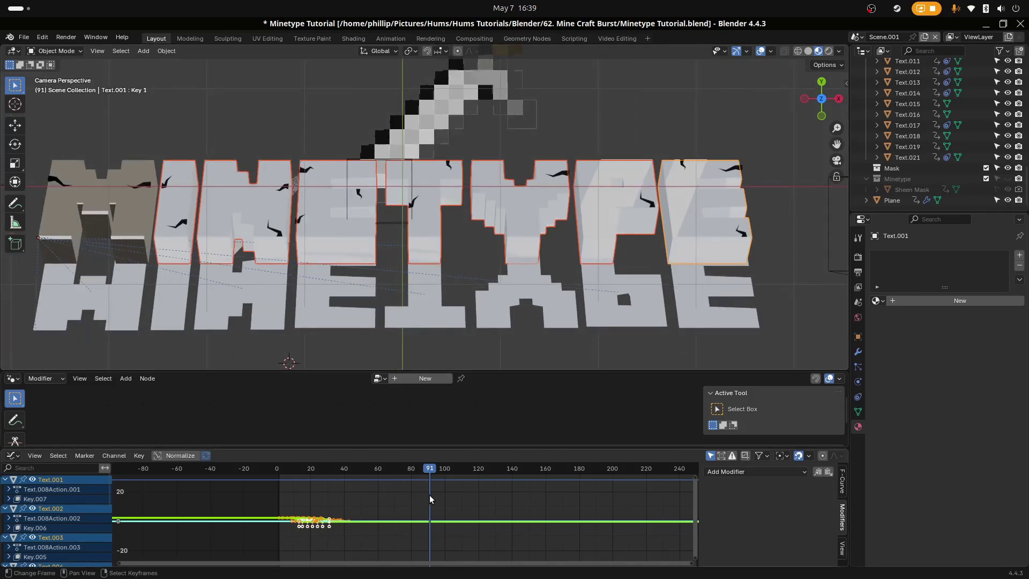
{"action": "left_click_drag", "start_coordinate": [430, 499], "coordinate": [460, 498]}
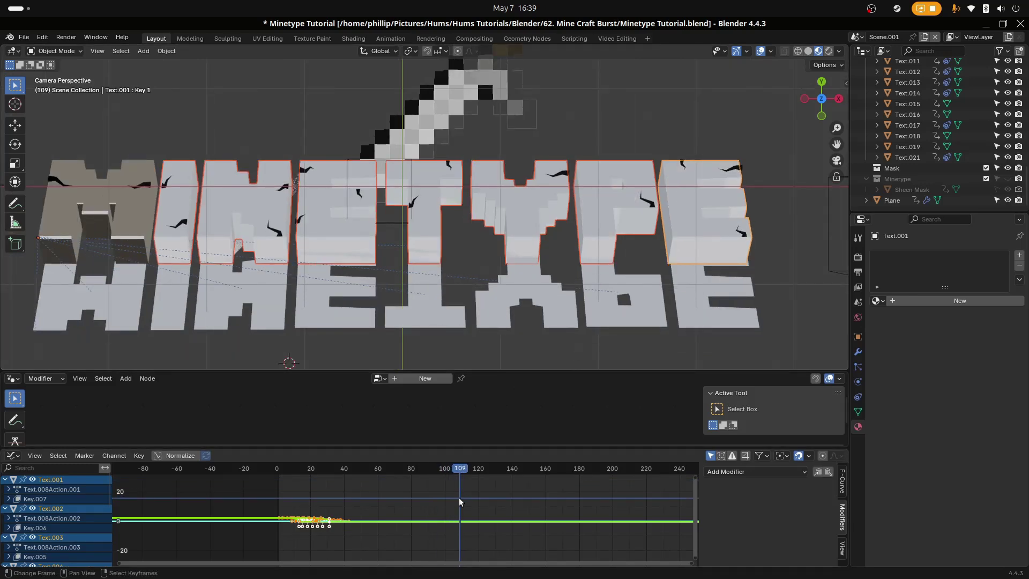
{"action": "middle_click_drag", "start_coordinate": [115, 160], "coordinate": [289, 151], "text": "shift"}
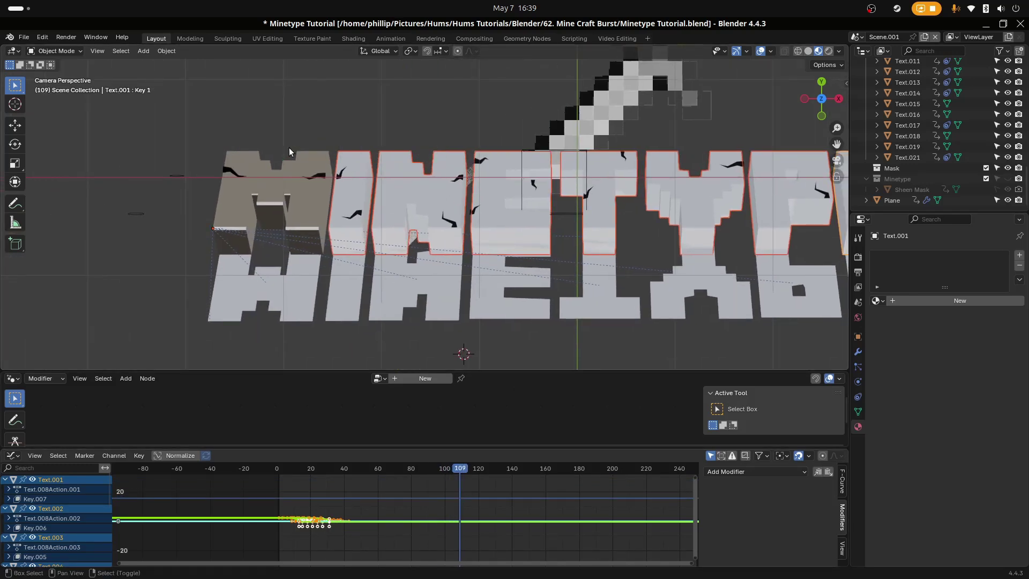
{"action": "left_click", "coordinate": [311, 185], "text": "shift"}
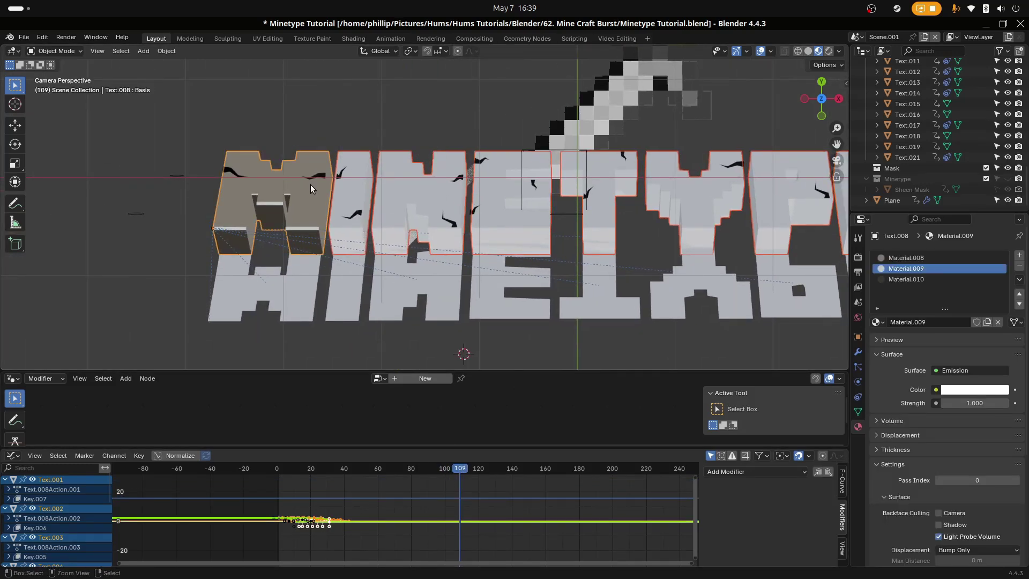
Step: Link the letter M's materials to the other selected title letters
{"action": "key", "text": "ctrl+l"}
{"action": "left_click", "coordinate": [311, 185]}
{"action": "left_click", "coordinate": [426, 282]}
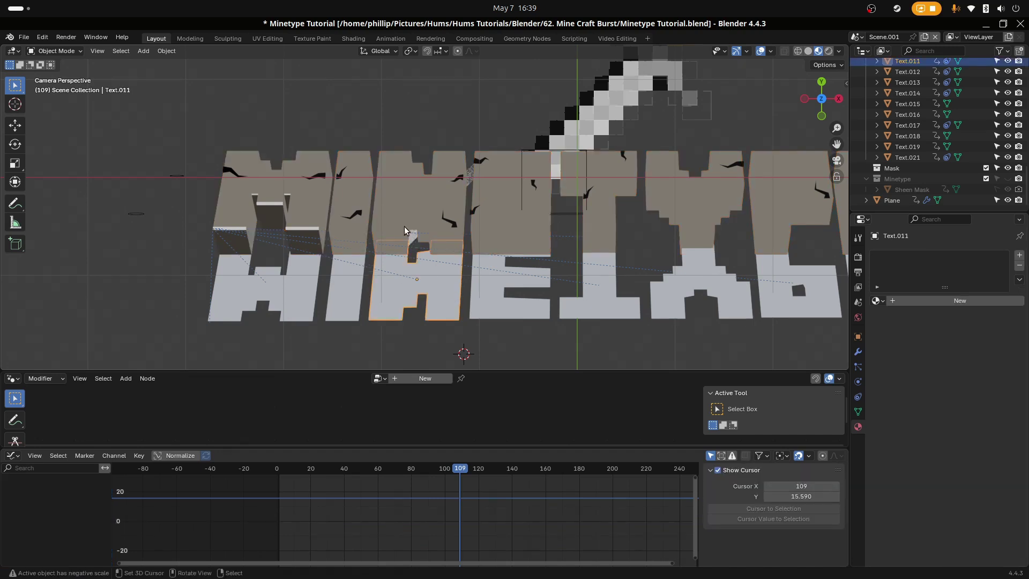
Step: Select the title letters I, N, E, T, Y, P and the final E together, without the M, and enter Edit Mode
{"action": "scroll", "coordinate": [404, 231], "scroll_direction": "up", "scroll_amount": 1}
{"action": "left_click", "coordinate": [336, 223]}
{"action": "left_click", "coordinate": [336, 190]}
{"action": "key", "text": "Tab"}
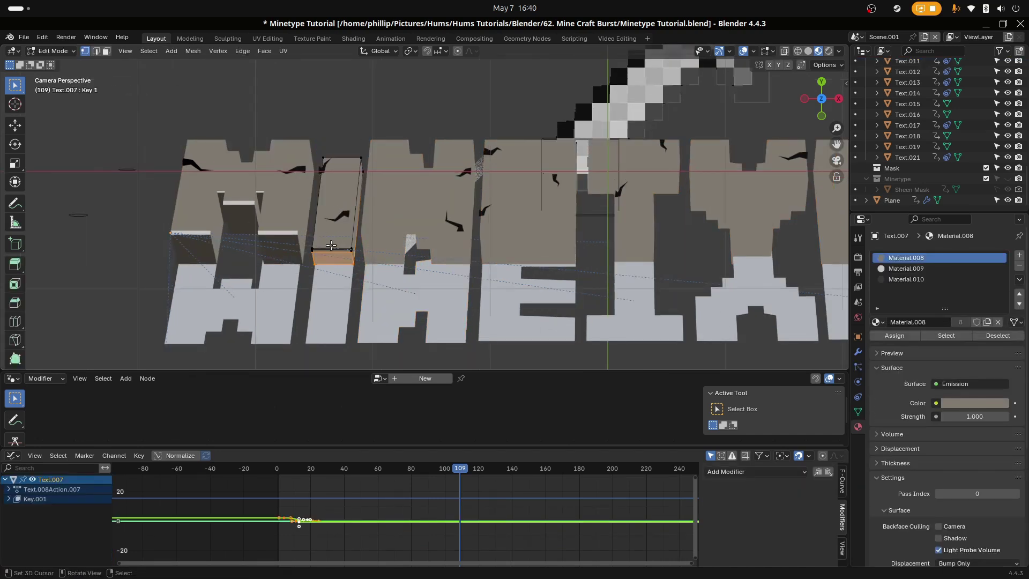
{"action": "left_click", "coordinate": [331, 258]}
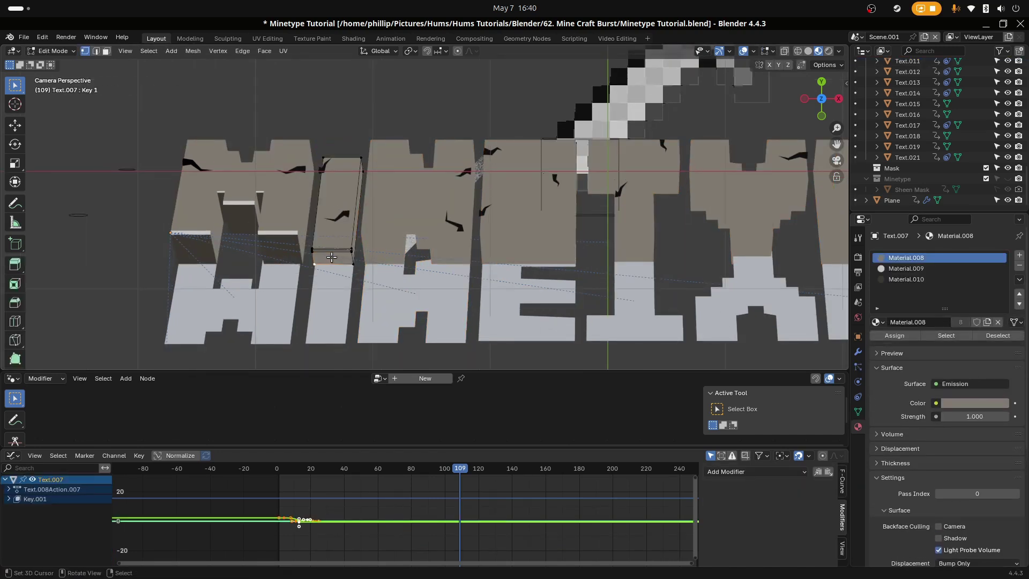
{"action": "key", "text": "Tab"}
{"action": "left_click", "coordinate": [397, 207], "text": "shift"}
{"action": "left_click", "coordinate": [568, 229], "text": "shift"}
{"action": "left_click", "coordinate": [635, 231], "text": "shift"}
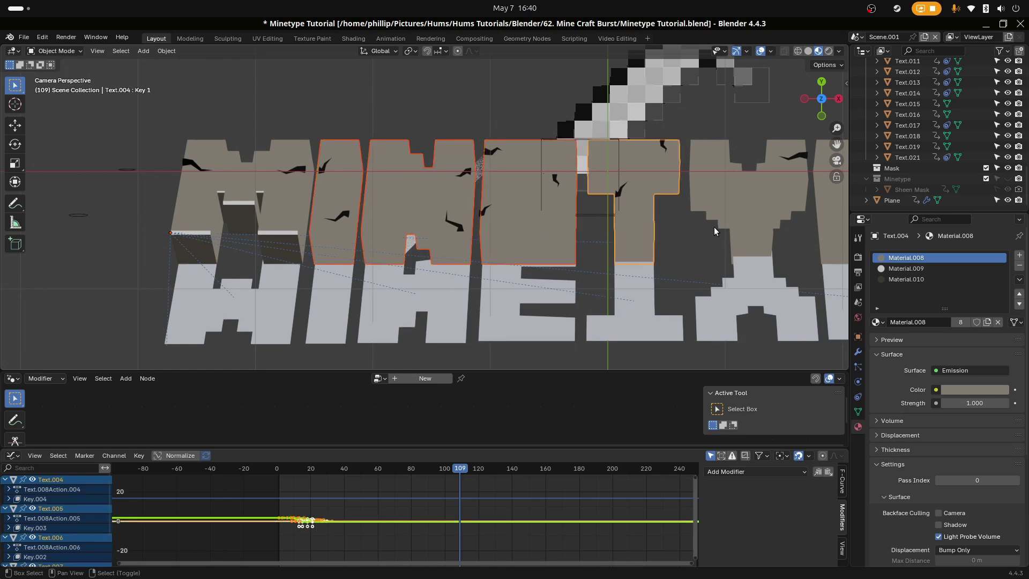
{"action": "left_click", "coordinate": [714, 231], "text": "shift"}
{"action": "scroll", "coordinate": [590, 228], "scroll_direction": "down", "scroll_amount": 5, "text": "ctrl"}
{"action": "left_click", "coordinate": [477, 223], "text": "shift"}
{"action": "left_click", "coordinate": [589, 233], "text": "shift"}
{"action": "key", "text": "Tab"}
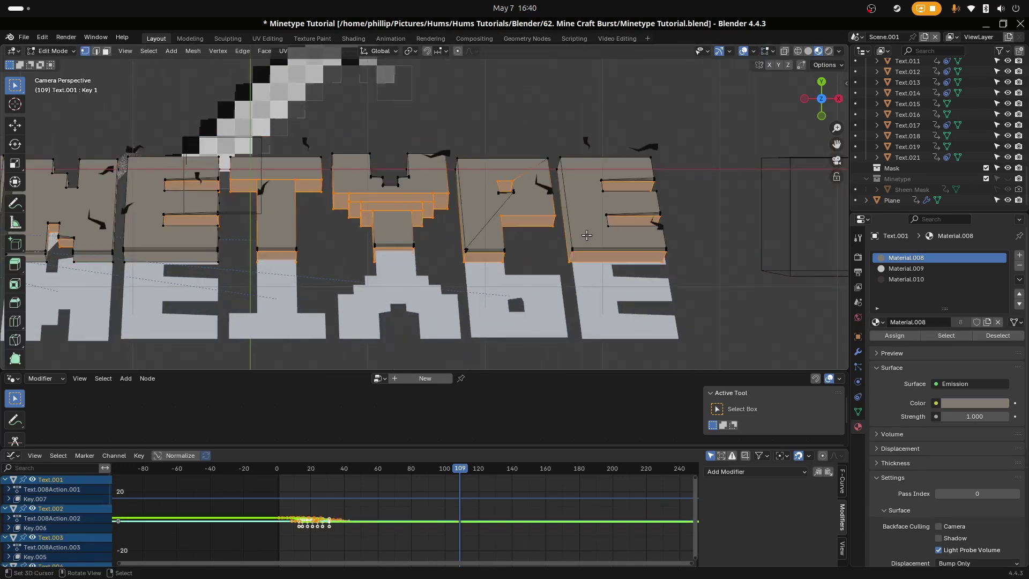
Step: Add the bottom faces of the I, N and first E to the selected underside faces and assign Material.010 to them
{"action": "scroll", "coordinate": [587, 235], "scroll_direction": "up", "scroll_amount": 8, "text": "ctrl"}
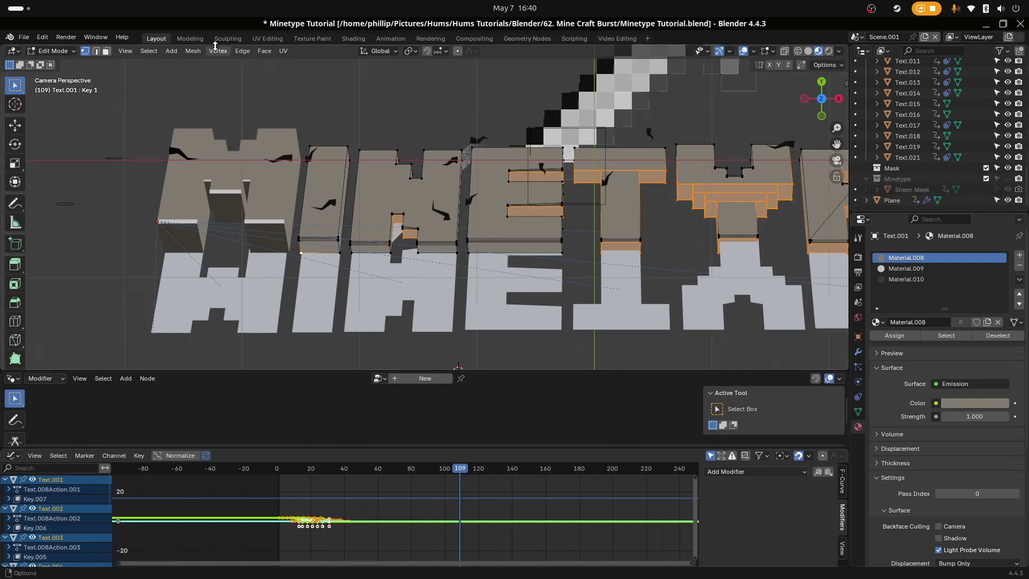
{"action": "left_click", "coordinate": [107, 51]}
{"action": "left_click", "coordinate": [316, 246], "text": "shift"}
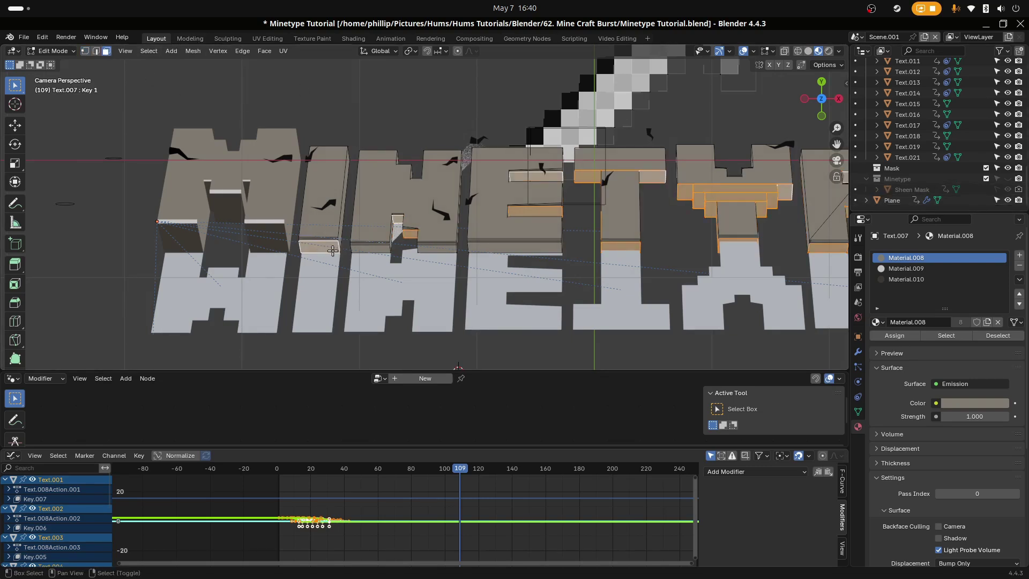
{"action": "middle_click_drag", "start_coordinate": [611, 227], "coordinate": [669, 255], "text": "shift"}
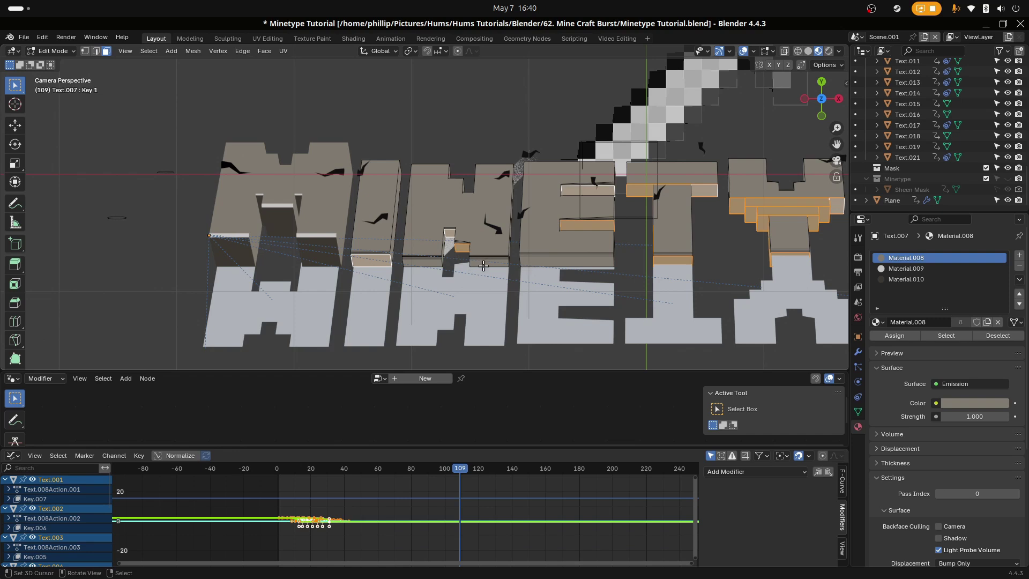
{"action": "left_click", "coordinate": [496, 264], "text": "shift"}
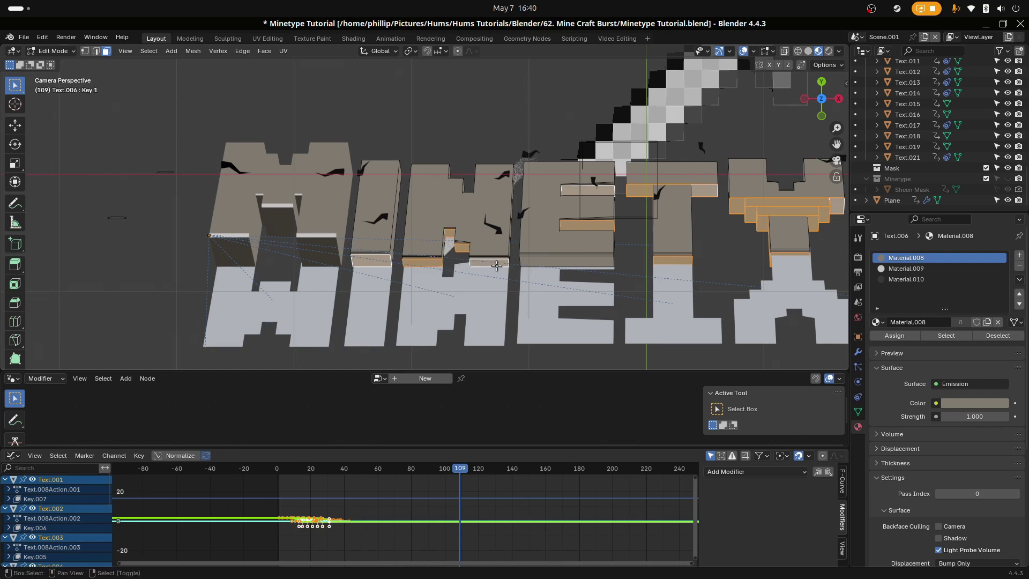
{"action": "left_click", "coordinate": [592, 262], "text": "shift"}
{"action": "middle_click_drag", "start_coordinate": [648, 289], "coordinate": [409, 308], "text": "shift"}
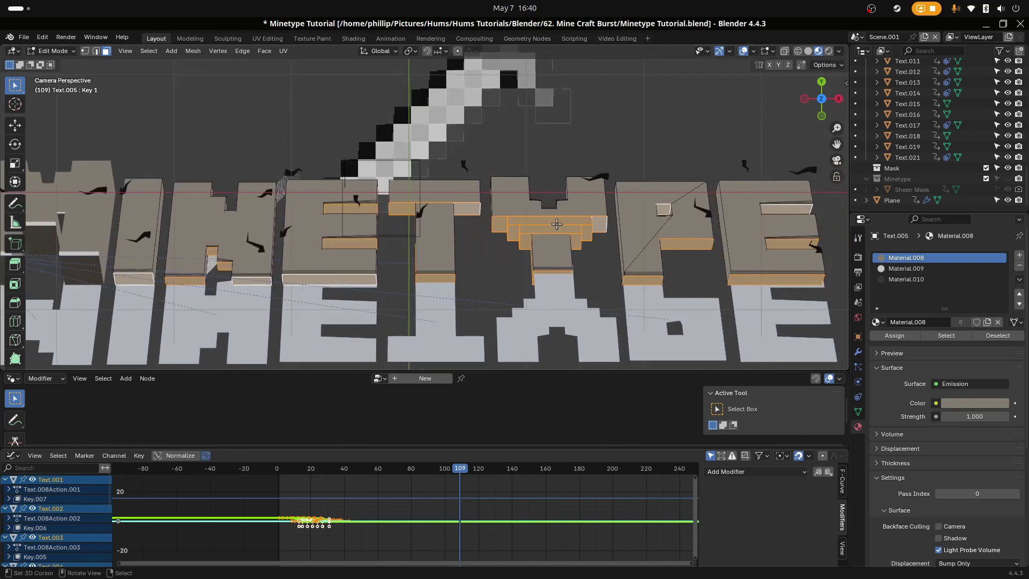
{"action": "left_click", "coordinate": [896, 279]}
{"action": "left_click", "coordinate": [879, 335]}
{"action": "key", "text": "Tab"}
{"action": "scroll", "coordinate": [317, 227], "scroll_direction": "down", "scroll_amount": 3}
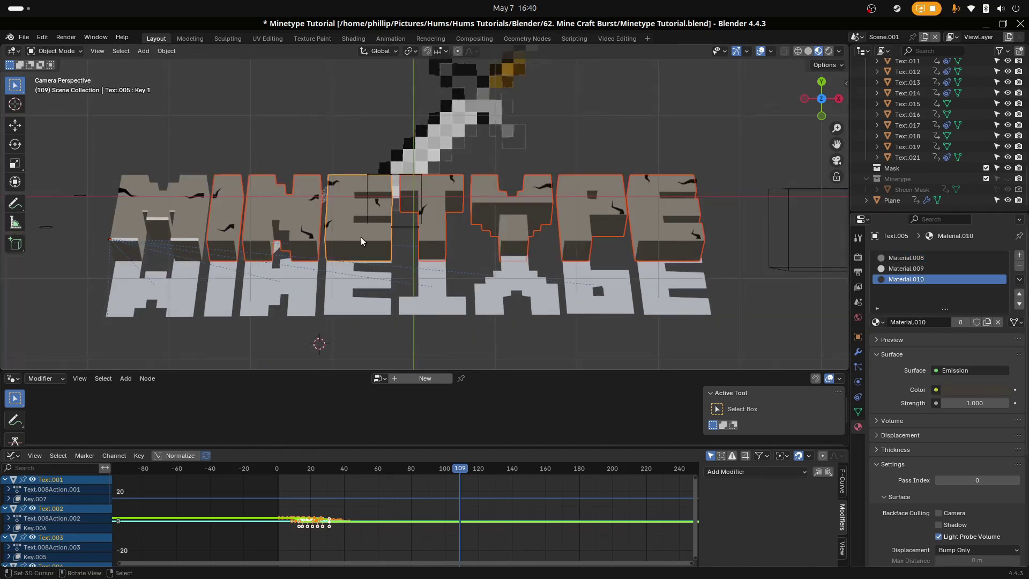
{"action": "scroll", "coordinate": [399, 226], "scroll_direction": "up", "scroll_amount": 1}
{"action": "key", "text": "Tab"}
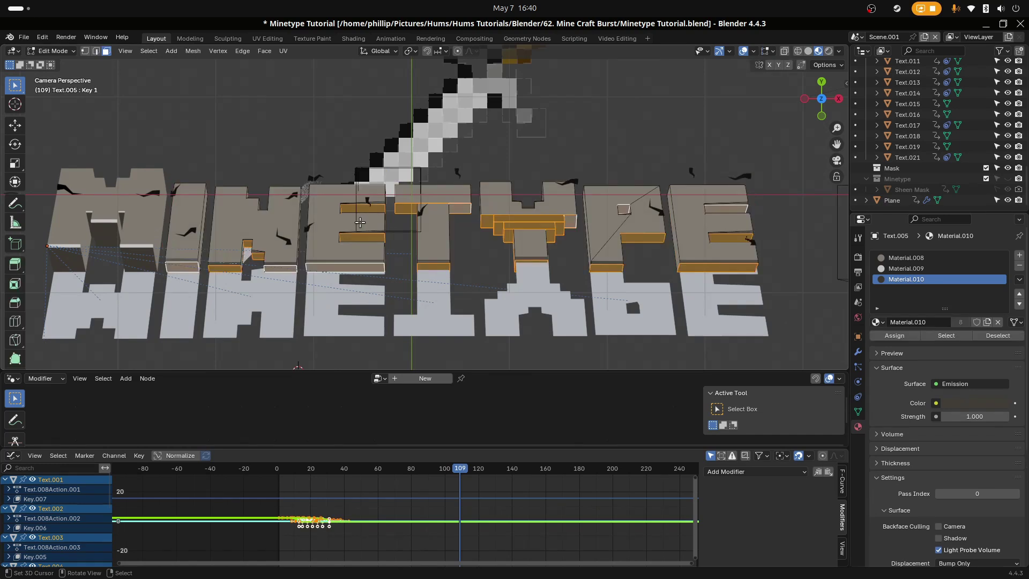
{"action": "key", "text": "Tab"}
Step: Reselect the letters from I through the final E one by one and open them all in Edit Mode
{"action": "middle_click_drag", "start_coordinate": [266, 233], "coordinate": [507, 220], "text": "shift"}
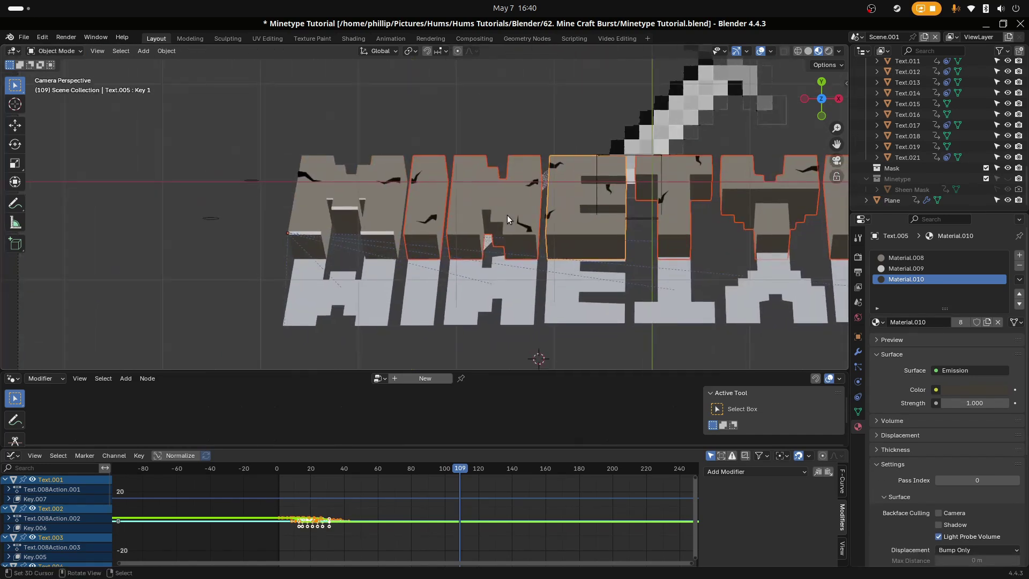
{"action": "scroll", "coordinate": [507, 220], "scroll_direction": "up", "scroll_amount": 2}
{"action": "left_click", "coordinate": [429, 231]}
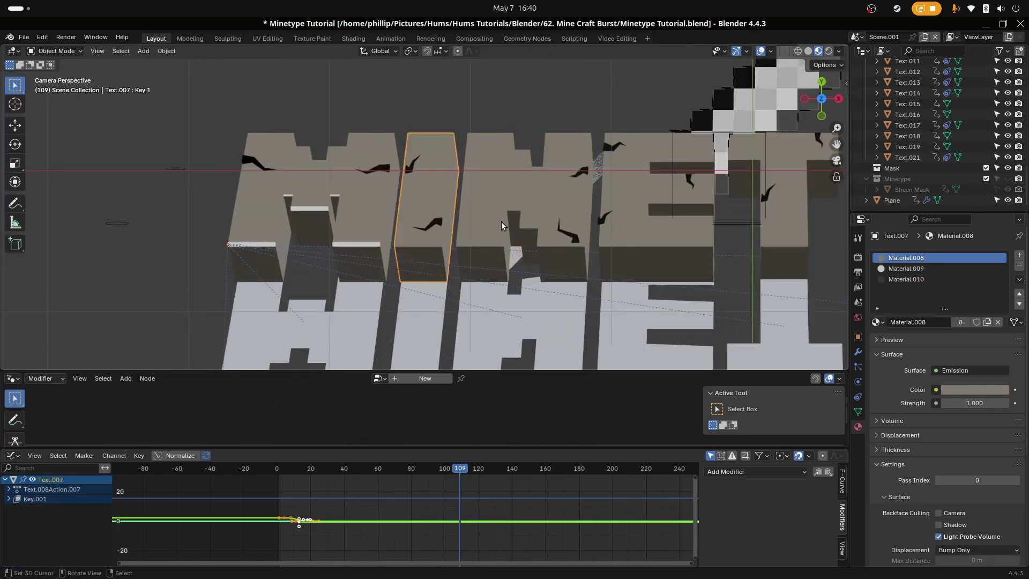
{"action": "scroll", "coordinate": [501, 221], "scroll_direction": "down", "scroll_amount": 2}
{"action": "right_click", "coordinate": [494, 194], "text": "shift"}
{"action": "right_click", "coordinate": [598, 226], "text": "shift"}
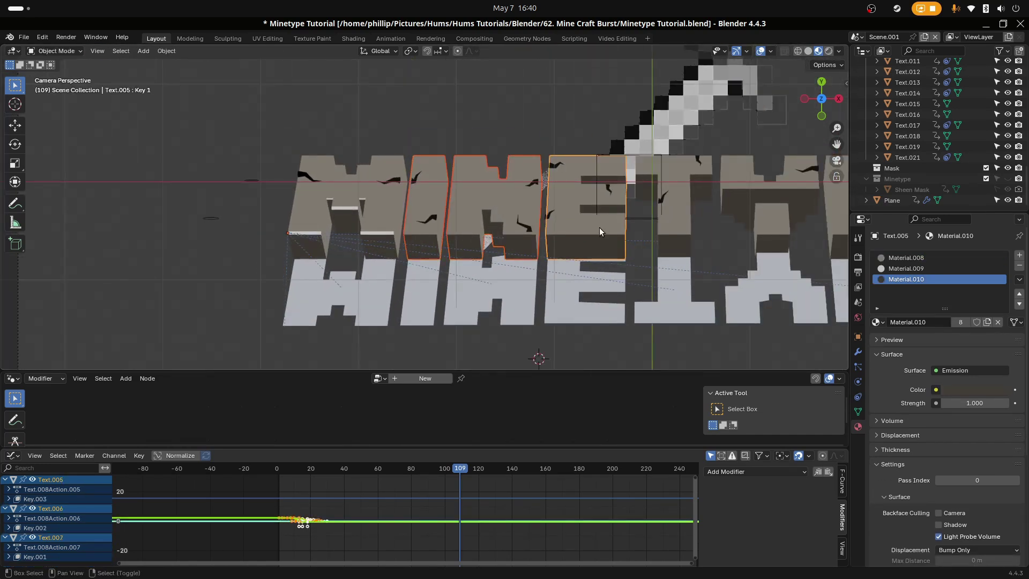
{"action": "right_click", "coordinate": [678, 222], "text": "shift"}
{"action": "middle_click_drag", "start_coordinate": [775, 222], "coordinate": [501, 249], "text": "shift"}
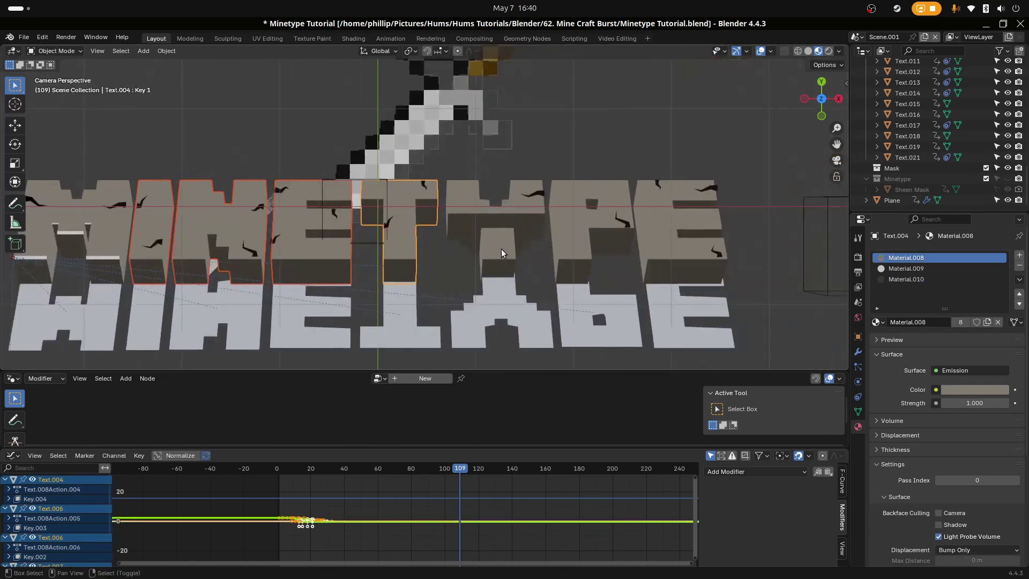
{"action": "right_click", "coordinate": [500, 249], "text": "shift"}
{"action": "right_click", "coordinate": [568, 244], "text": "shift"}
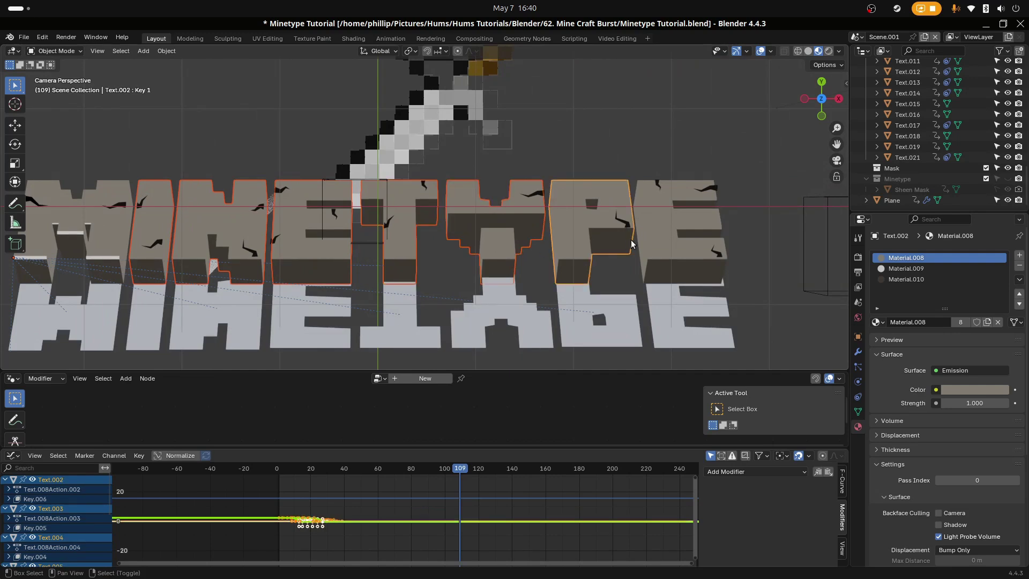
{"action": "right_click", "coordinate": [642, 243], "text": "shift"}
{"action": "key", "text": "Tab"}
{"action": "middle_click_drag", "start_coordinate": [293, 258], "coordinate": [438, 245], "text": "shift"}
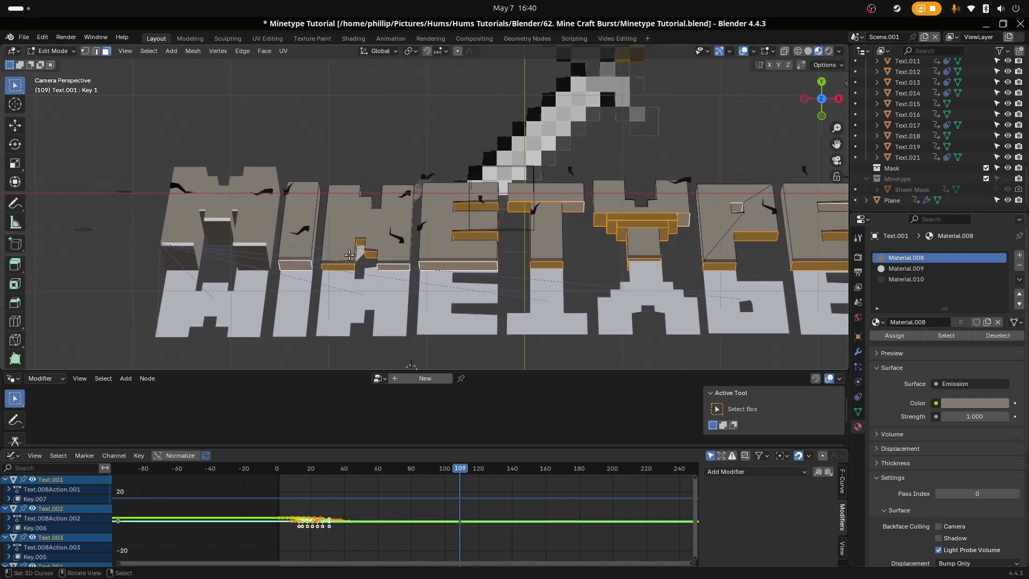
{"action": "right_click", "coordinate": [300, 257]}
{"action": "key", "text": "b"}
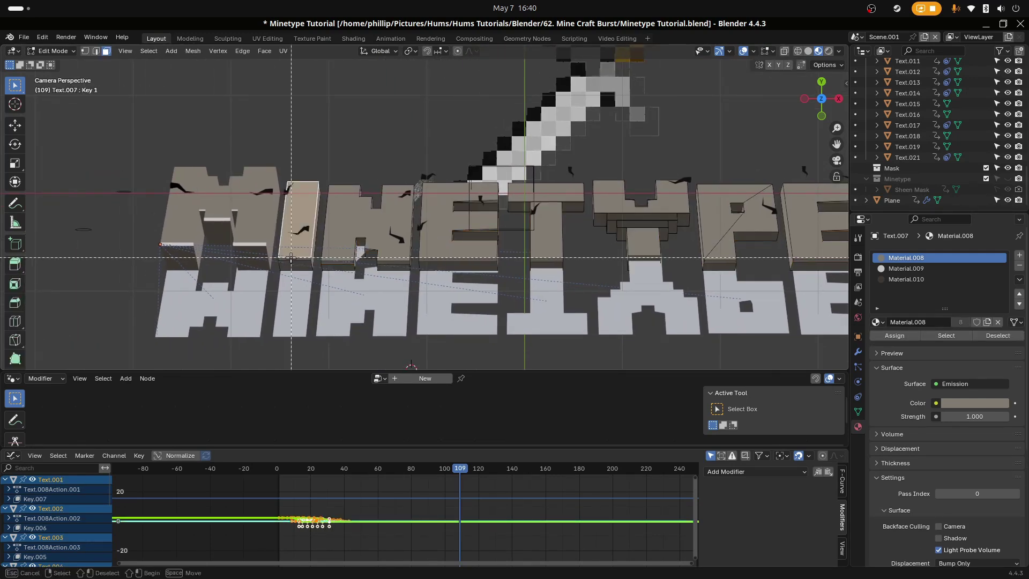
{"action": "left_click_drag", "start_coordinate": [275, 254], "coordinate": [803, 275]}
{"action": "middle_click_drag", "start_coordinate": [803, 274], "coordinate": [549, 290], "text": "shift"}
{"action": "right_click", "coordinate": [629, 274]}
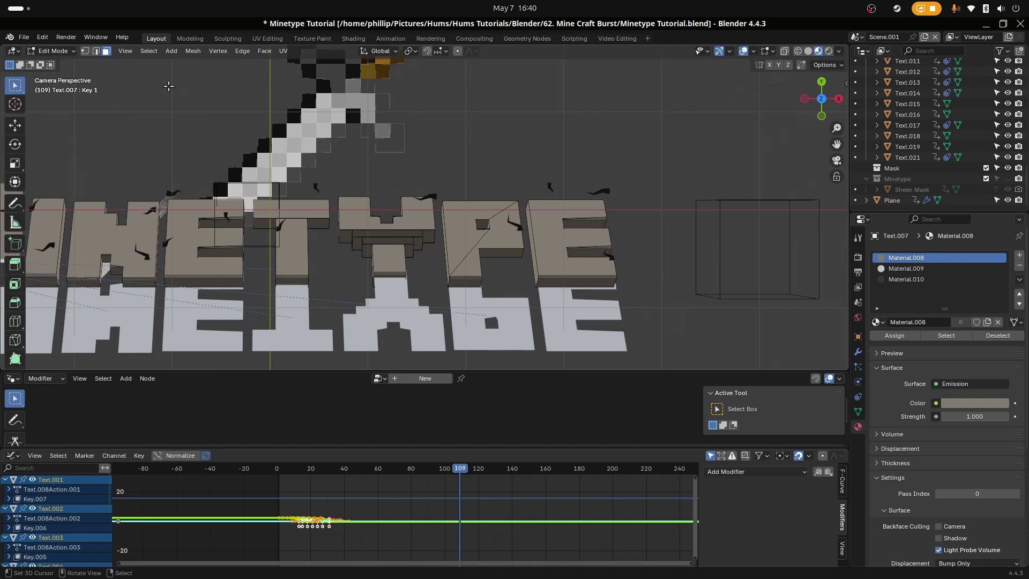
Step: Box-select the vertices of the thin strips along the letters' lower front edges and assign Material.009 to those faces
{"action": "left_click", "coordinate": [85, 50]}
{"action": "key", "text": "b"}
{"action": "left_click_drag", "start_coordinate": [632, 271], "coordinate": [191, 288]}
{"action": "left_click_drag", "start_coordinate": [52, 288], "coordinate": [11, 284]}
{"action": "middle_click_drag", "start_coordinate": [102, 291], "coordinate": [252, 288], "text": "shift"}
{"action": "left_click", "coordinate": [905, 269]}
{"action": "left_click", "coordinate": [894, 336]}
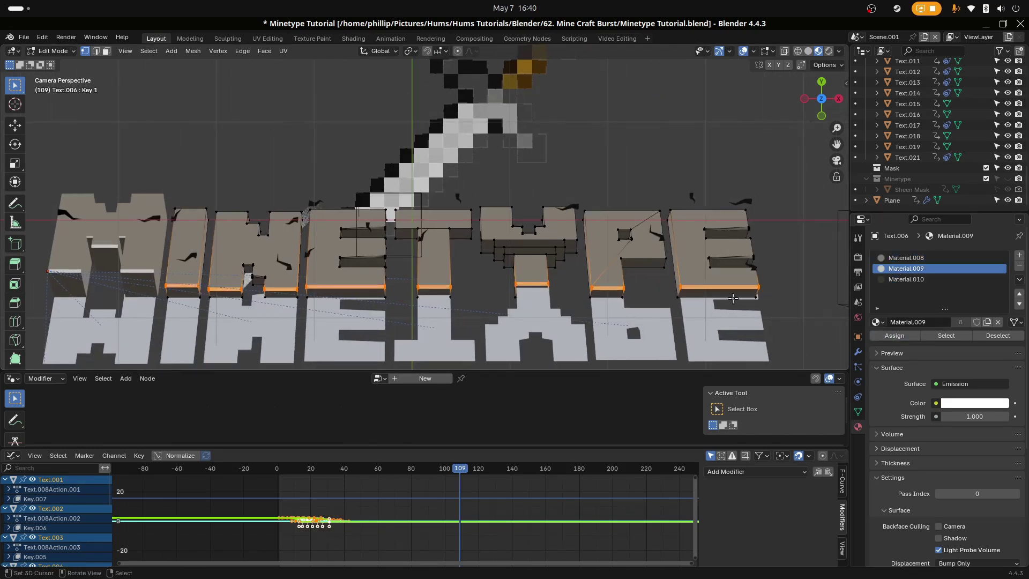
{"action": "key", "text": "Tab"}
{"action": "key", "text": "Tab"}
Step: Select the vertices around the Y's upper notch and along the lower edge of the P's hole
{"action": "scroll", "coordinate": [485, 251], "scroll_direction": "up", "scroll_amount": 4}
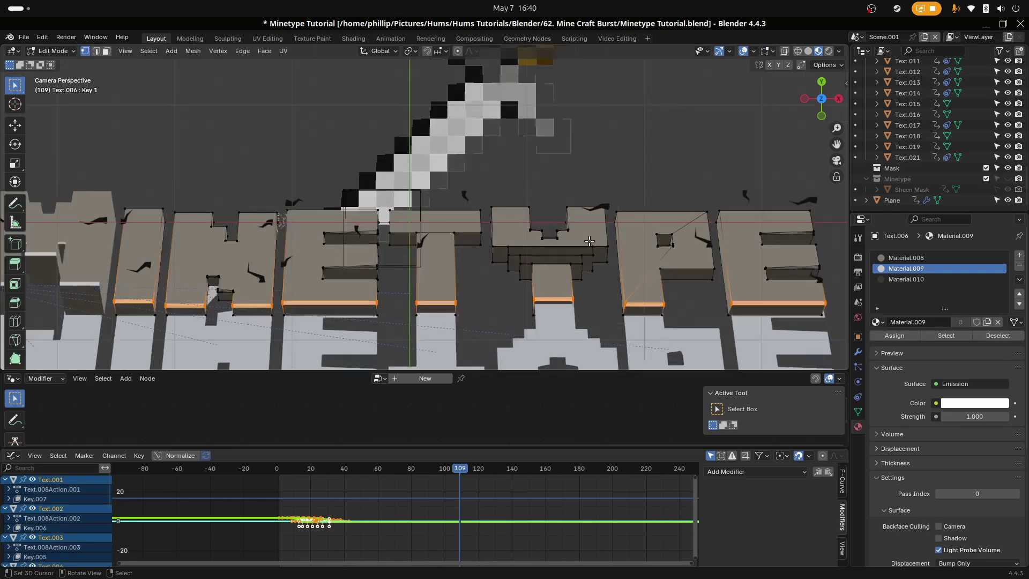
{"action": "middle_click_drag", "start_coordinate": [652, 265], "coordinate": [506, 272], "text": "shift"}
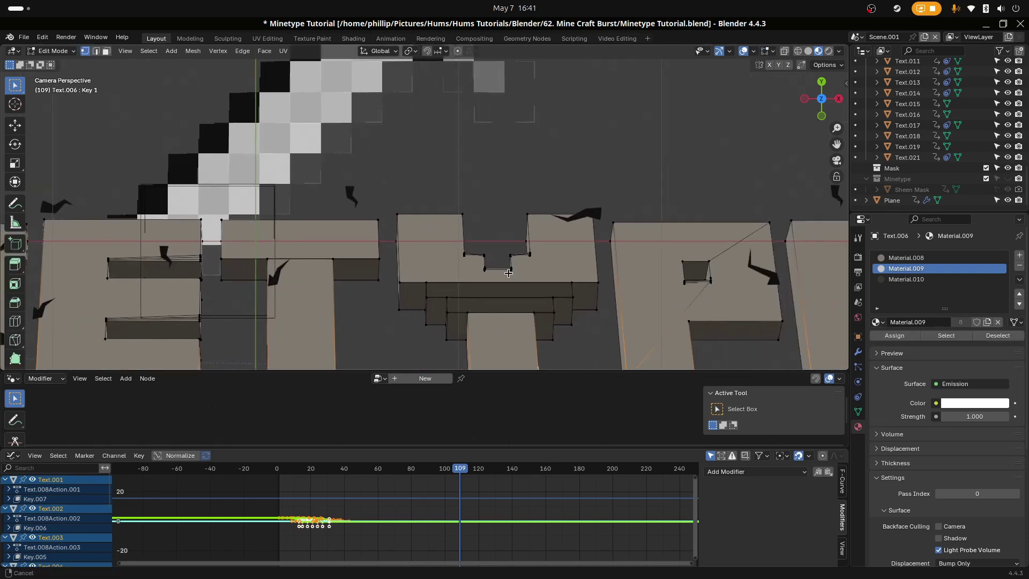
{"action": "left_click", "coordinate": [505, 271]}
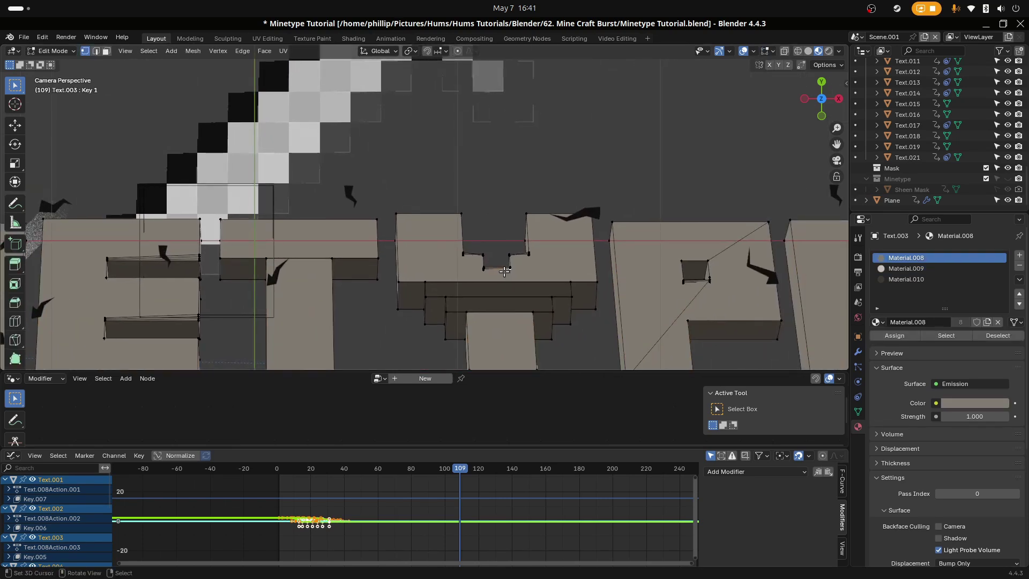
{"action": "key", "text": "b"}
{"action": "left_click_drag", "start_coordinate": [452, 247], "coordinate": [537, 272]}
{"action": "key", "text": "b"}
{"action": "left_click_drag", "start_coordinate": [662, 291], "coordinate": [724, 277]}
Step: Add the edge strips above the first E's two slots to the vertex selection
{"action": "middle_click_drag", "start_coordinate": [418, 271], "coordinate": [587, 232], "text": "shift"}
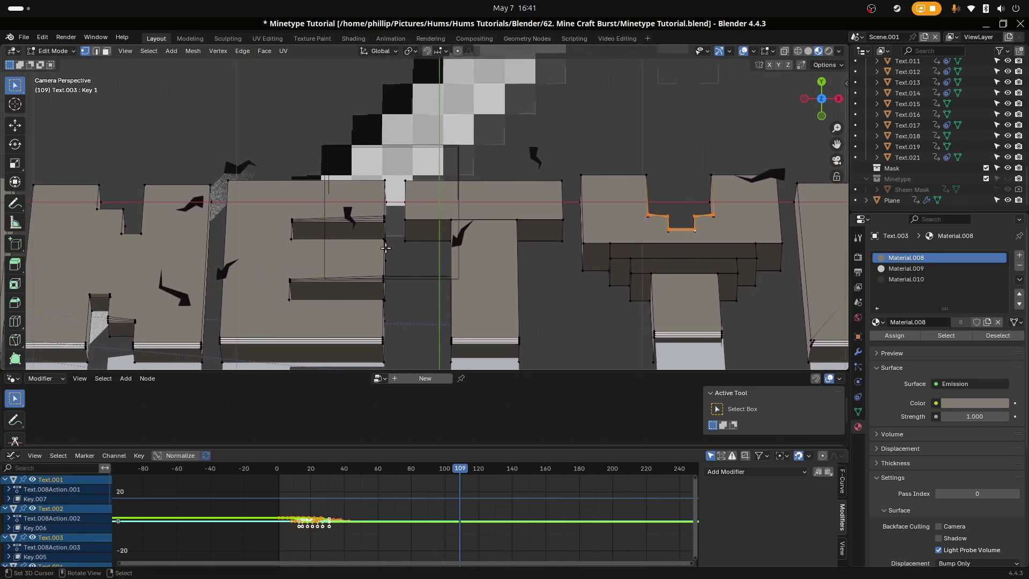
{"action": "key", "text": "b"}
{"action": "left_click_drag", "start_coordinate": [280, 229], "coordinate": [395, 210]}
{"action": "key", "text": "b"}
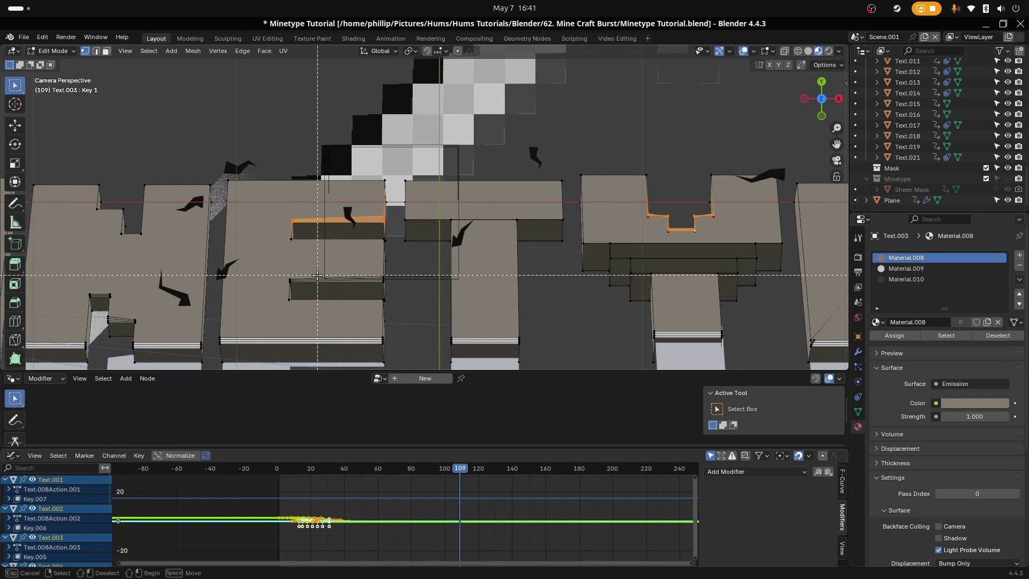
{"action": "left_click_drag", "start_coordinate": [276, 285], "coordinate": [291, 285]}
{"action": "left_click_drag", "start_coordinate": [397, 271], "coordinate": [397, 274]}
Step: Add the edge strips above the N's lower stepped notch to the vertex selection
{"action": "middle_click_drag", "start_coordinate": [178, 303], "coordinate": [448, 302], "text": "shift"}
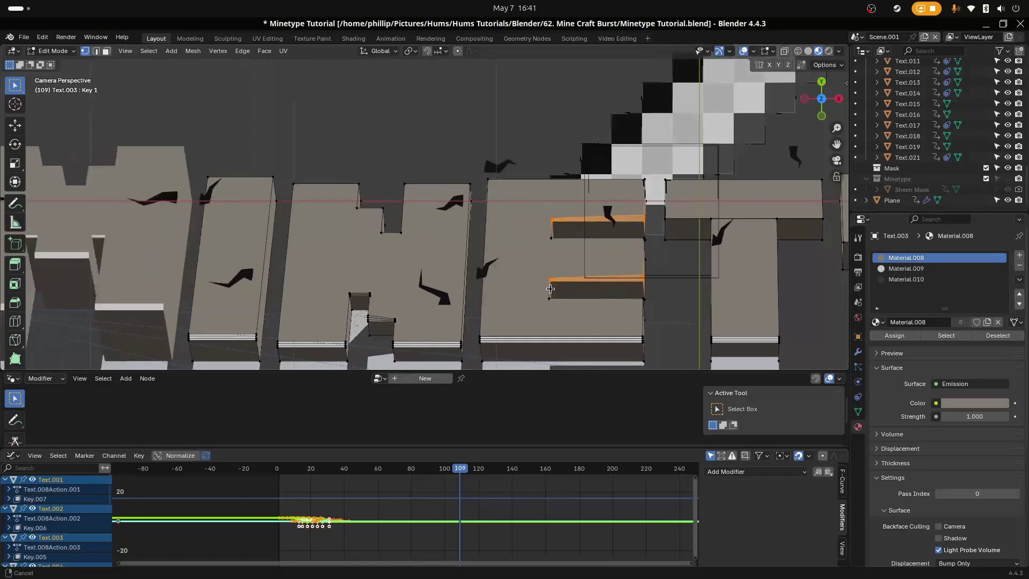
{"action": "key", "text": "b"}
{"action": "left_click_drag", "start_coordinate": [435, 288], "coordinate": [345, 323]}
{"action": "middle_click_drag", "start_coordinate": [243, 255], "coordinate": [390, 253], "text": "shift"}
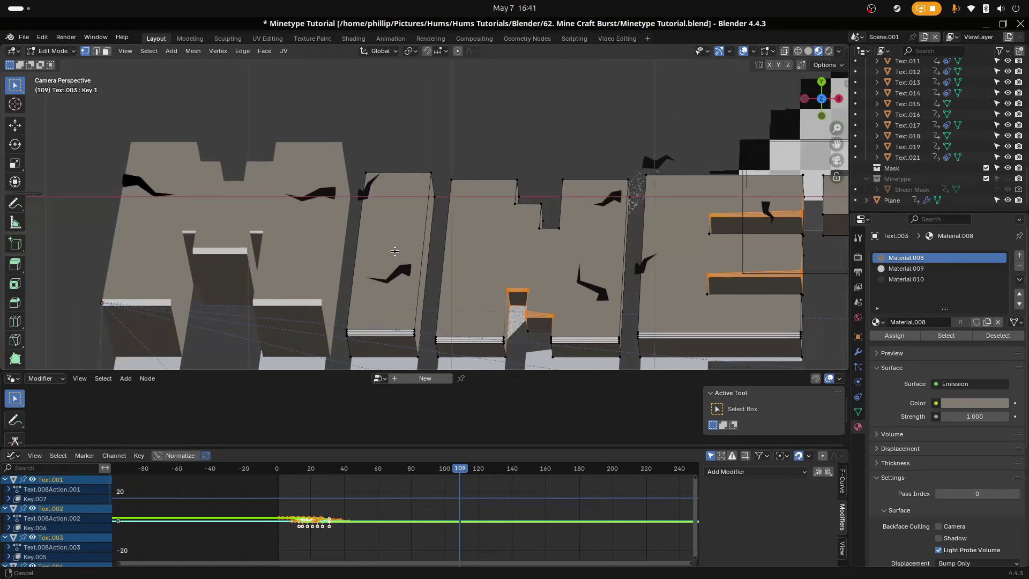
Step: Try to add the edge strips above the final E's two slots to the vertex selection
{"action": "middle_click_drag", "start_coordinate": [657, 282], "coordinate": [273, 258], "text": "shift"}
{"action": "middle_click_drag", "start_coordinate": [524, 255], "coordinate": [325, 255], "text": "shift"}
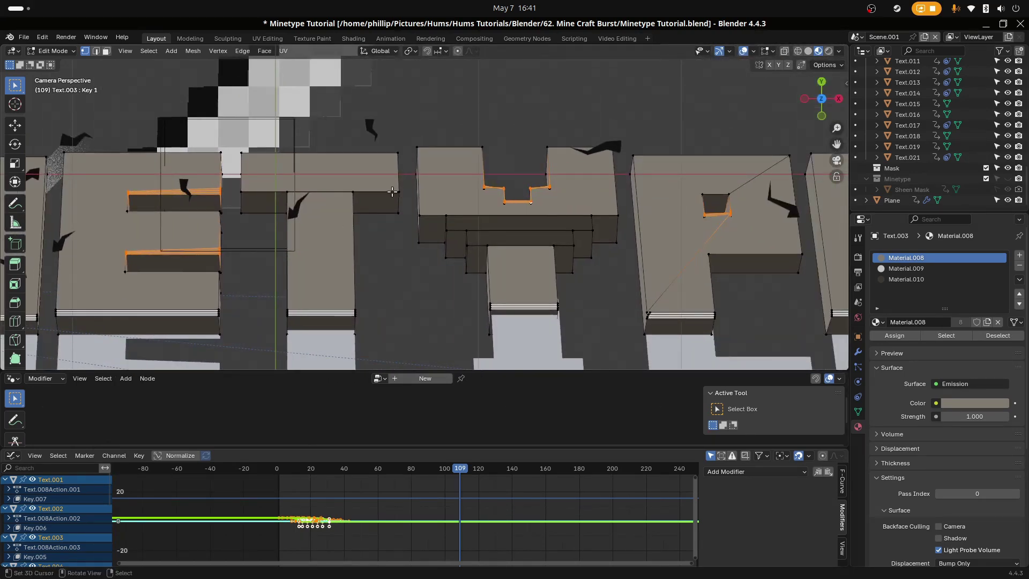
{"action": "middle_click_drag", "start_coordinate": [593, 295], "coordinate": [427, 291], "text": "shift"}
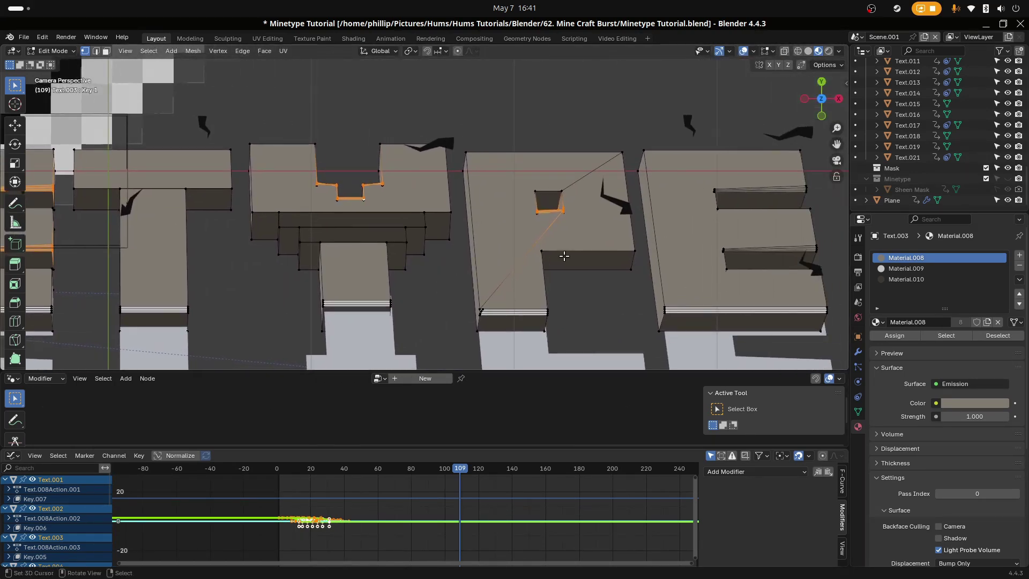
{"action": "scroll", "coordinate": [626, 248], "scroll_direction": "down", "scroll_amount": 1}
{"action": "key", "text": "b"}
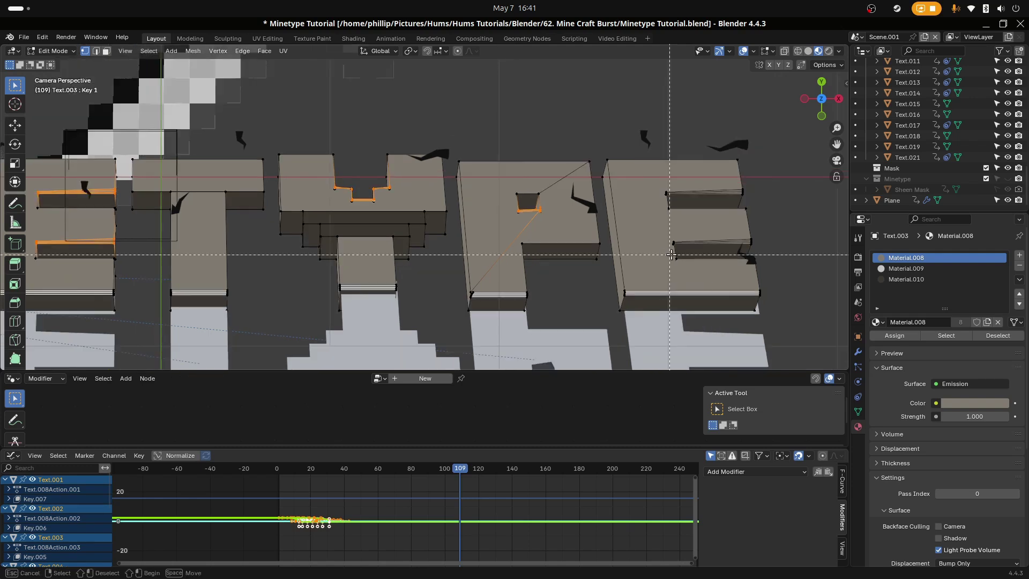
{"action": "left_click_drag", "start_coordinate": [767, 250], "coordinate": [644, 186]}
{"action": "scroll", "coordinate": [393, 260], "scroll_direction": "down", "scroll_amount": 2}
{"action": "middle_click_drag", "start_coordinate": [423, 260], "coordinate": [416, 289], "text": "shift"}
Step: Select the edge strips above the final E's two slots and assign Material.009 to them
{"action": "right_click", "coordinate": [655, 261]}
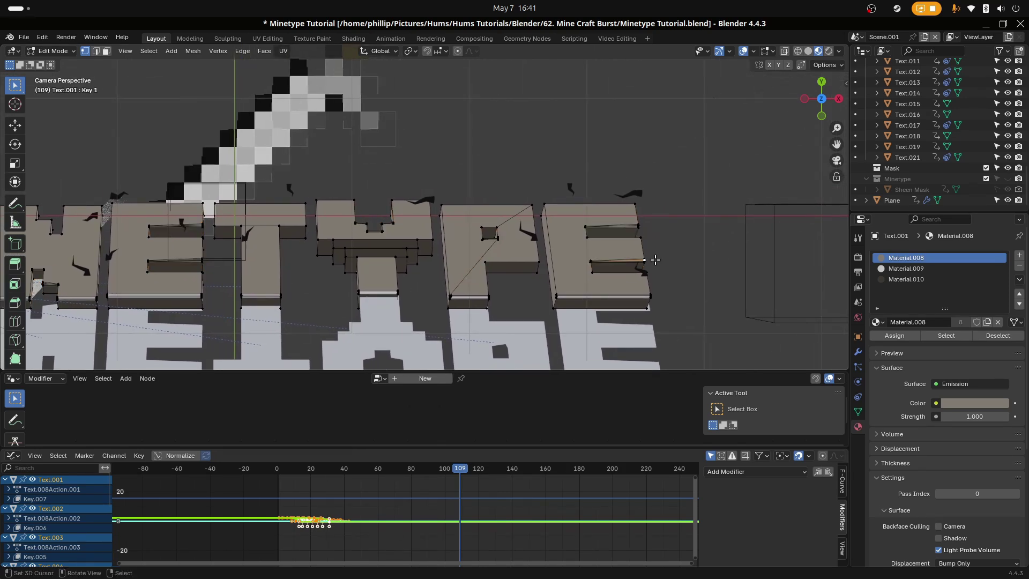
{"action": "key", "text": "b"}
{"action": "key", "text": "b"}
{"action": "left_click_drag", "start_coordinate": [553, 263], "coordinate": [670, 220]}
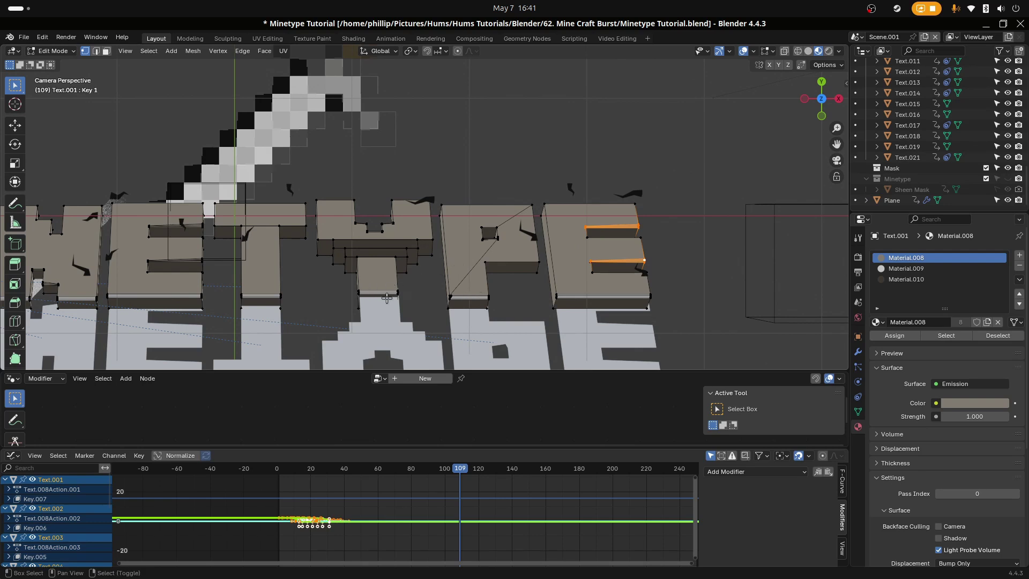
{"action": "middle_click_drag", "start_coordinate": [166, 289], "coordinate": [536, 287], "text": "shift"}
{"action": "scroll", "coordinate": [536, 287], "scroll_direction": "down", "scroll_amount": 1}
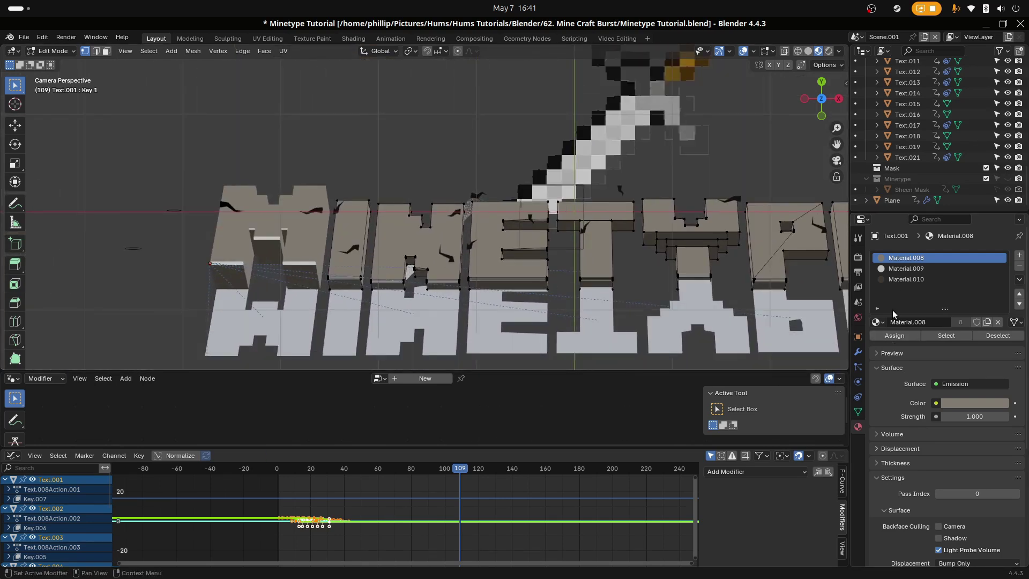
{"action": "left_click", "coordinate": [906, 269]}
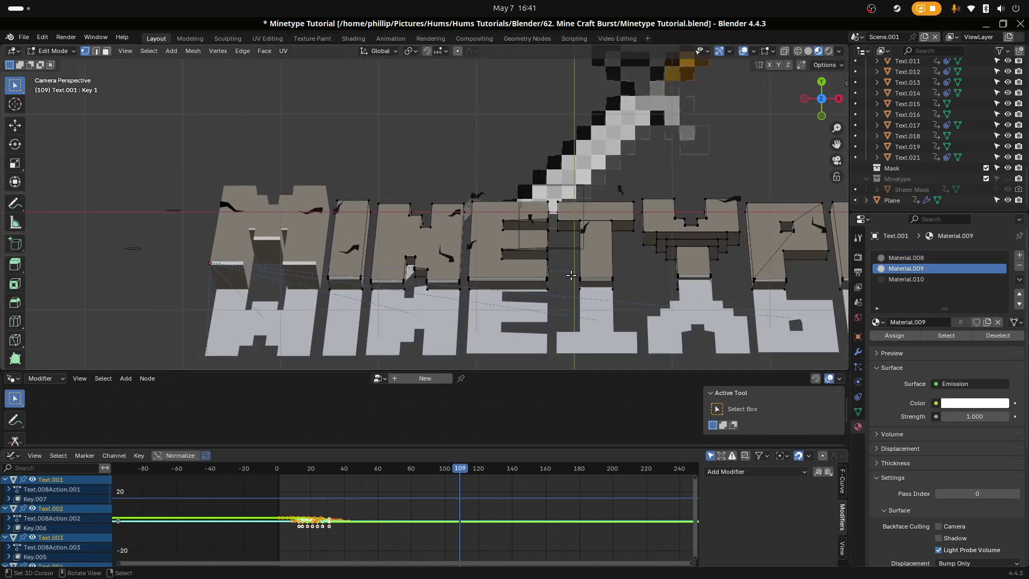
Step: Select the edge strips above the first E's two slots, assign Material.009 to them and return to Object Mode
{"action": "middle_click_drag", "start_coordinate": [661, 260], "coordinate": [551, 275], "text": "shift"}
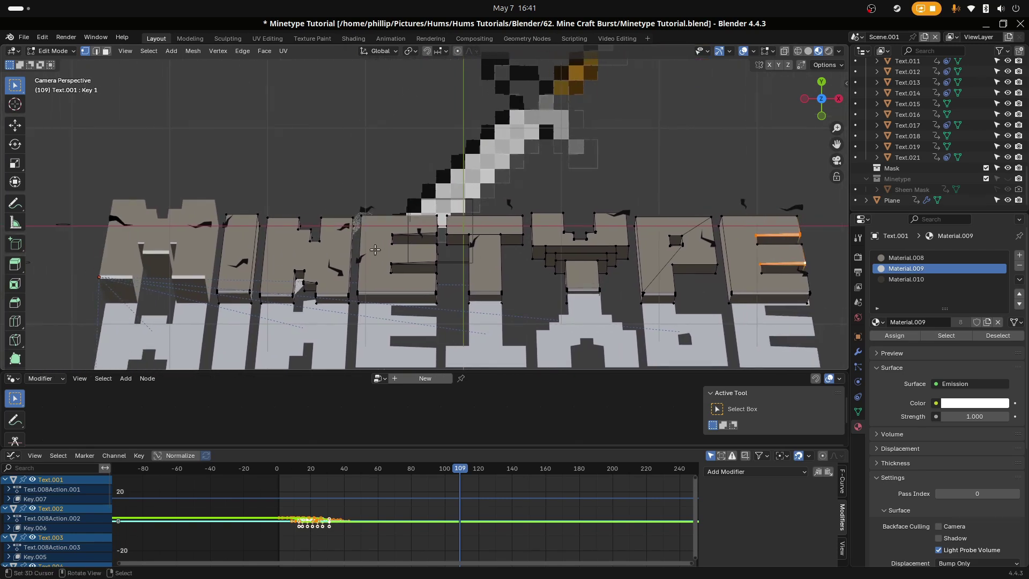
{"action": "scroll", "coordinate": [377, 250], "scroll_direction": "up", "scroll_amount": 2}
{"action": "scroll", "coordinate": [378, 250], "scroll_direction": "up", "scroll_amount": 1}
{"action": "right_click", "coordinate": [370, 254]}
{"action": "key", "text": "b"}
{"action": "left_click_drag", "start_coordinate": [345, 245], "coordinate": [447, 259]}
{"action": "key", "text": "b"}
{"action": "left_click_drag", "start_coordinate": [355, 298], "coordinate": [457, 309]}
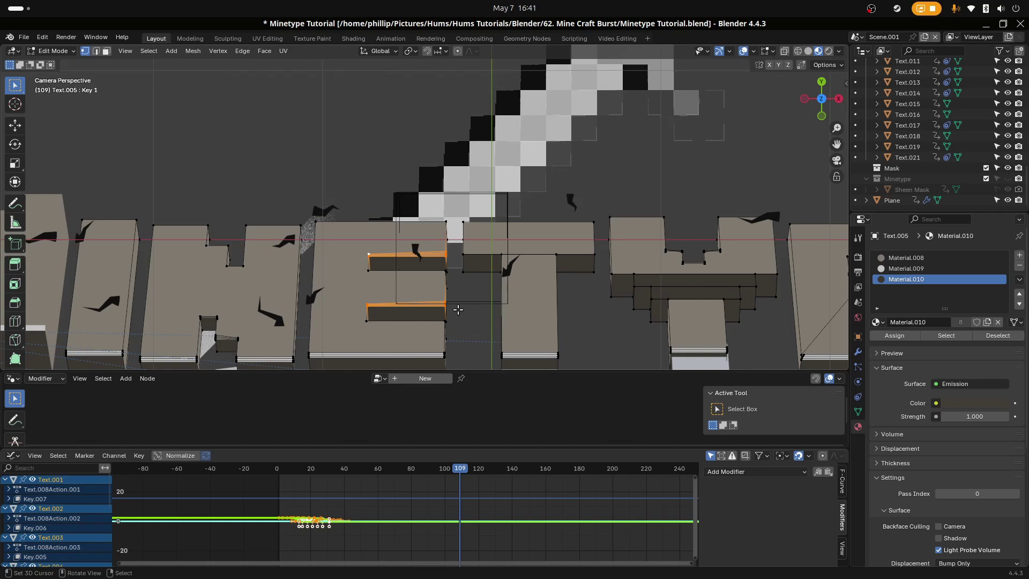
{"action": "left_click", "coordinate": [906, 269]}
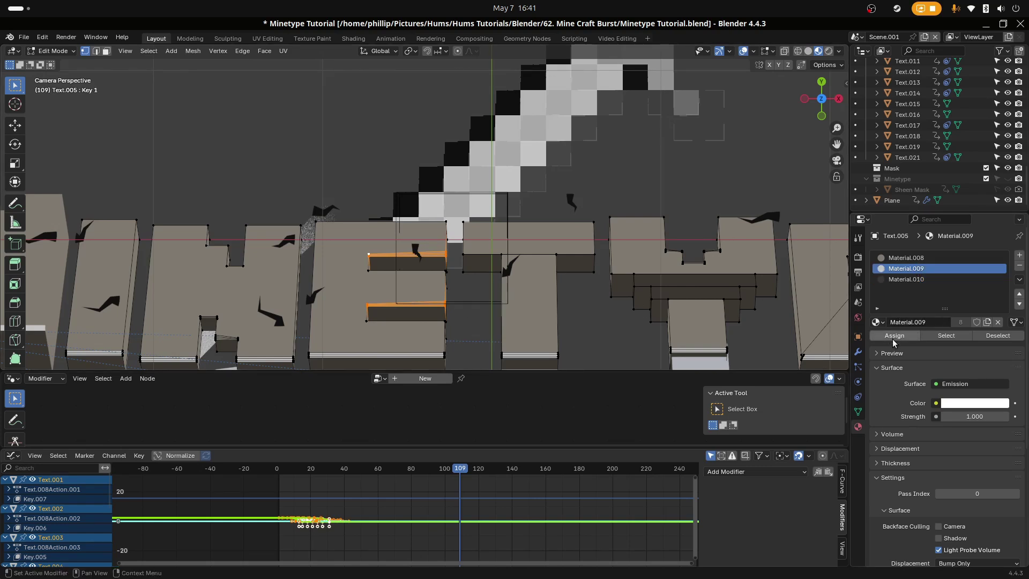
{"action": "left_click", "coordinate": [895, 335]}
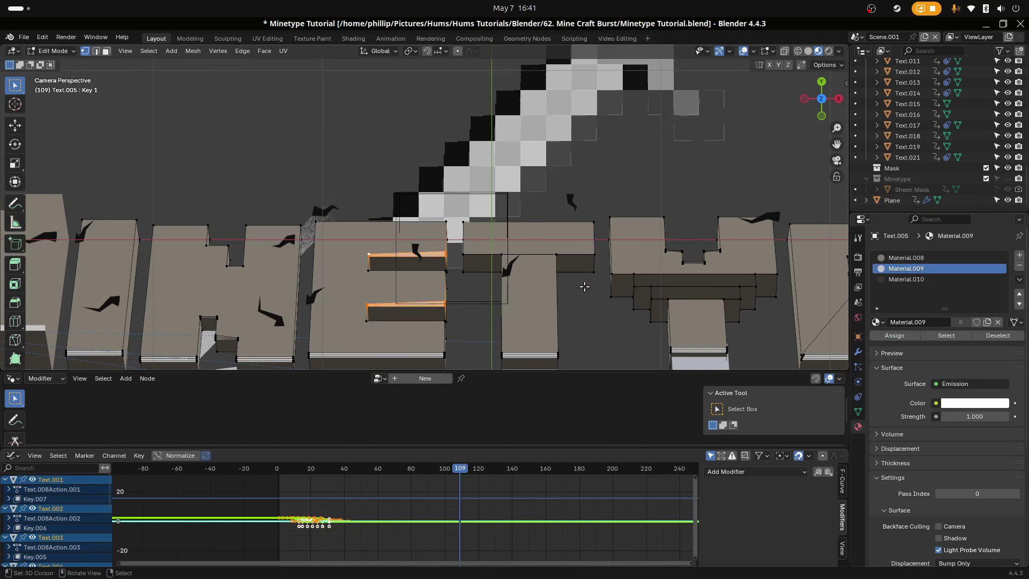
{"action": "scroll", "coordinate": [578, 289], "scroll_direction": "down", "scroll_amount": 1}
{"action": "key", "text": "Tab"}
{"action": "scroll", "coordinate": [528, 292], "scroll_direction": "down", "scroll_amount": 2}
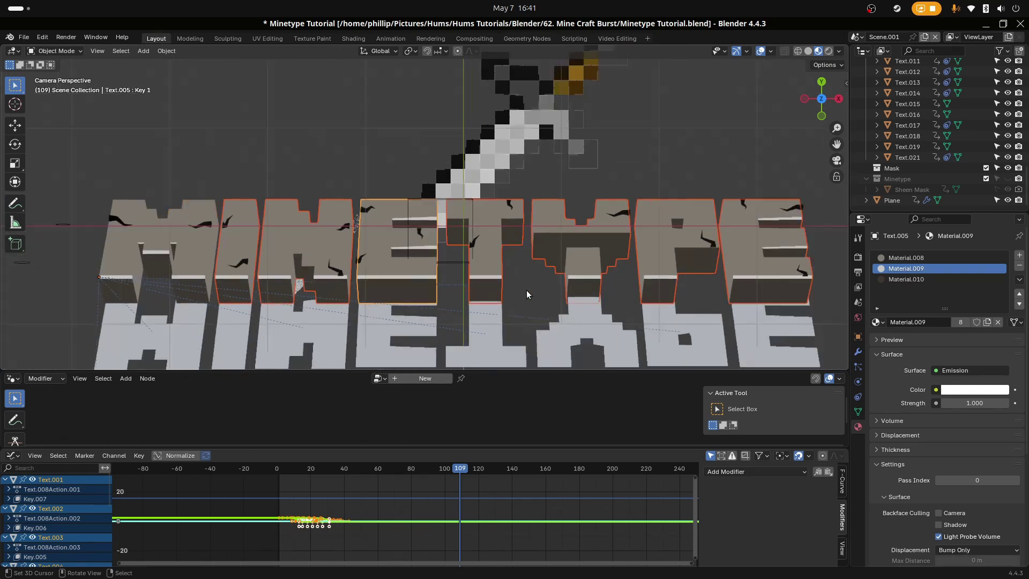
Step: Assign Material.009 to the strip along the lower edge of the P's hole and return to Object Mode
{"action": "scroll", "coordinate": [683, 189], "scroll_direction": "up", "scroll_amount": 2}
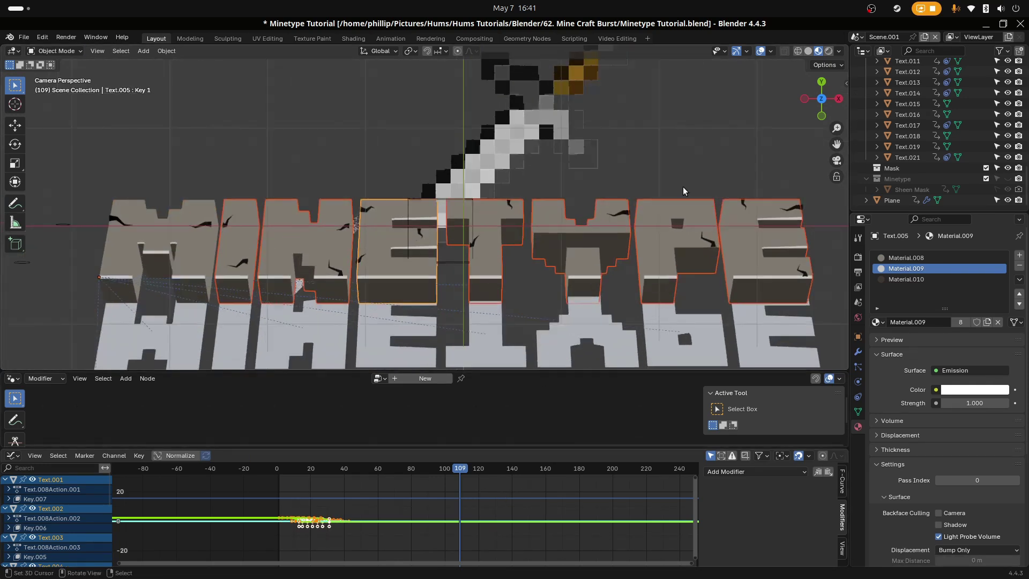
{"action": "middle_click_drag", "start_coordinate": [751, 244], "coordinate": [477, 285], "text": "shift"}
{"action": "scroll", "coordinate": [493, 278], "scroll_direction": "up", "scroll_amount": 2}
{"action": "key", "text": "Tab"}
{"action": "left_click", "coordinate": [476, 309]}
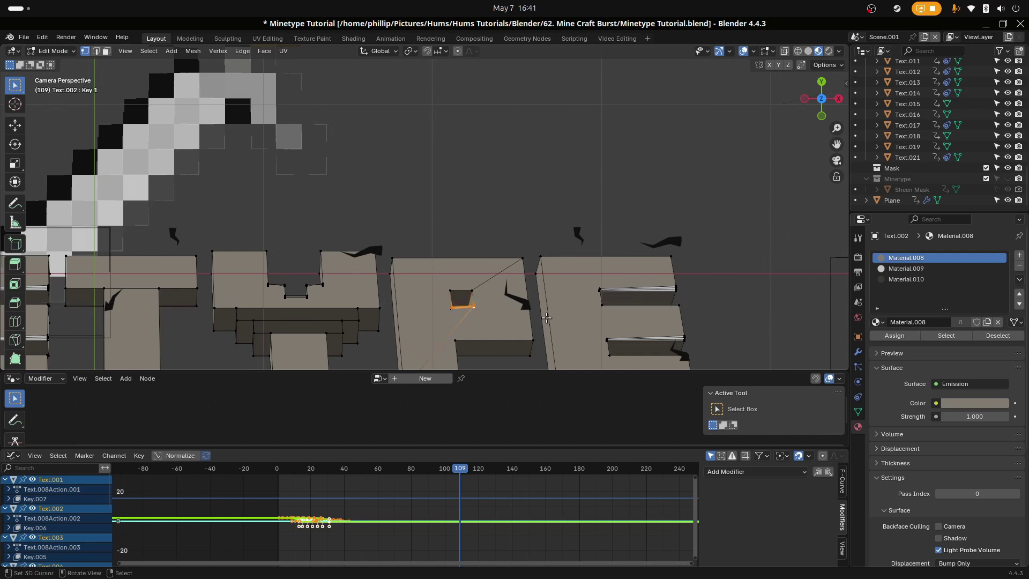
{"action": "left_click", "coordinate": [906, 268]}
{"action": "left_click", "coordinate": [890, 338]}
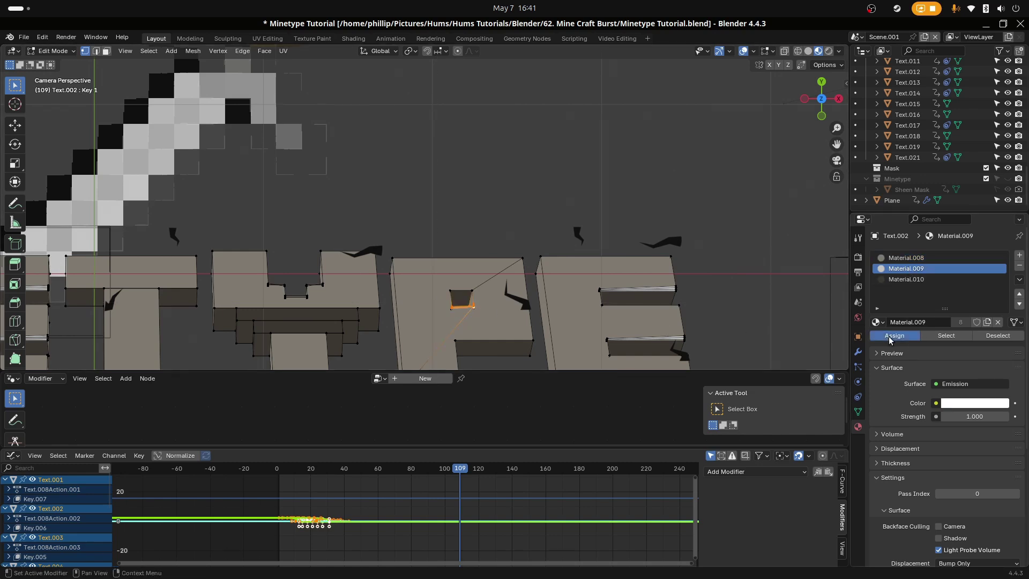
{"action": "key", "text": "Tab"}
{"action": "scroll", "coordinate": [546, 241], "scroll_direction": "down", "scroll_amount": 5}
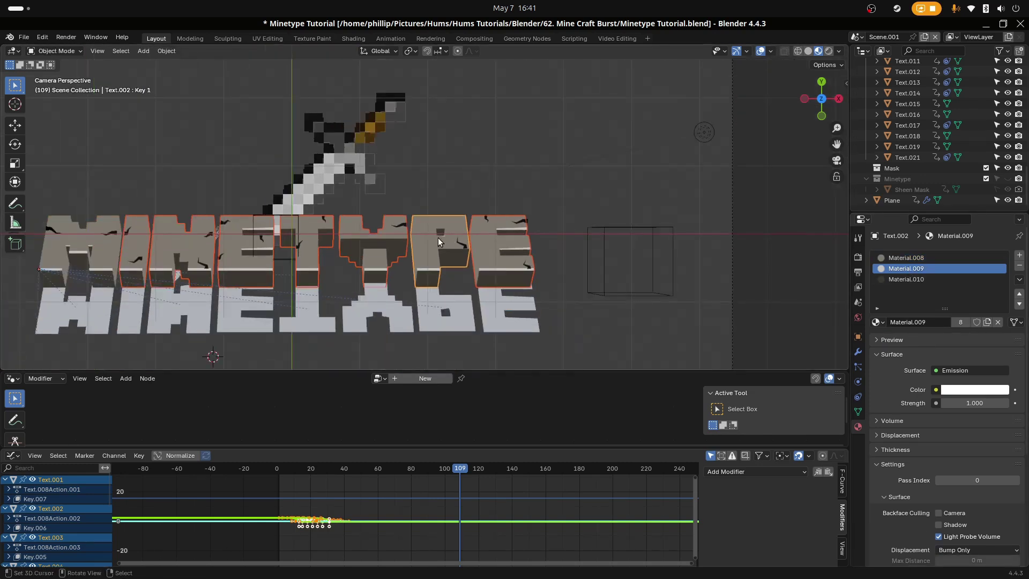
Step: At frame 70, create a new material for the flat M below the title in an enlarged Shader Editor
{"action": "middle_click_drag", "start_coordinate": [438, 236], "coordinate": [683, 237], "text": "shift"}
{"action": "left_click_drag", "start_coordinate": [450, 507], "coordinate": [393, 496]}
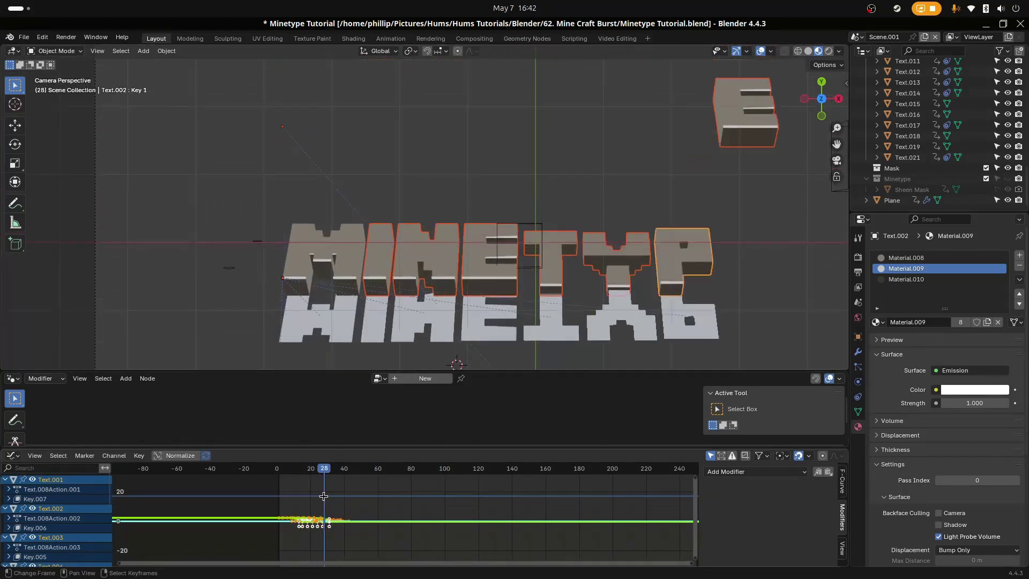
{"action": "left_click", "coordinate": [326, 310]}
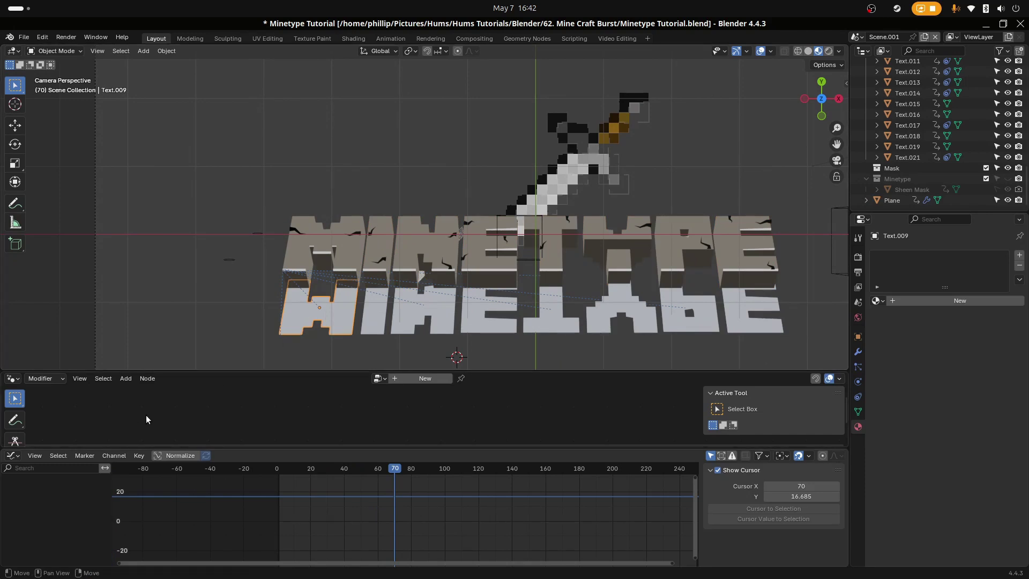
{"action": "left_click", "coordinate": [12, 379]}
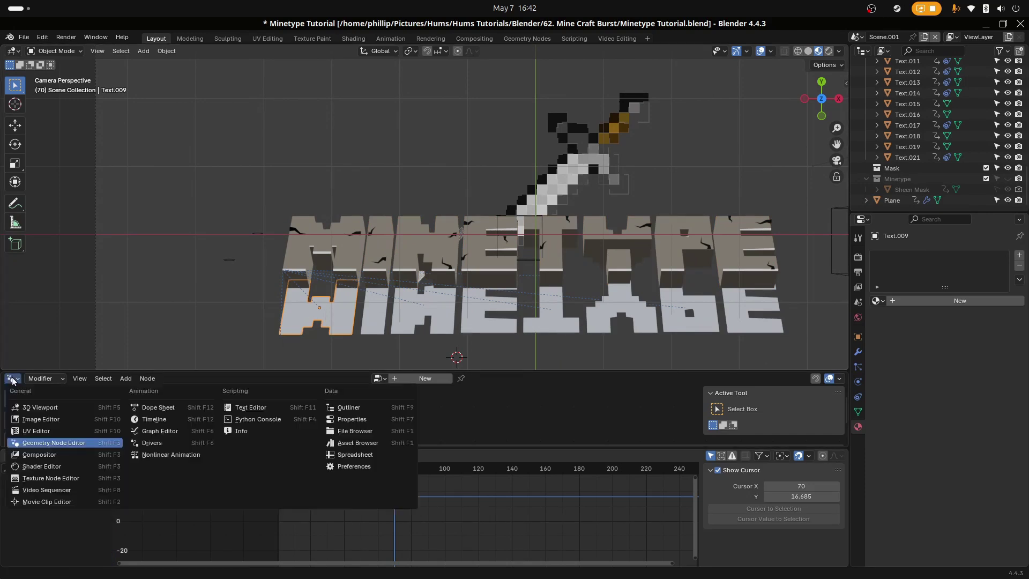
{"action": "left_click", "coordinate": [42, 466]}
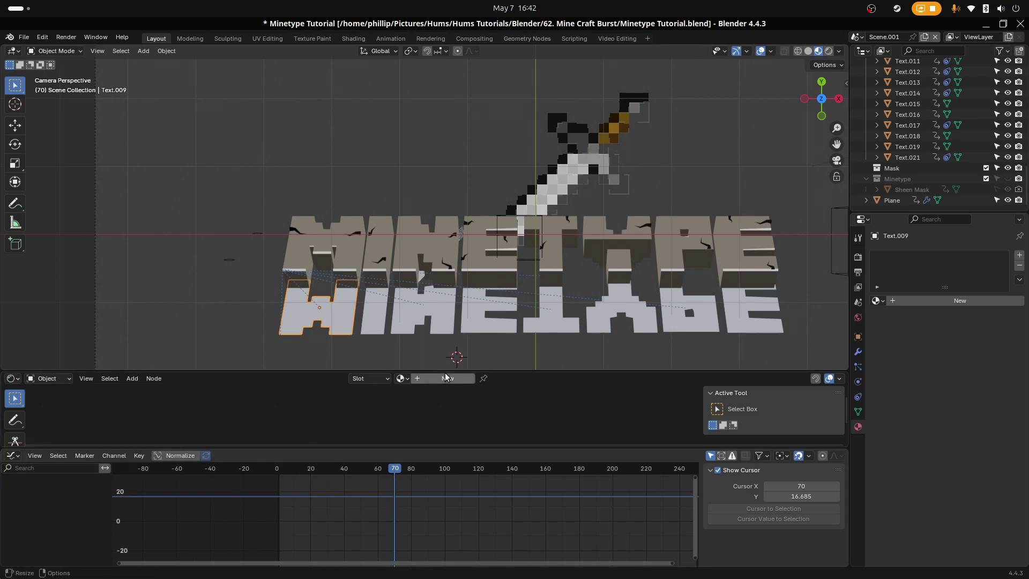
{"action": "left_click_drag", "start_coordinate": [446, 371], "coordinate": [448, 295]}
{"action": "left_click", "coordinate": [448, 299]}
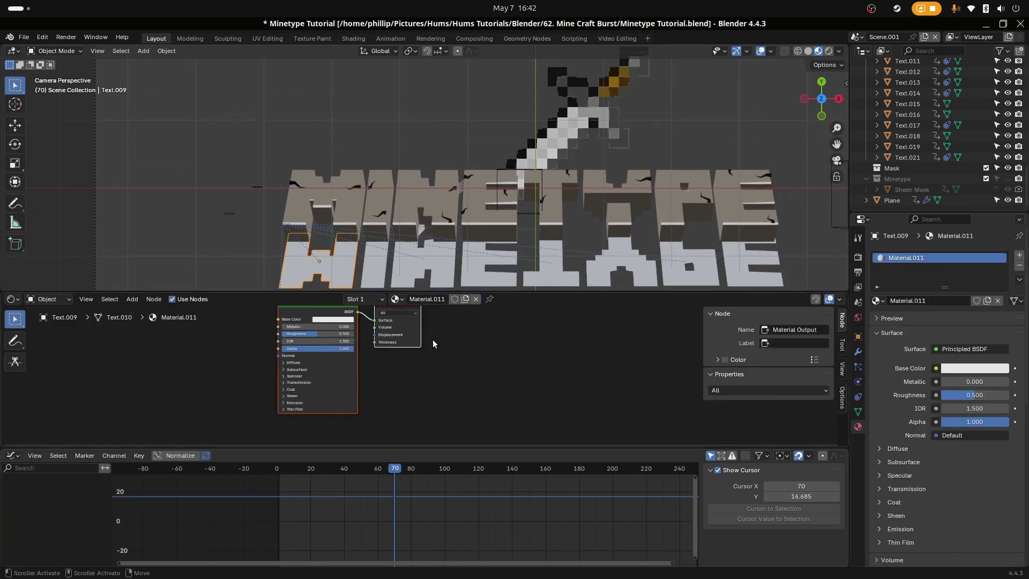
Step: Delete the Principled BSDF from the flat M's material and add a Texture Coordinate node
{"action": "left_click", "coordinate": [381, 358]}
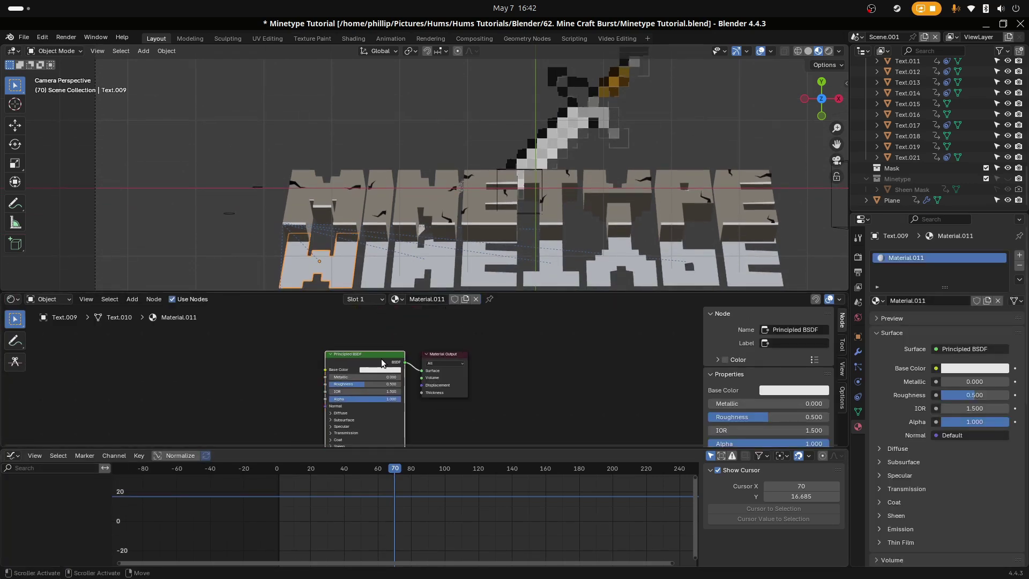
{"action": "key", "text": "x"}
{"action": "key", "text": "shift+a"}
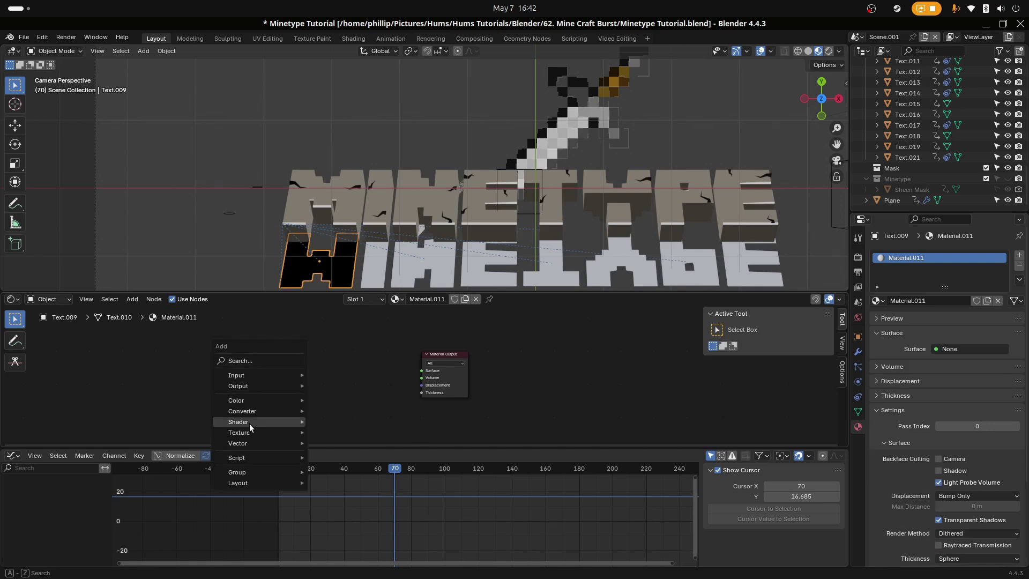
{"action": "mouse_move", "coordinate": [245, 376]}
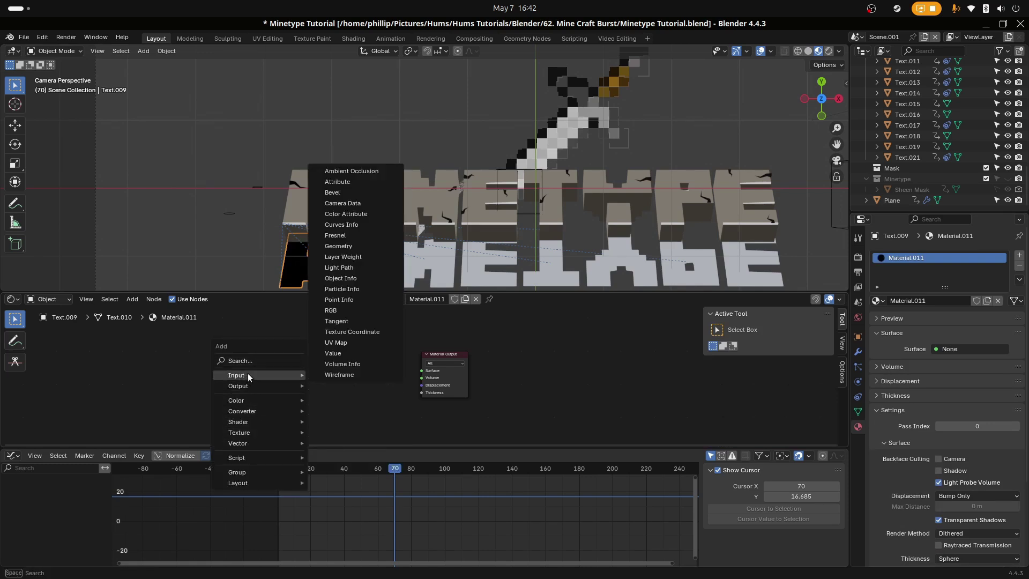
{"action": "left_click", "coordinate": [252, 361]}
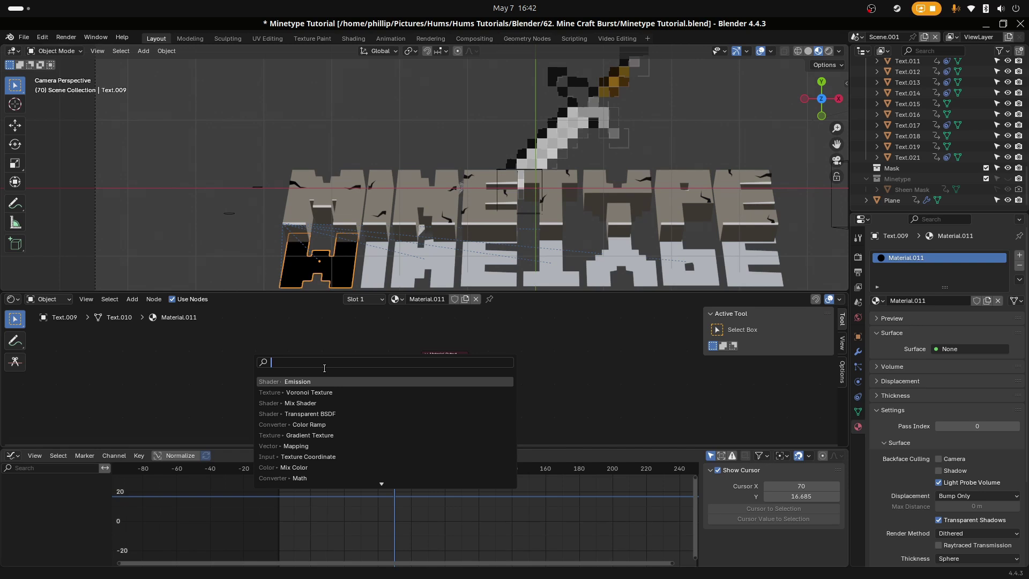
{"action": "type", "text": "text"}
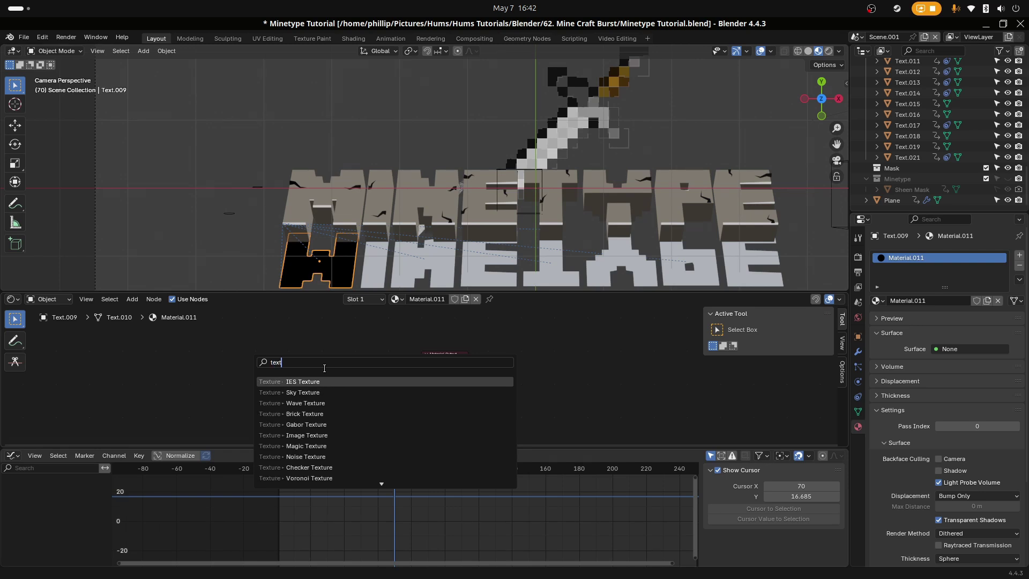
{"action": "type", "text": "ure coord"}
{"action": "key", "text": "Return"}
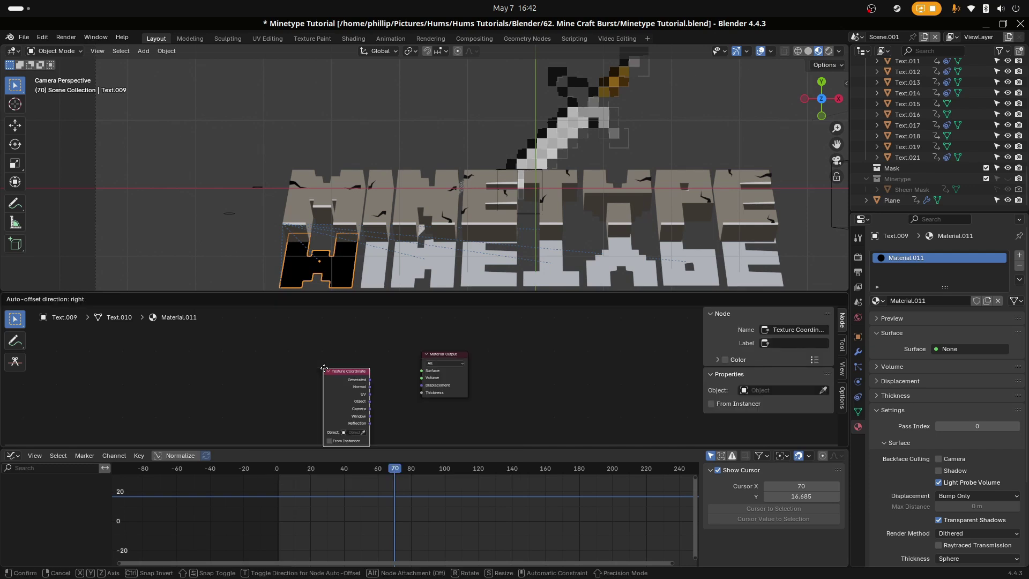
{"action": "left_click", "coordinate": [232, 357]}
Step: Add a Gradient Texture node between the Texture Coordinate and Material Output nodes
{"action": "scroll", "coordinate": [349, 391], "scroll_direction": "down", "scroll_amount": 1}
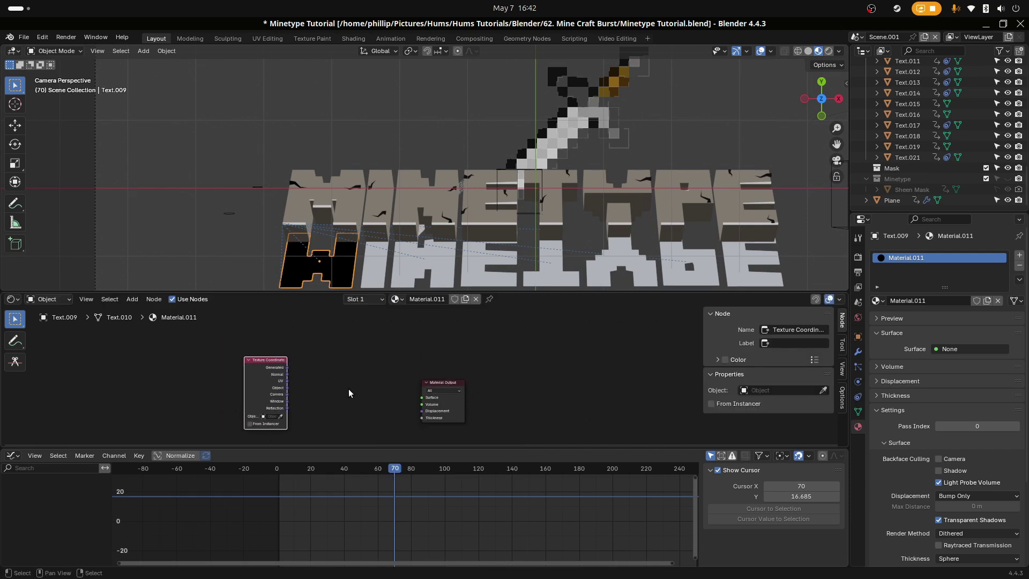
{"action": "middle_click_drag", "start_coordinate": [346, 370], "coordinate": [348, 362]}
{"action": "key", "text": "shift+a"}
{"action": "left_click", "coordinate": [347, 360]}
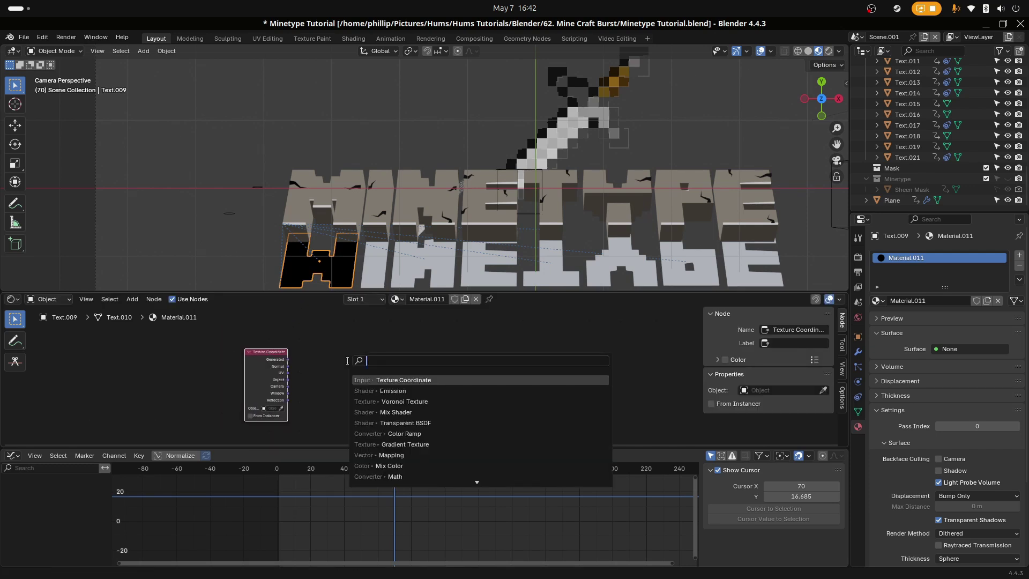
{"action": "type", "text": "grad"}
{"action": "key", "text": "Return"}
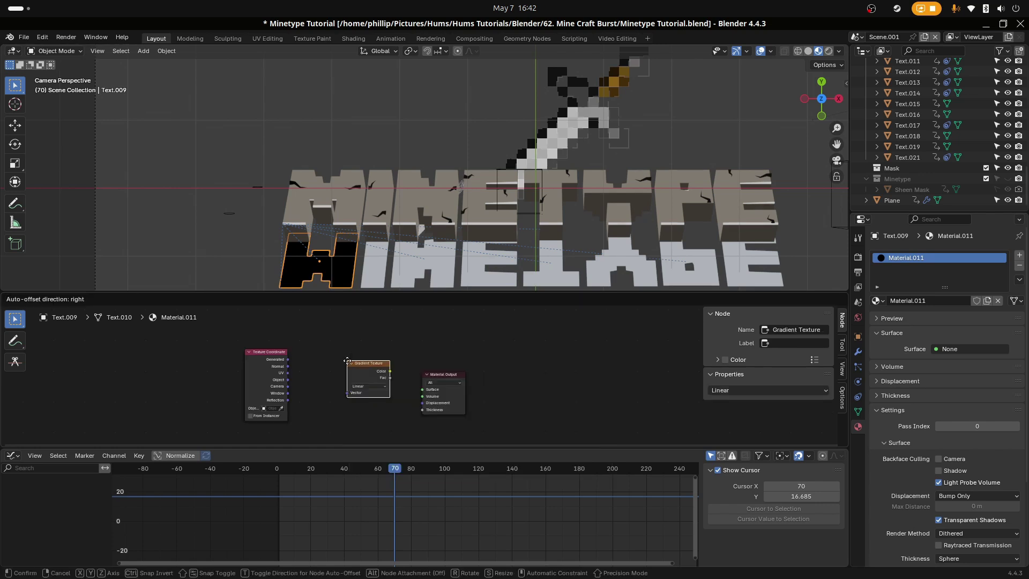
{"action": "left_click", "coordinate": [355, 371]}
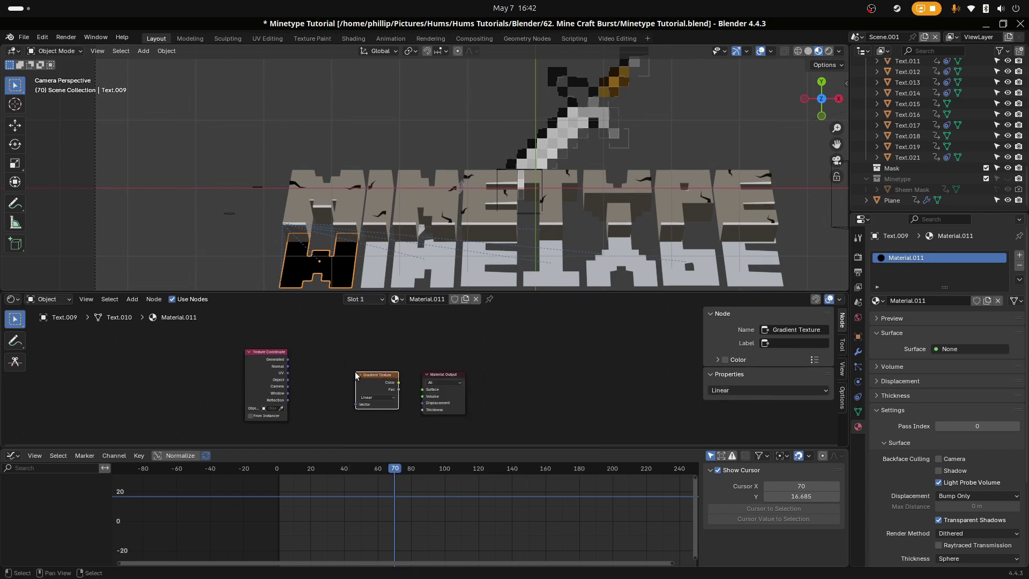
Step: Add a Mapping node between the Texture Coordinate and Gradient Texture nodes
{"action": "key", "text": "shift+a"}
{"action": "left_click", "coordinate": [336, 346]}
{"action": "type", "text": "mapp"}
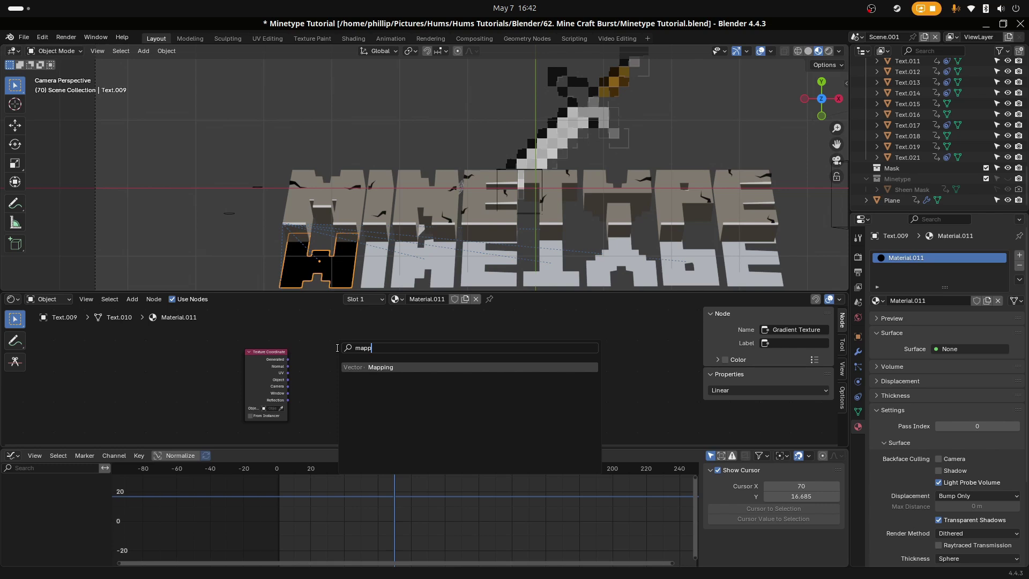
{"action": "key", "text": "Return"}
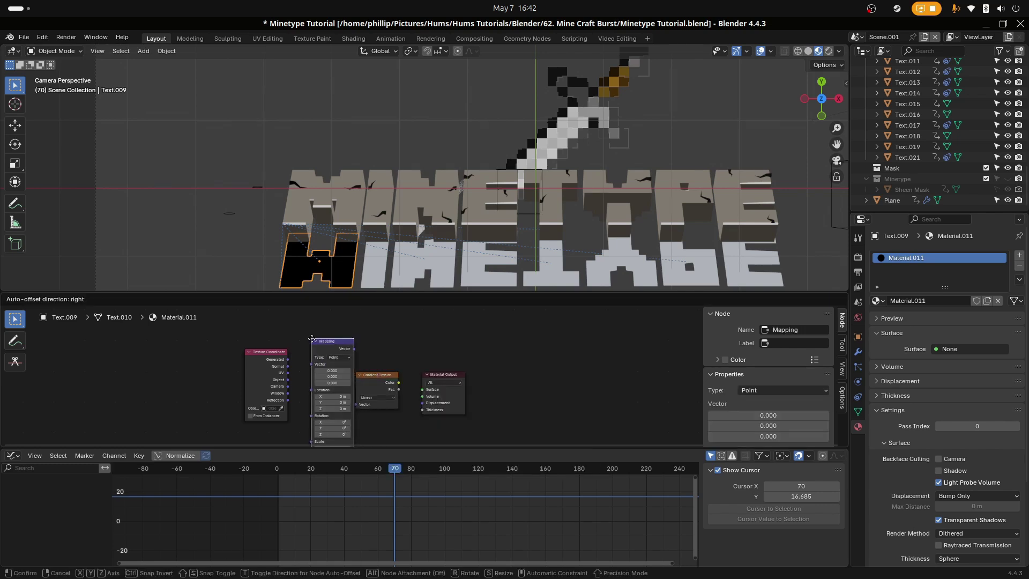
{"action": "left_click", "coordinate": [305, 336]}
Step: Move the Material Output node farther away and add a Color Ramp node after the Gradient Texture
{"action": "middle_click_drag", "start_coordinate": [357, 385], "coordinate": [435, 349]}
{"action": "left_click_drag", "start_coordinate": [516, 341], "coordinate": [604, 350]}
{"action": "middle_click_drag", "start_coordinate": [479, 389], "coordinate": [409, 418]}
{"action": "key", "text": "shift+a"}
{"action": "left_click", "coordinate": [426, 369]}
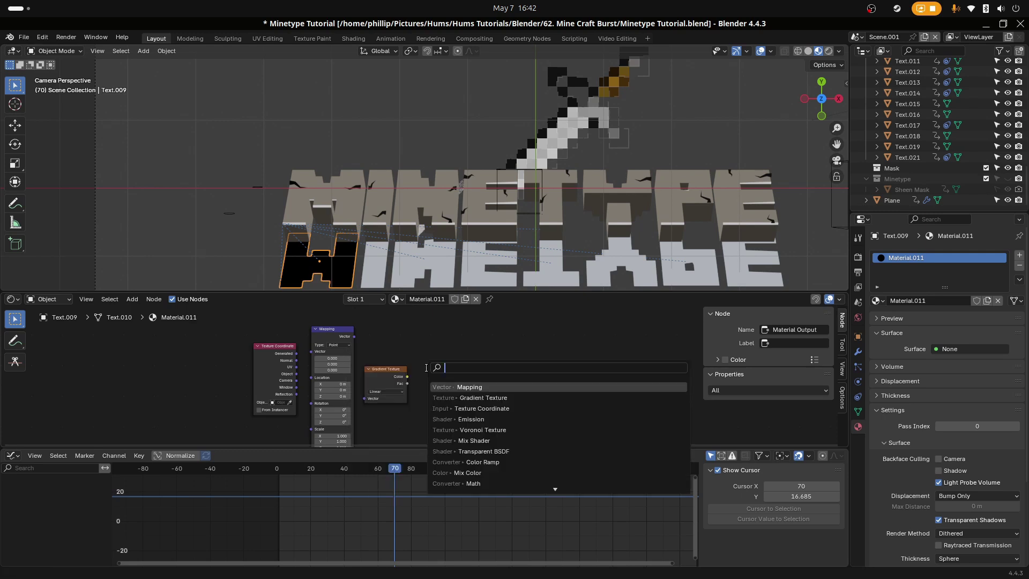
{"action": "type", "text": "ramp"}
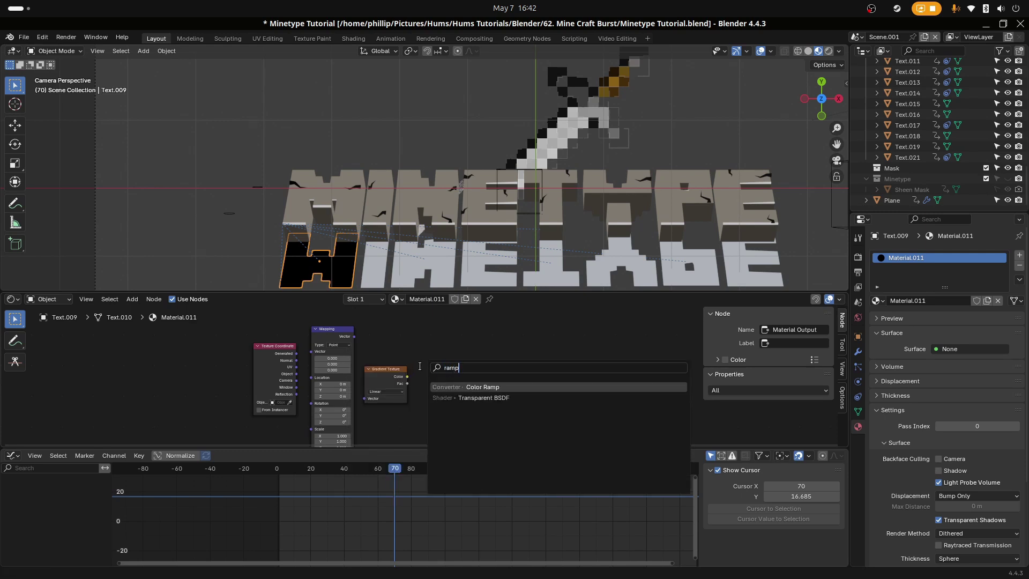
{"action": "key", "text": "Return"}
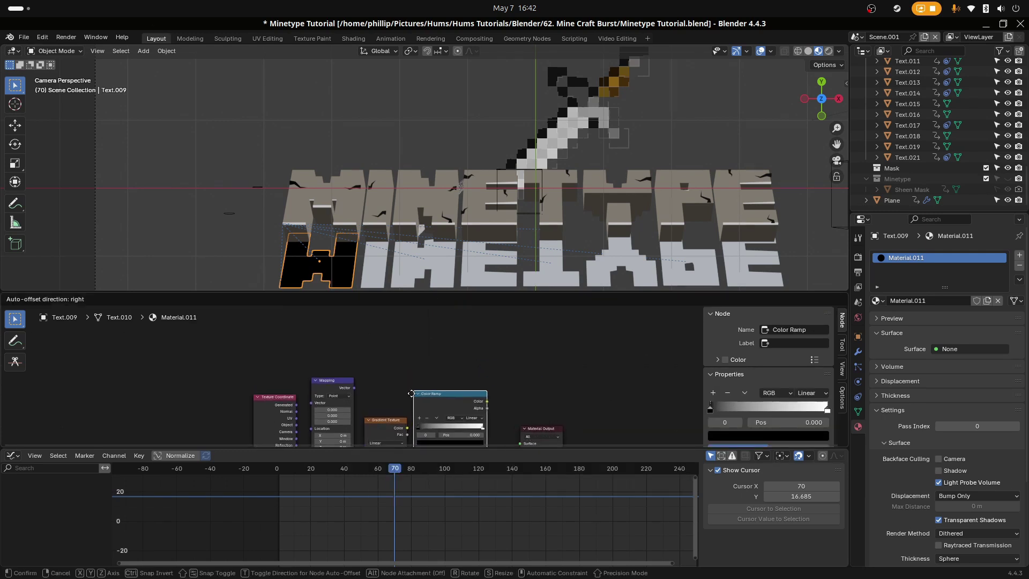
{"action": "left_click", "coordinate": [425, 400]}
Step: Spread out the Material Output, Color Ramp and Gradient Texture nodes to leave space after the Mapping node
{"action": "middle_click_drag", "start_coordinate": [535, 430], "coordinate": [466, 362]}
{"action": "left_click_drag", "start_coordinate": [483, 362], "coordinate": [581, 363]}
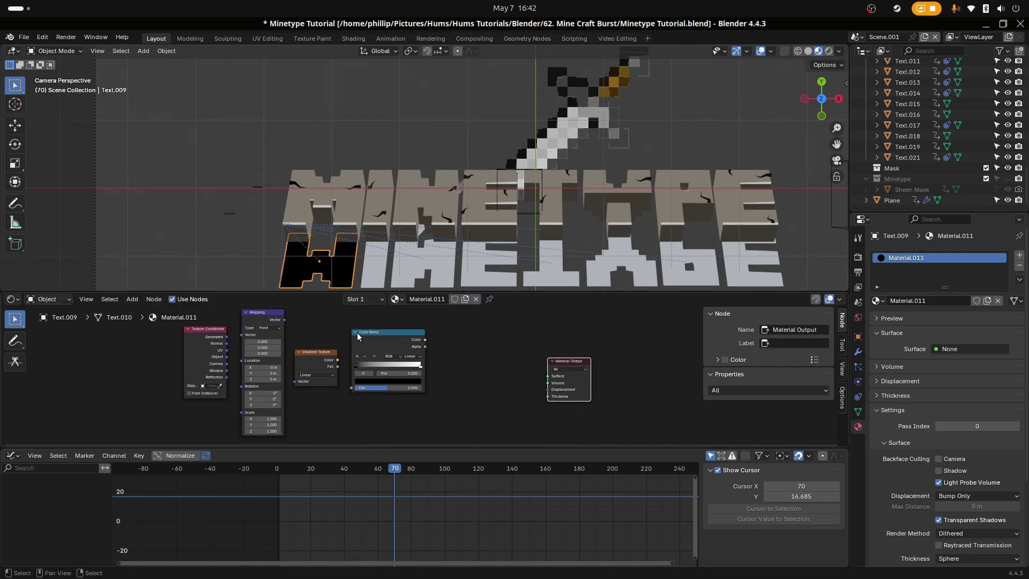
{"action": "left_click_drag", "start_coordinate": [368, 333], "coordinate": [472, 351]}
{"action": "left_click_drag", "start_coordinate": [308, 360], "coordinate": [394, 360]}
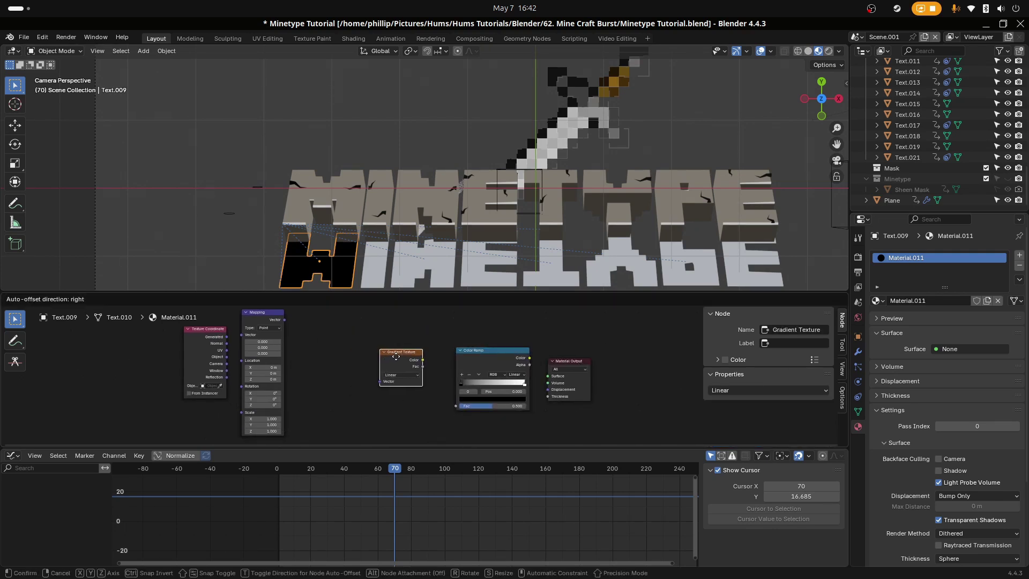
Step: Shift the Mapping and Texture Coordinate nodes closer to the Gradient Texture and move the Material Output farther from the Color Ramp
{"action": "left_click_drag", "start_coordinate": [252, 321], "coordinate": [322, 329]}
{"action": "left_click_drag", "start_coordinate": [220, 330], "coordinate": [262, 334]}
{"action": "left_click_drag", "start_coordinate": [567, 363], "coordinate": [664, 364]}
Step: Add a Transparent BSDF node between the Color Ramp and Material Output nodes
{"action": "key", "text": "shift+a"}
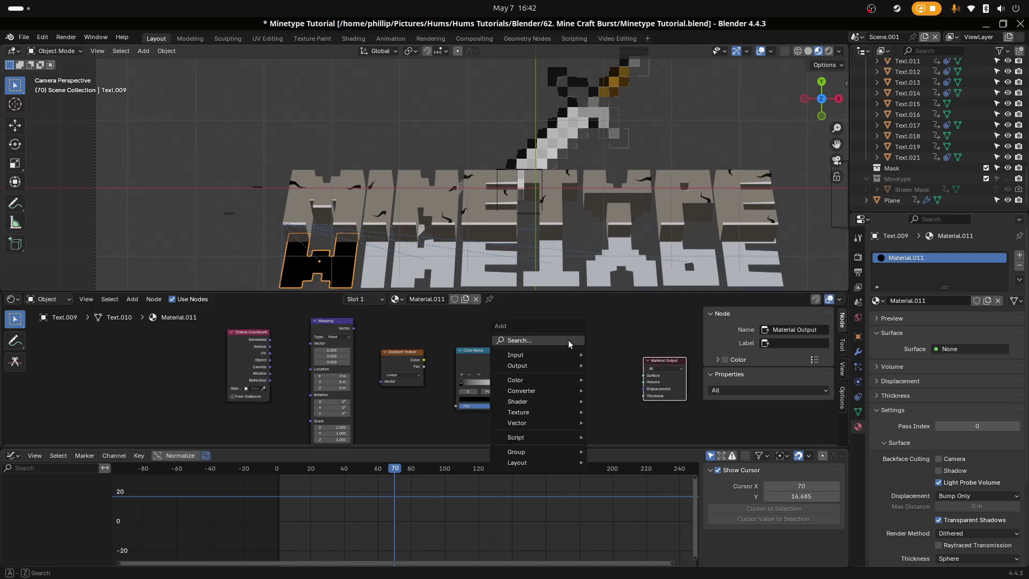
{"action": "left_click", "coordinate": [569, 340]}
{"action": "type", "text": "ans"}
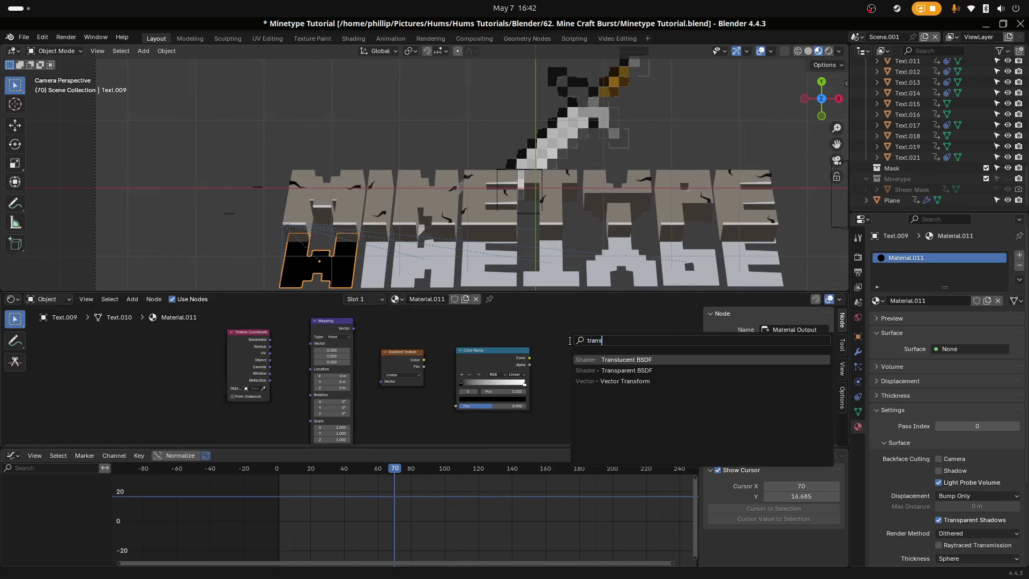
{"action": "key", "text": "Down"}
{"action": "key", "text": "Return"}
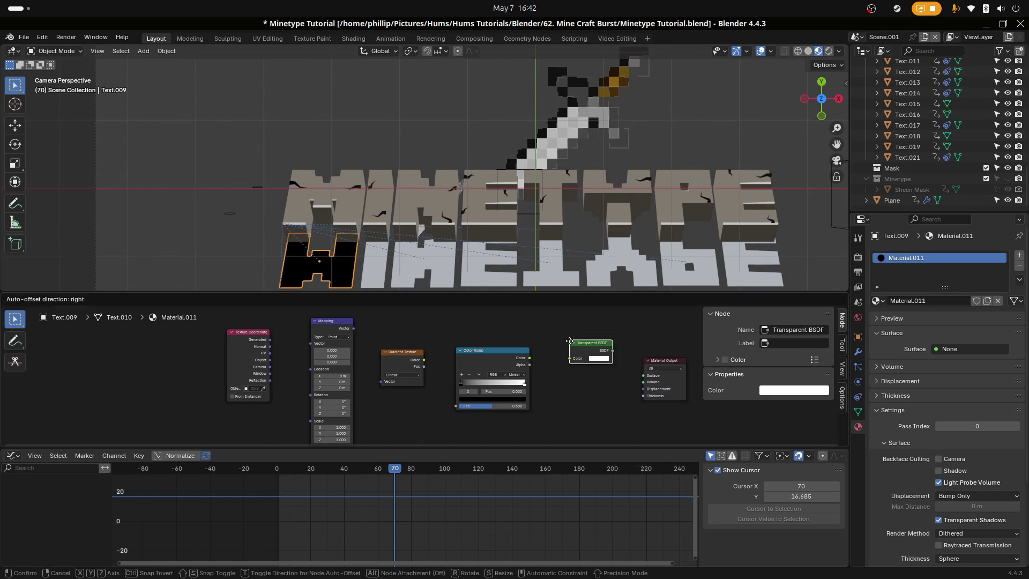
{"action": "left_click", "coordinate": [571, 355]}
Step: Add a Mix Shader node above the Transparent BSDF, ahead of the Material Output
{"action": "key", "text": "shift+a"}
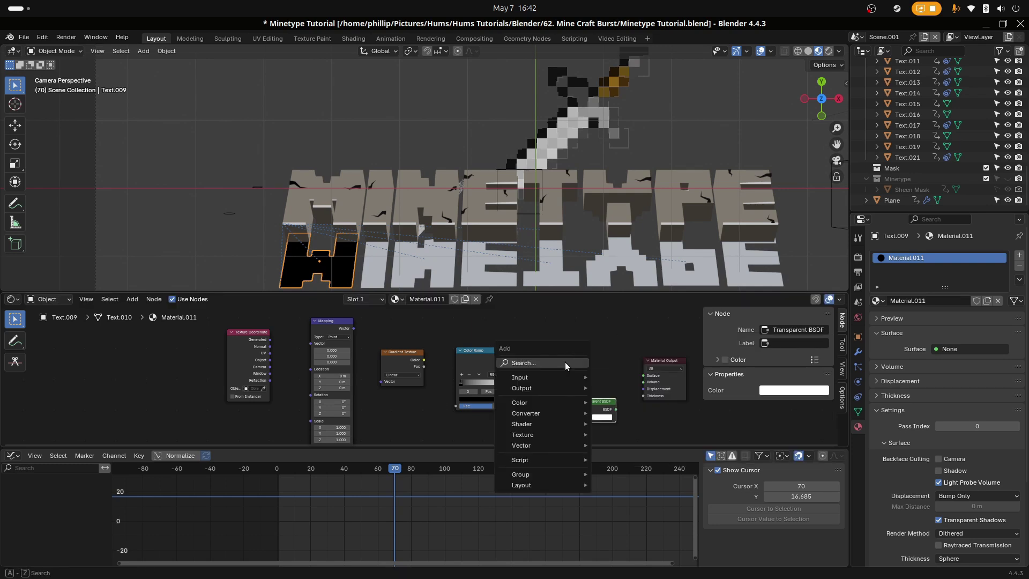
{"action": "left_click", "coordinate": [565, 361]}
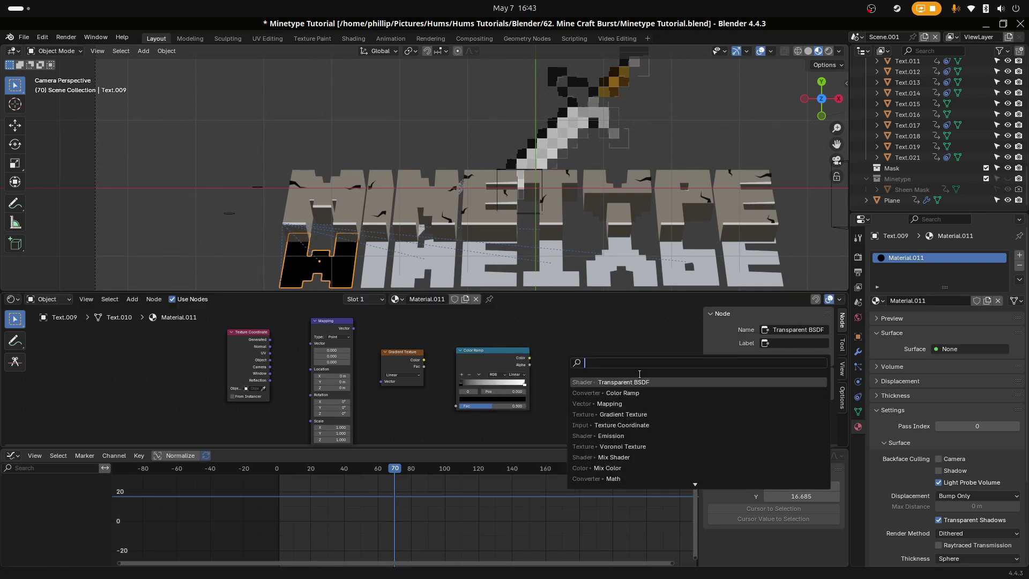
{"action": "left_click", "coordinate": [626, 456]}
{"action": "left_click", "coordinate": [573, 350]}
Step: Connect the Color Ramp's Color to the Mix Shader's first Shader input and the repositioned Transparent BSDF to the second
{"action": "left_click_drag", "start_coordinate": [530, 357], "coordinate": [571, 375]}
{"action": "left_click", "coordinate": [581, 403]}
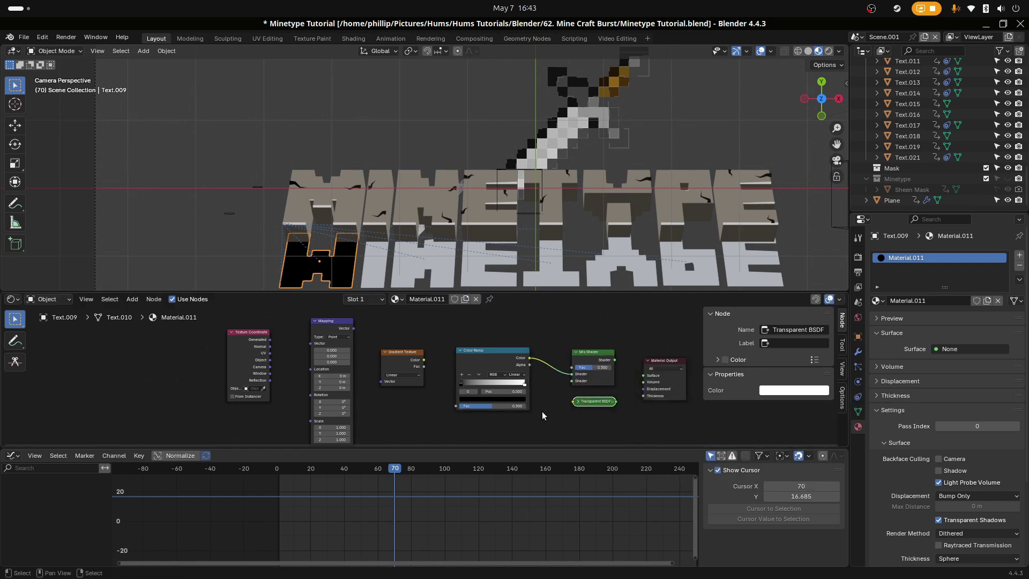
{"action": "left_click", "coordinate": [576, 401]}
{"action": "left_click_drag", "start_coordinate": [614, 413], "coordinate": [573, 381]}
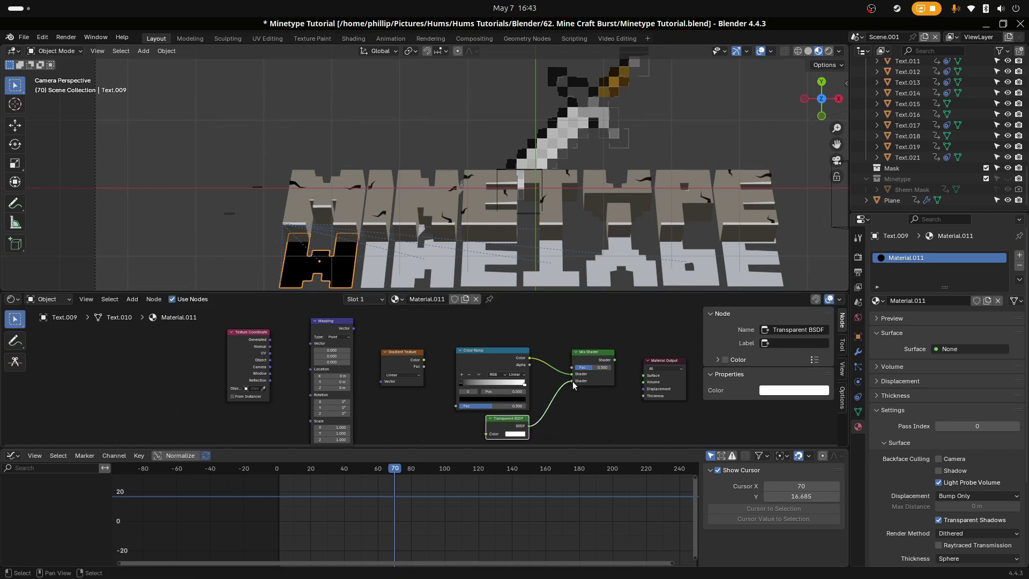
Step: Link the Texture Coordinate's Object output through Mapping and Gradient Texture into the Color Ramp's Fac input
{"action": "left_click_drag", "start_coordinate": [424, 359], "coordinate": [455, 406]}
{"action": "left_click_drag", "start_coordinate": [354, 328], "coordinate": [381, 381]}
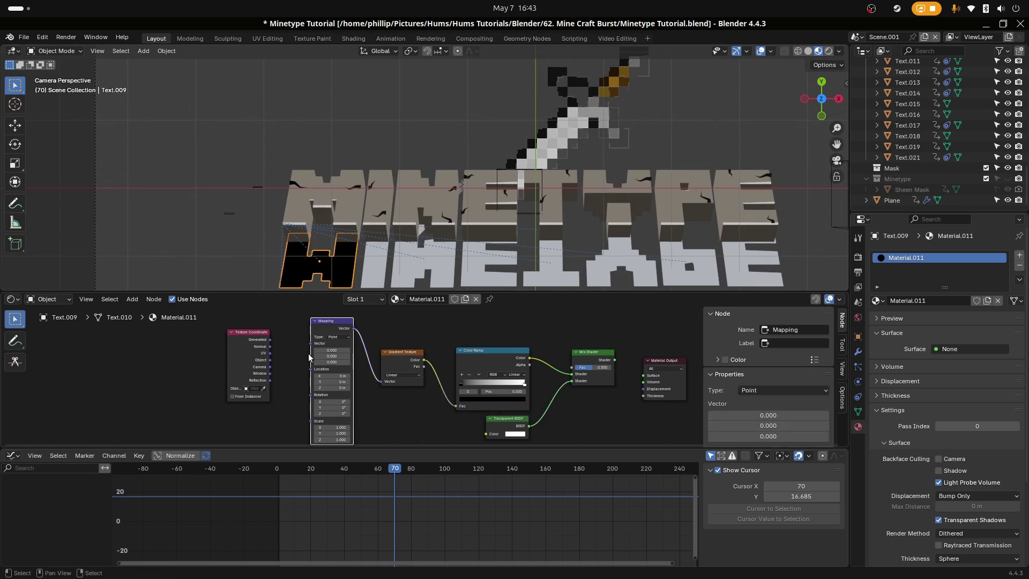
{"action": "left_click_drag", "start_coordinate": [277, 366], "coordinate": [312, 342]}
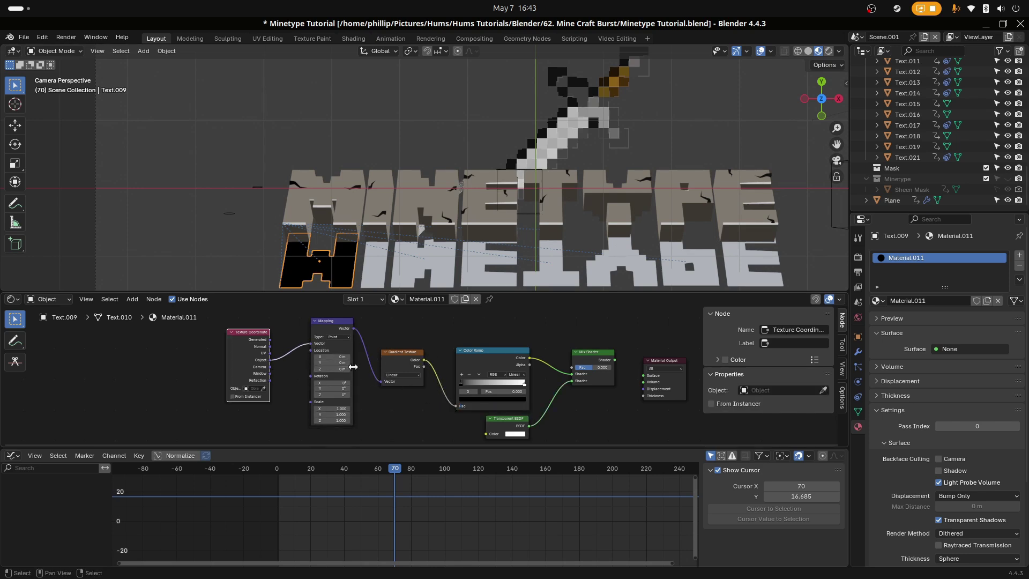
Step: Insert a Separate XYZ node on the link between the Mapping and Gradient Texture nodes
{"action": "scroll", "coordinate": [384, 394], "scroll_direction": "up", "scroll_amount": 2}
{"action": "key", "text": "shift+a"}
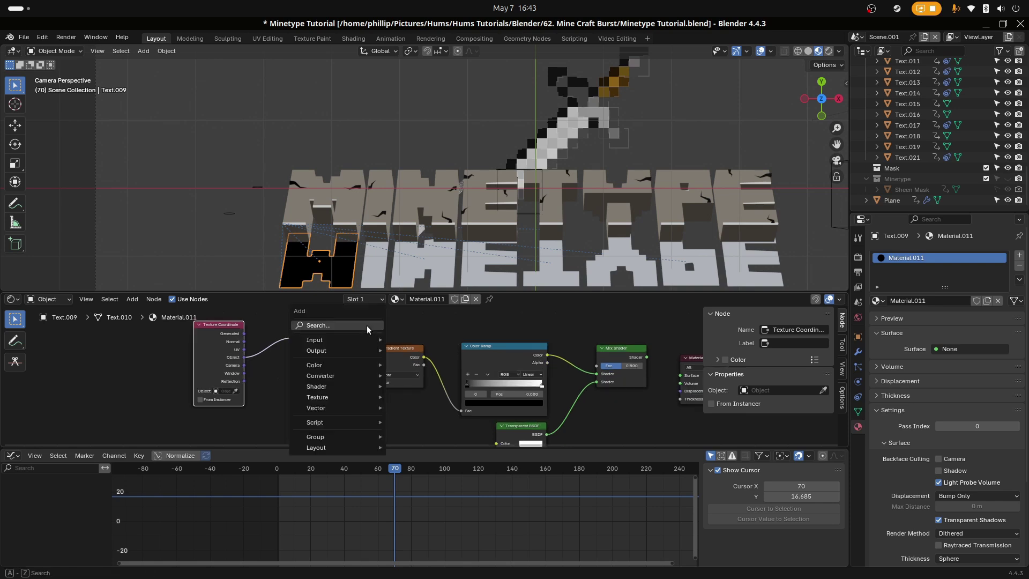
{"action": "left_click", "coordinate": [366, 326]}
{"action": "type", "text": "sep"}
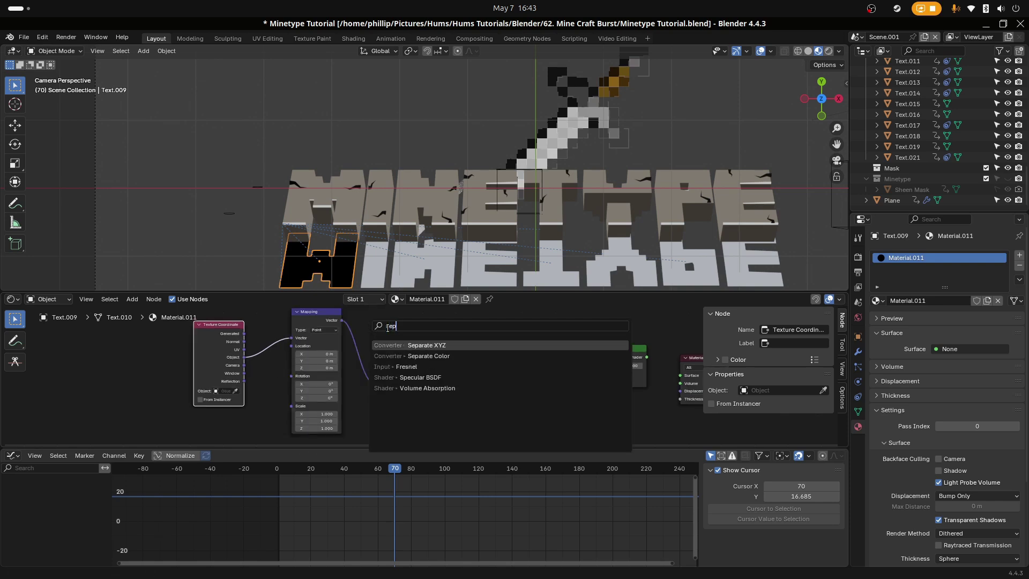
{"action": "key", "text": "Return"}
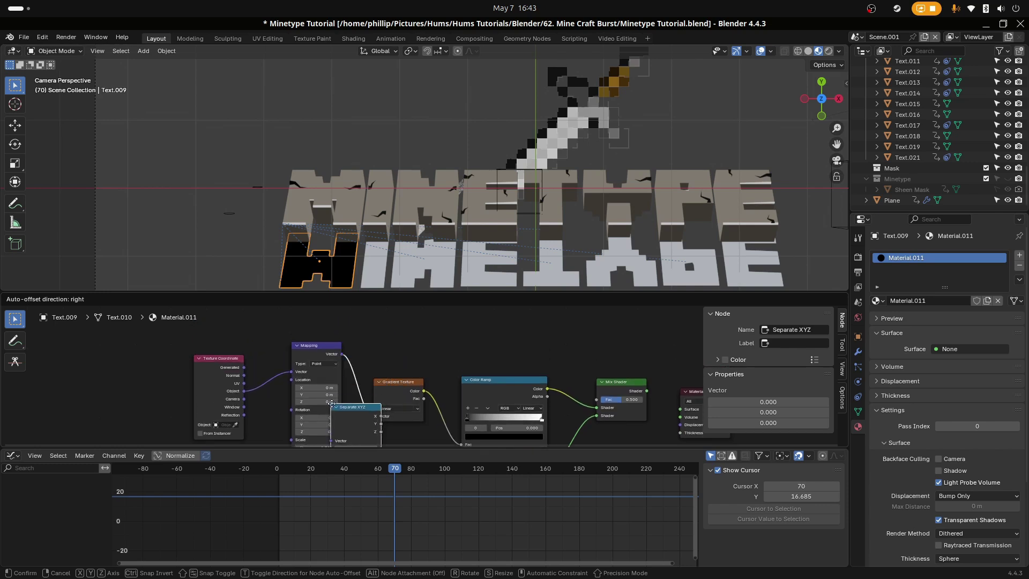
{"action": "left_click", "coordinate": [337, 353]}
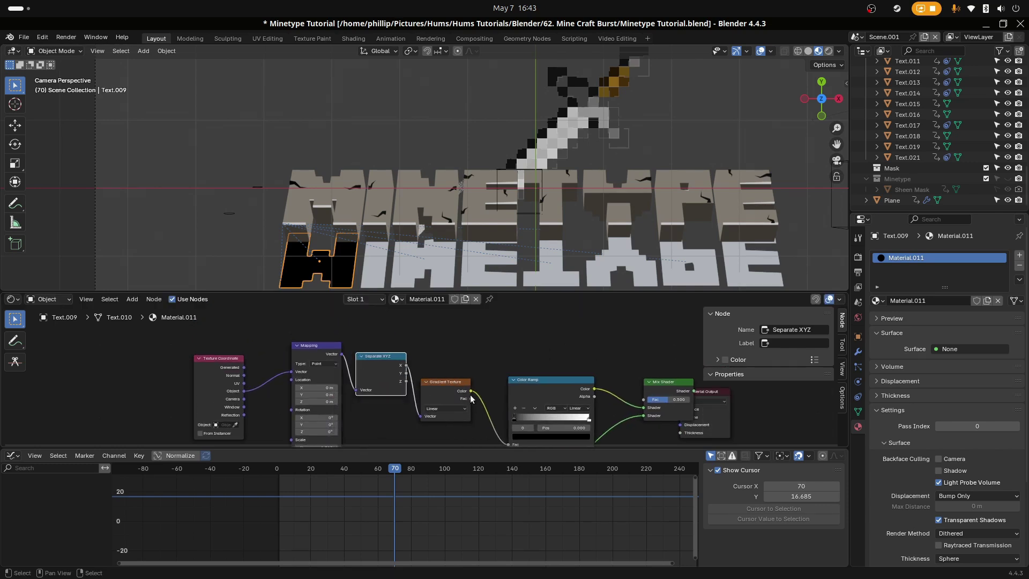
Step: Move the Color Ramp's white stop to 0.705 and connect the Separate XYZ's Y output to the Gradient Texture's Vector input
{"action": "mouse_move", "coordinate": [471, 382]}
{"action": "middle_mouse_down"}
{"action": "mouse_move", "coordinate": [540, 373]}
{"action": "mouse_move", "coordinate": [484, 370]}
{"action": "middle_mouse_up"}
{"action": "scroll", "coordinate": [491, 375], "scroll_direction": "up", "scroll_amount": 2}
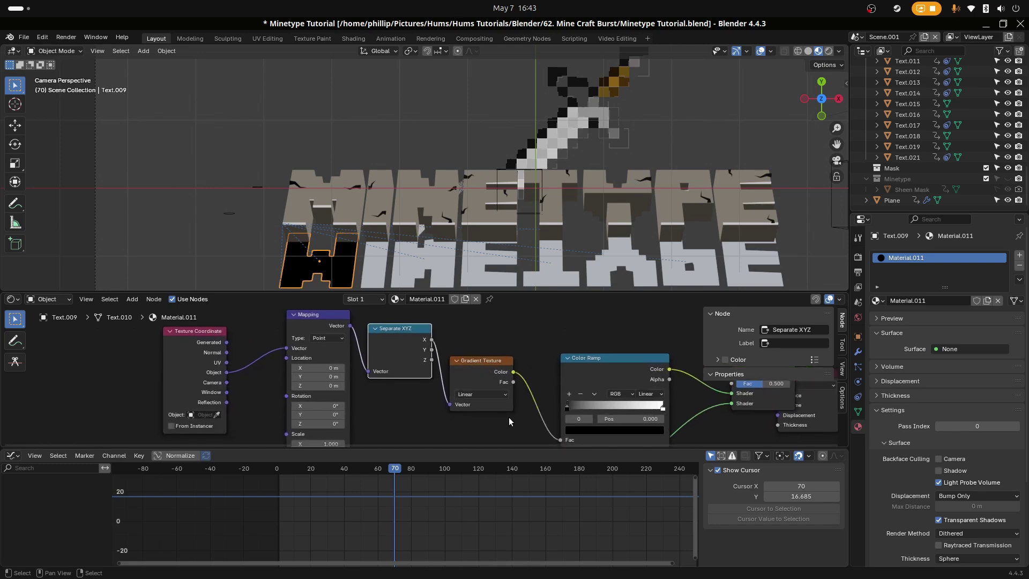
{"action": "left_click_drag", "start_coordinate": [588, 409], "coordinate": [635, 406]}
{"action": "left_click_drag", "start_coordinate": [432, 350], "coordinate": [449, 405]}
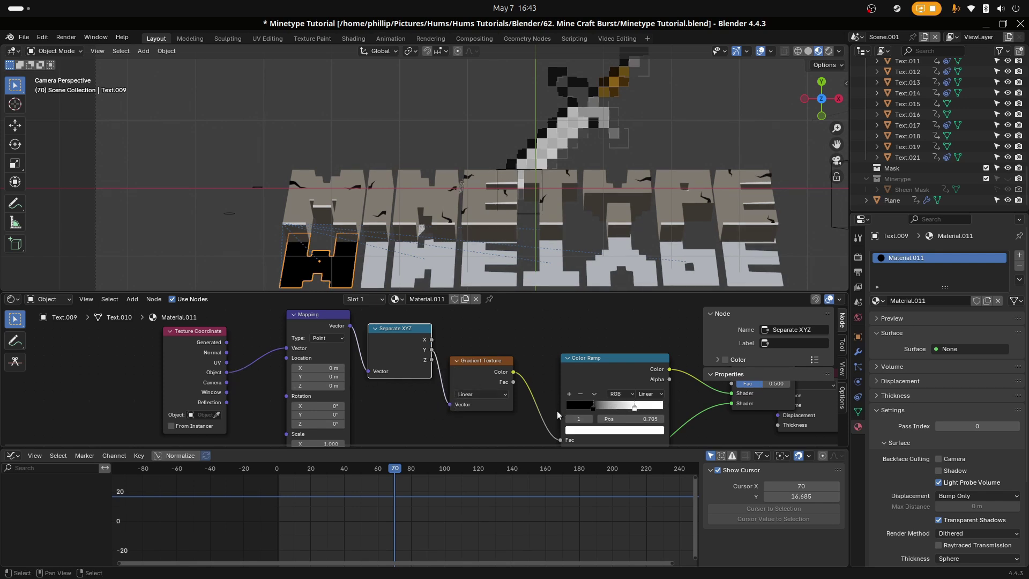
Step: Place the Color Ramp's black stop at 0 and white stop at 0.832, and connect the Mix Shader to the Material Output's Surface
{"action": "left_click_drag", "start_coordinate": [593, 408], "coordinate": [563, 408]}
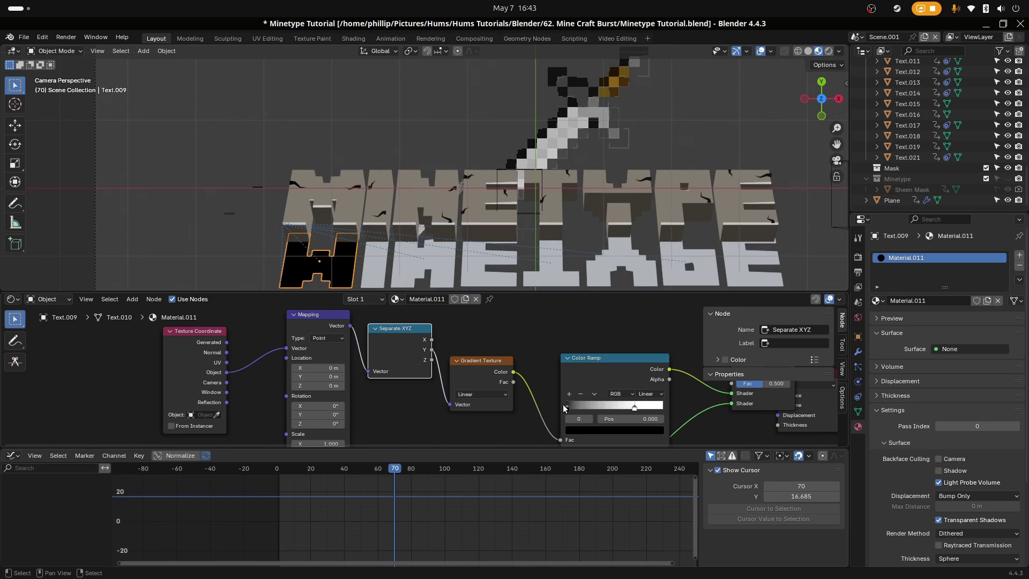
{"action": "left_click_drag", "start_coordinate": [634, 407], "coordinate": [647, 408]}
{"action": "scroll", "coordinate": [629, 377], "scroll_direction": "down", "scroll_amount": 2}
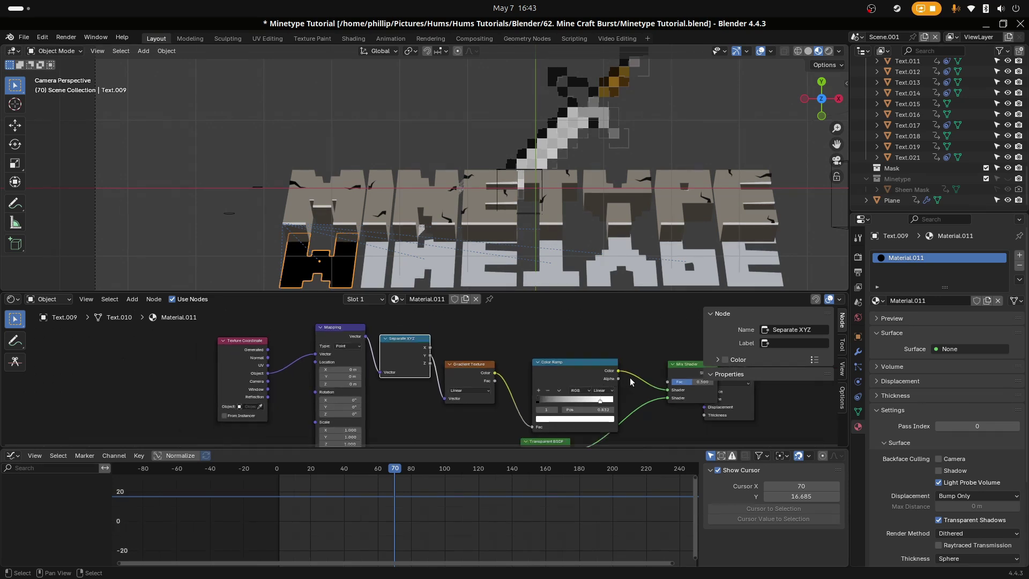
{"action": "middle_click_drag", "start_coordinate": [617, 399], "coordinate": [523, 377]}
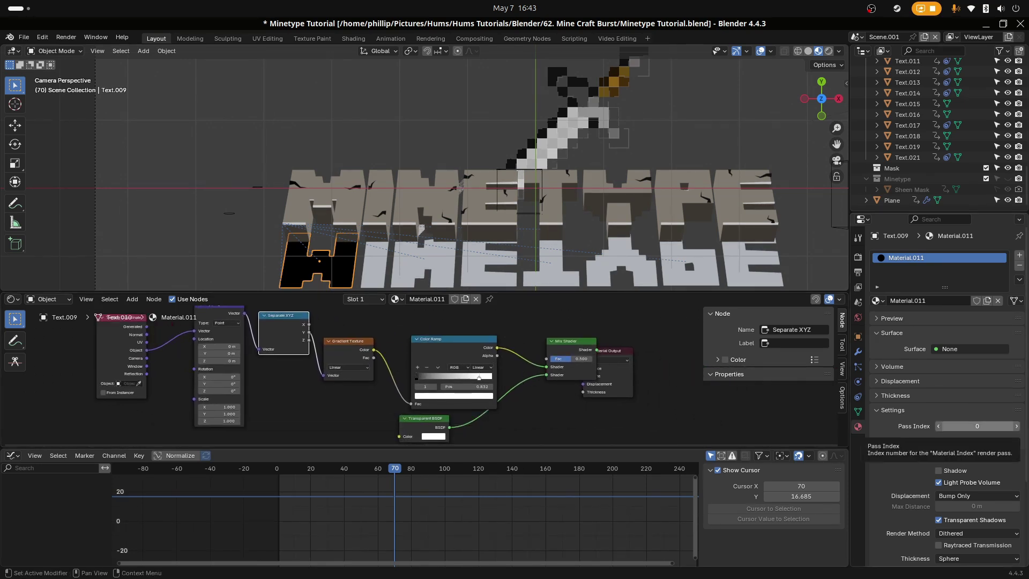
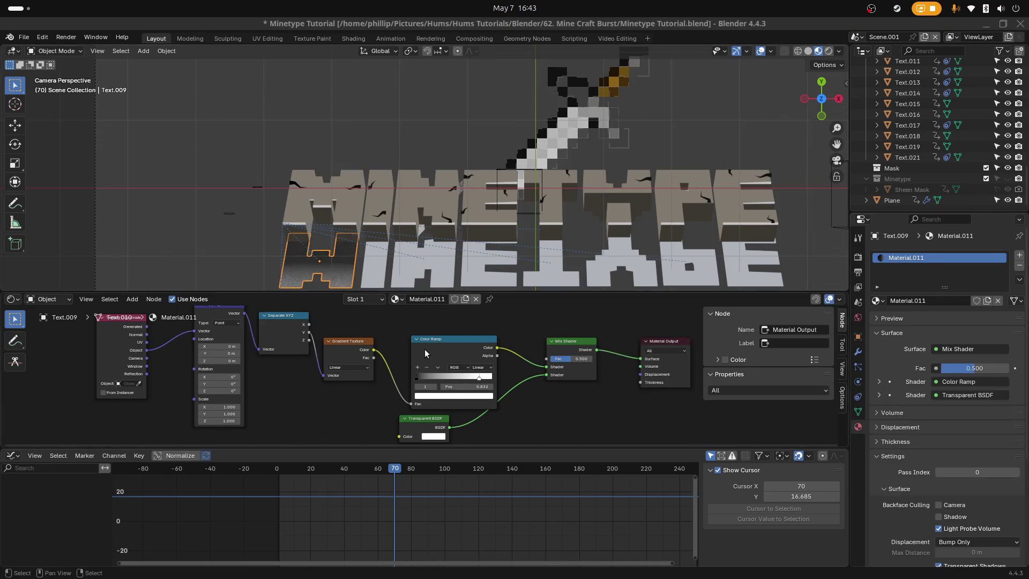
Step: Try the Color Ramp reversed from white to black, and return it to black at 0 and white at 1
{"action": "scroll", "coordinate": [456, 386], "scroll_direction": "up", "scroll_amount": 1}
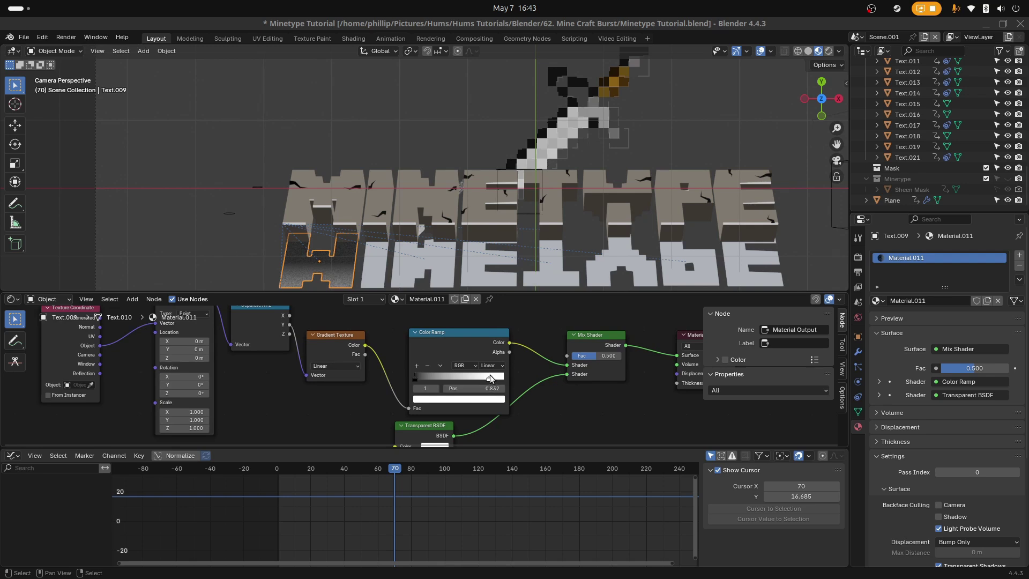
{"action": "left_click_drag", "start_coordinate": [489, 377], "coordinate": [514, 380]}
{"action": "left_click_drag", "start_coordinate": [440, 380], "coordinate": [414, 380]}
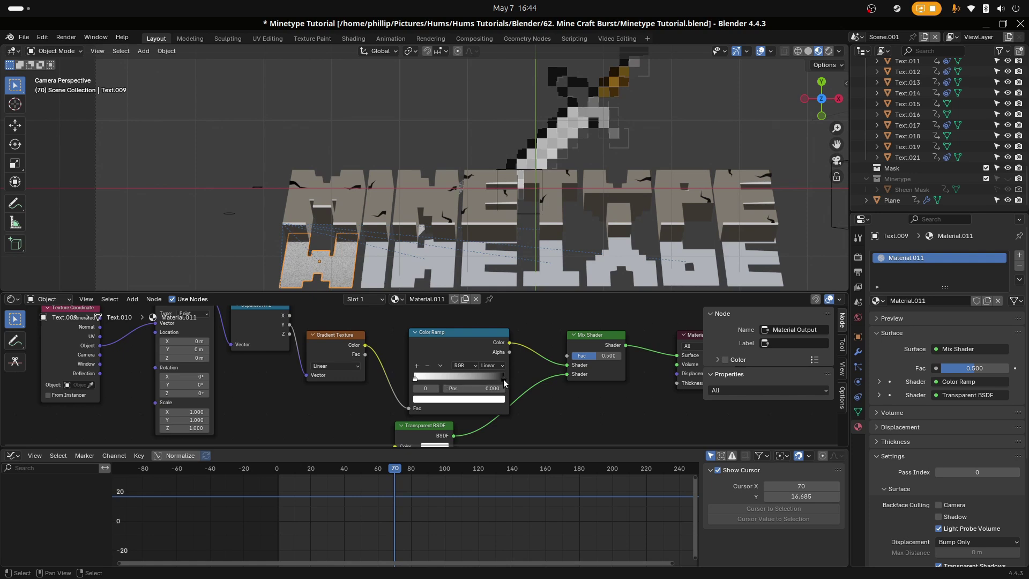
{"action": "mouse_move", "coordinate": [503, 378]}
{"action": "left_mouse_down"}
{"action": "mouse_move", "coordinate": [419, 380]}
{"action": "mouse_move", "coordinate": [518, 382]}
{"action": "left_mouse_up"}
{"action": "left_click_drag", "start_coordinate": [426, 378], "coordinate": [368, 366]}
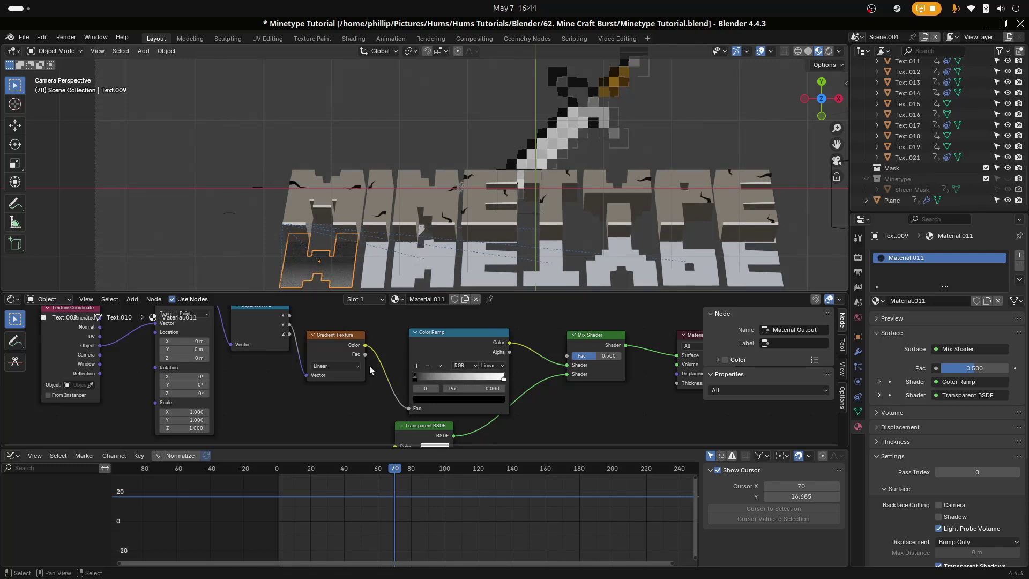
Step: Set the white Color Ramp stop's alpha to 0 and connect the ramp's Alpha output to the Mix Shader's Fac
{"action": "left_click", "coordinate": [504, 378]}
{"action": "left_click", "coordinate": [490, 399]}
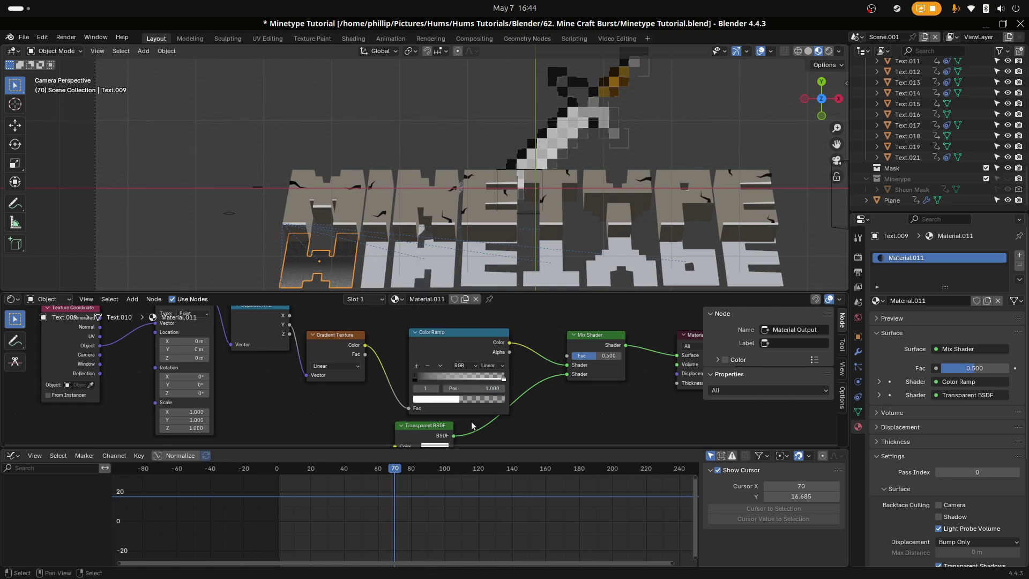
{"action": "middle_click_drag", "start_coordinate": [570, 383], "coordinate": [474, 390]}
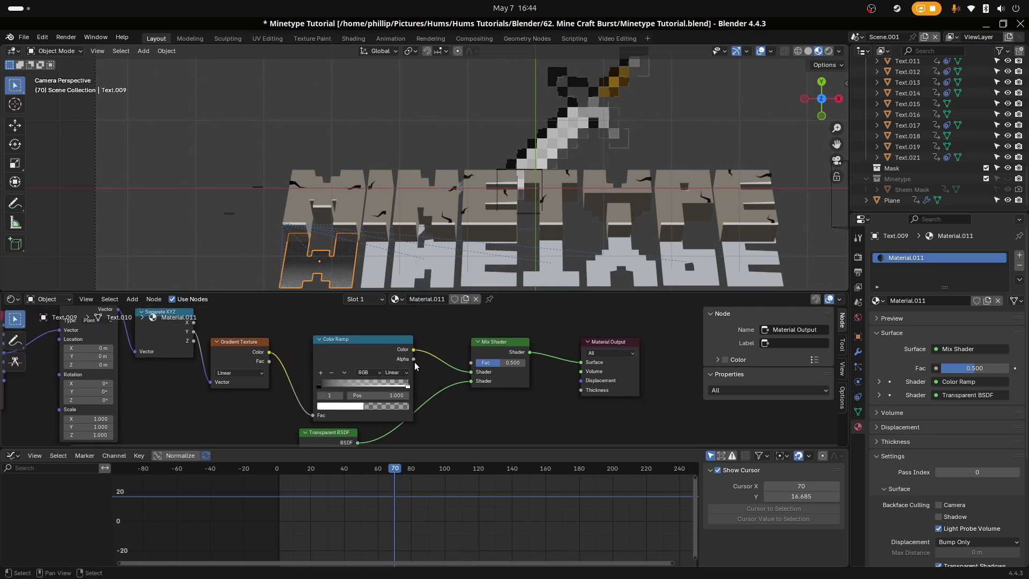
{"action": "left_click_drag", "start_coordinate": [413, 359], "coordinate": [471, 362]}
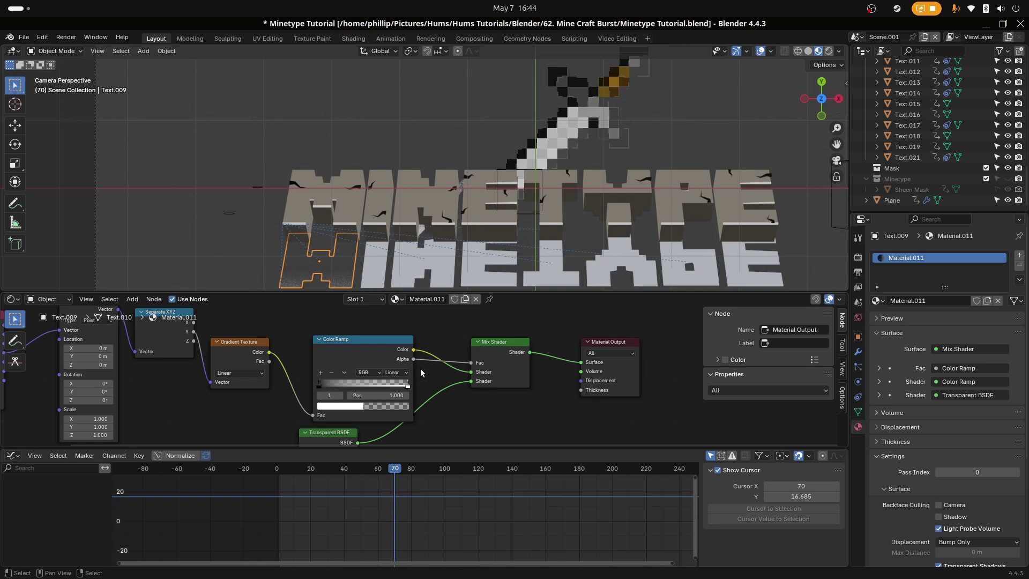
Step: Swap the Color Ramp stops so transparent white sits at 0 and black at 1, and set the Mapping's Y location to 0.7 m
{"action": "mouse_move", "coordinate": [407, 386]}
{"action": "left_mouse_down"}
{"action": "mouse_move", "coordinate": [332, 389]}
{"action": "mouse_move", "coordinate": [410, 385]}
{"action": "left_mouse_up"}
{"action": "left_click_drag", "start_coordinate": [335, 386], "coordinate": [306, 389]}
{"action": "left_click", "coordinate": [407, 384]}
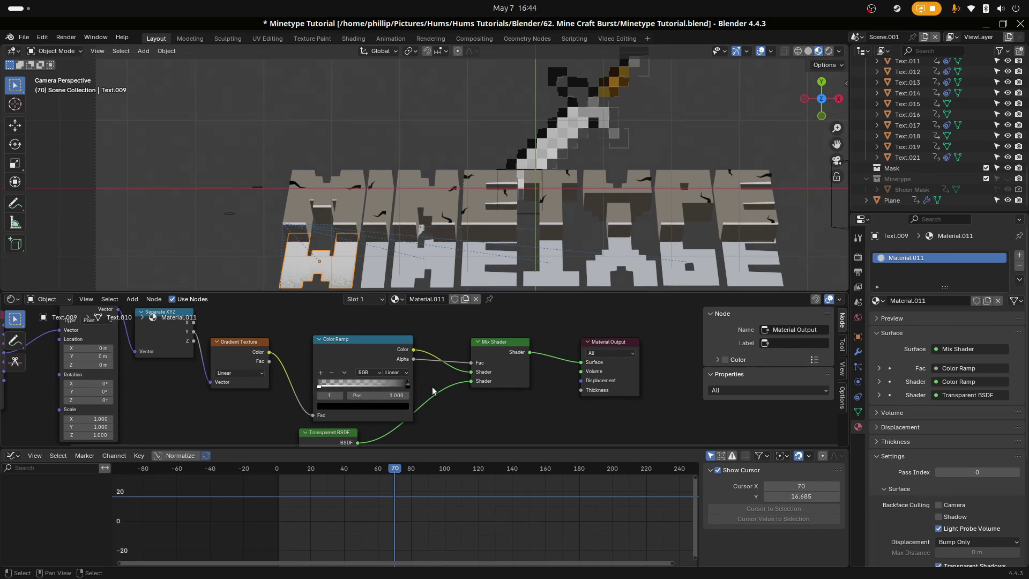
{"action": "mouse_move", "coordinate": [81, 354]}
{"action": "left_mouse_down"}
{"action": "mouse_move", "coordinate": [112, 354]}
{"action": "mouse_move", "coordinate": [86, 356]}
{"action": "left_mouse_up"}
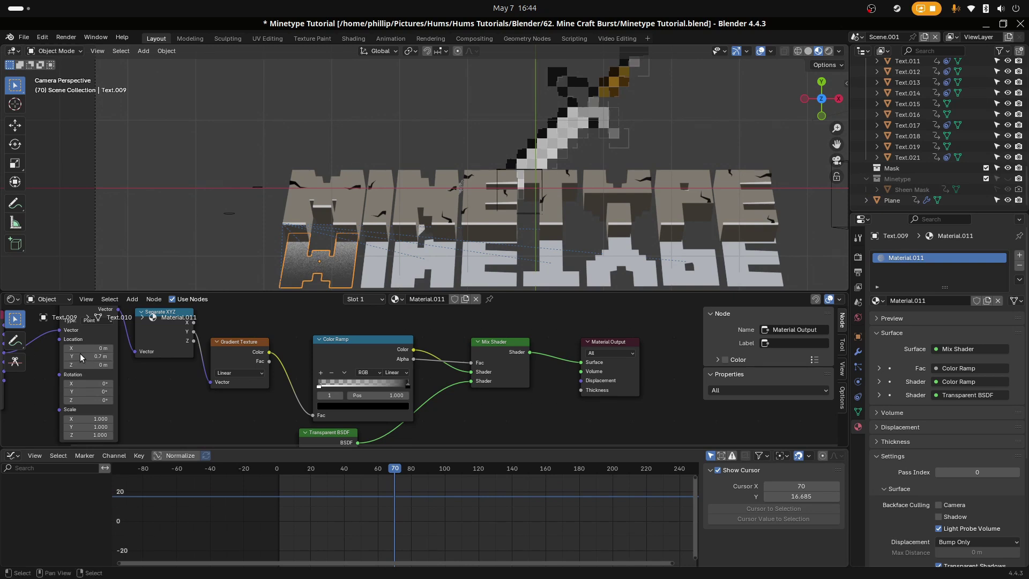
Step: Change the transparent white Color Ramp stop at position 0 to black
{"action": "middle_click_drag", "start_coordinate": [165, 379], "coordinate": [268, 379]}
{"action": "scroll", "coordinate": [317, 266], "scroll_direction": "up", "scroll_amount": 4}
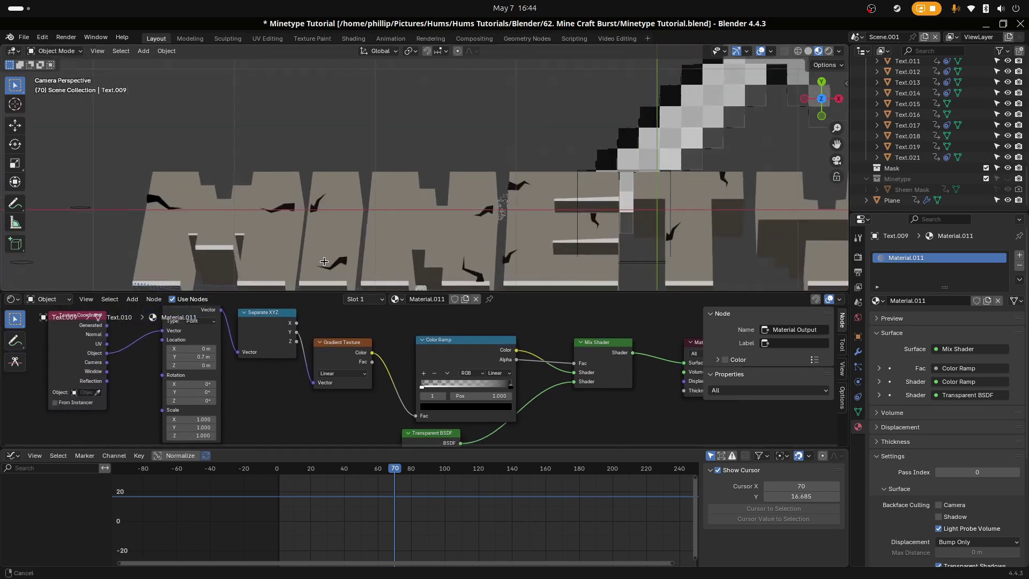
{"action": "middle_click_drag", "start_coordinate": [272, 285], "coordinate": [460, 149], "text": "shift"}
{"action": "scroll", "coordinate": [459, 149], "scroll_direction": "up", "scroll_amount": 1}
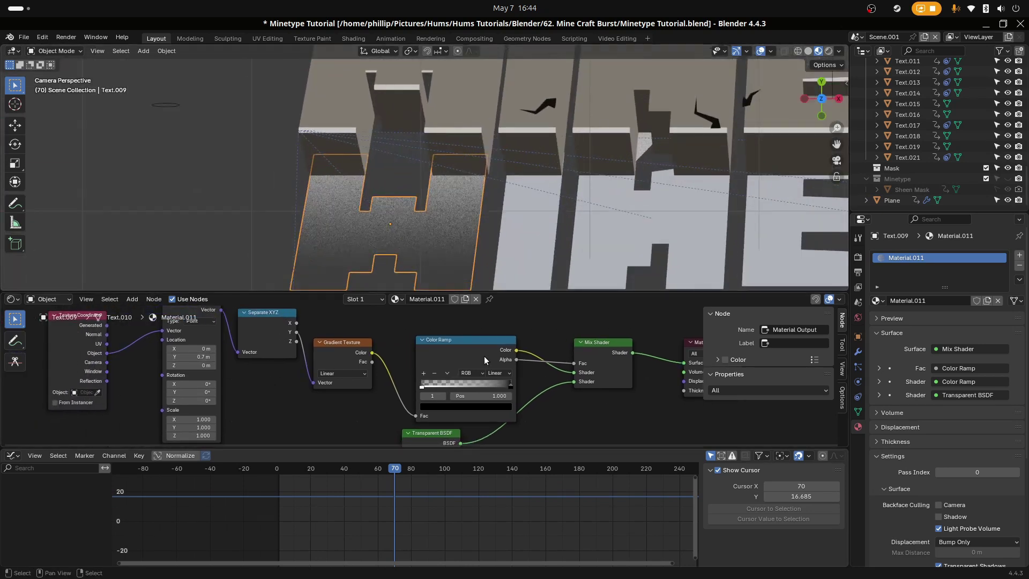
{"action": "left_click", "coordinate": [421, 387]}
{"action": "left_click", "coordinate": [434, 407]}
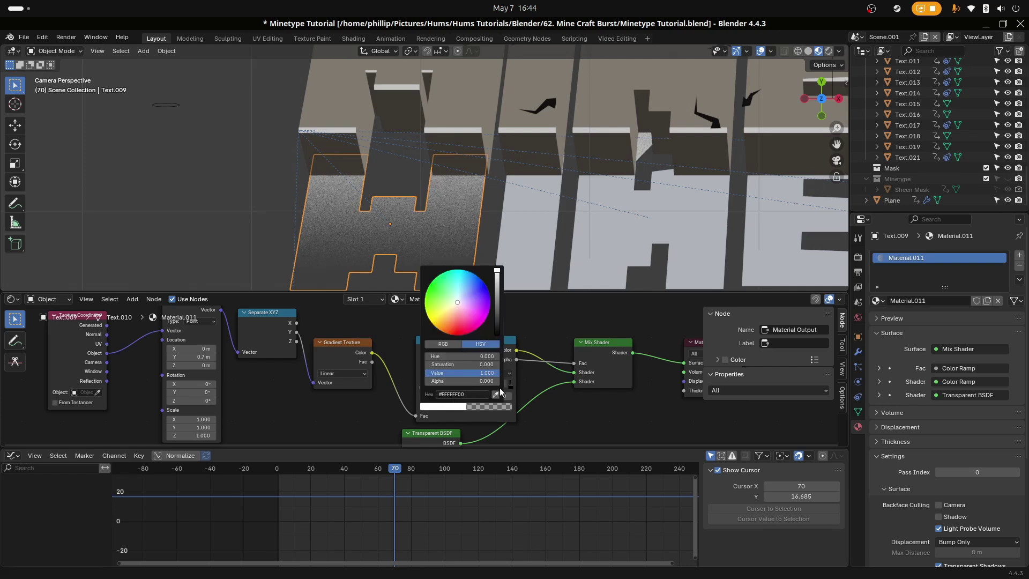
{"action": "left_click", "coordinate": [495, 330]}
Step: Deselect the gradient shadow letter and move the Color Ramp node up, away from the Transparent BSDF node
{"action": "scroll", "coordinate": [259, 207], "scroll_direction": "down", "scroll_amount": 1}
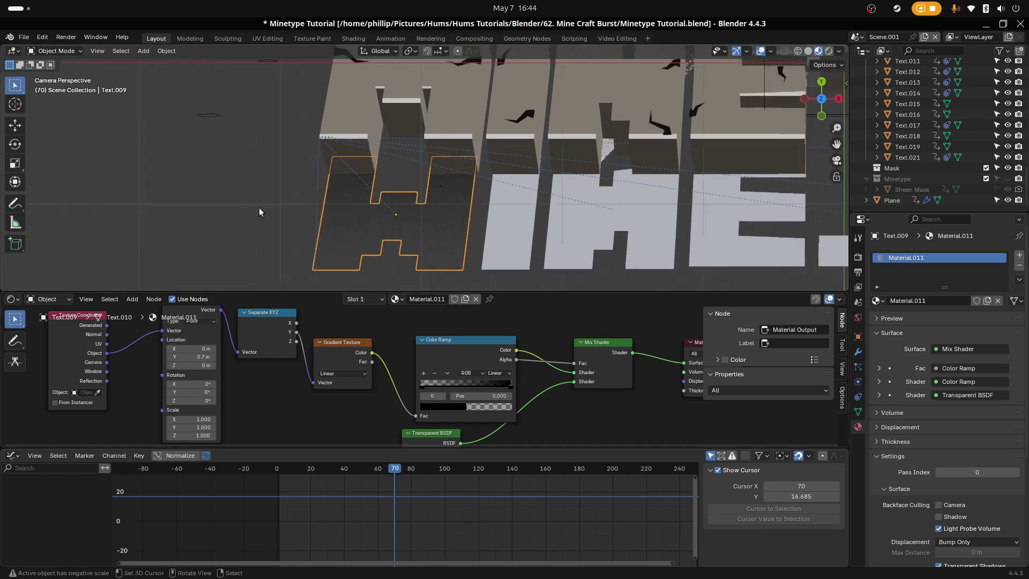
{"action": "scroll", "coordinate": [335, 305], "scroll_direction": "down", "scroll_amount": 1}
{"action": "scroll", "coordinate": [332, 239], "scroll_direction": "down", "scroll_amount": 3}
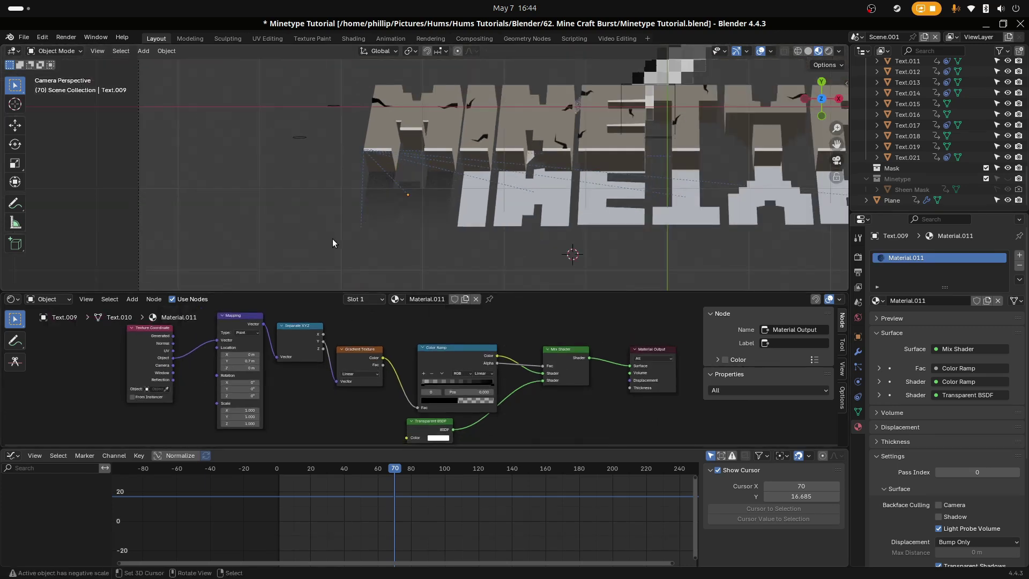
{"action": "scroll", "coordinate": [440, 237], "scroll_direction": "up", "scroll_amount": 2}
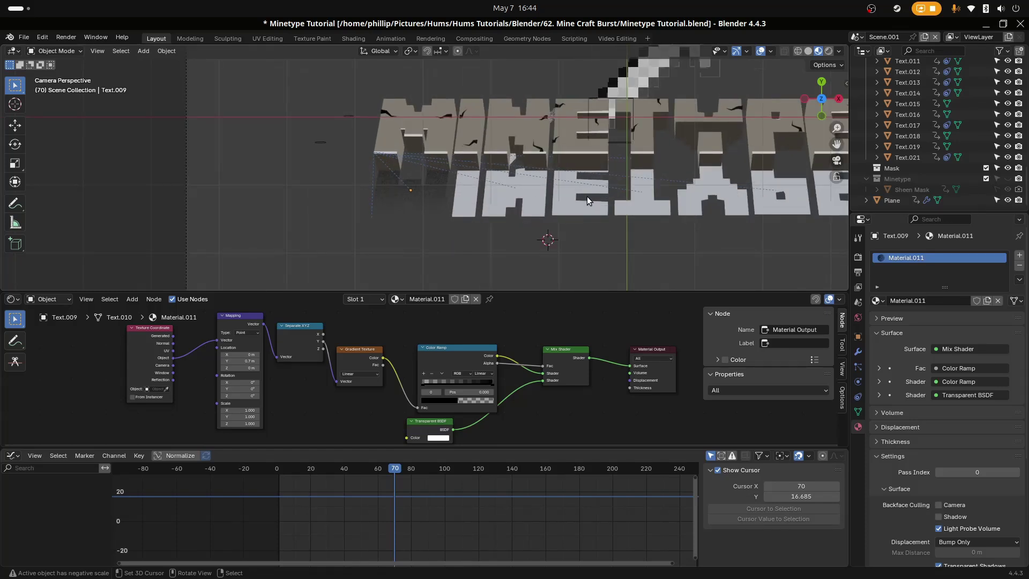
{"action": "middle_click_drag", "start_coordinate": [587, 196], "coordinate": [497, 205], "text": "shift"}
{"action": "scroll", "coordinate": [512, 317], "scroll_direction": "down", "scroll_amount": 2}
{"action": "left_click_drag", "start_coordinate": [463, 351], "coordinate": [460, 331]}
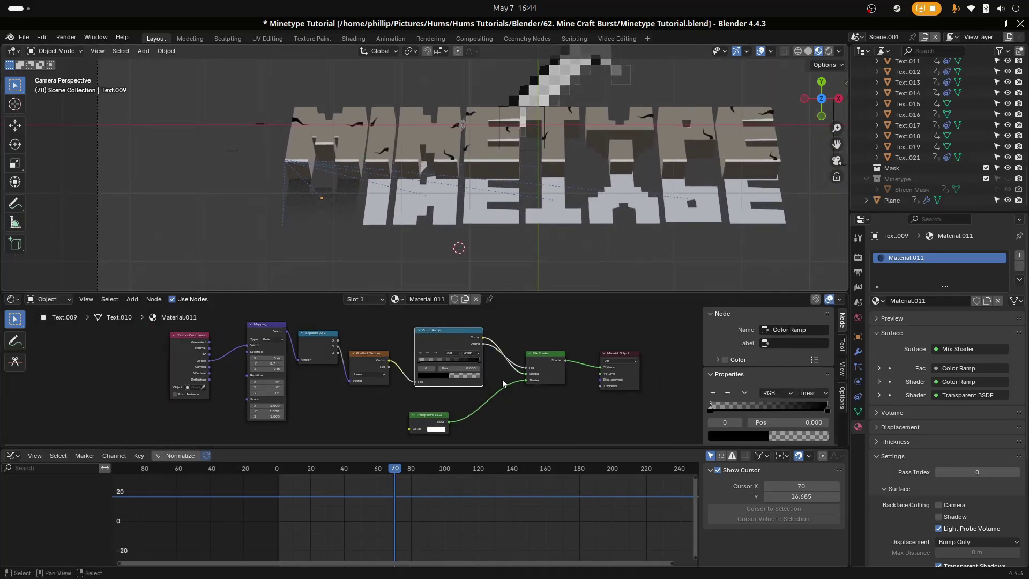
{"action": "scroll", "coordinate": [502, 379], "scroll_direction": "up", "scroll_amount": 2}
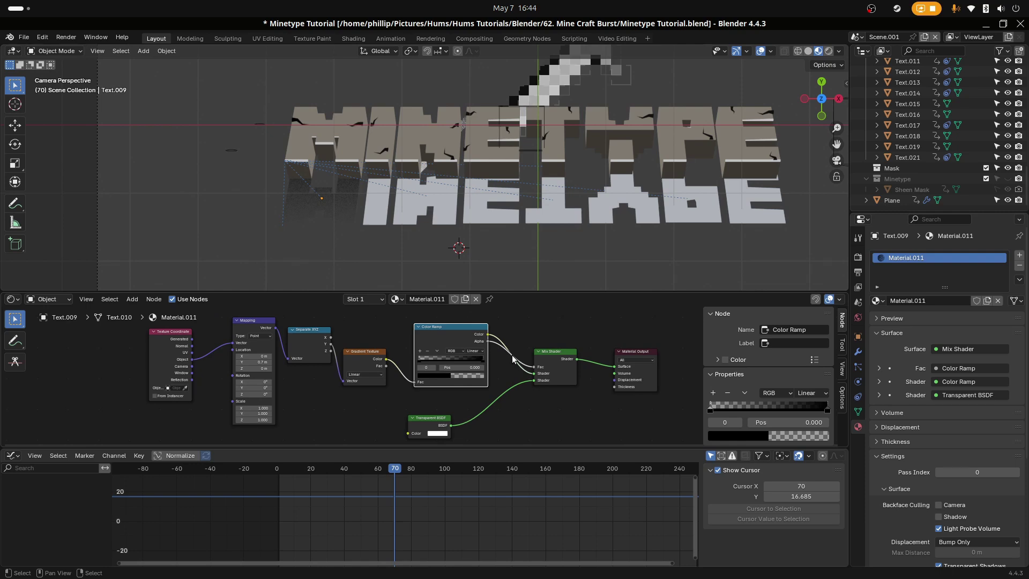
Step: Link the M shadow letter's gradient material to the seven other flat shadow letters
{"action": "key", "text": "ctrl+space"}
{"action": "scroll", "coordinate": [529, 357], "scroll_direction": "up", "scroll_amount": 5}
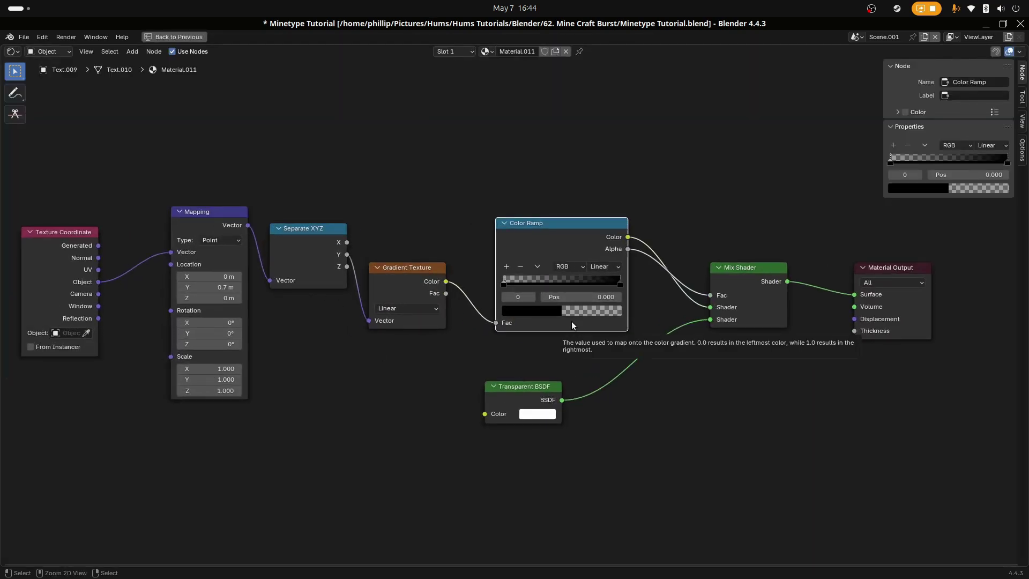
{"action": "key", "text": "ctrl+space"}
{"action": "scroll", "coordinate": [483, 276], "scroll_direction": "down", "scroll_amount": 2}
{"action": "left_click", "coordinate": [375, 194]}
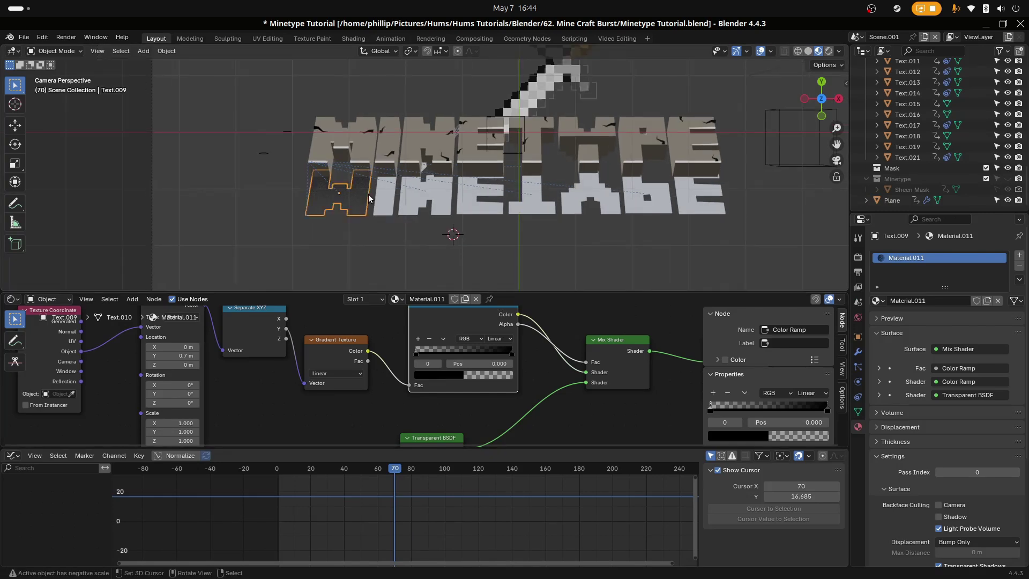
{"action": "left_click", "coordinate": [457, 205], "text": "shift"}
{"action": "left_click", "coordinate": [438, 202], "text": "shift"}
{"action": "left_click", "coordinate": [519, 209], "text": "shift"}
{"action": "left_click", "coordinate": [618, 208], "text": "shift"}
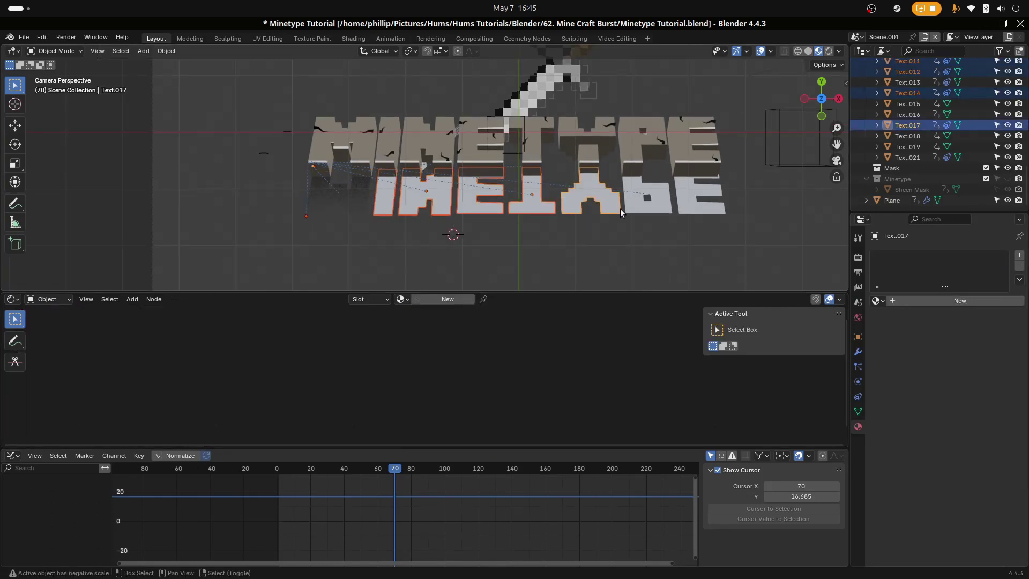
{"action": "left_click", "coordinate": [656, 208], "text": "shift"}
{"action": "left_click", "coordinate": [724, 207], "text": "shift"}
{"action": "left_click", "coordinate": [345, 203], "text": "shift"}
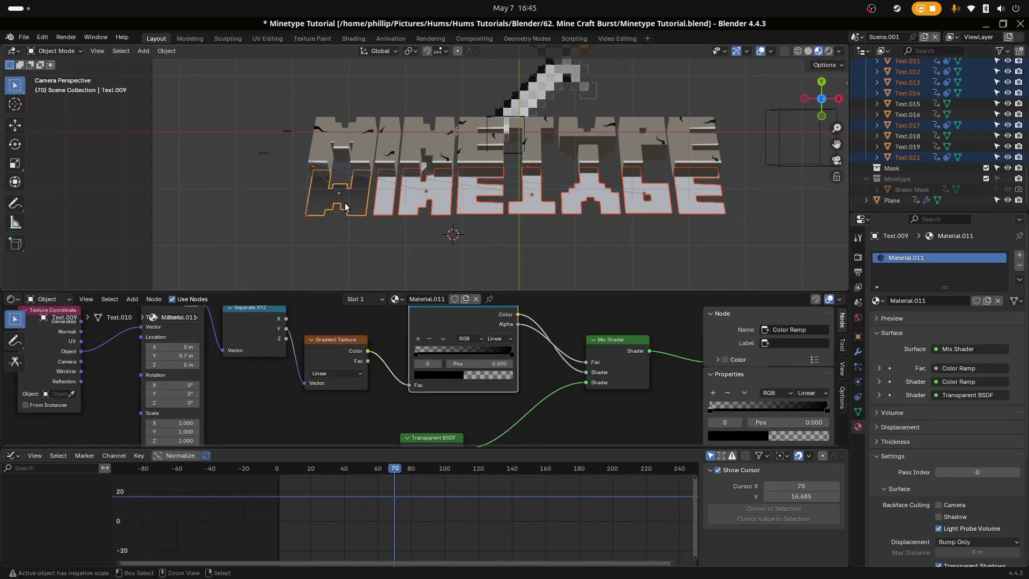
{"action": "key", "text": "ctrl+l"}
{"action": "left_click", "coordinate": [364, 212]}
{"action": "right_click", "coordinate": [483, 249]}
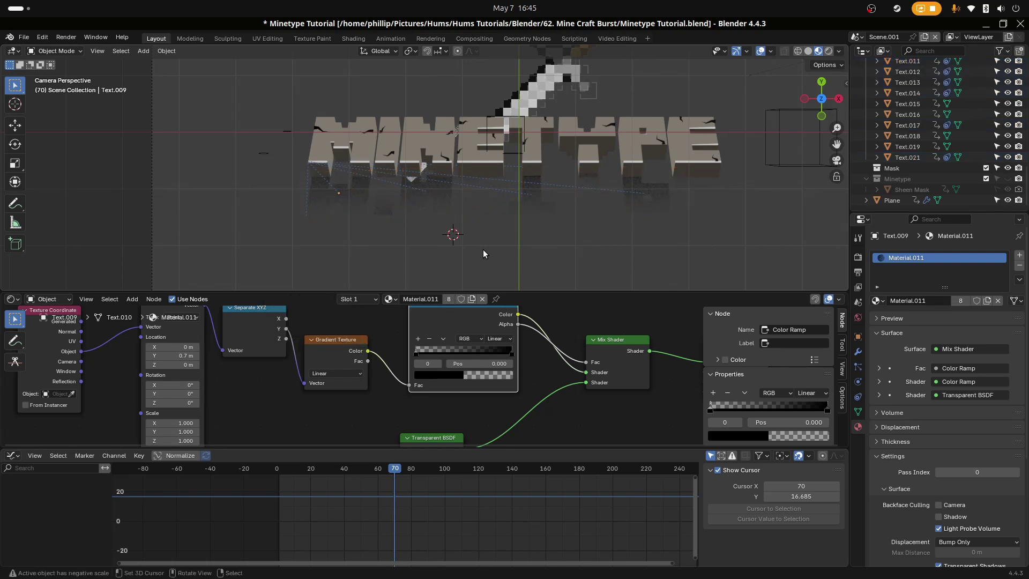
Step: Make the materials single-user on the seven shadow letters other than the M
{"action": "right_click", "coordinate": [419, 202]}
{"action": "right_click", "coordinate": [385, 204]}
{"action": "middle_click_drag", "start_coordinate": [429, 217], "coordinate": [481, 224], "text": "shift"}
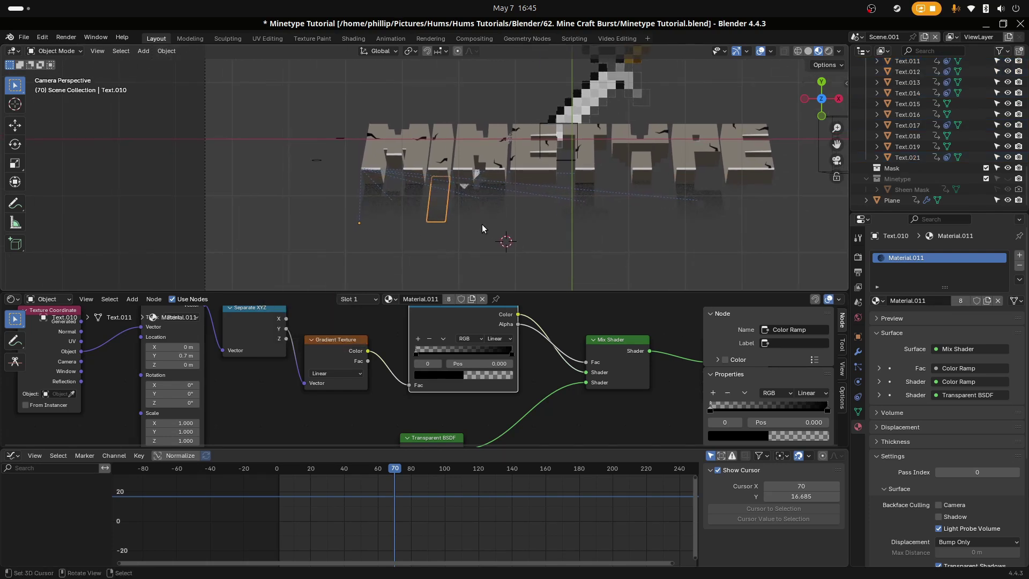
{"action": "right_click", "coordinate": [495, 215], "text": "shift"}
{"action": "right_click", "coordinate": [545, 208], "text": "shift"}
{"action": "right_click", "coordinate": [587, 212], "text": "shift"}
{"action": "right_click", "coordinate": [653, 211], "text": "shift"}
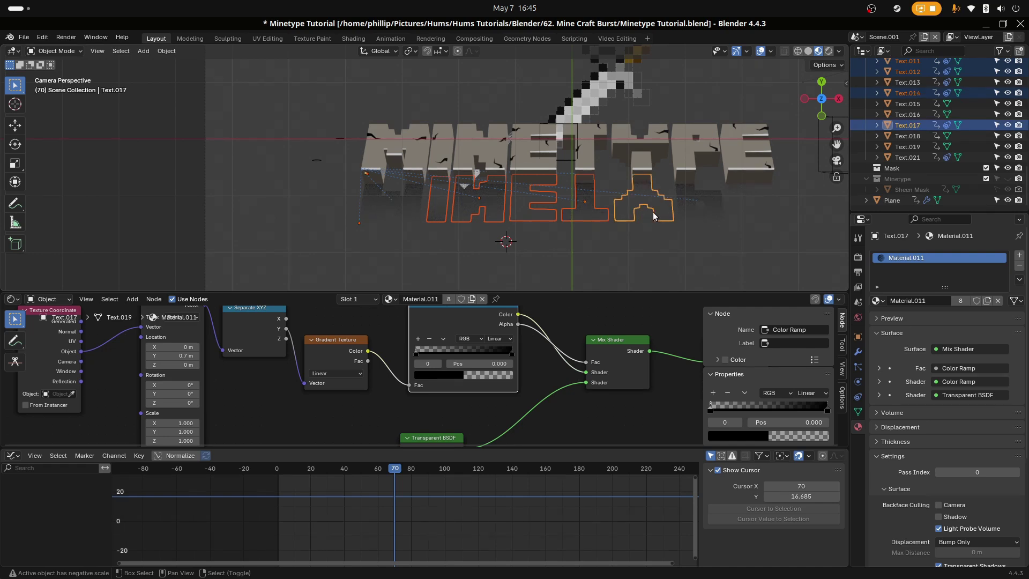
{"action": "right_click", "coordinate": [708, 212], "text": "shift"}
{"action": "right_click", "coordinate": [760, 211], "text": "shift"}
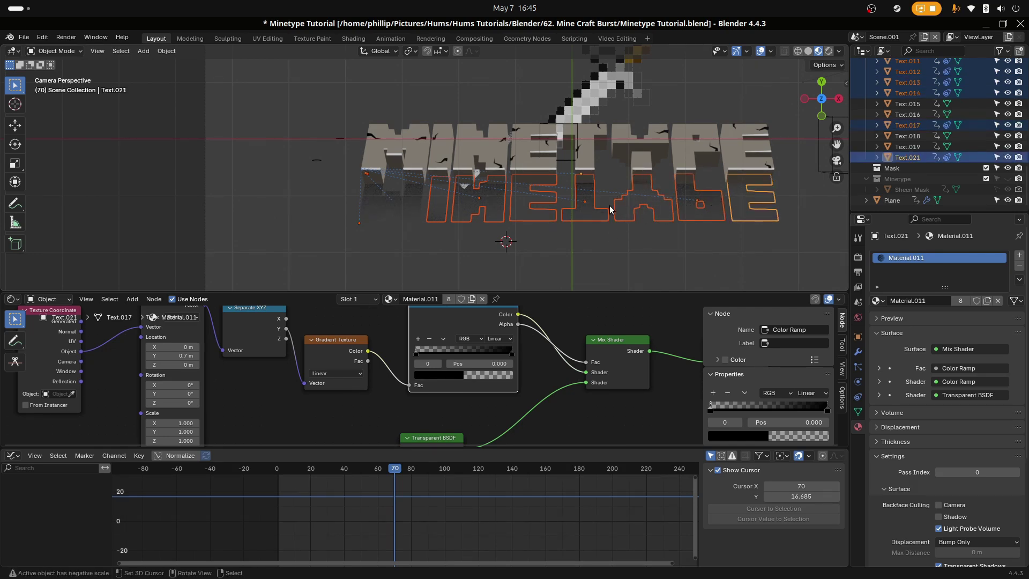
{"action": "key", "text": "ctrl+l"}
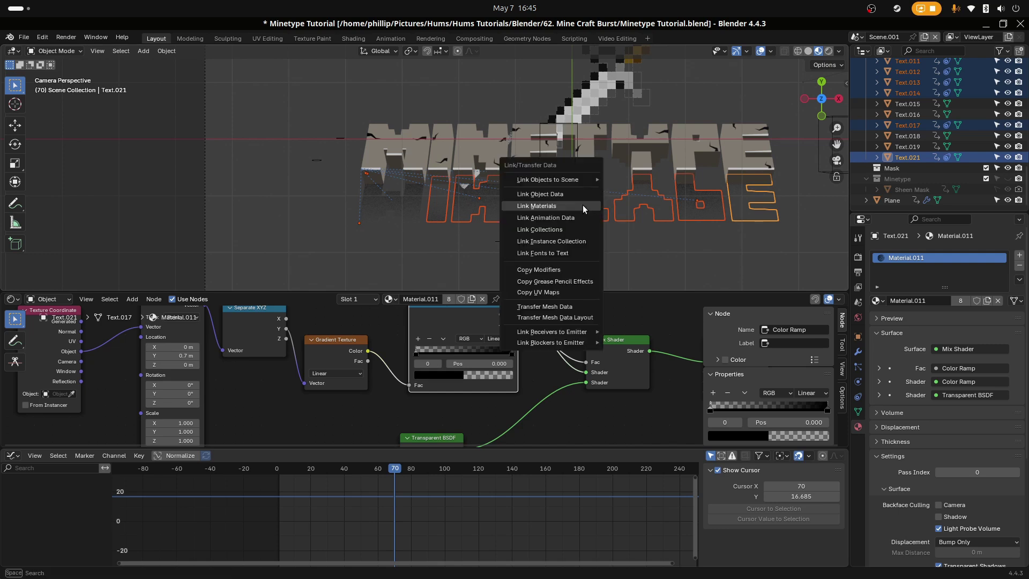
{"action": "left_click", "coordinate": [592, 206]}
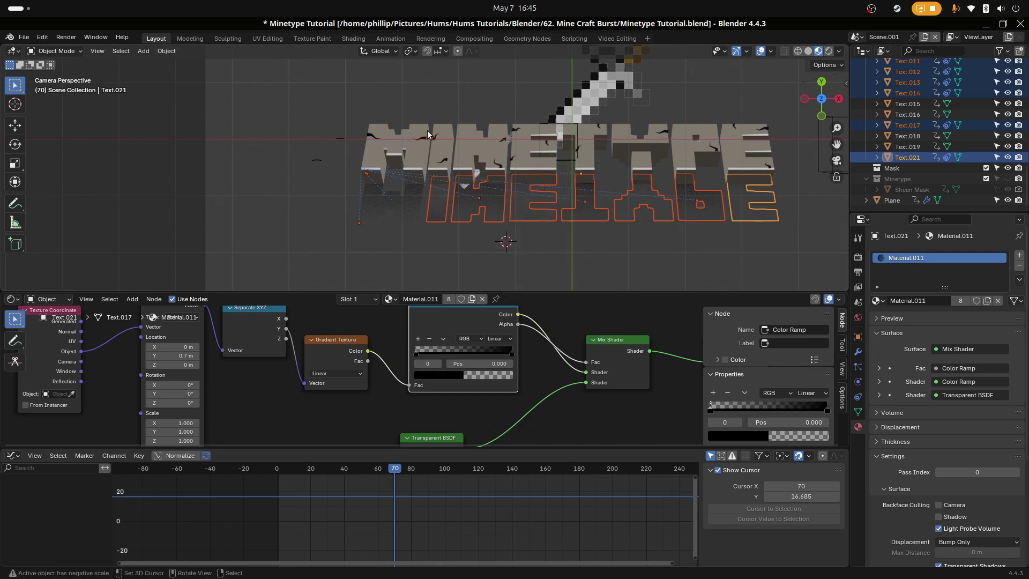
{"action": "left_click", "coordinate": [166, 51]}
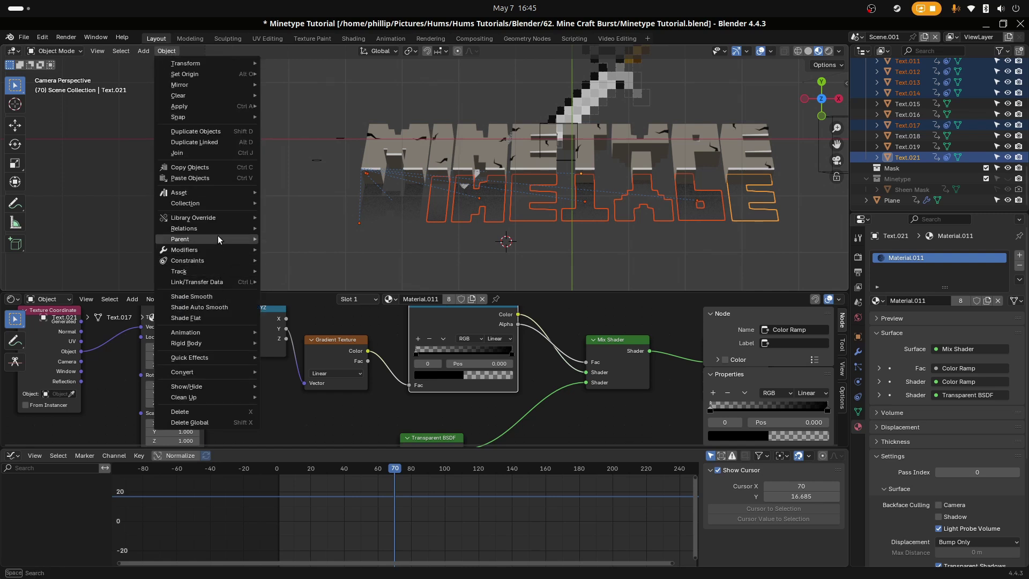
{"action": "mouse_move", "coordinate": [220, 228]}
{"action": "mouse_move", "coordinate": [329, 253]}
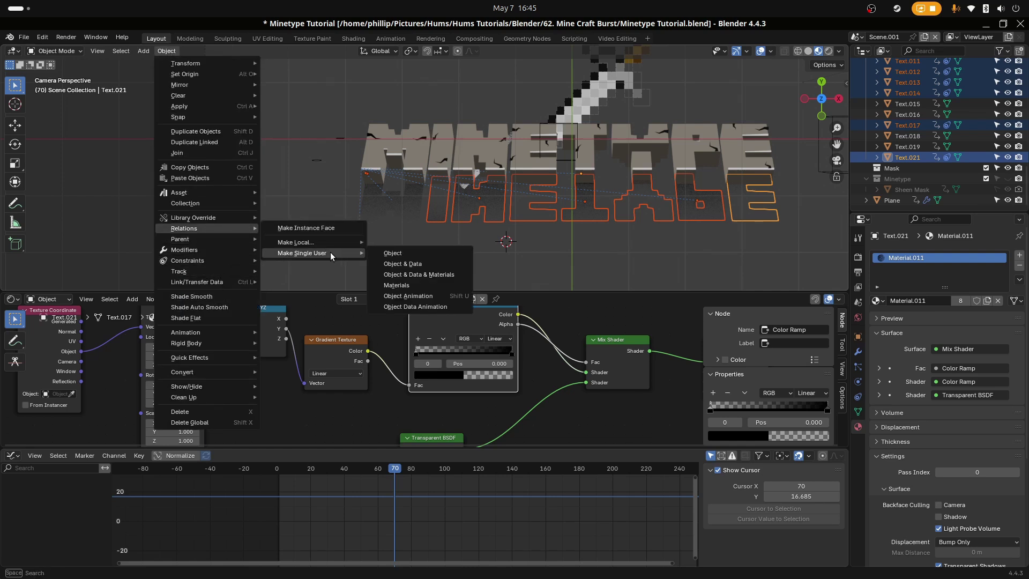
{"action": "left_click", "coordinate": [427, 285]}
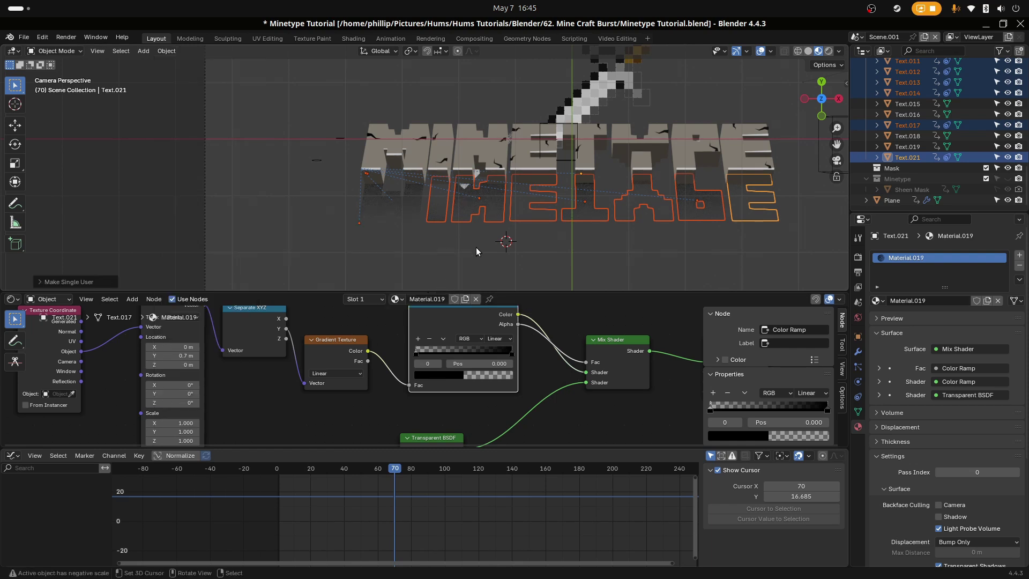
Step: In the I shadow letter's material, connect the Texture Coordinate's Generated output to the Mapping node's Vector input
{"action": "left_click", "coordinate": [440, 219]}
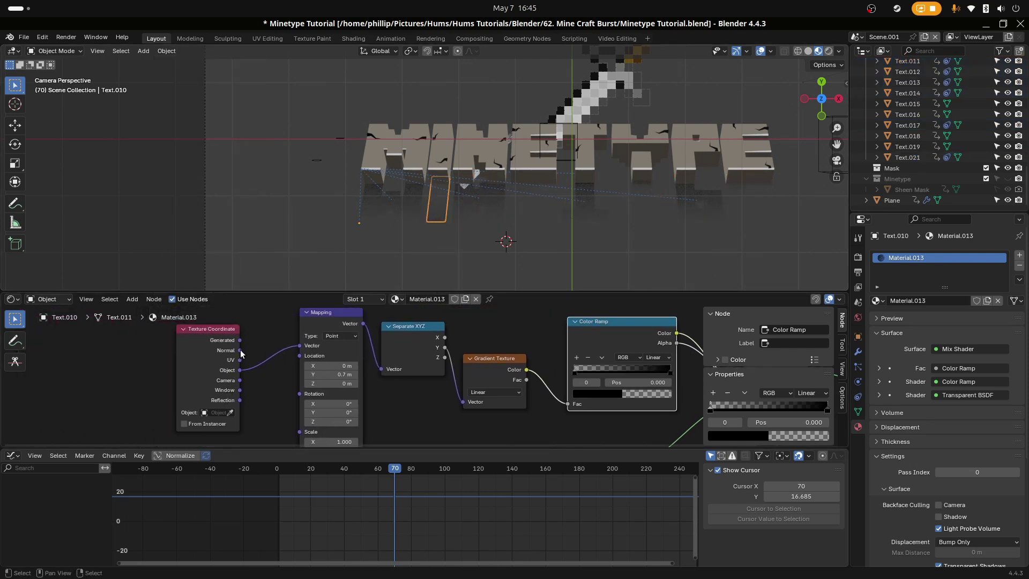
{"action": "left_click_drag", "start_coordinate": [240, 340], "coordinate": [300, 345]}
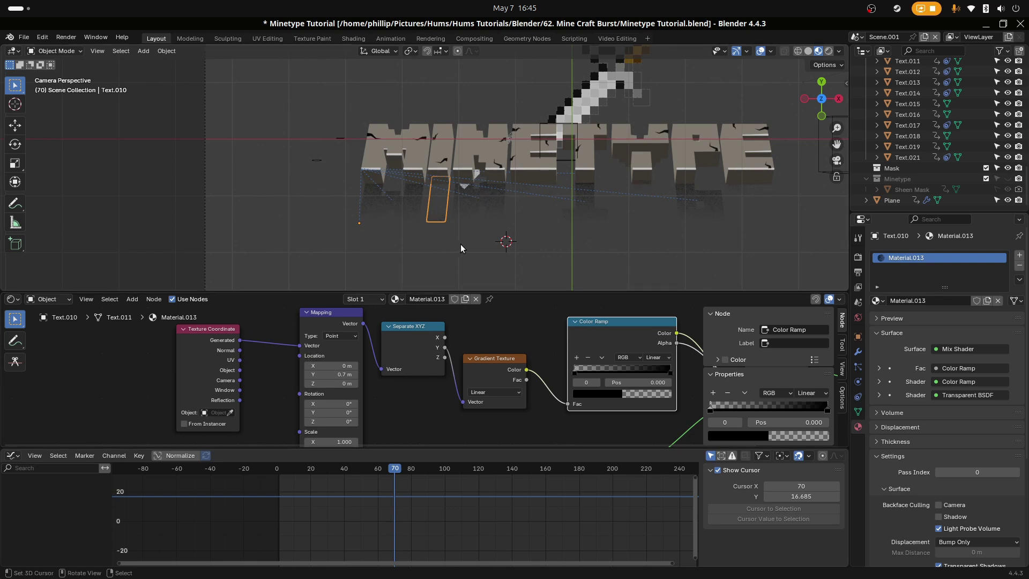
Step: Try linking the I shadow letter's material to the N, first E, T, Y and P shadow letters, and undo it
{"action": "left_click", "coordinate": [448, 217]}
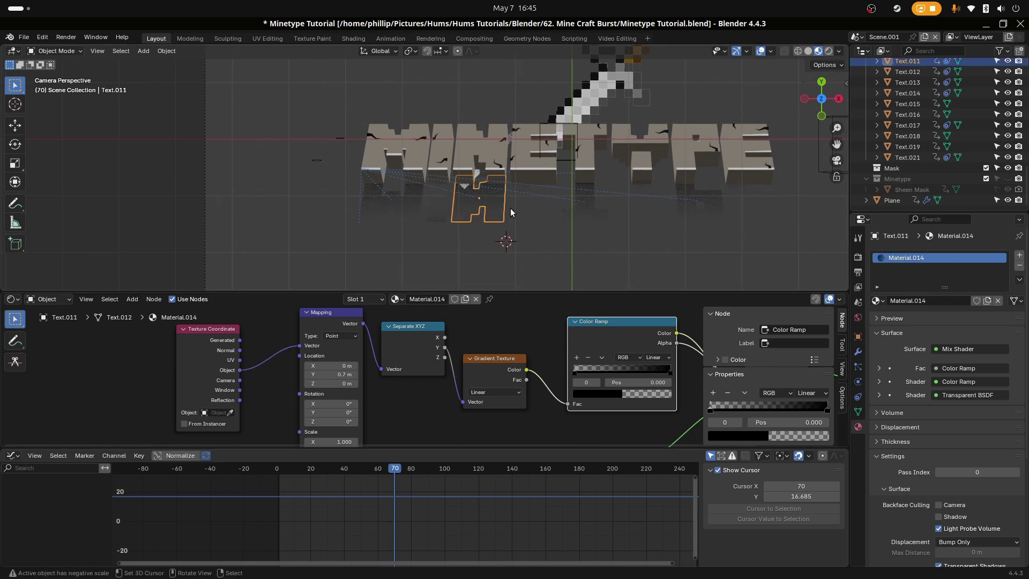
{"action": "left_click", "coordinate": [526, 205], "text": "shift"}
{"action": "left_click", "coordinate": [570, 205], "text": "shift"}
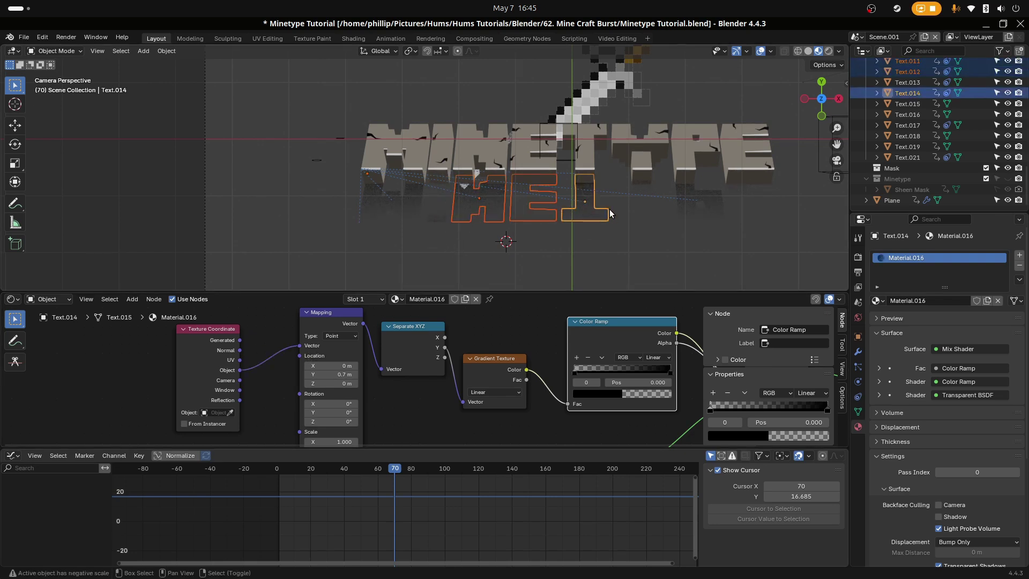
{"action": "left_click", "coordinate": [643, 211], "text": "shift"}
{"action": "left_click", "coordinate": [679, 212], "text": "shift"}
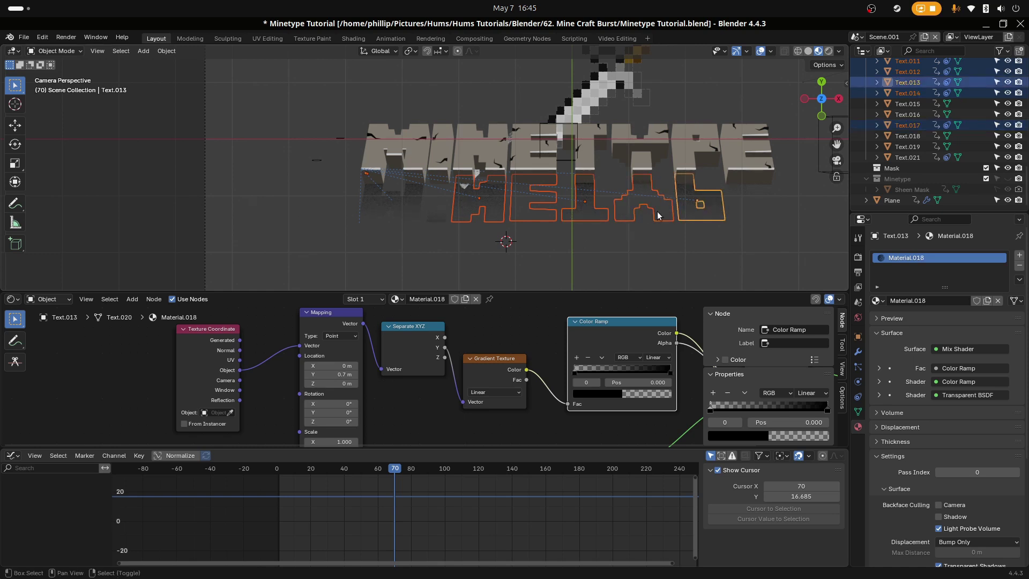
{"action": "left_click", "coordinate": [442, 221], "text": "shift"}
{"action": "key", "text": "ctrl+l"}
{"action": "left_click", "coordinate": [442, 220]}
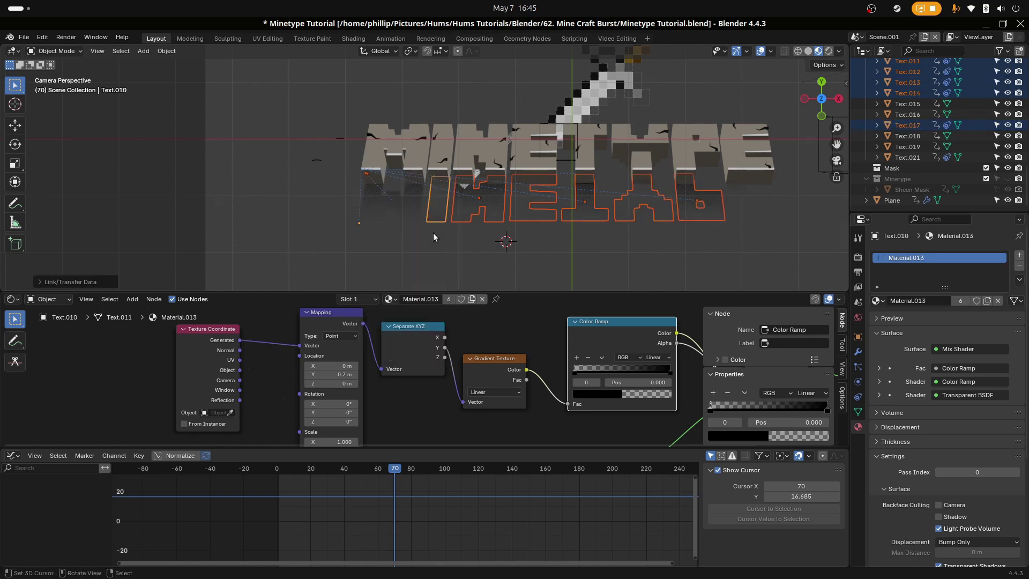
{"action": "left_click", "coordinate": [468, 245]}
{"action": "key", "text": "ctrl+z"}
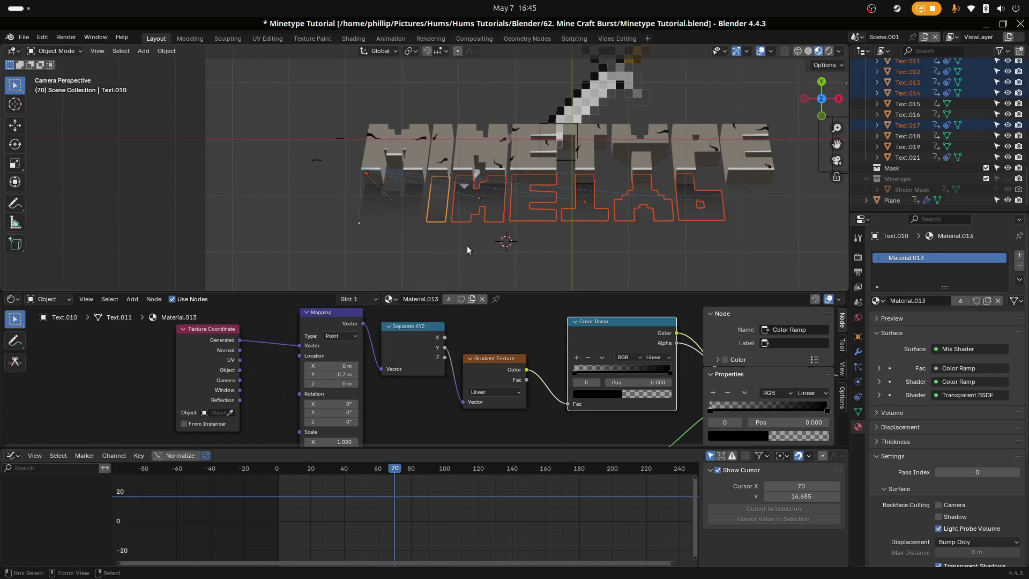
Step: Set the Mapping node's Y location in the I shadow letter's material to 0.4 m
{"action": "left_click", "coordinate": [493, 247]}
{"action": "left_click", "coordinate": [439, 214]}
{"action": "left_click", "coordinate": [484, 214]}
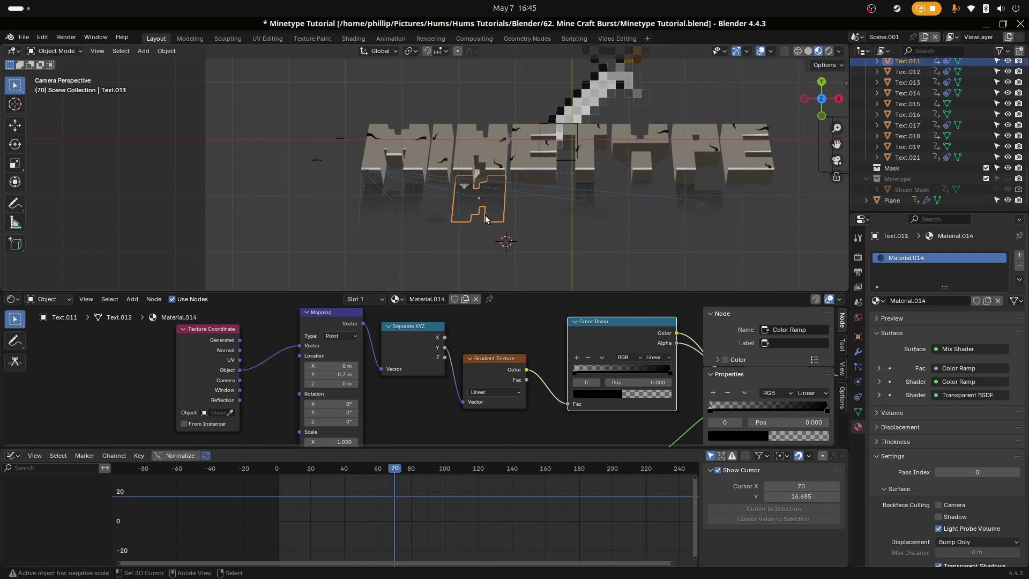
{"action": "scroll", "coordinate": [497, 229], "scroll_direction": "up", "scroll_amount": 3}
{"action": "left_click", "coordinate": [459, 239]}
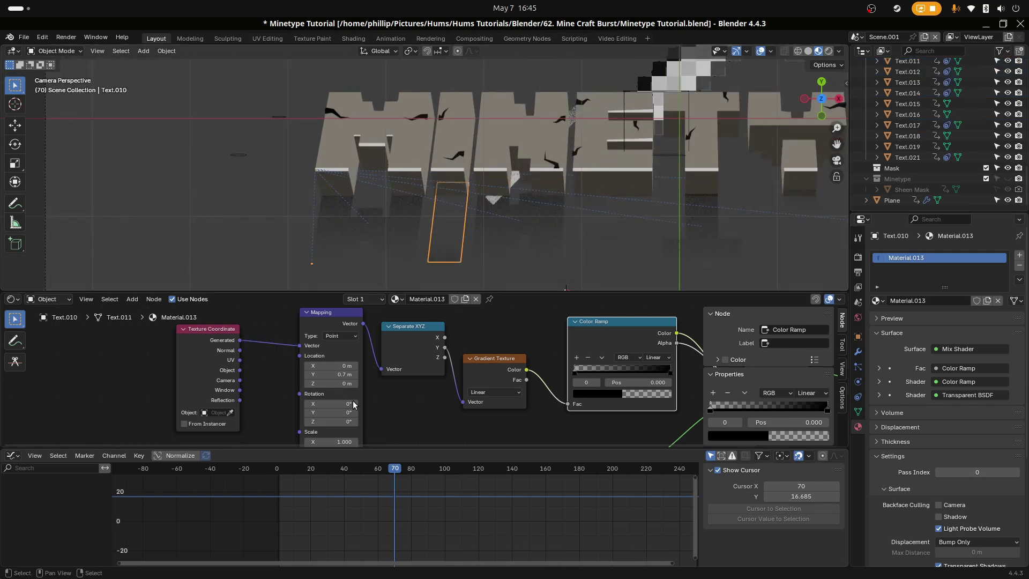
{"action": "mouse_move", "coordinate": [331, 375]}
{"action": "left_mouse_down"}
{"action": "mouse_move", "coordinate": [309, 375]}
{"action": "mouse_move", "coordinate": [317, 374]}
{"action": "left_mouse_up"}
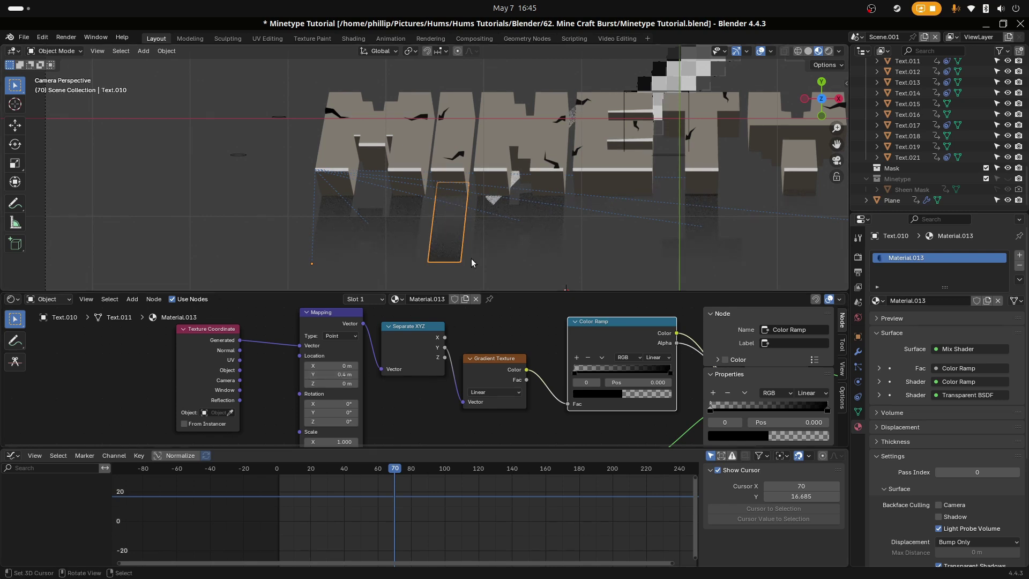
Step: Set the Mapping Y location to 0.2 m for the first E shadow letter and 0.4 m for the Y shadow letter
{"action": "left_click", "coordinate": [600, 223]}
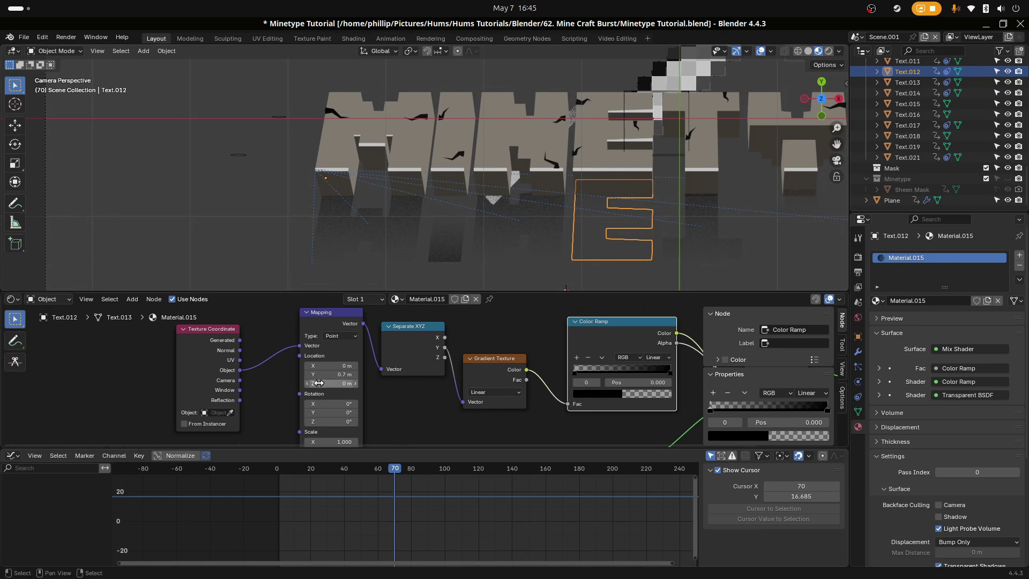
{"action": "left_click_drag", "start_coordinate": [324, 376], "coordinate": [306, 376]}
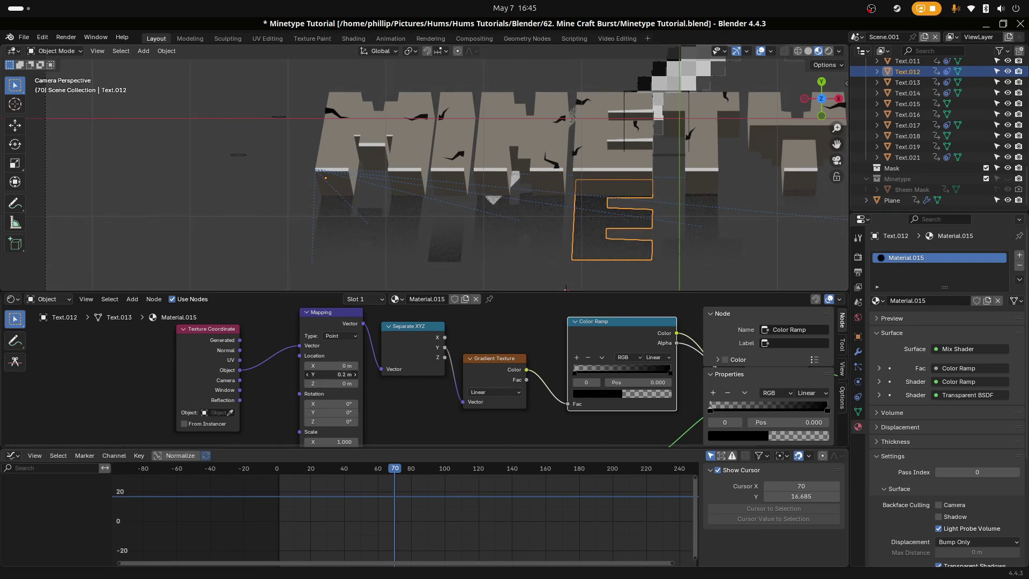
{"action": "middle_click_drag", "start_coordinate": [655, 235], "coordinate": [363, 232], "text": "shift"}
{"action": "left_click", "coordinate": [506, 221]}
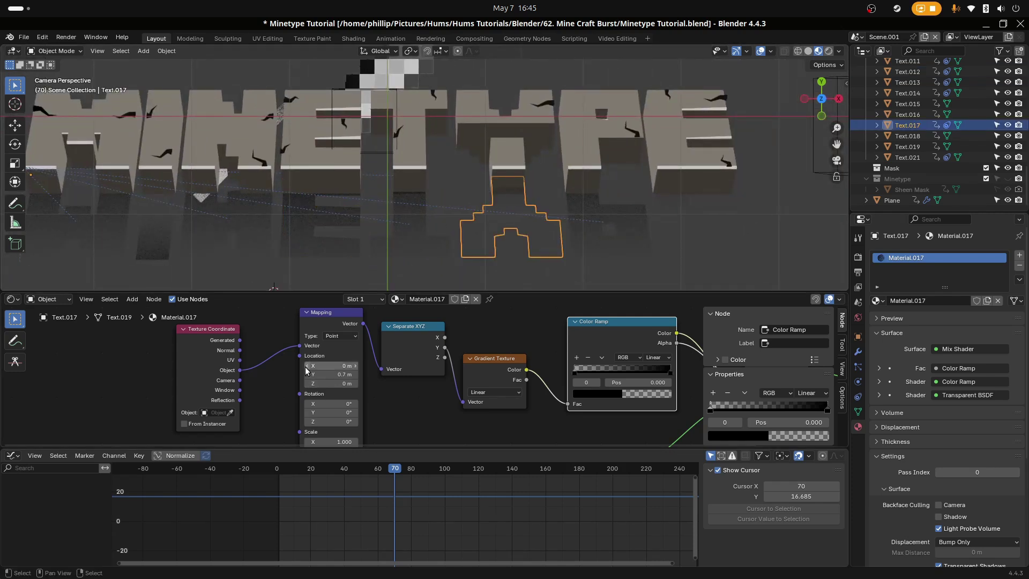
{"action": "left_click_drag", "start_coordinate": [306, 374], "coordinate": [332, 375]}
{"action": "left_click", "coordinate": [724, 203]}
{"action": "left_click", "coordinate": [483, 253]}
{"action": "scroll", "coordinate": [485, 260], "scroll_direction": "down", "scroll_amount": 3}
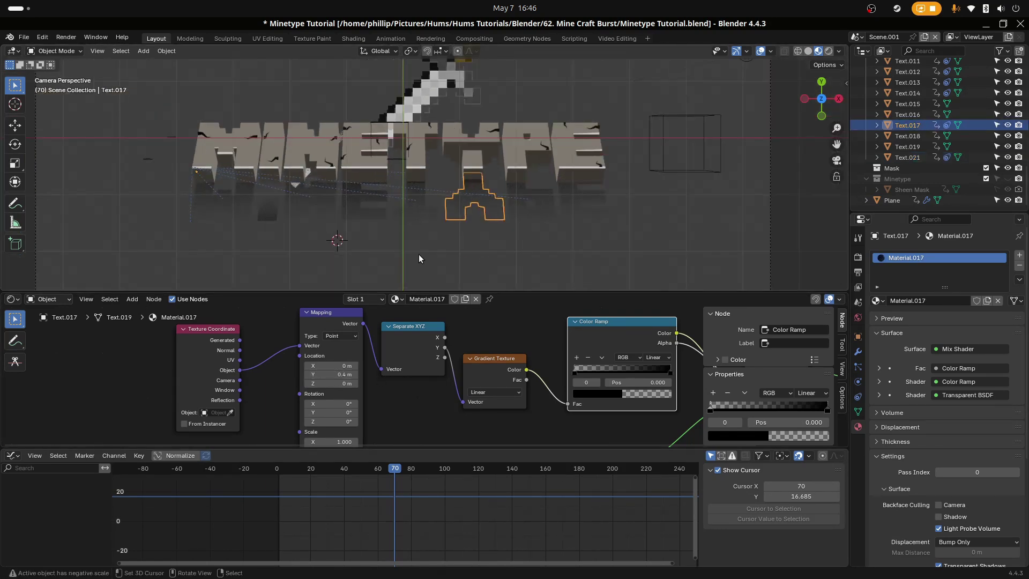
Step: For the I shadow letter, try shifting the Color Ramp stops, return them to the ends, and set the Mapping Y location to -0.1 m
{"action": "middle_click_drag", "start_coordinate": [282, 235], "coordinate": [389, 244], "text": "shift"}
{"action": "scroll", "coordinate": [389, 241], "scroll_direction": "up", "scroll_amount": 3}
{"action": "left_click", "coordinate": [348, 234]}
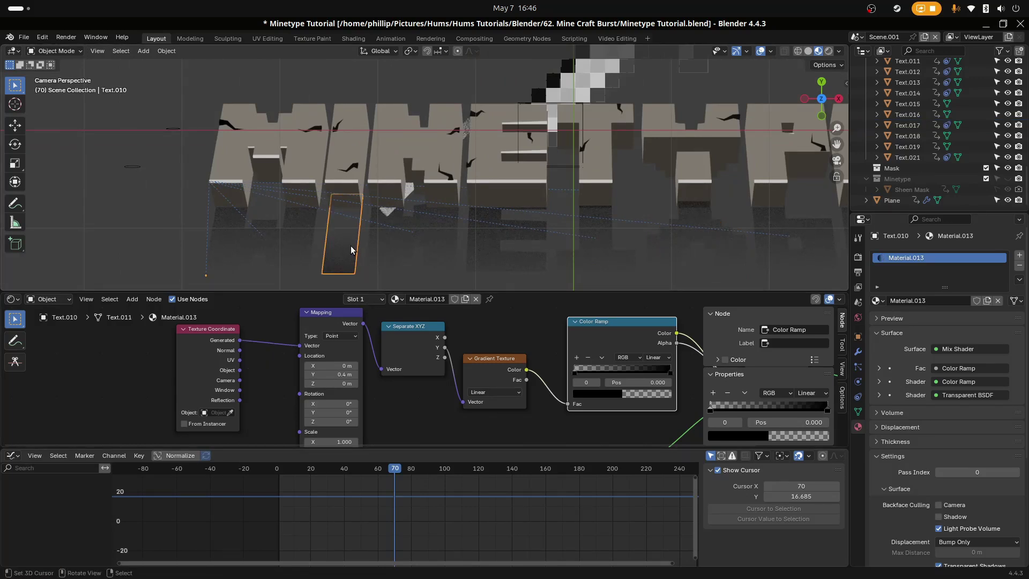
{"action": "key", "text": "r"}
{"action": "key", "text": "Escape"}
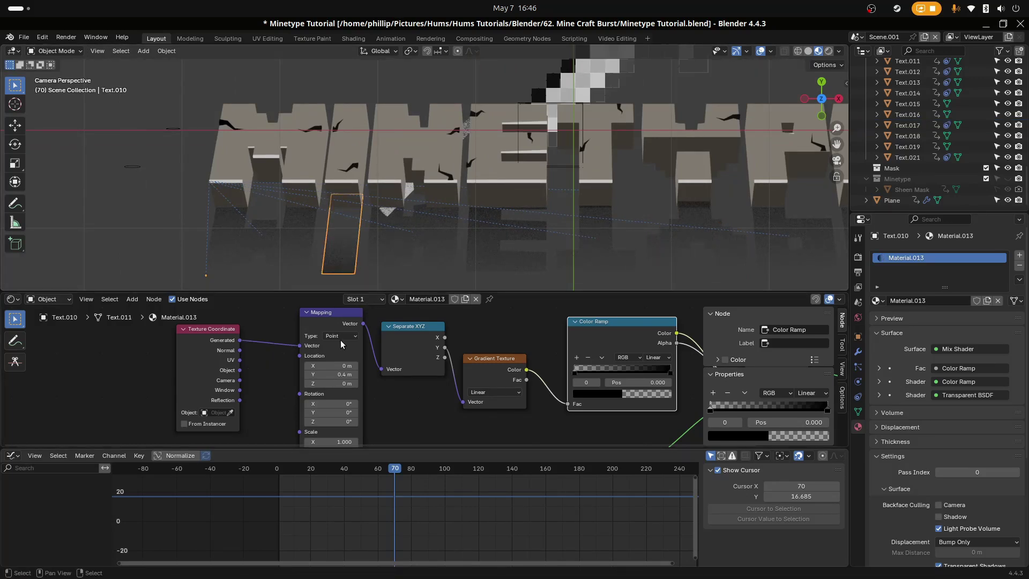
{"action": "mouse_move", "coordinate": [671, 371]}
{"action": "left_mouse_down"}
{"action": "mouse_move", "coordinate": [595, 371]}
{"action": "mouse_move", "coordinate": [661, 371]}
{"action": "left_mouse_up"}
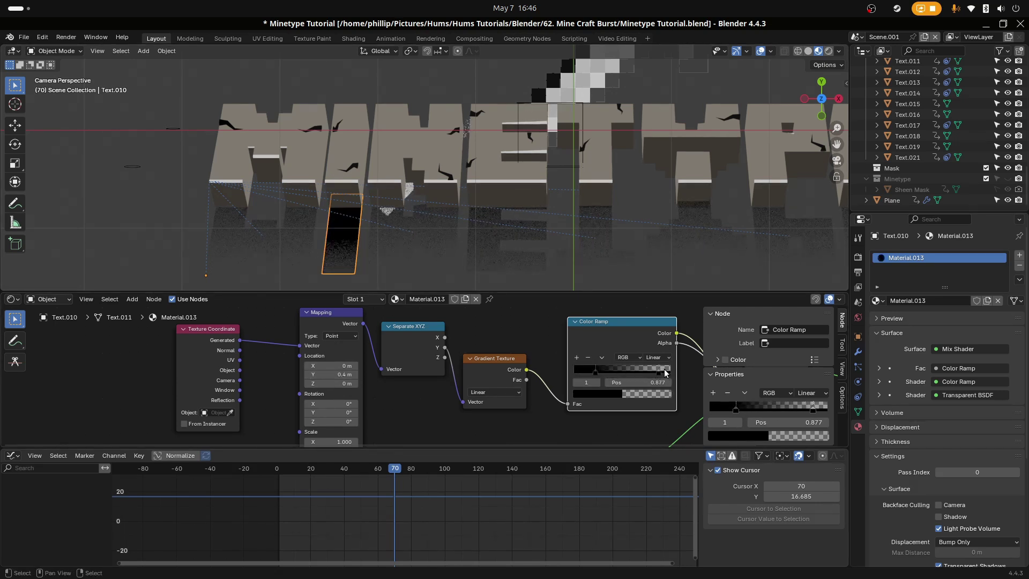
{"action": "left_click_drag", "start_coordinate": [596, 371], "coordinate": [555, 372]}
{"action": "left_click_drag", "start_coordinate": [658, 370], "coordinate": [673, 371]}
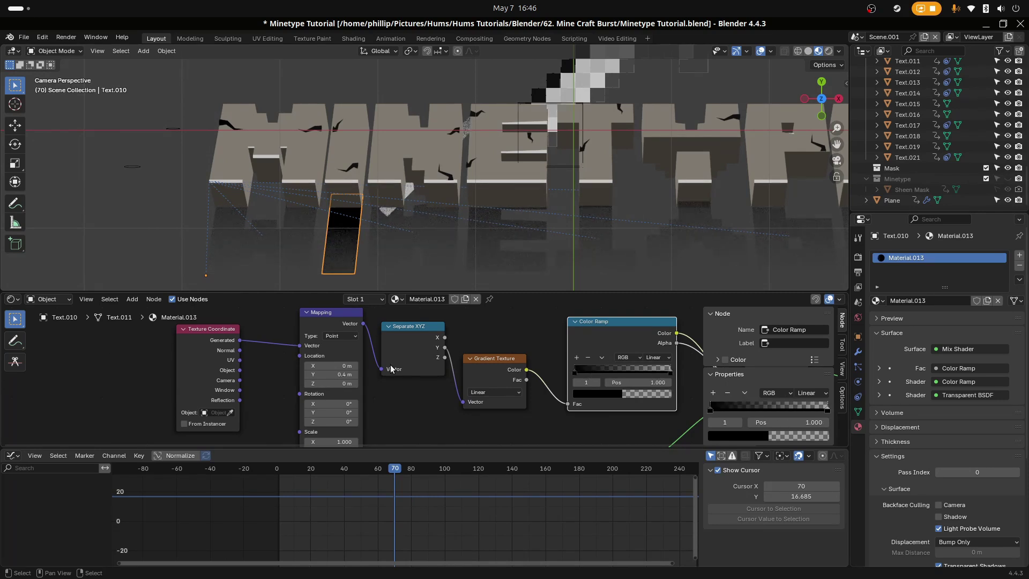
{"action": "left_click_drag", "start_coordinate": [328, 374], "coordinate": [307, 374]}
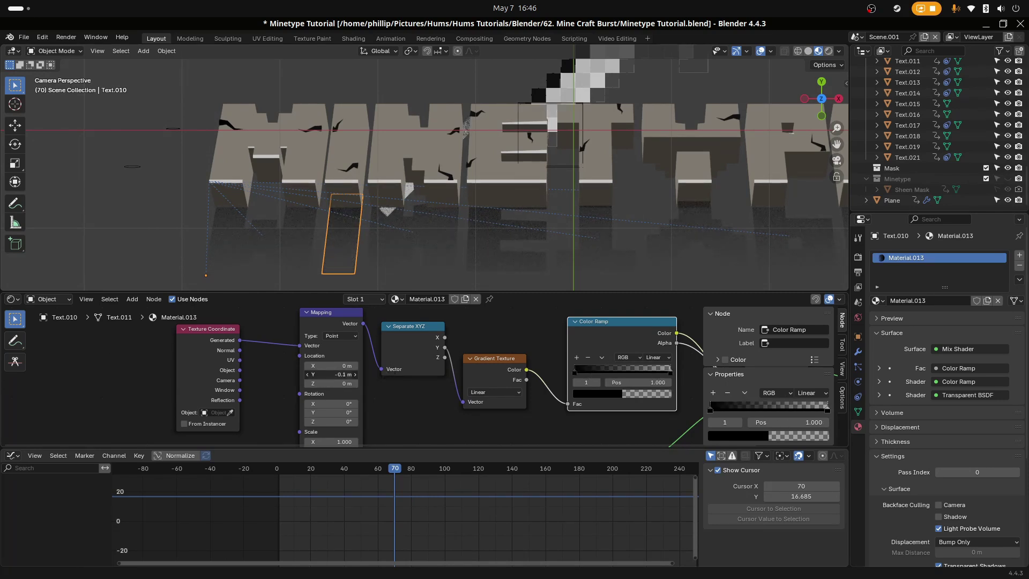
Step: Play the title animation from frame 1 in the camera view to check the shadow letters
{"action": "scroll", "coordinate": [535, 230], "scroll_direction": "down", "scroll_amount": 5}
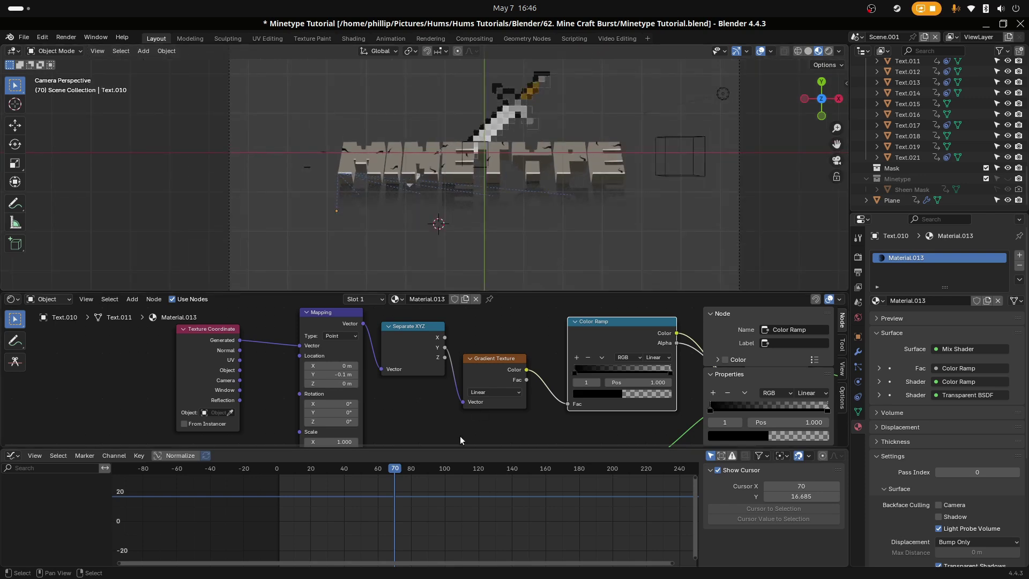
{"action": "left_click_drag", "start_coordinate": [300, 502], "coordinate": [277, 506]}
{"action": "key", "text": "space"}
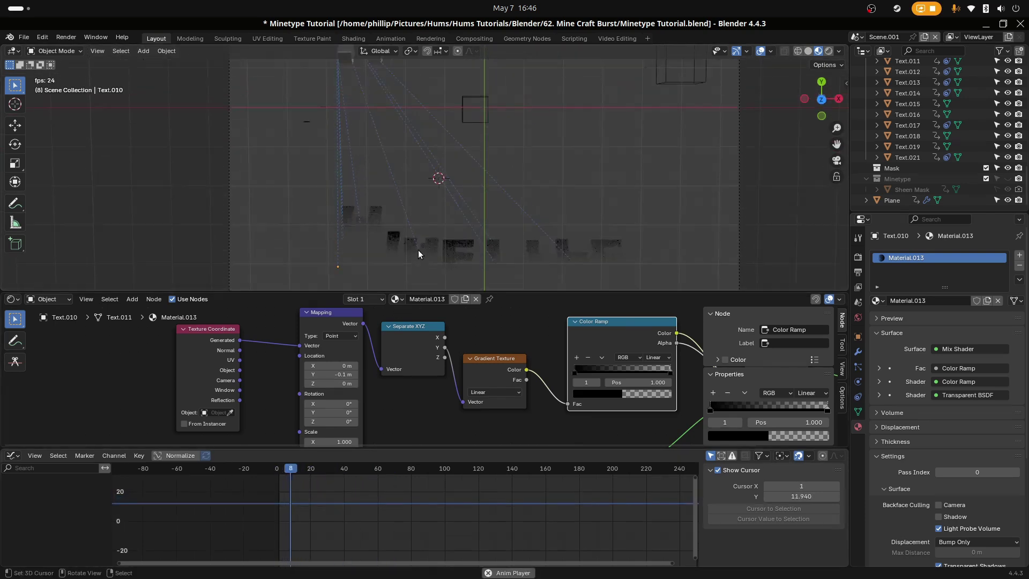
{"action": "scroll", "coordinate": [416, 232], "scroll_direction": "down", "scroll_amount": 2}
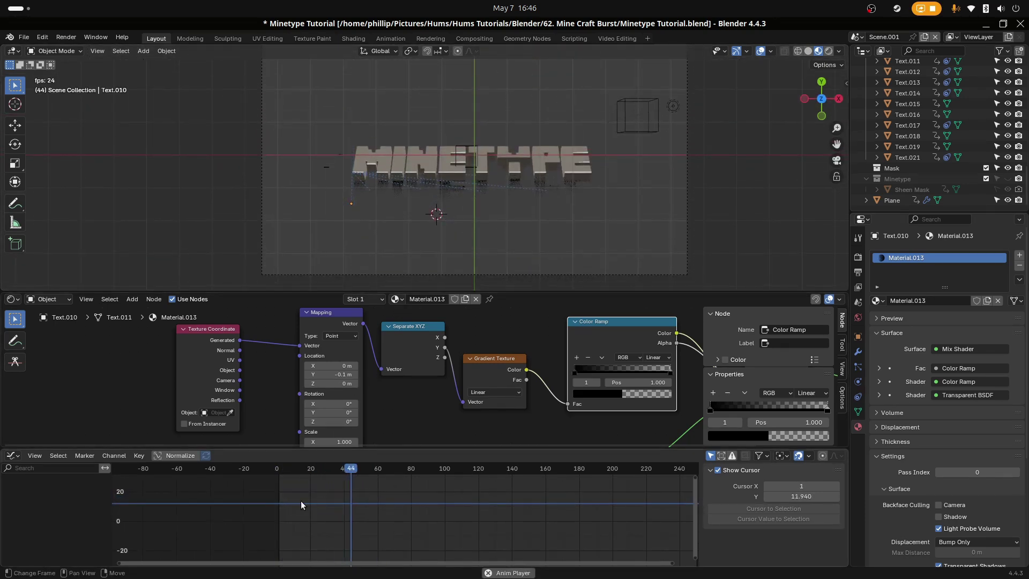
Step: Replay the title animation from the start several times and examine how the shadow letters look beneath the title
{"action": "left_click", "coordinate": [292, 498]}
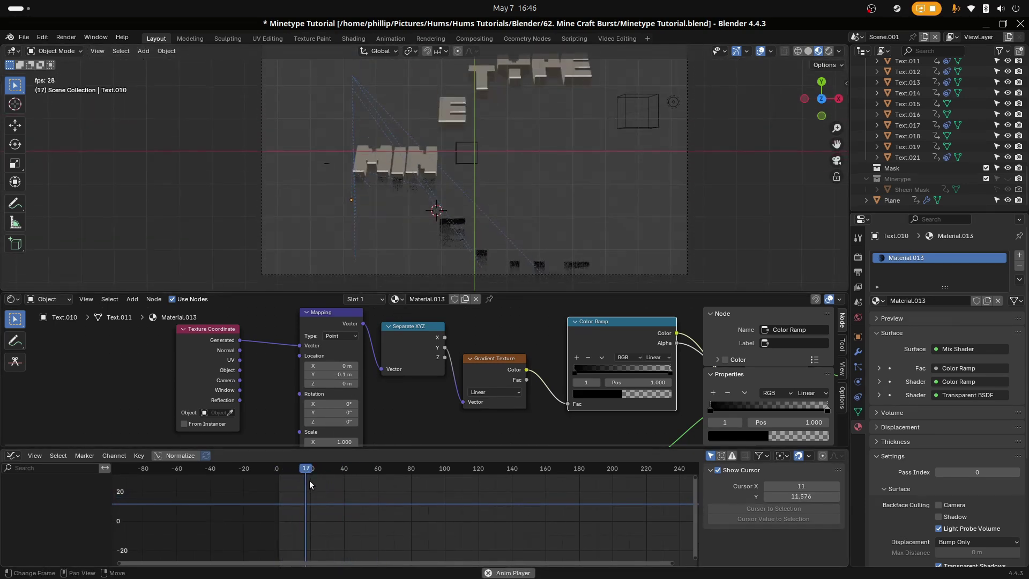
{"action": "left_click", "coordinate": [306, 487]}
{"action": "key", "text": "space"}
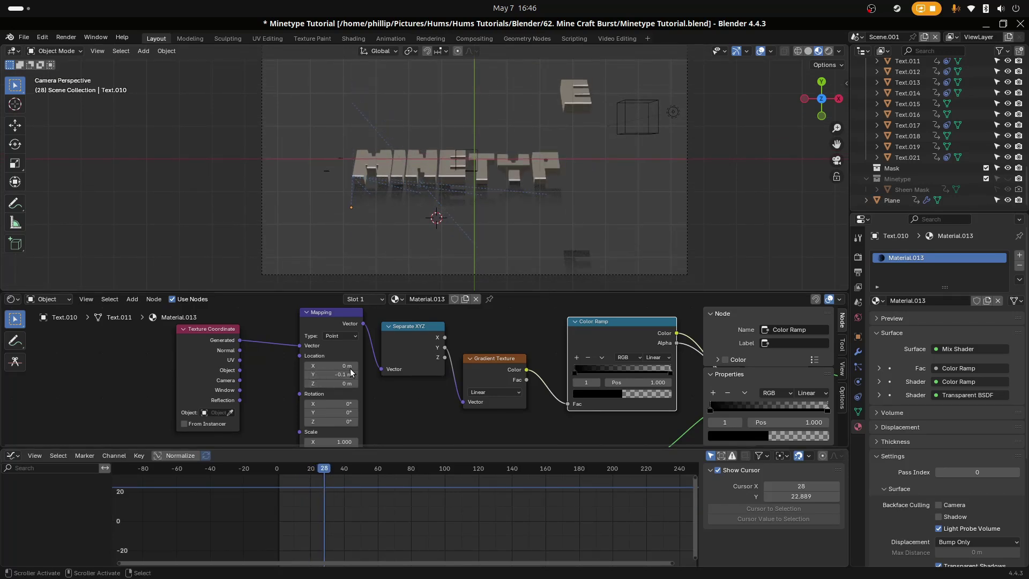
{"action": "left_click", "coordinate": [290, 522]}
{"action": "key", "text": "space"}
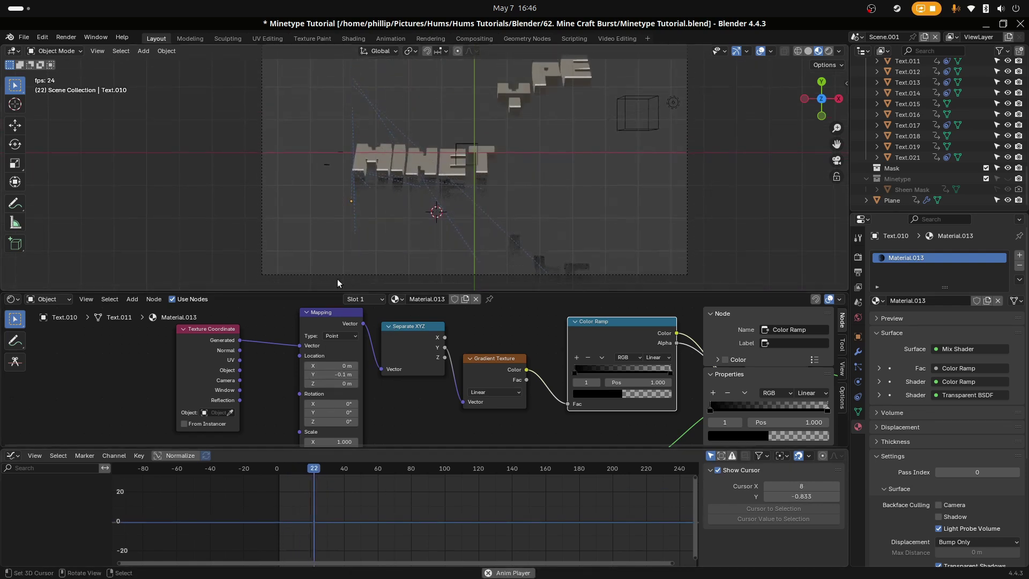
{"action": "key", "text": "space"}
{"action": "scroll", "coordinate": [536, 202], "scroll_direction": "up", "scroll_amount": 2}
{"action": "key", "text": "space"}
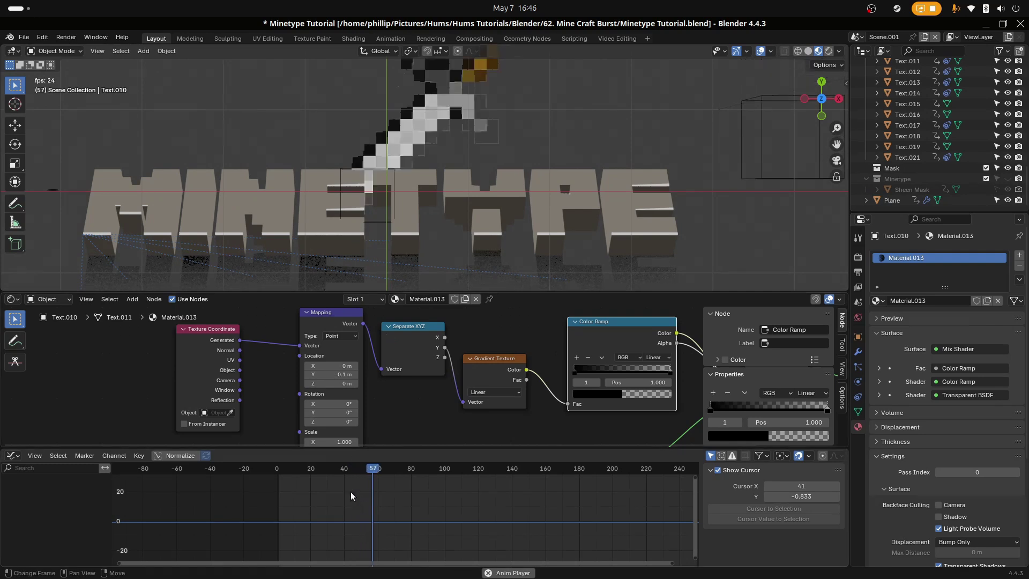
{"action": "left_click_drag", "start_coordinate": [350, 491], "coordinate": [272, 493]}
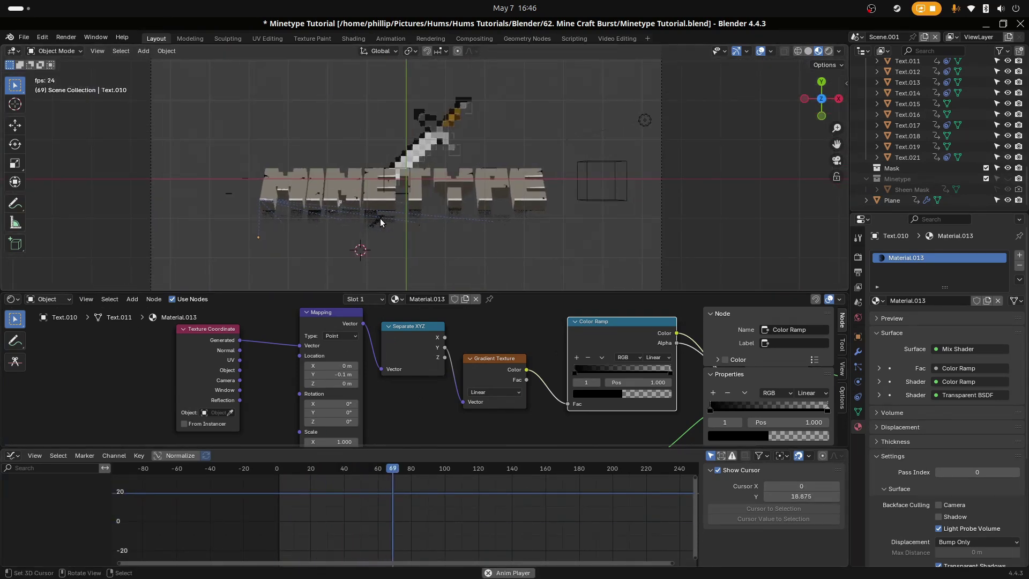
{"action": "key", "text": "space"}
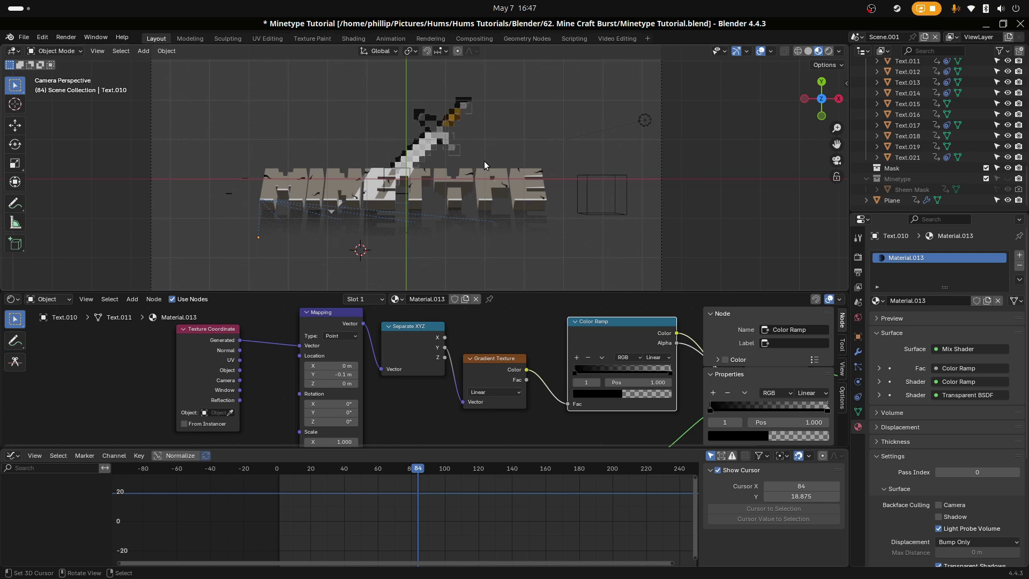
{"action": "scroll", "coordinate": [498, 173], "scroll_direction": "up", "scroll_amount": 1}
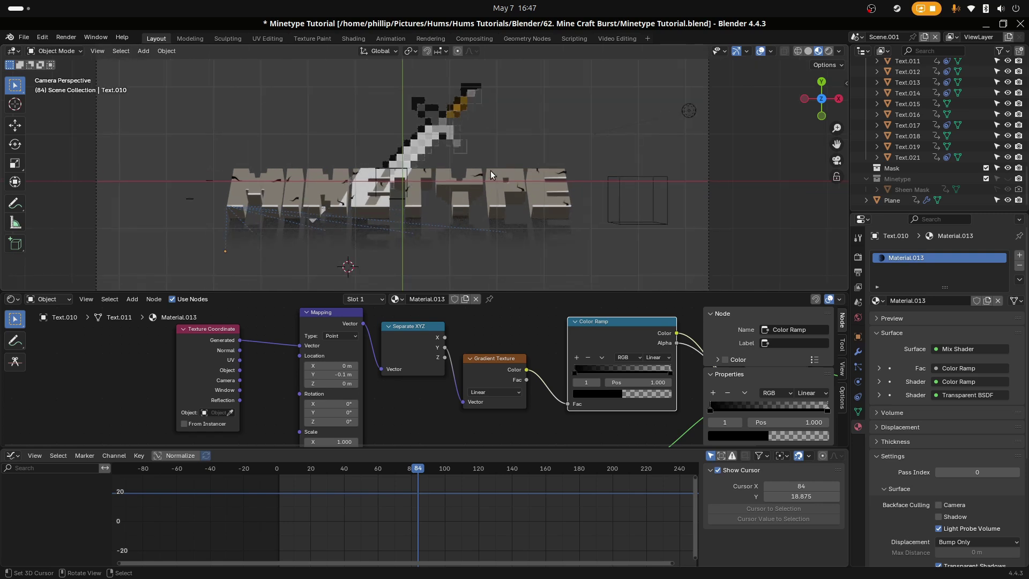
{"action": "scroll", "coordinate": [490, 171], "scroll_direction": "down", "scroll_amount": 1}
{"action": "left_click_drag", "start_coordinate": [249, 246], "coordinate": [549, 192]}
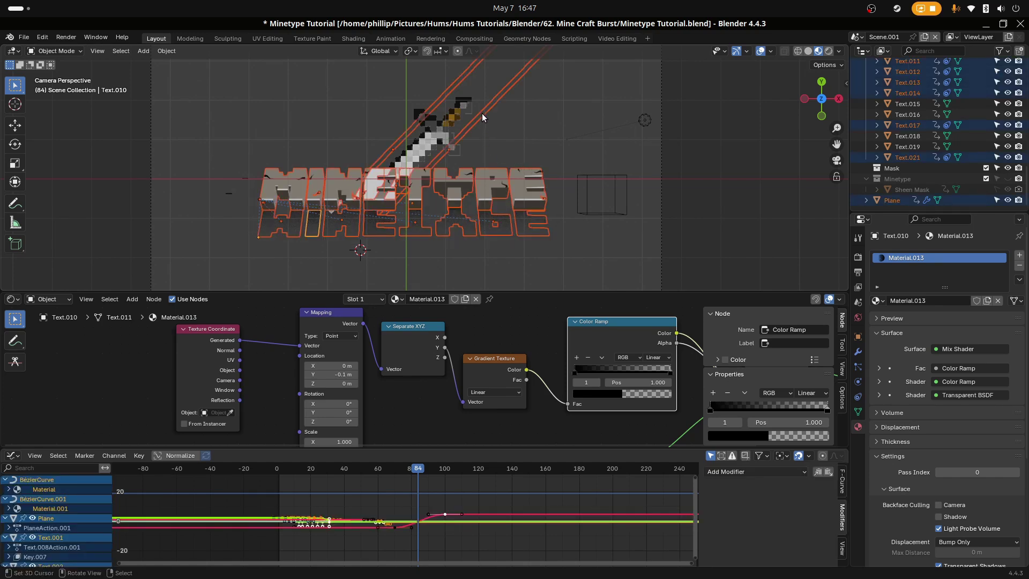
{"action": "key", "text": "g"}
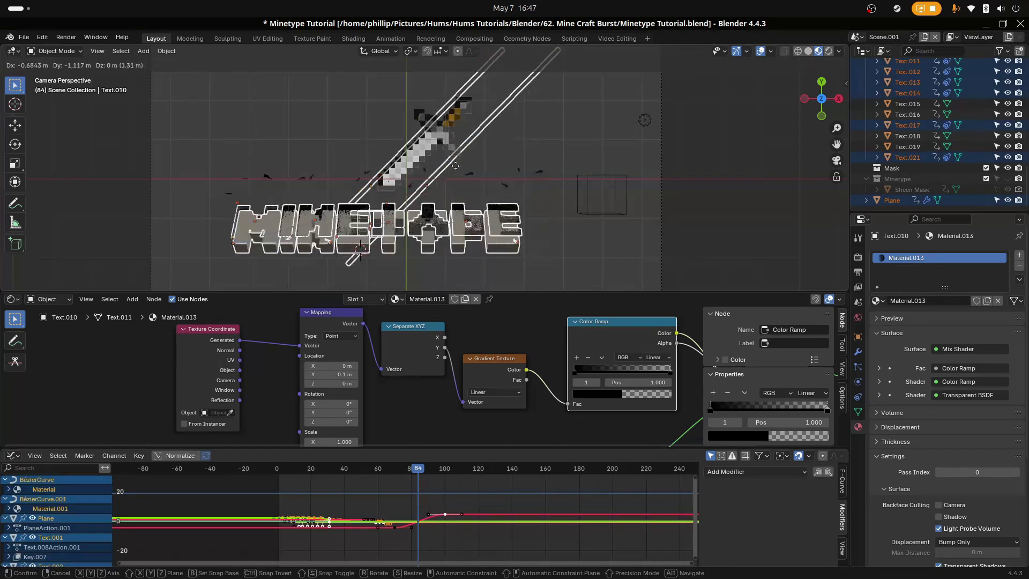
{"action": "key", "text": "Escape"}
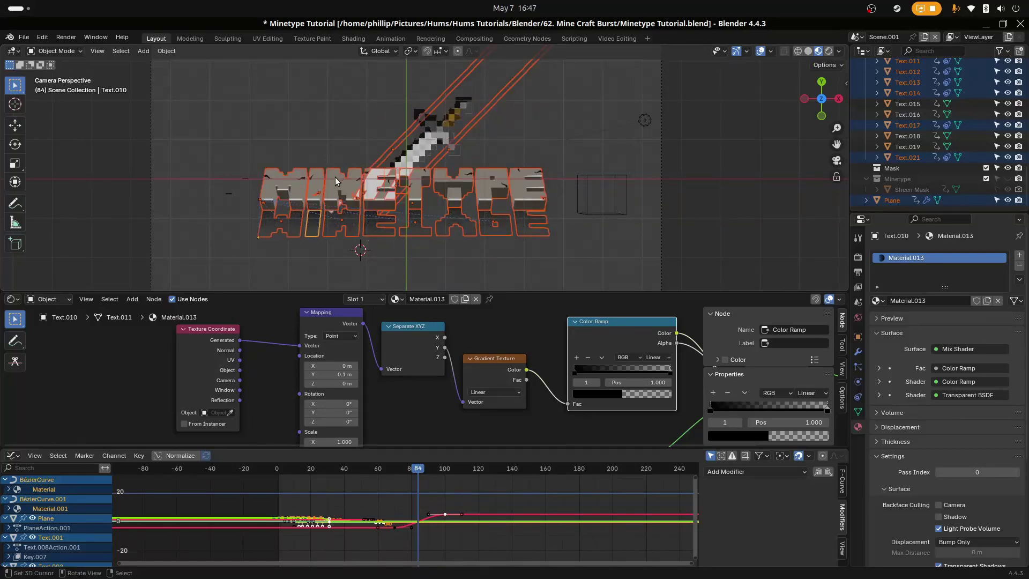
Step: Select the black crack curves on the title letters from the M across to the Y
{"action": "scroll", "coordinate": [336, 177], "scroll_direction": "up", "scroll_amount": 4}
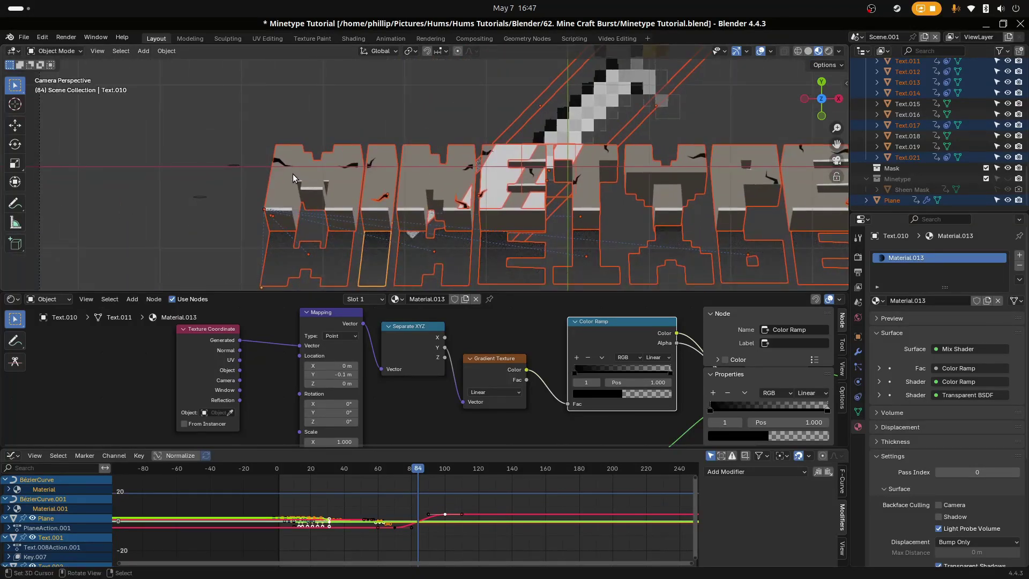
{"action": "left_click", "coordinate": [333, 164]}
{"action": "left_click", "coordinate": [375, 161]}
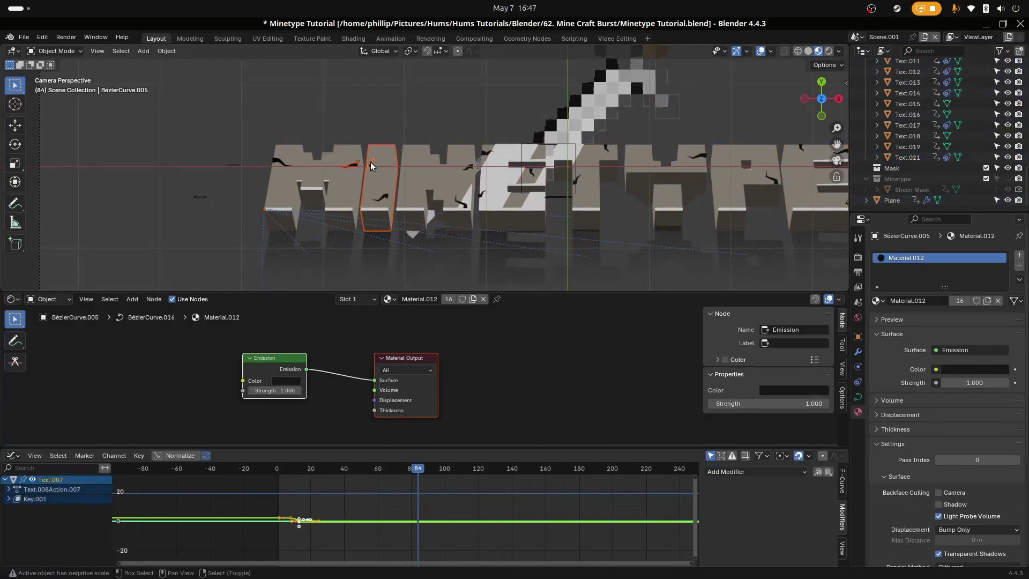
{"action": "left_click", "coordinate": [286, 162], "text": "shift"}
{"action": "left_click", "coordinate": [381, 200], "text": "shift"}
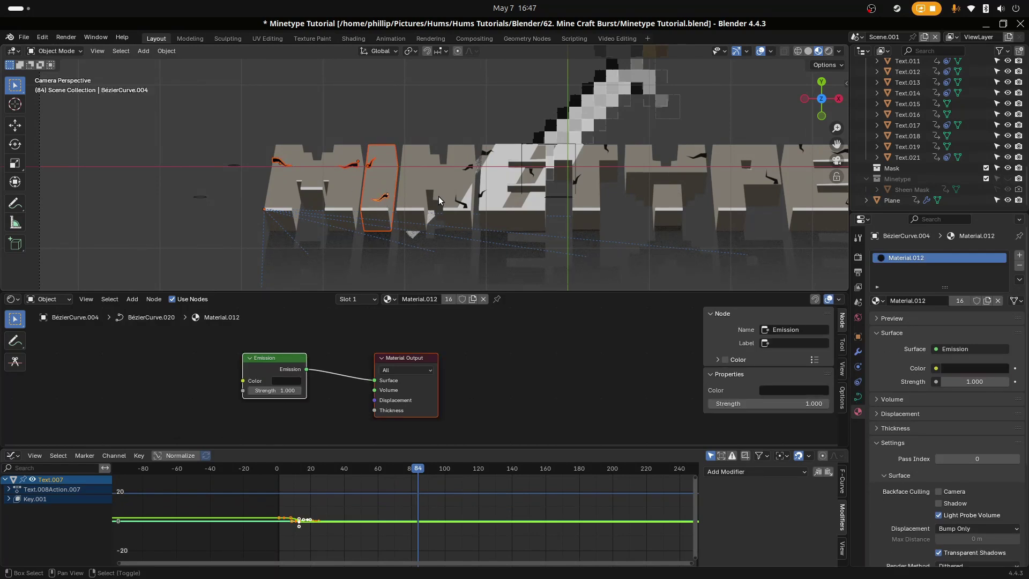
{"action": "left_click", "coordinate": [461, 203], "text": "shift"}
{"action": "left_click", "coordinate": [469, 167], "text": "shift"}
{"action": "left_click", "coordinate": [487, 155], "text": "shift"}
{"action": "left_click", "coordinate": [482, 196], "text": "shift"}
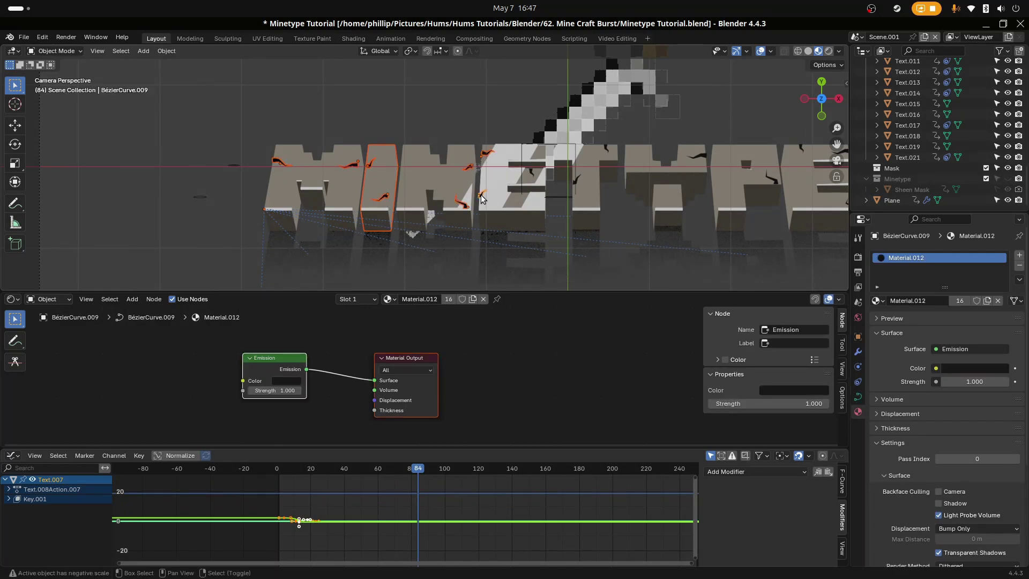
{"action": "left_click", "coordinate": [531, 171], "text": "shift"}
{"action": "left_click", "coordinate": [577, 180], "text": "shift"}
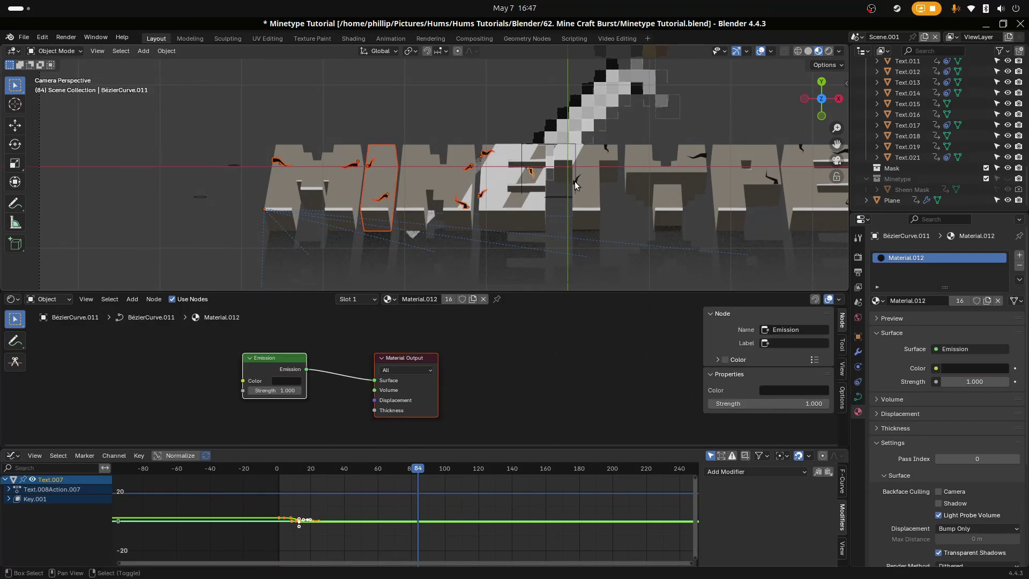
{"action": "left_click", "coordinate": [606, 148], "text": "shift"}
{"action": "left_click", "coordinate": [699, 156], "text": "shift"}
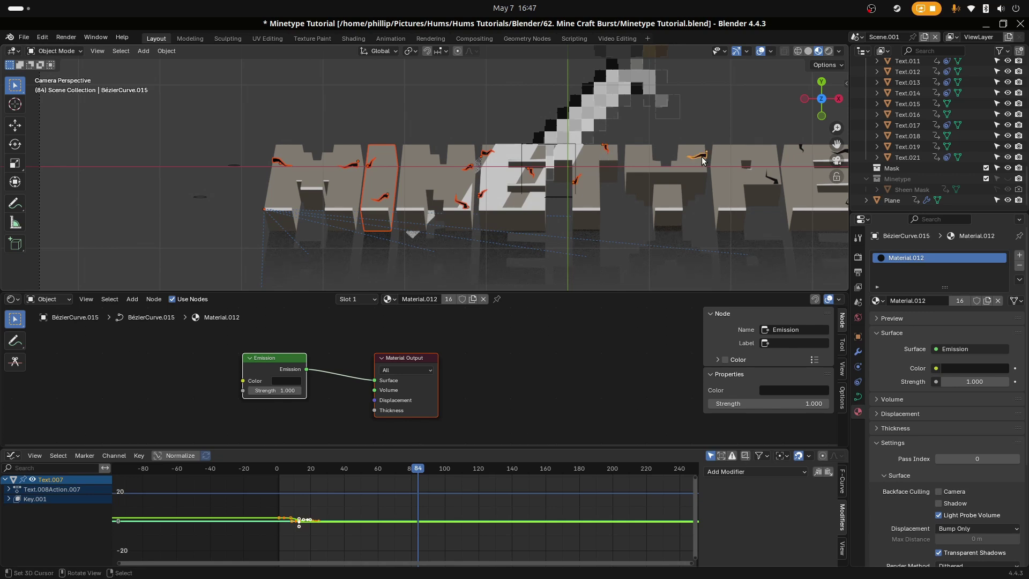
Step: Extend the selection to all objects linked by the crack material and add the remaining crack curve on the M
{"action": "key", "text": "shift+l"}
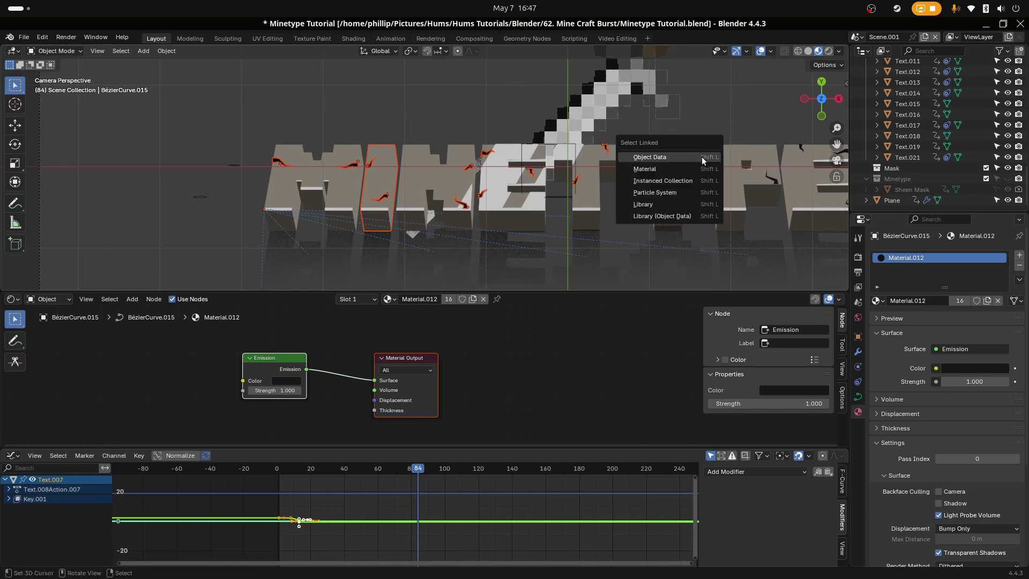
{"action": "left_click", "coordinate": [669, 170]}
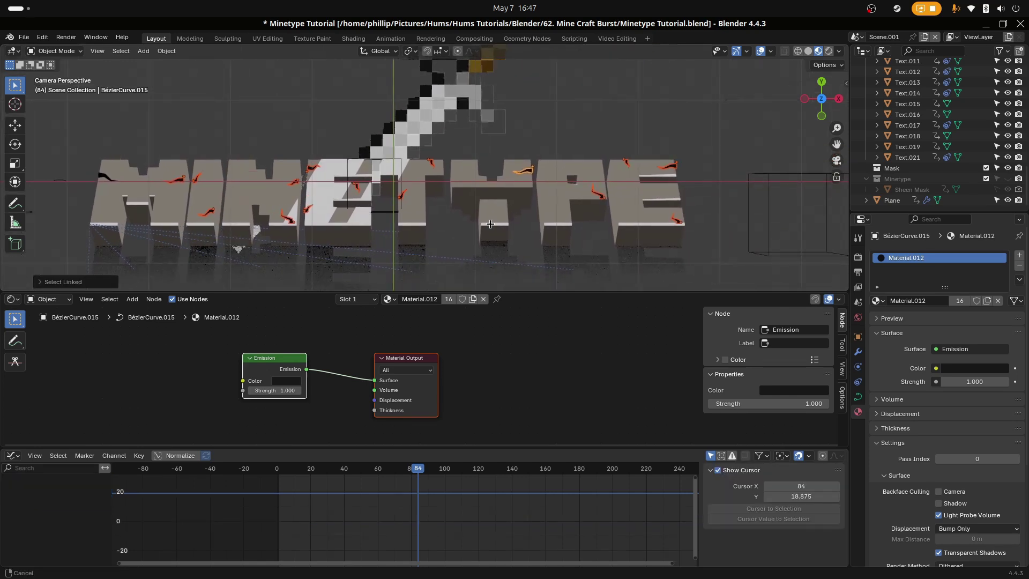
{"action": "left_click", "coordinate": [283, 157], "text": "shift"}
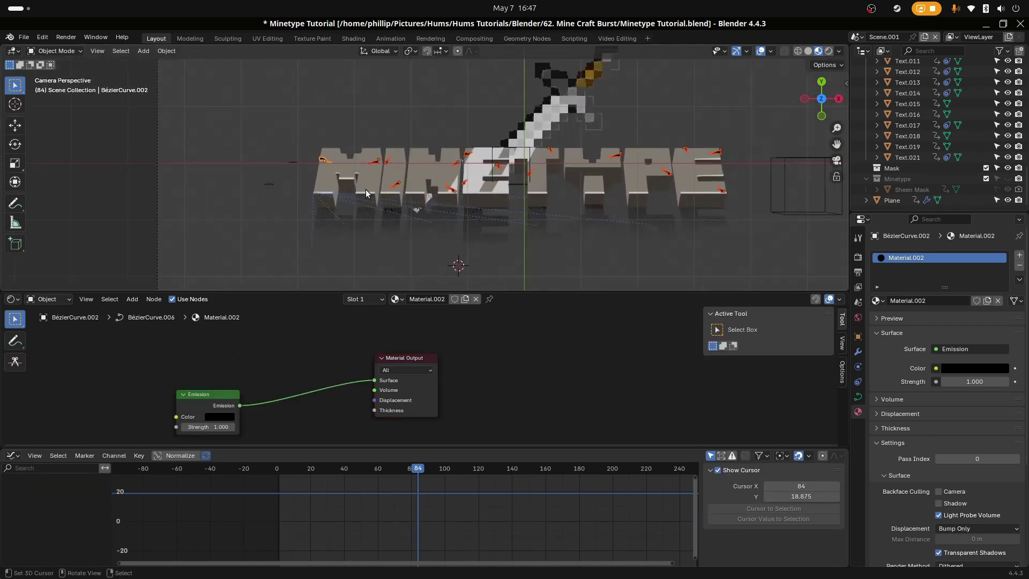
{"action": "scroll", "coordinate": [392, 195], "scroll_direction": "up", "scroll_amount": 1}
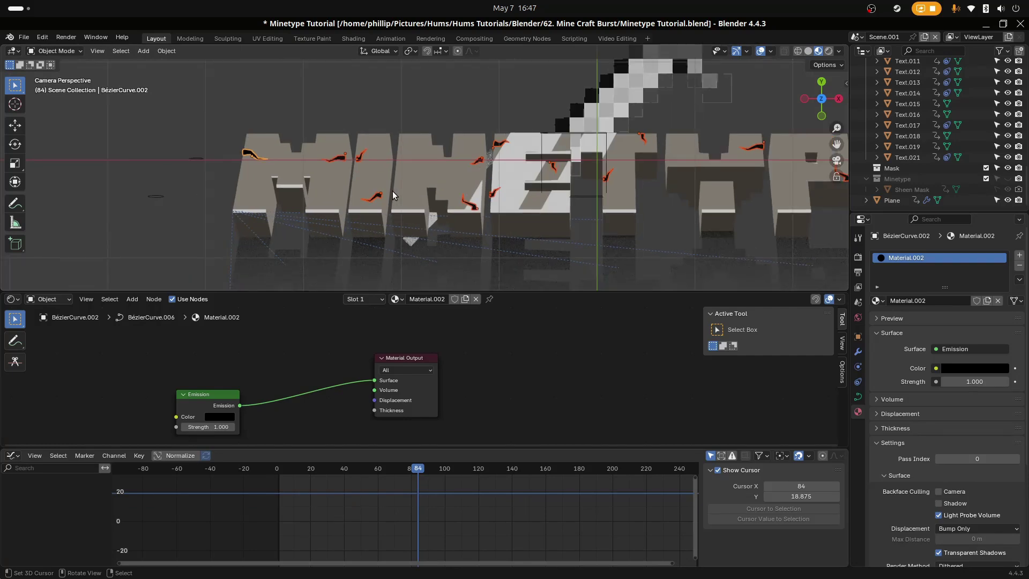
Step: Move the selected crack curves into a new collection named Curves
{"action": "key", "text": "m"}
{"action": "left_click", "coordinate": [392, 192]}
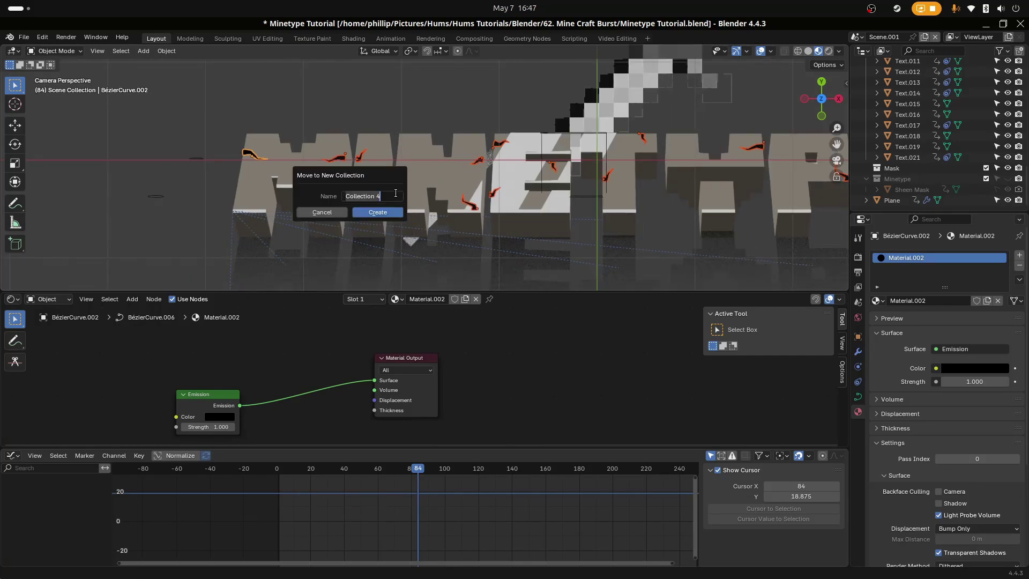
{"action": "type", "text": "Curves"}
{"action": "key", "text": "Return"}
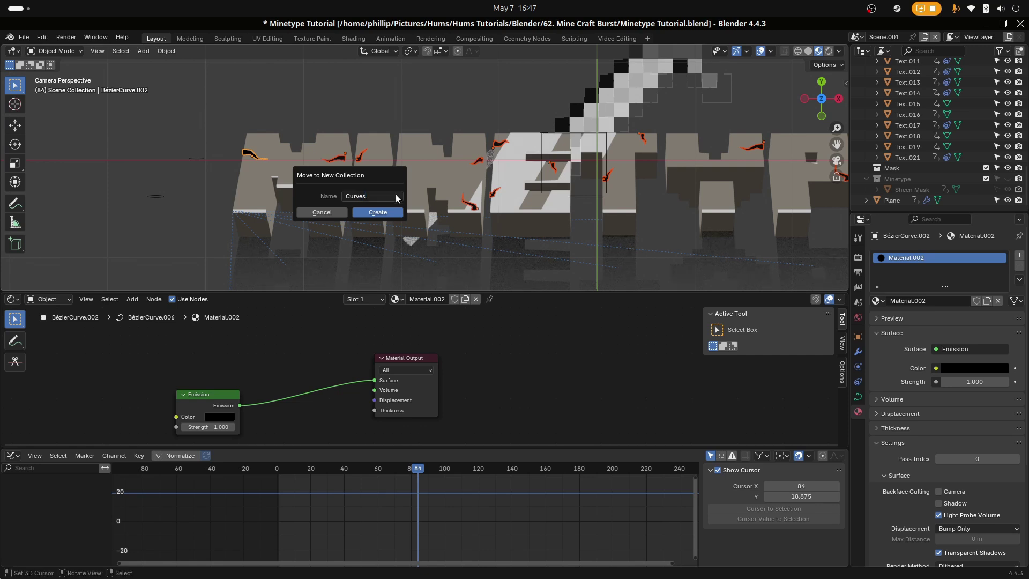
{"action": "left_click", "coordinate": [400, 211]}
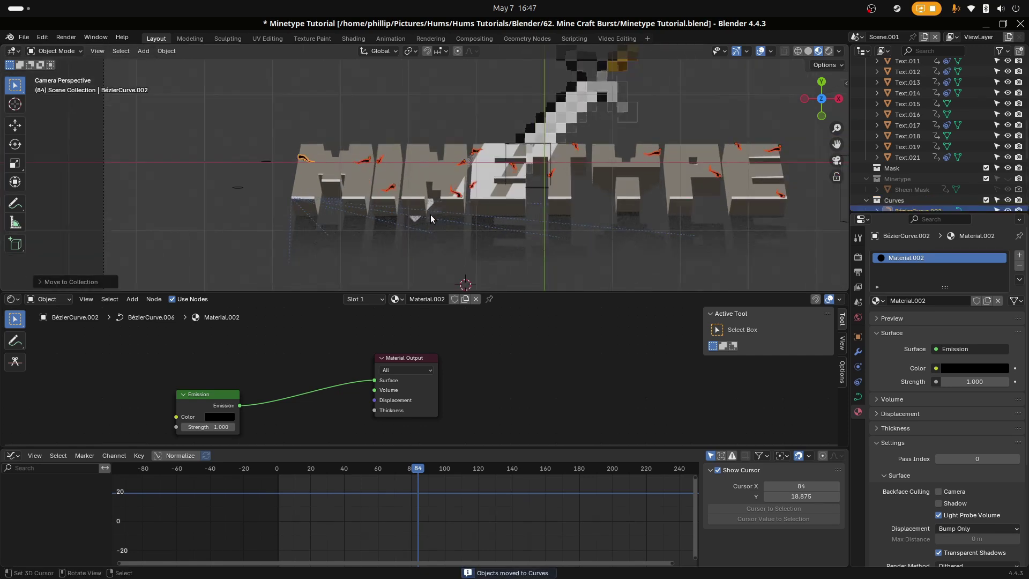
{"action": "scroll", "coordinate": [430, 214], "scroll_direction": "up", "scroll_amount": 1}
{"action": "left_click", "coordinate": [377, 169]}
{"action": "left_click", "coordinate": [345, 170], "text": "shift"}
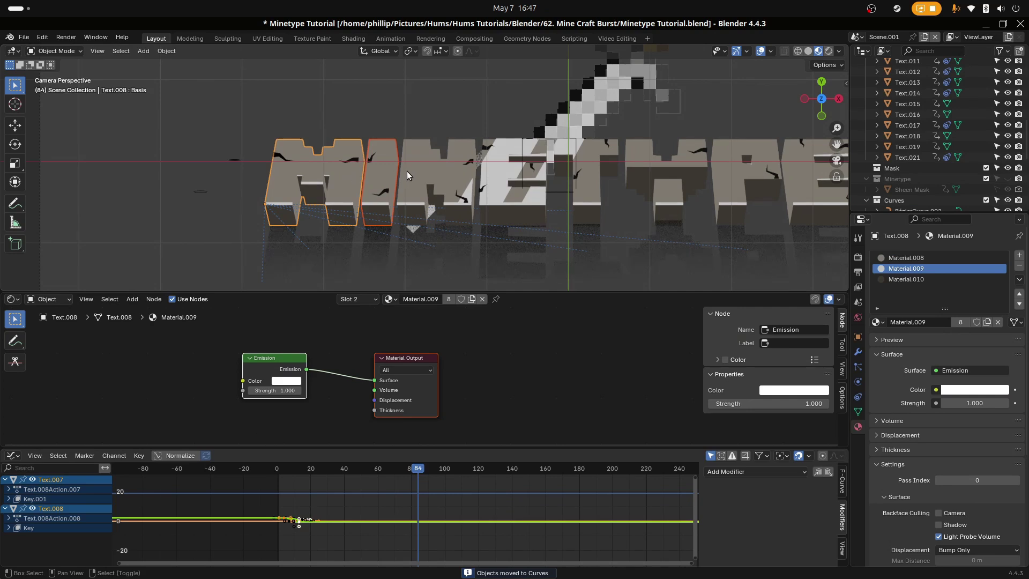
{"action": "left_click", "coordinate": [408, 176], "text": "shift"}
{"action": "left_click", "coordinate": [512, 195], "text": "shift"}
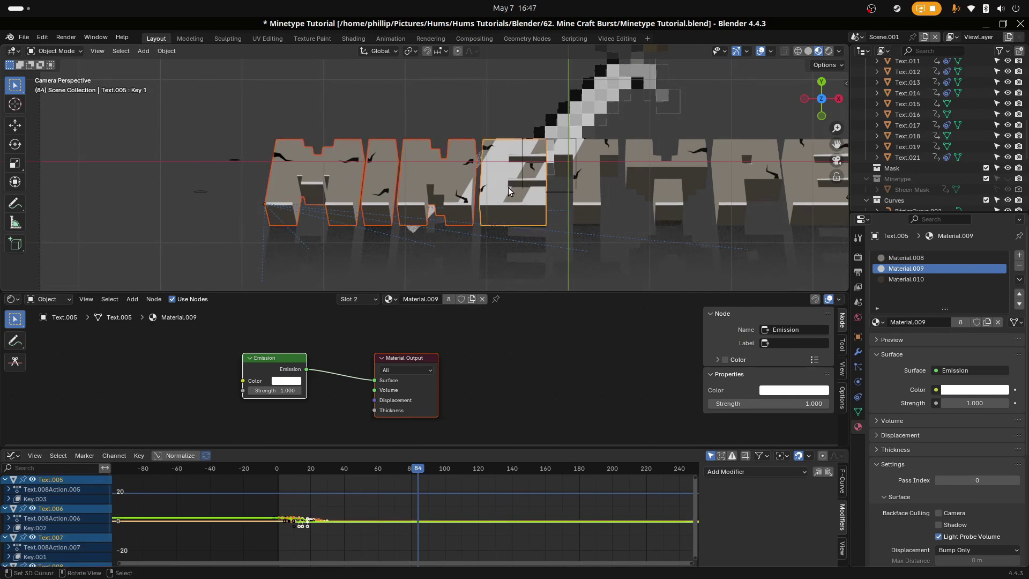
{"action": "left_click", "coordinate": [347, 166]}
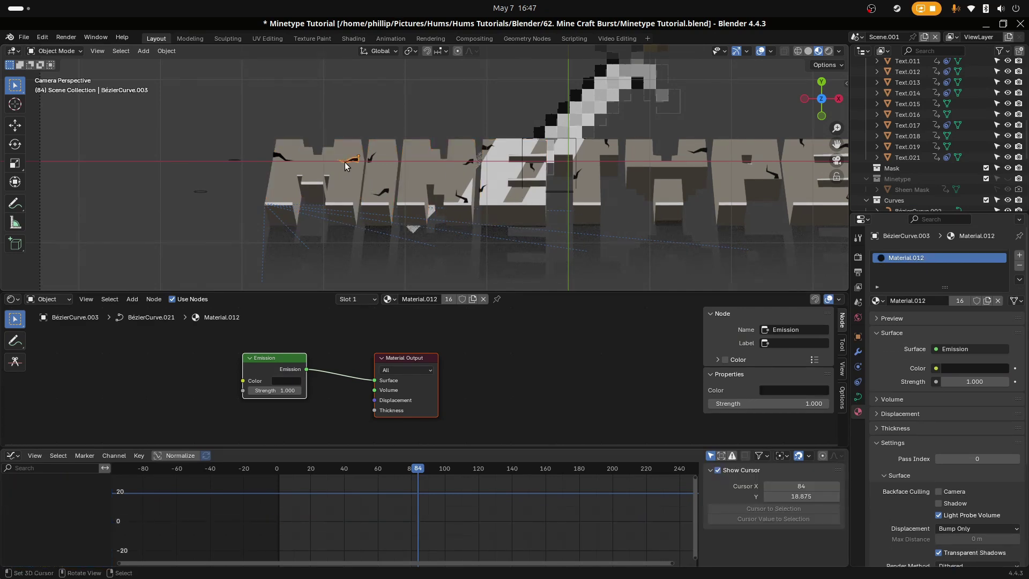
Step: Select all eight 3D title letters together with the white sheen Plane and move them to the existing Minetype collection
{"action": "left_click", "coordinate": [315, 168]}
{"action": "left_click", "coordinate": [381, 176], "text": "shift"}
{"action": "left_click", "coordinate": [439, 174], "text": "shift"}
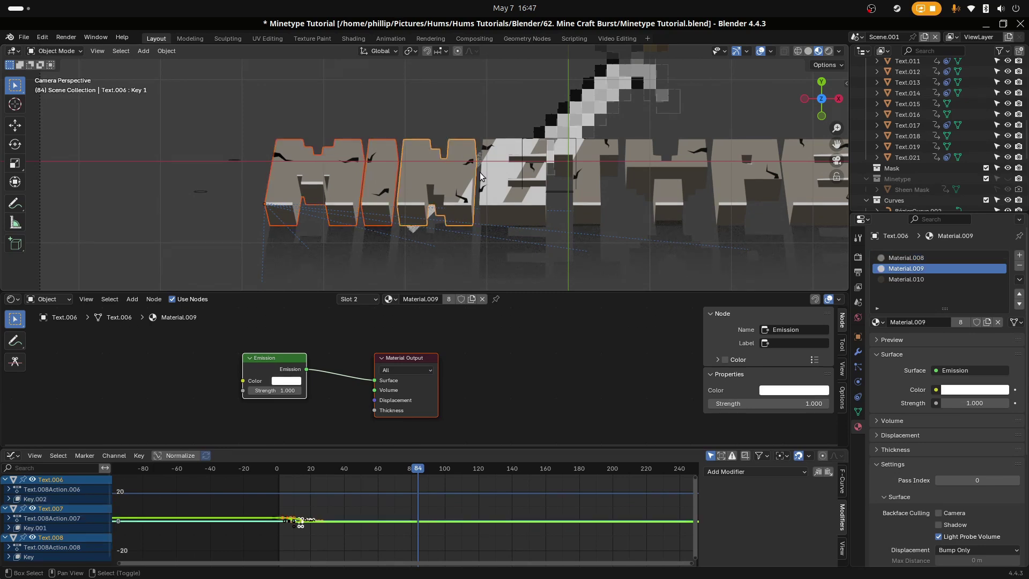
{"action": "left_click", "coordinate": [519, 193], "text": "shift"}
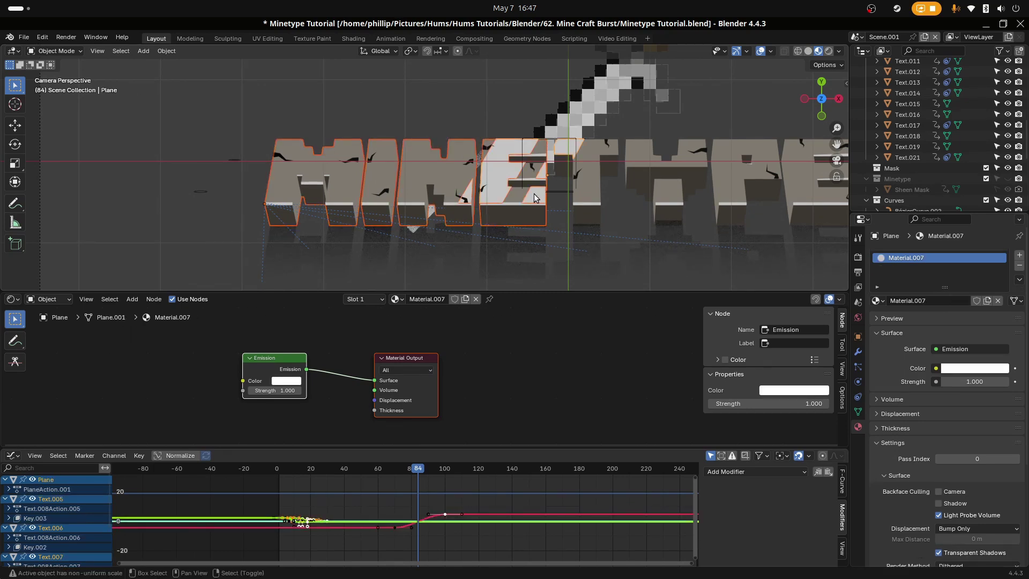
{"action": "left_click", "coordinate": [592, 185], "text": "shift"}
{"action": "left_click", "coordinate": [660, 190], "text": "shift"}
{"action": "left_click", "coordinate": [740, 193], "text": "shift"}
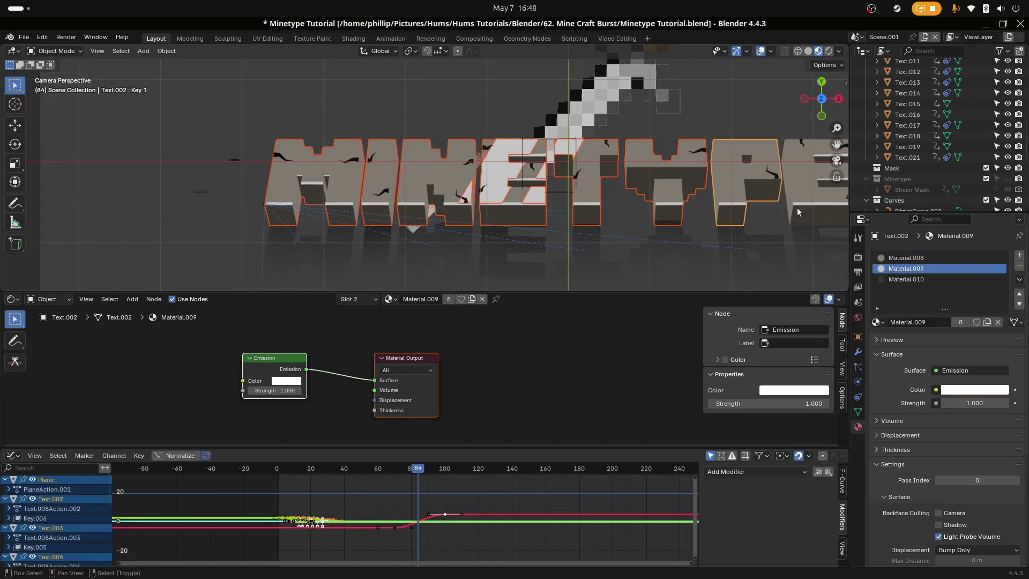
{"action": "middle_click_drag", "start_coordinate": [795, 202], "coordinate": [551, 230], "text": "shift"}
{"action": "left_click", "coordinate": [552, 228], "text": "shift"}
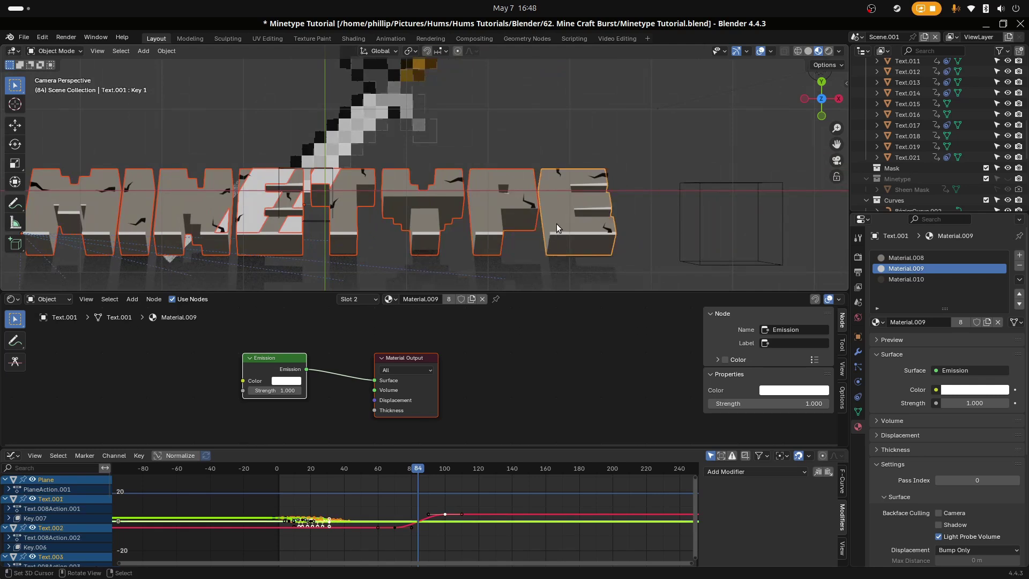
{"action": "key", "text": "m"}
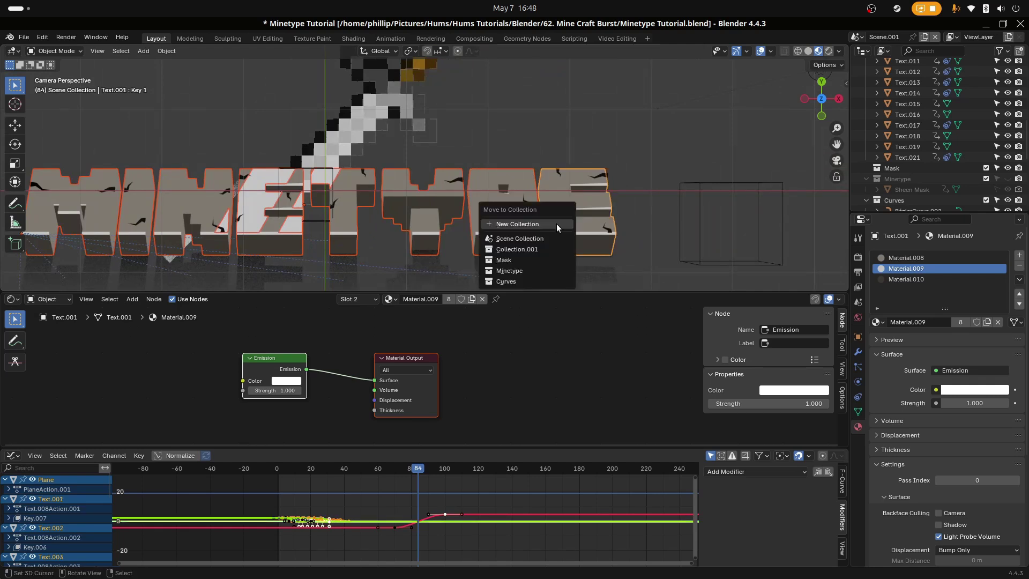
{"action": "left_click", "coordinate": [518, 271]}
Step: Select all eight flat shadow letters below the title and move them to the Minetype collection
{"action": "right_click", "coordinate": [470, 236]}
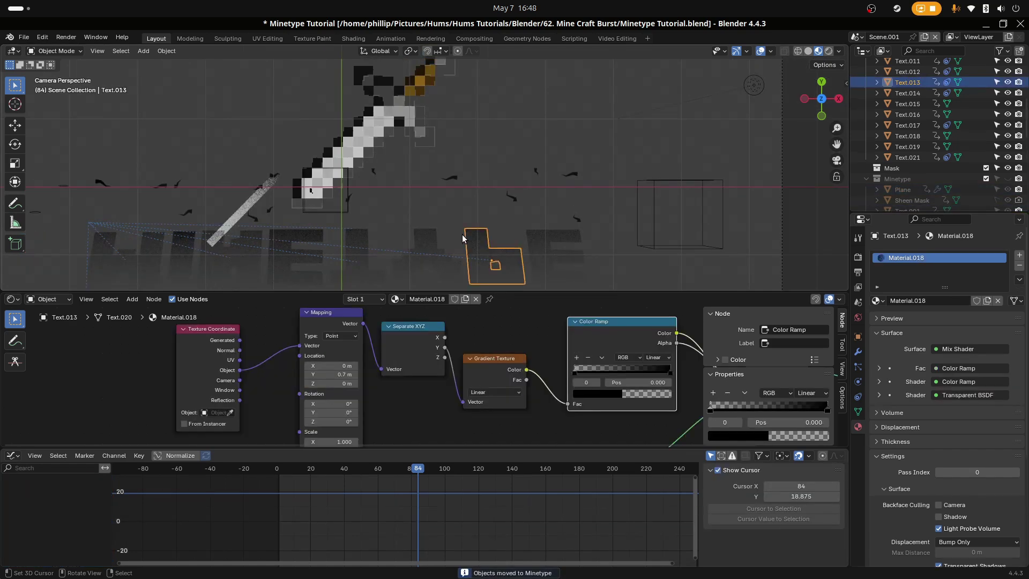
{"action": "scroll", "coordinate": [448, 237], "scroll_direction": "down", "scroll_amount": 1}
{"action": "right_click", "coordinate": [429, 236], "text": "shift"}
{"action": "right_click", "coordinate": [502, 238], "text": "shift"}
{"action": "right_click", "coordinate": [536, 244], "text": "shift"}
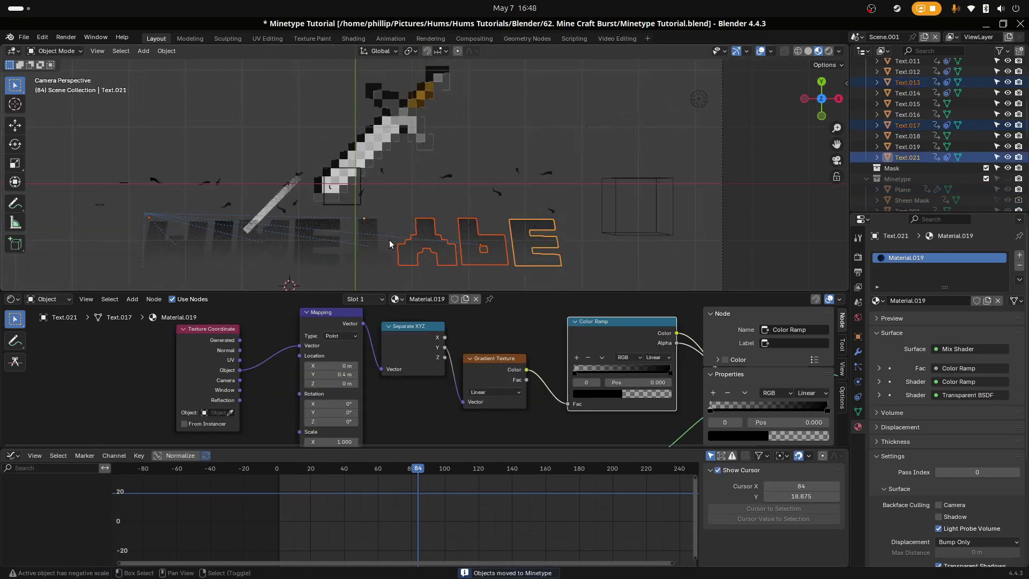
{"action": "right_click", "coordinate": [370, 245], "text": "shift"}
{"action": "right_click", "coordinate": [311, 247], "text": "shift"}
{"action": "right_click", "coordinate": [254, 249], "text": "shift"}
{"action": "right_click", "coordinate": [219, 249], "text": "shift"}
{"action": "right_click", "coordinate": [194, 249], "text": "shift"}
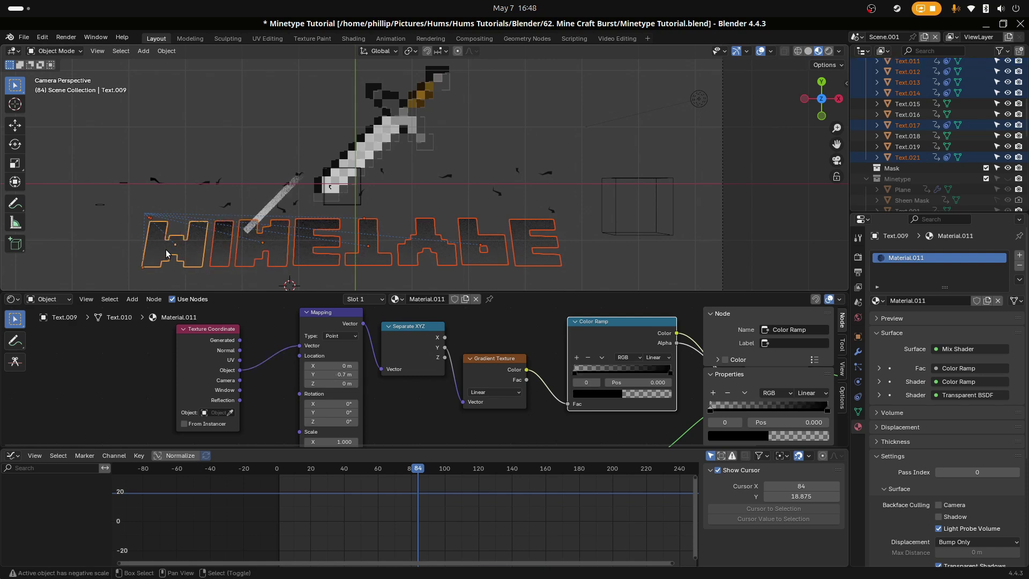
{"action": "key", "text": "m"}
{"action": "left_click", "coordinate": [166, 250]}
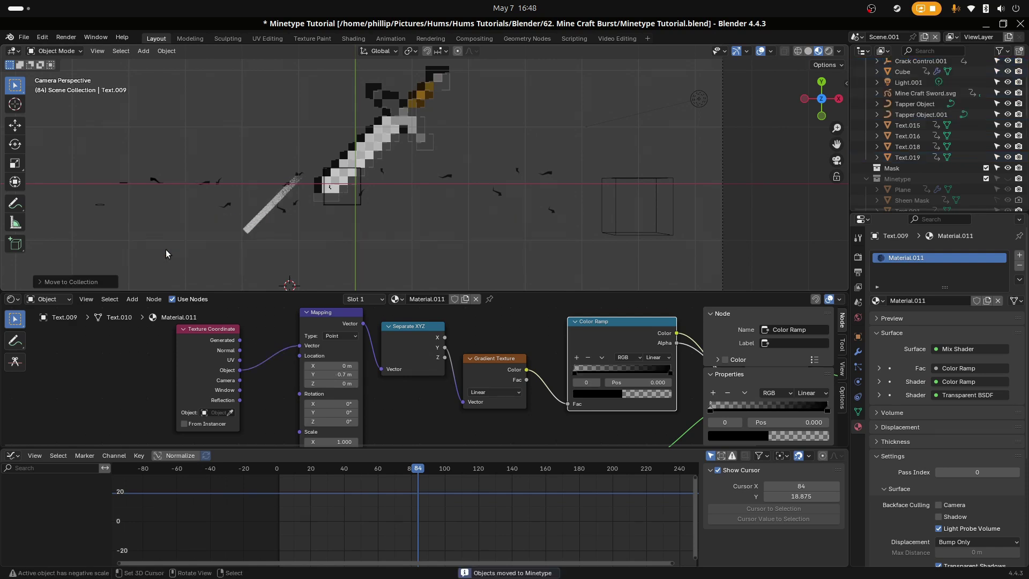
Step: Select the diagonal white streak curve crossing the sword and move it to the Minetype collection
{"action": "right_click", "coordinate": [270, 214]}
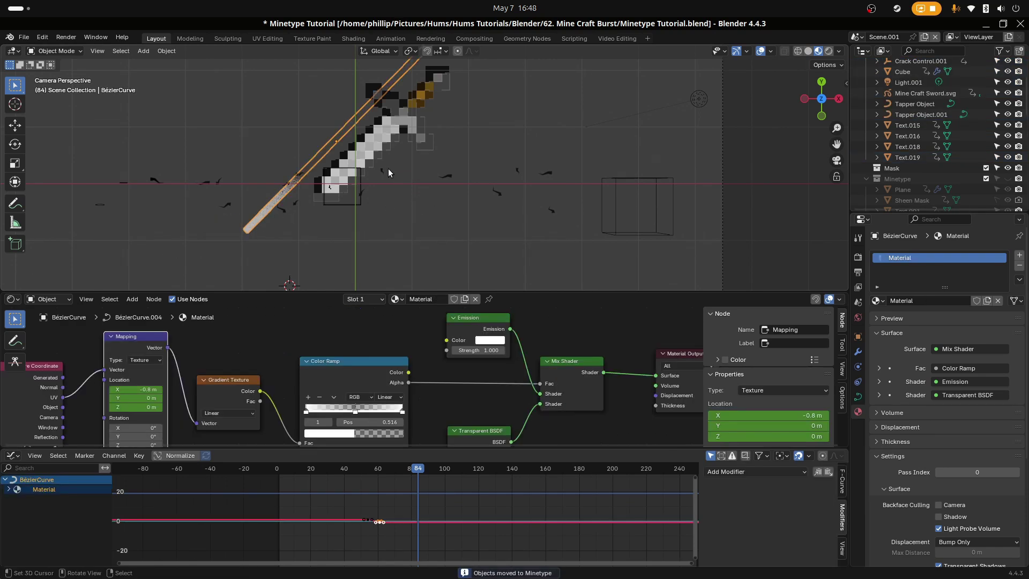
{"action": "scroll", "coordinate": [389, 172], "scroll_direction": "down", "scroll_amount": 2}
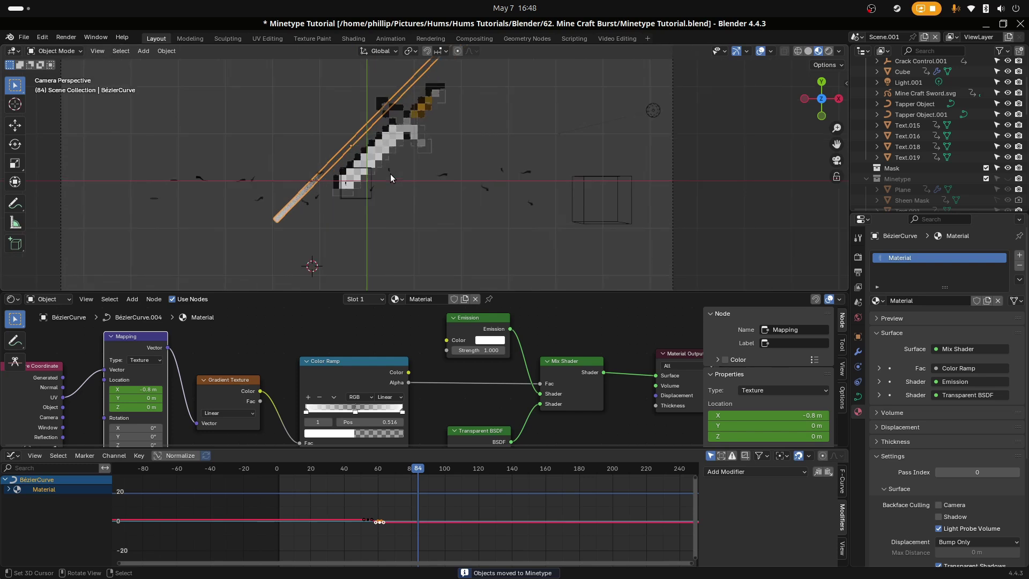
{"action": "key", "text": "m"}
{"action": "left_click", "coordinate": [381, 176]}
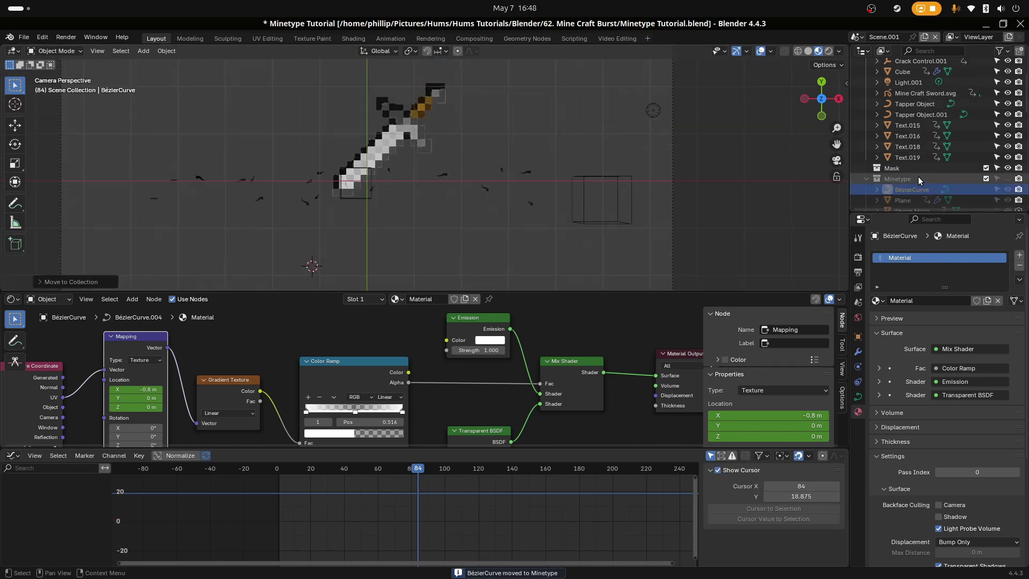
Step: Collapse the Collection.001, Minetype and Curves collections in the outliner and make the Minetype collection visible
{"action": "scroll", "coordinate": [875, 171], "scroll_direction": "up", "scroll_amount": 3}
{"action": "left_click", "coordinate": [867, 75]}
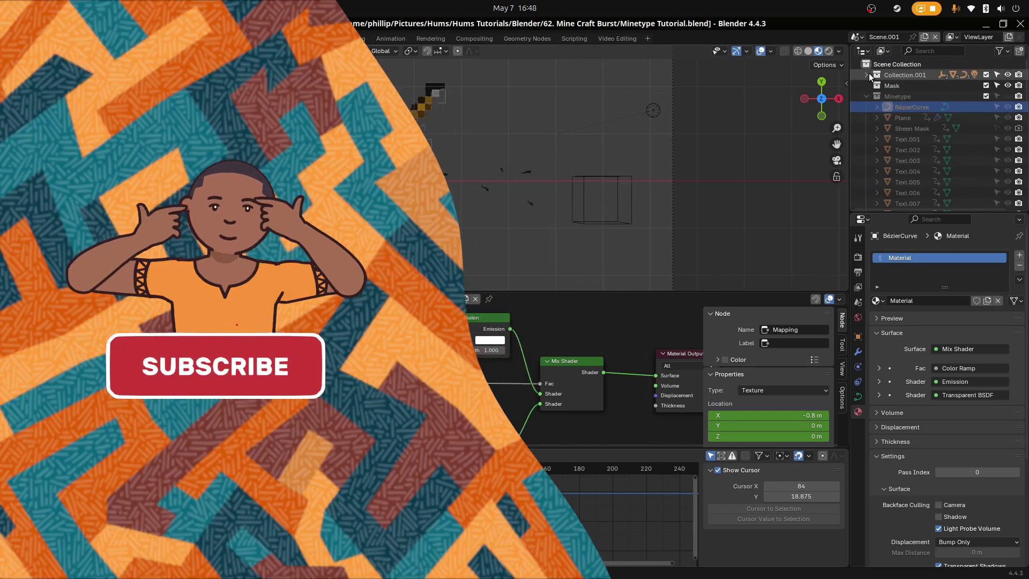
{"action": "left_click", "coordinate": [900, 96]}
{"action": "left_click", "coordinate": [866, 96]}
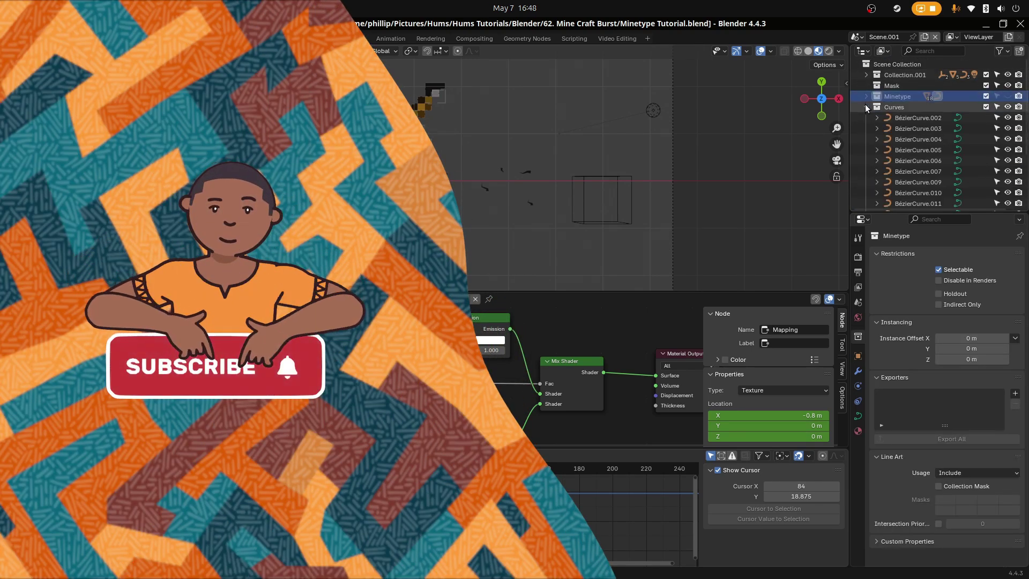
{"action": "left_click", "coordinate": [866, 108]}
{"action": "left_click", "coordinate": [1008, 96]}
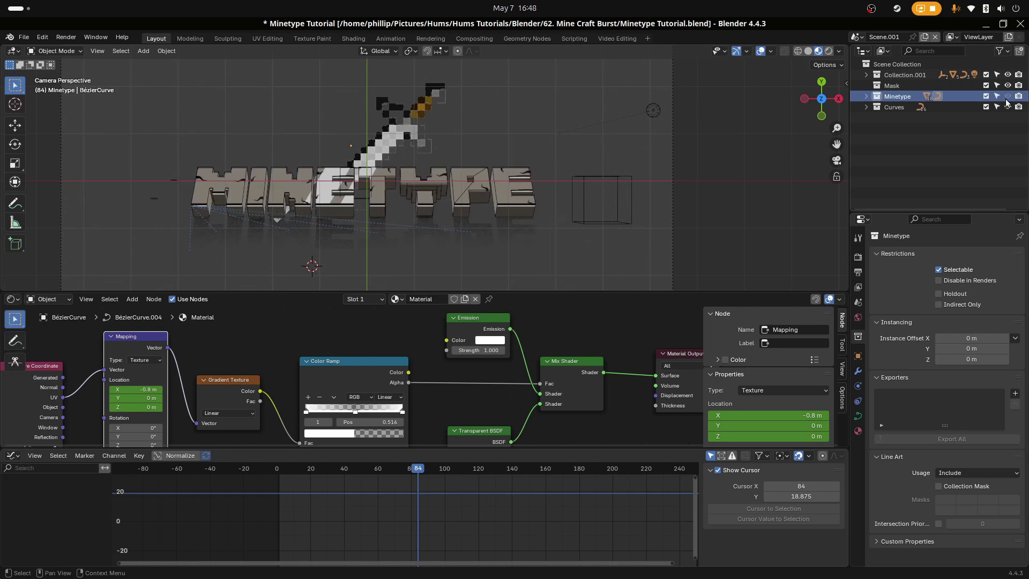
Step: Toggle the visibility of the Minetype and Curves collections to check which objects each one contains, leaving both shown
{"action": "left_click", "coordinate": [1007, 101]}
{"action": "left_click", "coordinate": [1006, 100]}
{"action": "left_click", "coordinate": [1007, 101]}
{"action": "left_click", "coordinate": [1007, 101]}
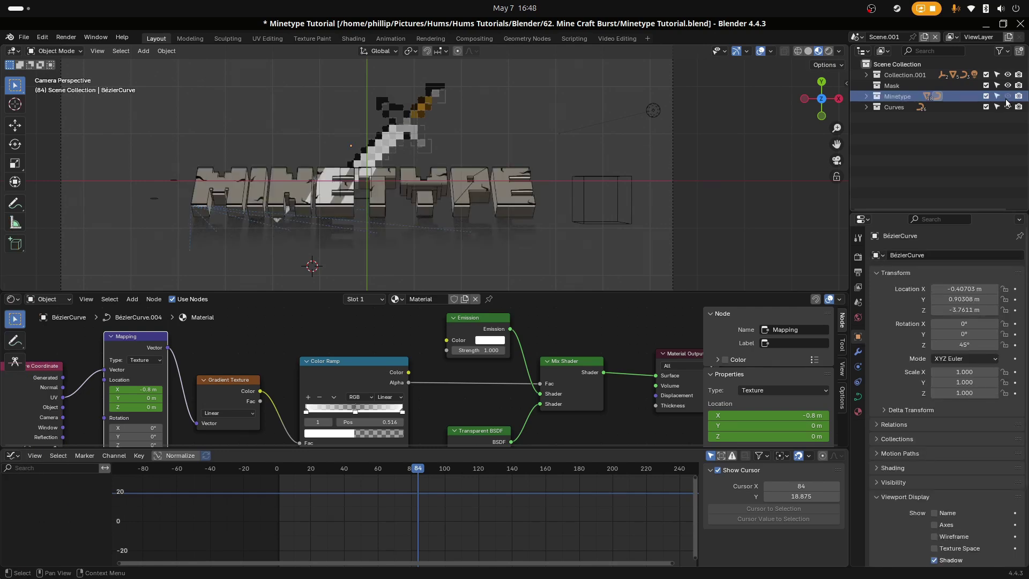
{"action": "left_click", "coordinate": [1006, 101]}
{"action": "left_click", "coordinate": [1007, 101]}
{"action": "left_click", "coordinate": [1007, 108]}
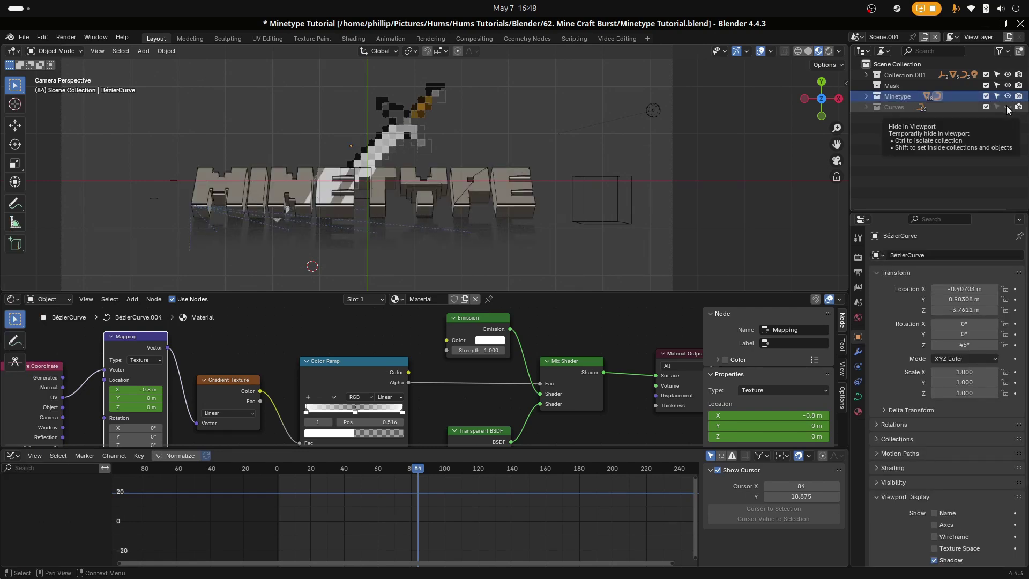
{"action": "left_click", "coordinate": [1006, 98]}
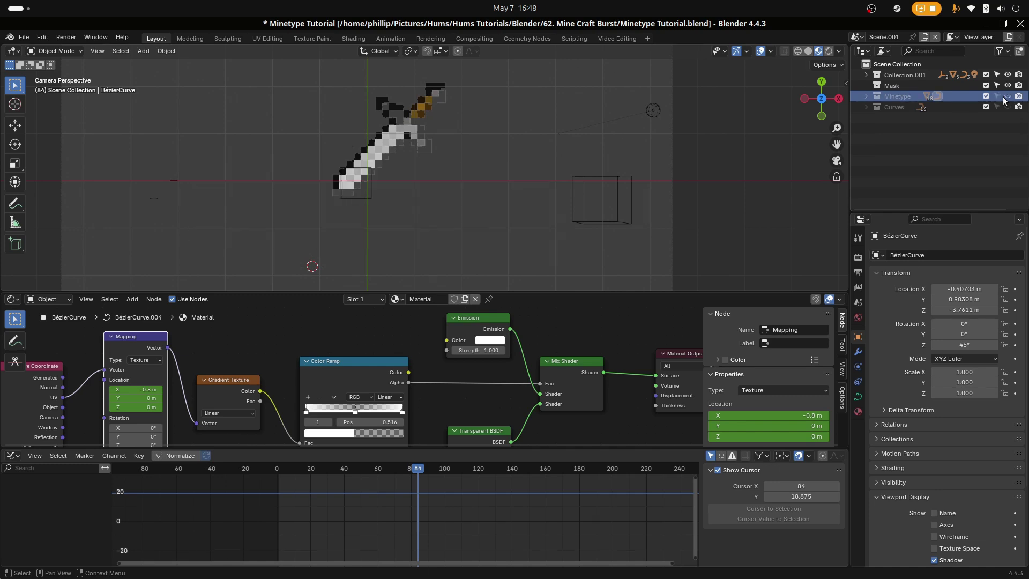
{"action": "left_click", "coordinate": [1007, 97]}
{"action": "left_click", "coordinate": [1008, 107]}
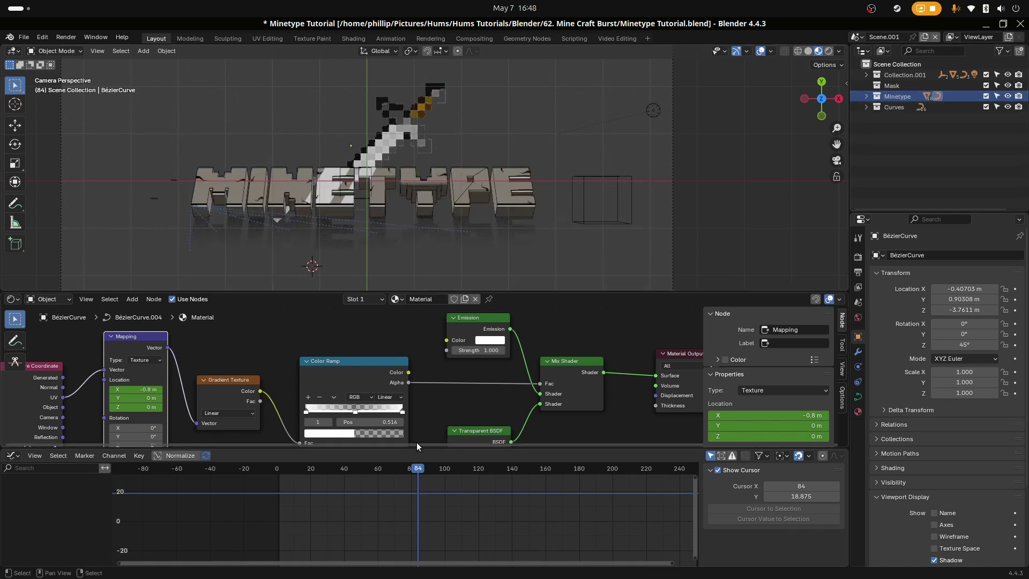
Step: At frame 60, select the two diagonal white streak curves and move them to the Curves collection, then go to frame 92
{"action": "left_click", "coordinate": [430, 485]}
{"action": "left_click_drag", "start_coordinate": [430, 484], "coordinate": [378, 491]}
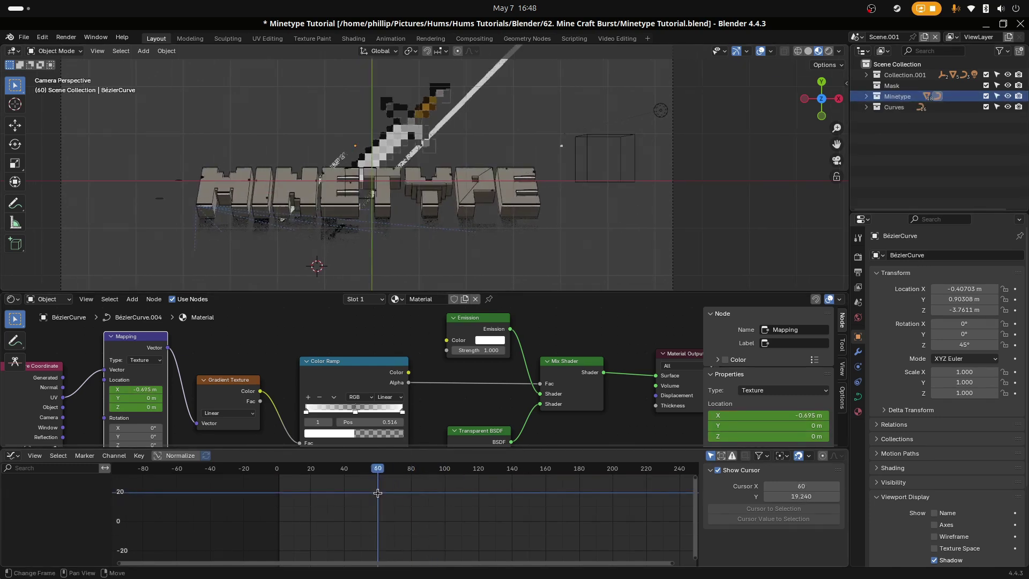
{"action": "left_click", "coordinate": [472, 97]}
{"action": "left_click", "coordinate": [334, 158], "text": "shift"}
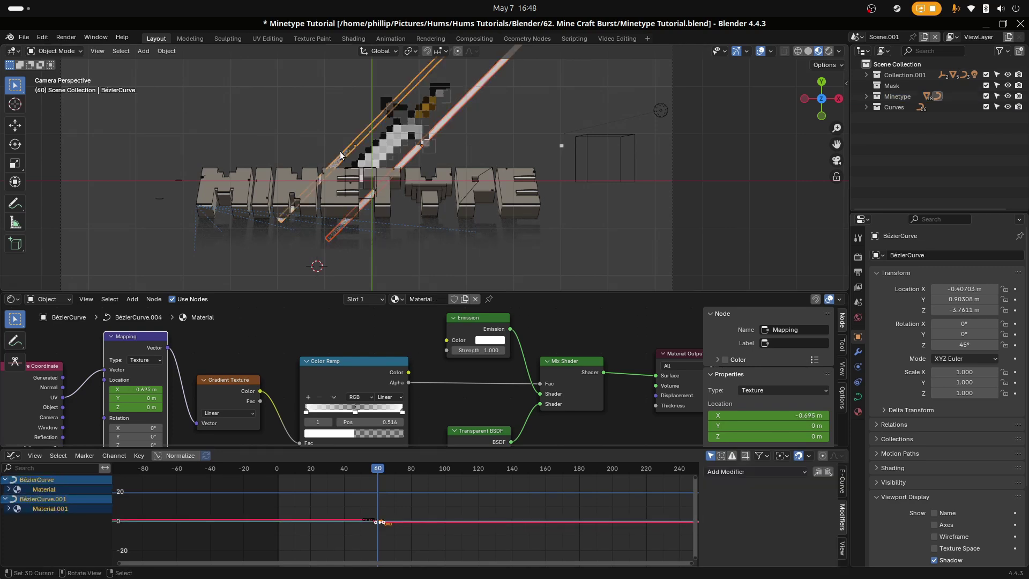
{"action": "key", "text": "m"}
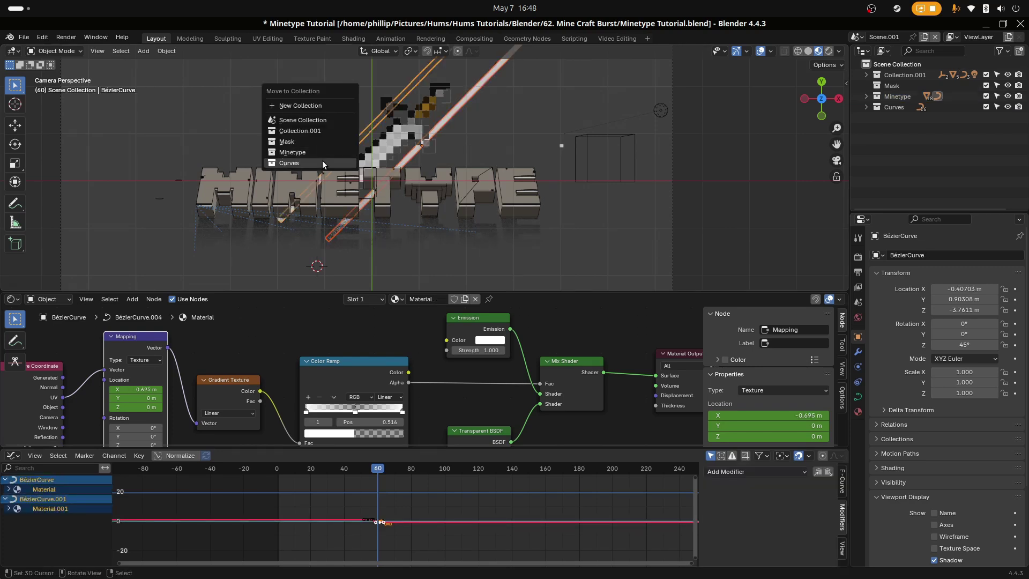
{"action": "left_click", "coordinate": [323, 161]}
{"action": "mouse_move", "coordinate": [386, 517]}
{"action": "left_mouse_down"}
{"action": "mouse_move", "coordinate": [278, 517]}
{"action": "mouse_move", "coordinate": [431, 506]}
{"action": "left_mouse_up"}
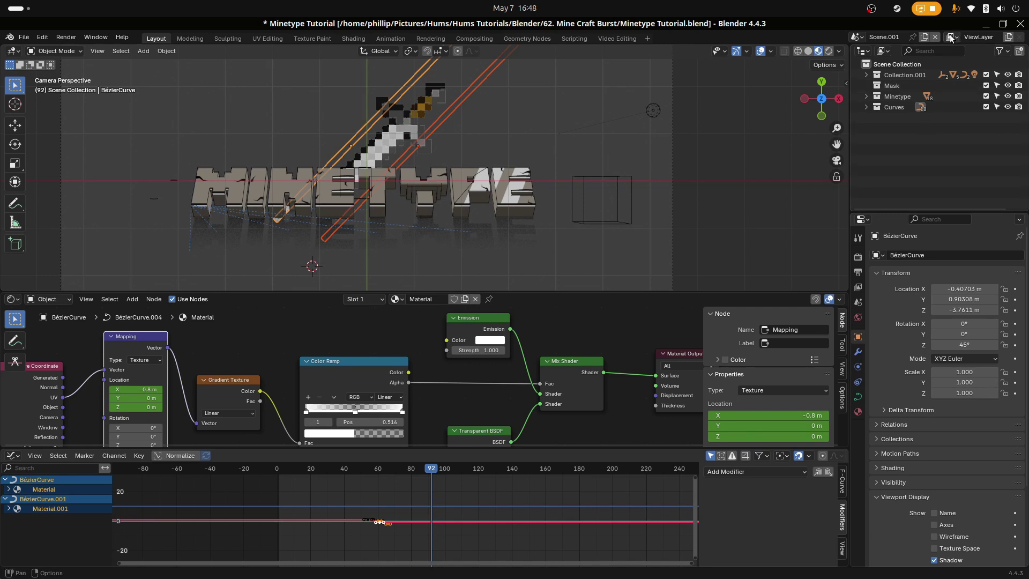
Step: Add a new view layer and exclude the Minetype and Curves collections from it
{"action": "left_click", "coordinate": [1008, 37]}
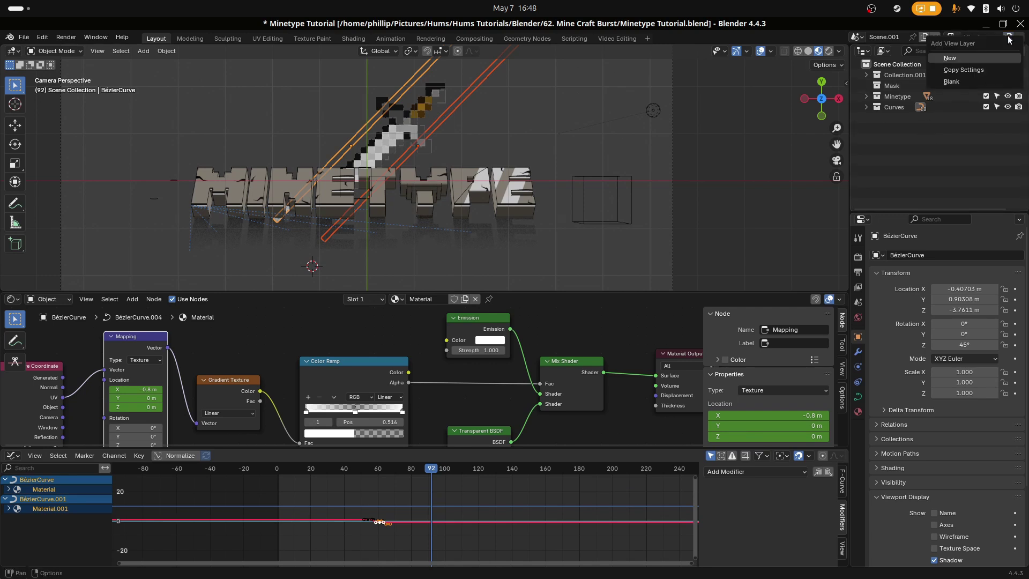
{"action": "left_click", "coordinate": [971, 57]}
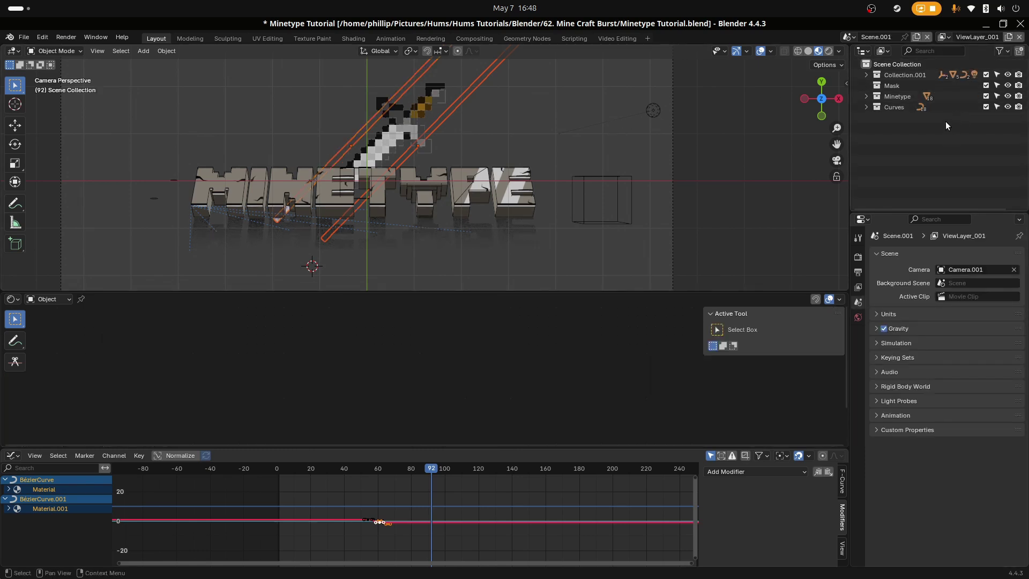
{"action": "left_click", "coordinate": [986, 96]}
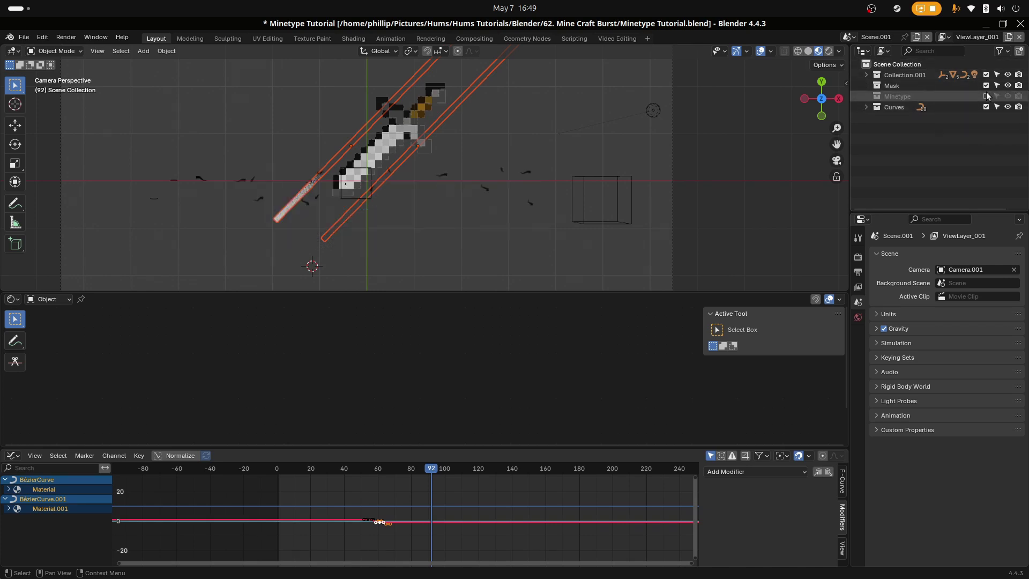
{"action": "left_click", "coordinate": [986, 107]}
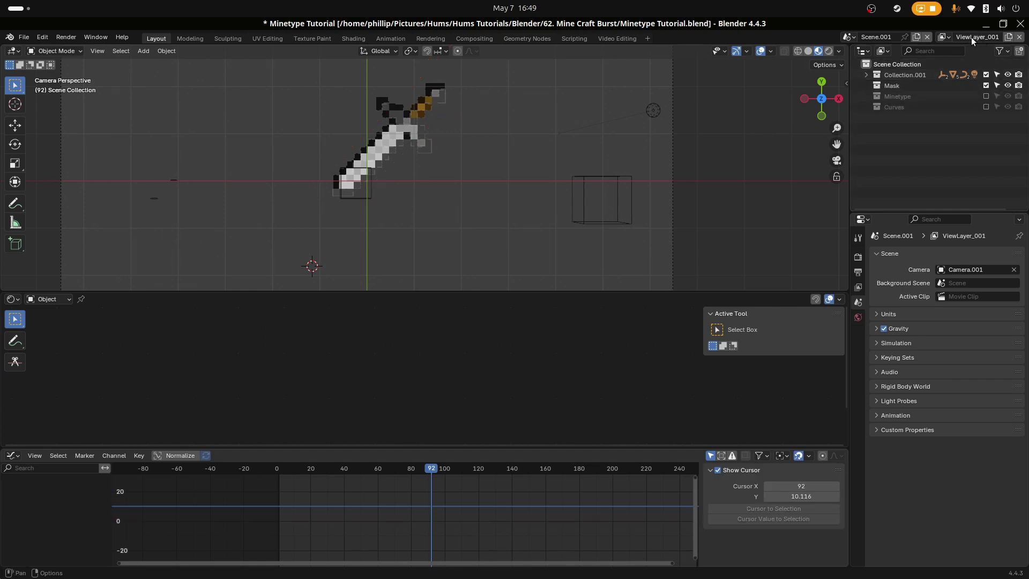
Step: Switch to the original ViewLayer, exclude Collection.001 from it and rename that collection Sword
{"action": "left_click", "coordinate": [942, 37]}
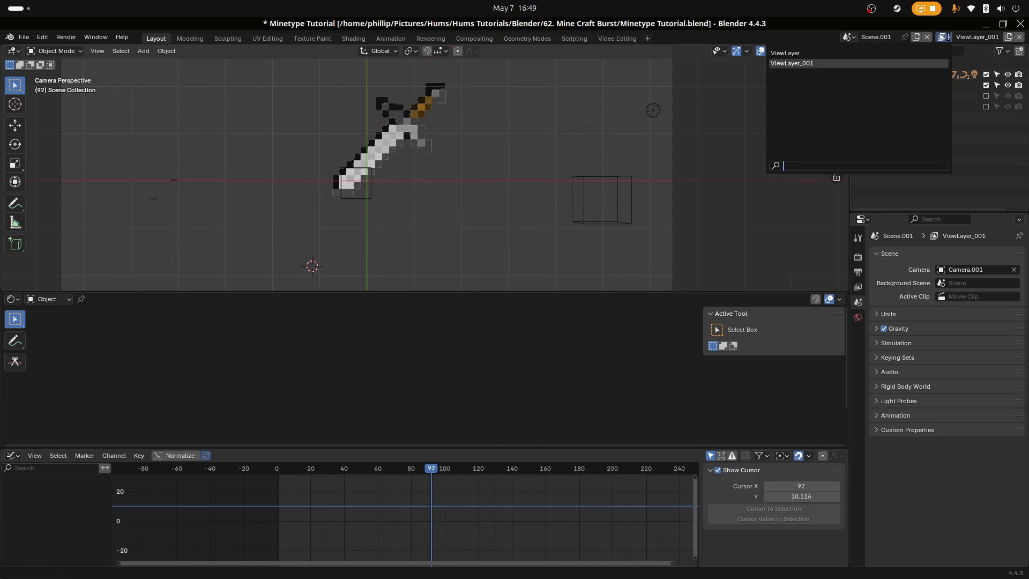
{"action": "left_click", "coordinate": [881, 57]}
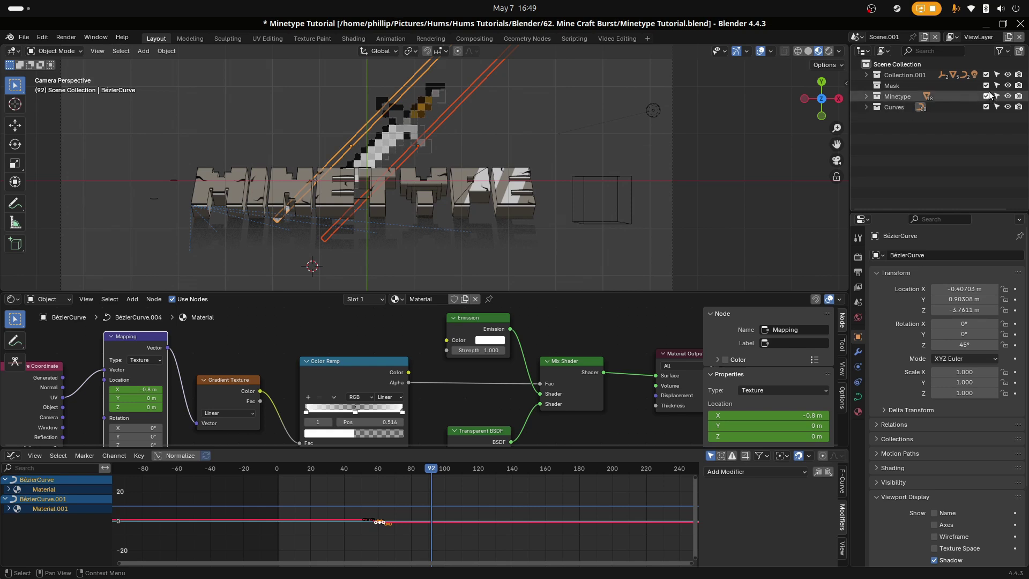
{"action": "left_click", "coordinate": [985, 75]}
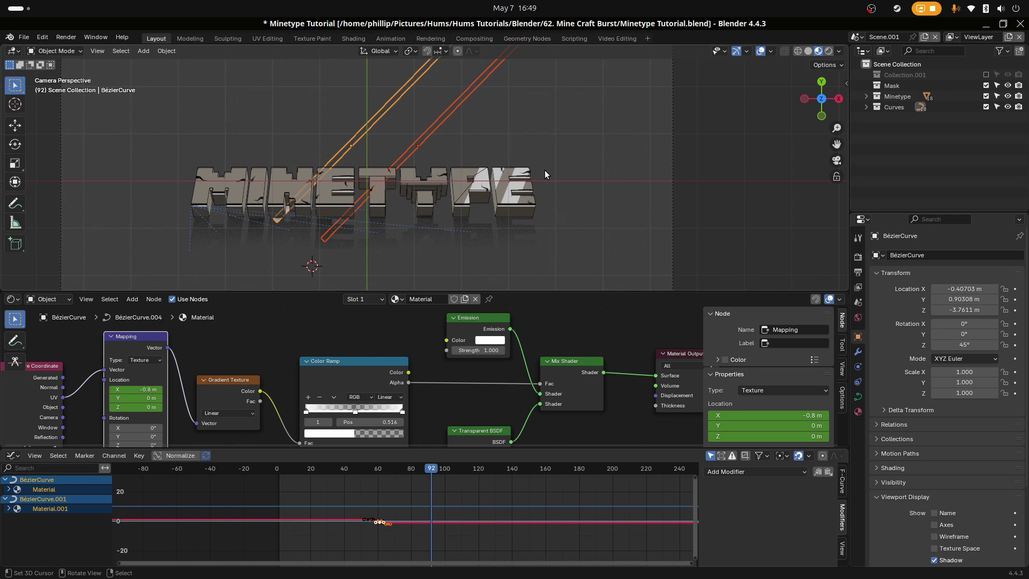
{"action": "double_click", "coordinate": [901, 75]}
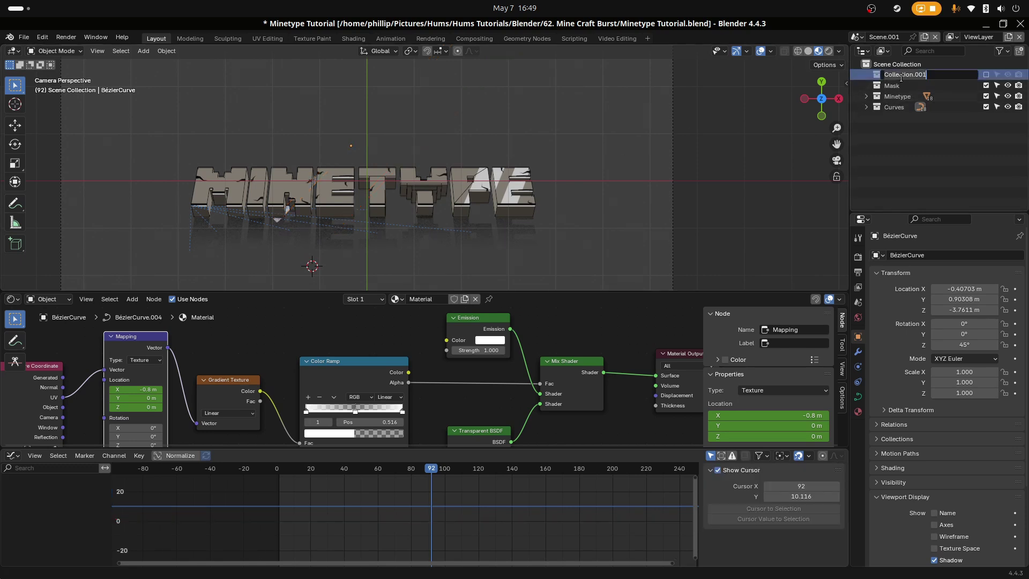
{"action": "type", "text": "Sword"}
{"action": "key", "text": "Return"}
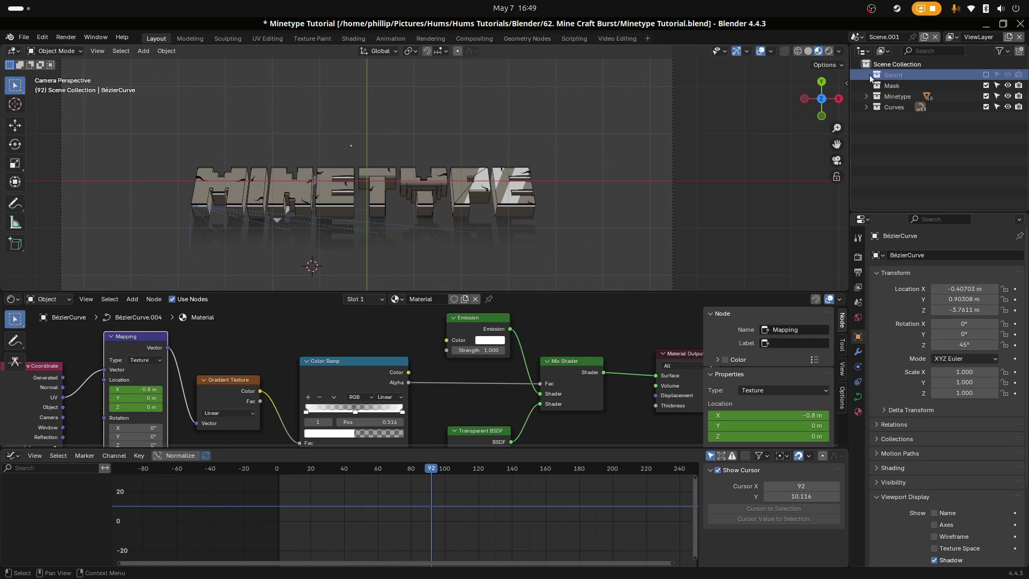
Step: Switch to the view layer ViewLayer_001 and rename it Background
{"action": "left_click", "coordinate": [960, 36]}
{"action": "left_click", "coordinate": [956, 37]}
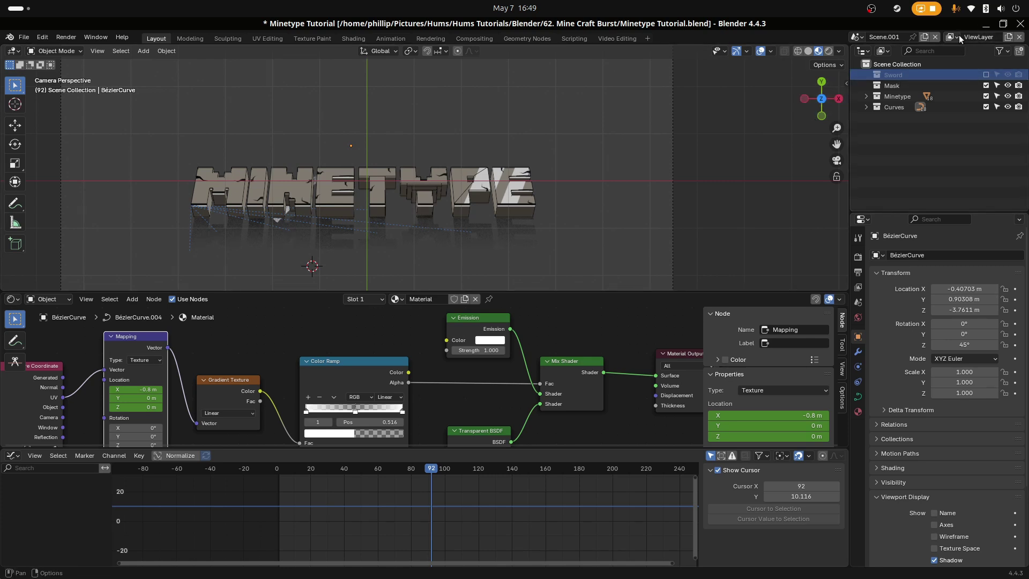
{"action": "left_click", "coordinate": [955, 37]}
{"action": "left_click", "coordinate": [944, 62]}
{"action": "left_click", "coordinate": [983, 36]}
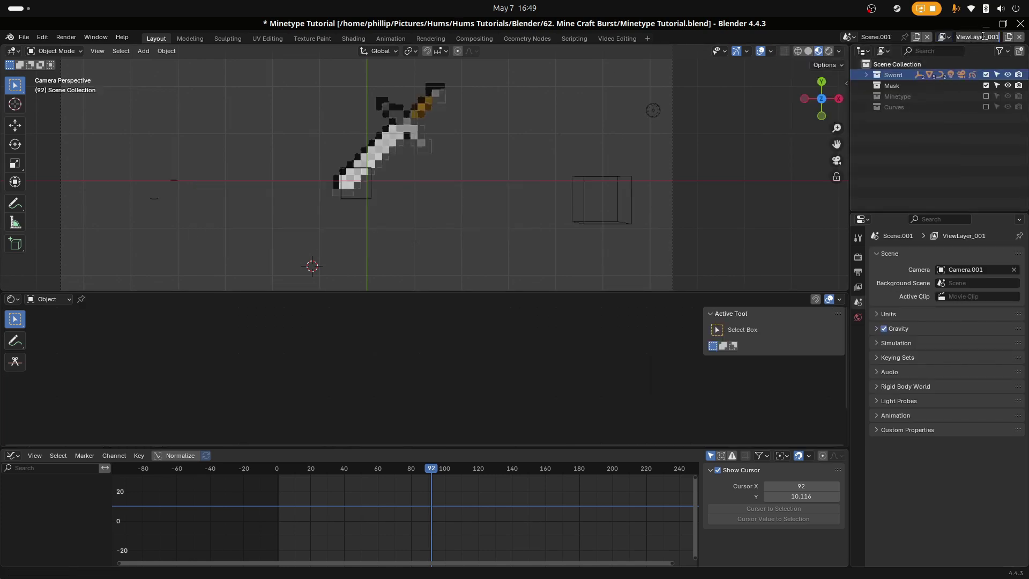
{"action": "type", "text": "Bo"}
{"action": "type", "text": "ckground"}
{"action": "key", "text": "Return"}
Step: Add a plane mesh and scale it up uniformly to about 4.17
{"action": "scroll", "coordinate": [601, 157], "scroll_direction": "down", "scroll_amount": 3}
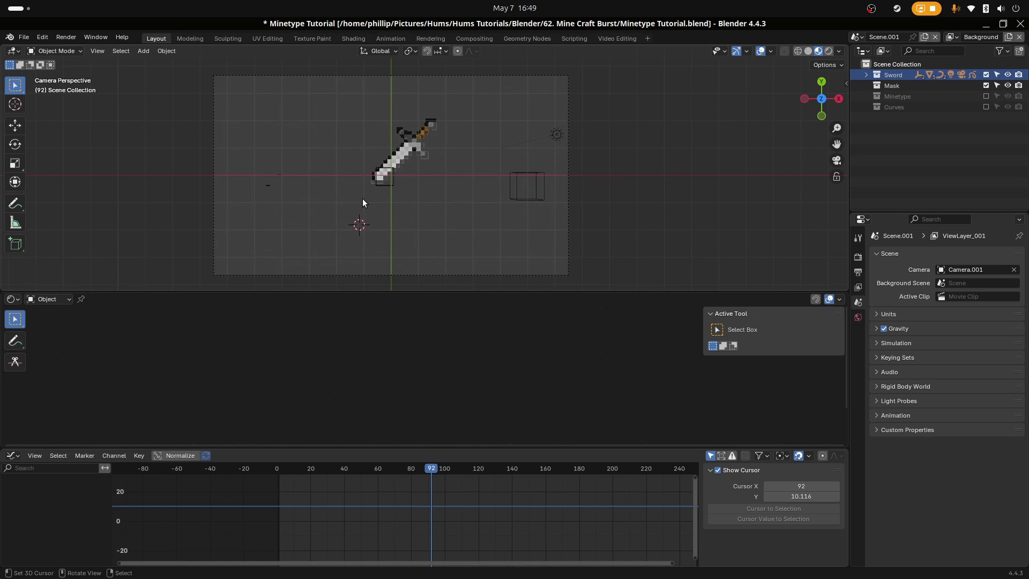
{"action": "key", "text": "shift+a"}
{"action": "mouse_move", "coordinate": [331, 203]}
{"action": "left_click", "coordinate": [423, 215]}
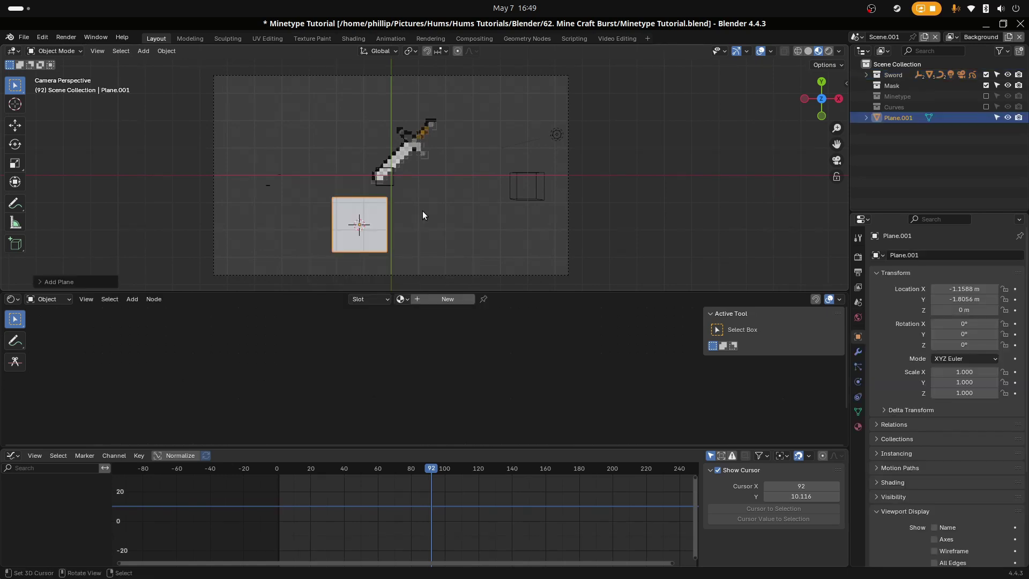
{"action": "key", "text": "s"}
{"action": "left_click", "coordinate": [619, 258]}
Step: Stretch the plane along X to a scale of about 6.6 and centre it over the camera frame
{"action": "key", "text": "s"}
{"action": "key", "text": "x"}
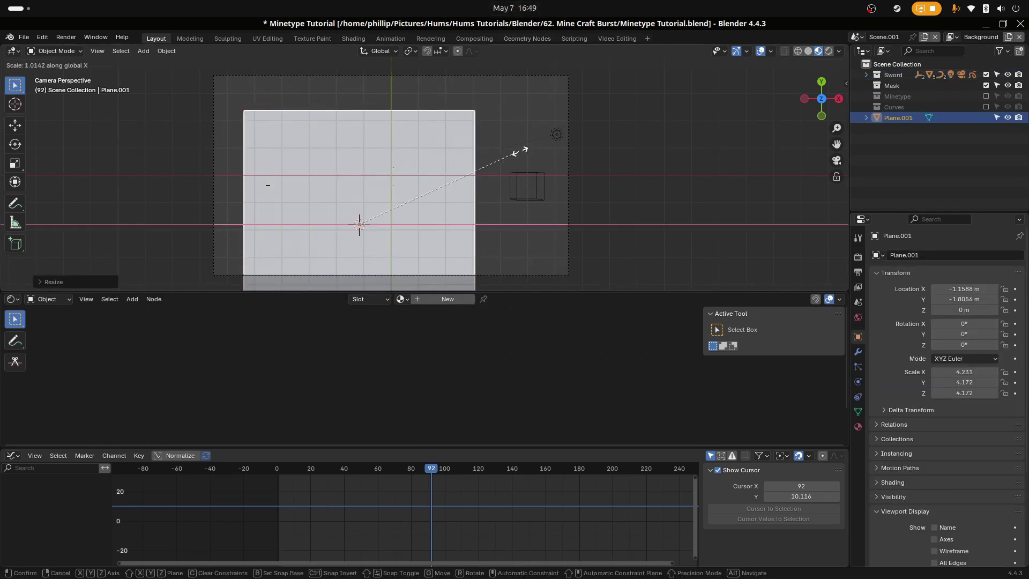
{"action": "left_click", "coordinate": [620, 168]}
{"action": "key", "text": "g"}
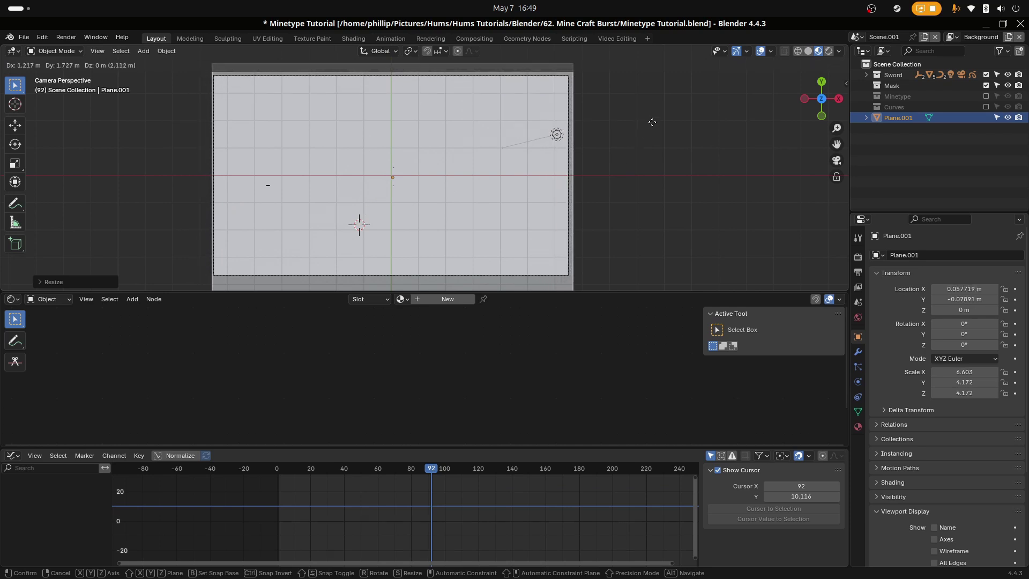
{"action": "left_click", "coordinate": [650, 129]}
Step: Move the plane behind the sword to about -5.73 m in Z and enlarge it until it covers the camera frame
{"action": "key", "text": "g"}
{"action": "key", "text": "z"}
{"action": "left_click", "coordinate": [582, 123]}
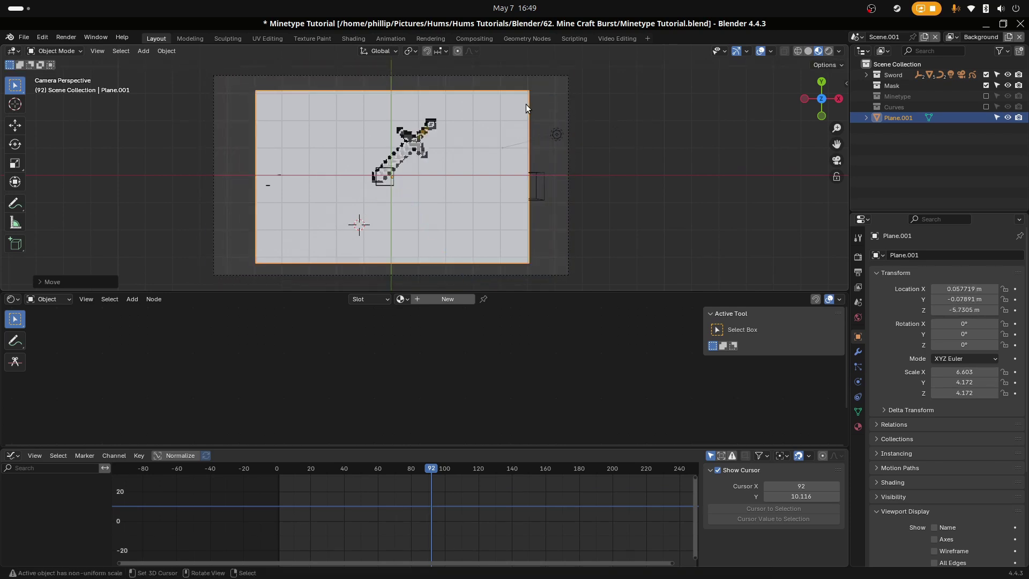
{"action": "key", "text": "s"}
{"action": "left_click", "coordinate": [596, 174]}
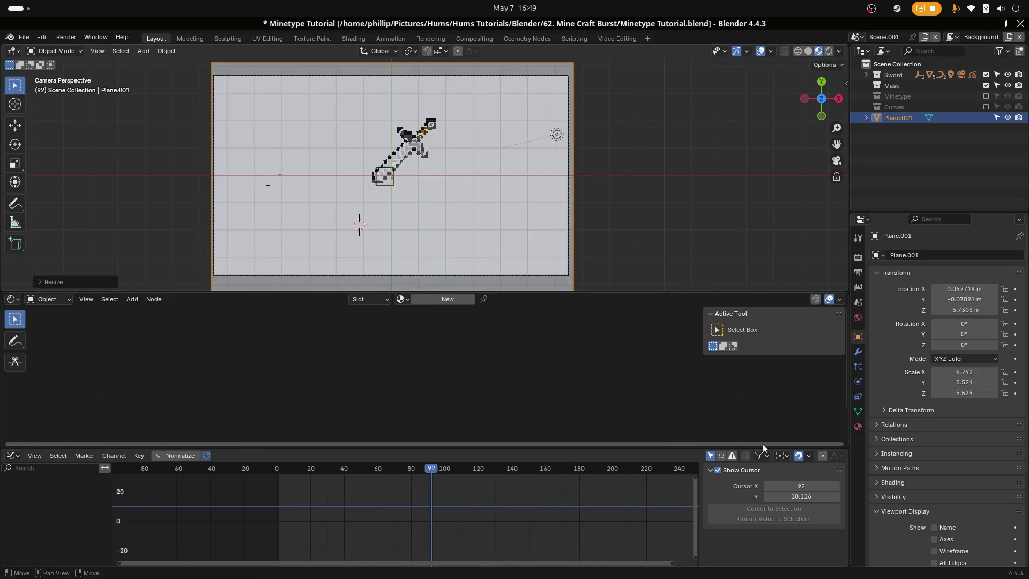
Step: Create a new material on the background plane and change its surface shader to Emission
{"action": "left_click", "coordinate": [857, 426]}
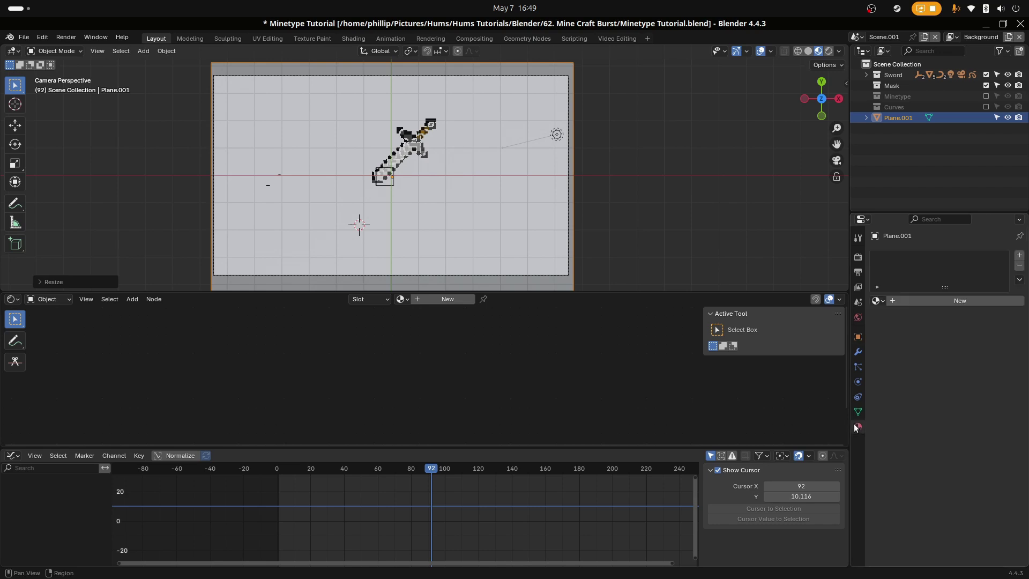
{"action": "left_click", "coordinate": [905, 302]}
{"action": "left_click", "coordinate": [963, 348]}
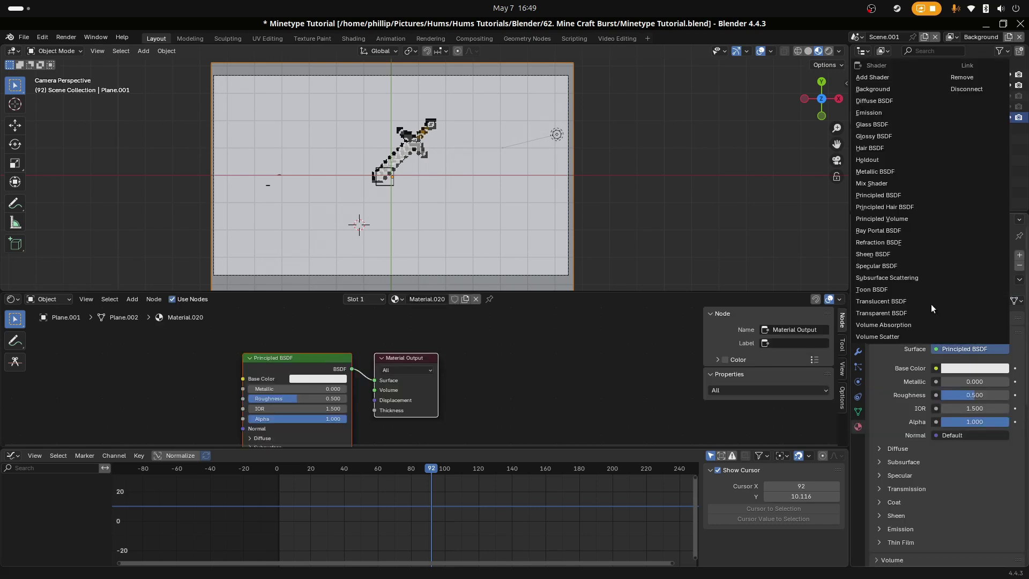
{"action": "left_click", "coordinate": [890, 112]}
Step: Set the plane's emission colour to dark green, #214A1B
{"action": "left_click", "coordinate": [954, 367]}
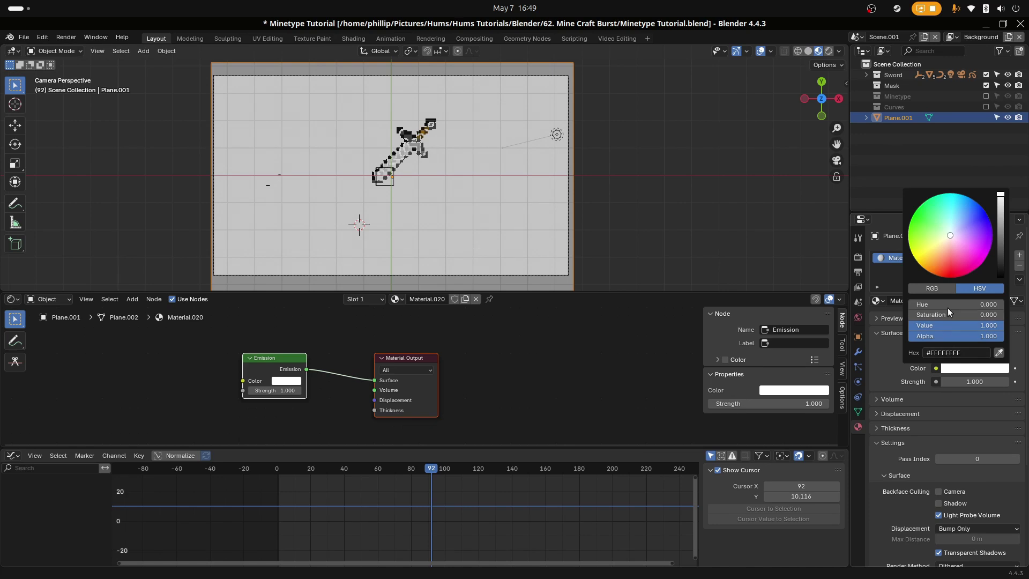
{"action": "left_click", "coordinate": [925, 225]}
{"action": "left_click", "coordinate": [1000, 254]}
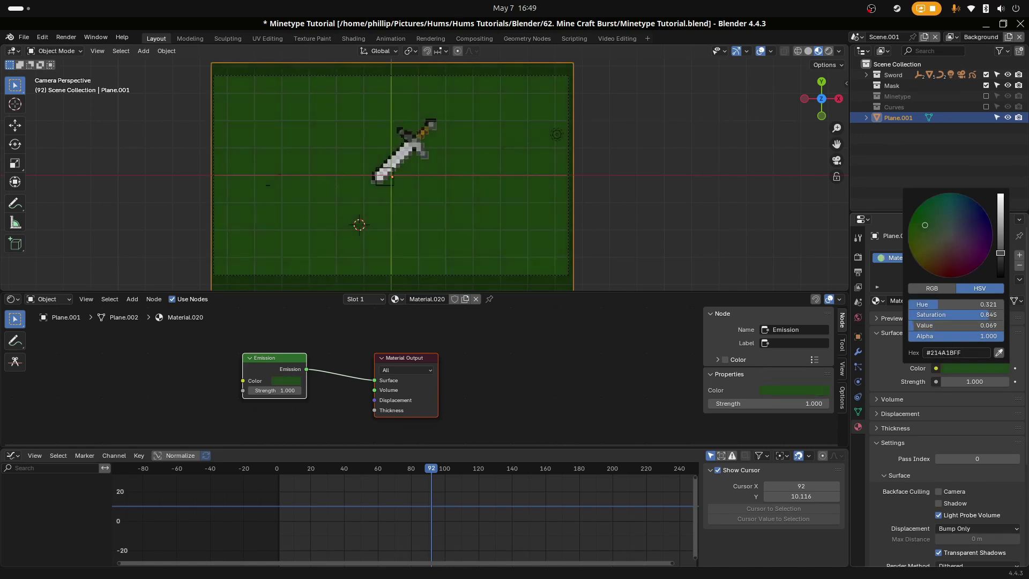
Step: Move the green background plane into the Sword collection and save the file
{"action": "left_click", "coordinate": [708, 181]}
{"action": "mouse_move", "coordinate": [432, 486]}
{"action": "left_mouse_down"}
{"action": "mouse_move", "coordinate": [341, 493]}
{"action": "mouse_move", "coordinate": [425, 480]}
{"action": "left_mouse_up"}
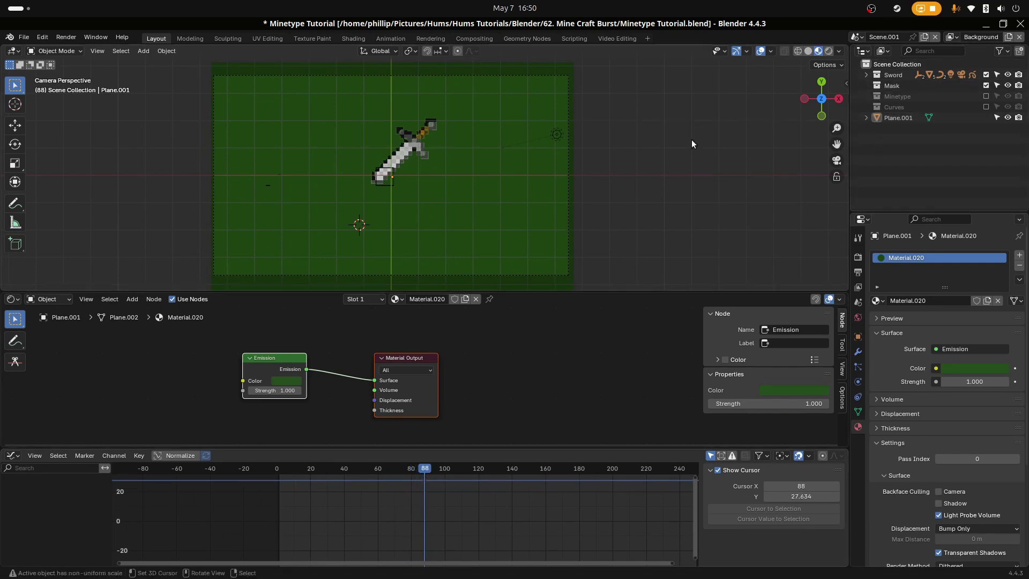
{"action": "key", "text": "m"}
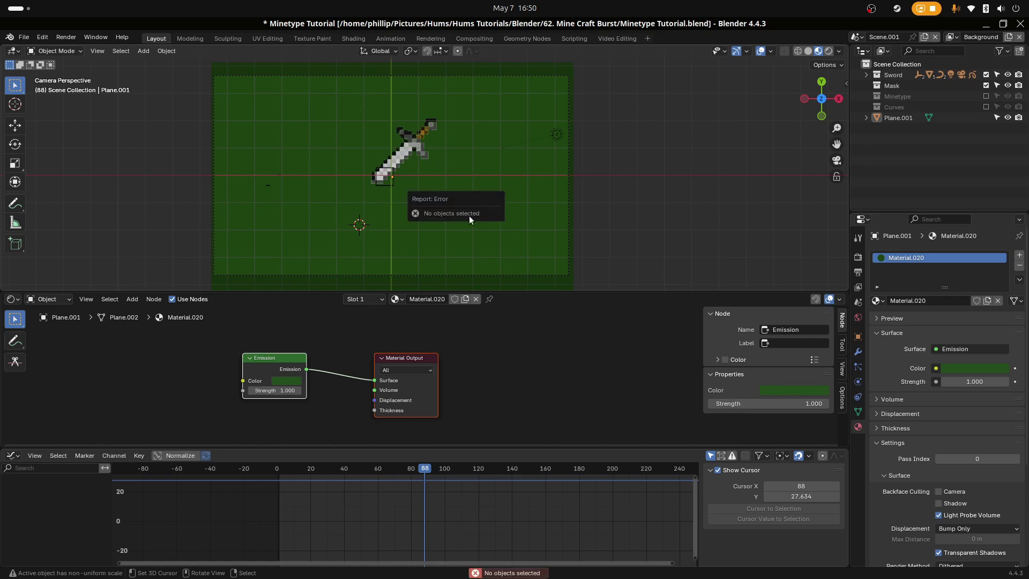
{"action": "right_click", "coordinate": [551, 195]}
{"action": "key", "text": "m"}
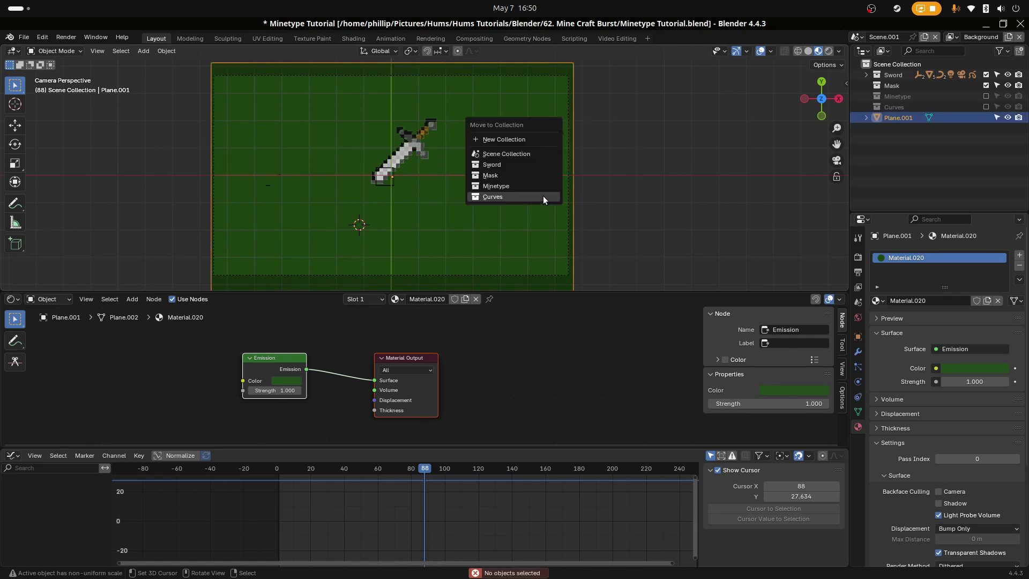
{"action": "left_click", "coordinate": [501, 164]}
{"action": "key", "text": "ctrl+s"}
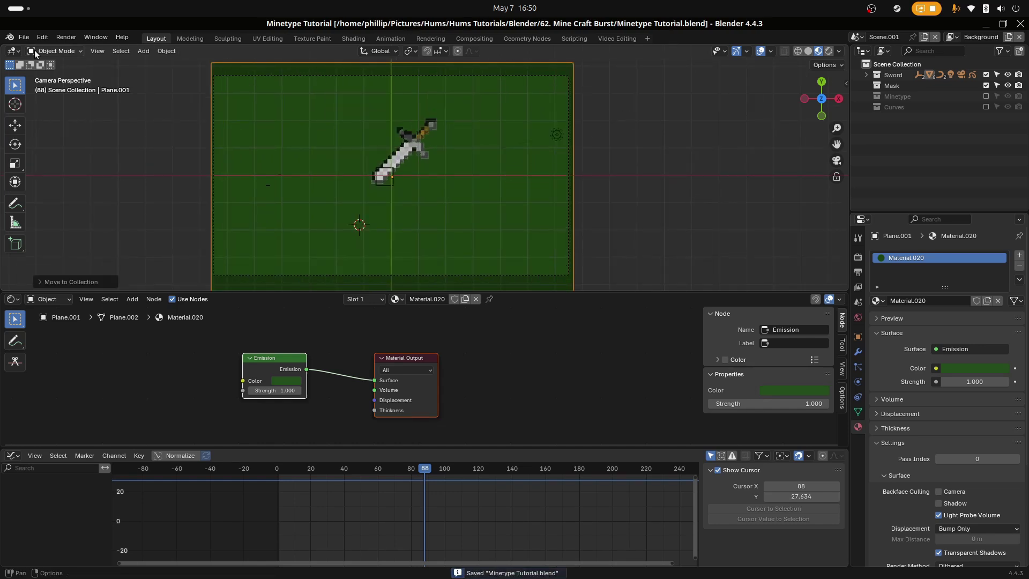
Step: Switch the 3D viewport area to the Compositor and enable compositing nodes
{"action": "left_click", "coordinate": [13, 51]}
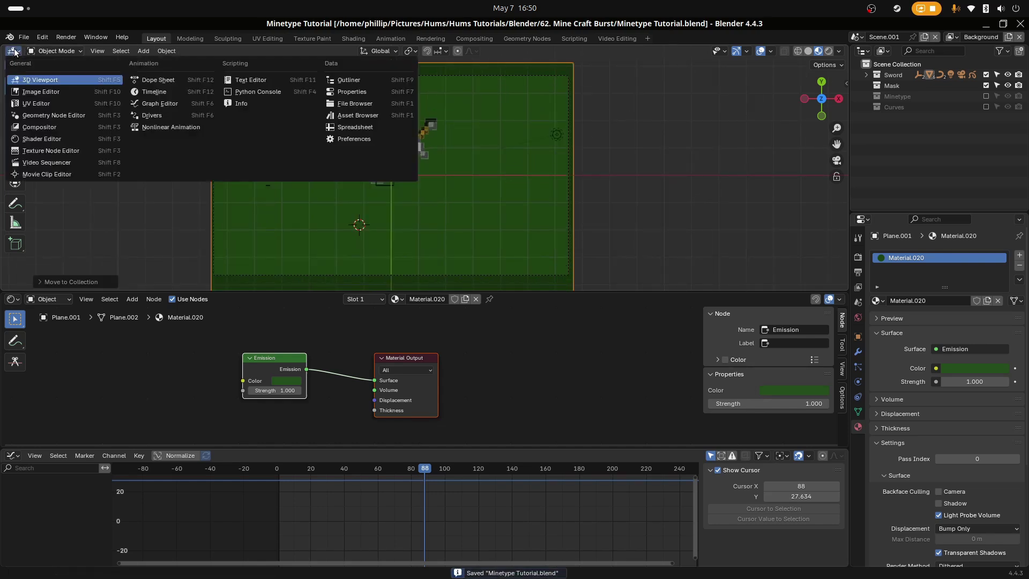
{"action": "left_click", "coordinate": [47, 128]}
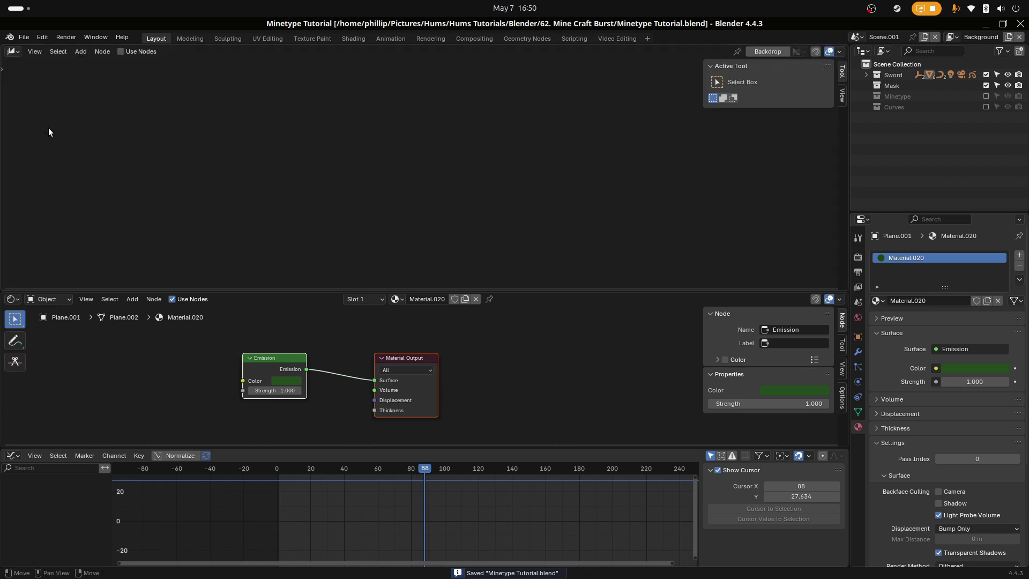
{"action": "left_click", "coordinate": [120, 51]}
Step: Spread the Render Layers and Composite nodes far apart to make room for more nodes
{"action": "right_click", "coordinate": [431, 194]}
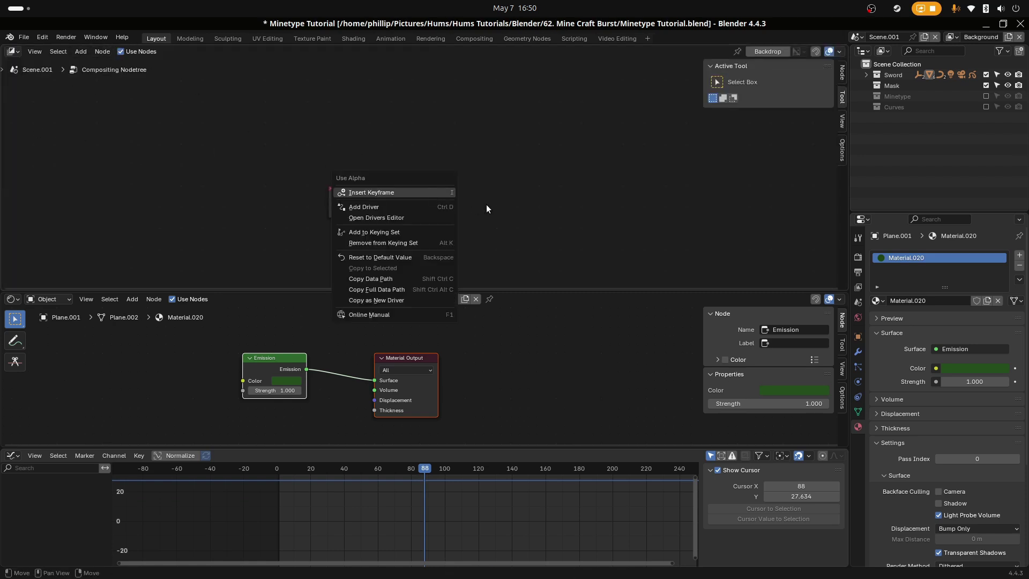
{"action": "left_click_drag", "start_coordinate": [429, 188], "coordinate": [558, 207]}
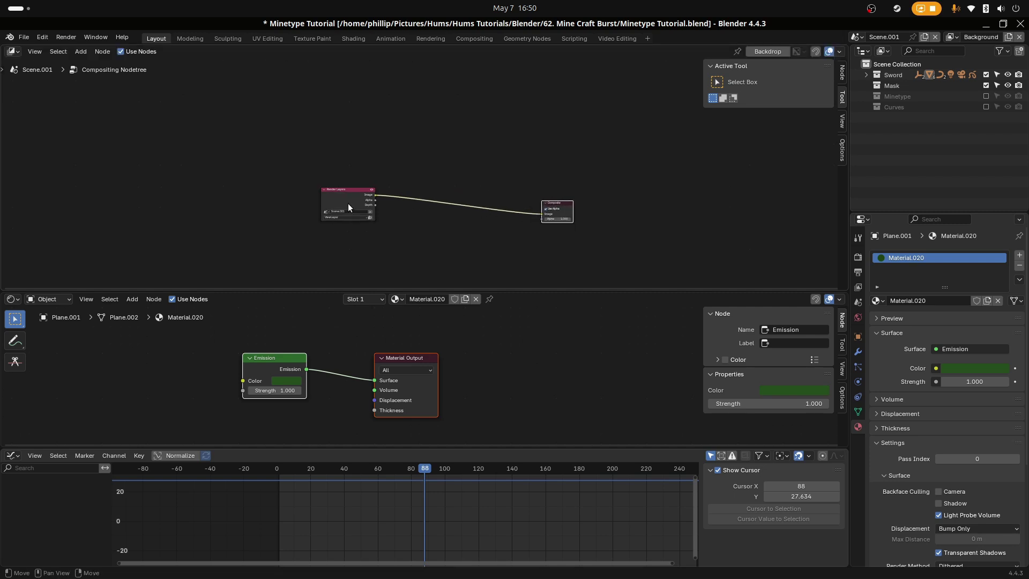
{"action": "left_click_drag", "start_coordinate": [348, 204], "coordinate": [294, 174]}
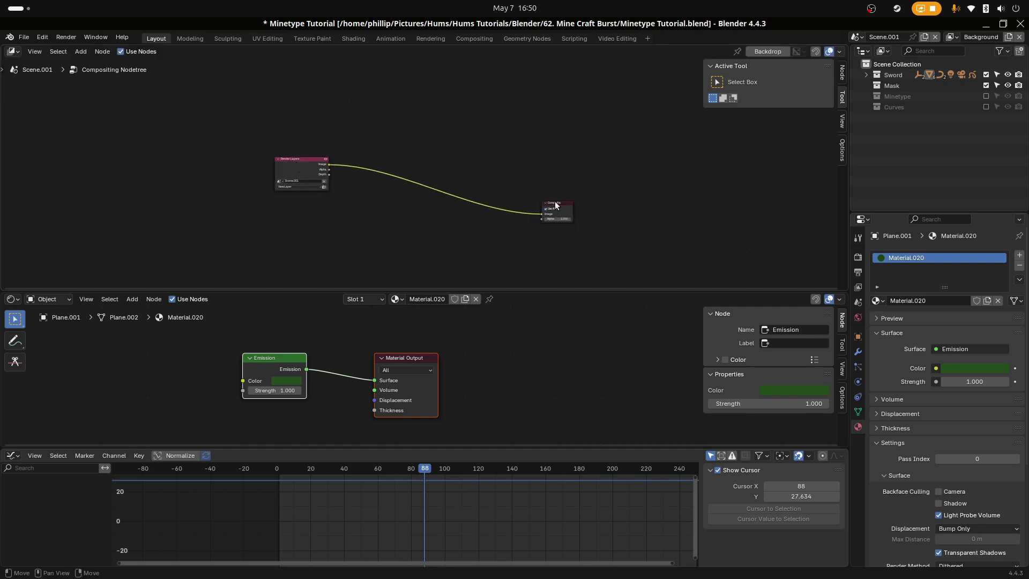
{"action": "left_click_drag", "start_coordinate": [556, 205], "coordinate": [588, 209]}
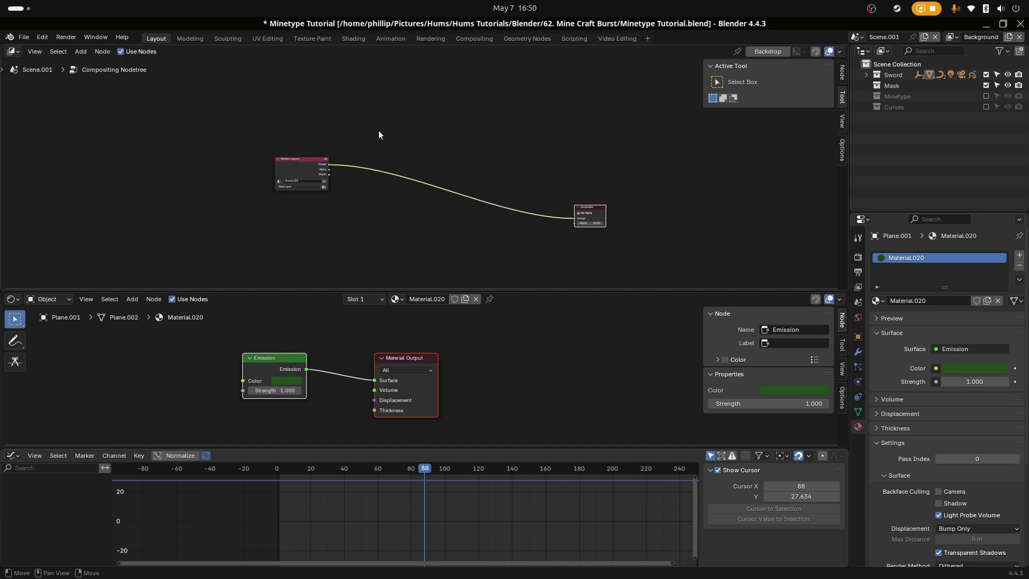
{"action": "scroll", "coordinate": [379, 134], "scroll_direction": "up", "scroll_amount": 3}
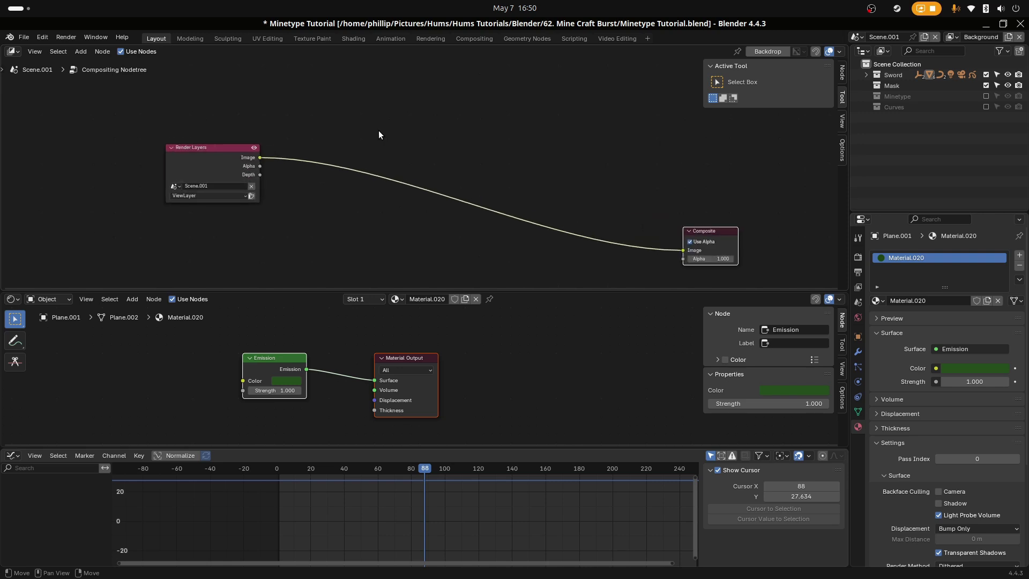
Step: Duplicate the Render Layers node and place the copy below the original
{"action": "left_click", "coordinate": [217, 146]}
{"action": "key", "text": "shift+d"}
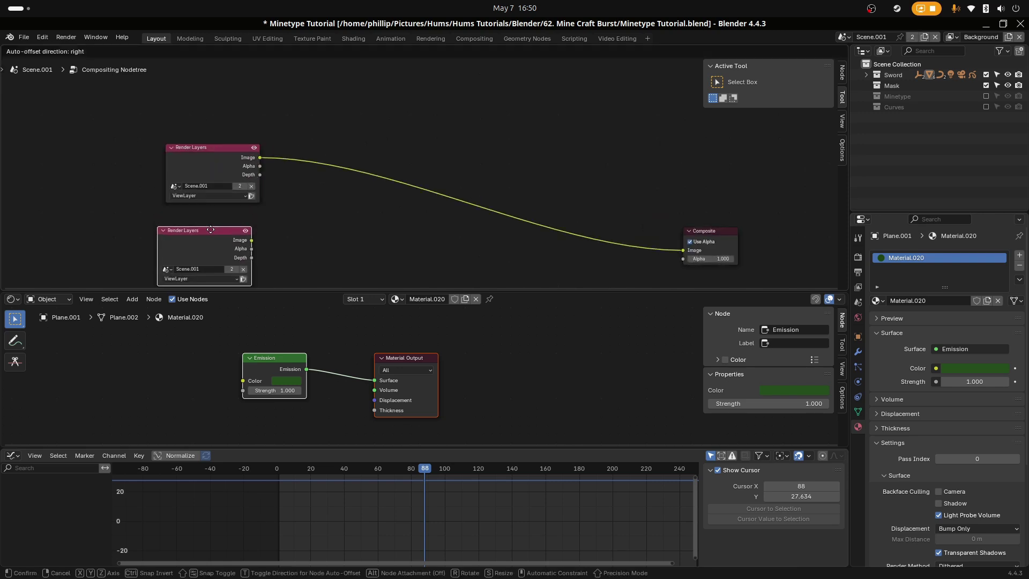
{"action": "left_click", "coordinate": [214, 224]}
Step: Add a Dilate/Erode node above the link to the Composite node
{"action": "key", "text": "shift+a"}
{"action": "left_click", "coordinate": [419, 161]}
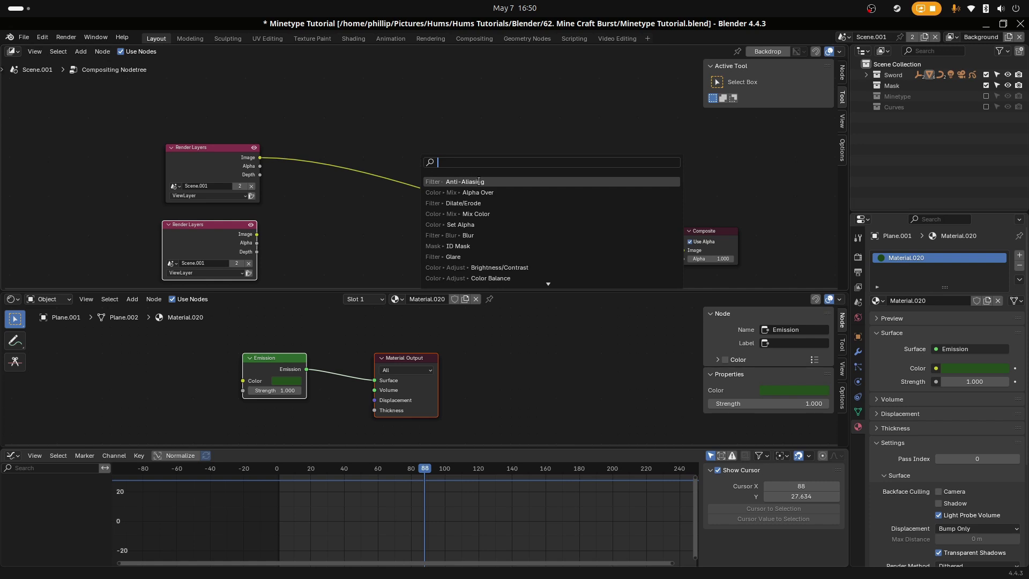
{"action": "left_click", "coordinate": [472, 203]}
{"action": "left_click", "coordinate": [481, 114]}
Step: Add an Alpha Over node and place a duplicate of it alongside
{"action": "key", "text": "shift+a"}
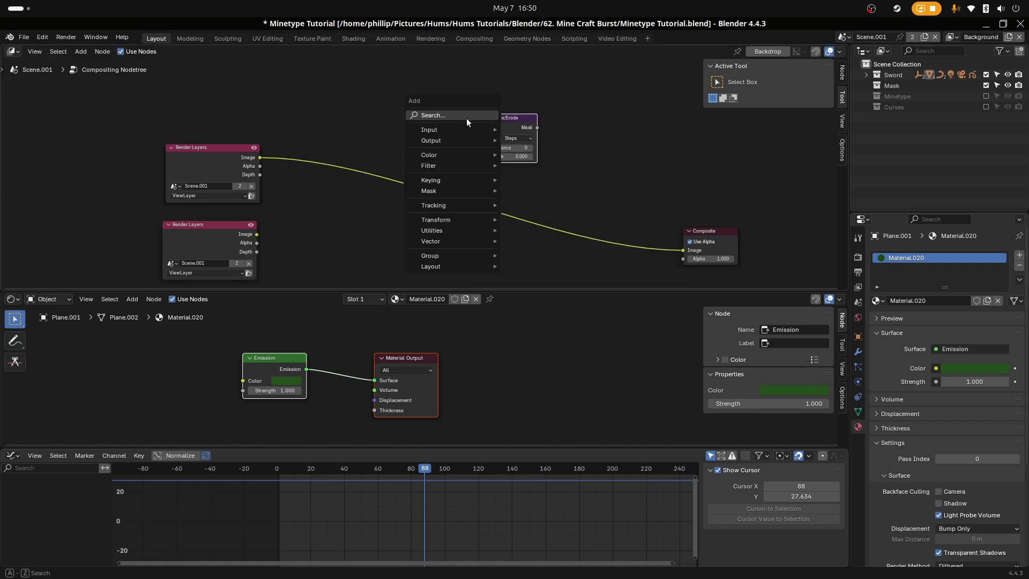
{"action": "left_click", "coordinate": [455, 119]}
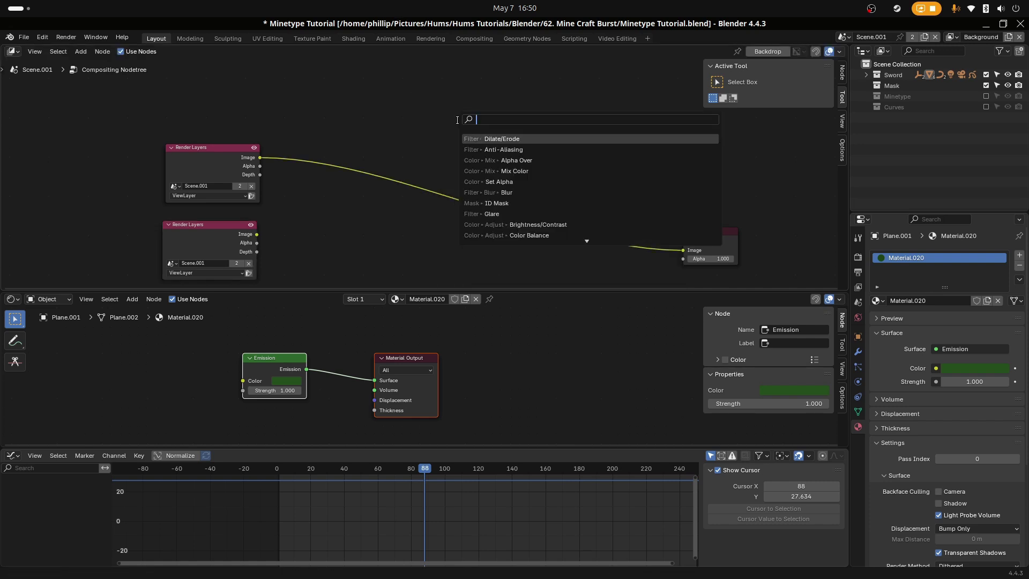
{"action": "left_click", "coordinate": [504, 161]}
{"action": "left_click", "coordinate": [578, 147]}
{"action": "key", "text": "shift+a"}
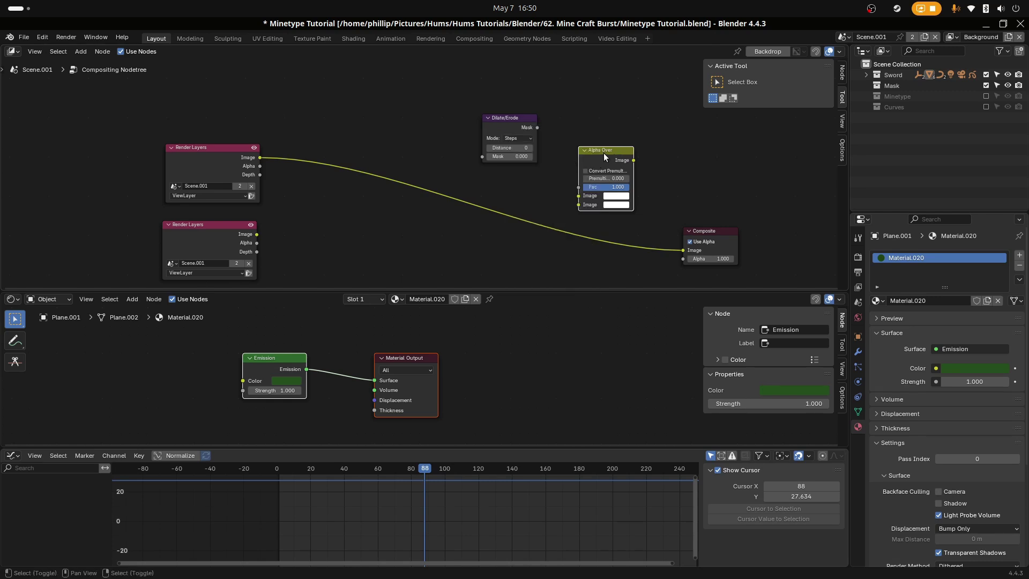
{"action": "key", "text": "shift+d"}
{"action": "left_click", "coordinate": [679, 145]}
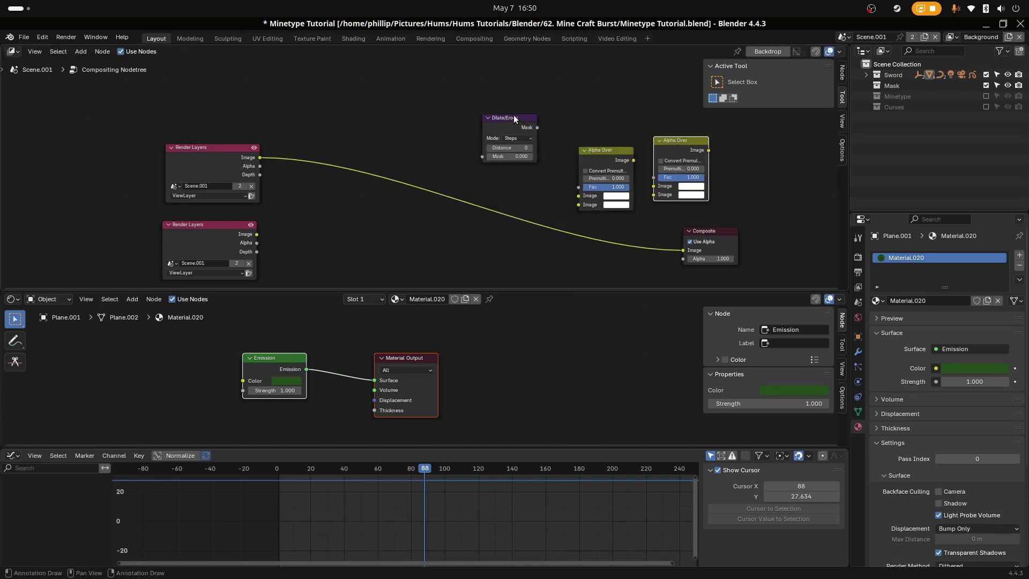
Step: Move the Dilate/Erode node beside the Render Layers nodes and set the lower Render Layers node to the Background view layer
{"action": "left_click_drag", "start_coordinate": [514, 117], "coordinate": [351, 196]}
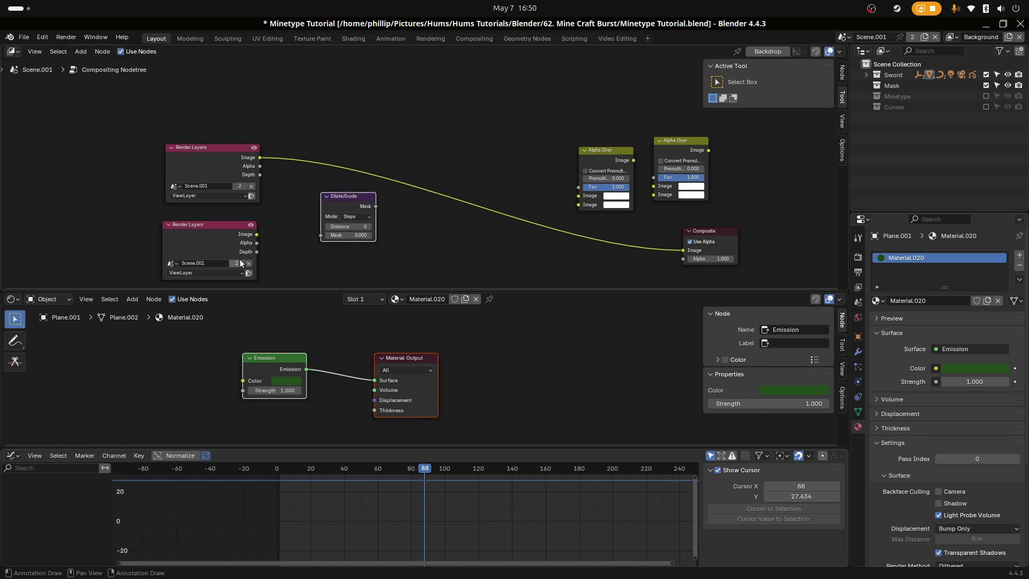
{"action": "left_click", "coordinate": [204, 275]}
{"action": "left_click", "coordinate": [196, 302]}
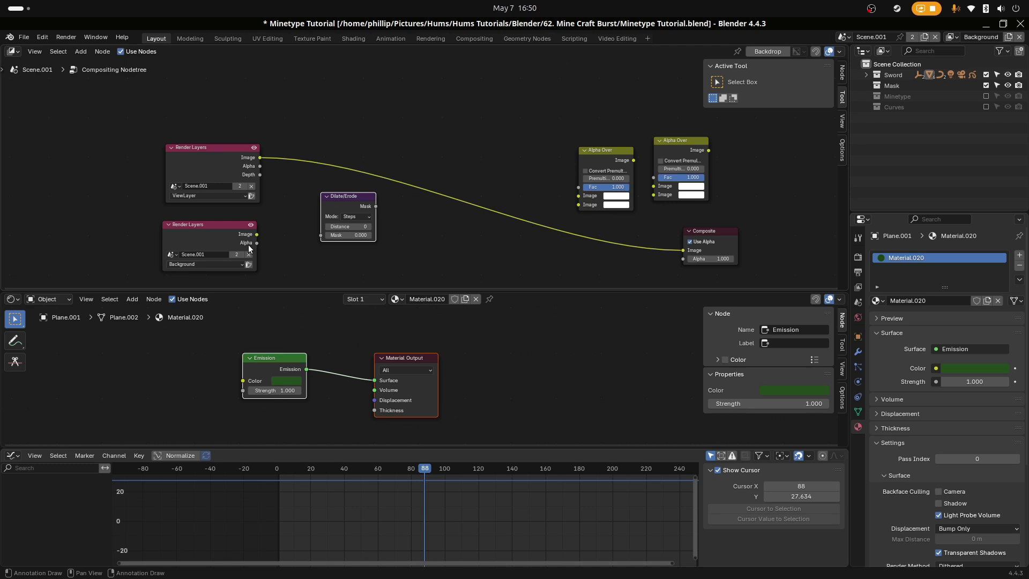
Step: Connect the Alpha output of the upper Render Layers node to the Dilate/Erode node's Mask input
{"action": "mouse_move", "coordinate": [257, 236]}
{"action": "left_mouse_down"}
{"action": "mouse_move", "coordinate": [286, 236]}
{"action": "mouse_move", "coordinate": [261, 238]}
{"action": "left_mouse_up"}
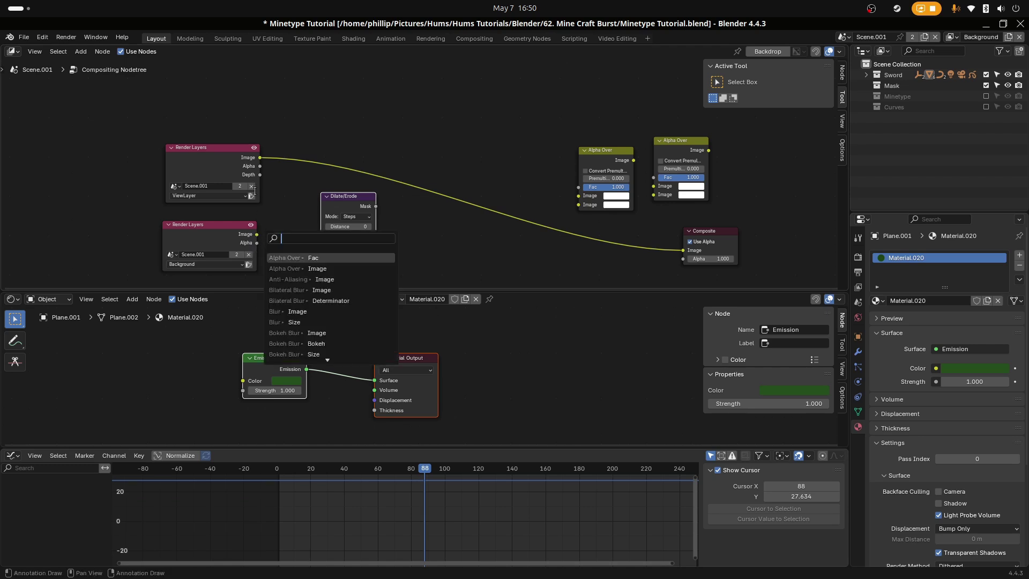
{"action": "left_click", "coordinate": [262, 183]}
{"action": "left_click_drag", "start_coordinate": [260, 166], "coordinate": [282, 182]}
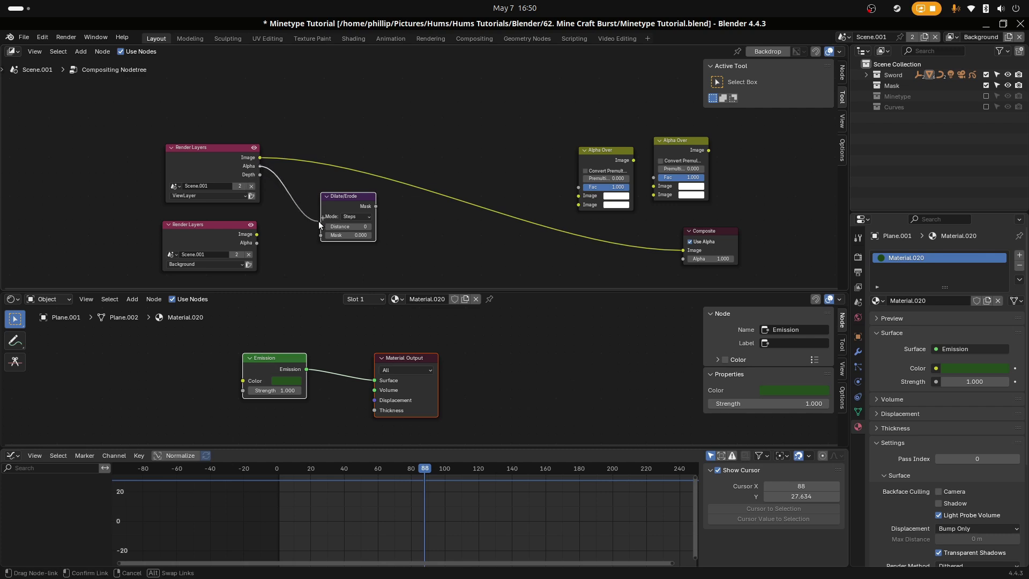
{"action": "left_click_drag", "start_coordinate": [319, 220], "coordinate": [320, 234]}
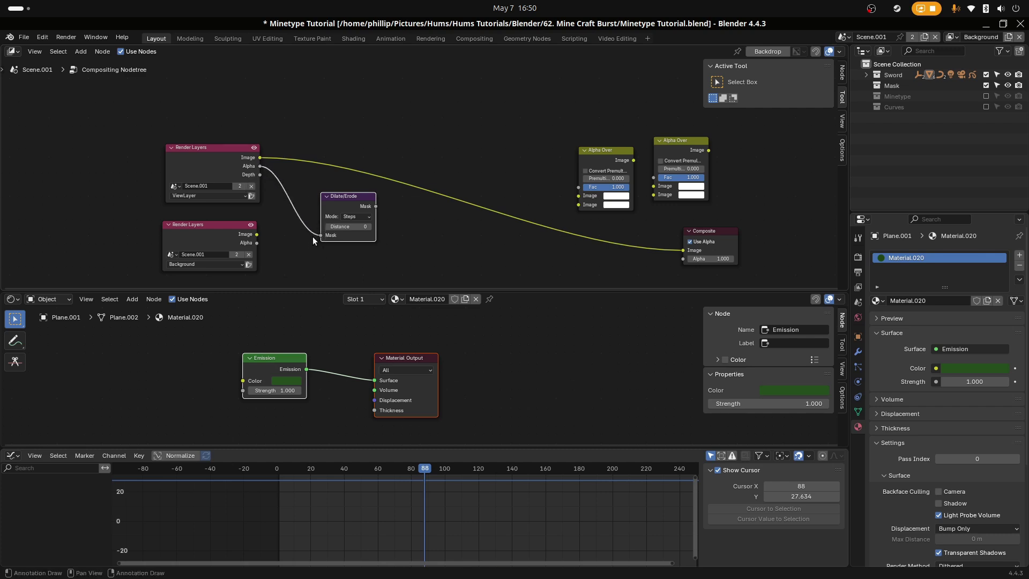
Step: Move one Alpha Over node beside Dilate/Erode, feeding the dilated mask into Fac and the Background layer's image into its first Image input
{"action": "left_click_drag", "start_coordinate": [257, 234], "coordinate": [270, 245]}
{"action": "left_click_drag", "start_coordinate": [601, 151], "coordinate": [397, 250]}
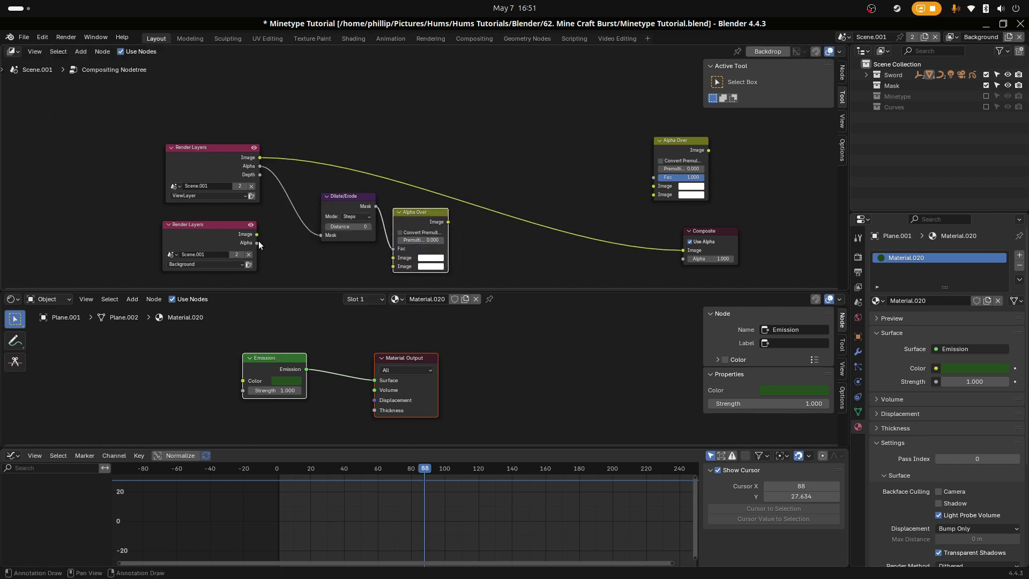
{"action": "left_click_drag", "start_coordinate": [256, 234], "coordinate": [385, 256]}
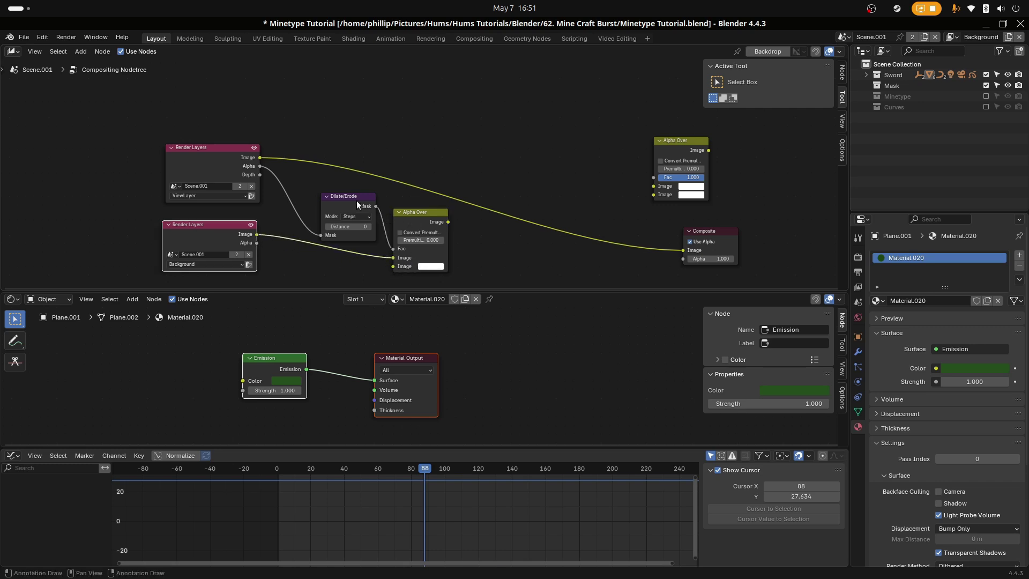
Step: Shift the Dilate/Erode node clear of the Alpha Over node and set that Alpha Over's second Image colour to black
{"action": "left_click_drag", "start_coordinate": [357, 203], "coordinate": [339, 185]}
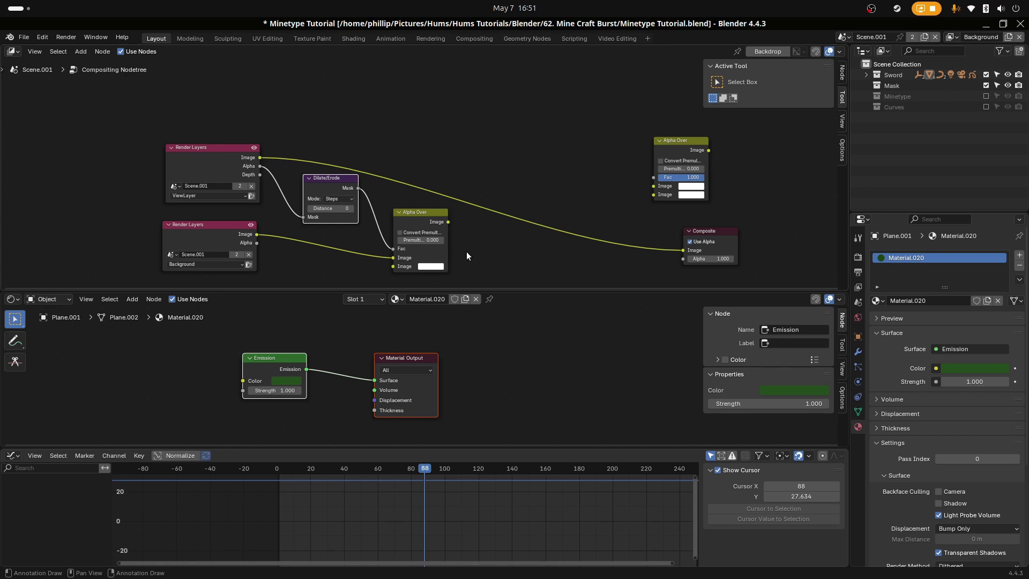
{"action": "left_click", "coordinate": [428, 269]}
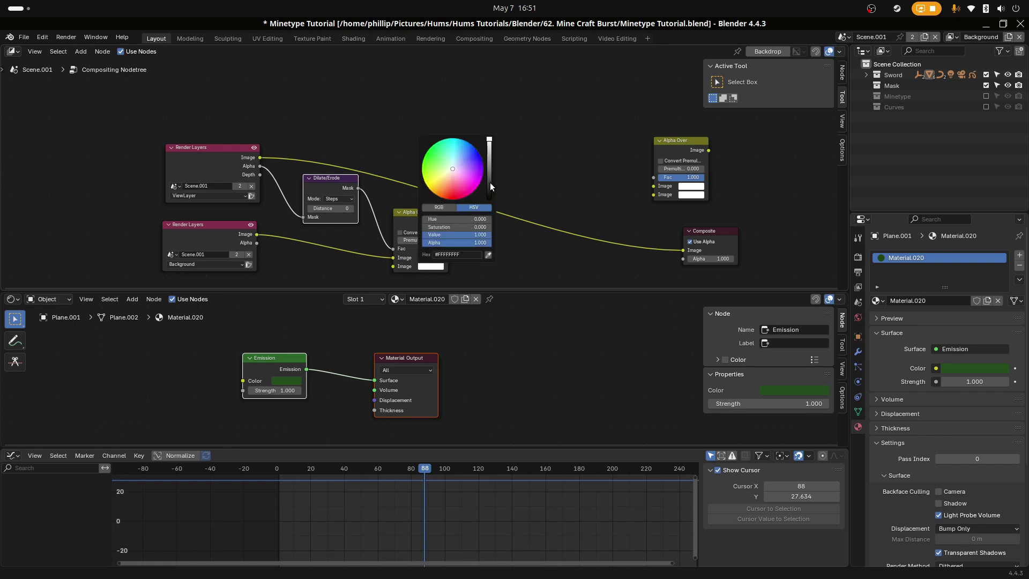
{"action": "left_click_drag", "start_coordinate": [489, 182], "coordinate": [489, 207]}
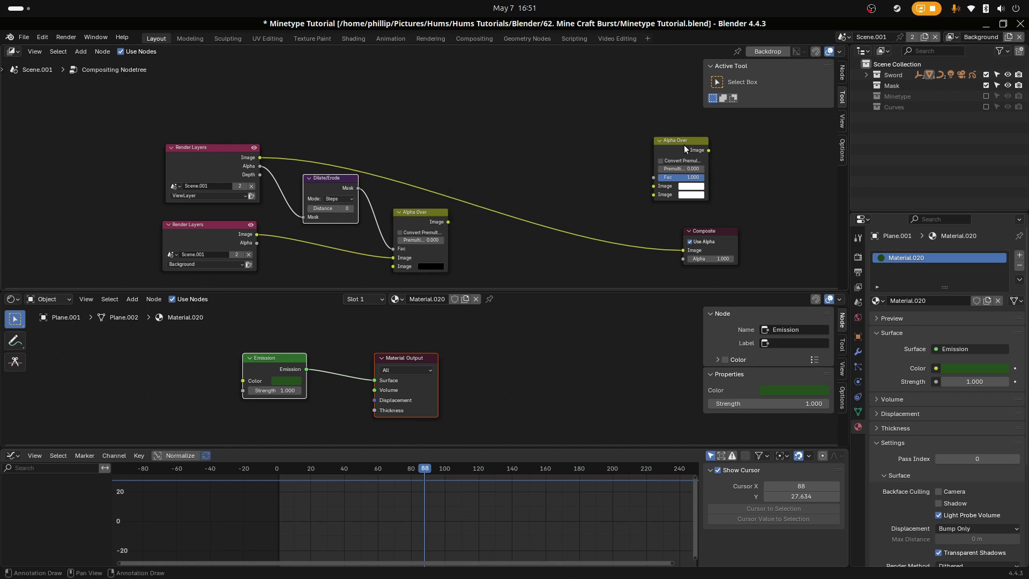
Step: Insert the other Alpha Over before Composite, with the first Alpha Over in its upper Image input and the ViewLayer image in its lower one
{"action": "left_click_drag", "start_coordinate": [684, 144], "coordinate": [560, 193]}
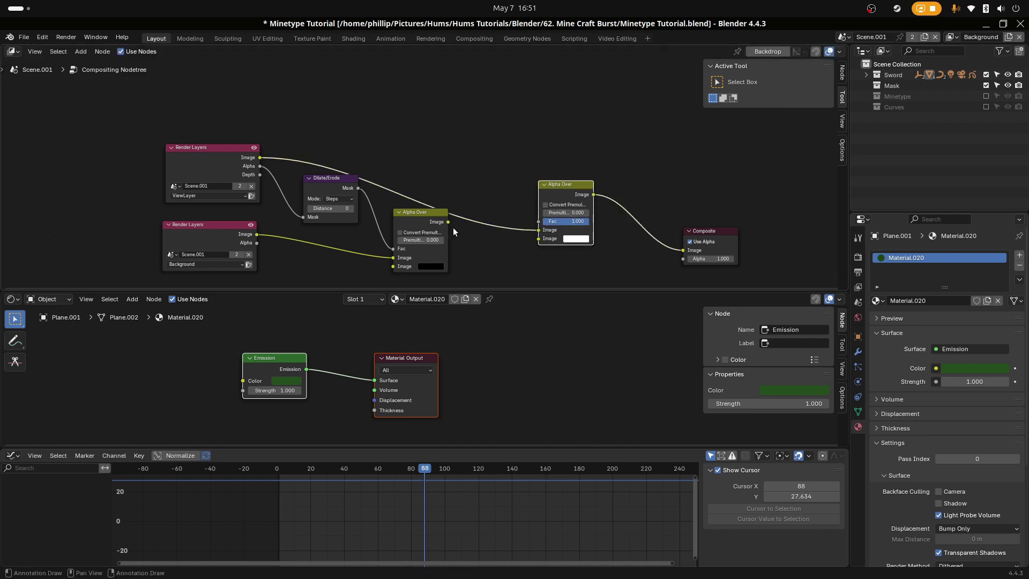
{"action": "left_click_drag", "start_coordinate": [448, 222], "coordinate": [262, 155]}
{"action": "left_click_drag", "start_coordinate": [571, 187], "coordinate": [507, 147]}
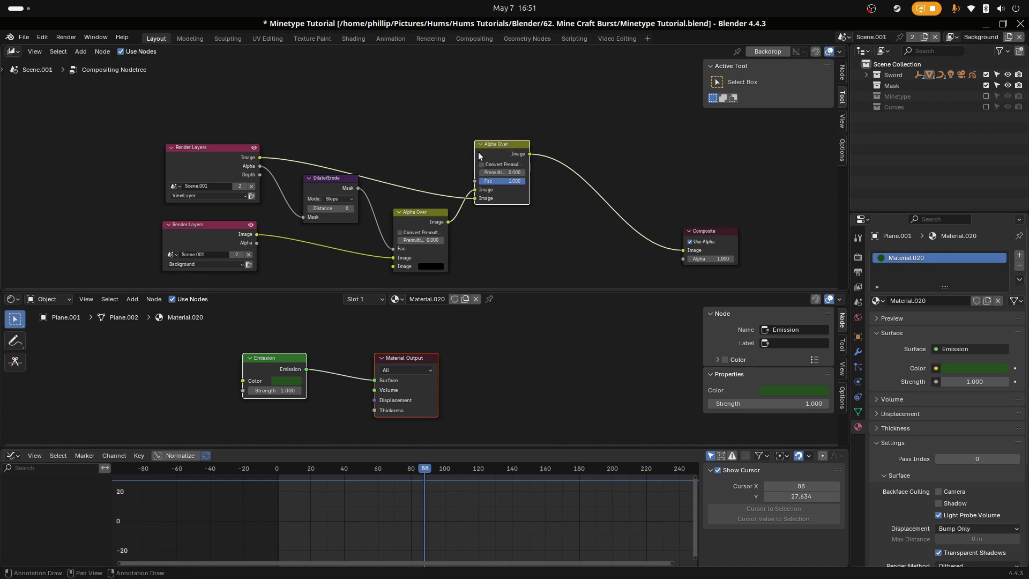
Step: Tidy the compositing layout by moving the Dilate/Erode and Composite nodes closer in, and save the file
{"action": "left_click_drag", "start_coordinate": [337, 179], "coordinate": [331, 183]}
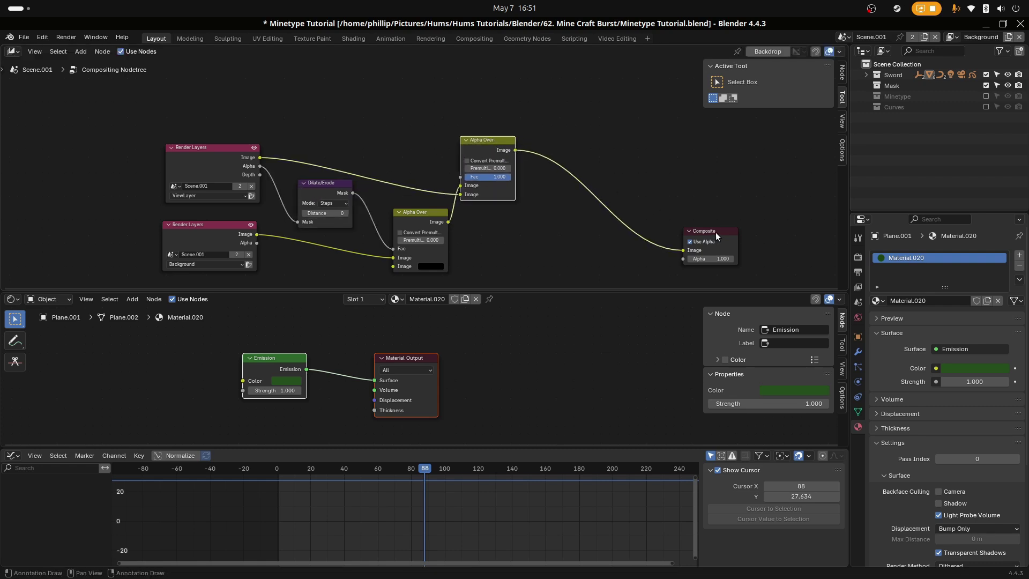
{"action": "left_click_drag", "start_coordinate": [715, 232], "coordinate": [635, 185]}
{"action": "scroll", "coordinate": [502, 184], "scroll_direction": "down", "scroll_amount": 1}
{"action": "key", "text": "ctrl+s"}
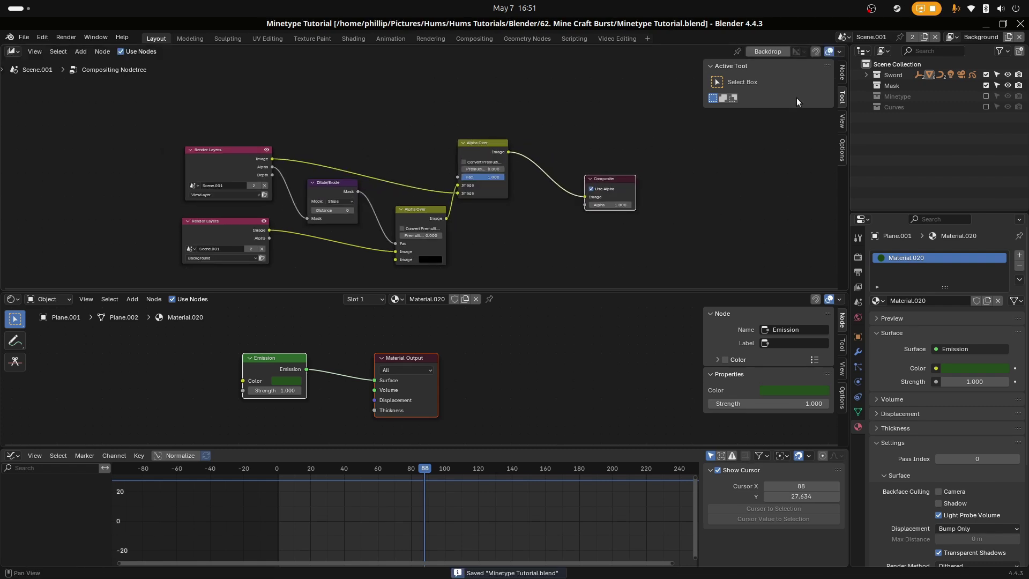
Step: Set the compositor's performance device to GPU
{"action": "left_click", "coordinate": [840, 148]}
{"action": "left_click", "coordinate": [770, 82]}
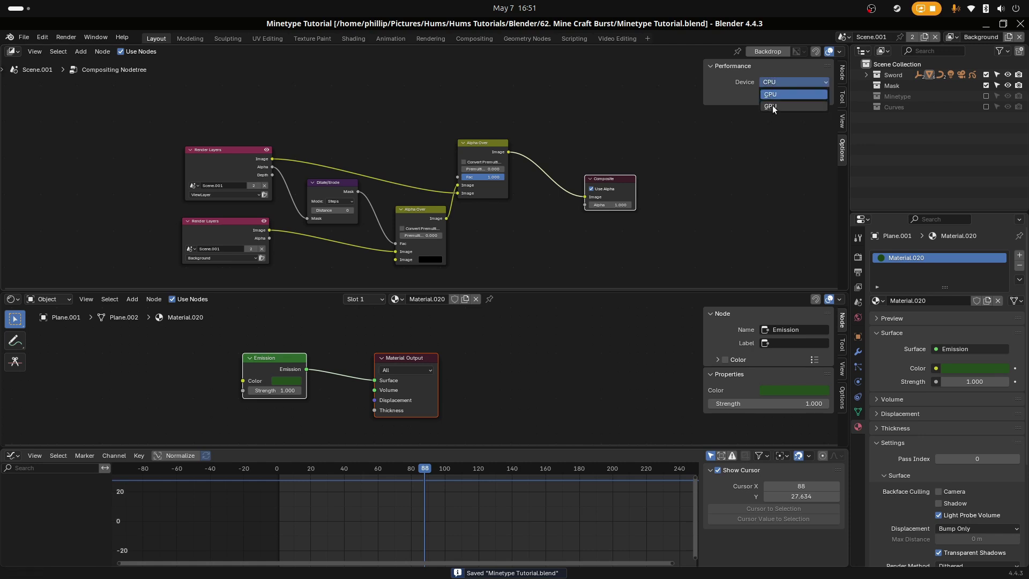
{"action": "left_click", "coordinate": [773, 105]}
Step: Render the current frame and inspect the composited Minetype title
{"action": "key", "text": "F12"}
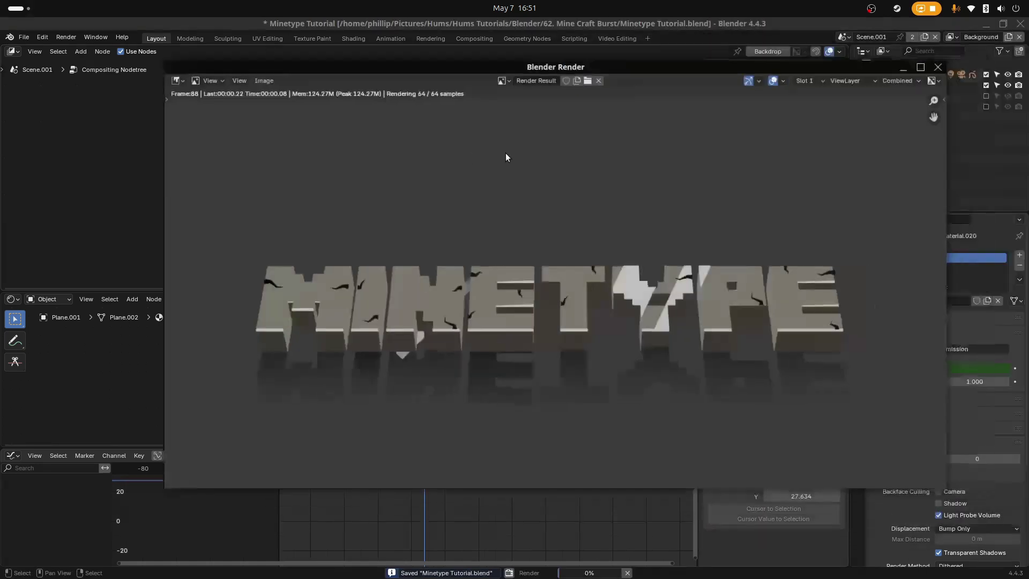
{"action": "scroll", "coordinate": [516, 163], "scroll_direction": "up", "scroll_amount": 1}
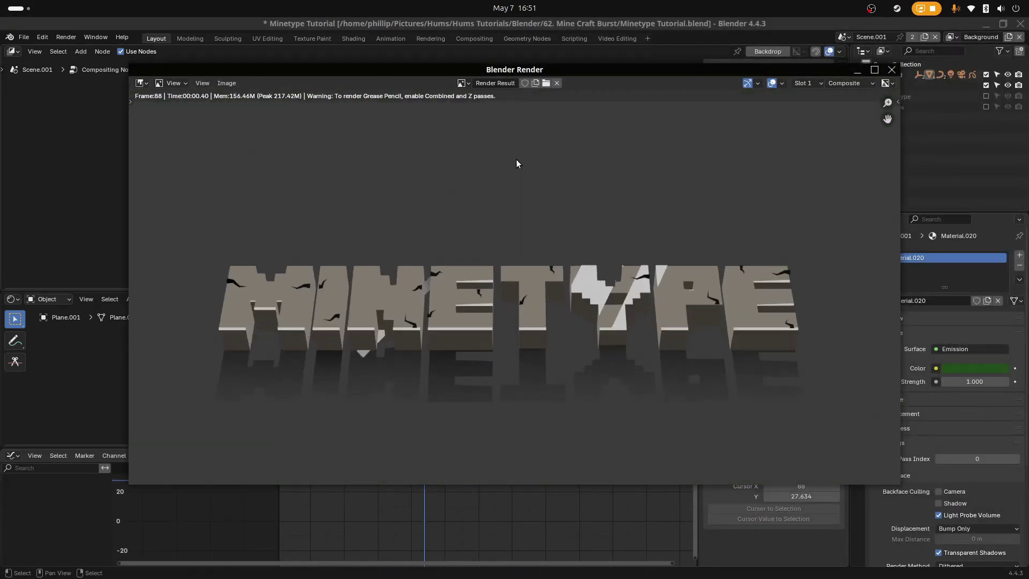
{"action": "scroll", "coordinate": [516, 160], "scroll_direction": "up", "scroll_amount": 1}
{"action": "scroll", "coordinate": [516, 160], "scroll_direction": "down", "scroll_amount": 2}
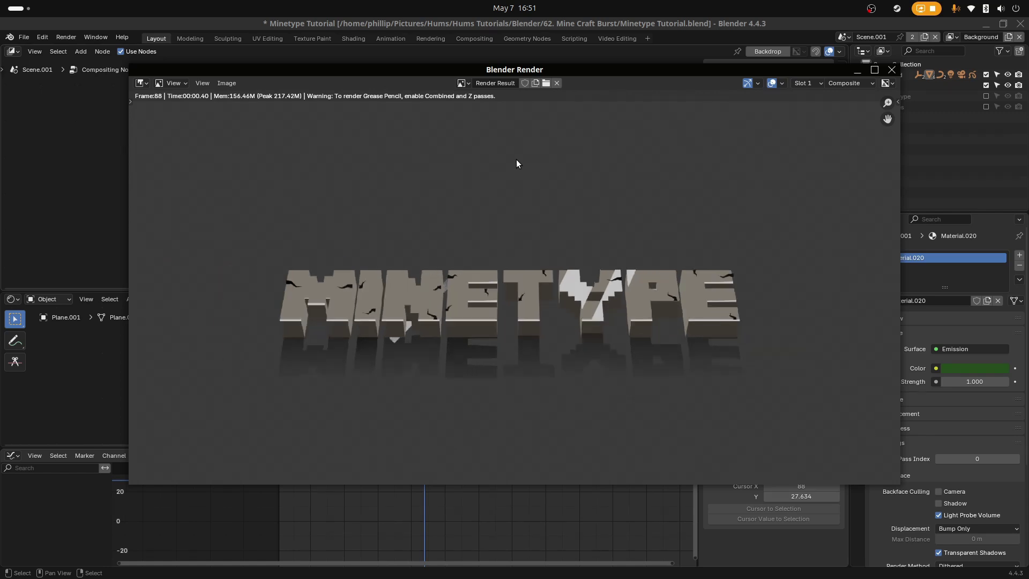
Step: Examine the rendered Minetype title at different zoom levels and close the render
{"action": "scroll", "coordinate": [518, 160], "scroll_direction": "down", "scroll_amount": 2}
{"action": "scroll", "coordinate": [517, 159], "scroll_direction": "up", "scroll_amount": 2}
{"action": "scroll", "coordinate": [518, 159], "scroll_direction": "down", "scroll_amount": 1}
{"action": "key", "text": "Escape"}
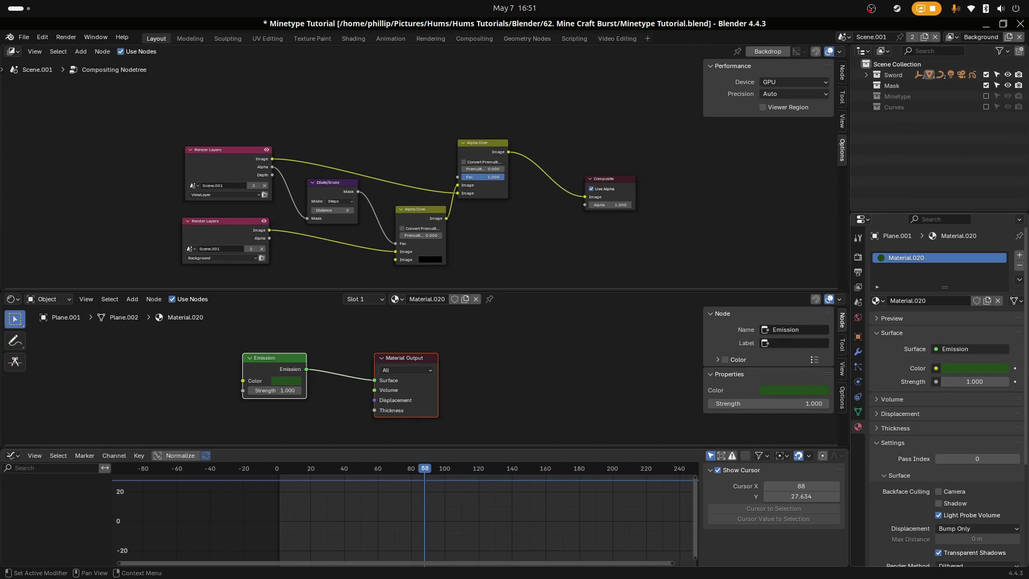
Step: Set the Dilate/Erode node to Threshold mode with distance 6 and edge 0.8, and render the frame
{"action": "scroll", "coordinate": [380, 184], "scroll_direction": "up", "scroll_amount": 1}
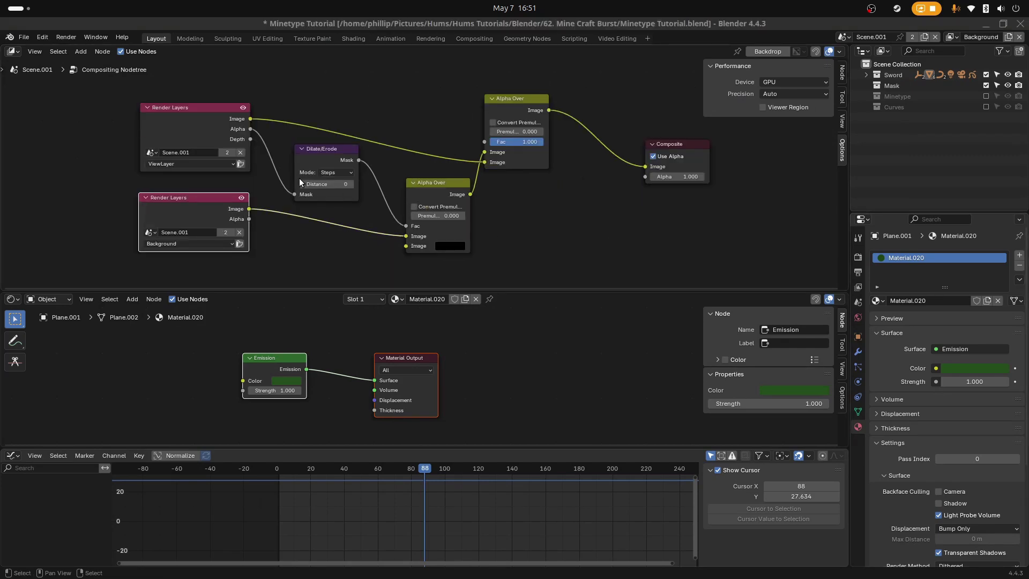
{"action": "left_click", "coordinate": [333, 172]}
{"action": "left_click", "coordinate": [334, 185]}
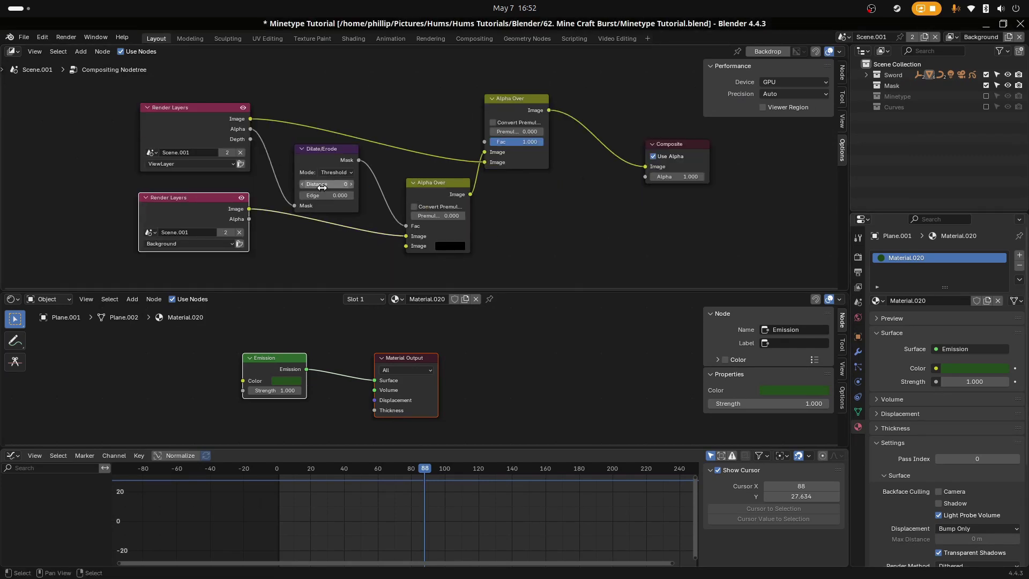
{"action": "left_click", "coordinate": [339, 186]}
{"action": "type", "text": "6"}
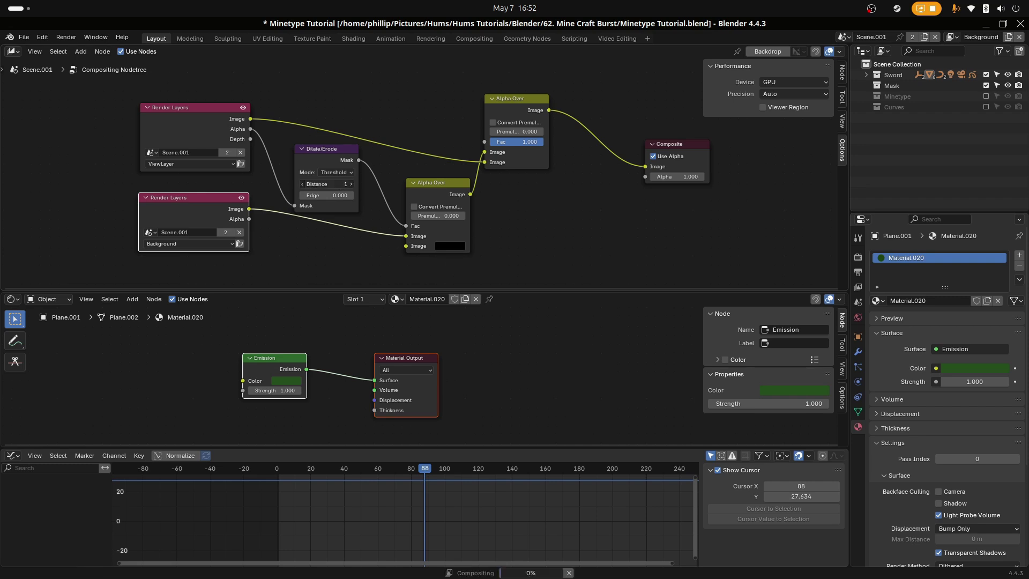
{"action": "key", "text": "Return"}
{"action": "left_click", "coordinate": [339, 194]}
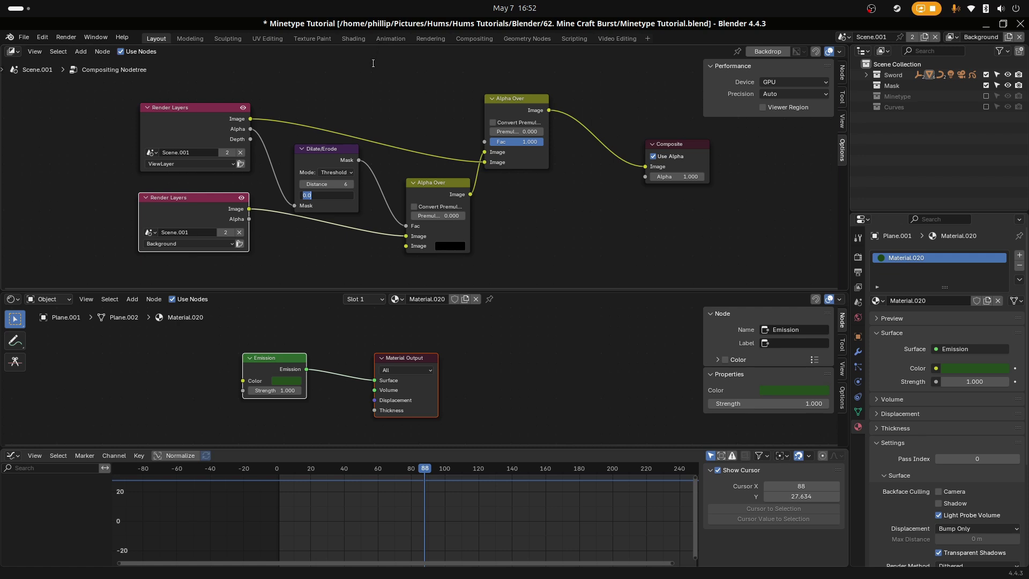
{"action": "type", "text": "0.8"}
{"action": "key", "text": "Return"}
{"action": "scroll", "coordinate": [593, 250], "scroll_direction": "down", "scroll_amount": 1}
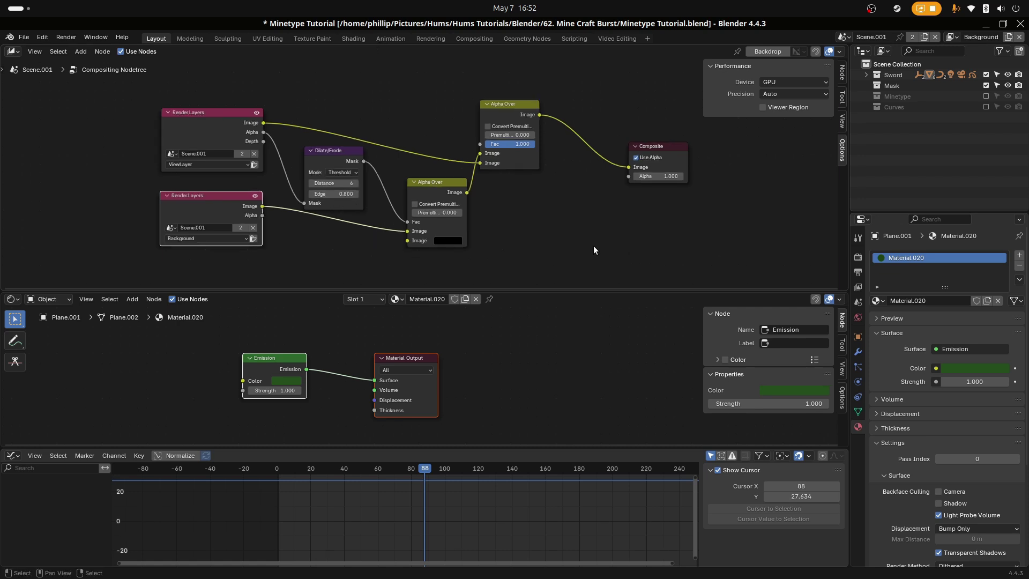
{"action": "key", "text": "F12"}
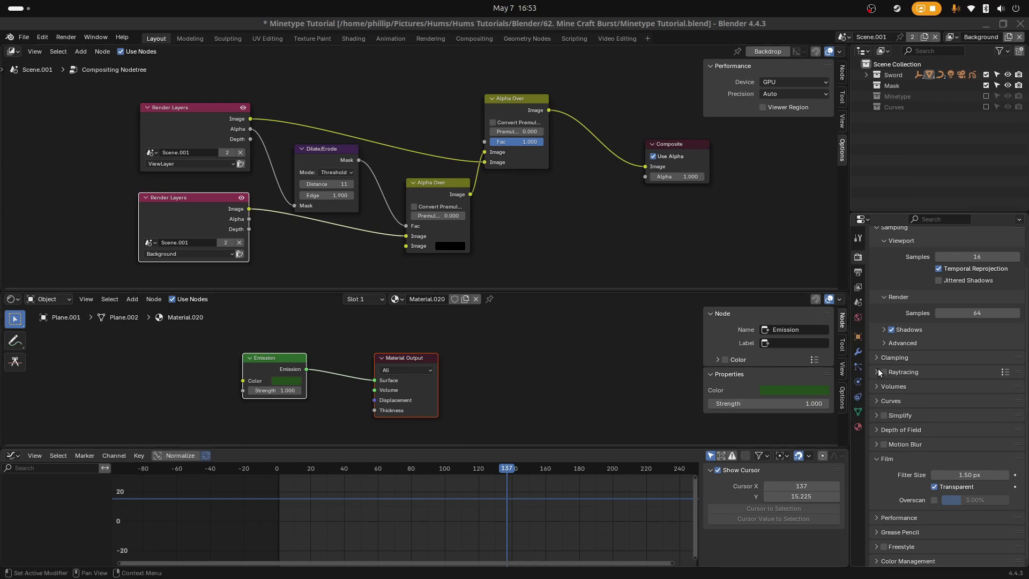
Step: Check the Film render settings, render frame 128 to inspect the outlined title, and close the render
{"action": "left_click", "coordinate": [876, 458]}
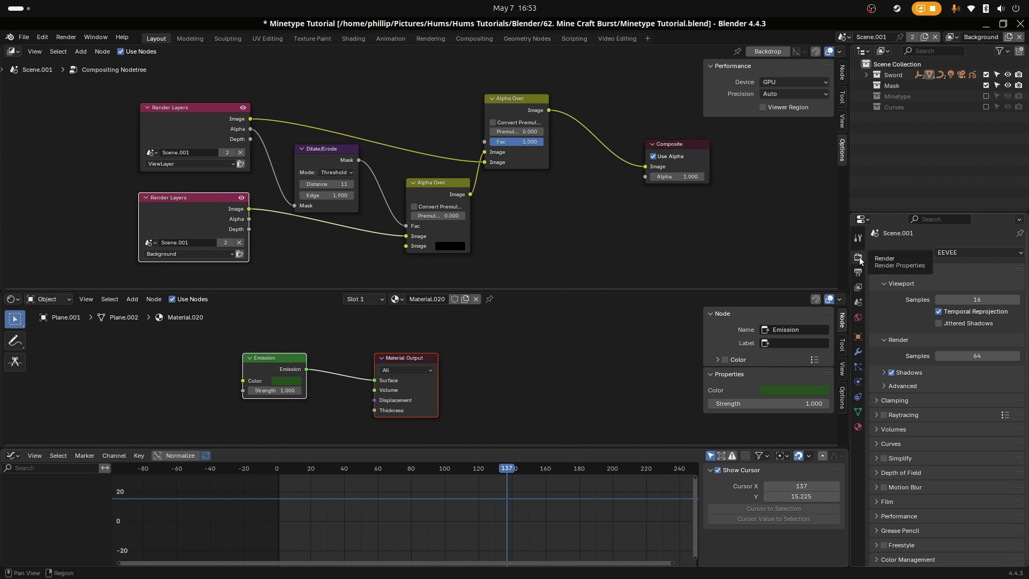
{"action": "left_click", "coordinate": [879, 502]}
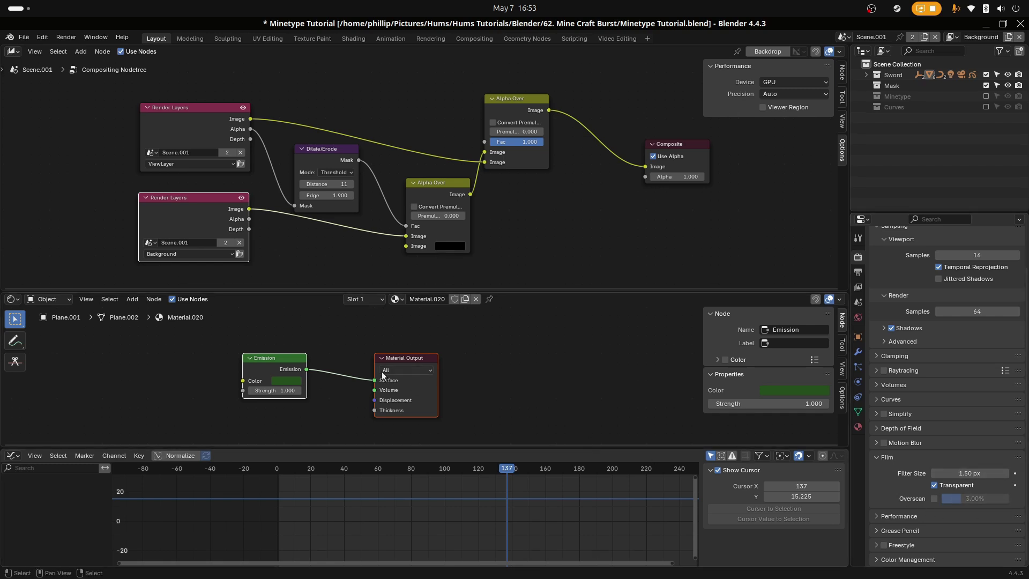
{"action": "left_click_drag", "start_coordinate": [502, 469], "coordinate": [485, 453]}
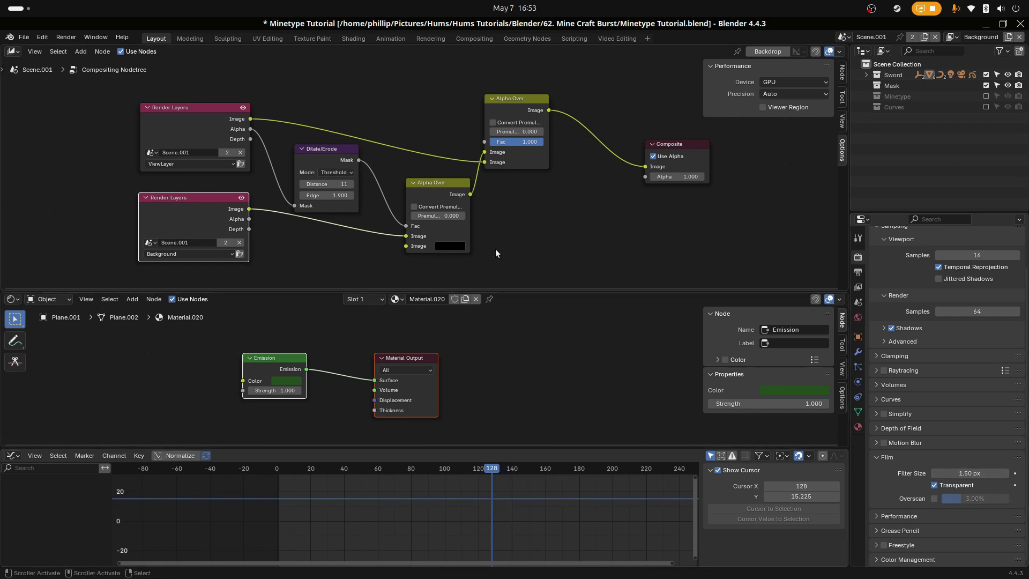
{"action": "key", "text": "F12"}
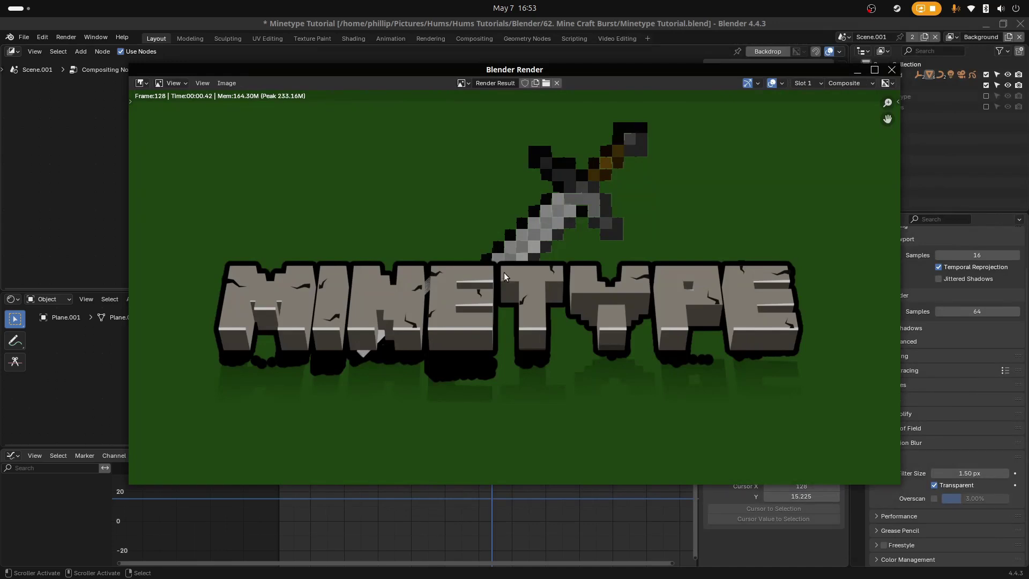
{"action": "scroll", "coordinate": [504, 273], "scroll_direction": "down", "scroll_amount": 1}
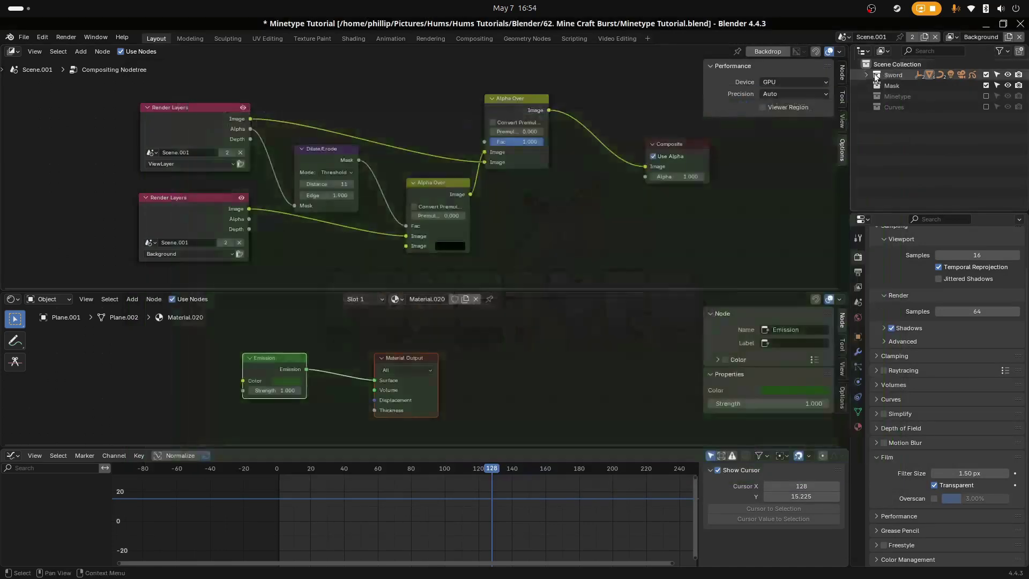
{"action": "left_click", "coordinate": [892, 69]}
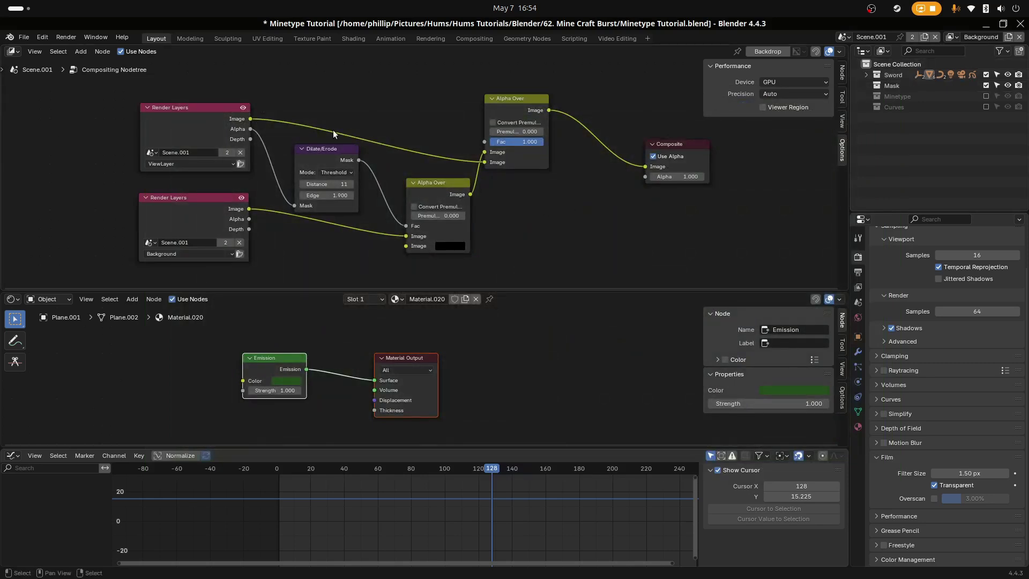
Step: Switch the compositing node editor area to the 3D Viewport
{"action": "left_click", "coordinate": [12, 51]}
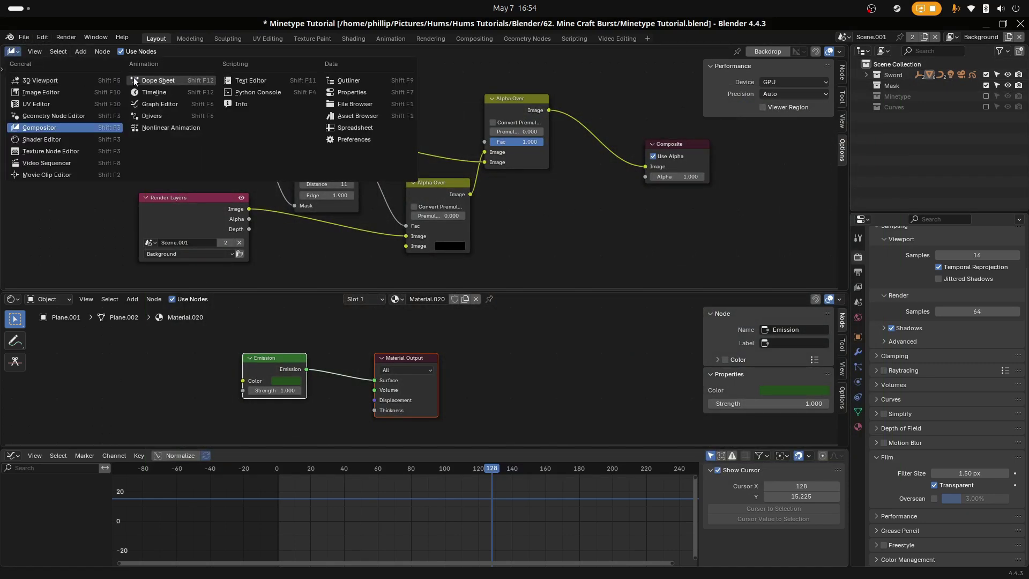
{"action": "left_click", "coordinate": [135, 79]}
{"action": "left_click", "coordinate": [14, 51]}
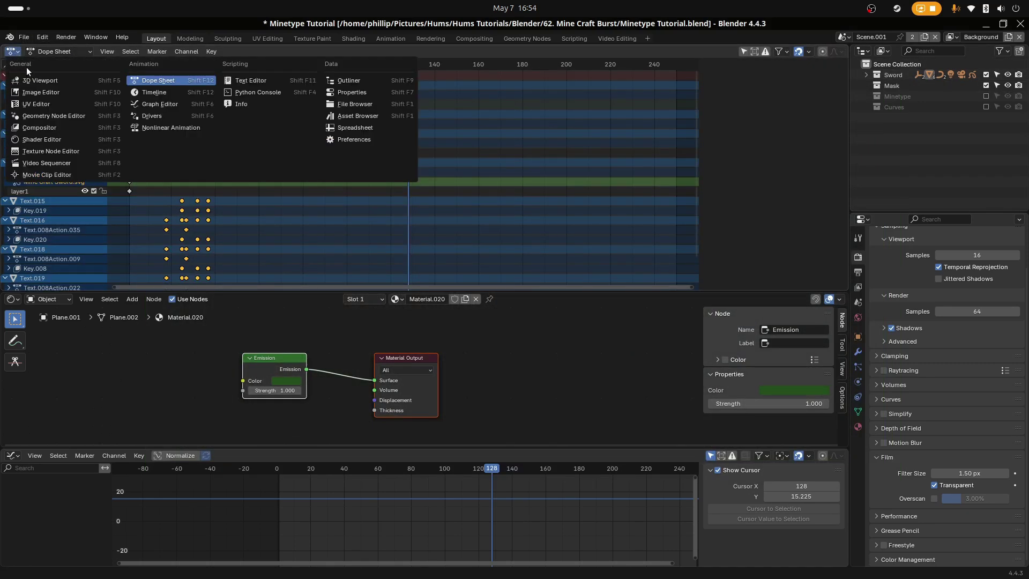
{"action": "left_click", "coordinate": [30, 78]}
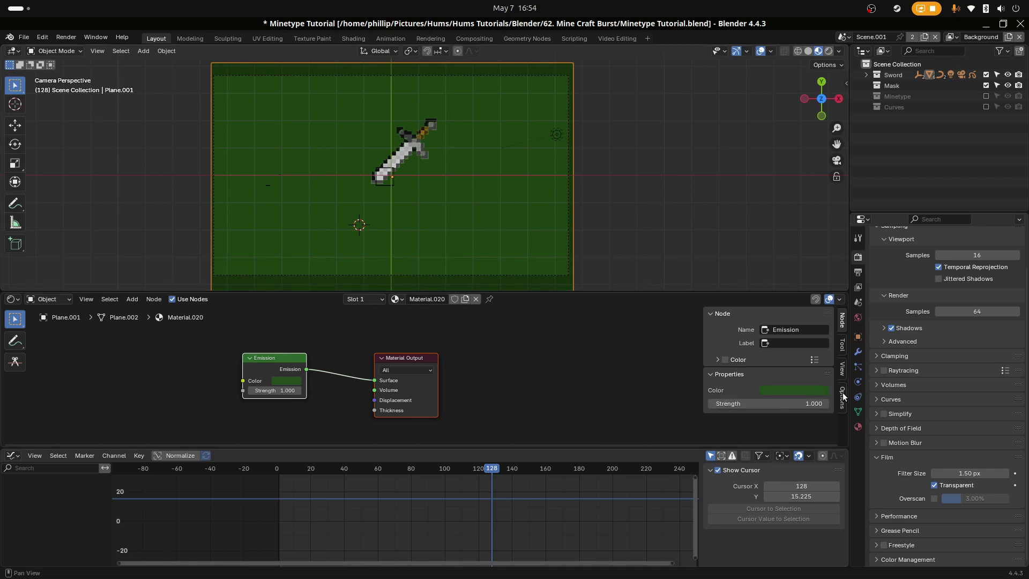
Step: Look through the Grease Pencil render settings and check the sword scene in the viewport at frame 65
{"action": "left_click", "coordinate": [858, 274]}
{"action": "left_click", "coordinate": [857, 261]}
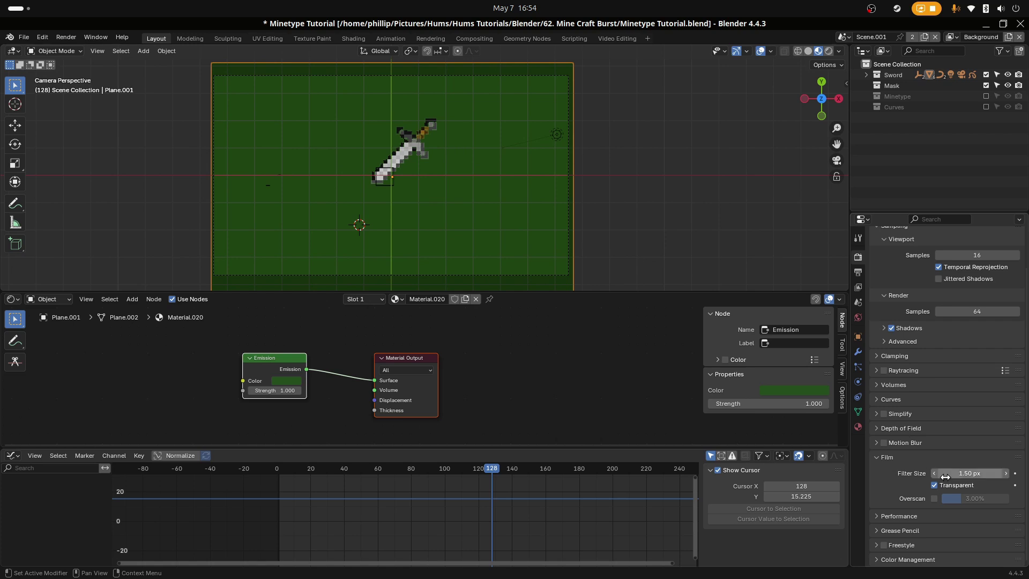
{"action": "left_click", "coordinate": [883, 529]}
{"action": "scroll", "coordinate": [917, 477], "scroll_direction": "down", "scroll_amount": 1}
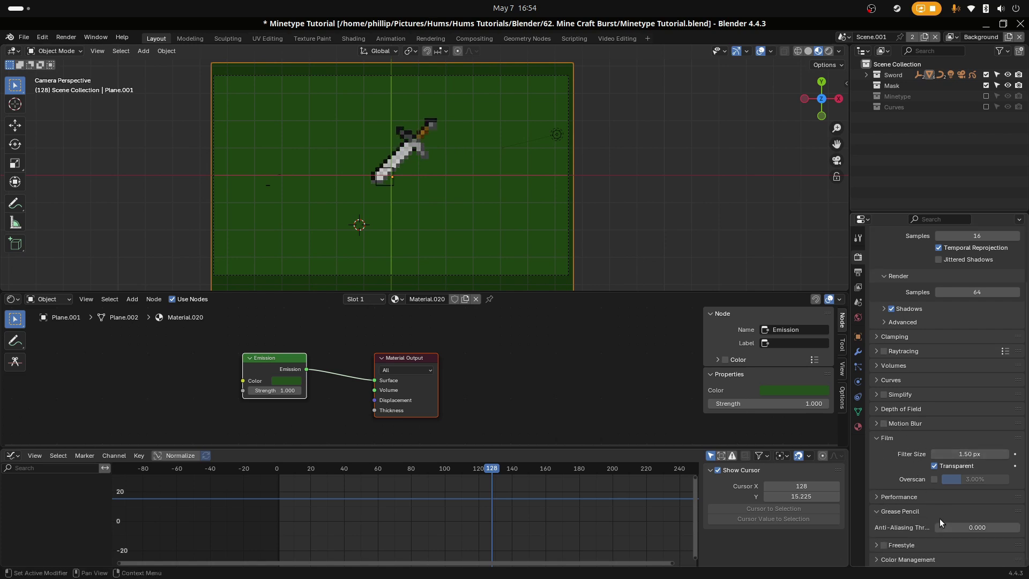
{"action": "scroll", "coordinate": [400, 192], "scroll_direction": "up", "scroll_amount": 5}
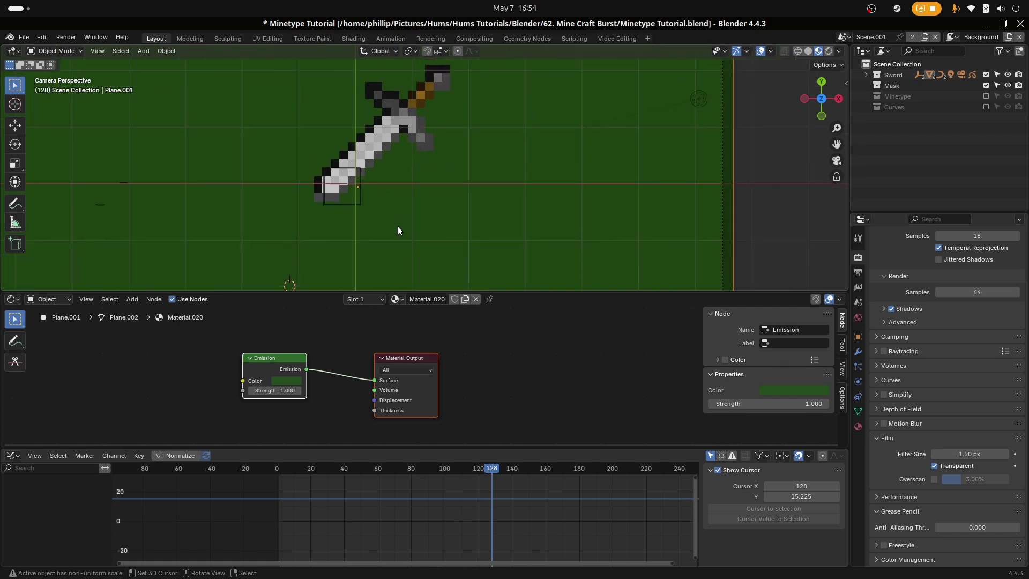
{"action": "left_click_drag", "start_coordinate": [466, 488], "coordinate": [386, 502]}
{"action": "scroll", "coordinate": [541, 202], "scroll_direction": "down", "scroll_amount": 2}
{"action": "scroll", "coordinate": [493, 249], "scroll_direction": "down", "scroll_amount": 2}
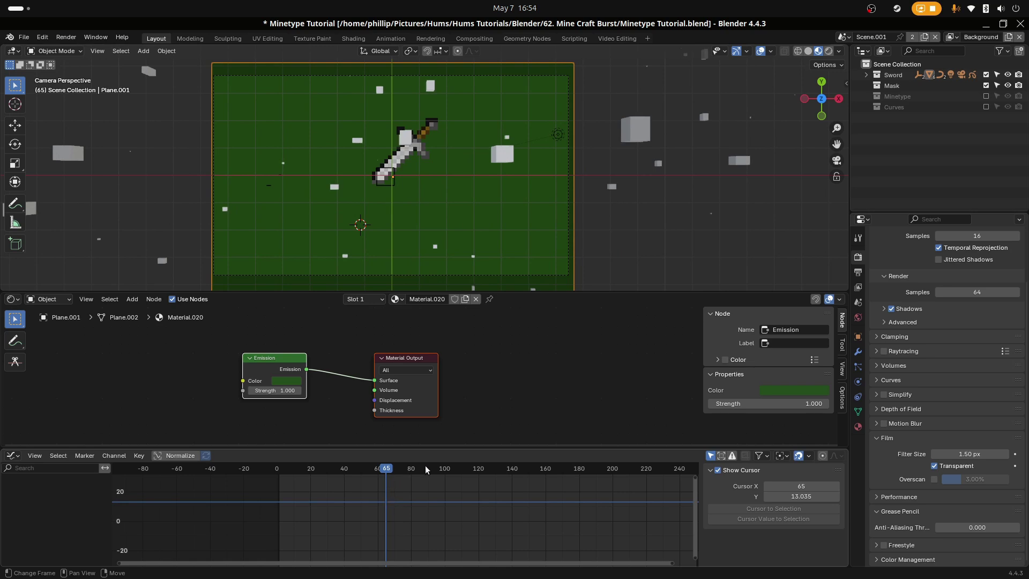
{"action": "left_click", "coordinate": [15, 51]}
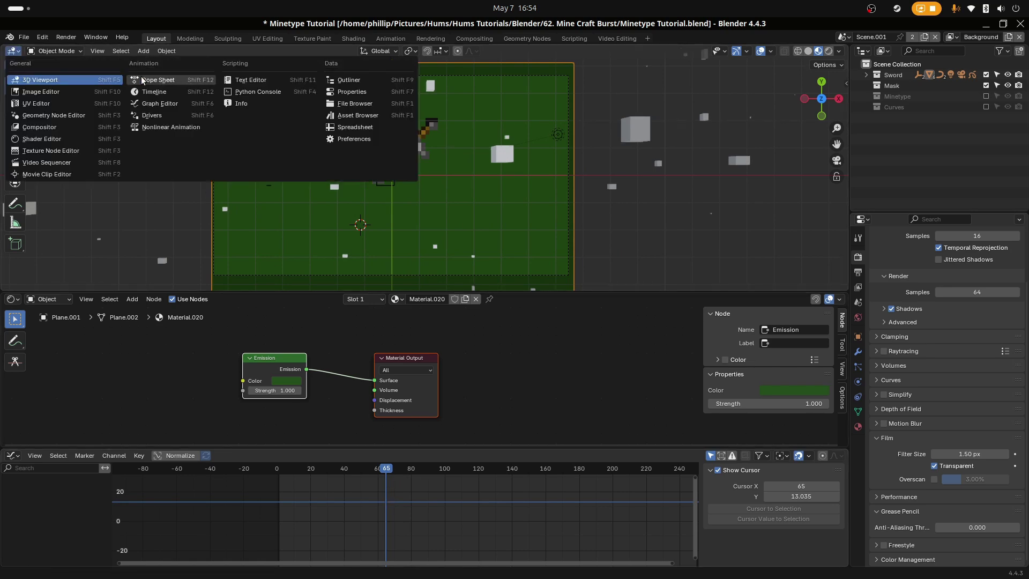
{"action": "left_click", "coordinate": [158, 80]}
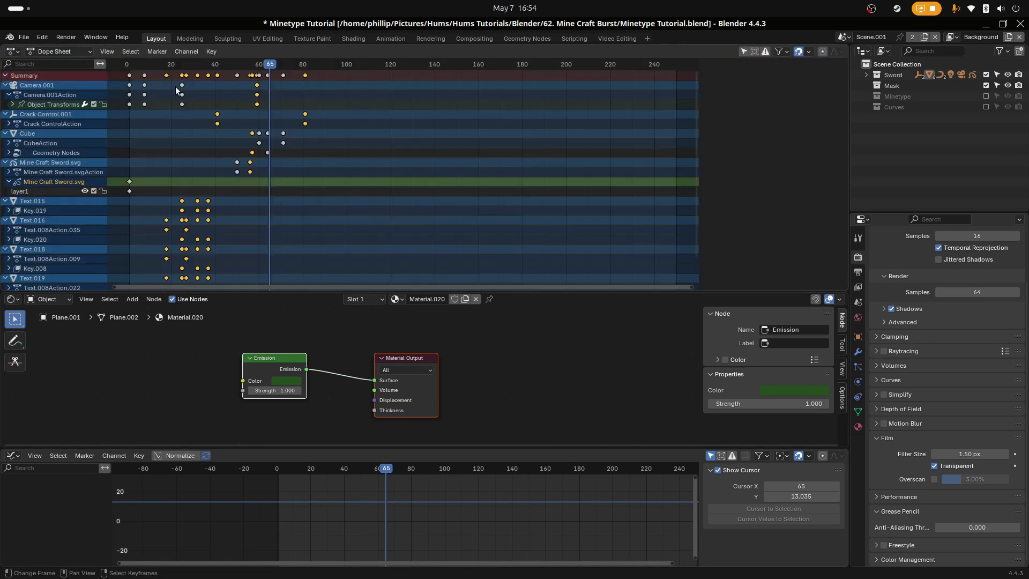
{"action": "left_click", "coordinate": [12, 52]}
{"action": "left_click", "coordinate": [56, 73]}
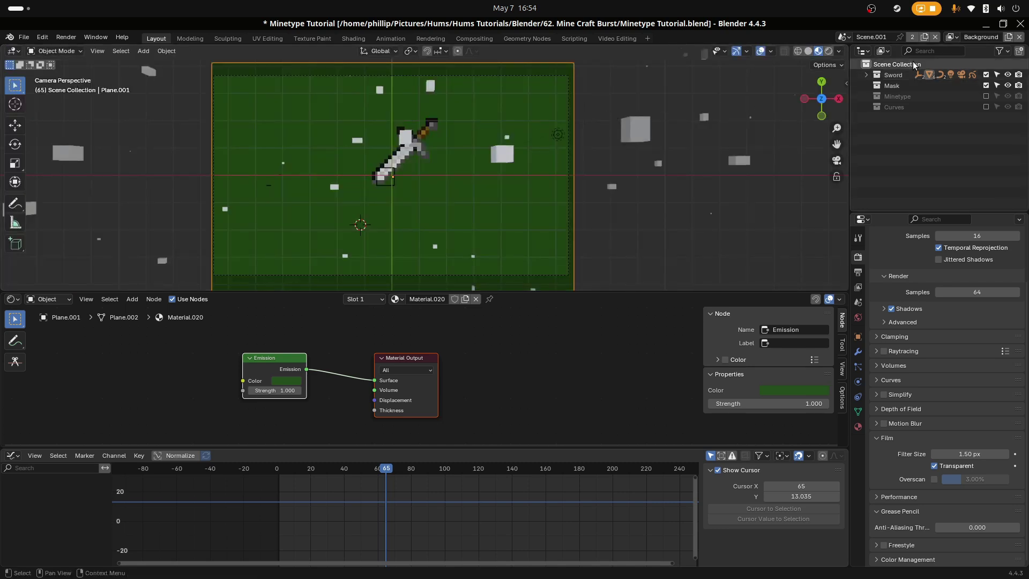
Step: Make ViewLayer the active view layer and move to frame 80 to show the title letters
{"action": "left_click", "coordinate": [953, 37]}
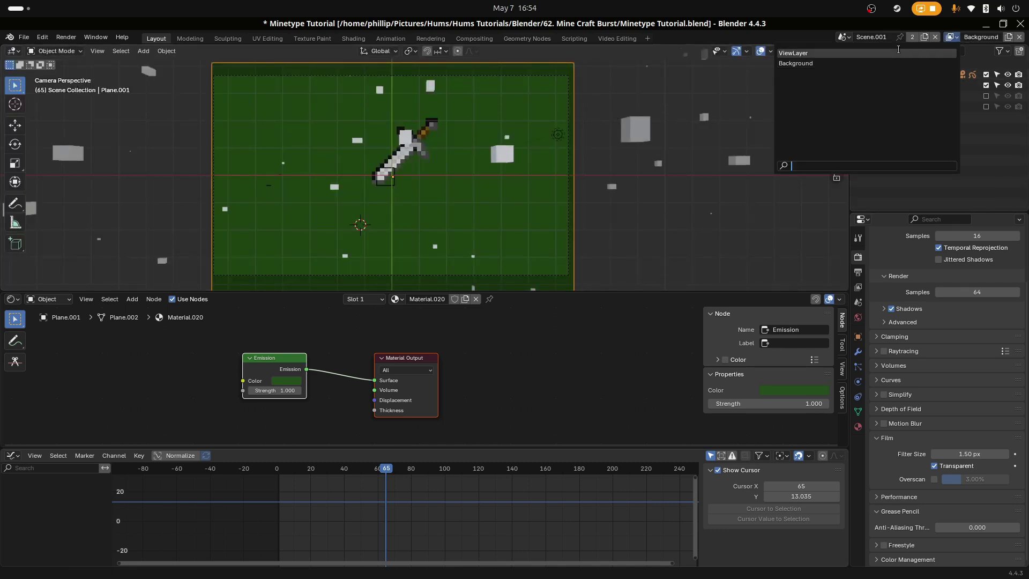
{"action": "left_click", "coordinate": [889, 54]}
{"action": "left_click_drag", "start_coordinate": [375, 494], "coordinate": [487, 504]}
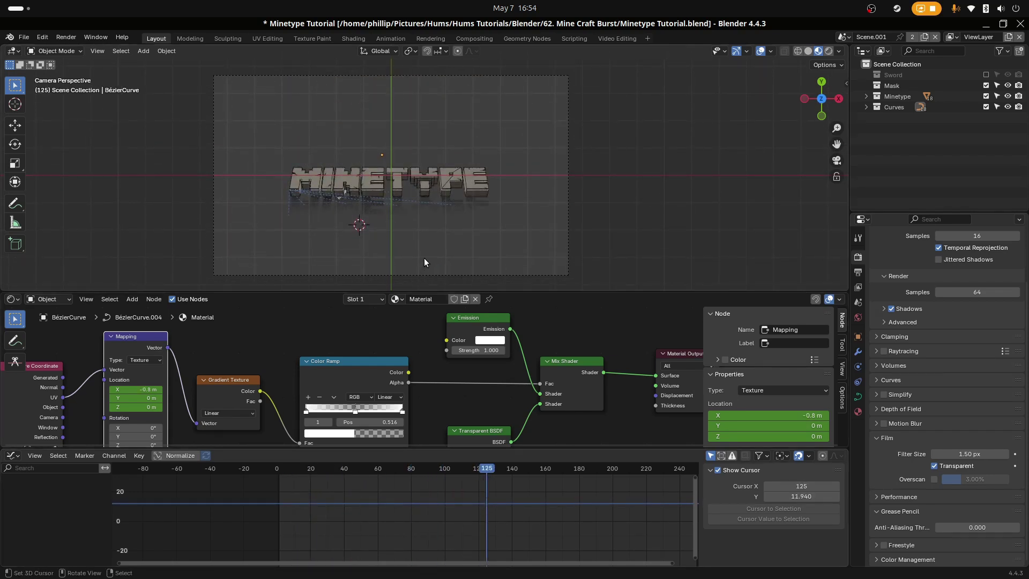
{"action": "scroll", "coordinate": [415, 181], "scroll_direction": "up", "scroll_amount": 2}
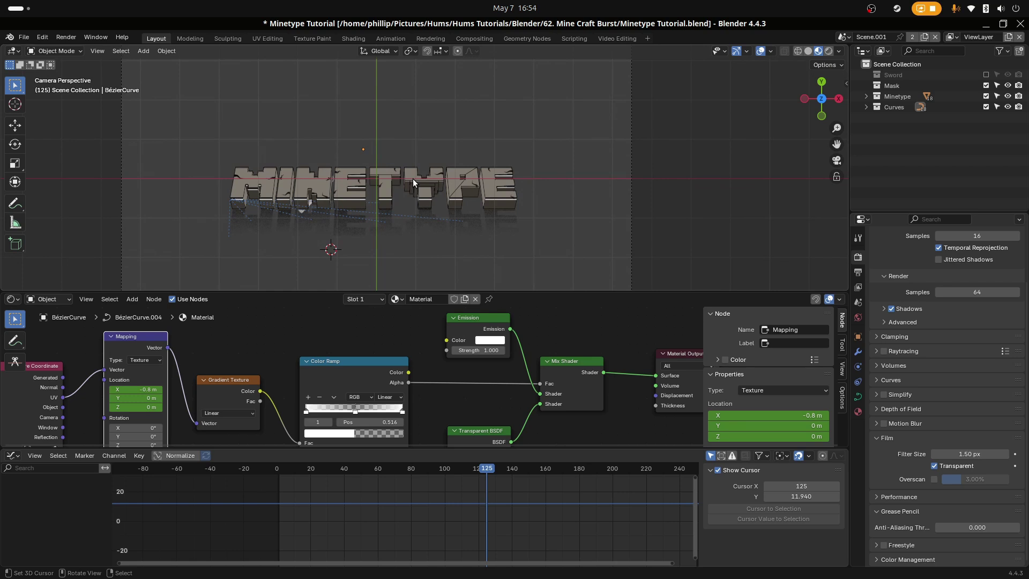
{"action": "scroll", "coordinate": [413, 181], "scroll_direction": "up", "scroll_amount": 2}
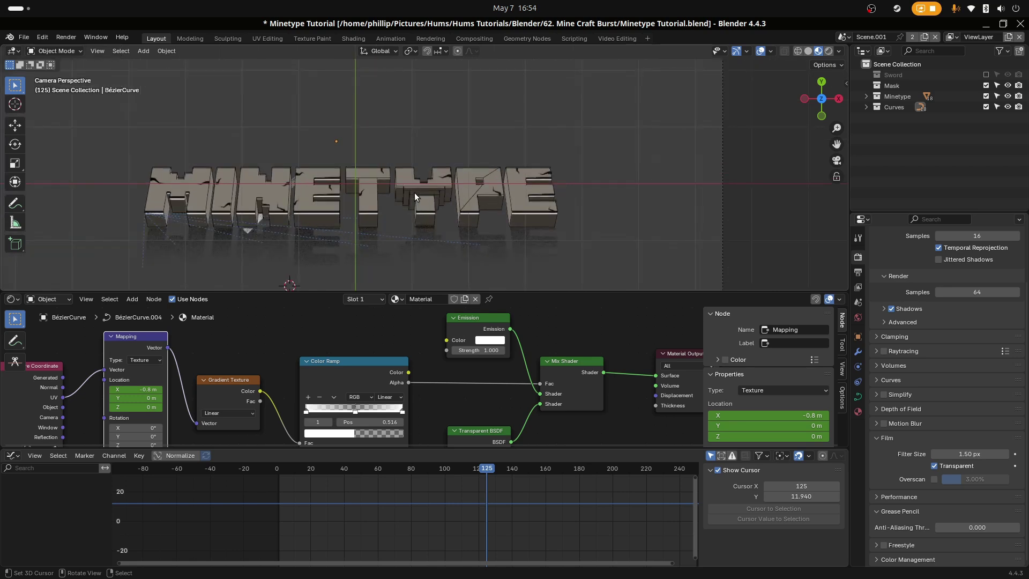
{"action": "left_click_drag", "start_coordinate": [448, 475], "coordinate": [411, 509]}
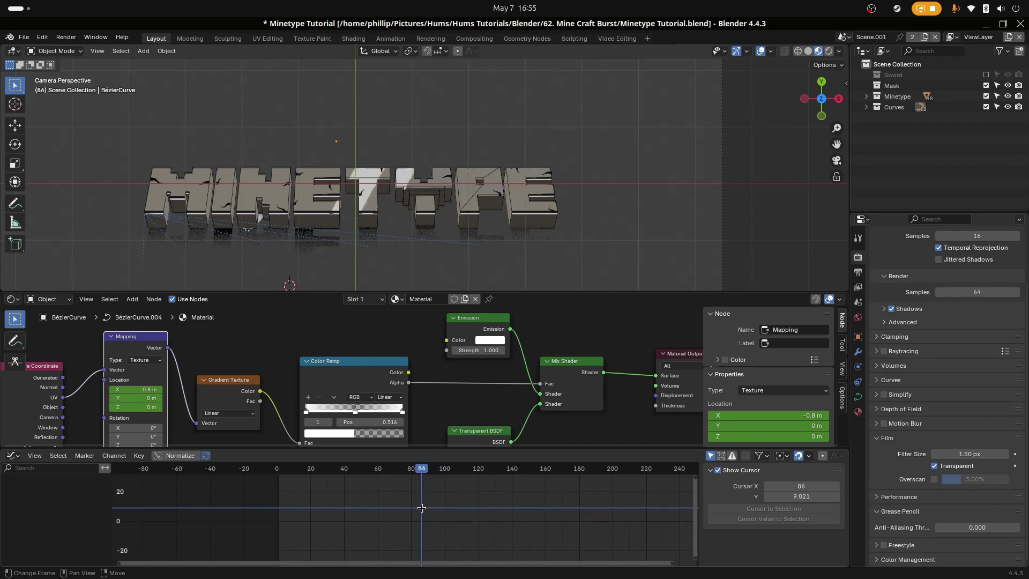
Step: Select all eight mirrored reflection letters beneath the Minetype title and move them to the Sword collection
{"action": "left_click", "coordinate": [186, 254]}
{"action": "left_click", "coordinate": [225, 258], "text": "shift"}
{"action": "left_click", "coordinate": [260, 261], "text": "shift"}
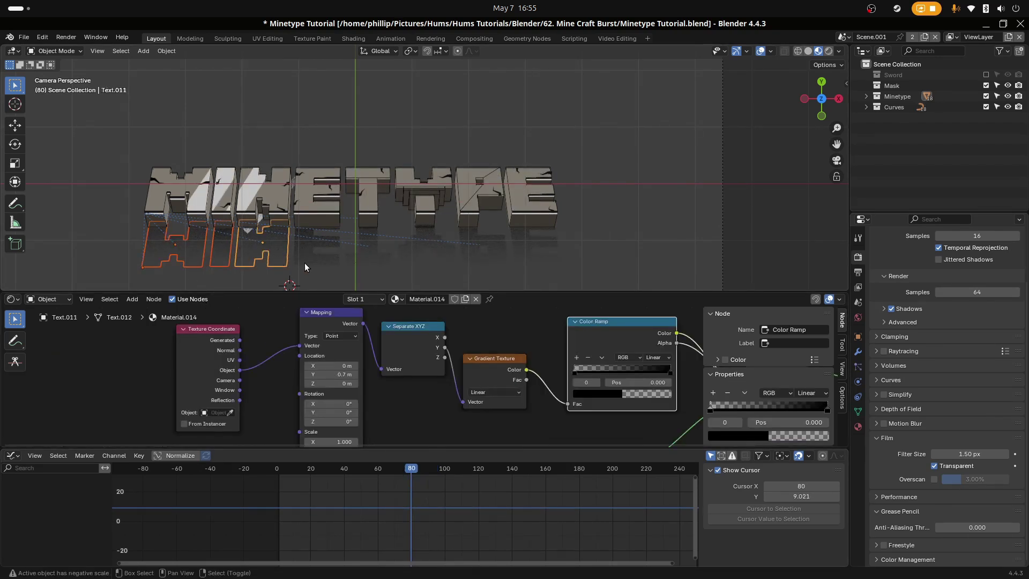
{"action": "left_click", "coordinate": [307, 262], "text": "shift"}
{"action": "left_click", "coordinate": [362, 260], "text": "shift"}
{"action": "left_click", "coordinate": [429, 260], "text": "shift"}
{"action": "left_click", "coordinate": [484, 259], "text": "shift"}
{"action": "left_click", "coordinate": [525, 259], "text": "shift"}
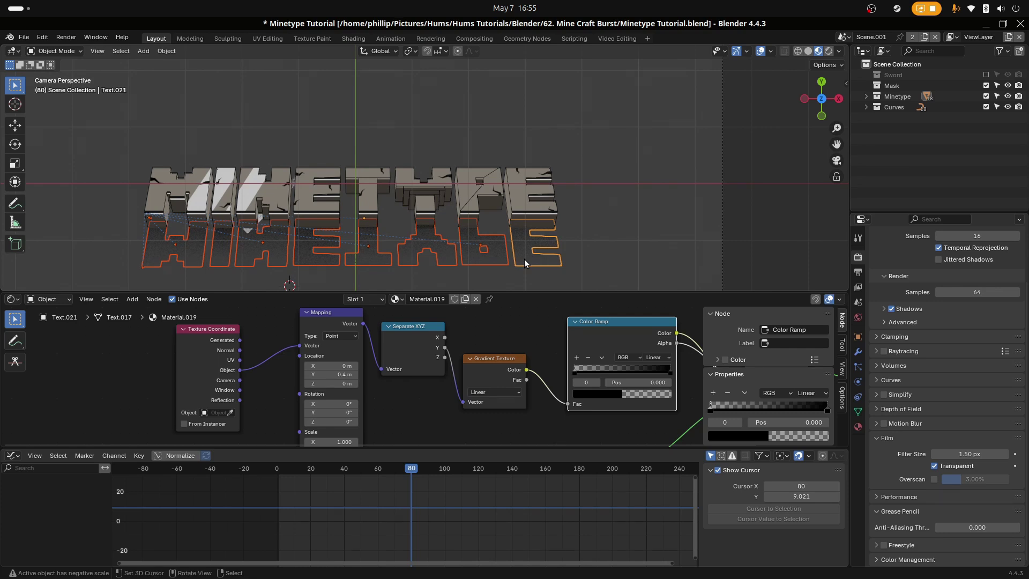
{"action": "key", "text": "m"}
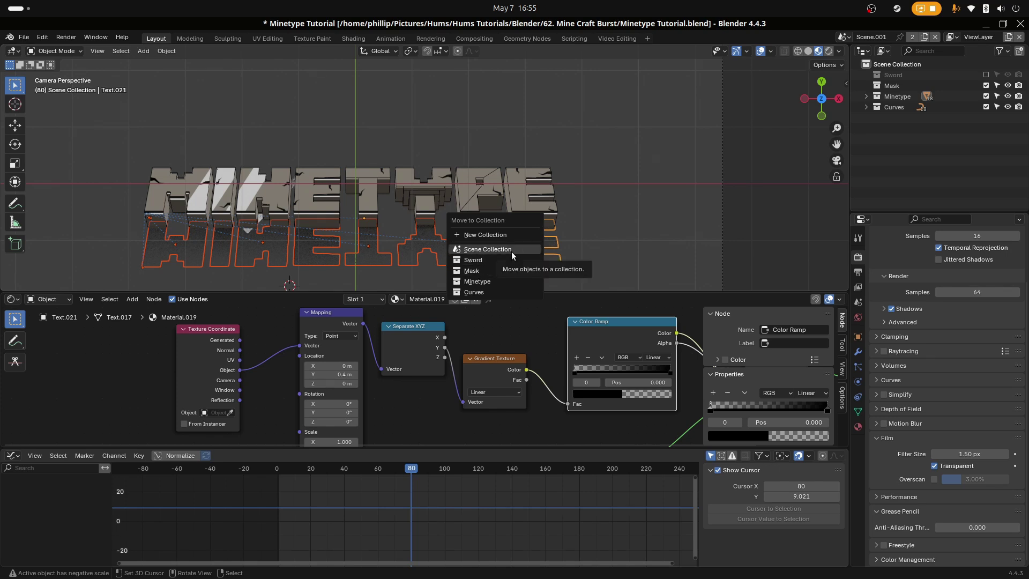
{"action": "left_click", "coordinate": [509, 256]}
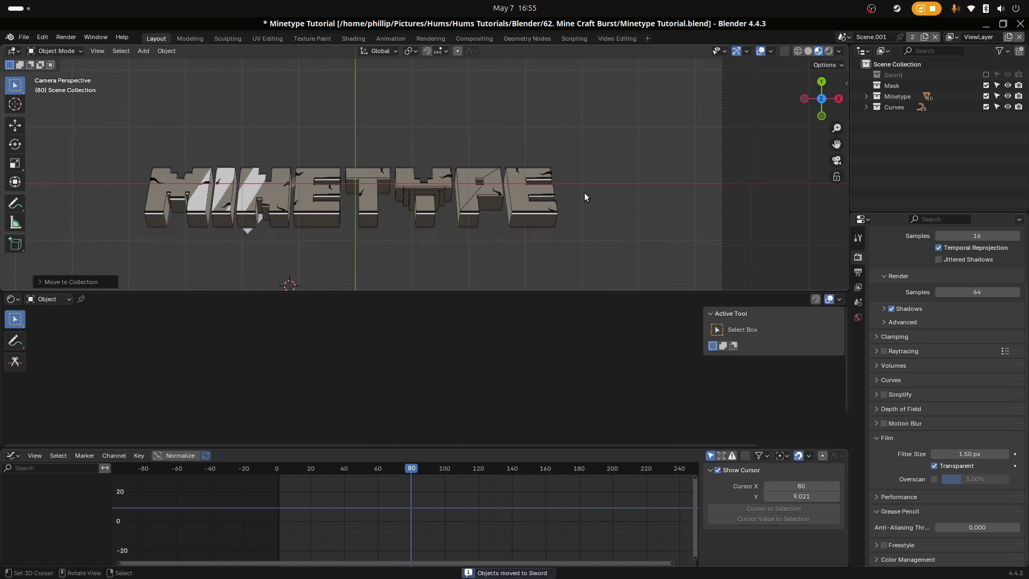
Step: Render frame 95 and examine the title's outline and reflections
{"action": "mouse_move", "coordinate": [425, 491]}
{"action": "left_mouse_down"}
{"action": "mouse_move", "coordinate": [473, 490]}
{"action": "mouse_move", "coordinate": [436, 490]}
{"action": "left_mouse_up"}
{"action": "key", "text": "F12"}
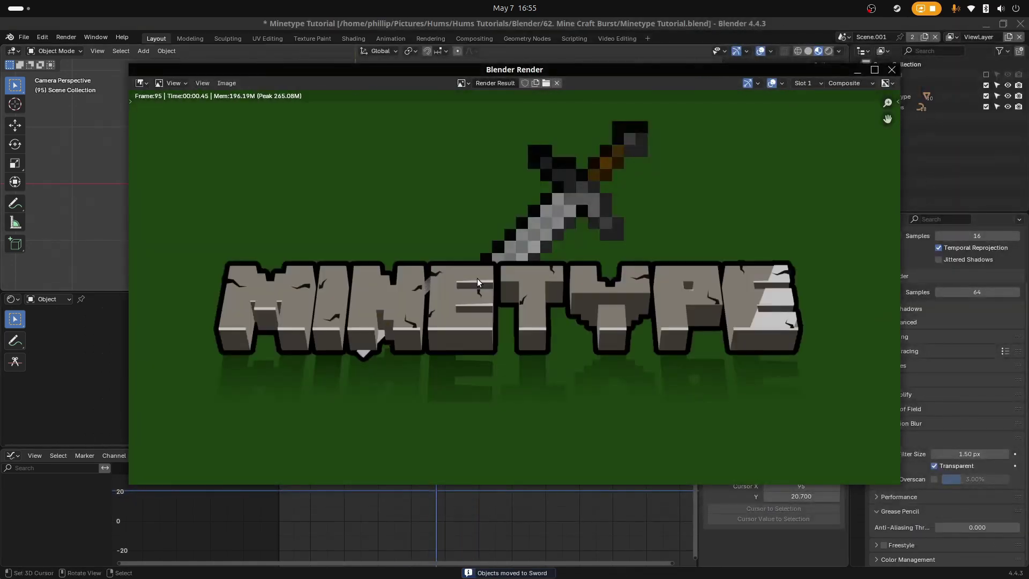
{"action": "scroll", "coordinate": [478, 279], "scroll_direction": "down", "scroll_amount": 1}
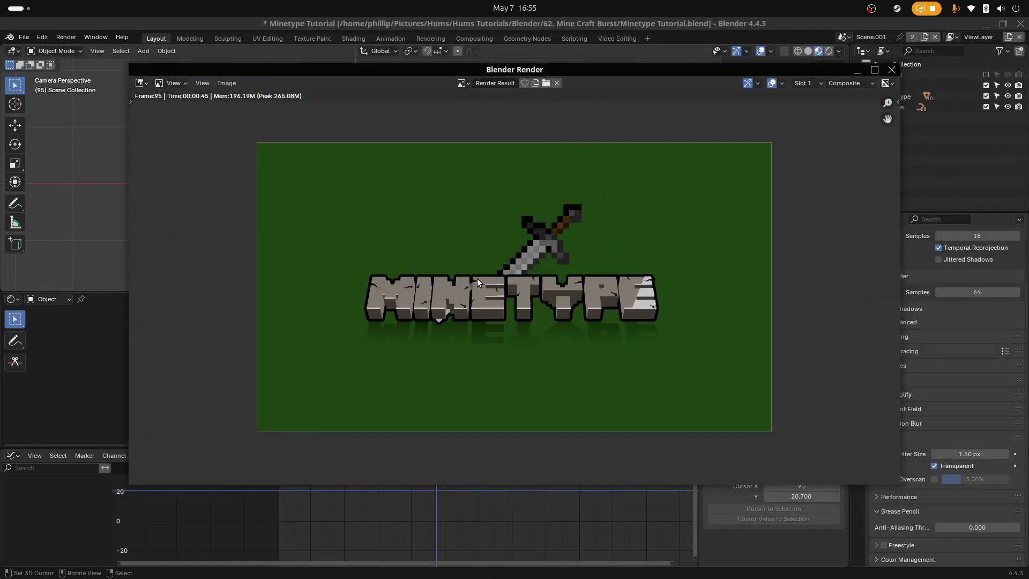
{"action": "scroll", "coordinate": [478, 279], "scroll_direction": "up", "scroll_amount": 2}
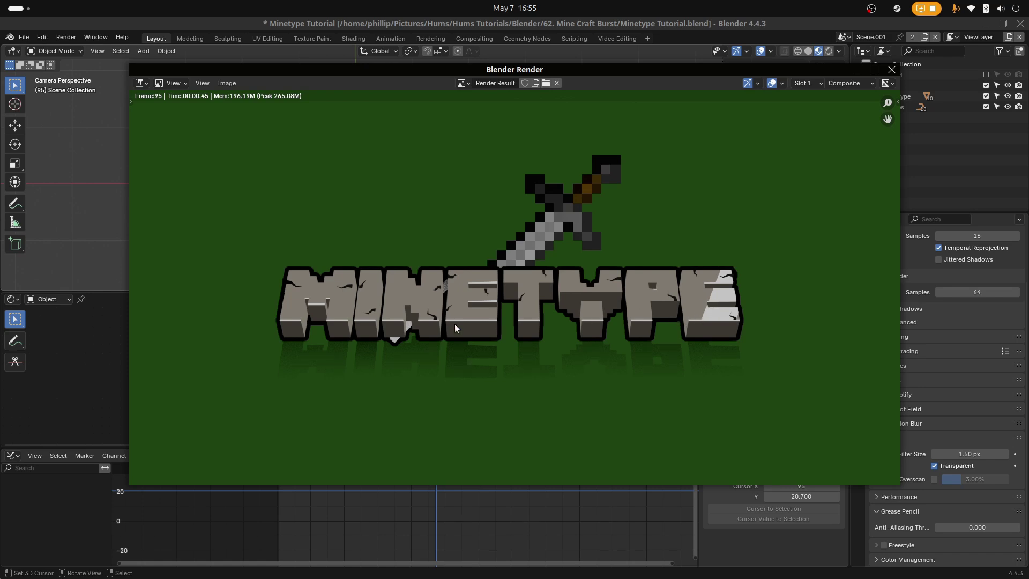
Step: Inspect the frame 95 render up close and as a whole, checking the letters against the sword, and close it
{"action": "scroll", "coordinate": [313, 335], "scroll_direction": "up", "scroll_amount": 2}
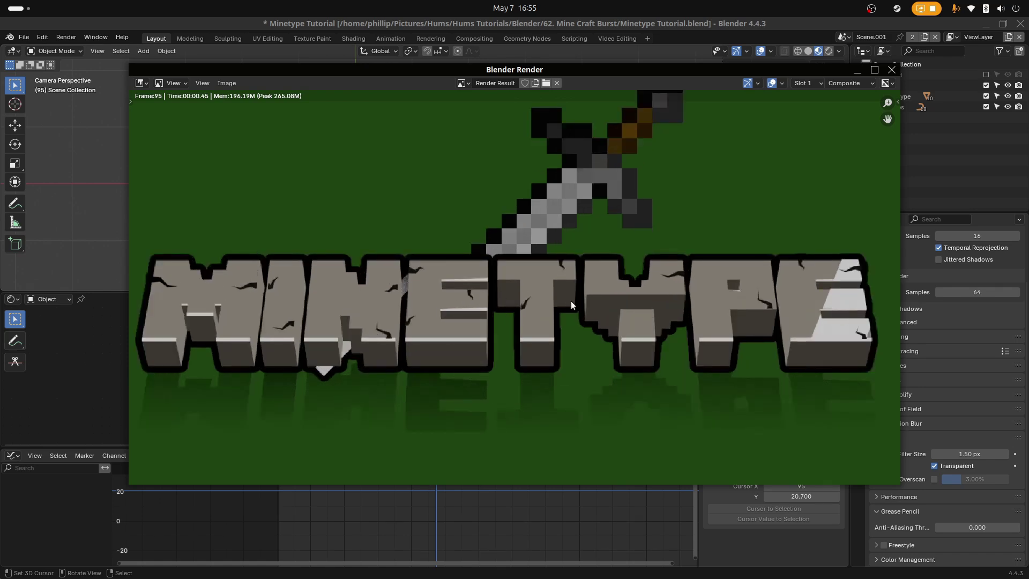
{"action": "scroll", "coordinate": [810, 304], "scroll_direction": "down", "scroll_amount": 2}
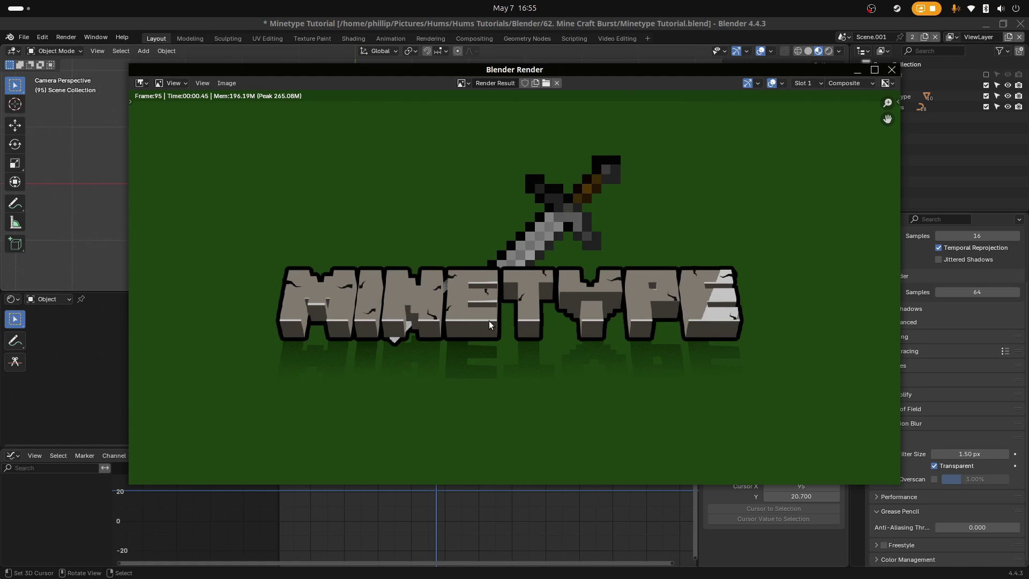
{"action": "scroll", "coordinate": [488, 321], "scroll_direction": "down", "scroll_amount": 2}
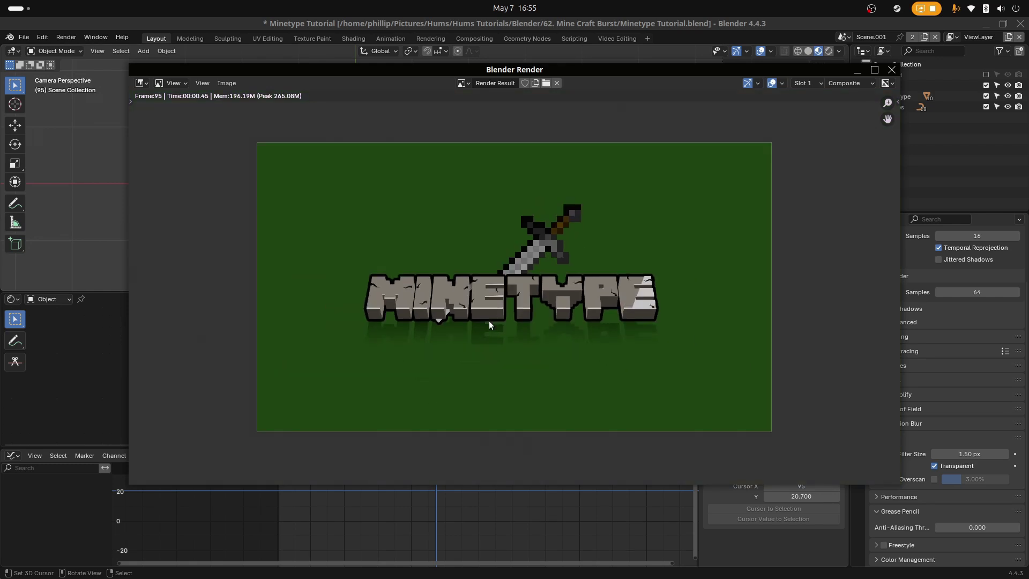
{"action": "scroll", "coordinate": [488, 320], "scroll_direction": "up", "scroll_amount": 1}
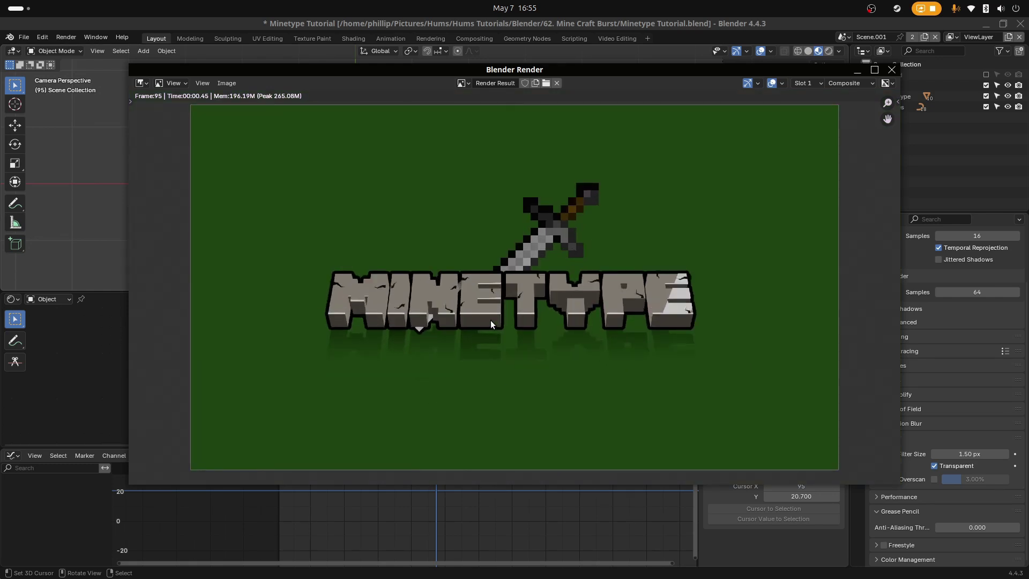
{"action": "key", "text": "Escape"}
Step: Render frame 59 and examine the title, sword and white streaks over the green background
{"action": "left_click", "coordinate": [413, 521]}
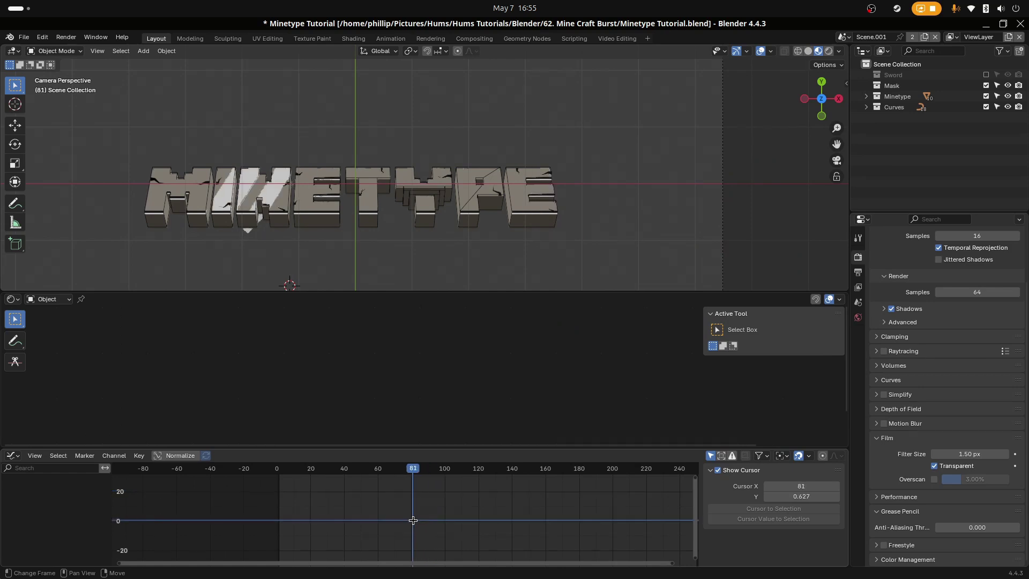
{"action": "left_click_drag", "start_coordinate": [412, 521], "coordinate": [375, 528]}
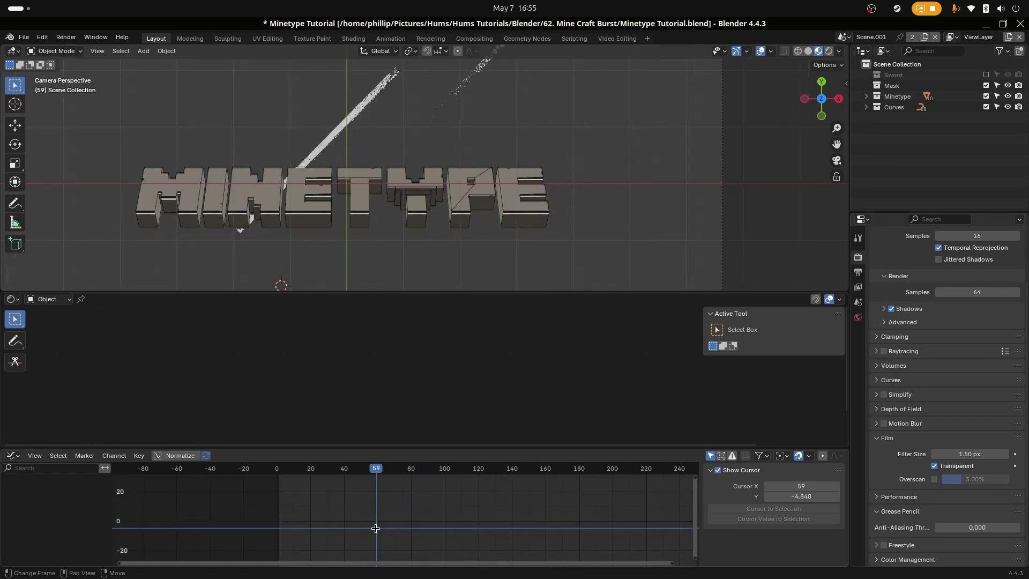
{"action": "key", "text": "F12"}
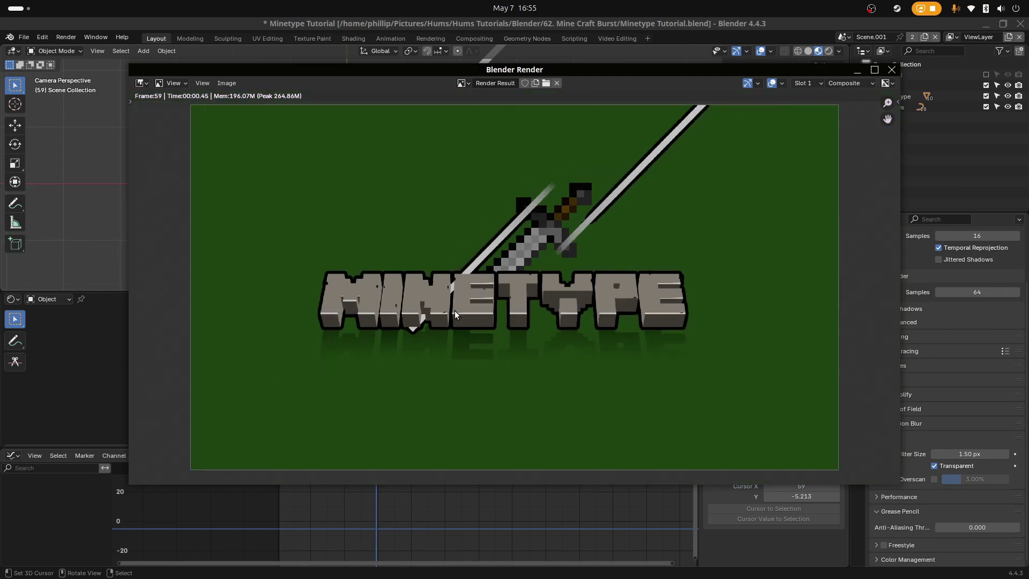
{"action": "scroll", "coordinate": [454, 311], "scroll_direction": "down", "scroll_amount": 1}
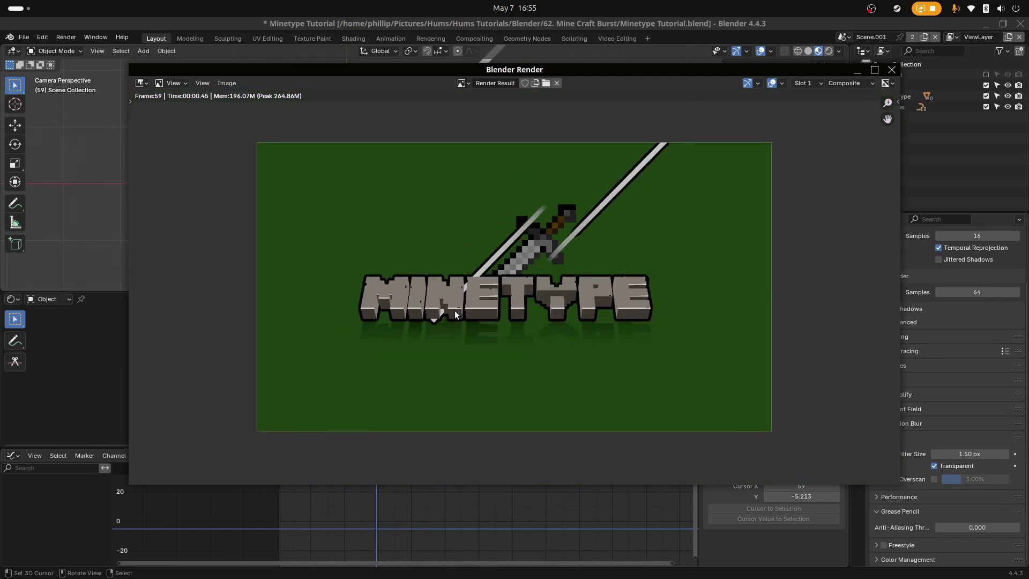